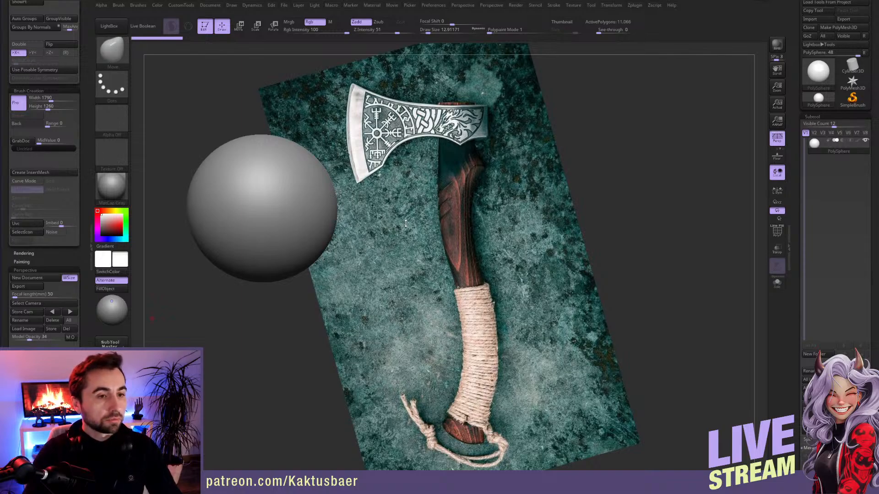
# - Append a Plane3D subtool next to the sphere
pyautogui.keyDown('ctrl'); pyautogui.moveTo(308, 234); pyautogui.dragTo(308, 231, button='right'); pyautogui.keyUp('ctrl')
pyautogui.keyDown('alt'); pyautogui.moveTo(282, 201); pyautogui.dragTo(309, 205, button='right'); pyautogui.keyUp('alt')
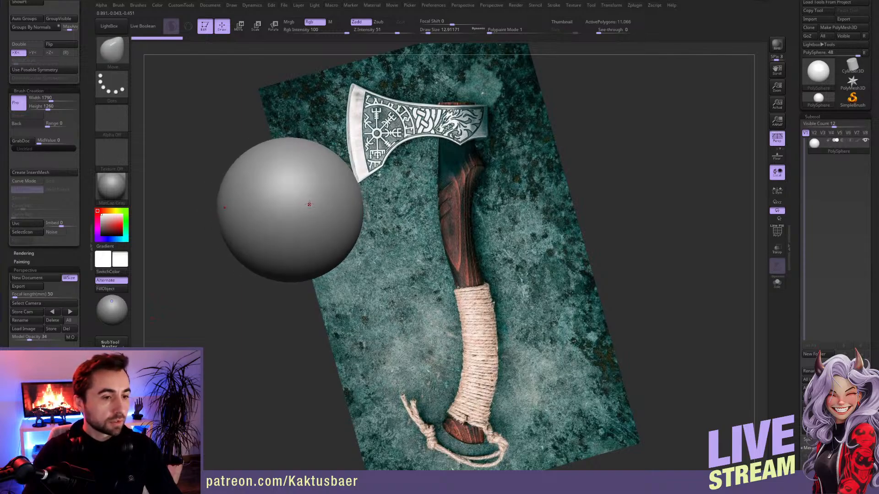
pyautogui.keyDown('alt'); pyautogui.moveTo(239, 198); pyautogui.dragTo(302, 201, button='right'); pyautogui.keyUp('alt')
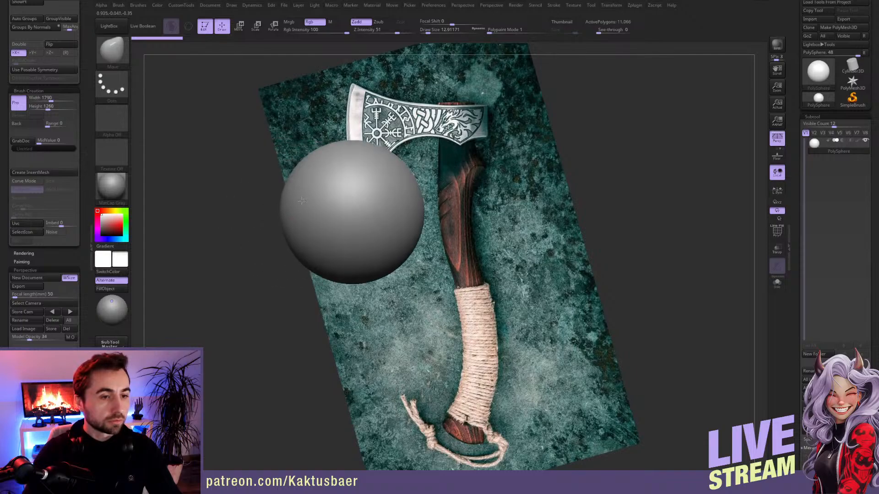
pyautogui.keyDown('alt'); pyautogui.moveTo(359, 208); pyautogui.dragTo(312, 255, button='right'); pyautogui.keyUp('alt')
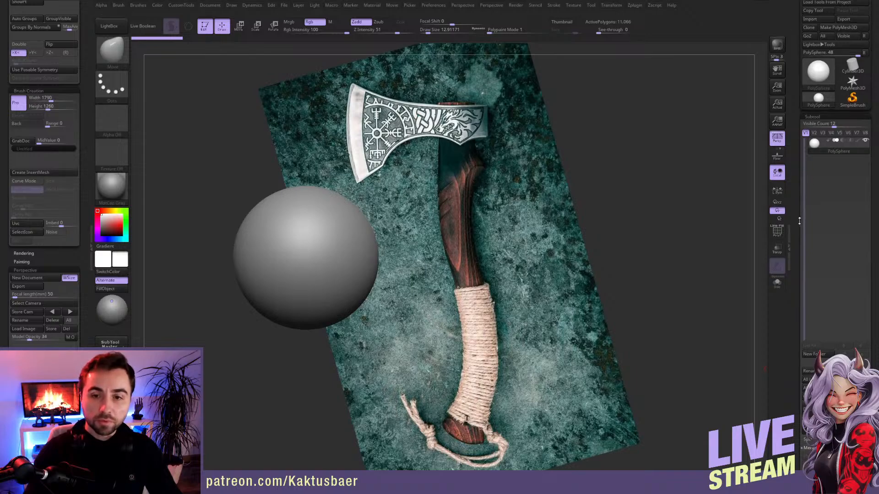
pyautogui.scroll(-1, 809, 395)
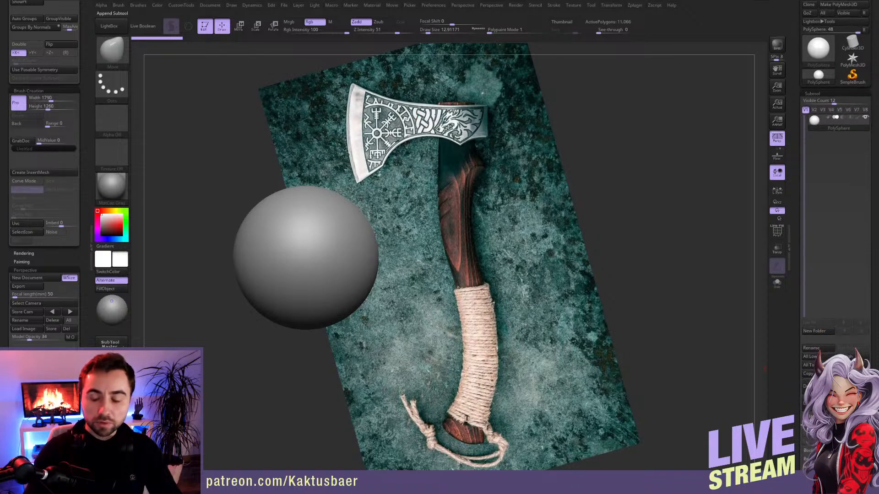
pyautogui.click(809, 387)
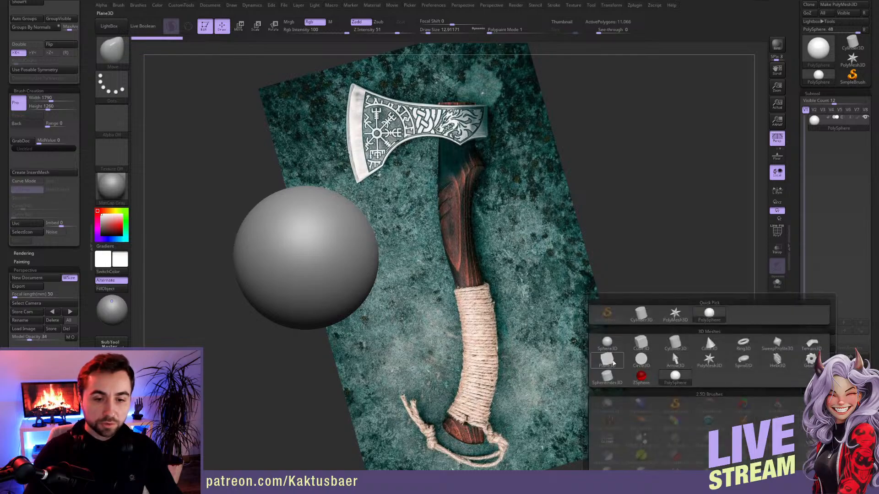
pyautogui.click(611, 362)
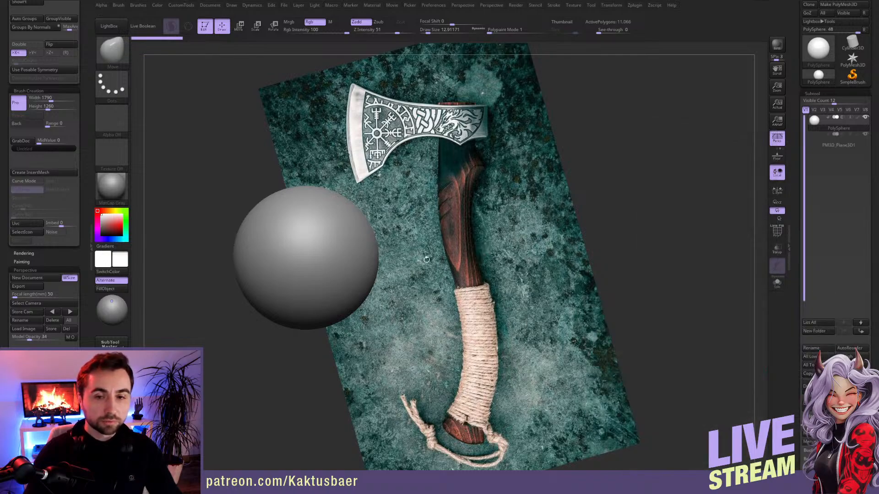
# - Make the plane the active subtool, show it solo and line it up over the axe head in the reference image
pyautogui.keyDown('alt'); pyautogui.moveTo(395, 265); pyautogui.dragTo(429, 273); pyautogui.keyUp('alt')
pyautogui.click(776, 283)
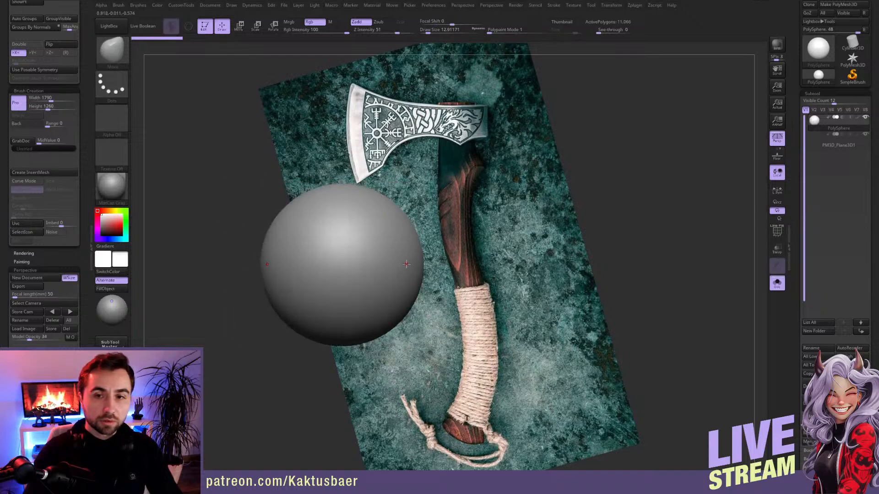
pyautogui.click(777, 283)
pyautogui.keyDown('alt'); pyautogui.click(406, 198); pyautogui.keyUp('alt')
pyautogui.keyDown('alt'); pyautogui.moveTo(408, 254); pyautogui.dragTo(453, 260, button='right'); pyautogui.keyUp('alt')
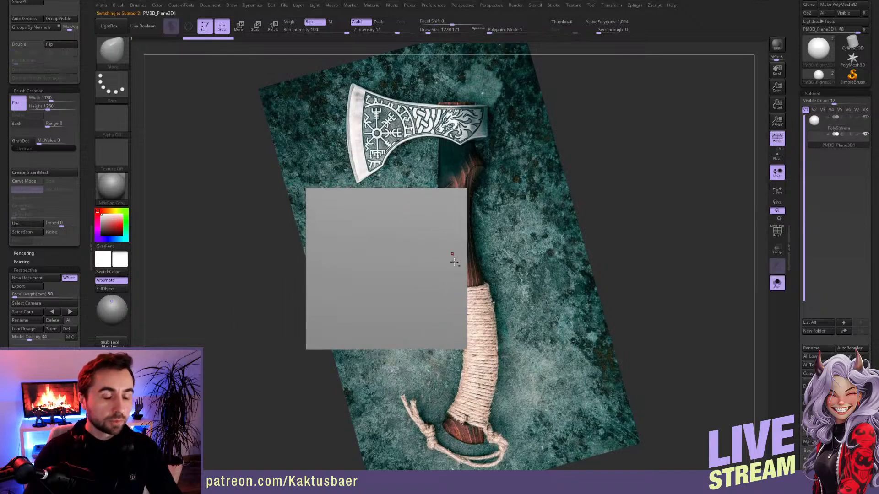
pyautogui.keyDown('ctrl'); pyautogui.moveTo(451, 298); pyautogui.dragTo(460, 133, button='right'); pyautogui.keyUp('ctrl')
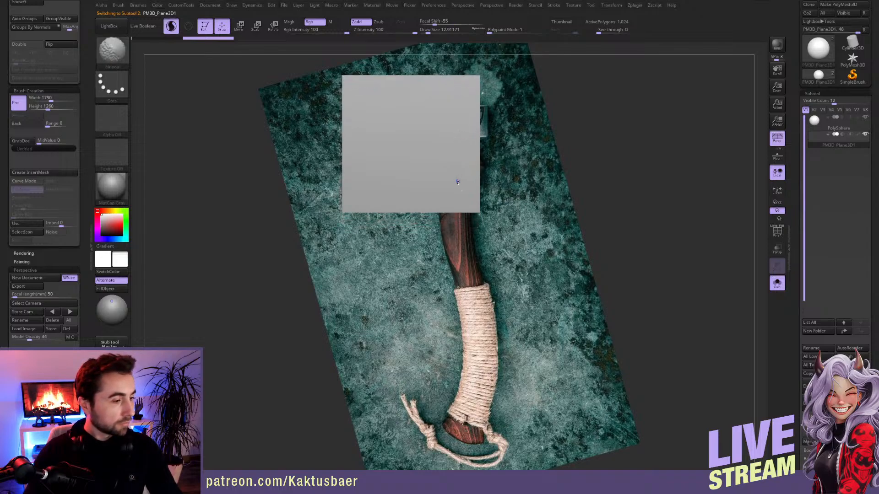
pyautogui.hotkey('shift', 'o')
pyautogui.keyDown('alt'); pyautogui.moveTo(438, 181); pyautogui.dragTo(443, 179, button='right'); pyautogui.keyUp('alt')
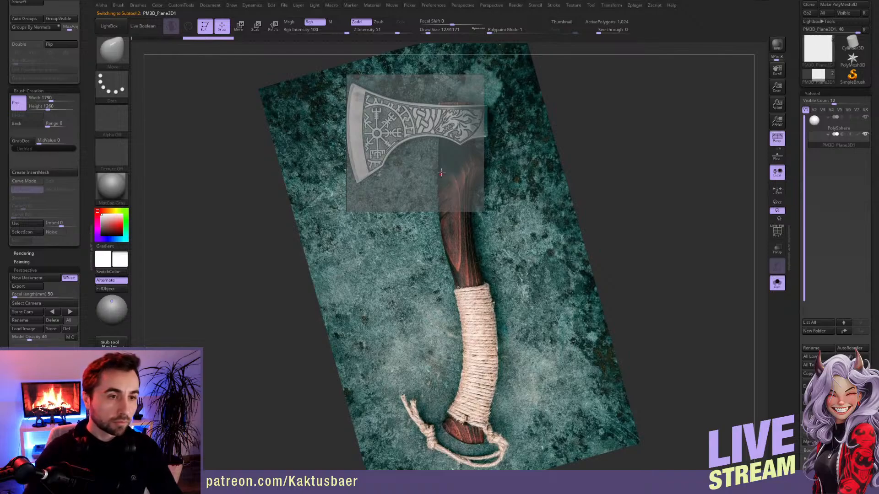
# - Show the plane's polyframe, reconstruct its mesh down to the coarsest subdivision level and delete the higher levels
pyautogui.click(777, 232)
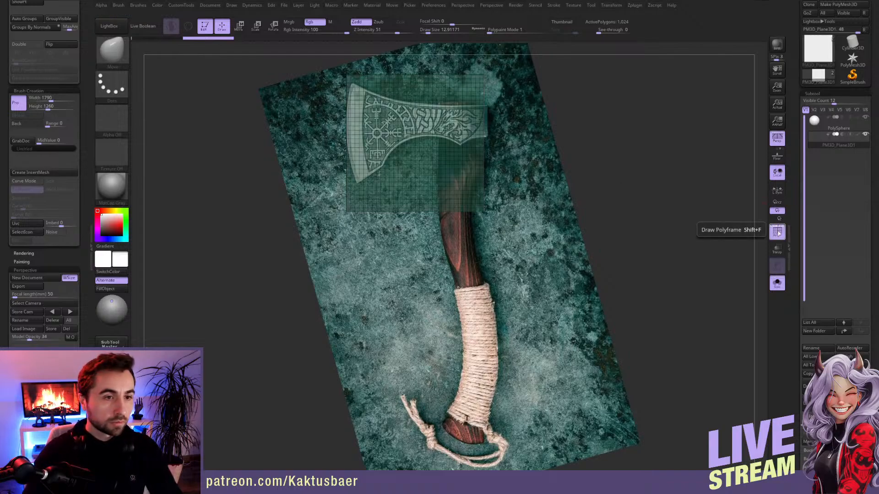
pyautogui.scroll(-5, 794, 332)
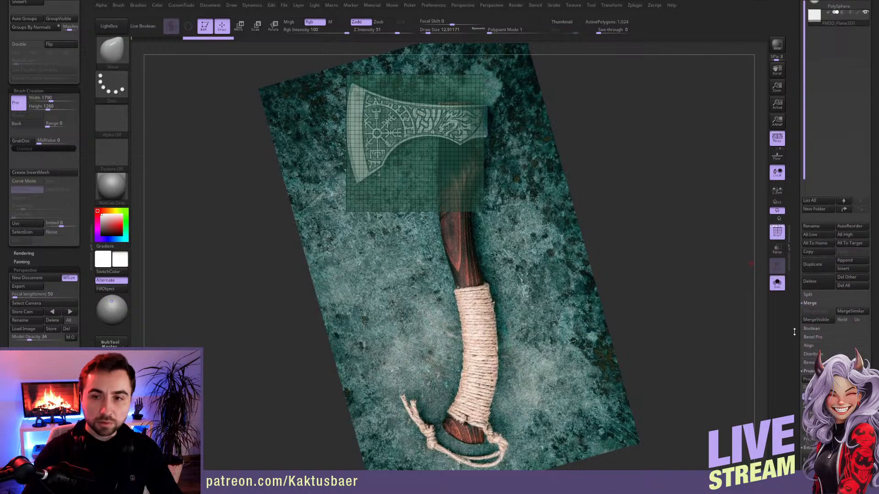
pyautogui.scroll(-9, 795, 332)
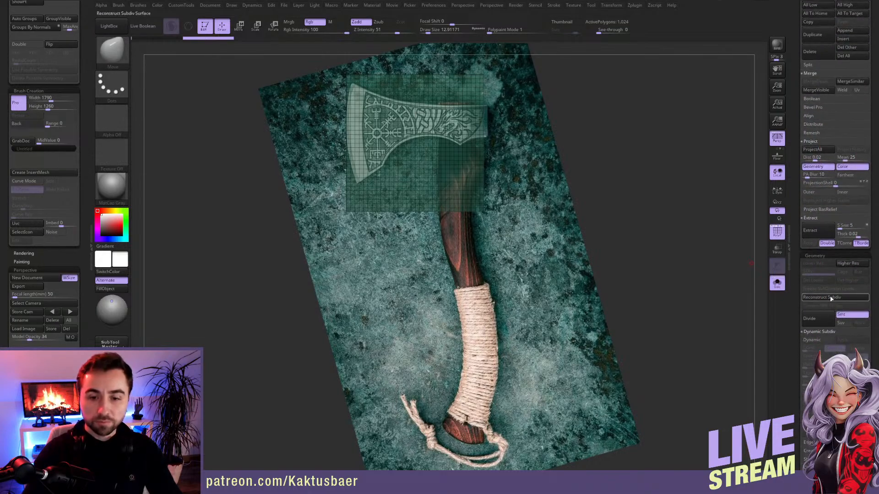
pyautogui.click(832, 298)
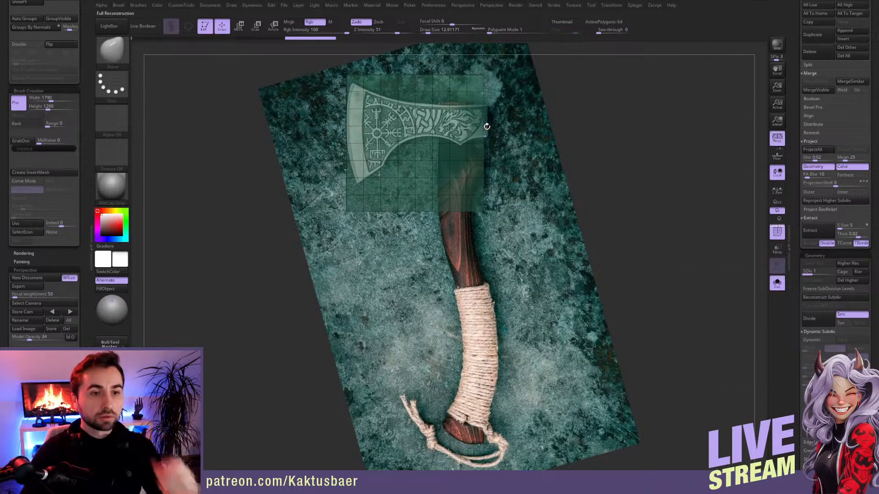
pyautogui.keyDown('alt'); pyautogui.moveTo(472, 131); pyautogui.dragTo(477, 138, button='right'); pyautogui.keyUp('alt')
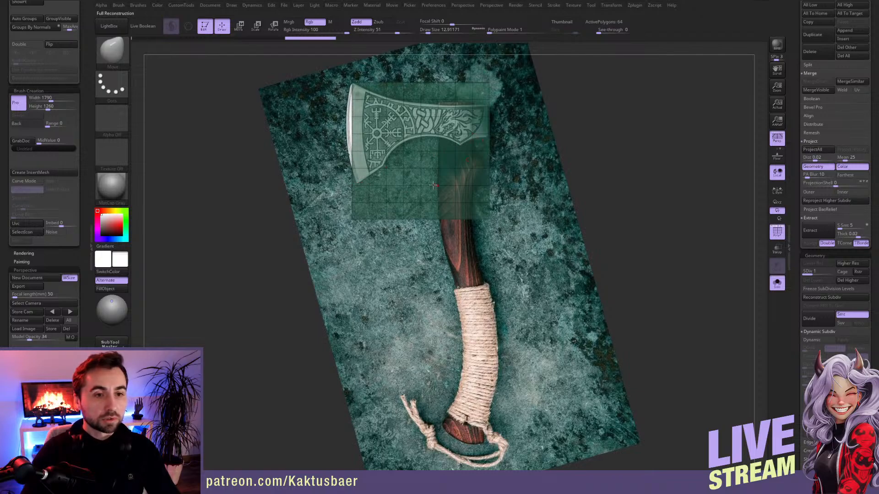
pyautogui.click(851, 281)
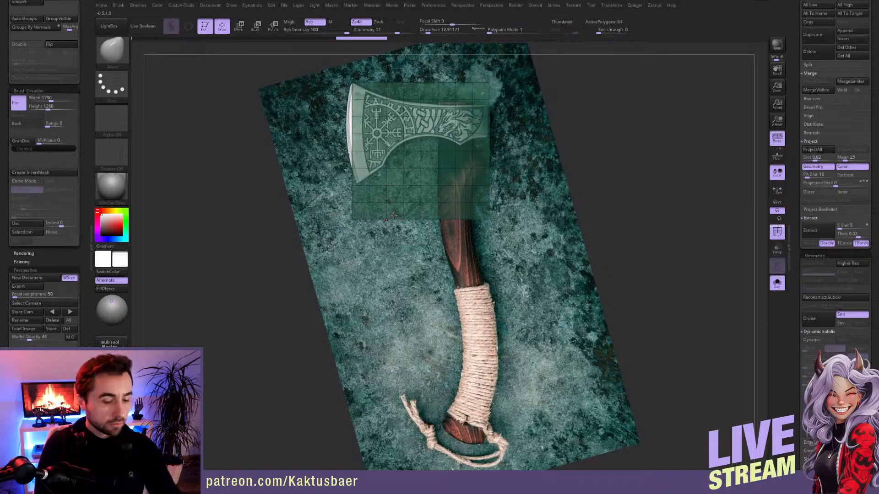
# - With the ZModeler brush's Delete polygon action targeting Polyloop, remove the two lowest rows of polygons from the plane
pyautogui.press('b')
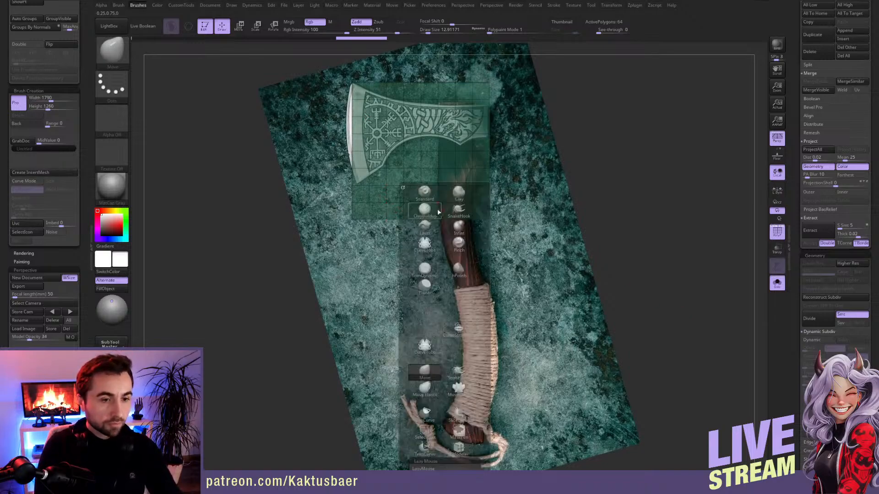
pyautogui.click(459, 447)
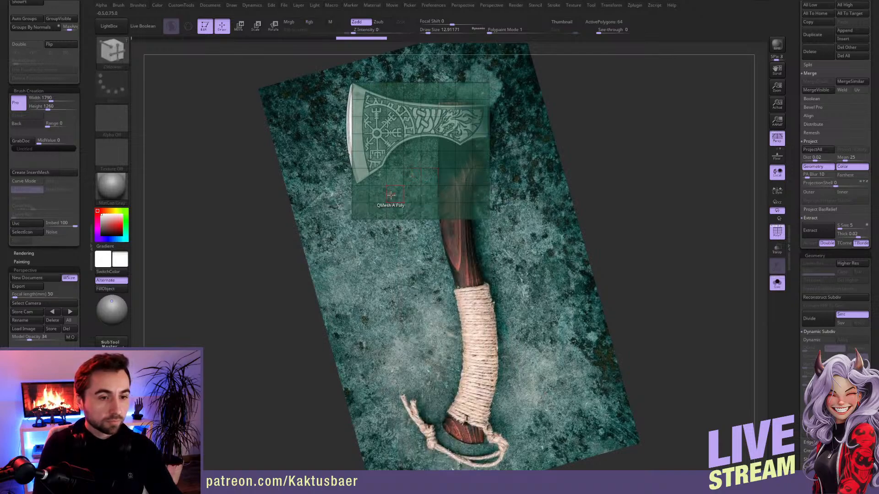
pyautogui.press('space')
pyautogui.click(288, 227)
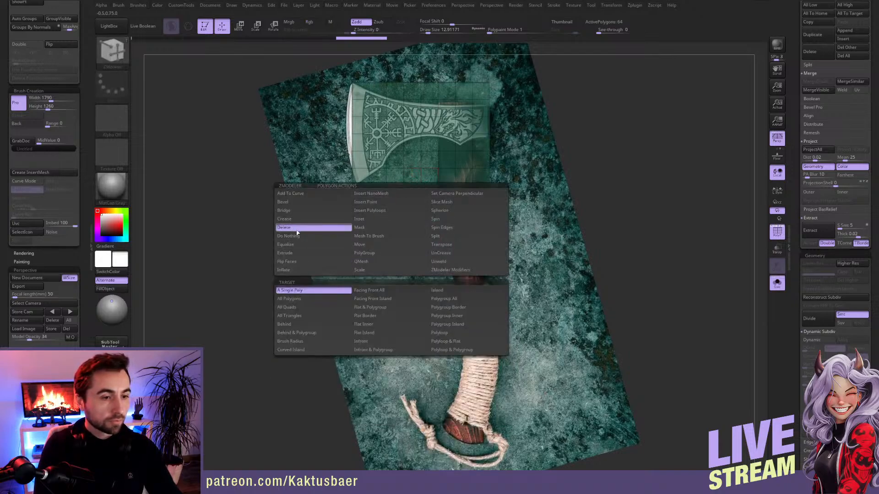
pyautogui.click(452, 332)
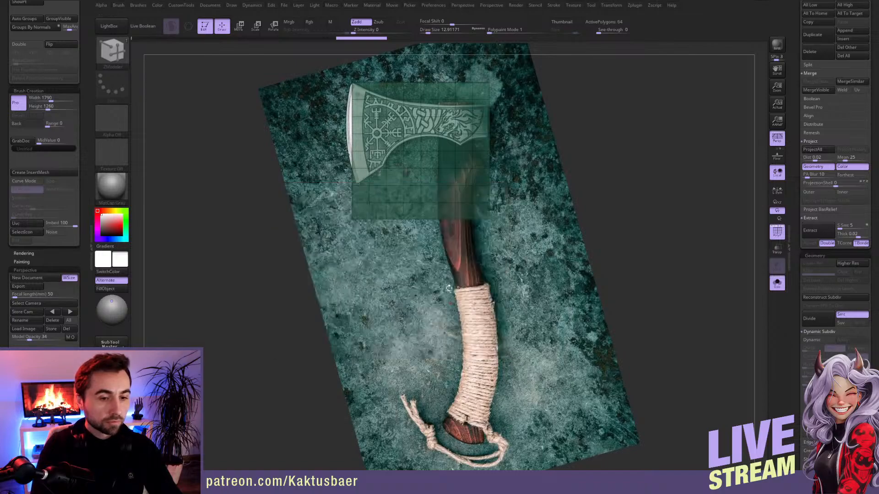
pyautogui.click(404, 194)
pyautogui.hotkey('ctrl', 'z')
pyautogui.click(408, 197)
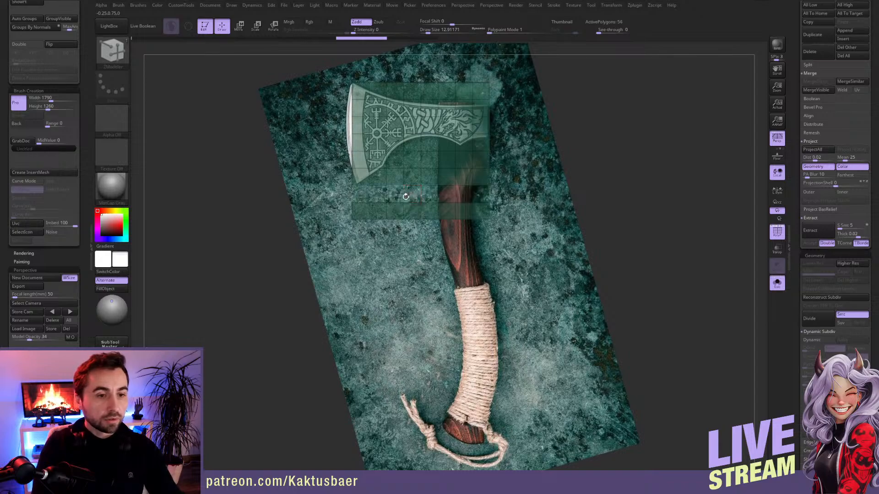
pyautogui.click(409, 211)
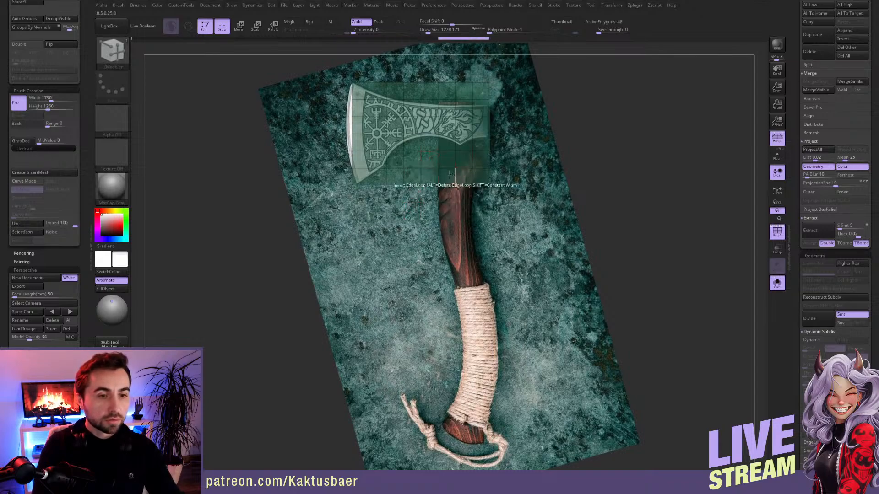
# - Switch to the Move brush and give the whole plane a new polygroup colour
pyautogui.press('b')
pyautogui.press('m')
pyautogui.press('v')
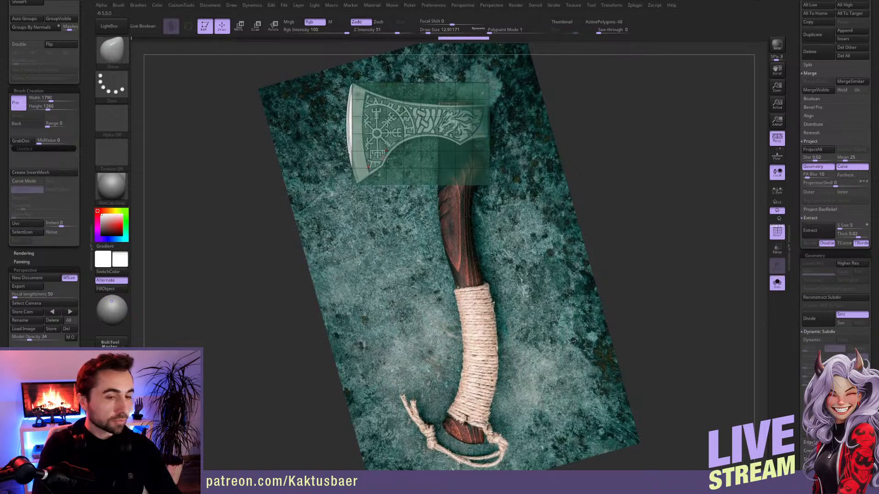
pyautogui.press('ctrl')
pyautogui.keyDown('ctrl'); pyautogui.click(564, 238); pyautogui.keyUp('ctrl')
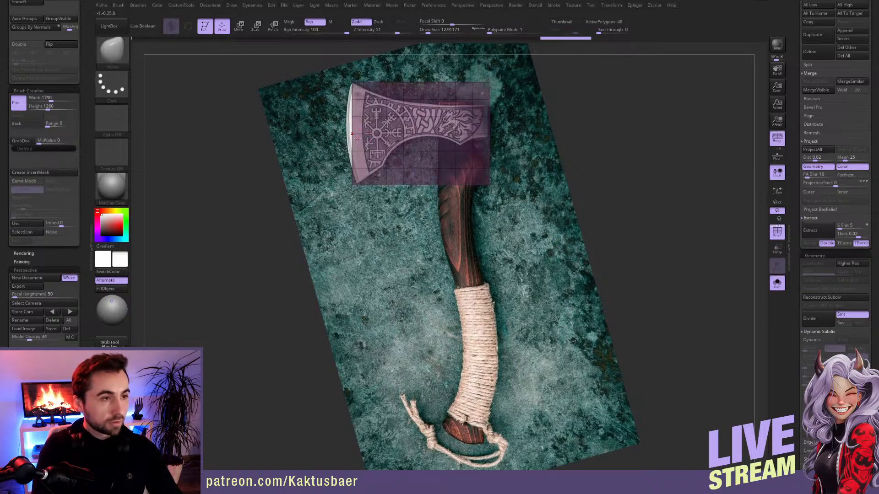
# - With a draw size of about 101, push the plane's outer edge to follow the axe's curved cutting edge
pyautogui.press('s')
pyautogui.moveTo(357, 137); pyautogui.dragTo(369, 136)
pyautogui.press('s')
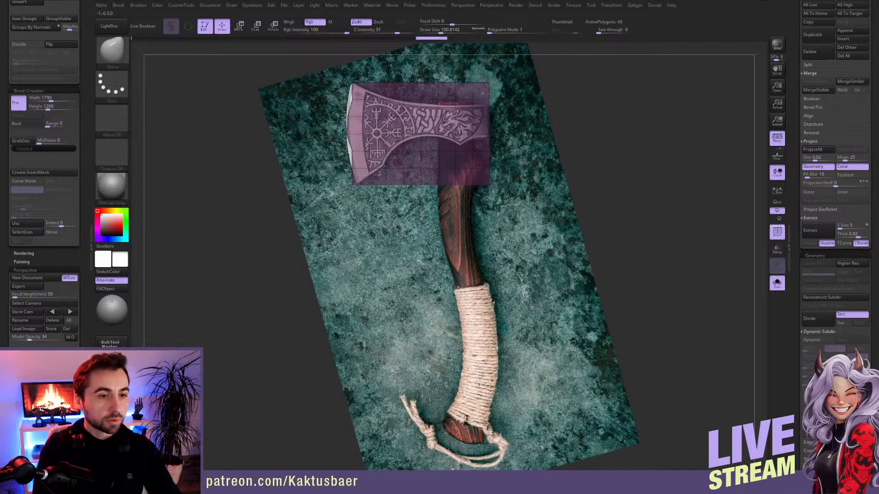
pyautogui.moveTo(345, 117); pyautogui.dragTo(345, 99)
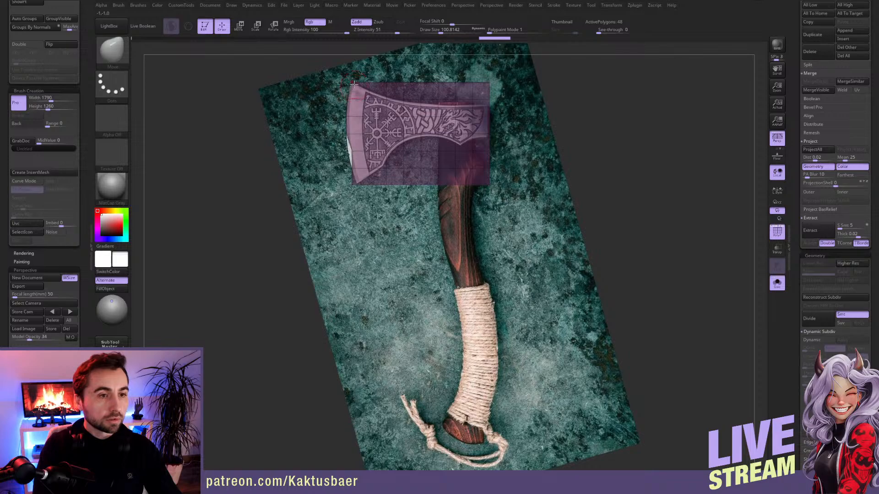
pyautogui.moveTo(352, 155)
pyautogui.mouseDown()
pyautogui.moveTo(344, 157)
pyautogui.moveTo(365, 180)
pyautogui.mouseUp()
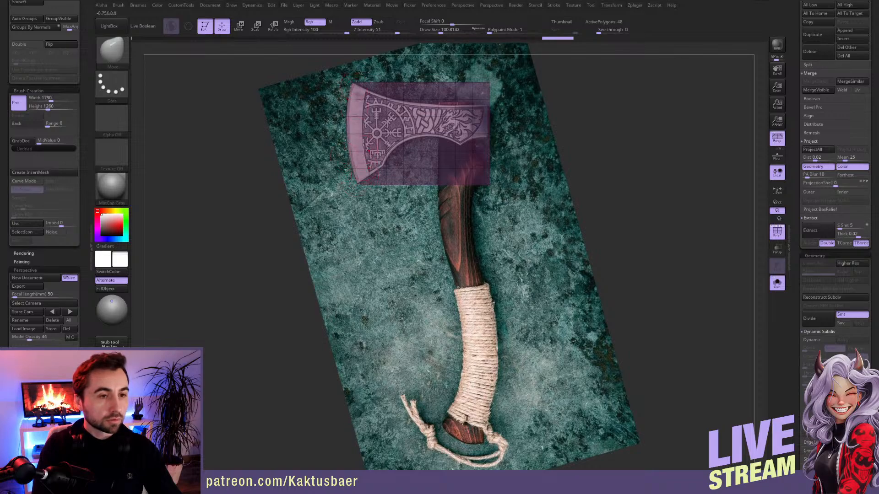
# - Shape the plane's upper and lower edges to the blade's flared outline, reducing the draw size to about 74
pyautogui.moveTo(357, 91)
pyautogui.mouseDown()
pyautogui.moveTo(386, 121)
pyautogui.moveTo(389, 100)
pyautogui.mouseUp()
pyautogui.press('[')
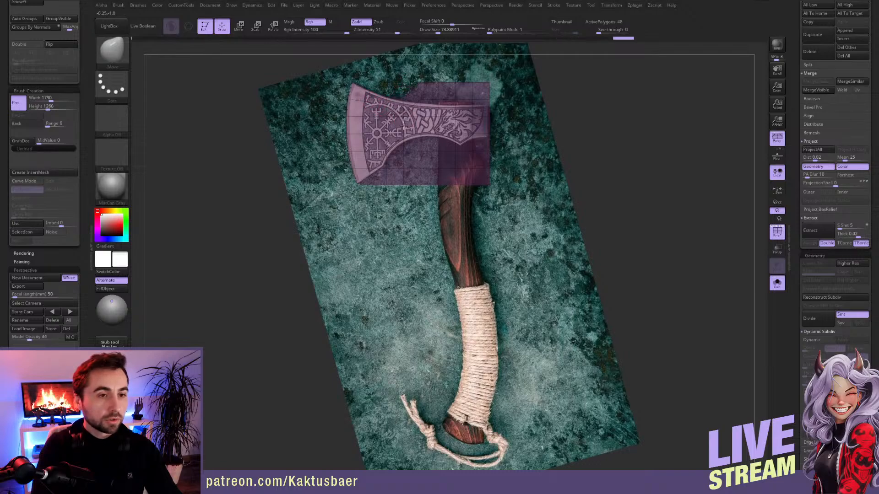
pyautogui.moveTo(405, 127); pyautogui.dragTo(409, 130)
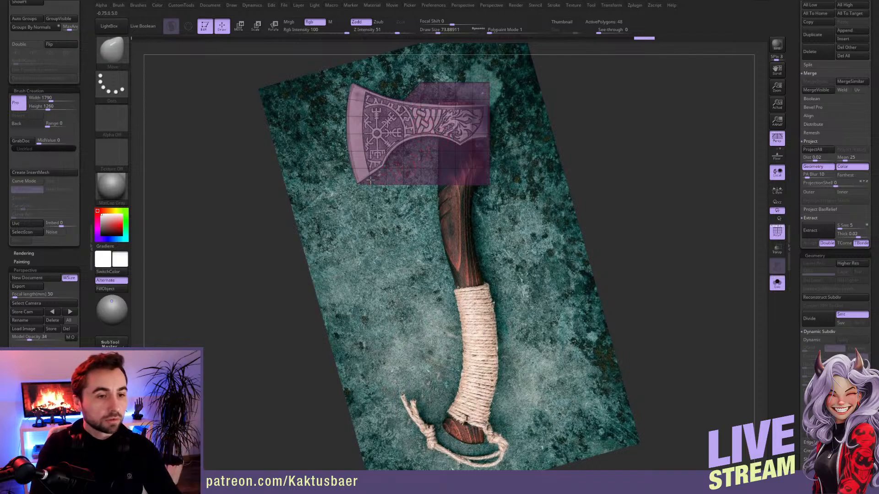
pyautogui.moveTo(371, 168)
pyautogui.mouseDown()
pyautogui.moveTo(382, 178)
pyautogui.moveTo(387, 133)
pyautogui.moveTo(373, 143)
pyautogui.mouseUp()
pyautogui.moveTo(402, 113)
pyautogui.mouseDown()
pyautogui.moveTo(366, 157)
pyautogui.moveTo(364, 132)
pyautogui.moveTo(355, 131)
pyautogui.moveTo(367, 90)
pyautogui.mouseUp()
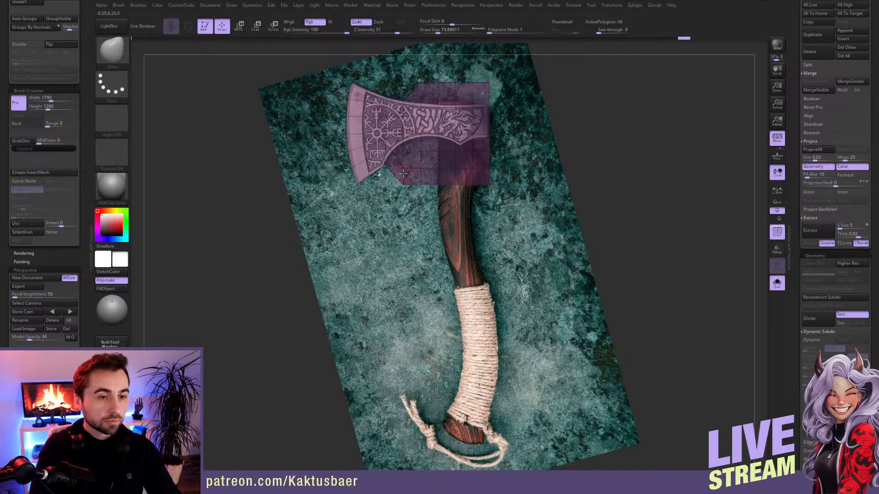
# - Continue fitting the plane's upper edge to the axe head's narrow neck and set the draw size to about 104
pyautogui.moveTo(407, 132)
pyautogui.mouseDown()
pyautogui.moveTo(429, 139)
pyautogui.moveTo(419, 111)
pyautogui.moveTo(439, 98)
pyautogui.mouseUp()
pyautogui.press('s')
pyautogui.moveTo(434, 190); pyautogui.dragTo(438, 187)
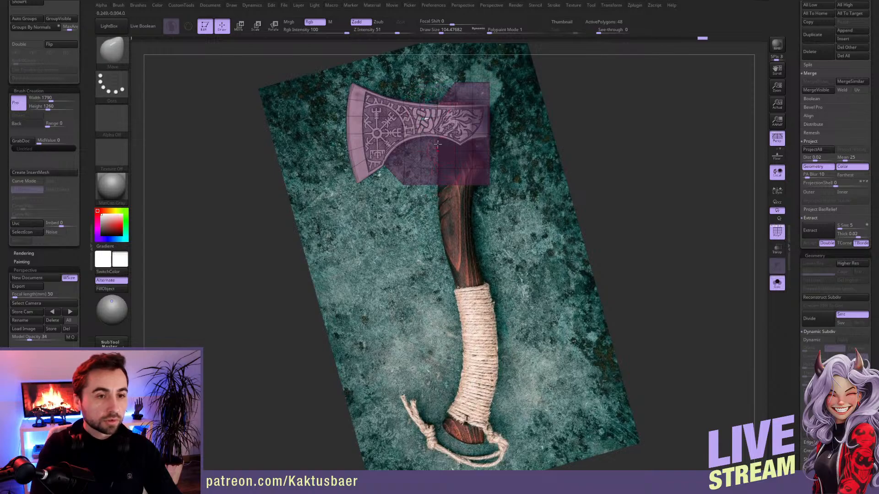
# - Try smoothing the mesh around the axe head's neck, undo it and step back and forth through the recent edits
pyautogui.keyDown('shift'); pyautogui.moveTo(440, 120); pyautogui.dragTo(440, 129); pyautogui.keyUp('shift')
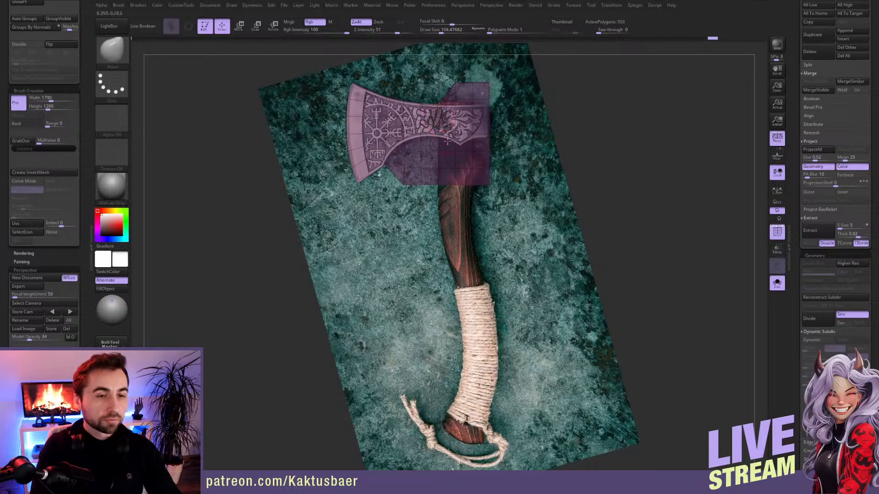
pyautogui.hotkey('ctrl', 'z')
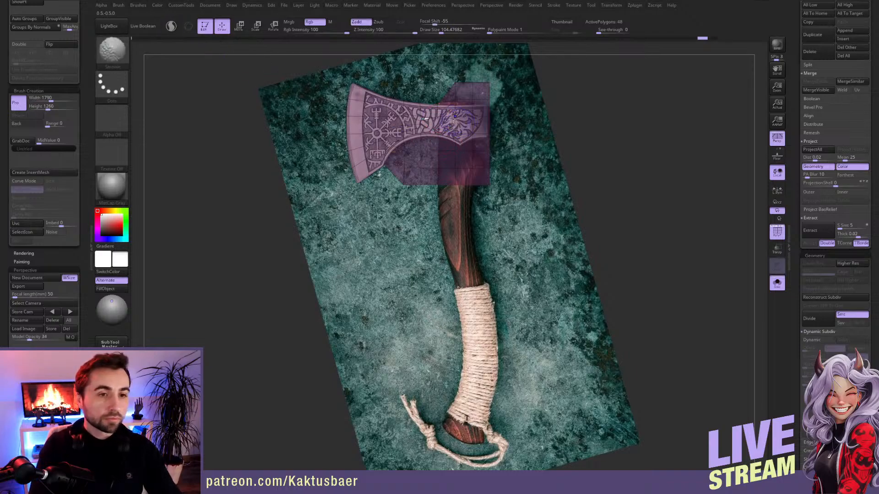
pyautogui.hotkey('ctrl', 'z')
pyautogui.hotkey('ctrl', 'z')
pyautogui.hotkey('ctrl', 'z')
pyautogui.hotkey('ctrl', 'z')
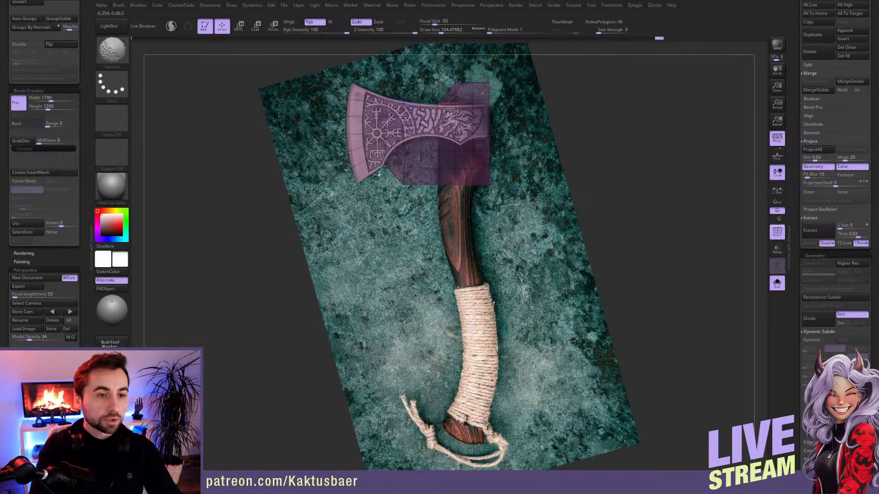
pyautogui.hotkey('ctrl', 'shift', 'z')
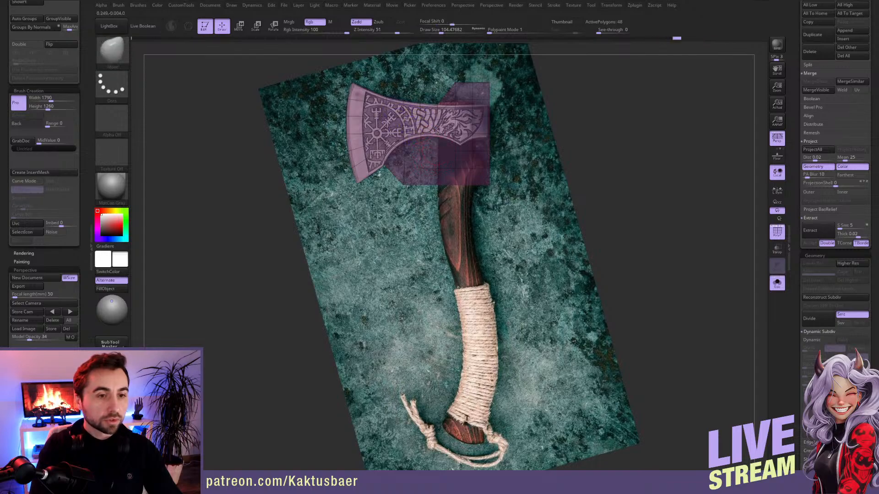
# - Enlarge the Move brush and pull the plane's upper edge above the handle socket down to the axe head's flat top
pyautogui.hotkey('ctrl', 'shift', 'z')
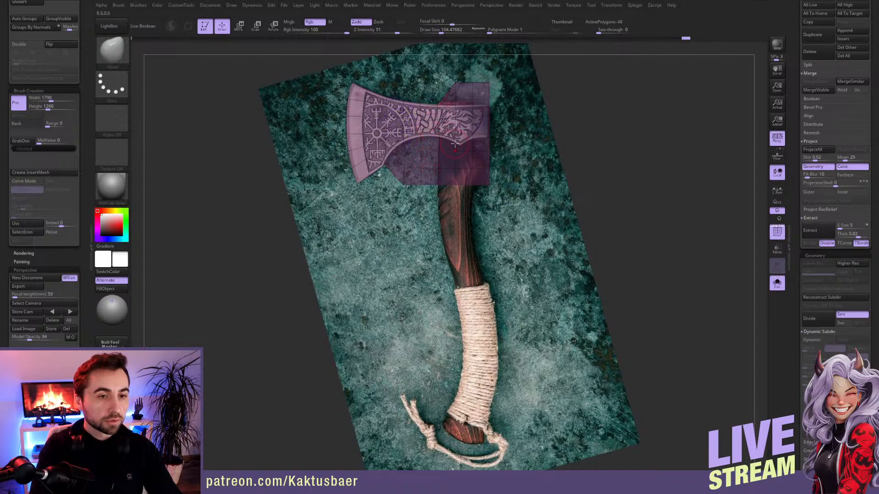
pyautogui.moveTo(440, 125)
pyautogui.mouseDown()
pyautogui.moveTo(440, 134)
pyautogui.moveTo(450, 130)
pyautogui.moveTo(478, 151)
pyautogui.moveTo(476, 113)
pyautogui.moveTo(459, 88)
pyautogui.moveTo(455, 134)
pyautogui.mouseUp()
pyautogui.press(']')
pyautogui.press(']')
pyautogui.press(']')
pyautogui.moveTo(472, 92); pyautogui.dragTo(475, 140)
# - Pull the plane's upper rear corner down onto the axe head's top edge, redoing the move with a draw size of about 90
pyautogui.moveTo(488, 85); pyautogui.dragTo(487, 124)
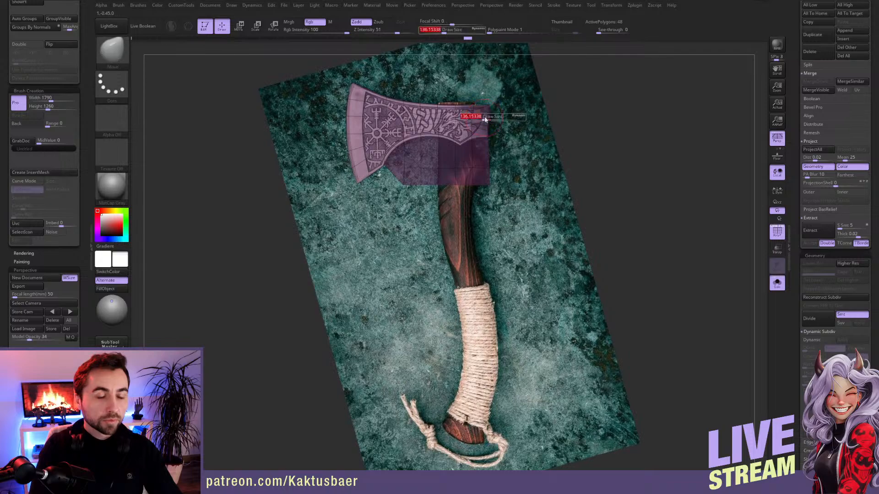
pyautogui.press('ctrl')
pyautogui.hotkey('ctrl', 'z')
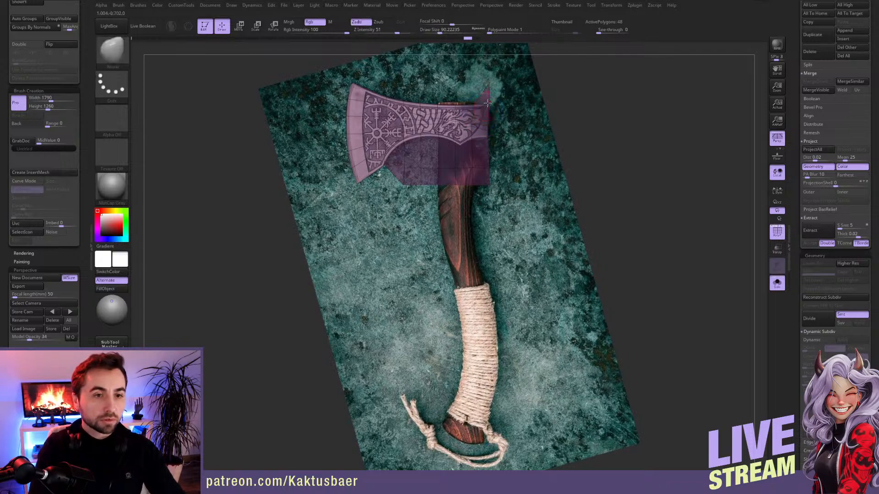
pyautogui.moveTo(486, 89); pyautogui.dragTo(483, 132)
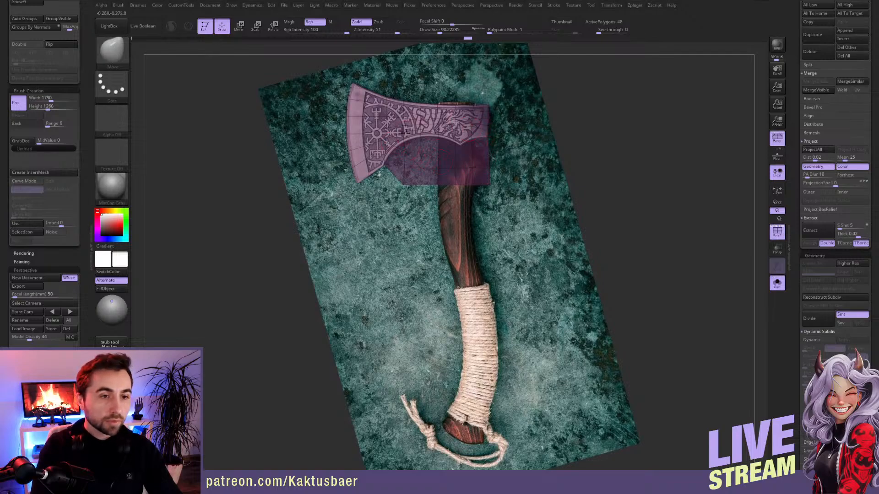
# - Adjust the mesh beneath the axe head's neck with a draw size of about 132 and raise the size to about 167
pyautogui.press(']')
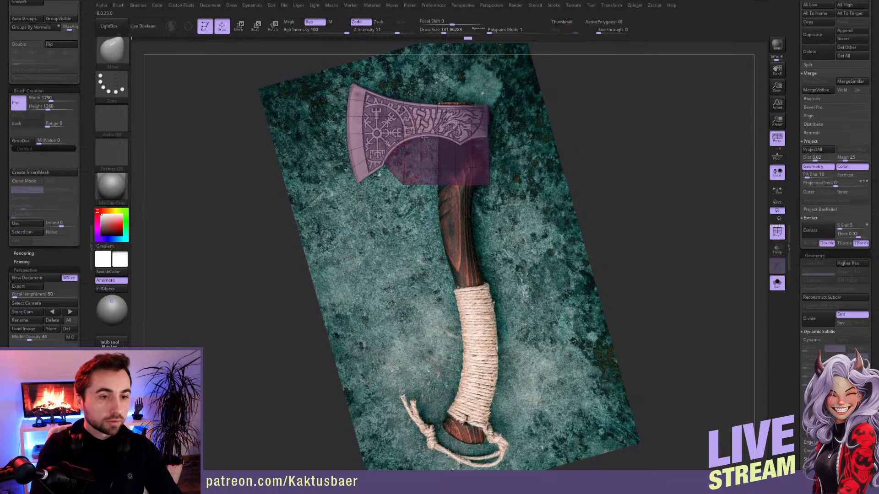
pyautogui.moveTo(424, 137)
pyautogui.mouseDown()
pyautogui.moveTo(418, 125)
pyautogui.moveTo(441, 149)
pyautogui.moveTo(433, 168)
pyautogui.mouseUp()
pyautogui.press(']')
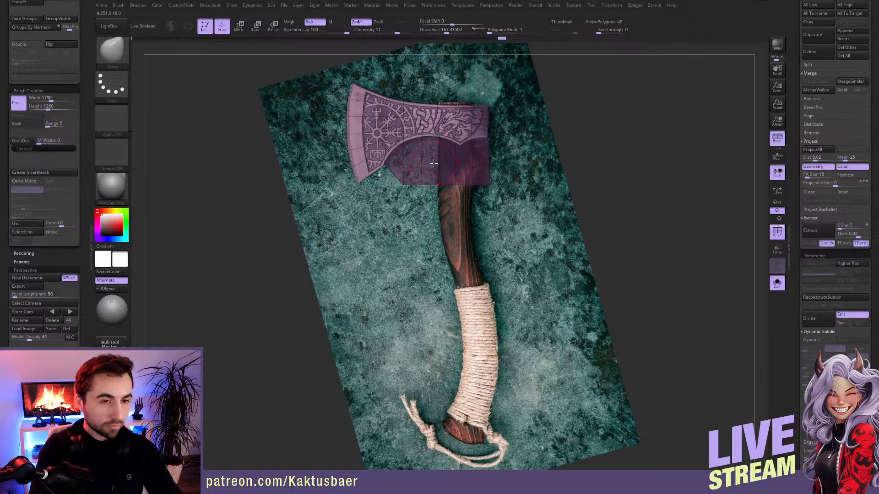
# - Thin out the surplus vertical edge loops across the axe head's neck with ZModeler, undoing the excess deletions
pyautogui.press('b')
pyautogui.press('z')
pyautogui.press('m')
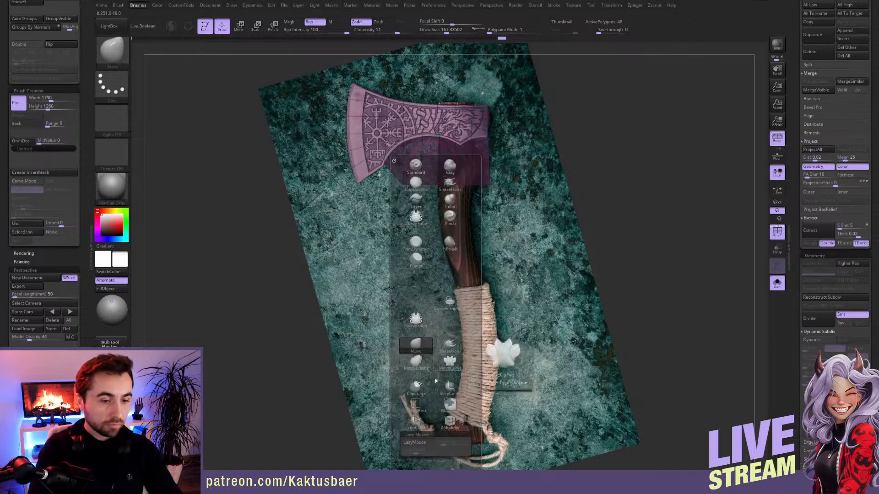
pyautogui.keyDown('alt'); pyautogui.click(403, 157); pyautogui.keyUp('alt')
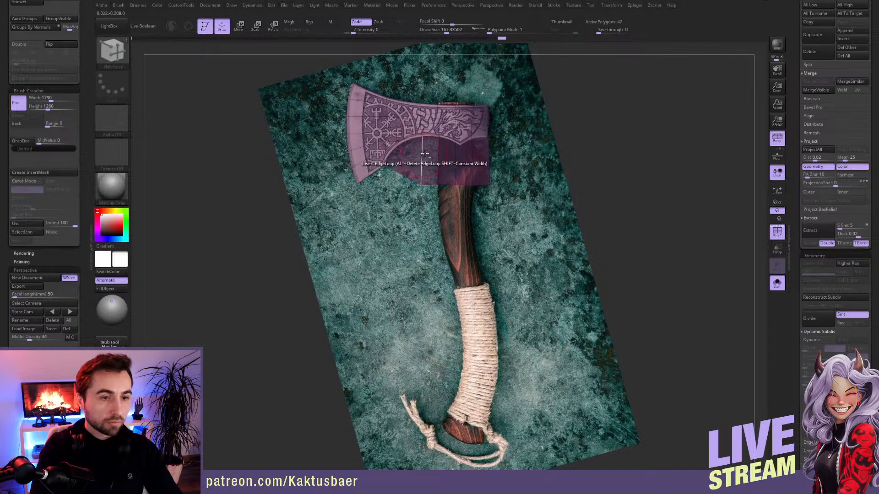
pyautogui.keyDown('alt'); pyautogui.click(421, 157); pyautogui.keyUp('alt')
pyautogui.keyDown('alt'); pyautogui.click(437, 158); pyautogui.keyUp('alt')
pyautogui.hotkey('ctrl', 'z')
pyautogui.hotkey('ctrl', 'z')
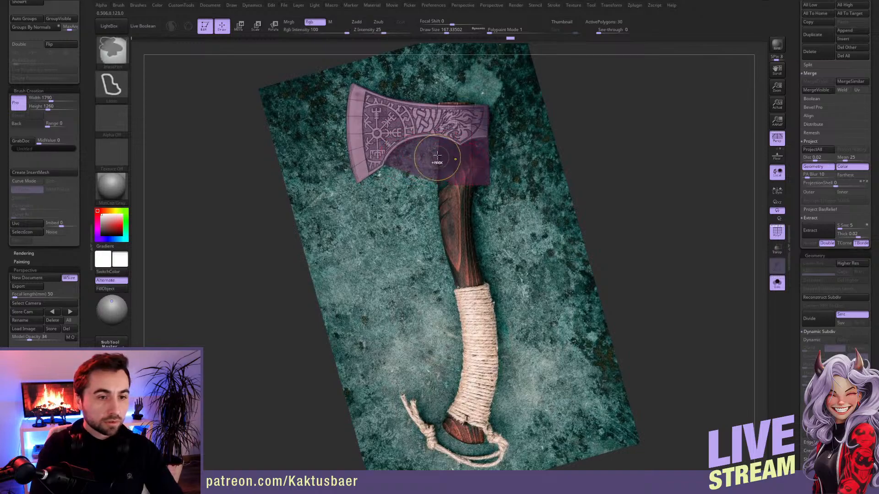
pyautogui.keyDown('alt'); pyautogui.click(437, 158); pyautogui.keyUp('alt')
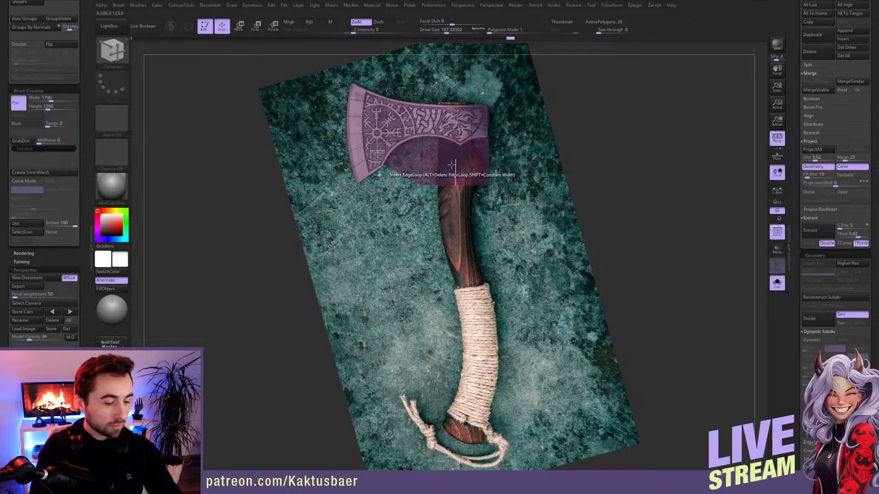
# - With the Move brush at a draw size of about 119, pull the plane's lower edge up to the underside of the neck
pyautogui.press('b')
pyautogui.press('m')
pyautogui.press('v')
pyautogui.press('s')
pyautogui.moveTo(453, 160)
pyautogui.mouseDown()
pyautogui.moveTo(423, 158)
pyautogui.moveTo(423, 120)
pyautogui.mouseUp()
pyautogui.moveTo(454, 177)
pyautogui.mouseDown()
pyautogui.moveTo(461, 79)
pyautogui.moveTo(473, 72)
pyautogui.mouseUp()
pyautogui.keyDown('shift'); pyautogui.moveTo(463, 134); pyautogui.dragTo(459, 128); pyautogui.keyUp('shift')
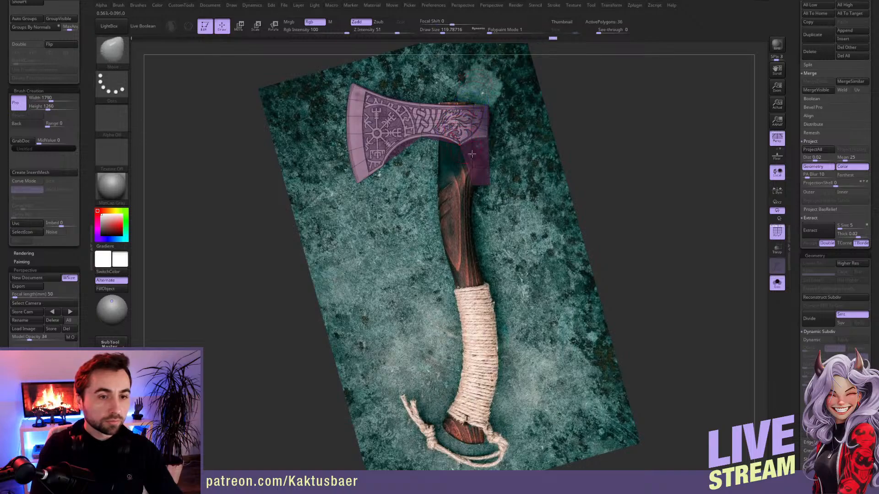
# - Raise the plane's remaining lower rear section to match the bottom outline of the axe head's back end
pyautogui.moveTo(476, 188); pyautogui.dragTo(477, 151)
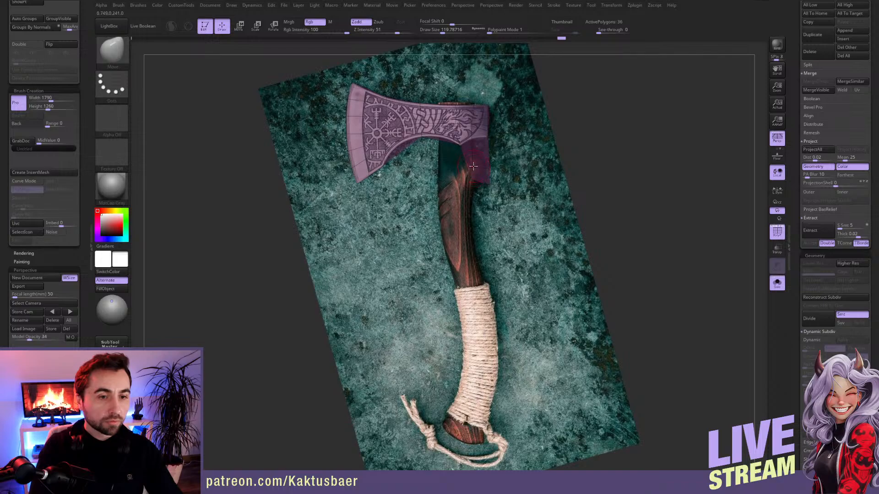
pyautogui.moveTo(473, 138); pyautogui.dragTo(476, 108)
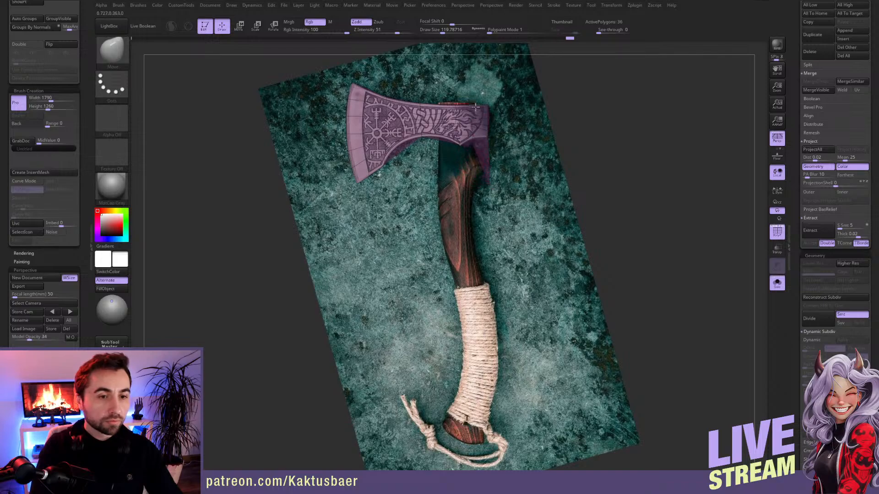
pyautogui.moveTo(489, 149); pyautogui.dragTo(489, 148)
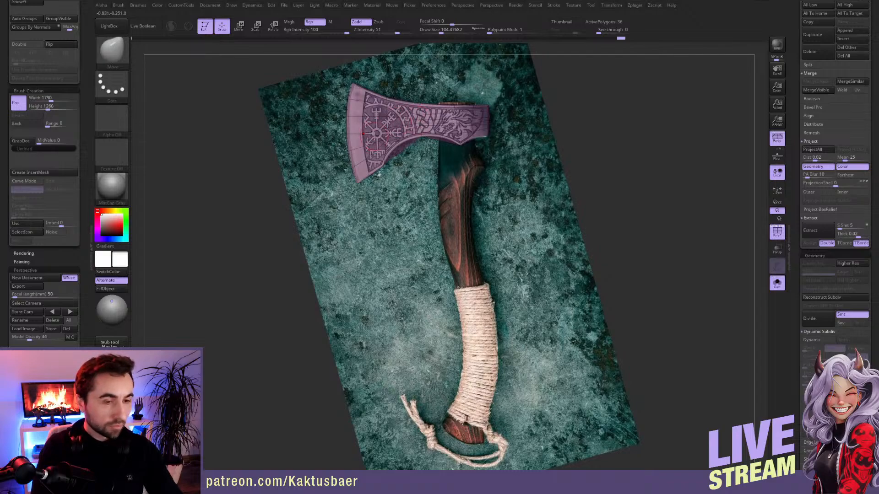
# - Delete surplus horizontal edge loops from the axe head with ZModeler and return to the Move brush
pyautogui.press('b')
pyautogui.press('z')
pyautogui.press('m')
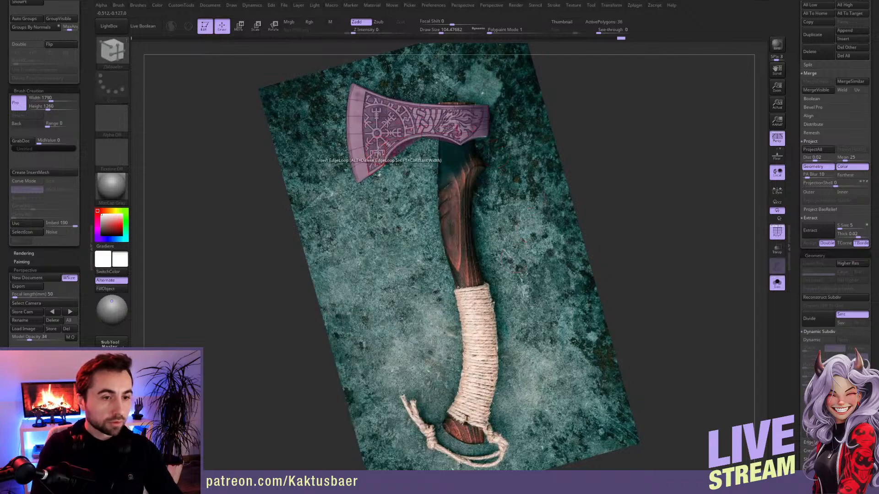
pyautogui.click(375, 137)
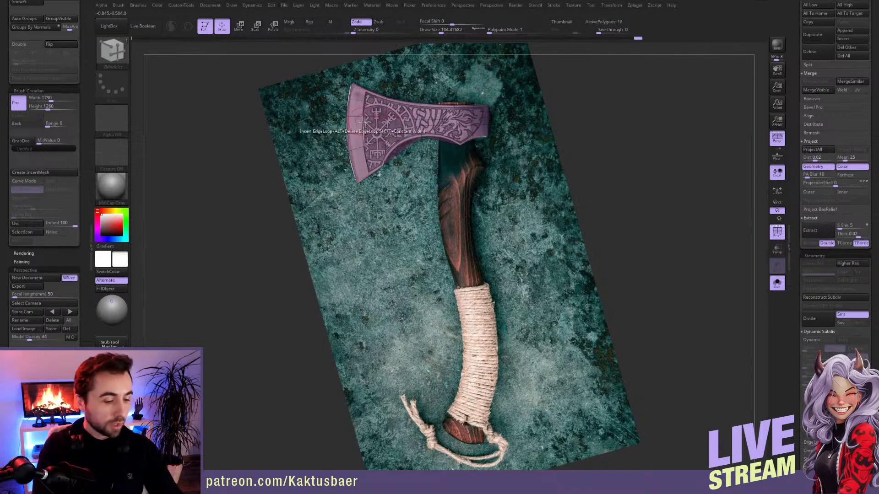
pyautogui.press('b')
pyautogui.press('m')
pyautogui.press('v')
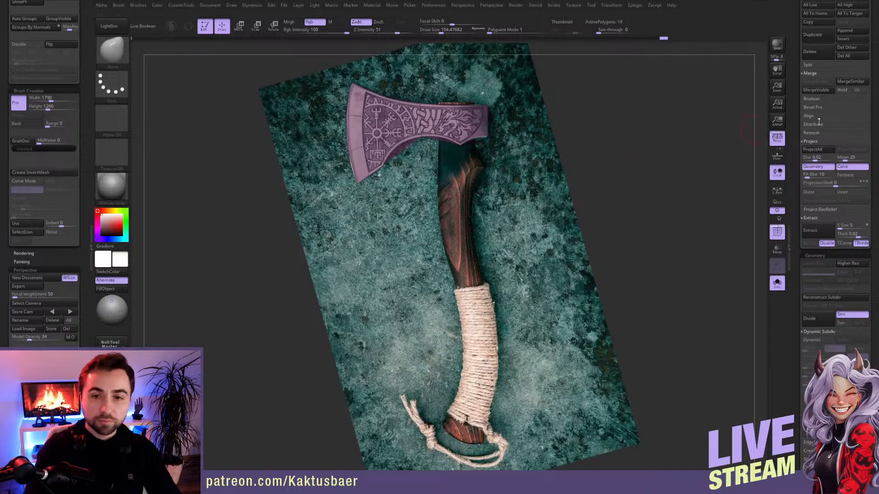
# - Slice the axe head vertically at the front of the socket and at the blade's inner end into three polygroups
pyautogui.scroll(5, 793, 198)
pyautogui.scroll(1, 793, 198)
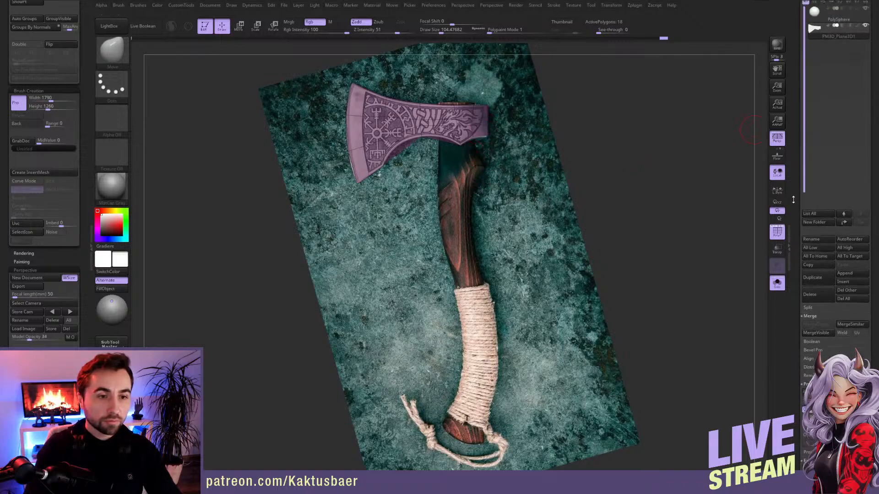
pyautogui.press('b')
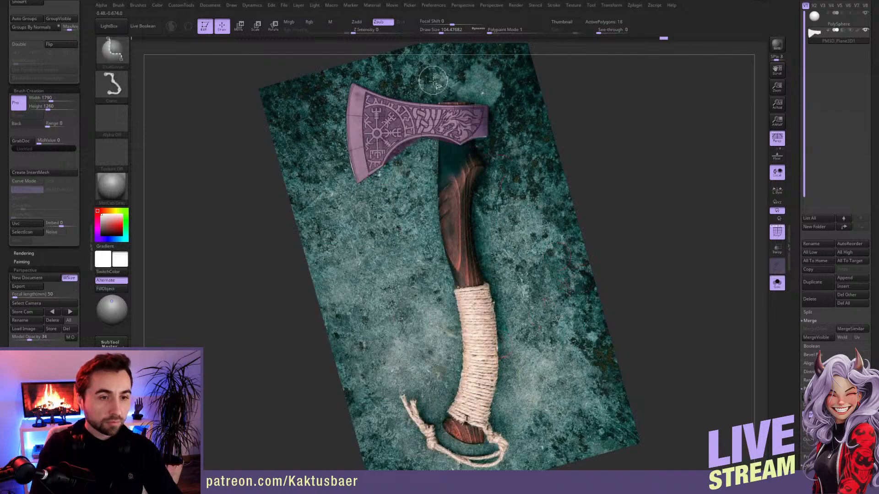
pyautogui.keyDown('ctrl'); pyautogui.keyDown('shift'); pyautogui.moveTo(434, 78); pyautogui.dragTo(436, 175); pyautogui.keyUp('shift'); pyautogui.keyUp('ctrl')
pyautogui.keyDown('ctrl'); pyautogui.keyDown('shift'); pyautogui.moveTo(402, 87); pyautogui.dragTo(402, 177); pyautogui.keyUp('shift'); pyautogui.keyUp('ctrl')
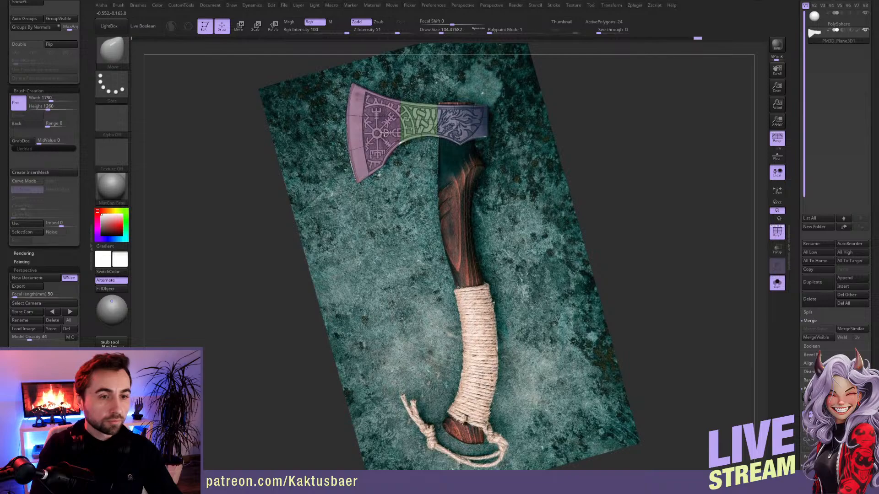
# - Append a Cube3D as a new subtool, make it active and turn off the perspective view
pyautogui.moveTo(798, 271); pyautogui.dragTo(799, 279)
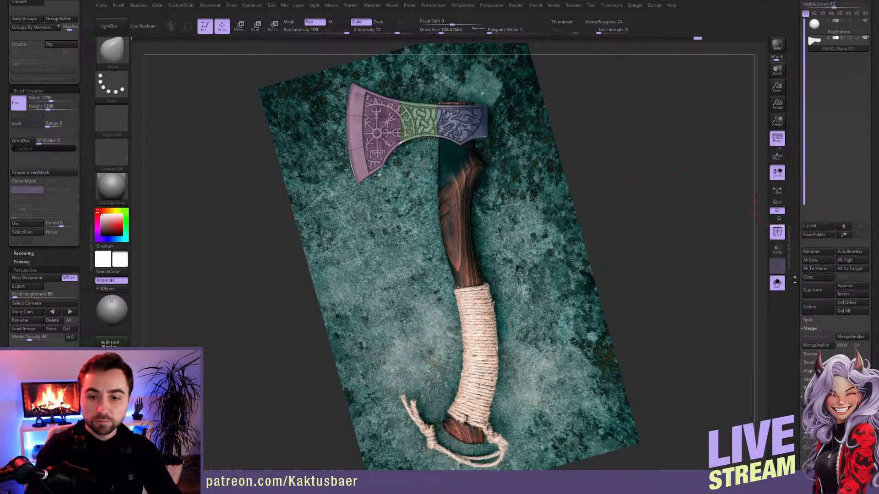
pyautogui.click(841, 287)
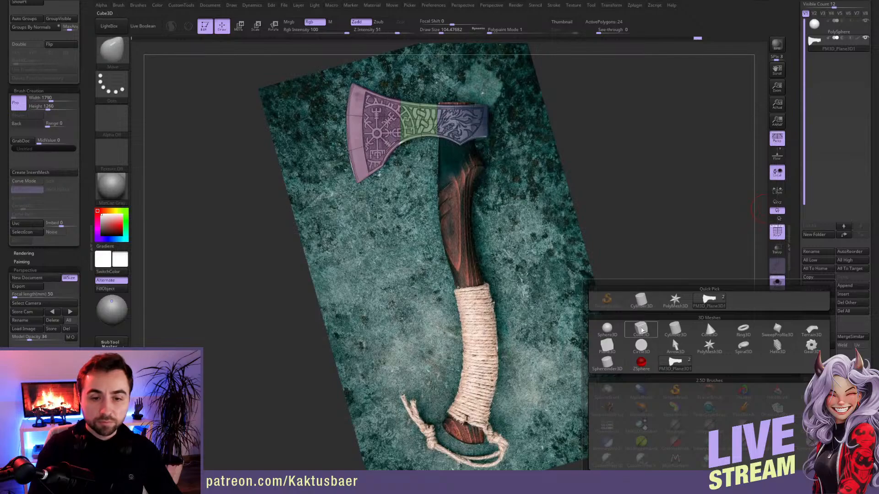
pyautogui.click(641, 330)
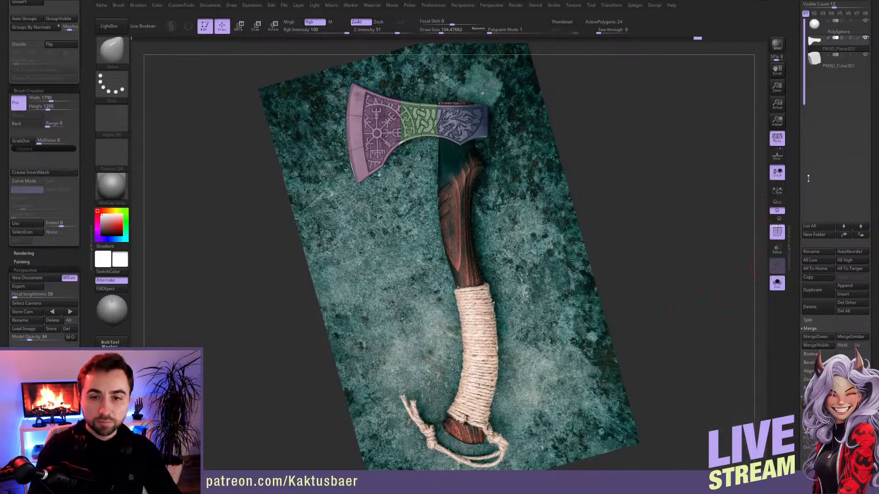
pyautogui.click(846, 65)
pyautogui.scroll(-10, 798, 107)
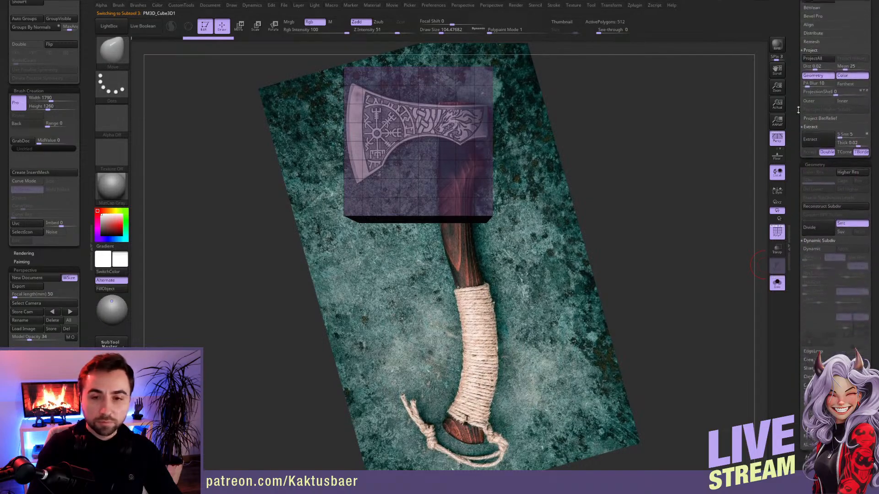
pyautogui.moveTo(798, 107); pyautogui.dragTo(798, 110)
pyautogui.click(778, 138)
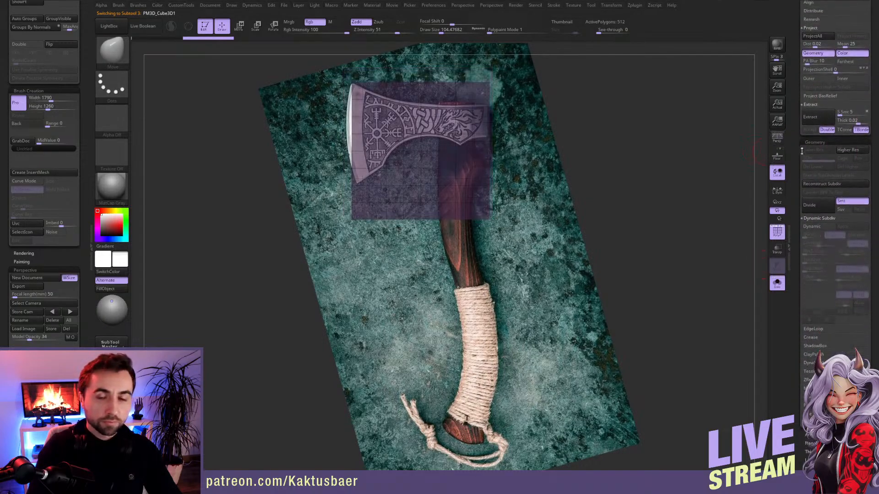
# - Reinitialize the cube subtool as a QCube and assign it a single polygroup
pyautogui.scroll(-5, 794, 158)
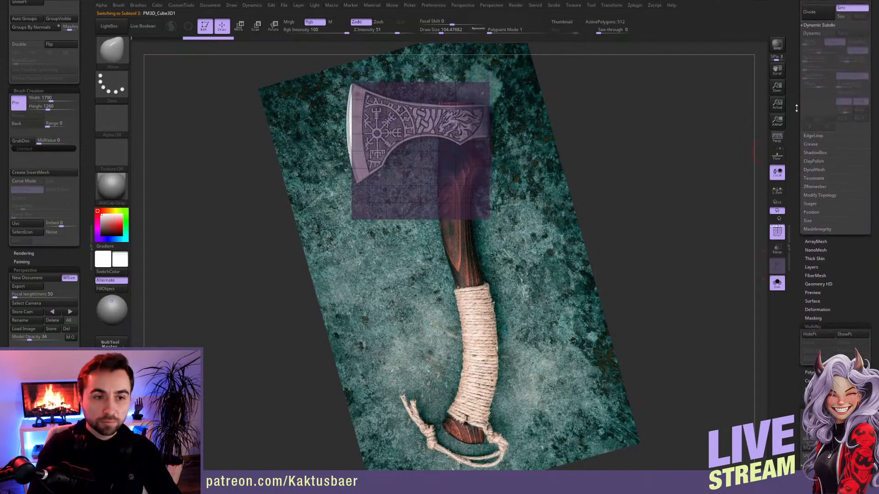
pyautogui.scroll(-8, 796, 108)
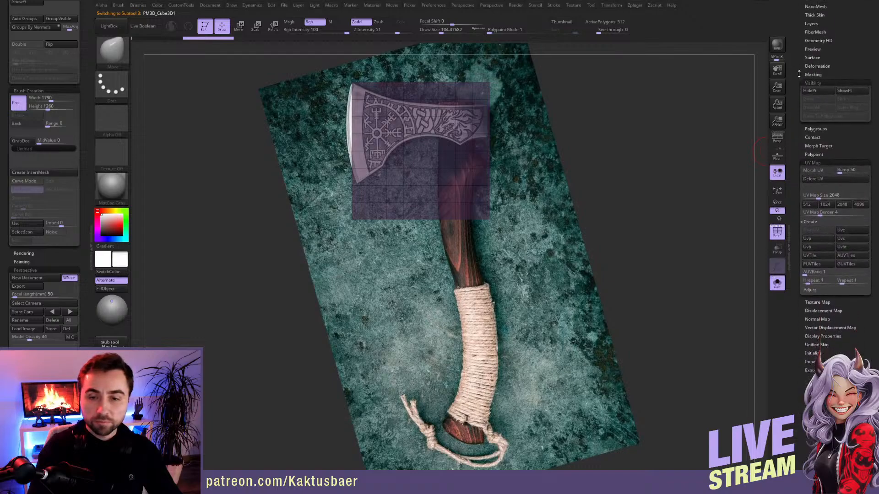
pyautogui.keyDown('shift'); pyautogui.click(815, 314); pyautogui.keyUp('shift')
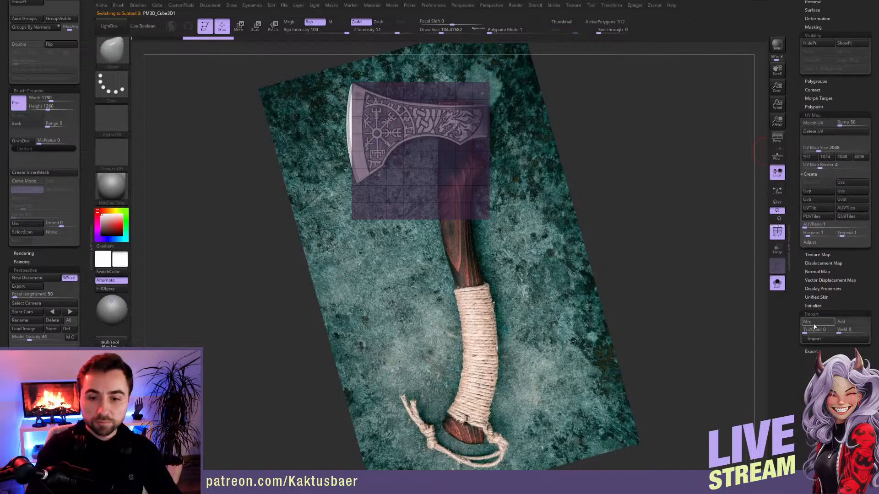
pyautogui.keyDown('shift'); pyautogui.click(815, 314); pyautogui.keyUp('shift')
pyautogui.keyDown('shift'); pyautogui.click(817, 306); pyautogui.keyUp('shift')
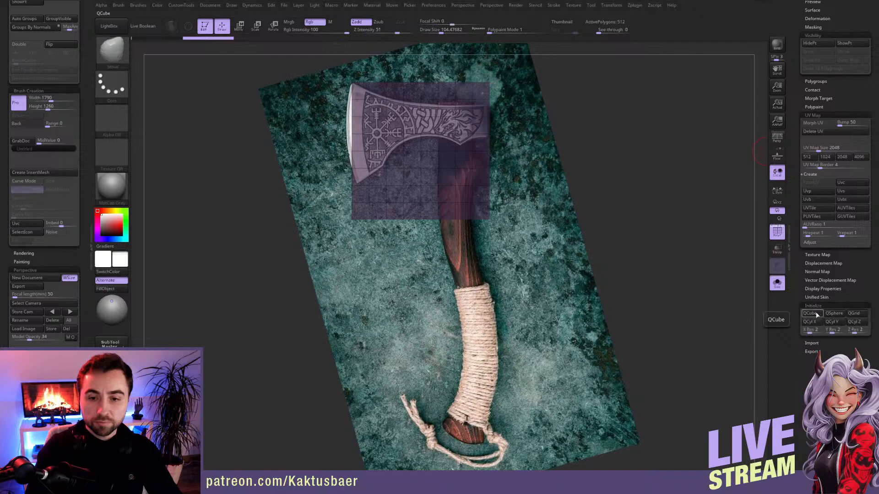
pyautogui.click(809, 313)
pyautogui.press('w')
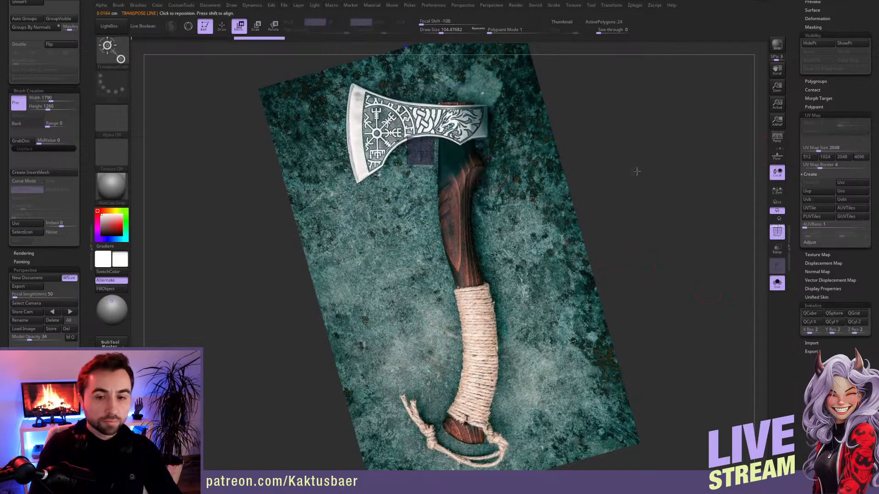
pyautogui.hotkey('ctrl', 'w')
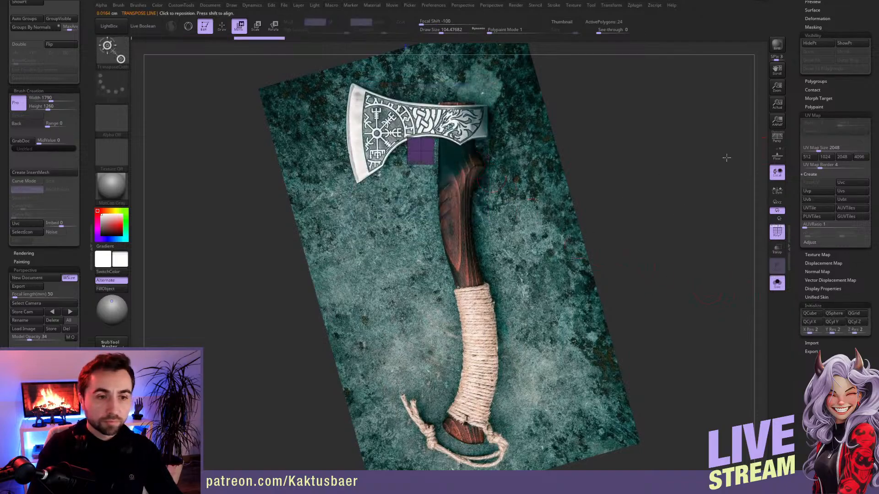
# - Turn off Solo mode and hide the PolySphere subtool
pyautogui.scroll(10, 819, 227)
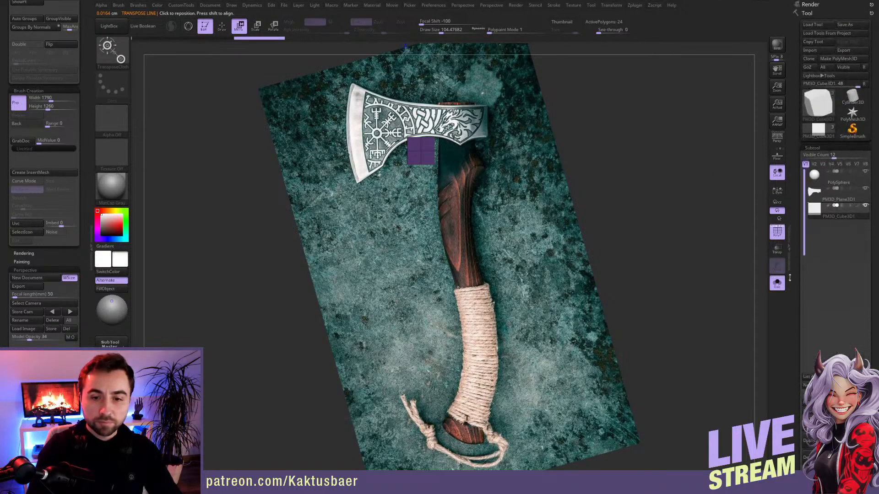
pyautogui.click(776, 283)
pyautogui.click(865, 173)
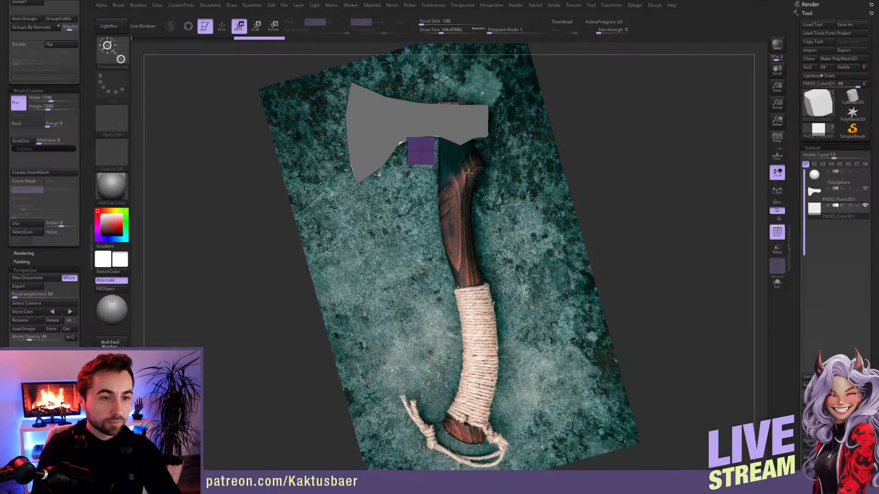
# - Move the cube onto the axe head's socket, stretch it down the handle's length and enlarge the draw size to about 223
pyautogui.moveTo(417, 149)
pyautogui.mouseDown()
pyautogui.moveTo(452, 153)
pyautogui.moveTo(456, 55)
pyautogui.mouseUp()
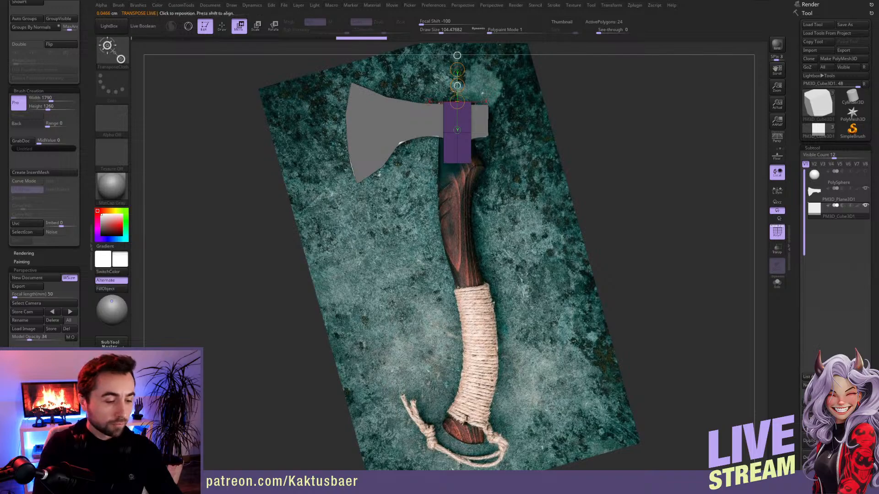
pyautogui.press('1')
pyautogui.press('1')
pyautogui.press('q')
pyautogui.press('s')
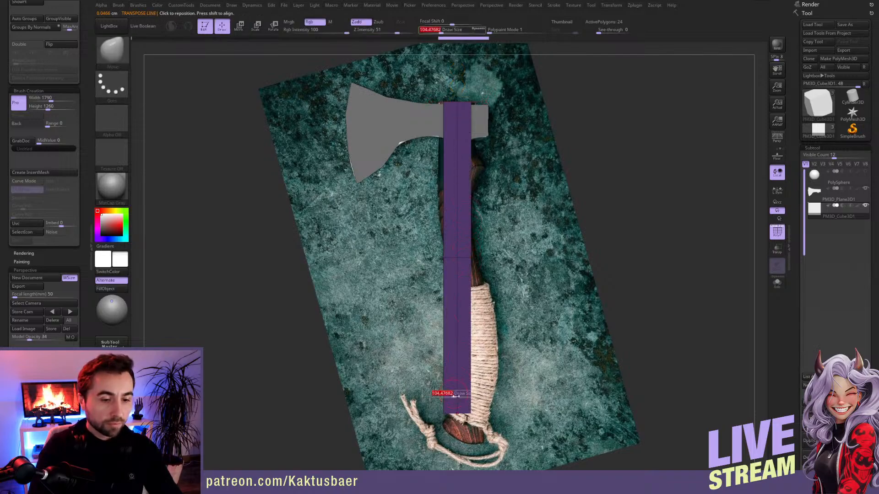
pyautogui.moveTo(456, 396); pyautogui.dragTo(465, 397)
# - Activate symmetry on the Z axis only, with X symmetry off, and return to the stored camera view
pyautogui.moveTo(465, 396)
pyautogui.mouseDown(button='right')
pyautogui.moveTo(430, 389)
pyautogui.moveTo(465, 335)
pyautogui.moveTo(444, 261)
pyautogui.mouseUp(button='right')
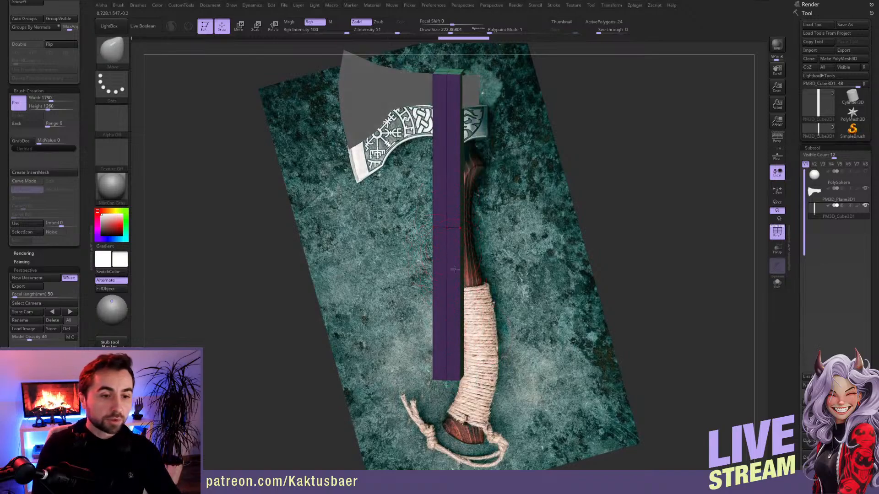
pyautogui.keyDown('alt'); pyautogui.moveTo(448, 213); pyautogui.dragTo(451, 234, button='right'); pyautogui.keyUp('alt')
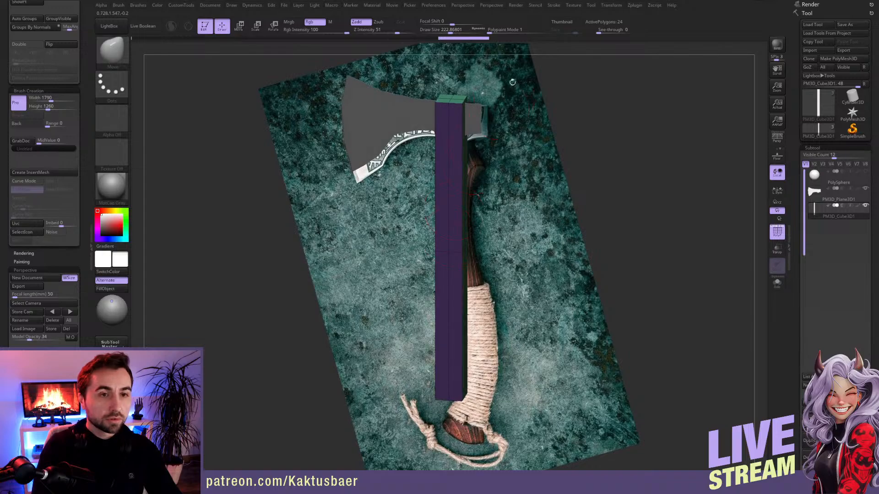
pyautogui.click(634, 5)
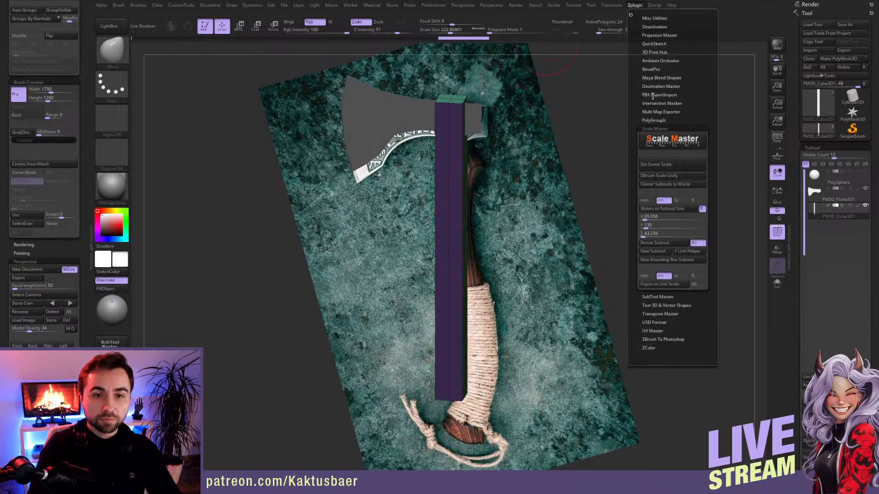
pyautogui.click(611, 6)
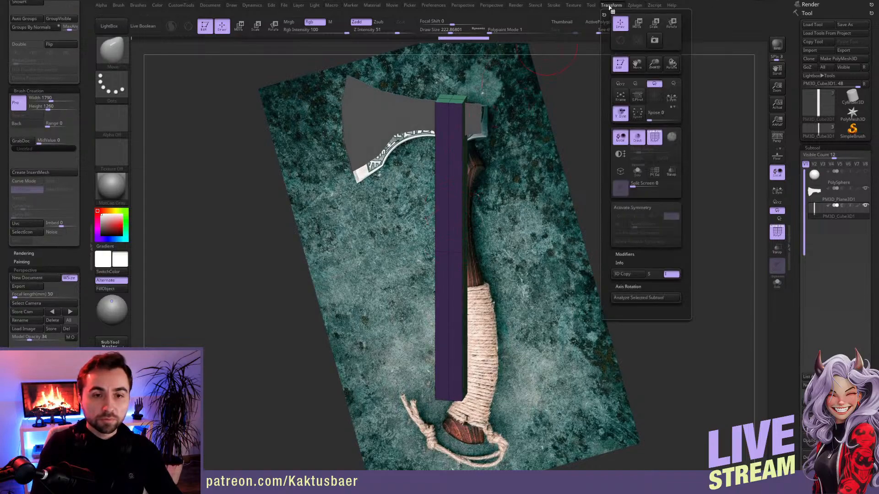
pyautogui.click(632, 208)
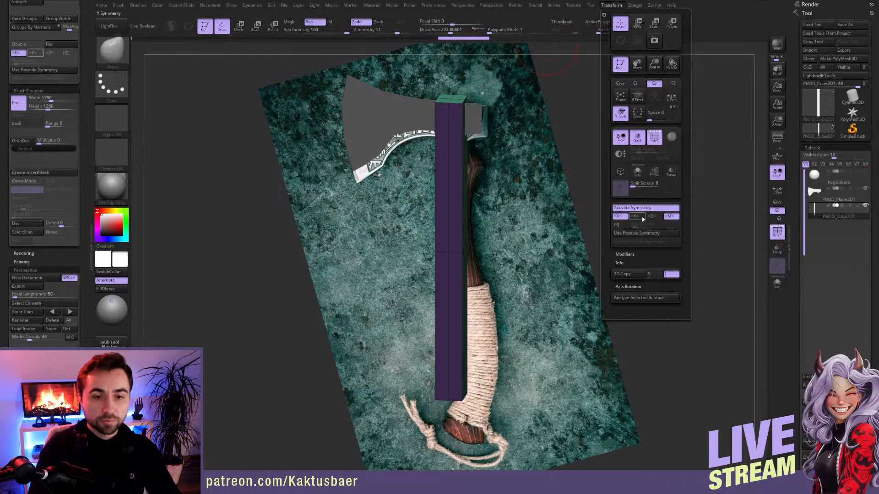
pyautogui.click(651, 216)
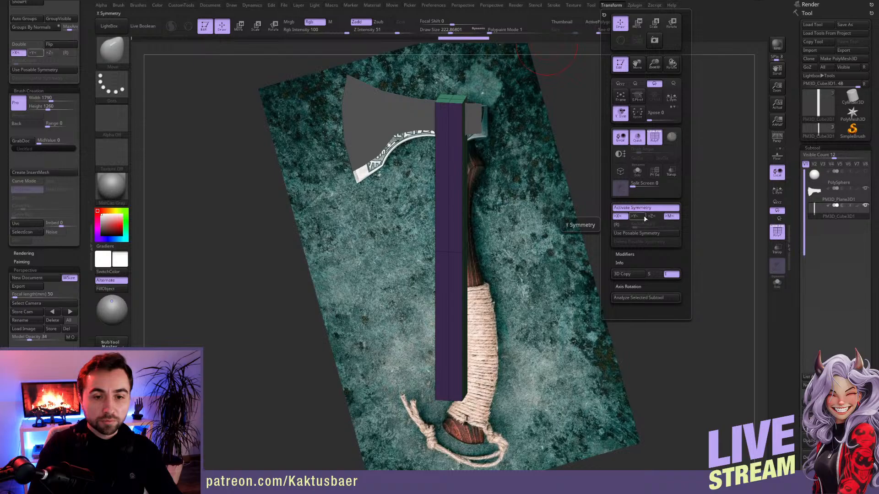
pyautogui.click(619, 216)
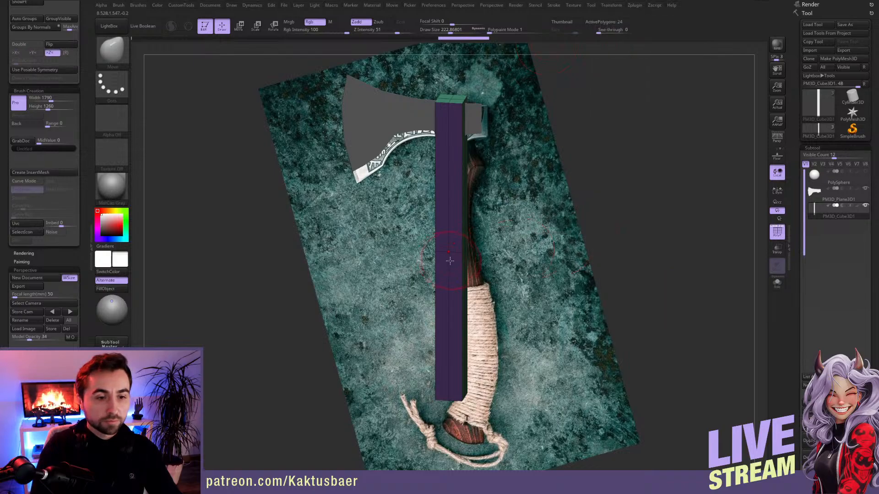
pyautogui.moveTo(449, 259)
pyautogui.mouseDown(button='right')
pyautogui.moveTo(463, 259)
pyautogui.moveTo(459, 243)
pyautogui.mouseUp(button='right')
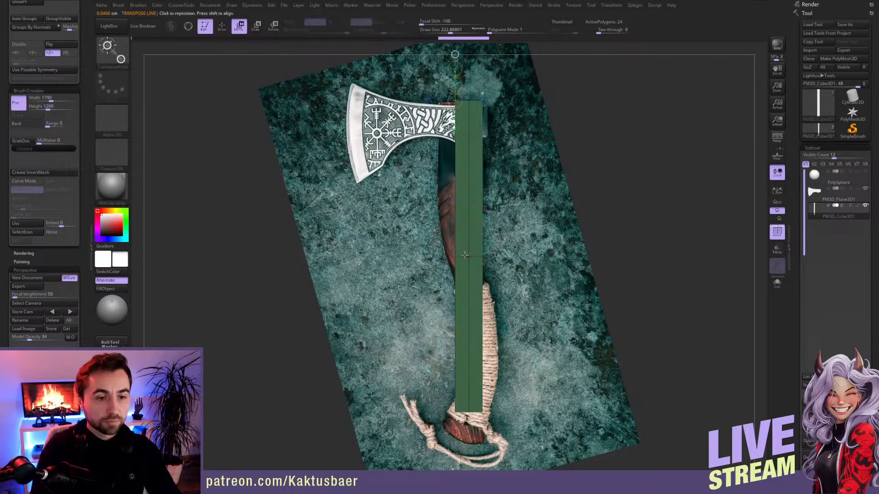
pyautogui.press('w')
pyautogui.press('q')
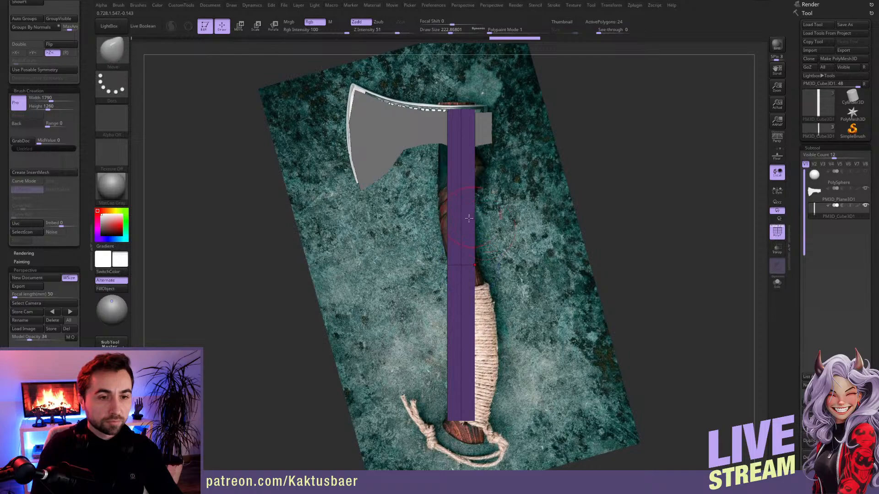
pyautogui.click(70, 312)
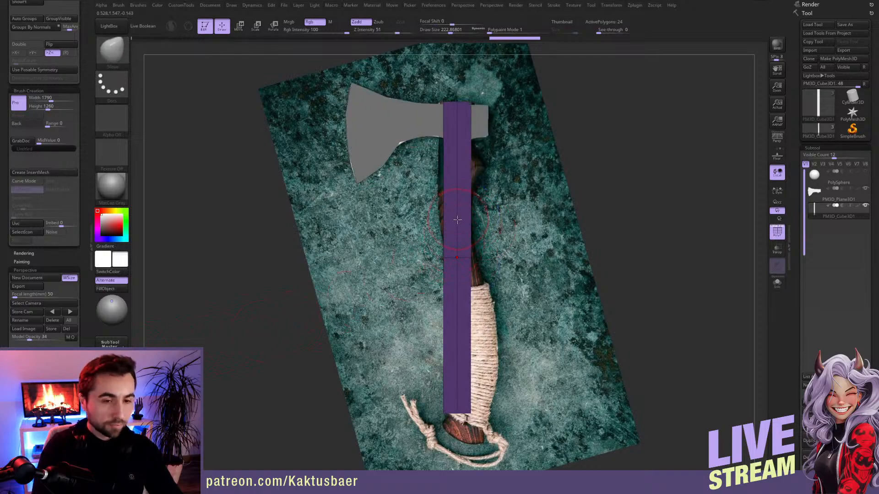
# - Insert six horizontal edge loops along the handle with the ZModeler brush, above and below its middle loop
pyautogui.press('b')
pyautogui.press('z')
pyautogui.press('m')
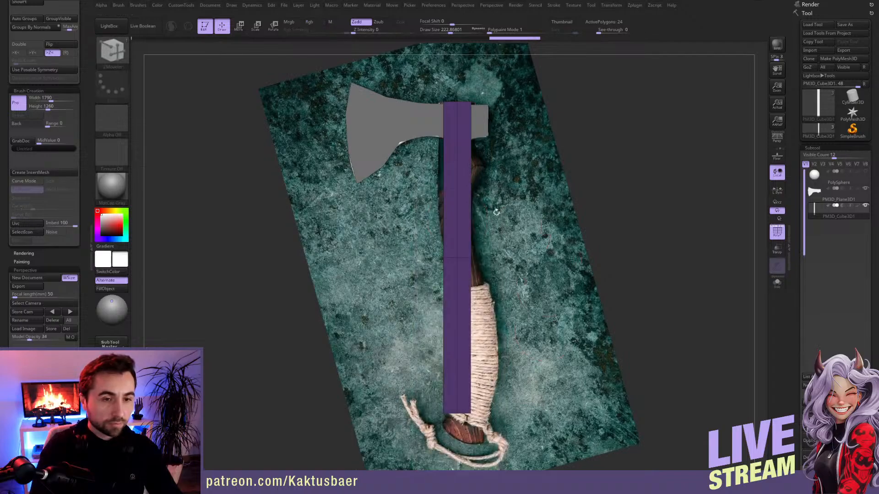
pyautogui.click(458, 167)
pyautogui.click(456, 141)
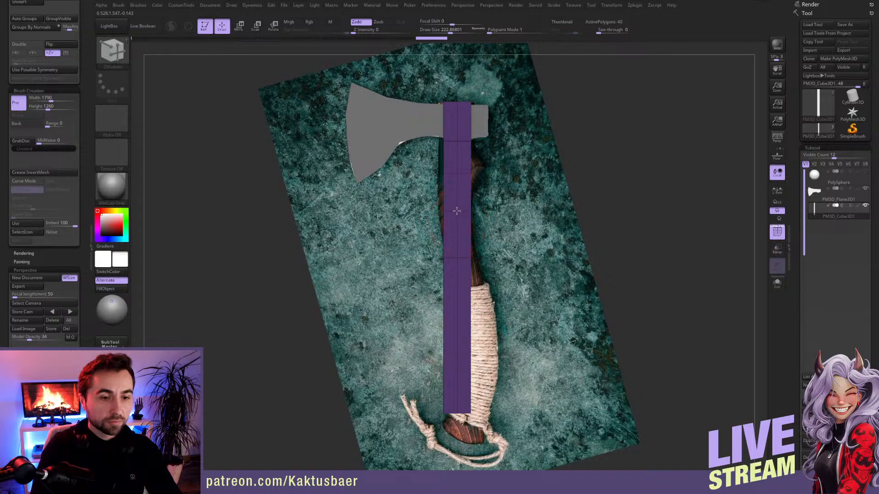
pyautogui.click(457, 210)
pyautogui.click(458, 284)
pyautogui.click(458, 290)
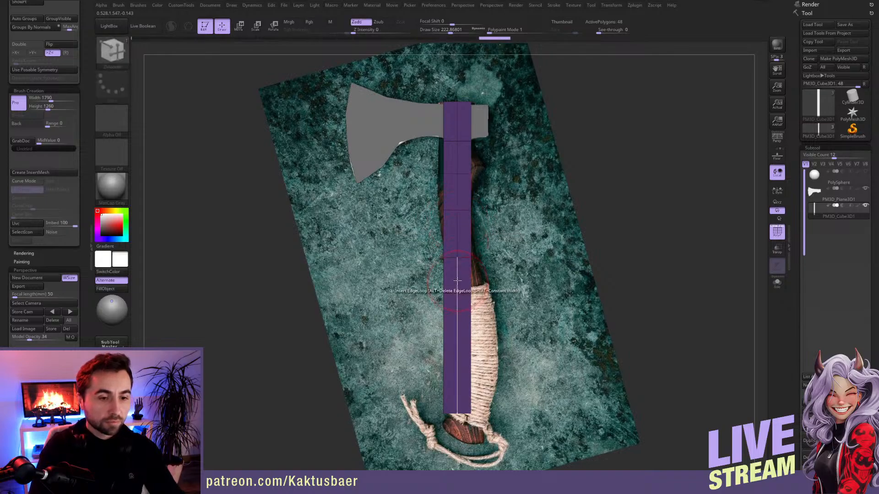
pyautogui.click(457, 329)
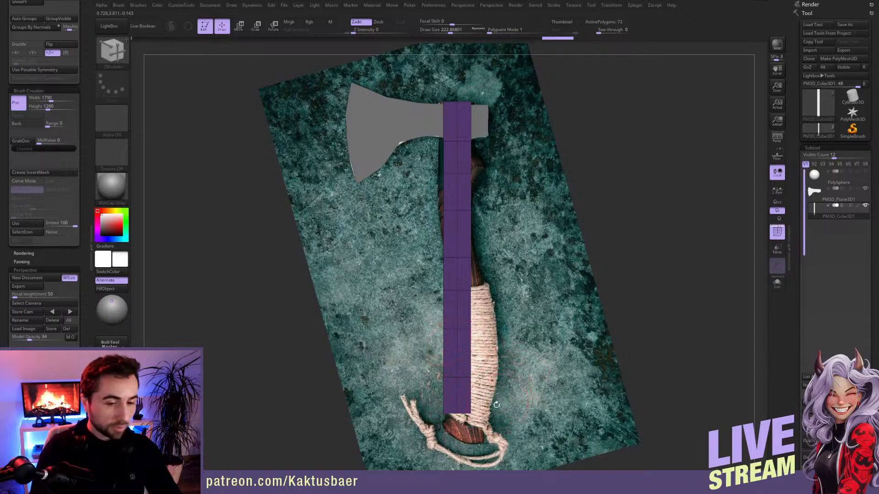
# - Mask the handle except its lowest end and pull that end down towards the butt in the reference
pyautogui.press('w')
pyautogui.keyDown('ctrl'); pyautogui.click(483, 346); pyautogui.keyUp('ctrl')
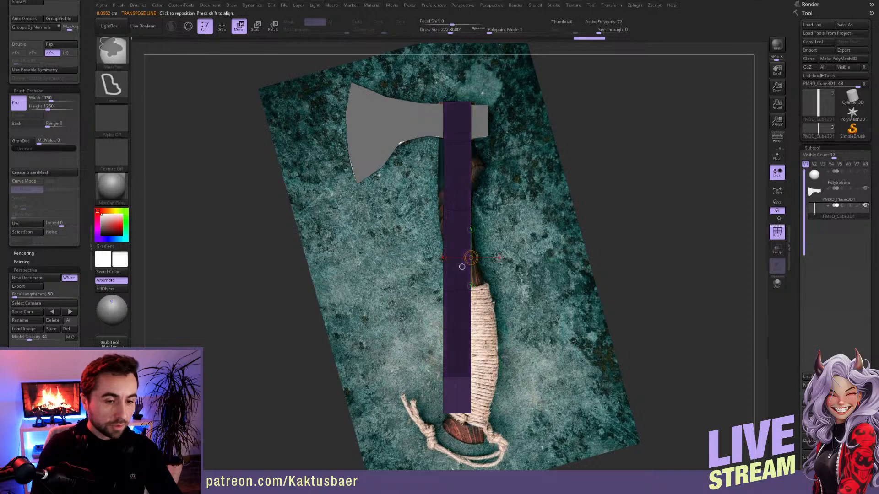
pyautogui.moveTo(457, 329)
pyautogui.keyDown('shift'); pyautogui.mouseDown()
pyautogui.moveTo(457, 279)
pyautogui.moveTo(457, 325)
pyautogui.mouseUp(); pyautogui.keyUp('shift')
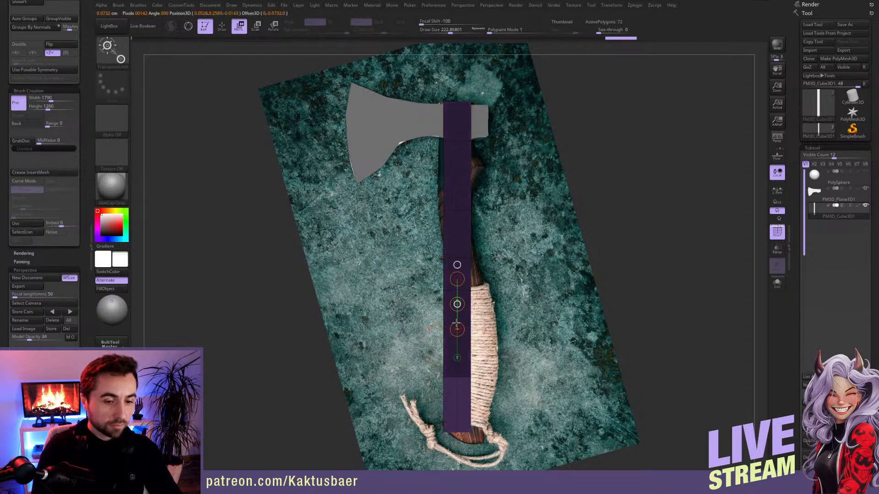
pyautogui.press('q')
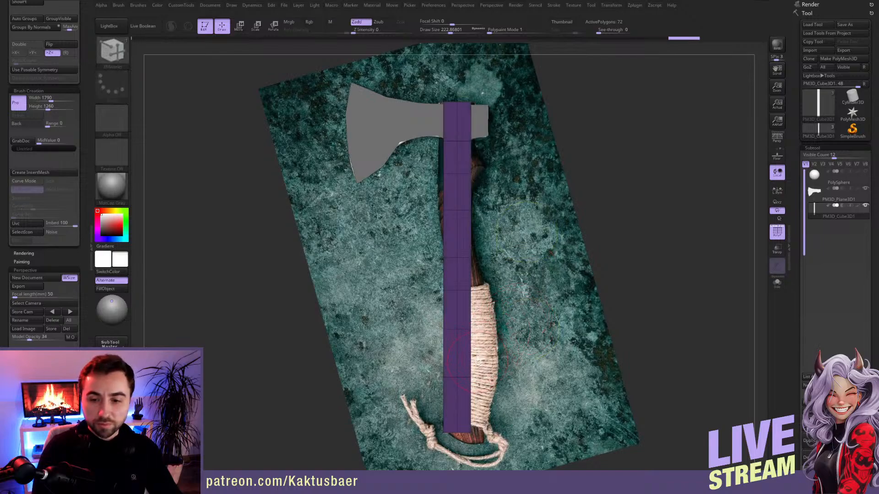
# - Delete the vertical centre edge loops on the handle's sides and front, and restore the stored camera view
pyautogui.moveTo(477, 361); pyautogui.dragTo(412, 330, button='right')
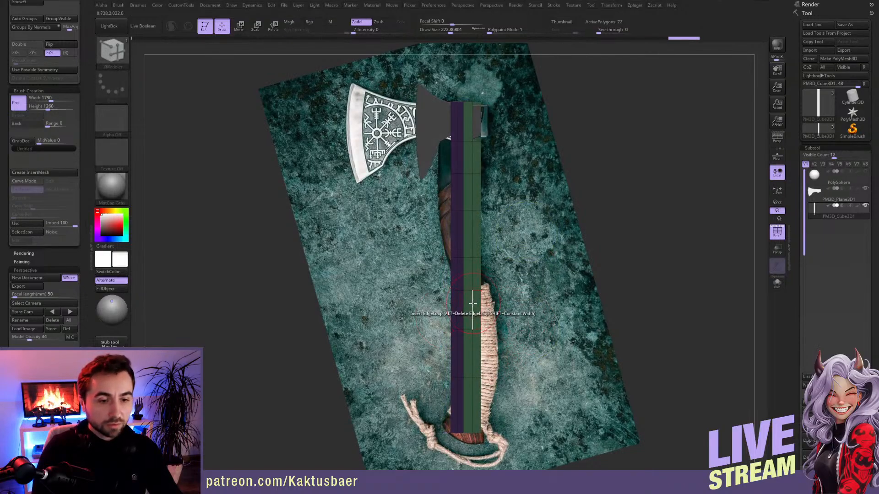
pyautogui.keyDown('alt'); pyautogui.moveTo(473, 303); pyautogui.dragTo(472, 296, button='right'); pyautogui.keyUp('alt')
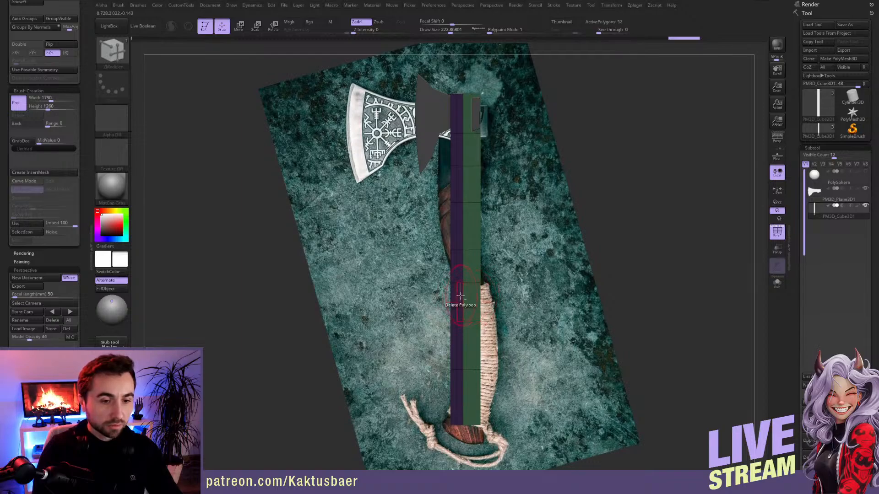
pyautogui.click(457, 297)
pyautogui.click(458, 296)
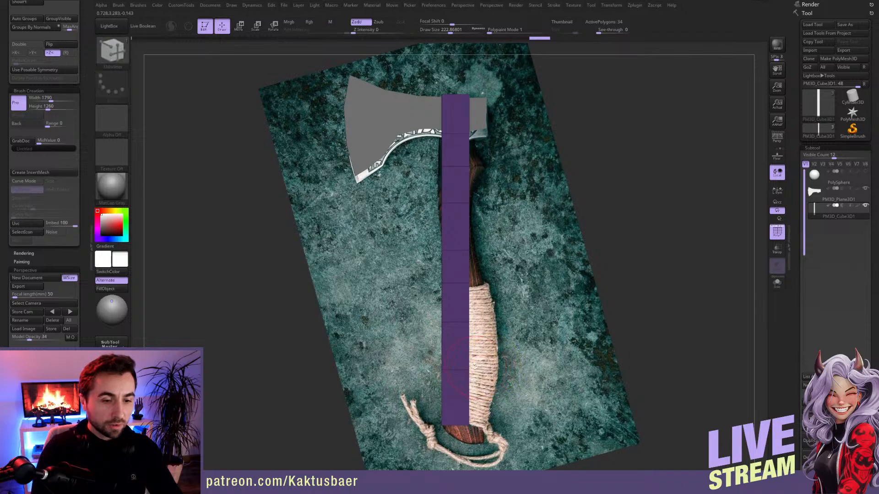
pyautogui.click(28, 355)
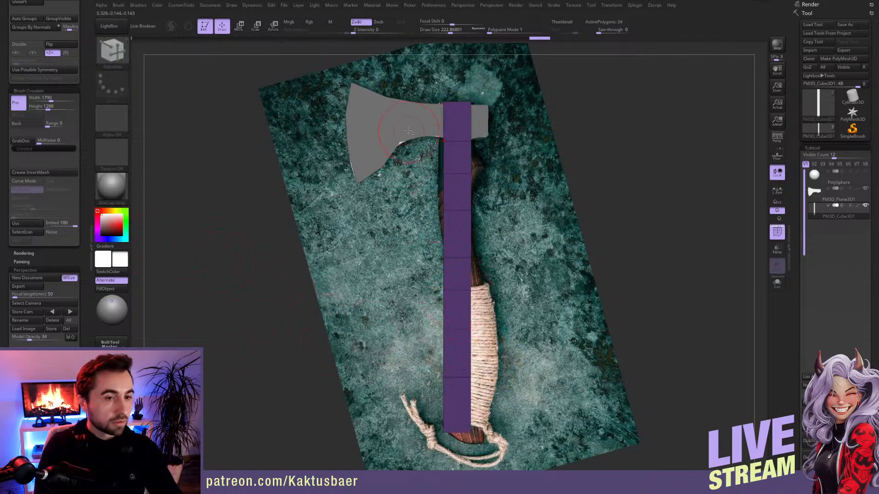
# - Make the axe head subtool active and choose the Move brush with a draw size of about 148
pyautogui.keyDown('alt'); pyautogui.click(408, 131); pyautogui.keyUp('alt')
pyautogui.press('b')
pyautogui.press('m')
pyautogui.press('v')
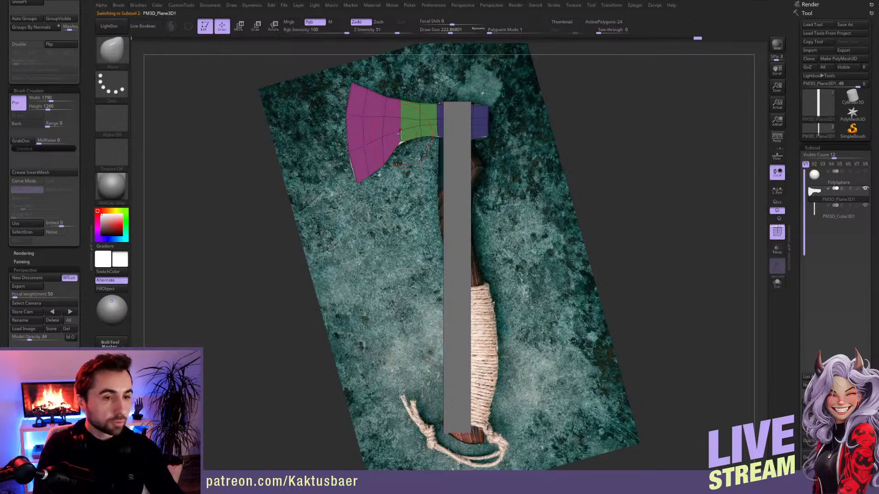
pyautogui.press('[')
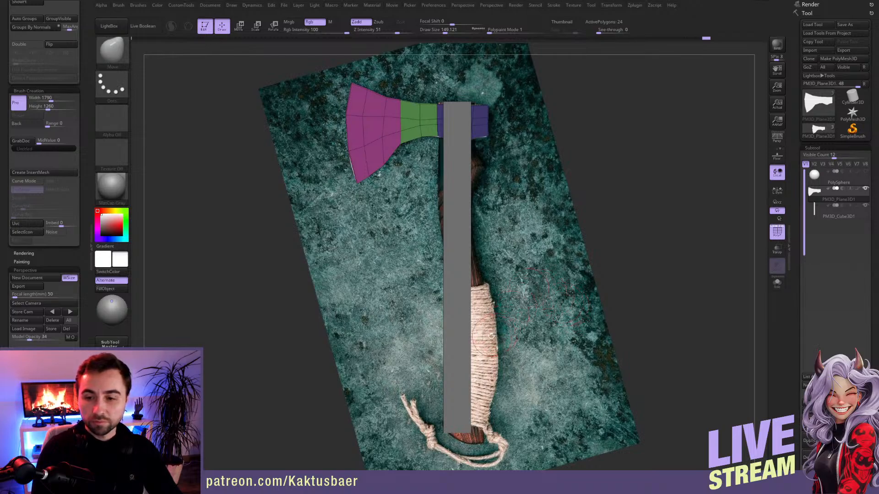
# - Activate the handle subtool, set the draw size to about 182 and shape its upper end and bulge below the socket to the reference
pyautogui.keyDown('alt'); pyautogui.click(464, 347); pyautogui.keyUp('alt')
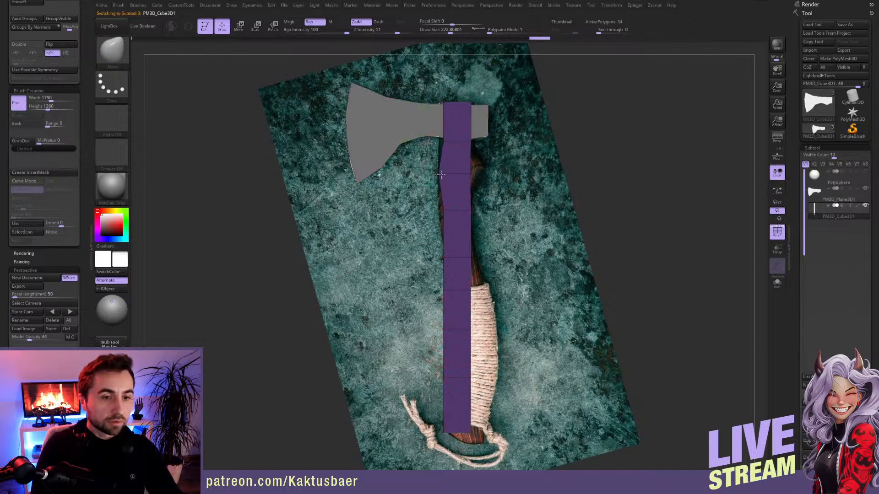
pyautogui.press('s')
pyautogui.moveTo(446, 147); pyautogui.dragTo(440, 140)
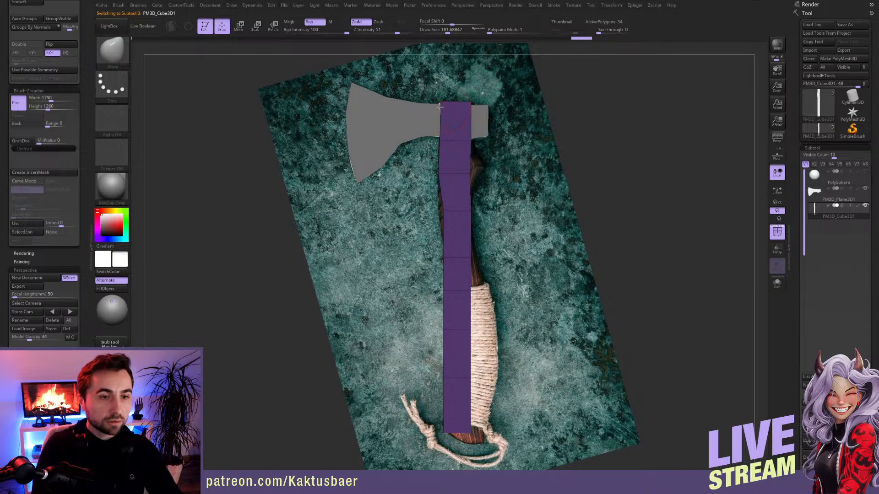
pyautogui.moveTo(439, 107); pyautogui.dragTo(439, 107)
pyautogui.moveTo(469, 136); pyautogui.dragTo(484, 170)
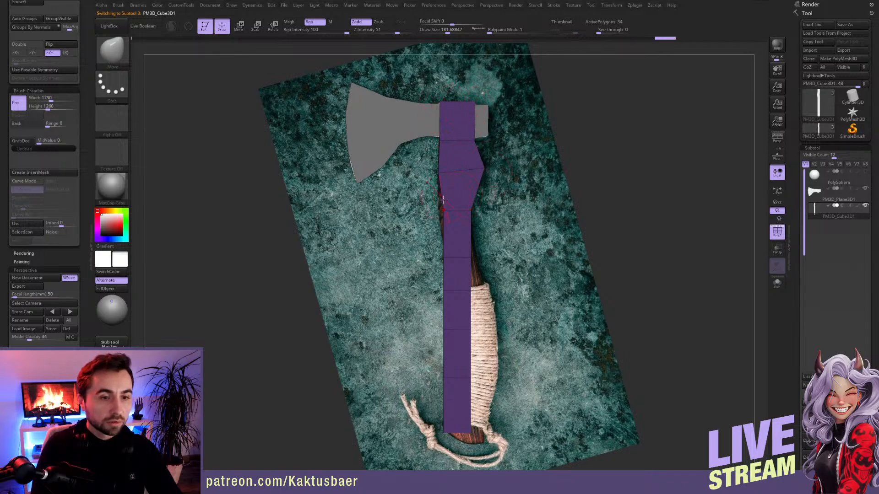
# - Move the handle's middle edge points onto the wooden silhouette between the bulge and the start of the rope wrap
pyautogui.moveTo(436, 205); pyautogui.dragTo(434, 205)
pyautogui.moveTo(473, 259); pyautogui.dragTo(474, 257)
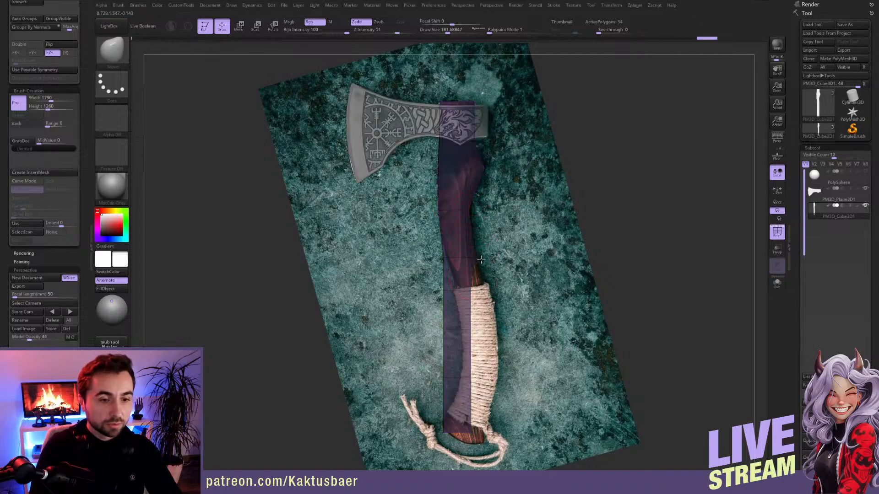
pyautogui.moveTo(444, 259); pyautogui.dragTo(449, 259)
pyautogui.moveTo(475, 291)
pyautogui.mouseDown()
pyautogui.moveTo(507, 289)
pyautogui.moveTo(481, 289)
pyautogui.mouseUp()
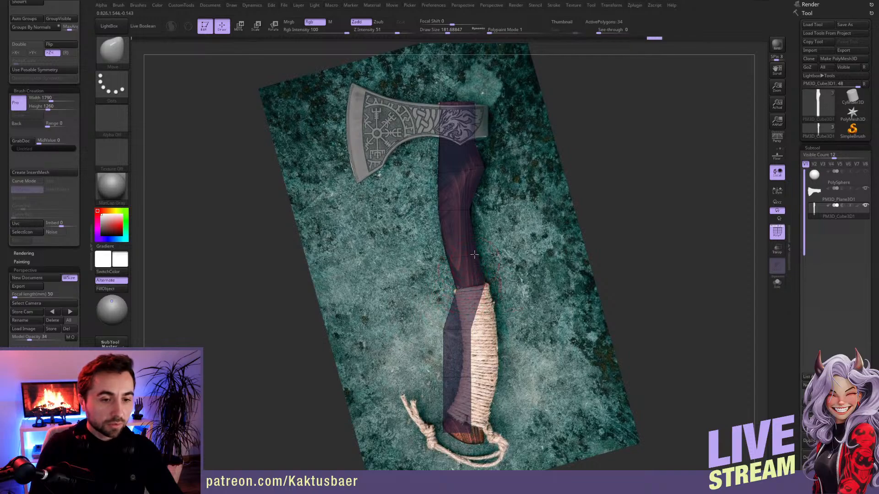
pyautogui.moveTo(474, 255); pyautogui.dragTo(475, 254)
# - Bend the handle's lower section along the curved rope grip and fit its end to the wooden butt
pyautogui.moveTo(476, 328)
pyautogui.mouseDown()
pyautogui.moveTo(499, 328)
pyautogui.moveTo(471, 327)
pyautogui.moveTo(492, 328)
pyautogui.mouseUp()
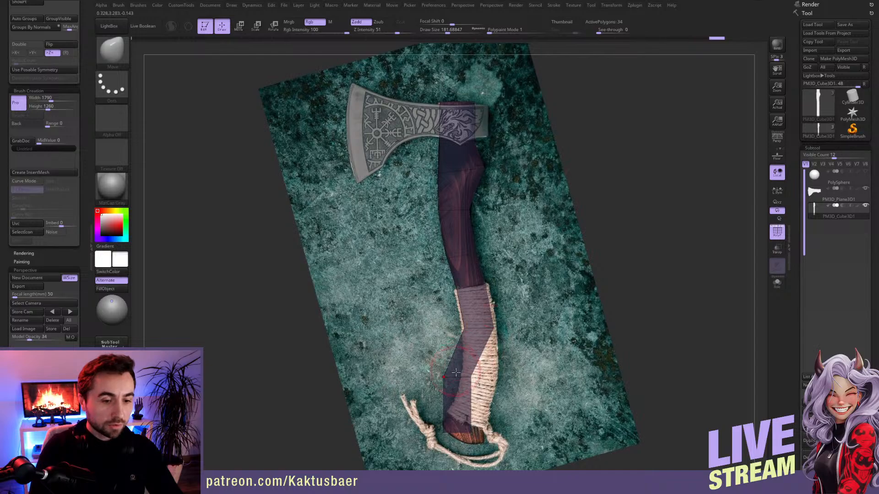
pyautogui.moveTo(468, 375)
pyautogui.mouseDown()
pyautogui.moveTo(507, 374)
pyautogui.moveTo(474, 374)
pyautogui.moveTo(499, 373)
pyautogui.mouseUp()
pyautogui.hotkey('ctrl', 'z')
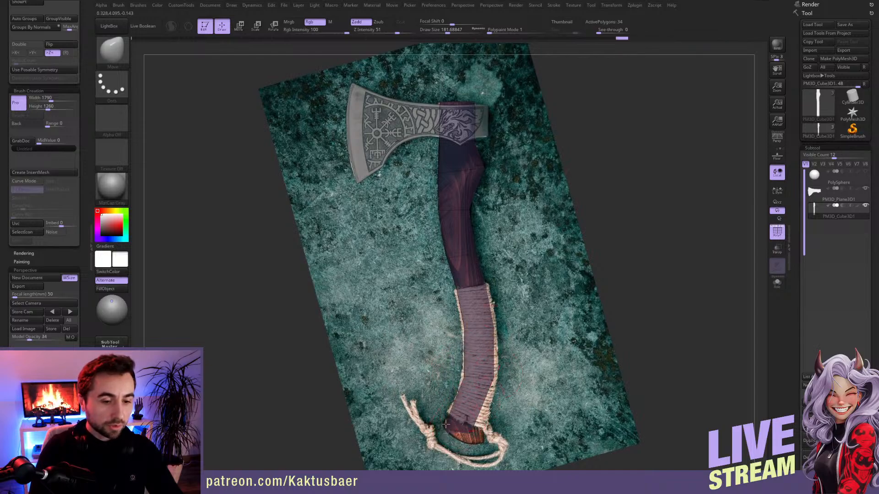
pyautogui.moveTo(469, 424); pyautogui.dragTo(496, 445)
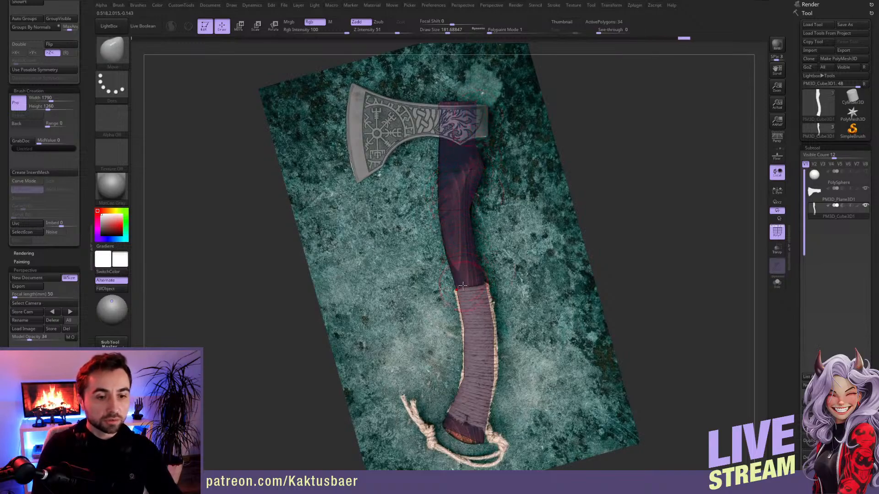
pyautogui.moveTo(457, 260)
pyautogui.mouseDown(button='right')
pyautogui.moveTo(448, 276)
pyautogui.moveTo(464, 266)
pyautogui.mouseUp(button='right')
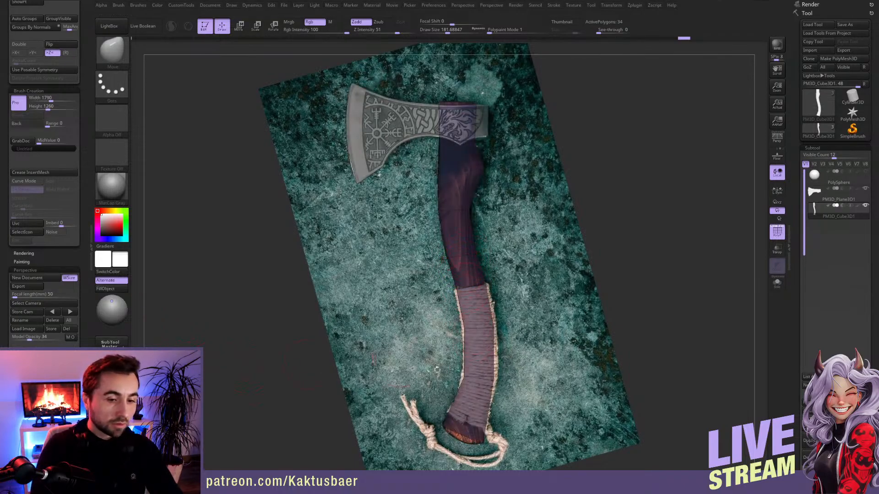
pyautogui.press('ctrl')
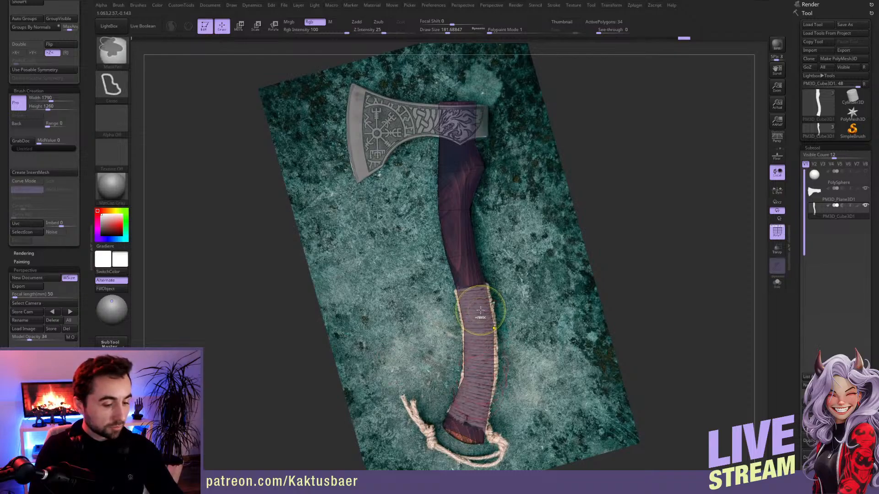
# - Add extra edge loops to the handle with ZModeler, then return to the Move brush with a draw size of about 153
pyautogui.press('b')
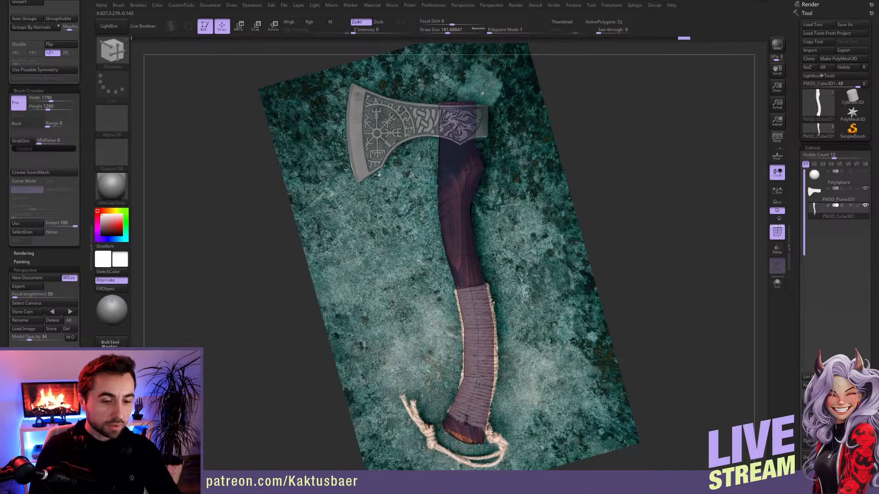
pyautogui.moveTo(478, 379); pyautogui.dragTo(481, 378)
pyautogui.press('b')
pyautogui.press('m')
pyautogui.press('v')
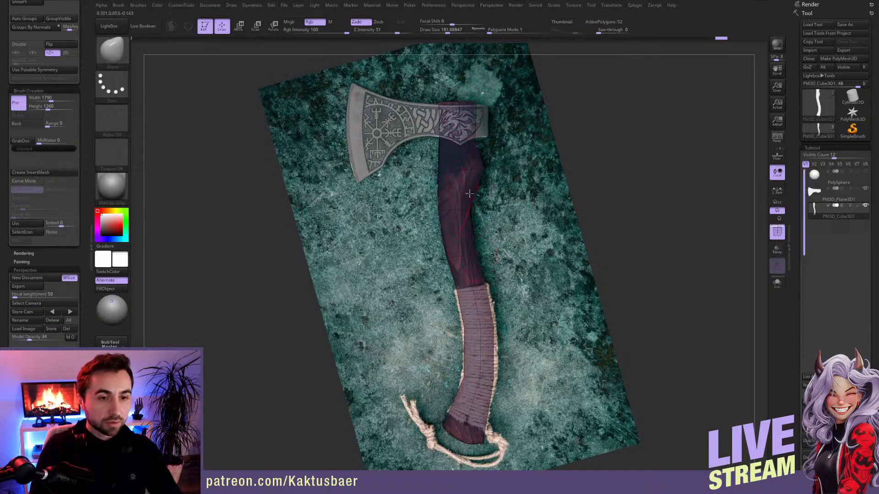
pyautogui.press('[')
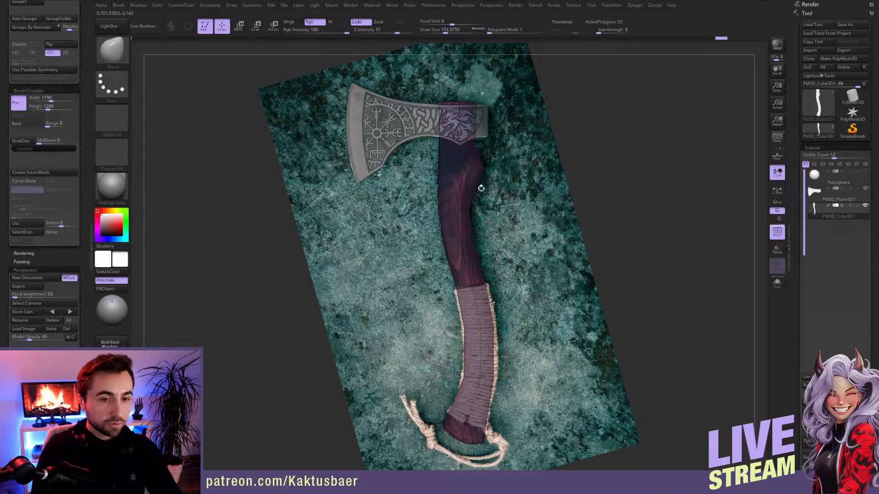
pyautogui.keyDown('alt'); pyautogui.moveTo(503, 186); pyautogui.dragTo(441, 194); pyautogui.keyUp('alt')
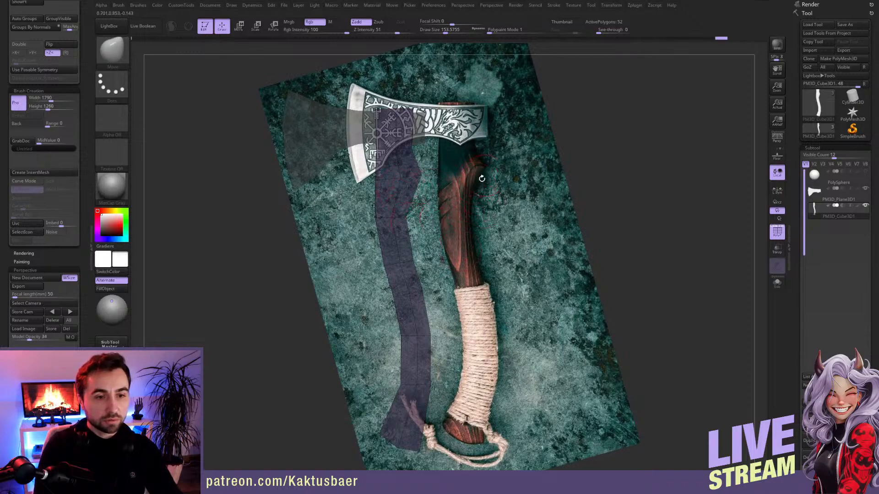
pyautogui.keyDown('alt'); pyautogui.moveTo(482, 179); pyautogui.dragTo(520, 183); pyautogui.keyUp('alt')
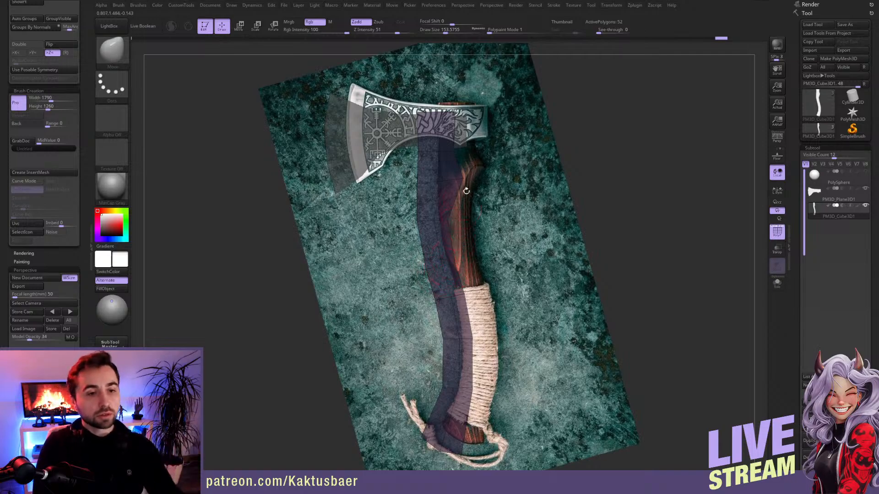
pyautogui.moveTo(450, 179); pyautogui.dragTo(461, 195)
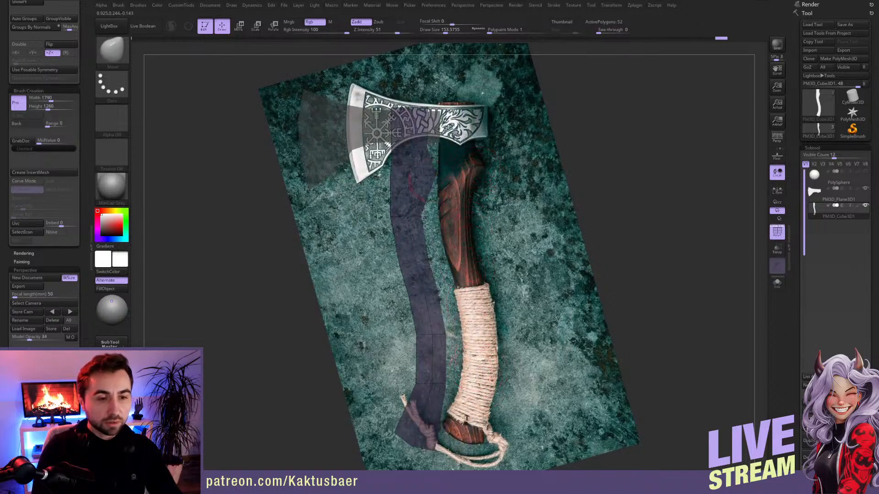
pyautogui.moveTo(477, 369); pyautogui.dragTo(525, 330)
pyautogui.click(70, 311)
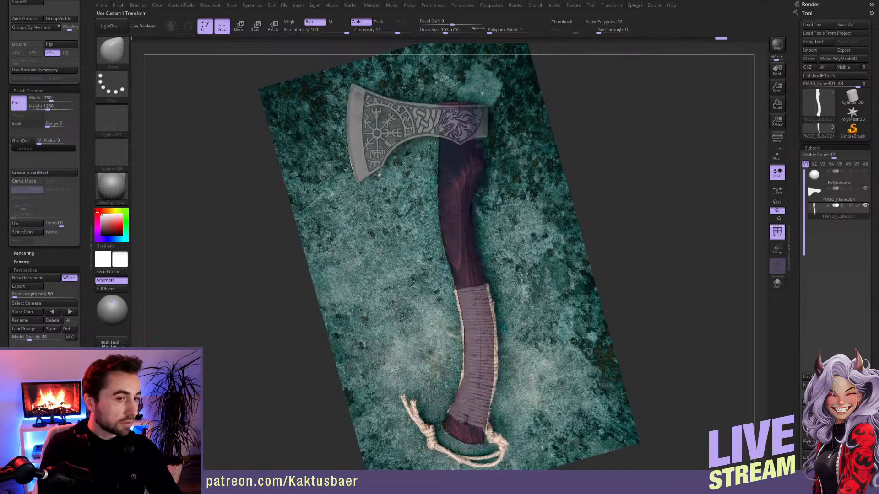
# - Make the axe head subtool active and duplicate it
pyautogui.keyDown('alt'); pyautogui.click(423, 120); pyautogui.keyUp('alt')
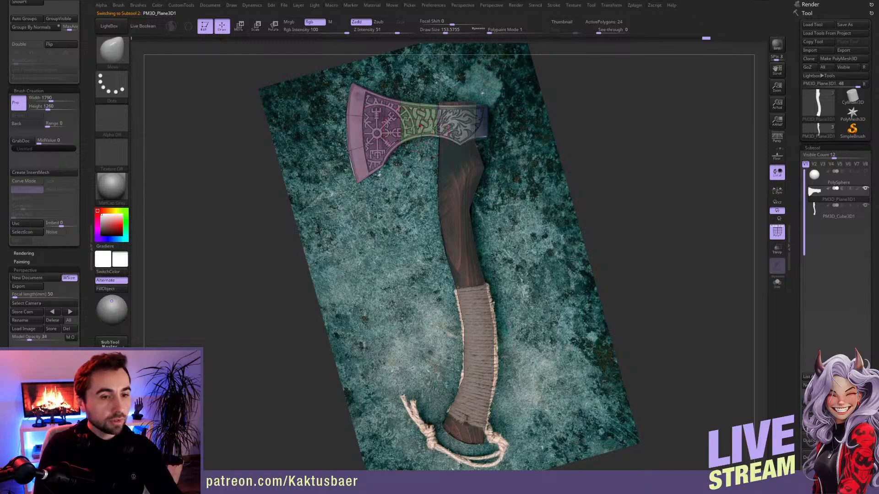
pyautogui.keyDown('alt'); pyautogui.moveTo(438, 122); pyautogui.dragTo(459, 162, button='right'); pyautogui.keyUp('alt')
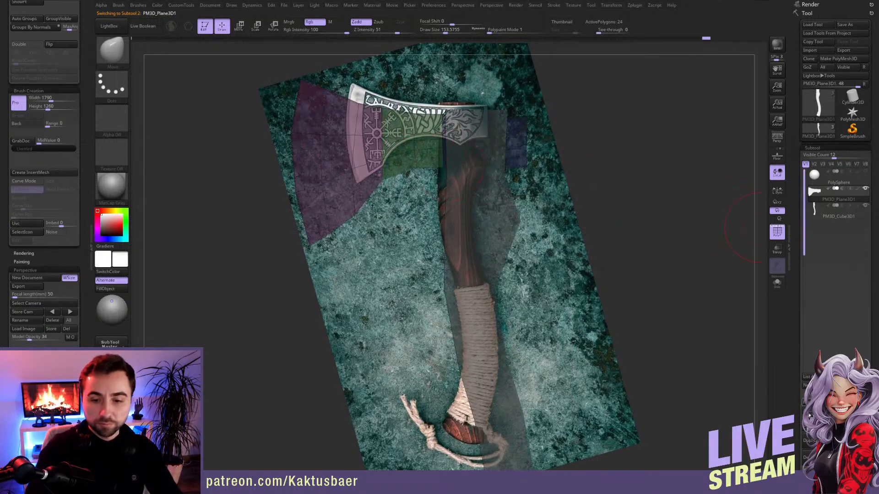
pyautogui.click(809, 441)
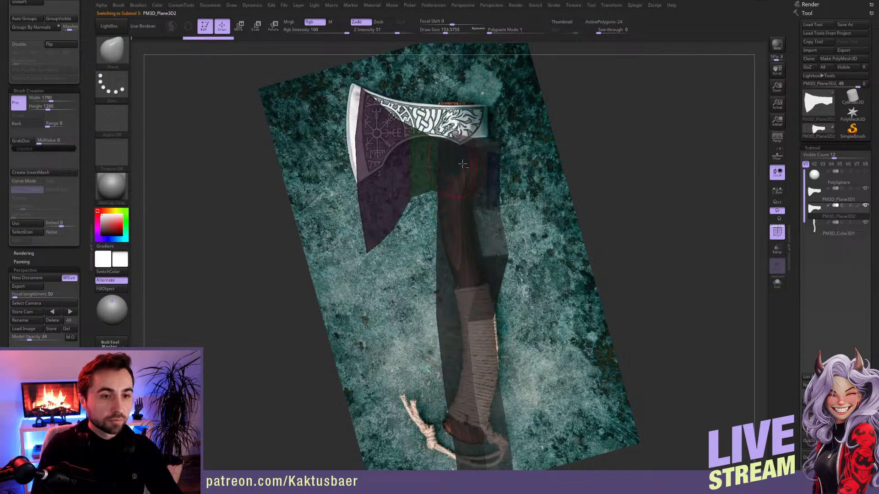
# - Thicken the duplicated axe head plane into a solid with the ZModeler Extrude polygon action targeting All Polygons
pyautogui.moveTo(539, 193); pyautogui.dragTo(445, 195)
pyautogui.moveTo(445, 195); pyautogui.dragTo(449, 169, button='right')
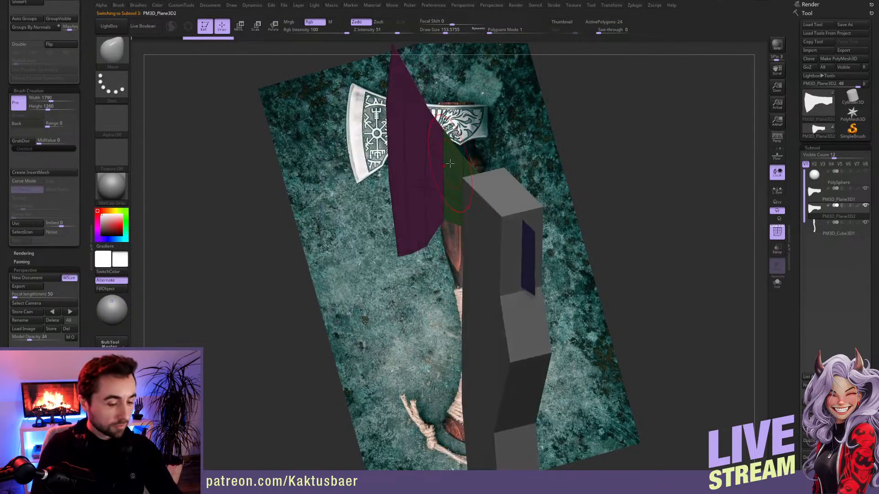
pyautogui.press('space')
pyautogui.click(466, 413)
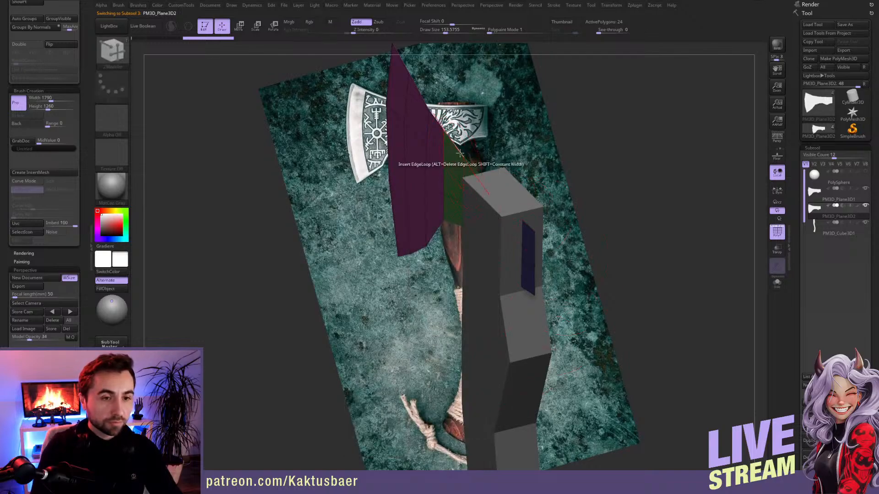
pyautogui.press('space')
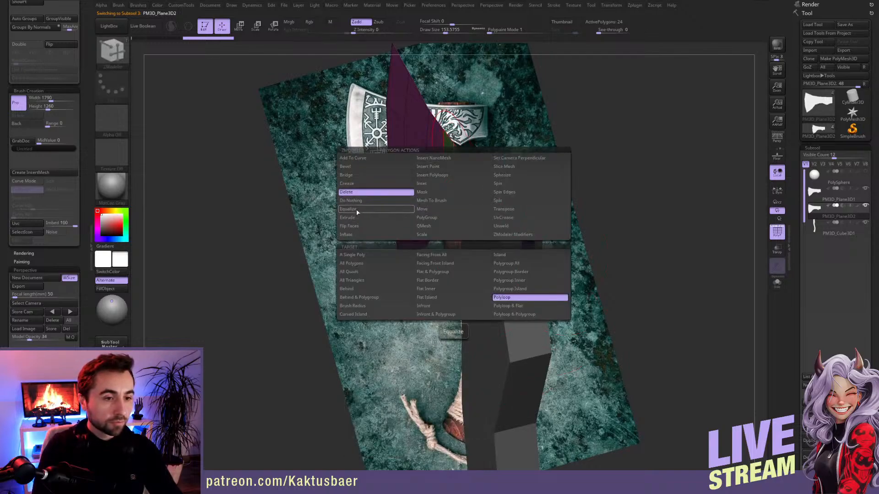
pyautogui.click(348, 217)
pyautogui.click(352, 263)
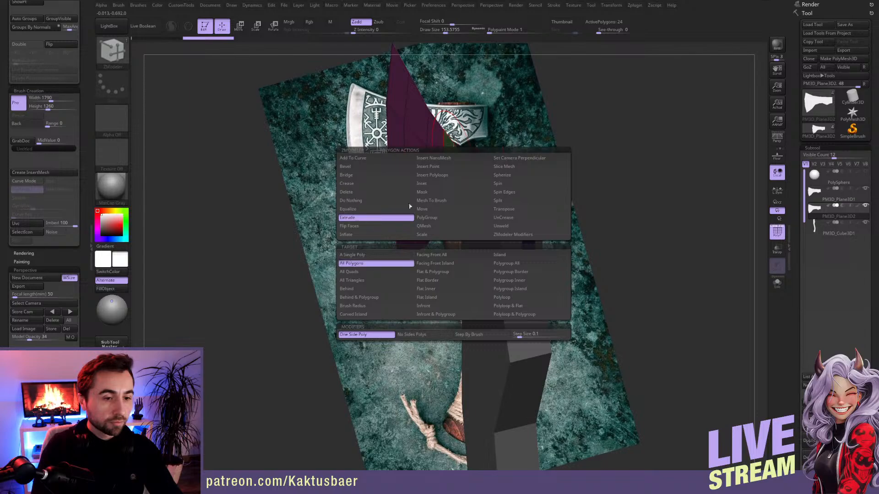
pyautogui.moveTo(422, 141); pyautogui.dragTo(423, 152)
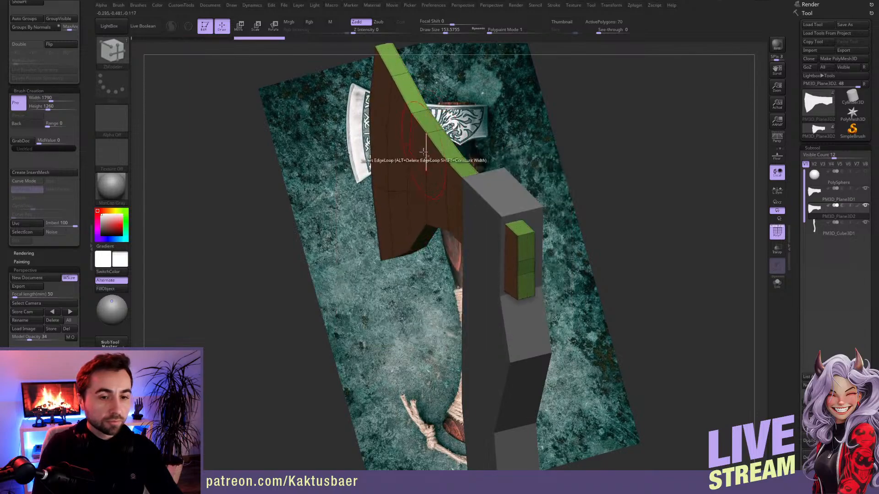
# - Shift the thickened axe head sideways to centre it on the handle, and mirror and weld it across the Z axis
pyautogui.keyDown('alt'); pyautogui.moveTo(426, 179); pyautogui.dragTo(425, 267, button='right'); pyautogui.keyUp('alt')
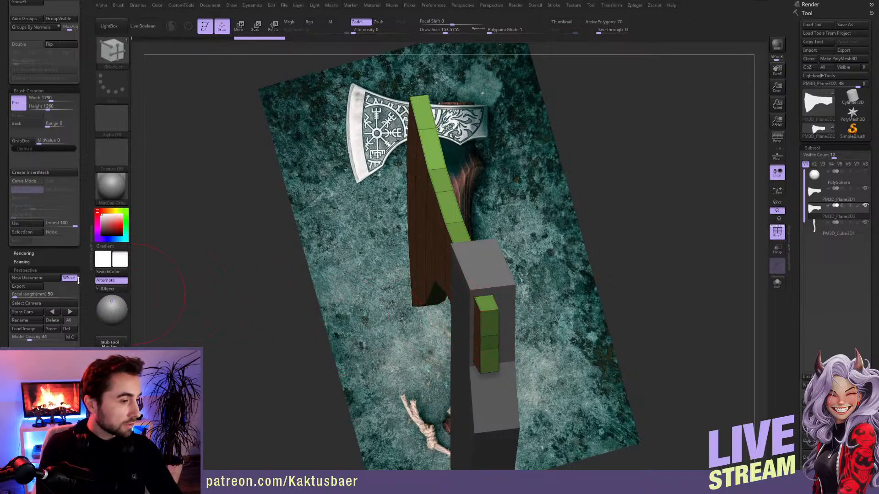
pyautogui.moveTo(84, 283); pyautogui.dragTo(85, 323)
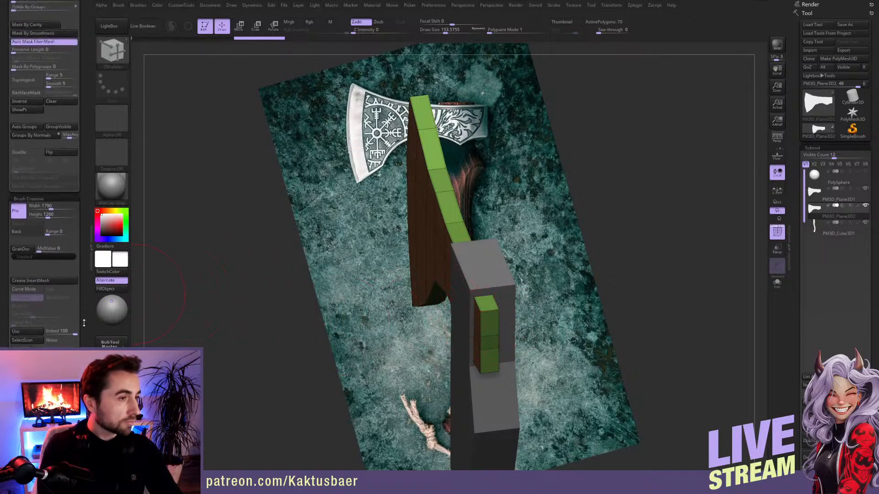
pyautogui.moveTo(85, 54); pyautogui.dragTo(85, 119)
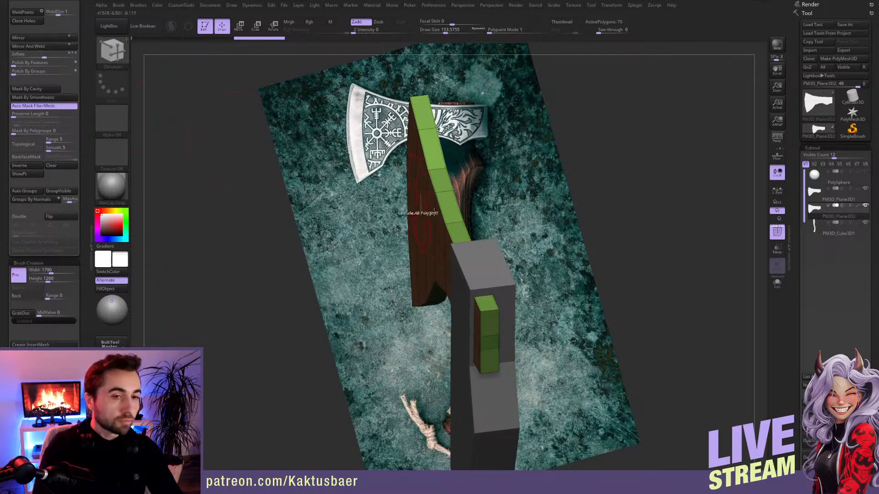
pyautogui.press('w')
pyautogui.moveTo(410, 232); pyautogui.dragTo(418, 231)
pyautogui.press('q')
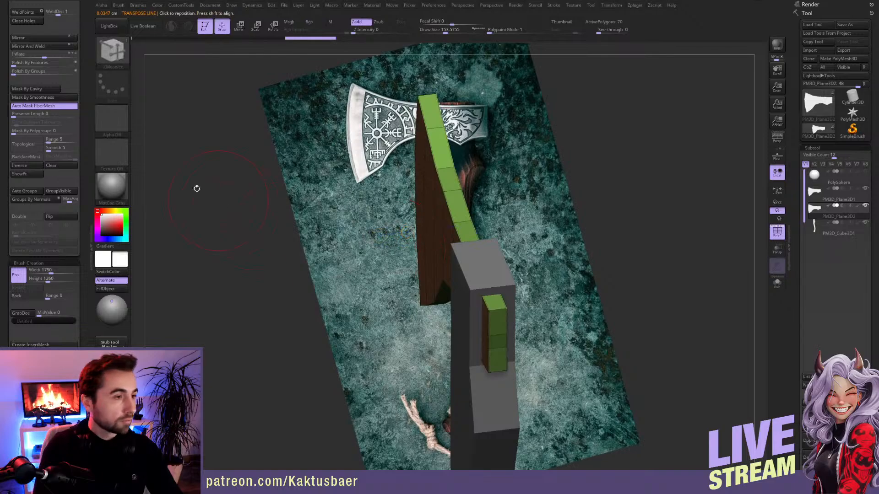
pyautogui.click(75, 46)
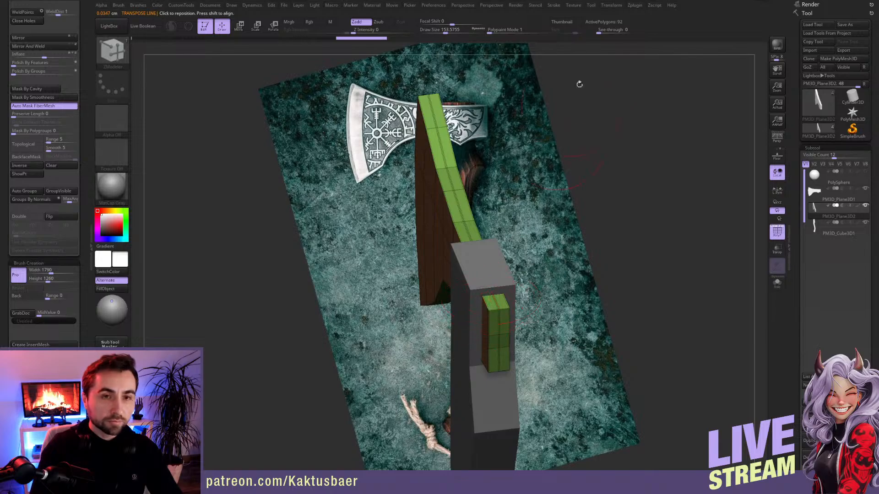
# - Activate symmetry on the Z axis only and delete the edge loop running along the middle of the head's thickness
pyautogui.click(612, 5)
pyautogui.click(638, 209)
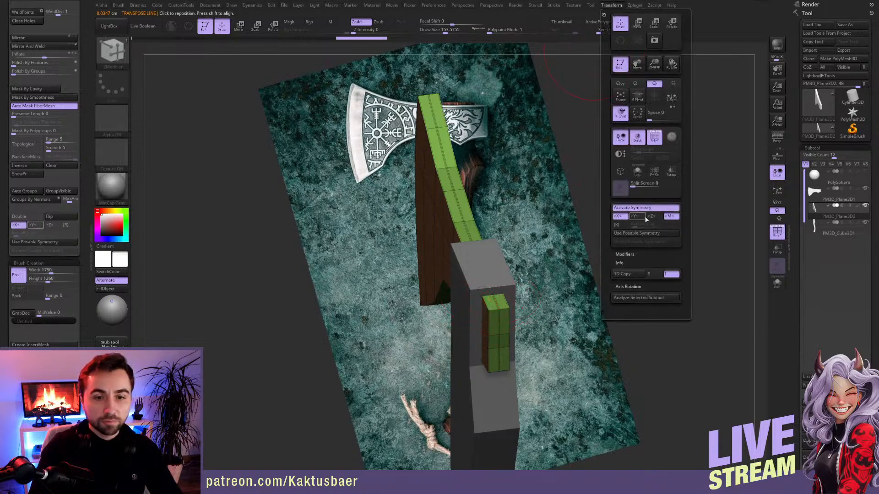
pyautogui.click(653, 217)
pyautogui.click(621, 216)
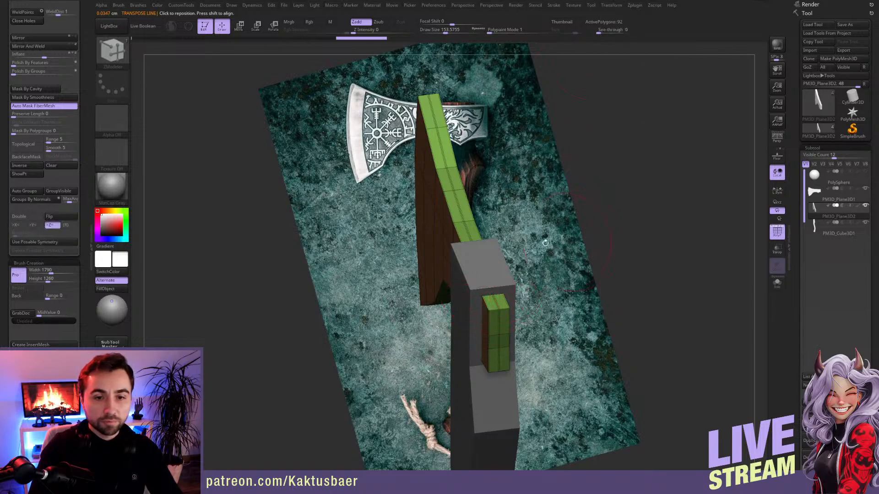
pyautogui.keyDown('alt'); pyautogui.click(467, 228); pyautogui.keyUp('alt')
# - Insert an edge loop through the axe head just behind and parallel to the cutting edge
pyautogui.moveTo(464, 257)
pyautogui.keyDown('alt'); pyautogui.mouseDown(button='right')
pyautogui.moveTo(463, 264)
pyautogui.moveTo(492, 266)
pyautogui.moveTo(475, 266)
pyautogui.mouseUp(button='right'); pyautogui.keyUp('alt')
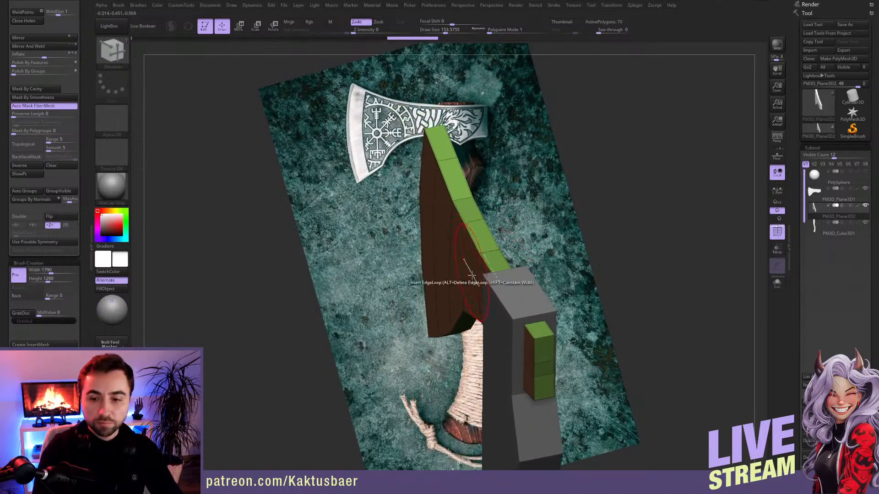
pyautogui.moveTo(470, 310); pyautogui.dragTo(497, 274, button='right')
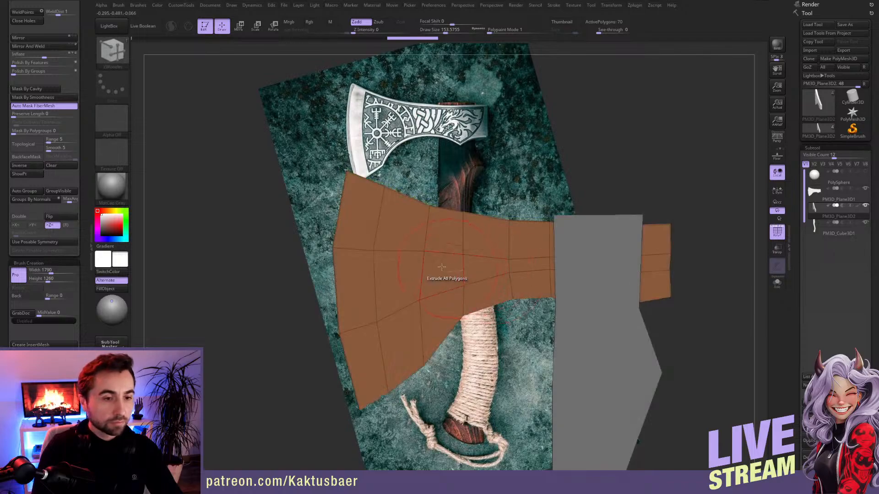
pyautogui.click(355, 176)
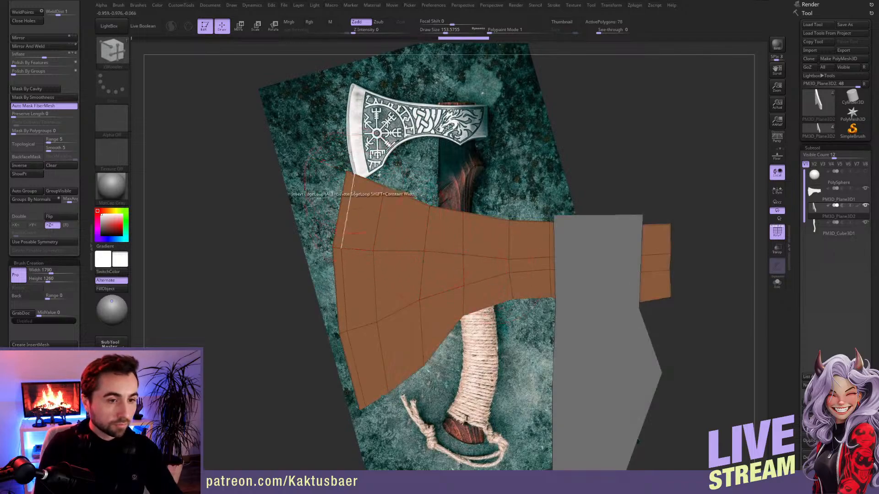
# - Reduce the draw size to about 17 and set the ZModeler point action to Stitch, Two Points, To Mid Point
pyautogui.moveTo(354, 175); pyautogui.dragTo(378, 197, button='right')
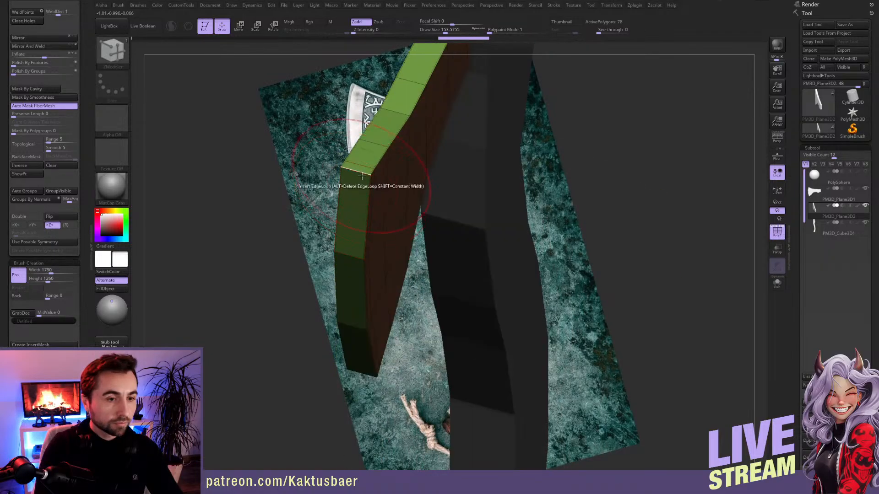
pyautogui.press('s')
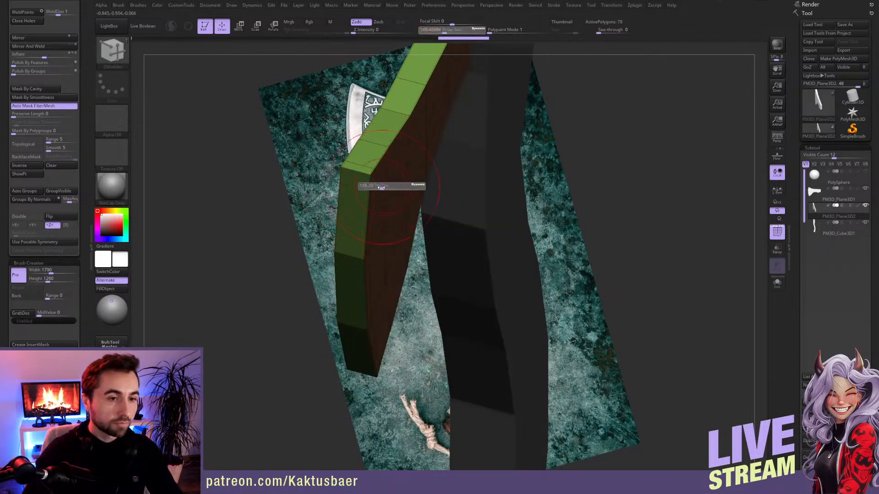
pyautogui.moveTo(375, 190); pyautogui.dragTo(373, 191)
pyautogui.moveTo(373, 190); pyautogui.dragTo(372, 200, button='right')
pyautogui.press('s')
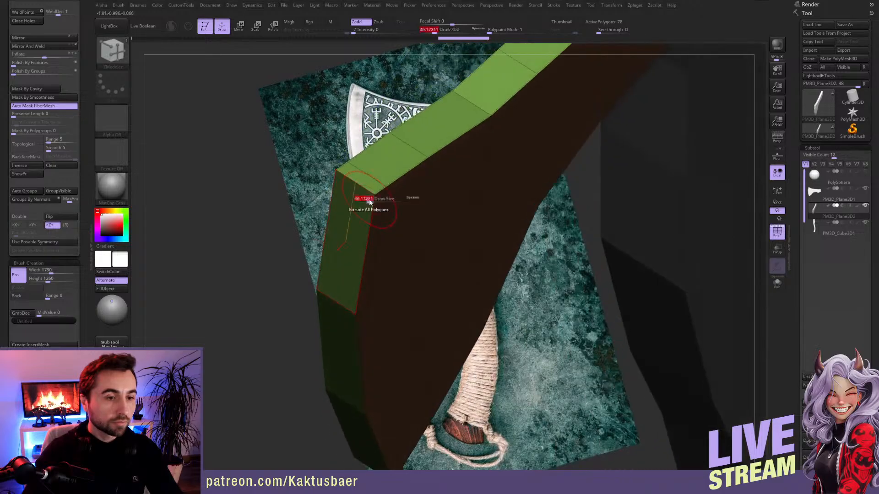
pyautogui.moveTo(372, 200); pyautogui.dragTo(365, 198)
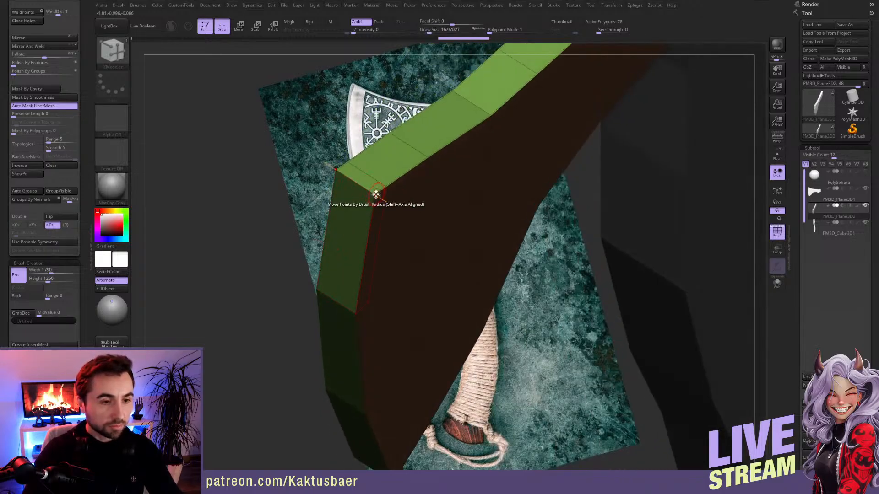
pyautogui.press('space')
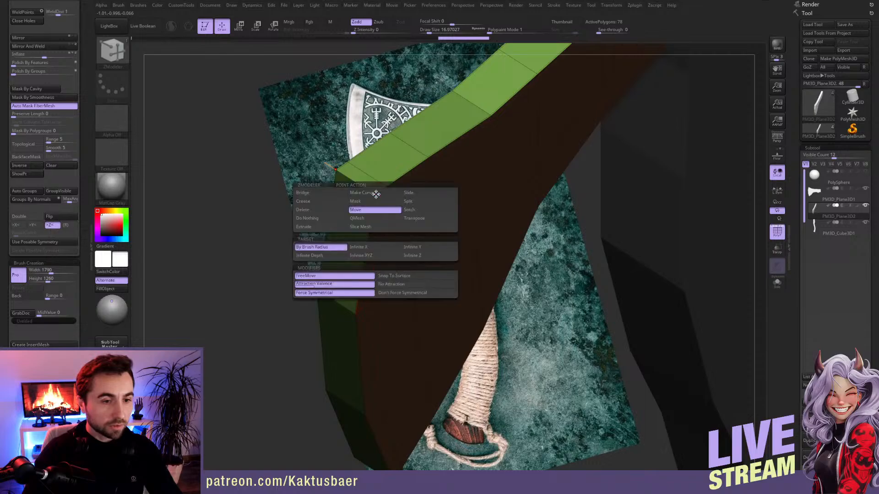
pyautogui.click(412, 210)
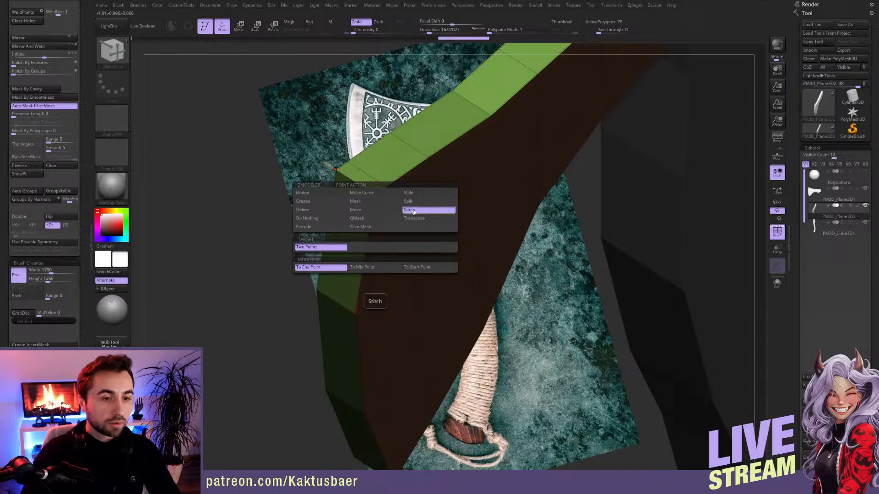
pyautogui.click(374, 270)
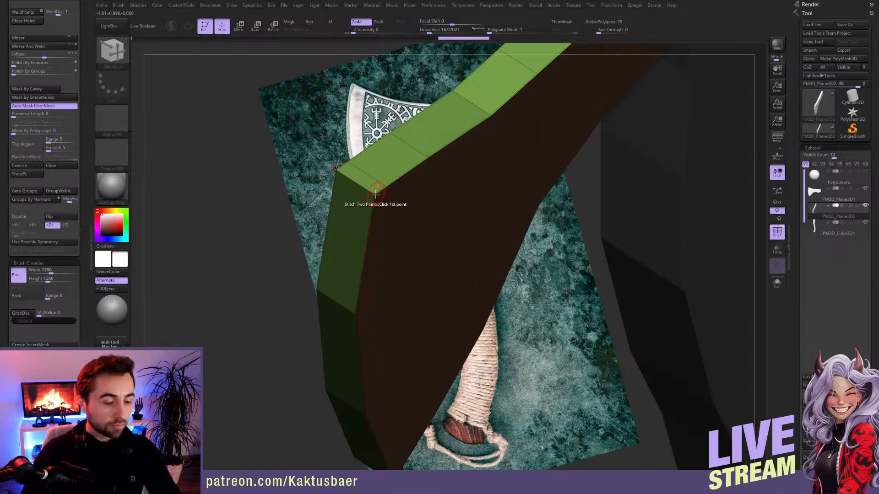
# - Stitch the opposing corner points along the front of the axe head to their midpoints, closing it into a sharp cutting edge
pyautogui.click(375, 192)
pyautogui.click(336, 169)
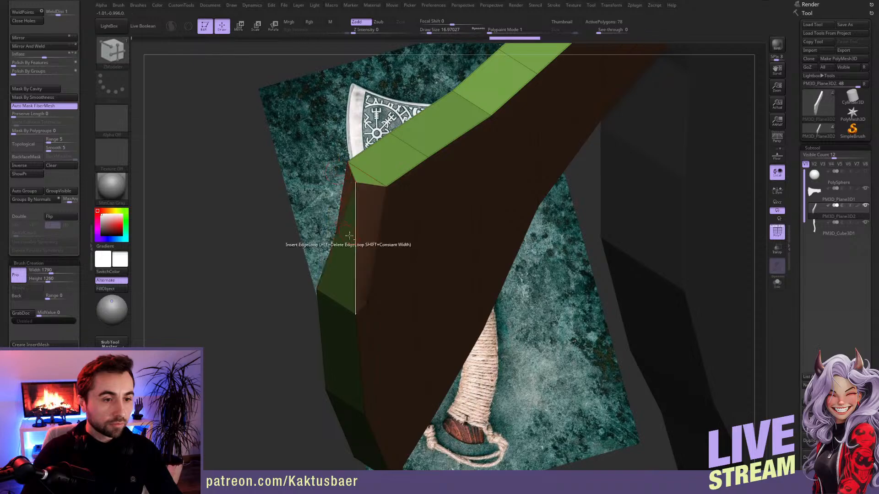
pyautogui.moveTo(348, 236); pyautogui.dragTo(377, 229, button='right')
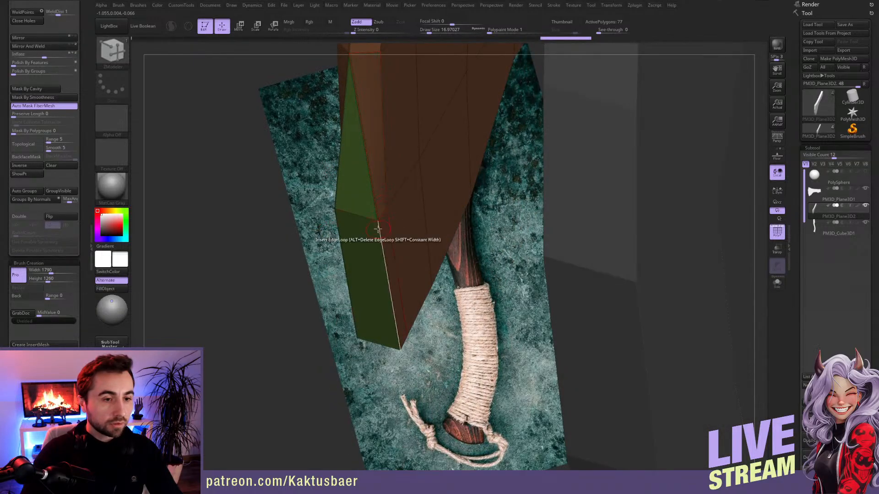
pyautogui.click(378, 220)
pyautogui.click(337, 210)
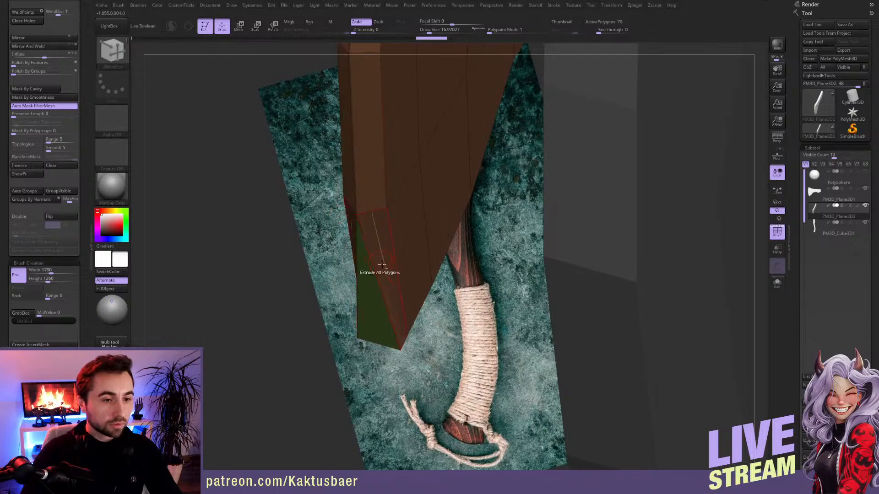
pyautogui.moveTo(382, 264); pyautogui.dragTo(392, 279, button='right')
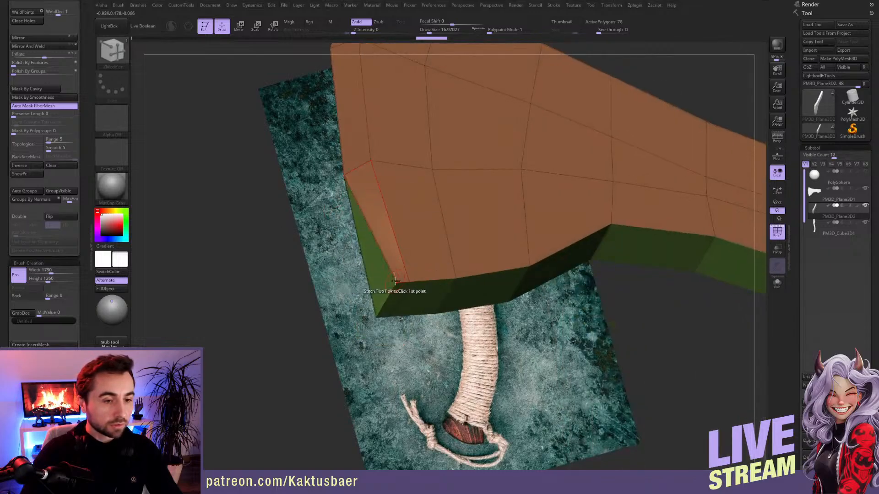
pyautogui.click(395, 280)
pyautogui.keyDown('ctrl'); pyautogui.moveTo(415, 240); pyautogui.dragTo(387, 306, button='right'); pyautogui.keyUp('ctrl')
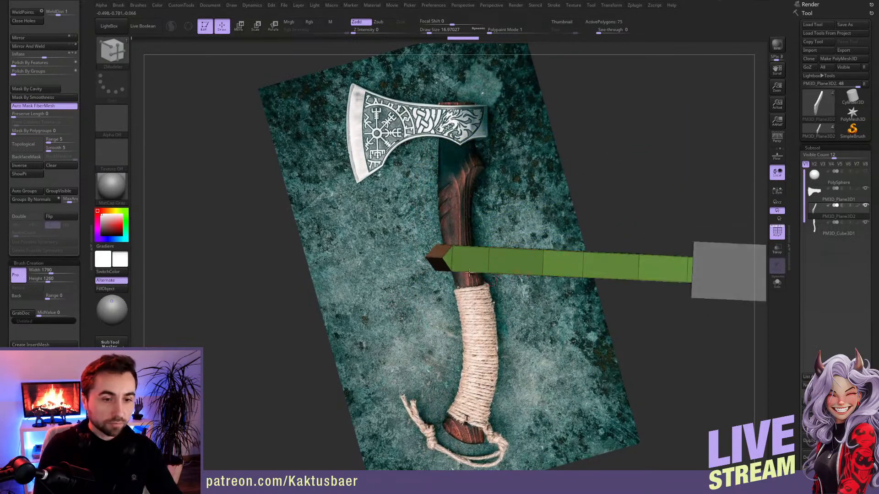
# - Mask off the bevelled faces along the cutting edge from the top view and give them their own polygroup
pyautogui.keyDown('shift'); pyautogui.moveTo(469, 274); pyautogui.dragTo(463, 271, button='right'); pyautogui.keyUp('shift')
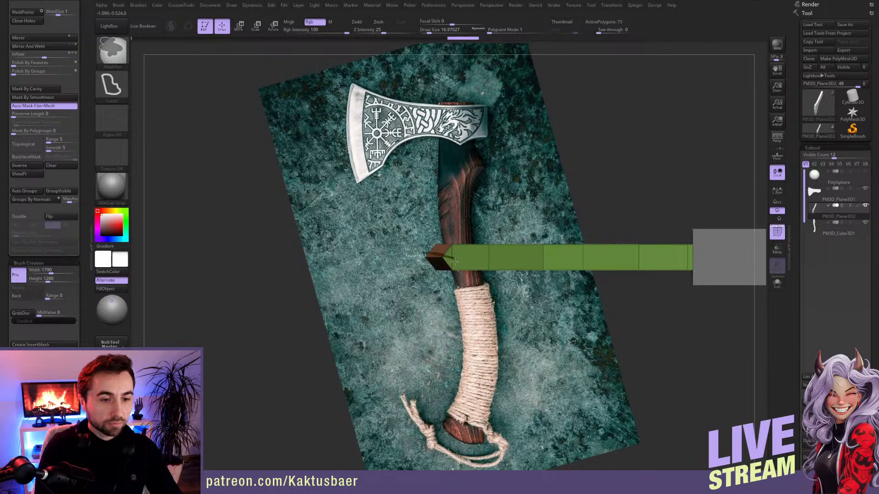
pyautogui.keyDown('ctrl'); pyautogui.moveTo(455, 262); pyautogui.dragTo(414, 276); pyautogui.keyUp('ctrl')
pyautogui.moveTo(459, 286)
pyautogui.mouseDown(button='right')
pyautogui.moveTo(439, 257)
pyautogui.moveTo(451, 251)
pyautogui.moveTo(430, 236)
pyautogui.mouseUp(button='right')
pyautogui.keyDown('ctrl'); pyautogui.click(404, 234); pyautogui.keyUp('ctrl')
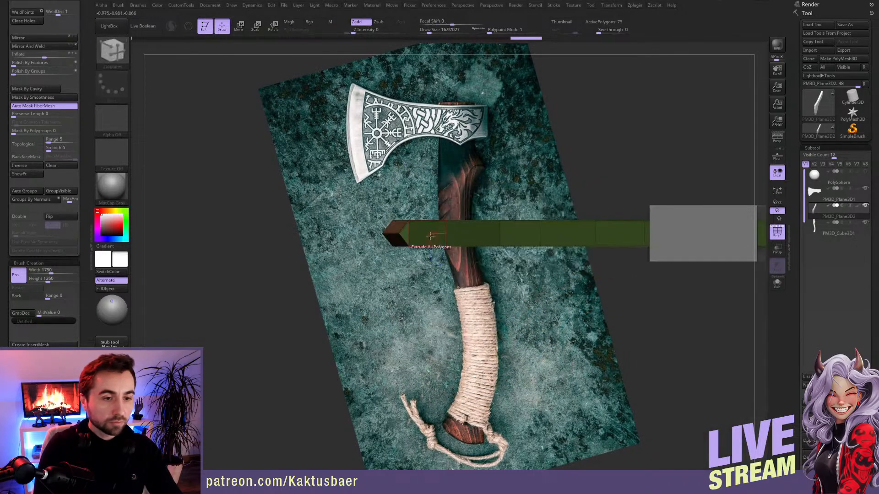
pyautogui.press('ctrl')
pyautogui.keyDown('ctrl'); pyautogui.moveTo(399, 242); pyautogui.dragTo(407, 274); pyautogui.keyUp('ctrl')
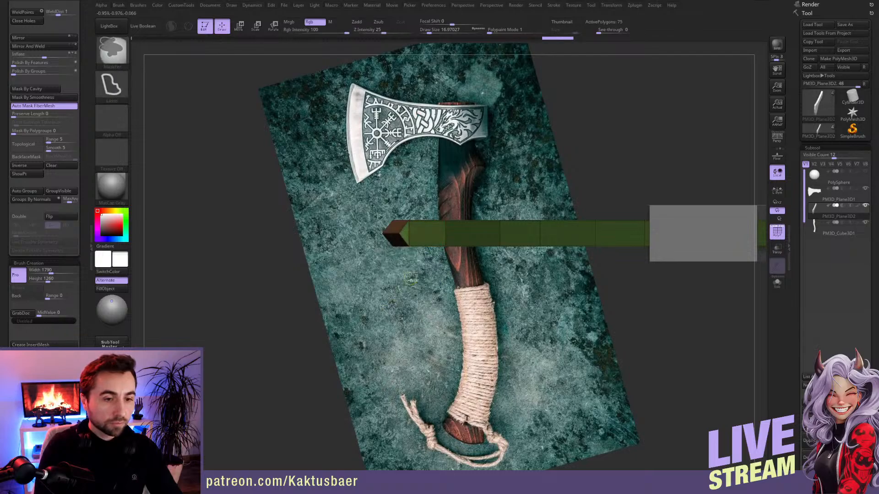
pyautogui.moveTo(430, 205)
pyautogui.keyDown('ctrl'); pyautogui.keyDown('alt'); pyautogui.mouseDown()
pyautogui.moveTo(385, 202)
pyautogui.moveTo(415, 229)
pyautogui.moveTo(439, 225)
pyautogui.moveTo(445, 165)
pyautogui.mouseUp(); pyautogui.keyUp('alt'); pyautogui.keyUp('ctrl')
pyautogui.keyDown('ctrl'); pyautogui.click(444, 201); pyautogui.keyUp('ctrl')
pyautogui.press('w')
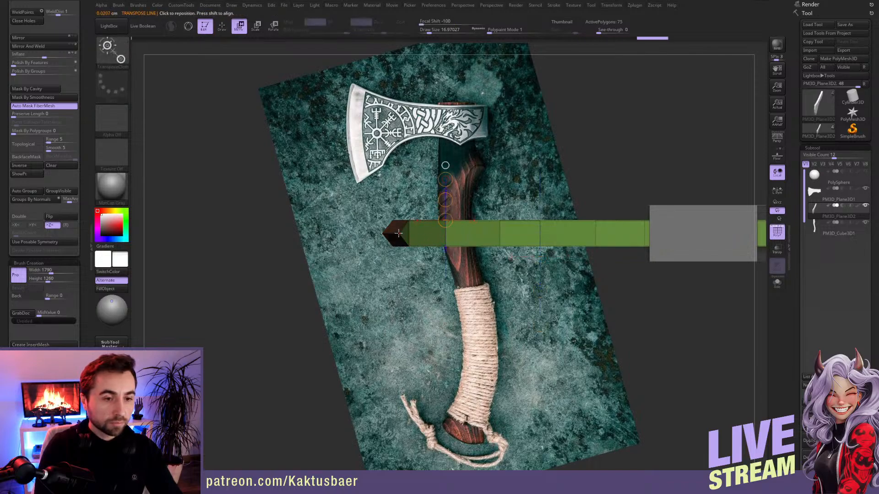
pyautogui.moveTo(399, 233); pyautogui.dragTo(399, 163)
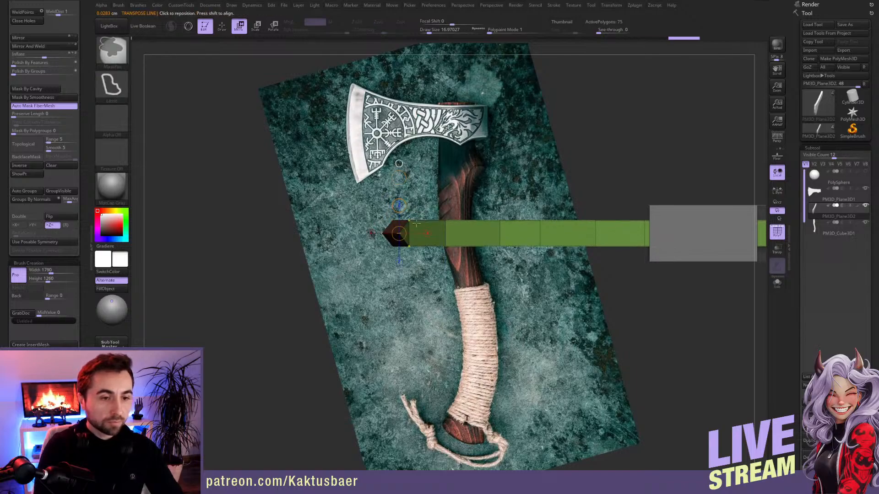
pyautogui.moveTo(416, 224); pyautogui.dragTo(434, 293, button='right')
pyautogui.keyDown('ctrl'); pyautogui.moveTo(419, 204); pyautogui.dragTo(428, 213); pyautogui.keyUp('ctrl')
pyautogui.moveTo(426, 224)
pyautogui.mouseDown(button='right')
pyautogui.moveTo(435, 268)
pyautogui.moveTo(416, 233)
pyautogui.mouseUp(button='right')
pyautogui.press('q')
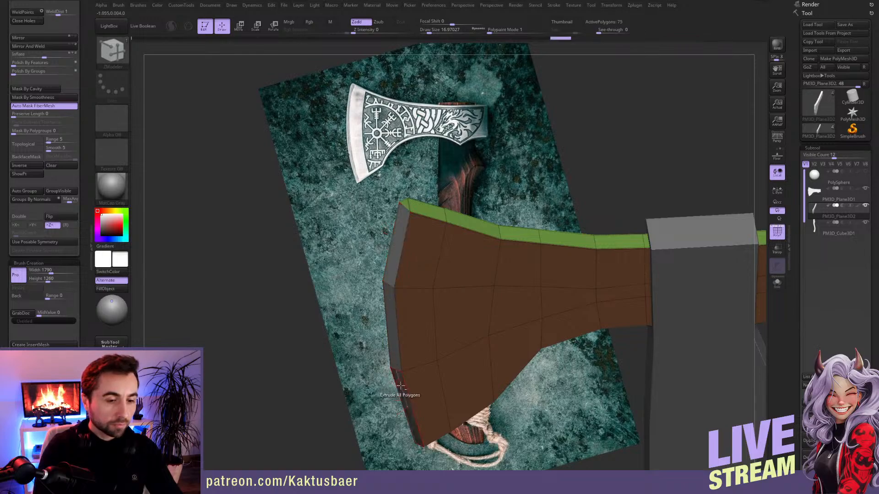
pyautogui.moveTo(399, 386); pyautogui.dragTo(416, 298)
pyautogui.hotkey('ctrl', 'z')
pyautogui.hotkey('ctrl', 'z')
pyautogui.hotkey('ctrl', 'z')
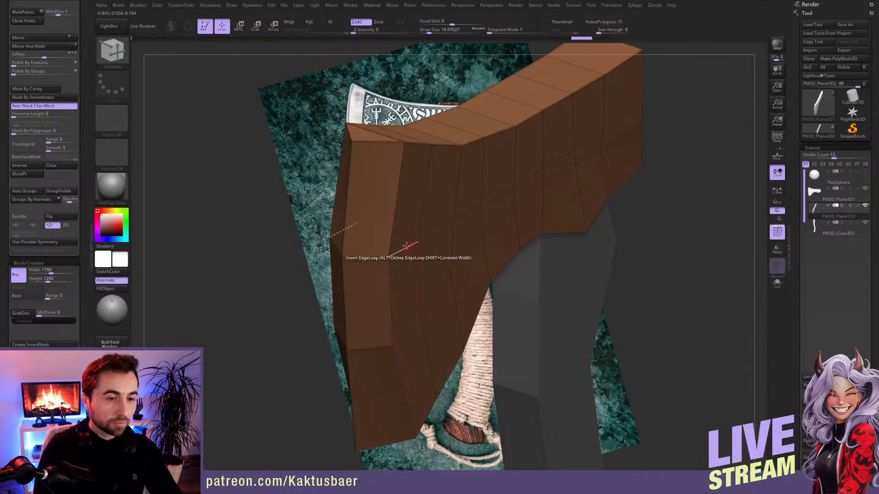
pyautogui.hotkey('ctrl', 'z')
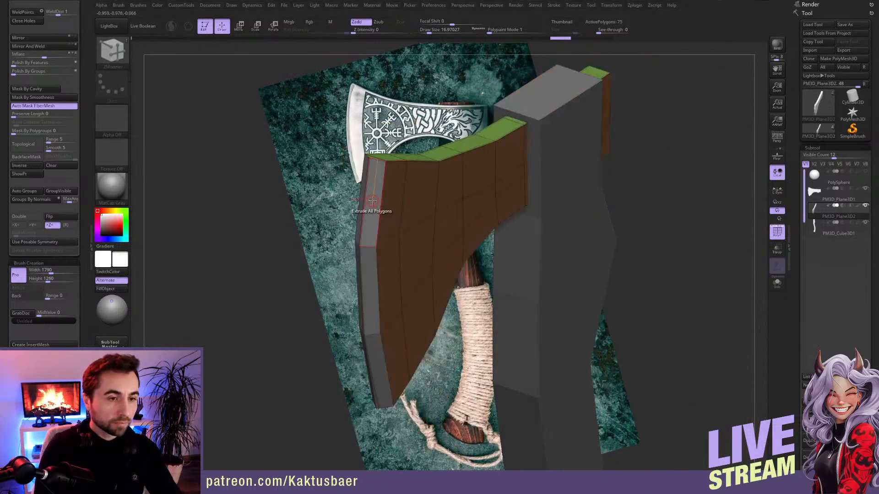
pyautogui.hotkey('ctrl', 'shift')
pyautogui.hotkey('ctrl', 'shift')
pyautogui.press('shift')
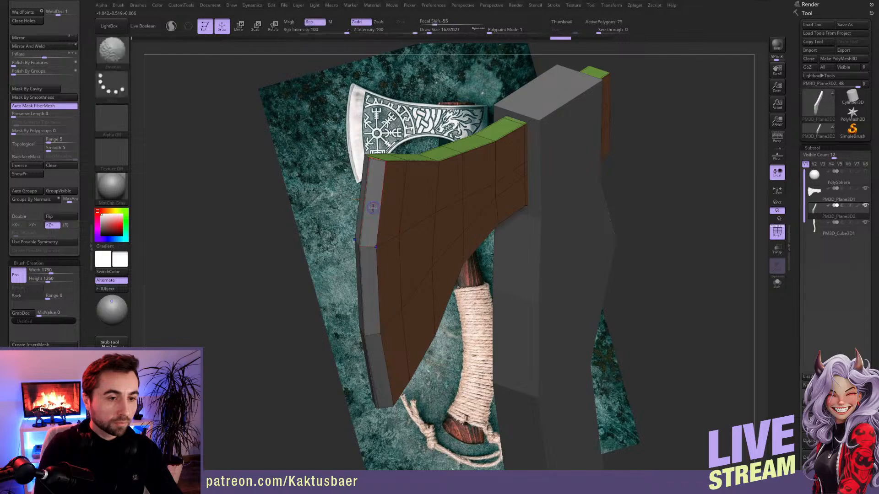
pyautogui.hotkey('ctrl', 'shift', 'z')
pyautogui.hotkey('ctrl', 'shift', 'z')
pyautogui.hotkey('ctrl', 'shift', 'z')
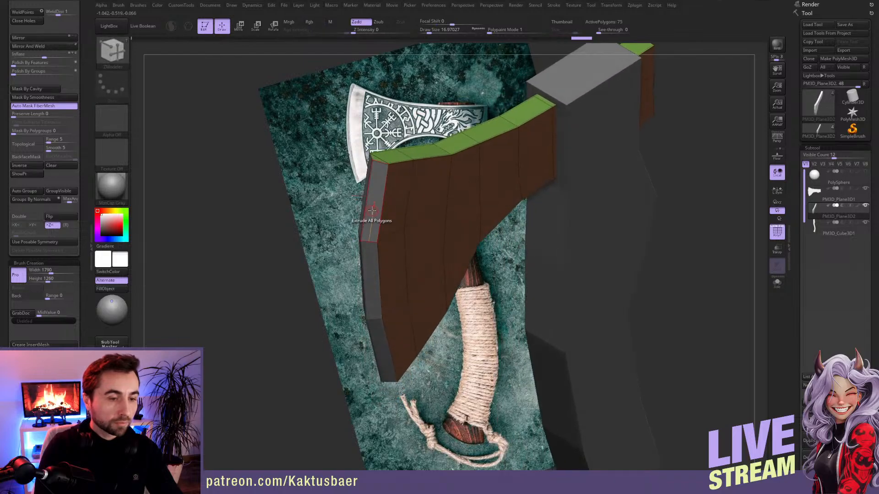
pyautogui.press('w')
pyautogui.press('q')
# - Scale the whole axe head down across its thickness so that it becomes a thin blade, much narrower than the handle
pyautogui.moveTo(392, 235)
pyautogui.mouseDown(button='right')
pyautogui.moveTo(388, 257)
pyautogui.moveTo(424, 178)
pyautogui.moveTo(434, 253)
pyautogui.moveTo(433, 243)
pyautogui.mouseUp(button='right')
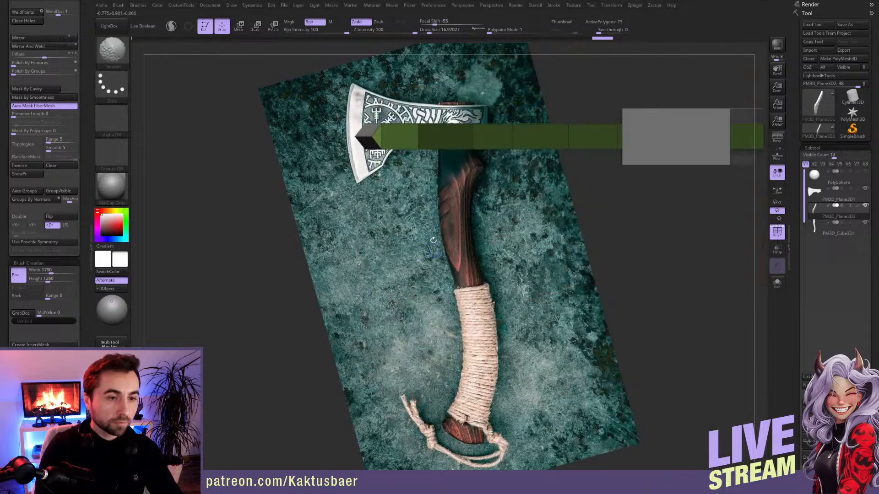
pyautogui.keyDown('ctrl'); pyautogui.click(433, 202); pyautogui.keyUp('ctrl')
pyautogui.keyDown('alt'); pyautogui.moveTo(412, 142); pyautogui.dragTo(415, 208, button='right'); pyautogui.keyUp('alt')
pyautogui.press('w')
pyautogui.moveTo(386, 188); pyautogui.dragTo(384, 165)
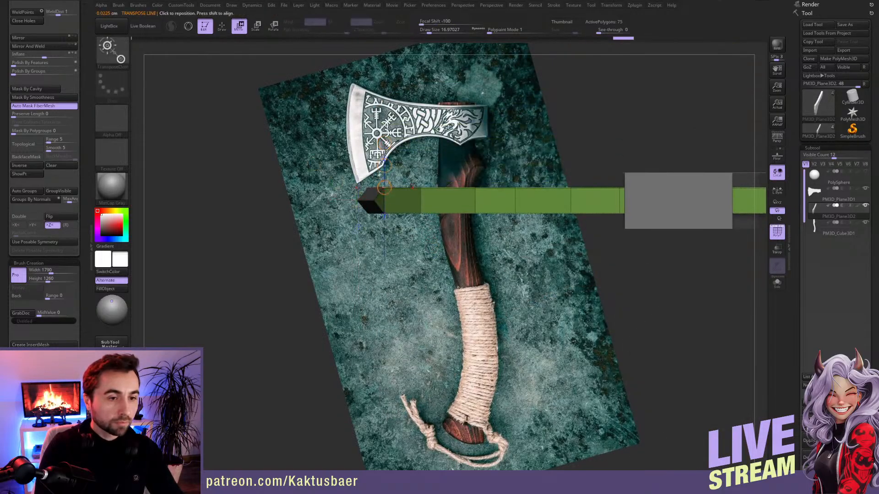
pyautogui.moveTo(375, 201)
pyautogui.keyDown('shift'); pyautogui.mouseDown()
pyautogui.moveTo(375, 162)
pyautogui.moveTo(373, 196)
pyautogui.moveTo(420, 178)
pyautogui.mouseUp(); pyautogui.keyUp('shift')
pyautogui.hotkey('ctrl', 'z')
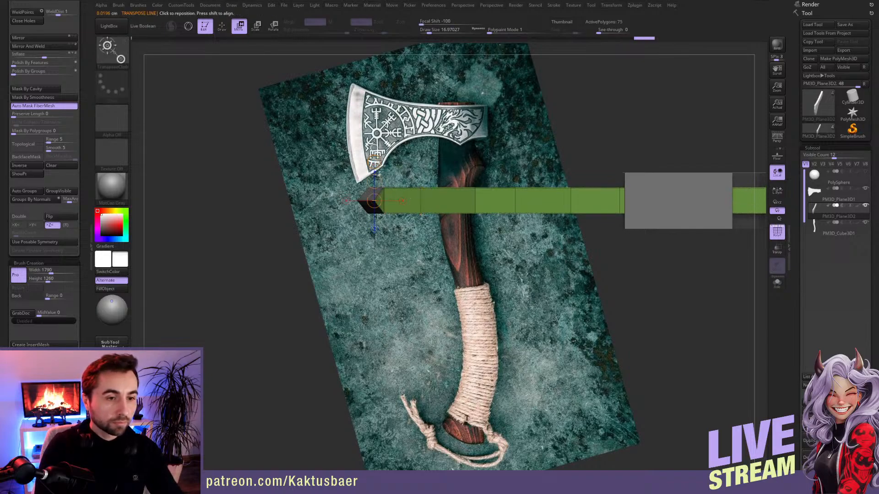
pyautogui.moveTo(374, 162); pyautogui.dragTo(374, 183)
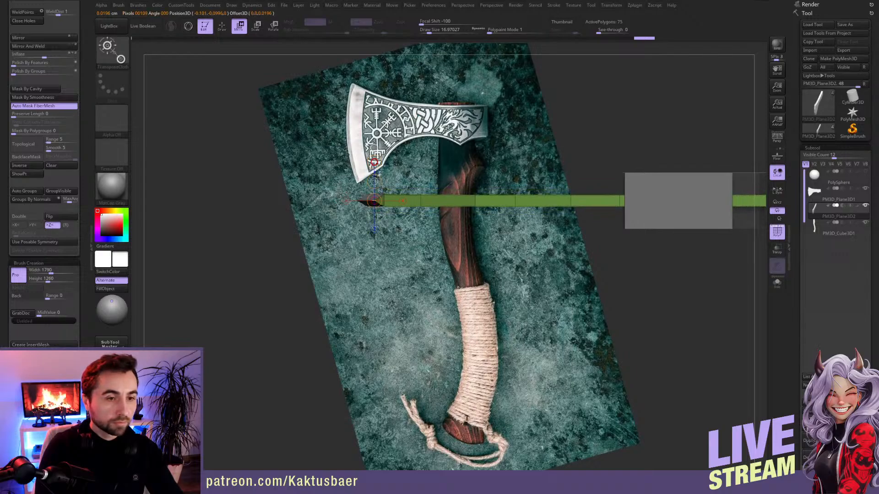
# - Mask the blade and neck of the head, and stretch the rear section across its thickness until it encloses the handle
pyautogui.keyDown('alt'); pyautogui.moveTo(423, 258); pyautogui.dragTo(408, 270); pyautogui.keyUp('alt')
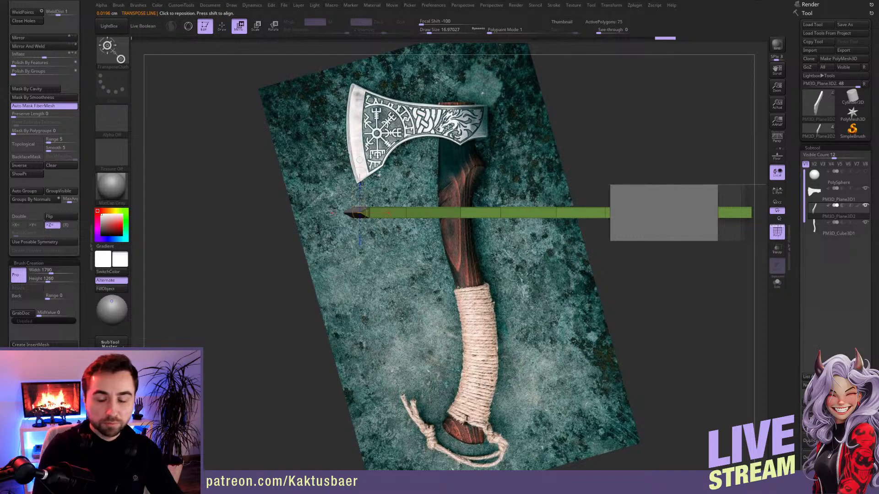
pyautogui.keyDown('alt'); pyautogui.moveTo(612, 272); pyautogui.dragTo(547, 274); pyautogui.keyUp('alt')
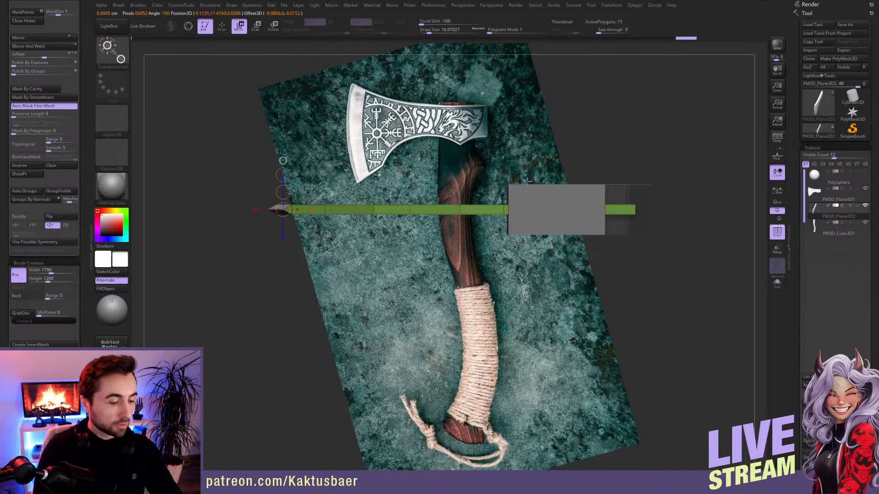
pyautogui.press('q')
pyautogui.moveTo(567, 128)
pyautogui.keyDown('ctrl'); pyautogui.mouseDown()
pyautogui.moveTo(506, 167)
pyautogui.moveTo(752, 206)
pyautogui.moveTo(732, 195)
pyautogui.mouseUp(); pyautogui.keyUp('ctrl')
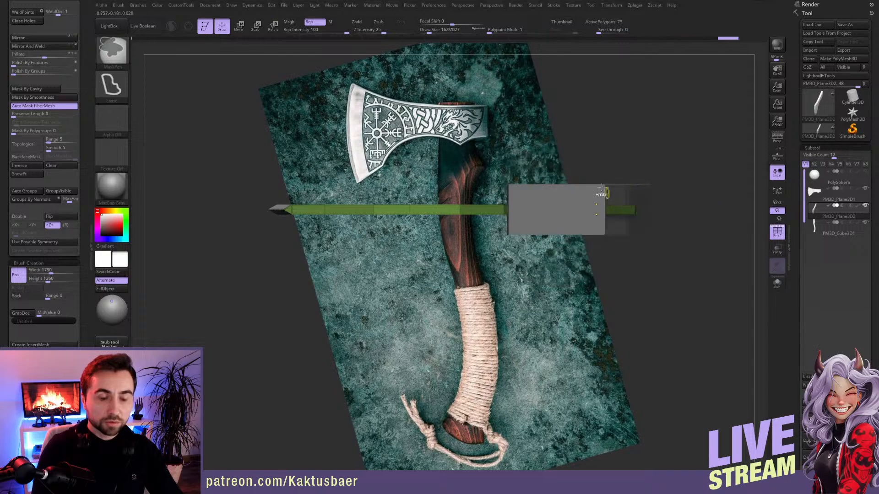
pyautogui.keyDown('ctrl'); pyautogui.moveTo(602, 193); pyautogui.dragTo(603, 188); pyautogui.keyUp('ctrl')
pyautogui.press('w')
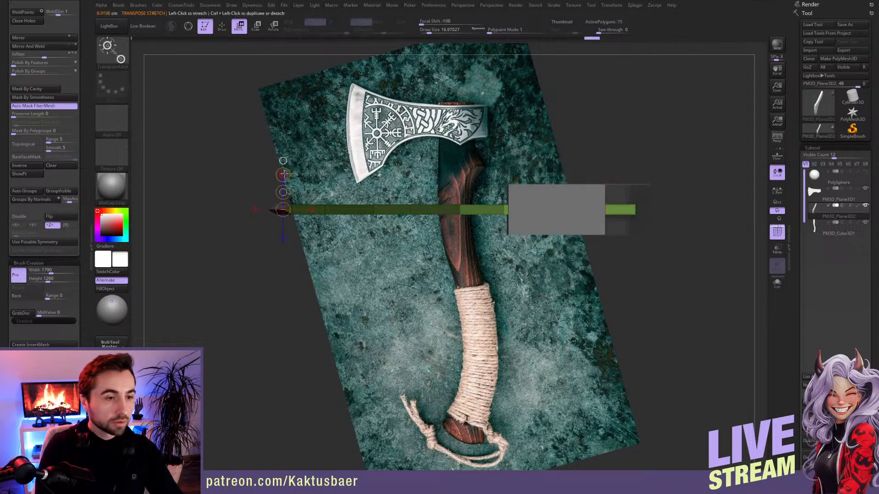
pyautogui.moveTo(283, 174); pyautogui.dragTo(309, 18)
pyautogui.press('q')
pyautogui.keyDown('alt'); pyautogui.moveTo(448, 208); pyautogui.dragTo(459, 220, button='right'); pyautogui.keyUp('alt')
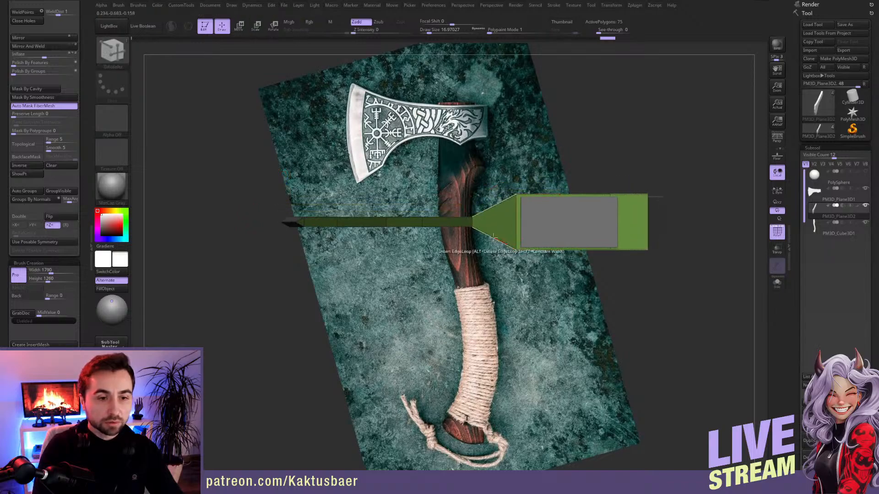
pyautogui.keyDown('ctrl'); pyautogui.moveTo(462, 211); pyautogui.dragTo(477, 253); pyautogui.keyUp('ctrl')
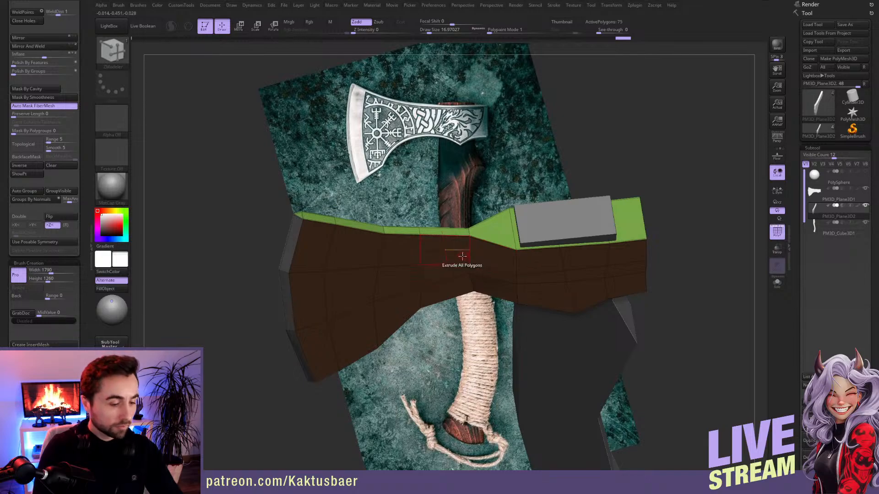
pyautogui.press('b')
pyautogui.press('m')
pyautogui.press('v')
pyautogui.hotkey('ctrl', 'z')
pyautogui.hotkey('ctrl', 'z')
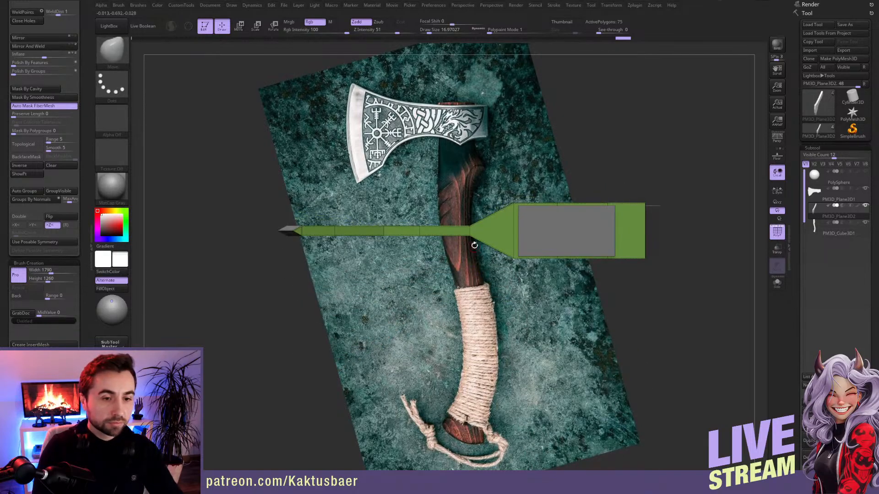
# - Isolate the edge loop just ahead of the handle section with a mask and stretch it wider across the head's thickness
pyautogui.keyDown('ctrl'); pyautogui.moveTo(471, 216); pyautogui.dragTo(497, 203); pyautogui.keyUp('ctrl')
pyautogui.keyDown('ctrl'); pyautogui.click(497, 200); pyautogui.keyUp('ctrl')
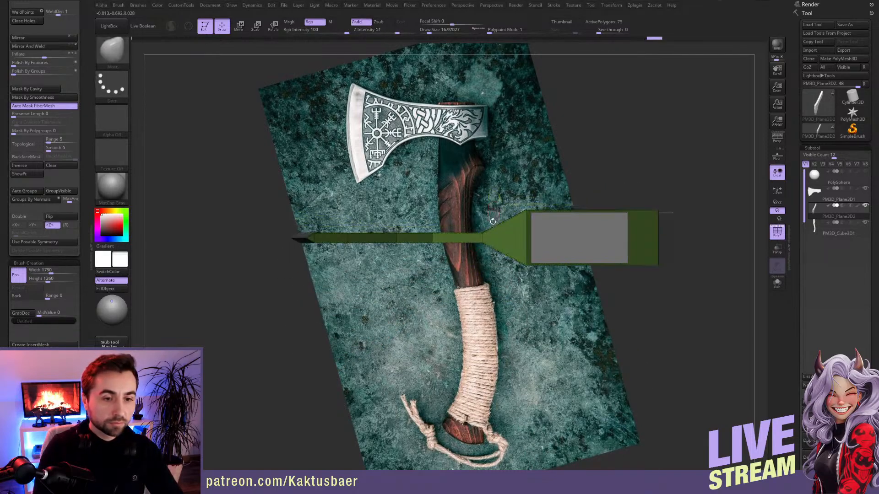
pyautogui.press('w')
pyautogui.moveTo(307, 202); pyautogui.dragTo(310, 108)
# - Isolate the second edge loop ahead of the handle section, stretch it moderately wider across the thickness, and clear the mask
pyautogui.press('ctrl')
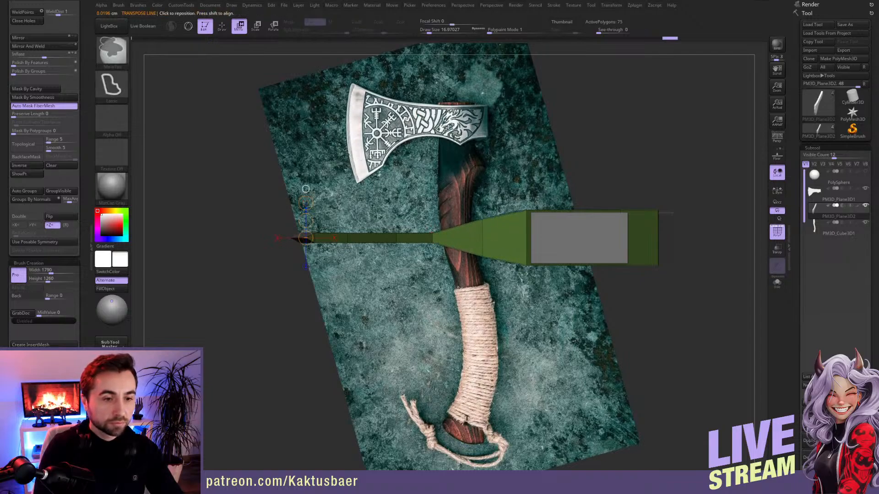
pyautogui.moveTo(425, 191)
pyautogui.keyDown('ctrl'); pyautogui.mouseDown()
pyautogui.moveTo(428, 200)
pyautogui.moveTo(438, 197)
pyautogui.mouseUp(); pyautogui.keyUp('ctrl')
pyautogui.keyDown('ctrl'); pyautogui.click(438, 197); pyautogui.keyUp('ctrl')
pyautogui.moveTo(305, 203); pyautogui.dragTo(303, 148)
pyautogui.keyDown('ctrl'); pyautogui.moveTo(383, 226); pyautogui.dragTo(386, 227); pyautogui.keyUp('ctrl')
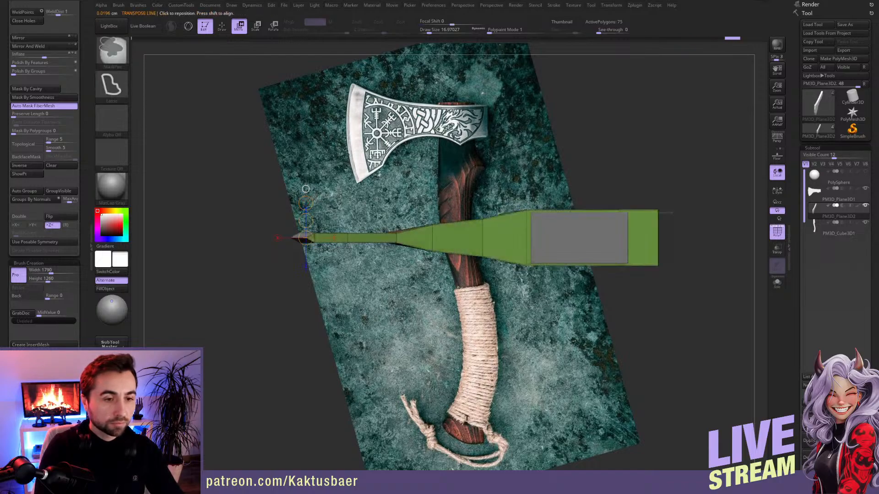
# - Isolate and slightly widen the next two edge loops towards the cutting edge, continuing the gradual taper of the blade
pyautogui.keyDown('ctrl'); pyautogui.moveTo(373, 259); pyautogui.dragTo(410, 210); pyautogui.keyUp('ctrl')
pyautogui.keyDown('ctrl'); pyautogui.click(409, 205); pyautogui.keyUp('ctrl')
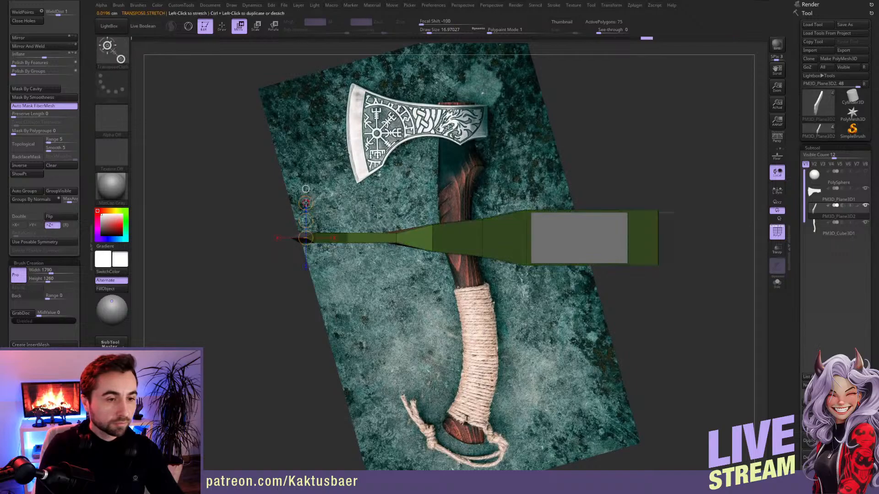
pyautogui.moveTo(306, 203)
pyautogui.mouseDown()
pyautogui.moveTo(303, 171)
pyautogui.moveTo(343, 168)
pyautogui.mouseUp()
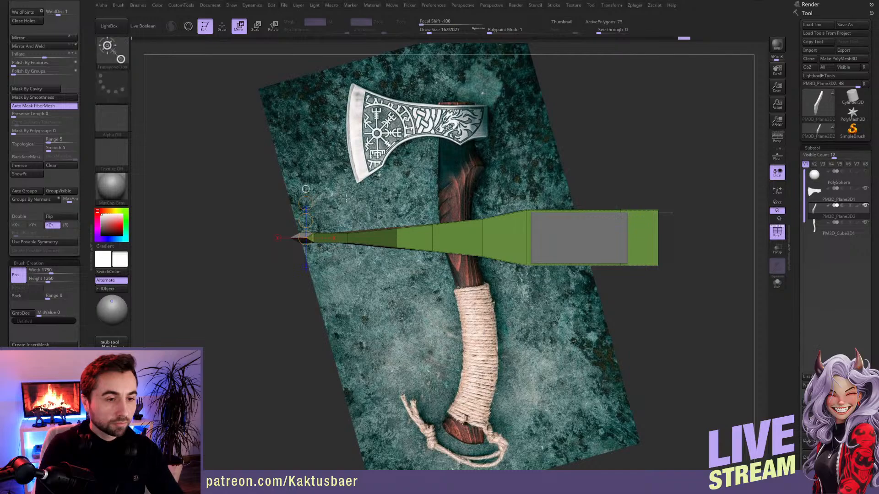
pyautogui.keyDown('ctrl'); pyautogui.click(329, 205); pyautogui.keyUp('ctrl')
pyautogui.moveTo(306, 203); pyautogui.dragTo(308, 188)
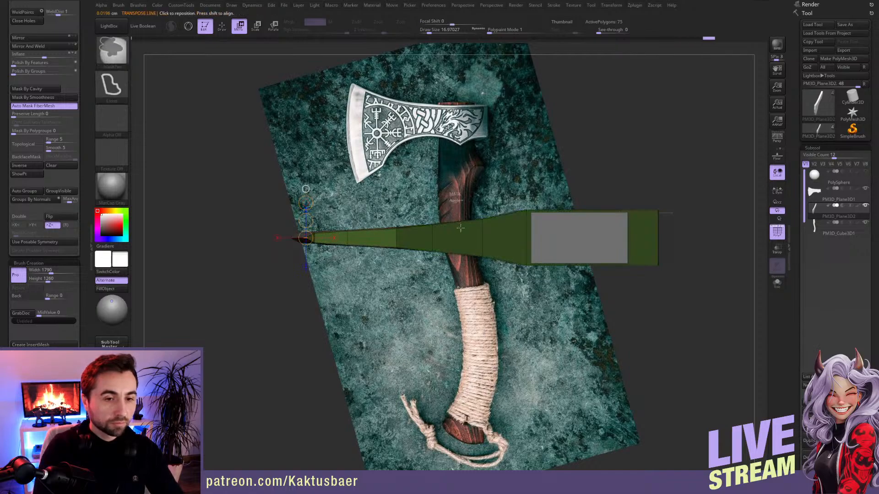
# - Isolate the edge loop midway along the head's taper with a mask and stretch it slightly across the thickness
pyautogui.keyDown('ctrl'); pyautogui.moveTo(430, 188); pyautogui.dragTo(436, 194); pyautogui.keyUp('ctrl')
pyautogui.moveTo(459, 211)
pyautogui.keyDown('ctrl'); pyautogui.mouseDown()
pyautogui.moveTo(485, 206)
pyautogui.moveTo(480, 199)
pyautogui.mouseUp(); pyautogui.keyUp('ctrl')
pyautogui.keyDown('ctrl'); pyautogui.click(483, 176); pyautogui.keyUp('ctrl')
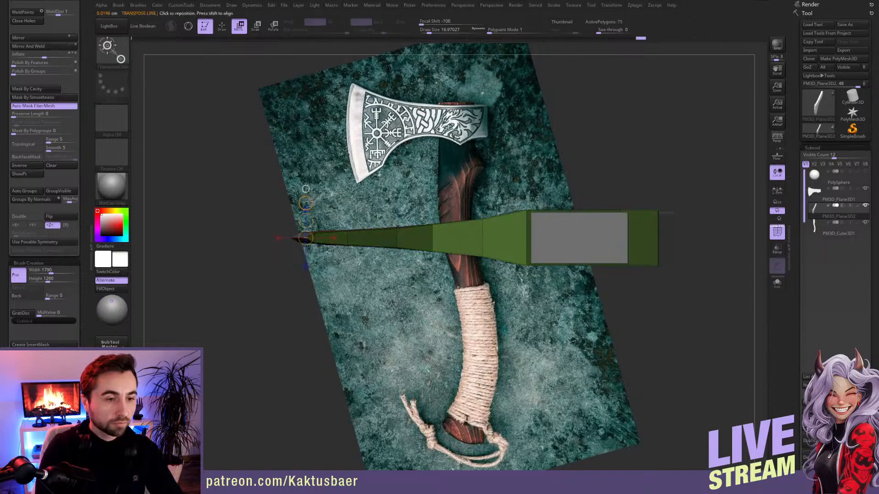
pyautogui.moveTo(426, 182)
pyautogui.keyDown('ctrl'); pyautogui.mouseDown()
pyautogui.moveTo(441, 195)
pyautogui.moveTo(437, 183)
pyautogui.mouseUp(); pyautogui.keyUp('ctrl')
pyautogui.keyDown('ctrl'); pyautogui.click(435, 179); pyautogui.keyUp('ctrl')
pyautogui.moveTo(305, 209); pyautogui.dragTo(305, 202)
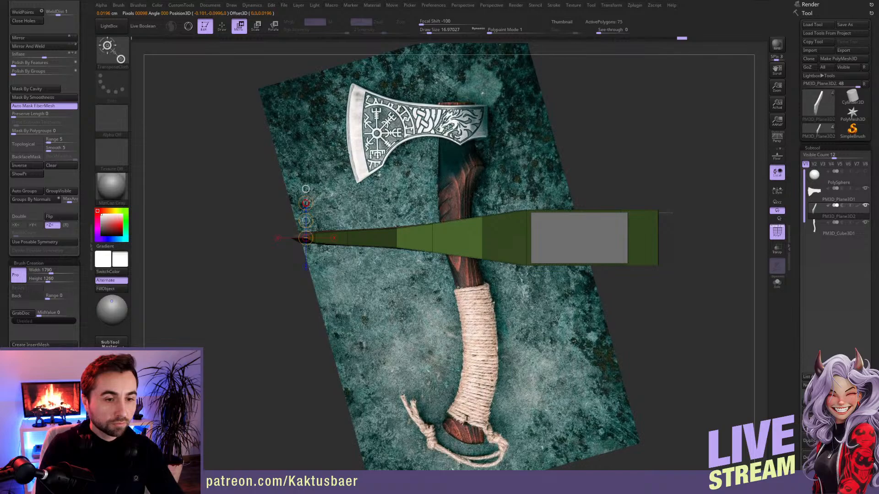
# - Isolate the adjacent edge loop towards the cutting edge, widen it slightly across the thickness, and return to drawing mode
pyautogui.moveTo(366, 188)
pyautogui.keyDown('ctrl'); pyautogui.mouseDown()
pyautogui.moveTo(412, 210)
pyautogui.moveTo(400, 196)
pyautogui.mouseUp(); pyautogui.keyUp('ctrl')
pyautogui.keyDown('ctrl'); pyautogui.click(396, 193); pyautogui.keyUp('ctrl')
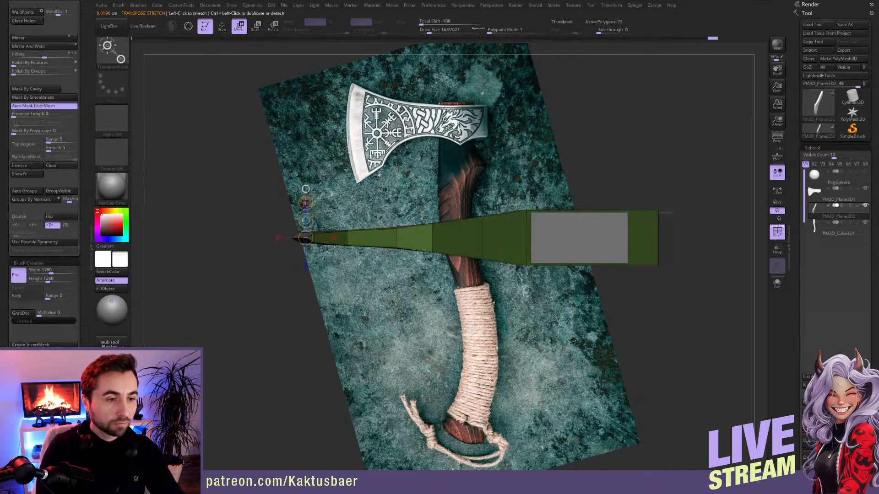
pyautogui.moveTo(306, 203); pyautogui.dragTo(306, 200)
pyautogui.press('q')
# - Examine the axe head's silhouette, taper and fit around the handle from several angles and distances
pyautogui.moveTo(493, 259)
pyautogui.keyDown('alt'); pyautogui.mouseDown(button='right')
pyautogui.moveTo(478, 268)
pyautogui.moveTo(549, 215)
pyautogui.moveTo(462, 246)
pyautogui.mouseUp(button='right'); pyautogui.keyUp('alt')
pyautogui.press(']')
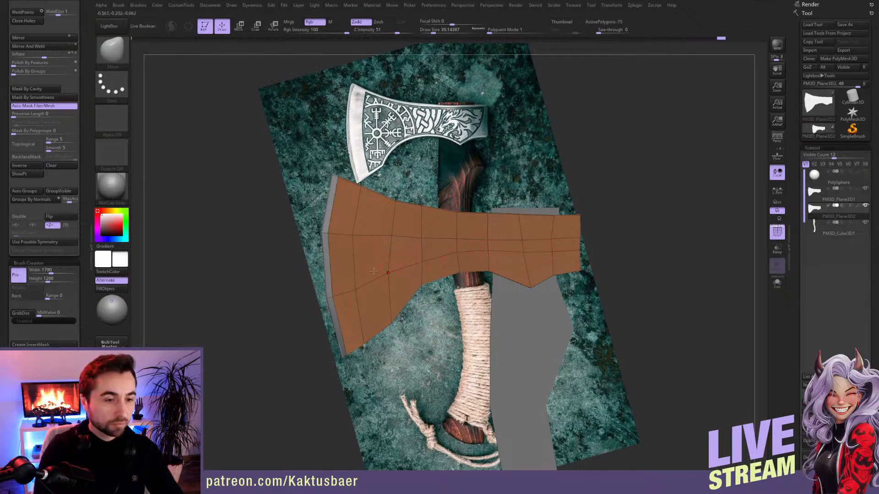
pyautogui.moveTo(358, 282); pyautogui.dragTo(453, 209, button='right')
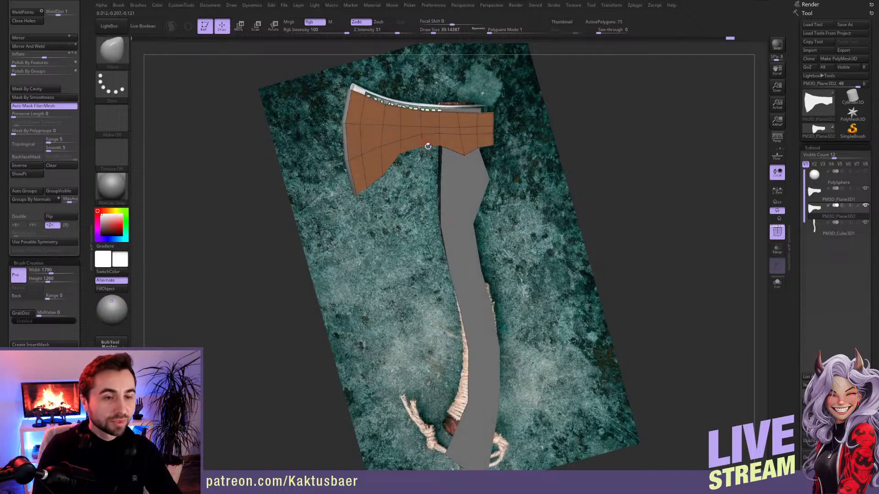
pyautogui.moveTo(427, 146); pyautogui.dragTo(431, 163, button='right')
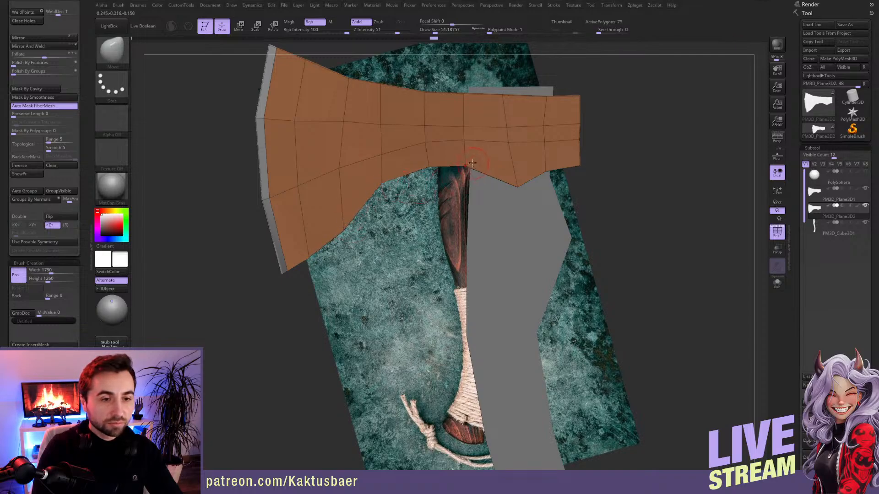
pyautogui.moveTo(480, 195)
pyautogui.keyDown('ctrl'); pyautogui.mouseDown(button='right')
pyautogui.moveTo(485, 160)
pyautogui.moveTo(474, 197)
pyautogui.mouseUp(button='right'); pyautogui.keyUp('ctrl')
pyautogui.moveTo(485, 234)
pyautogui.keyDown('ctrl'); pyautogui.mouseDown(button='right')
pyautogui.moveTo(482, 202)
pyautogui.moveTo(488, 236)
pyautogui.mouseUp(button='right'); pyautogui.keyUp('ctrl')
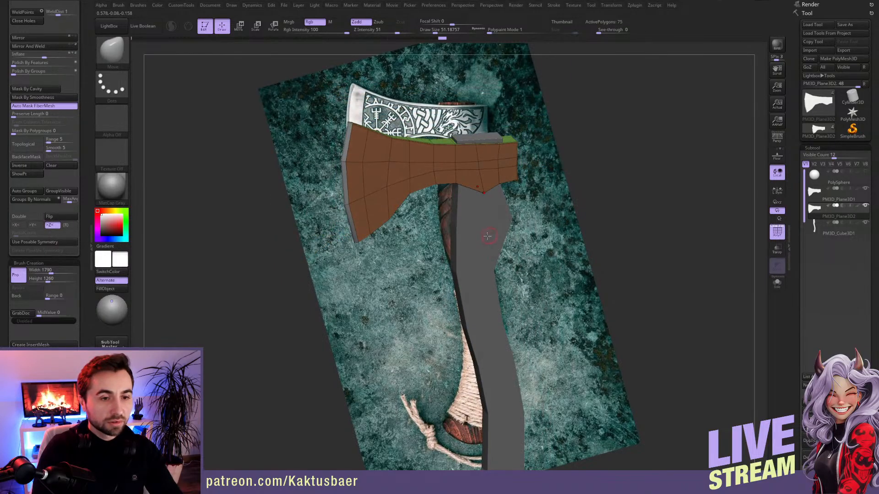
pyautogui.keyDown('alt'); pyautogui.moveTo(474, 205); pyautogui.dragTo(485, 235, button='right'); pyautogui.keyUp('alt')
pyautogui.moveTo(486, 235); pyautogui.dragTo(471, 220, button='right')
pyautogui.keyDown('ctrl'); pyautogui.moveTo(426, 142); pyautogui.dragTo(421, 178, button='right'); pyautogui.keyUp('ctrl')
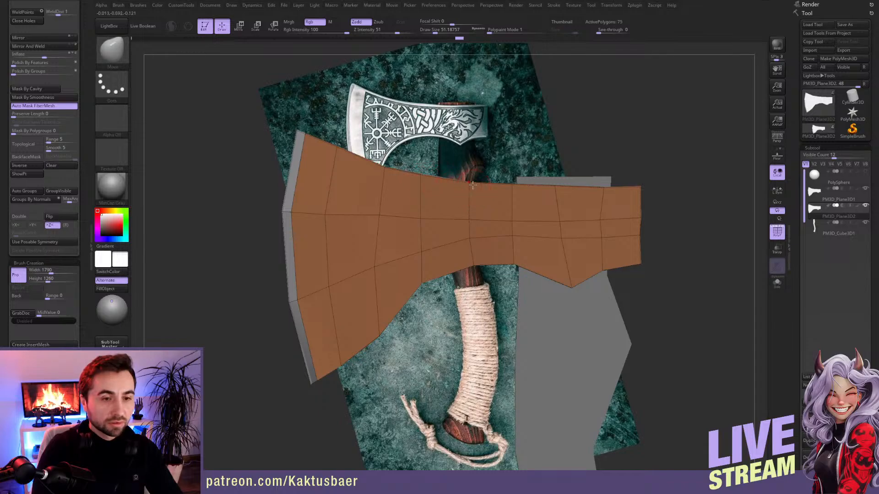
pyautogui.keyDown('ctrl'); pyautogui.moveTo(490, 247); pyautogui.dragTo(486, 202, button='right'); pyautogui.keyUp('ctrl')
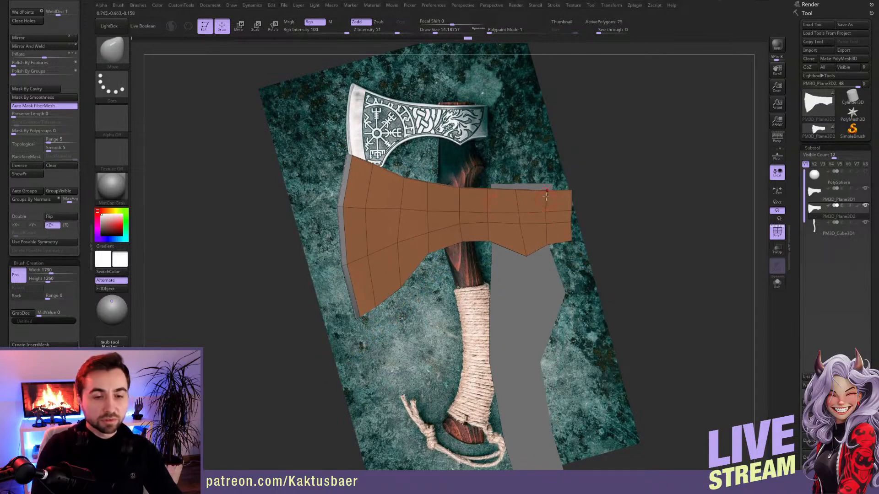
pyautogui.keyDown('ctrl'); pyautogui.moveTo(545, 196); pyautogui.dragTo(545, 140, button='right'); pyautogui.keyUp('ctrl')
# - Make the handle the active subtool and save the project
pyautogui.keyDown('alt'); pyautogui.click(544, 233); pyautogui.keyUp('alt')
pyautogui.keyDown('ctrl'); pyautogui.moveTo(544, 233); pyautogui.dragTo(525, 120, button='right'); pyautogui.keyUp('ctrl')
pyautogui.moveTo(496, 226); pyautogui.dragTo(512, 255, button='right')
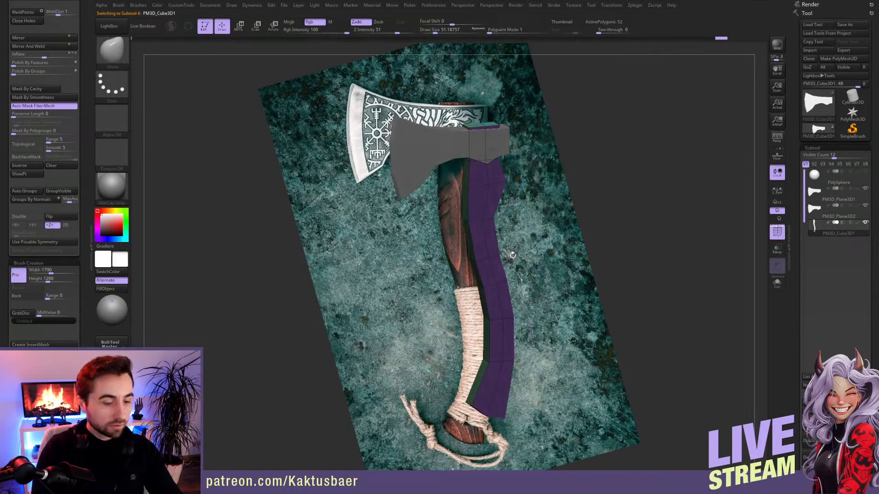
pyautogui.press('ctrl')
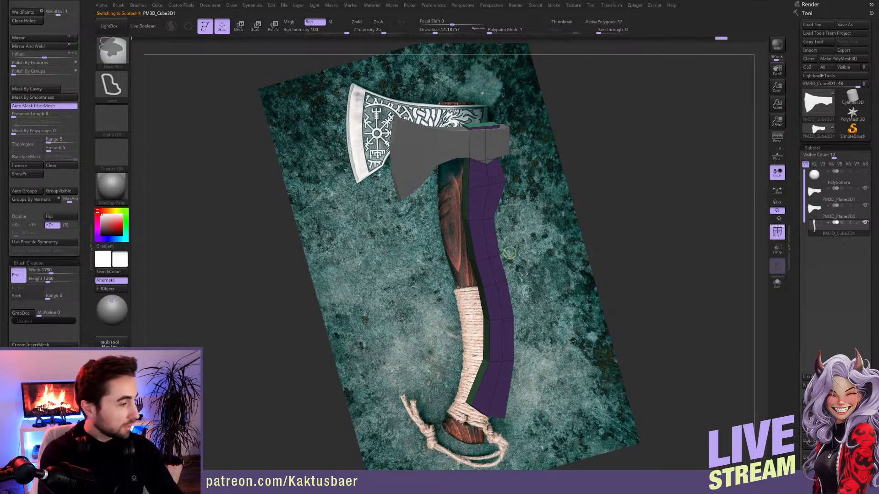
pyautogui.hotkey('ctrl', 's')
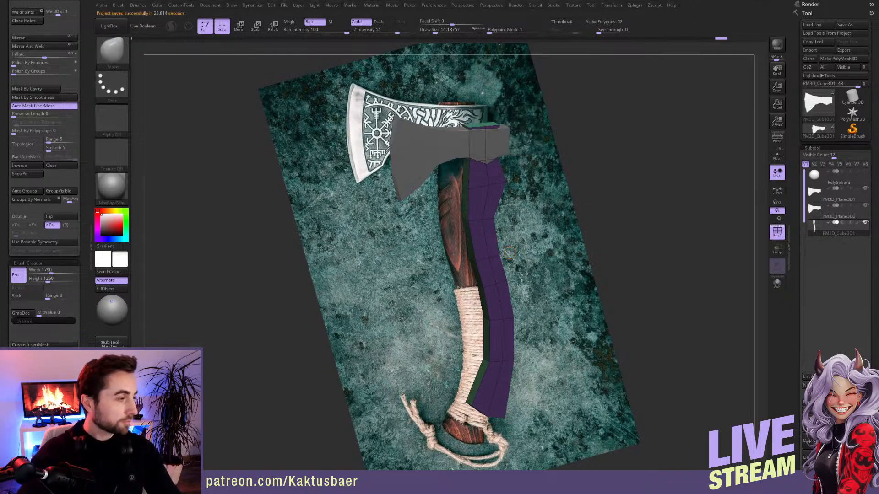
pyautogui.moveTo(455, 347); pyautogui.dragTo(465, 299)
pyautogui.hotkey('ctrl', 'z')
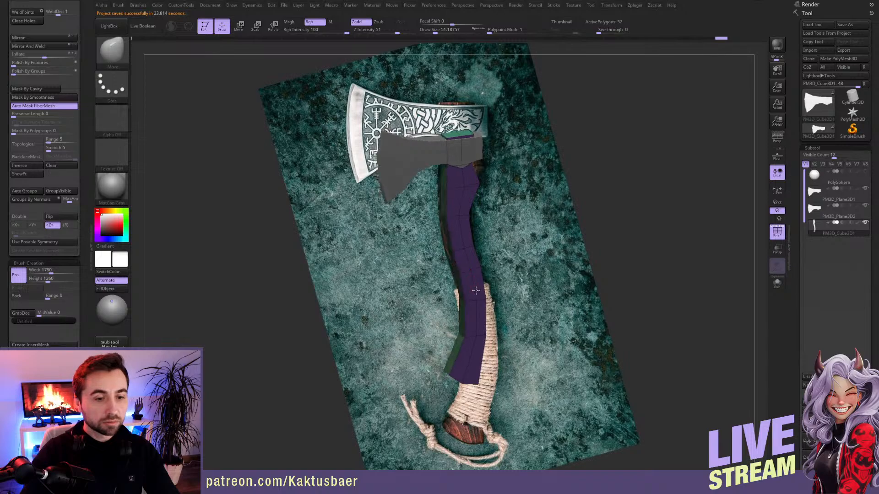
pyautogui.hotkey('ctrl', 'z')
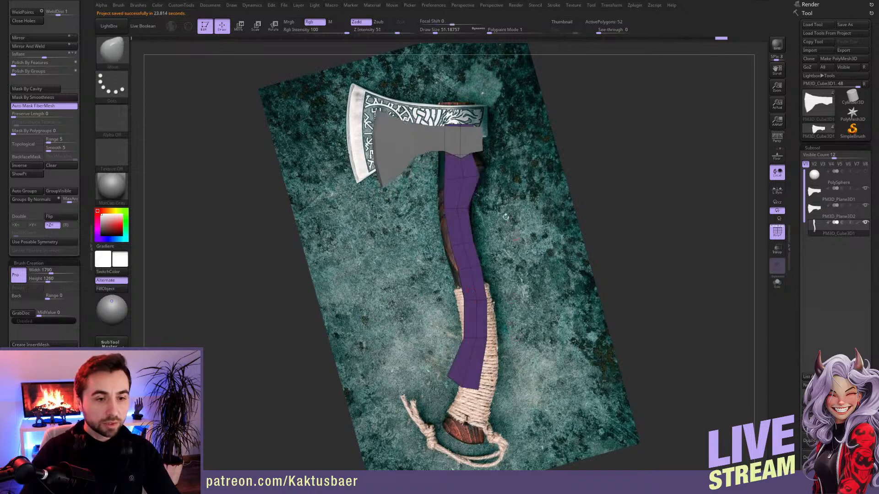
pyautogui.hotkey('ctrl', 'z')
pyautogui.hotkey('ctrl', 'z')
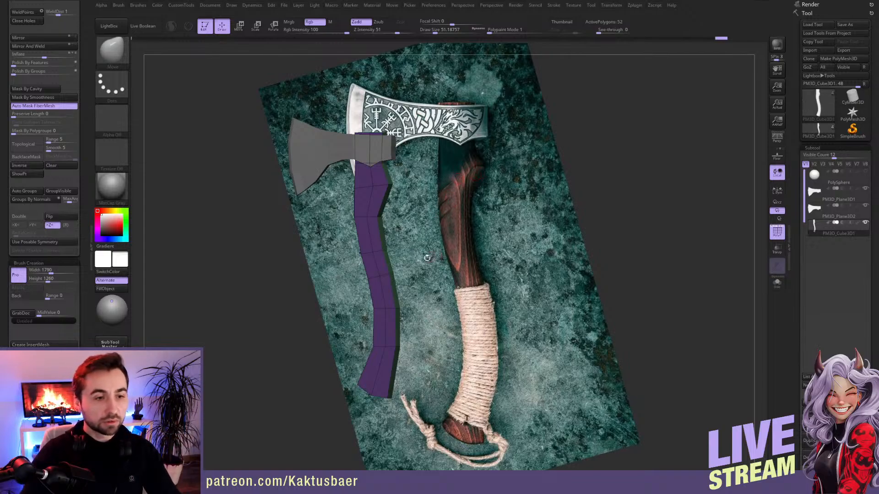
pyautogui.hotkey('ctrl', 'z')
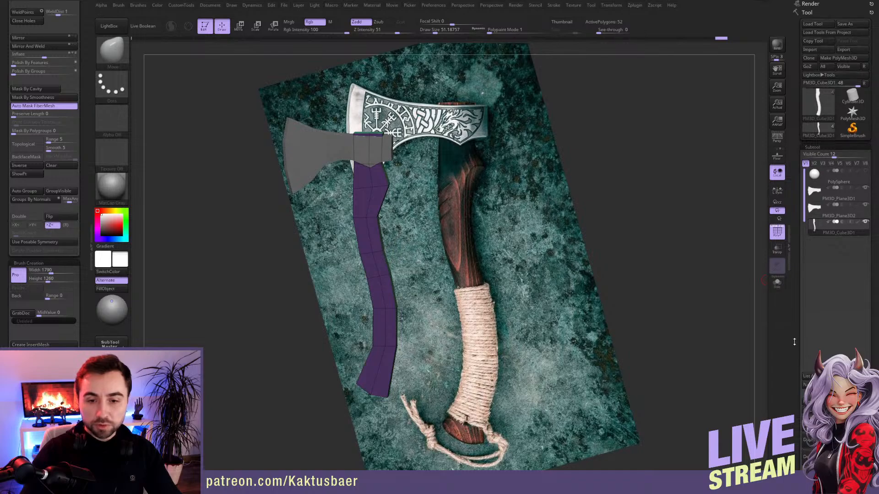
# - Switch the active tool from the handle mesh to a Helix3D primitive for the rope wrap
pyautogui.scroll(-1, 794, 333)
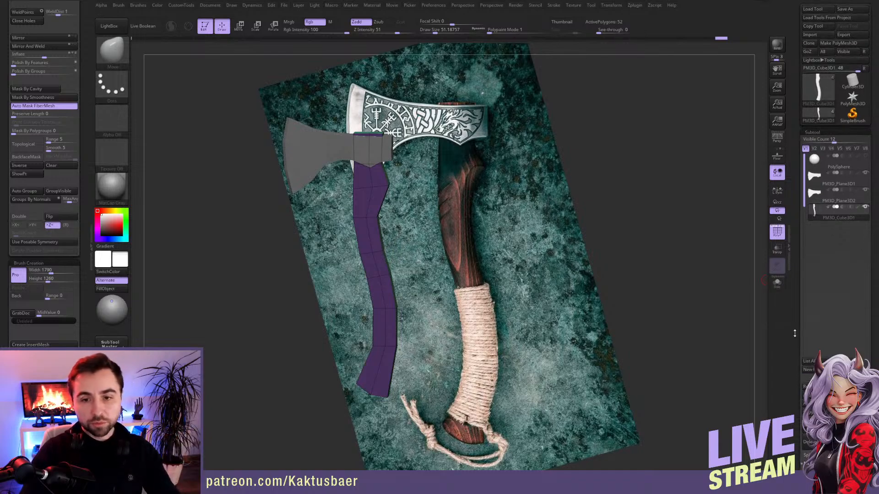
pyautogui.scroll(-1, 798, 325)
pyautogui.scroll(-5, 798, 325)
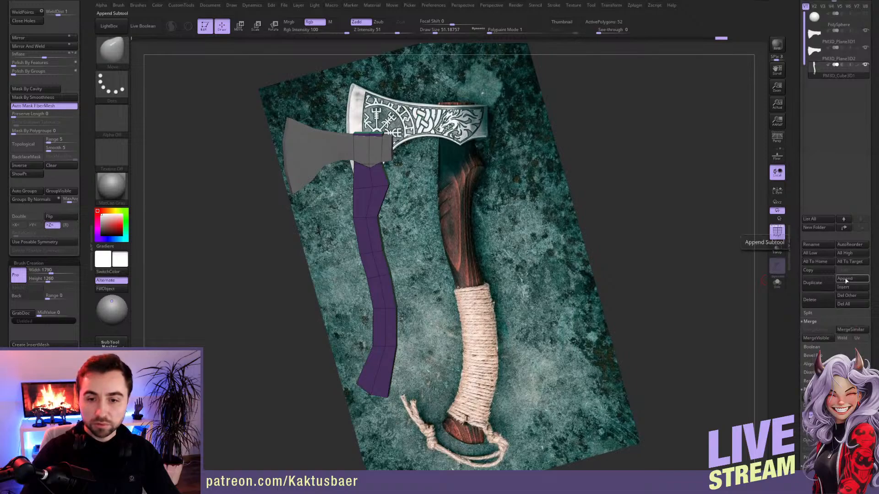
pyautogui.scroll(6, 795, 325)
pyautogui.click(854, 106)
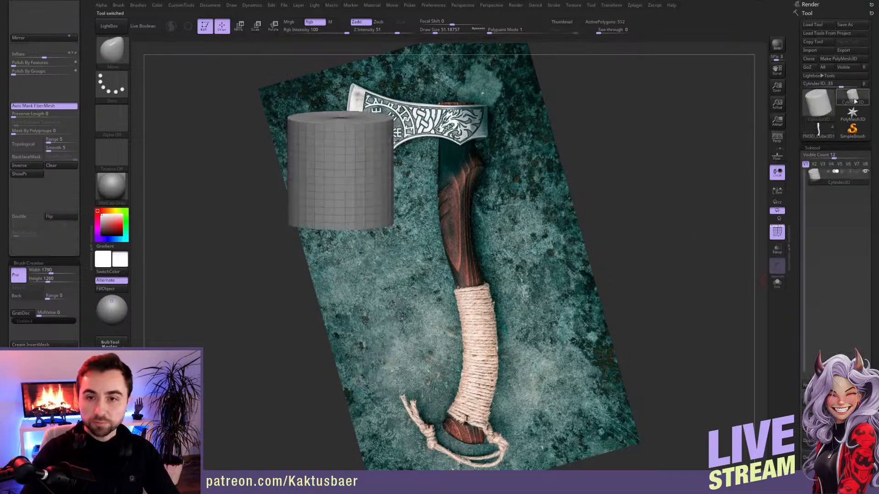
pyautogui.moveTo(850, 114)
pyautogui.click(820, 106)
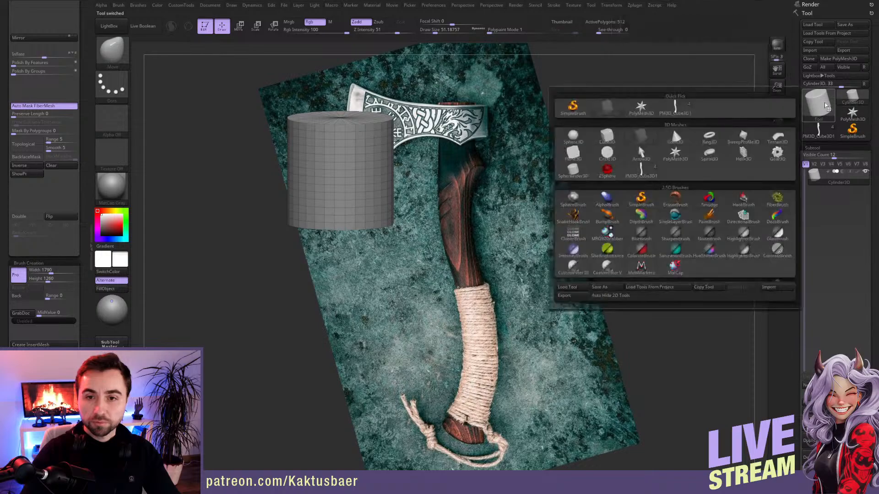
pyautogui.click(743, 155)
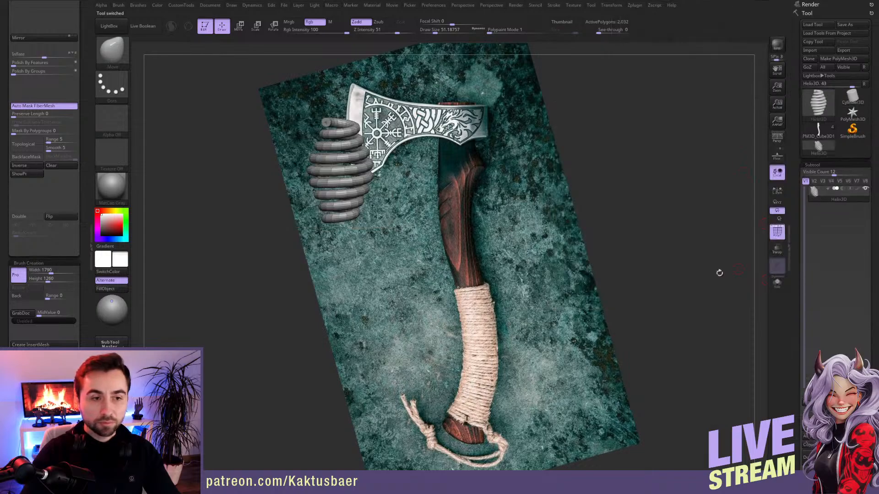
pyautogui.moveTo(417, 267); pyautogui.dragTo(476, 276)
# - Find the helix's Unified Skin settings and set the skin resolution to 176
pyautogui.moveTo(800, 332); pyautogui.dragTo(798, 227)
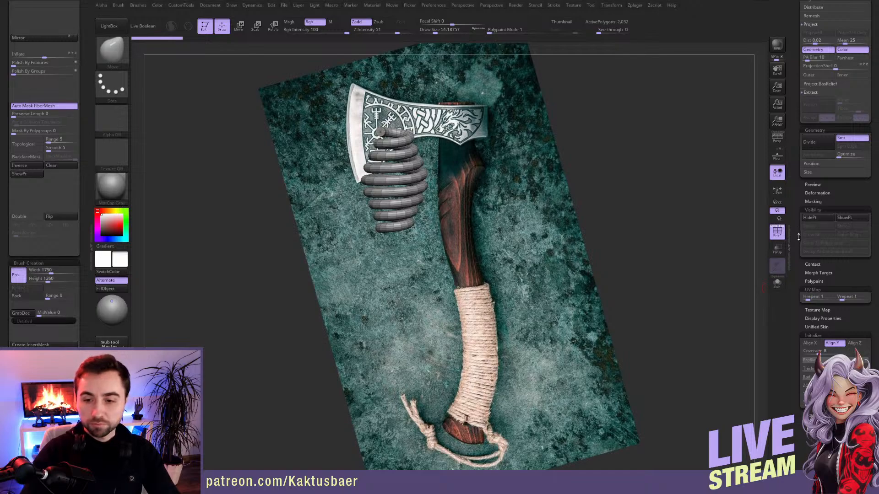
pyautogui.moveTo(800, 338); pyautogui.dragTo(800, 328)
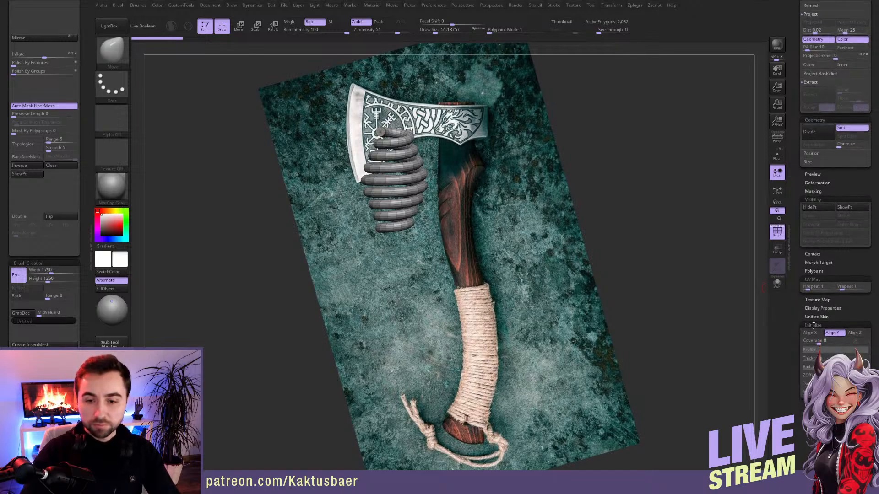
pyautogui.click(813, 325)
pyautogui.click(814, 333)
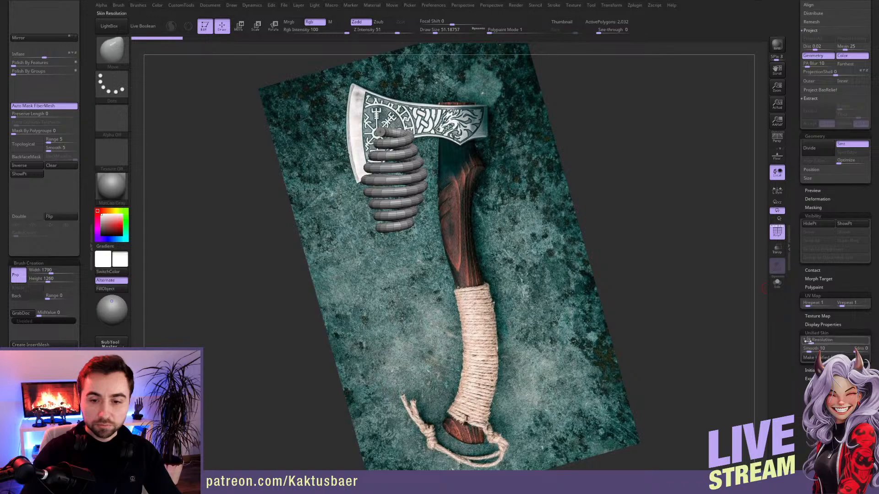
pyautogui.click(803, 324)
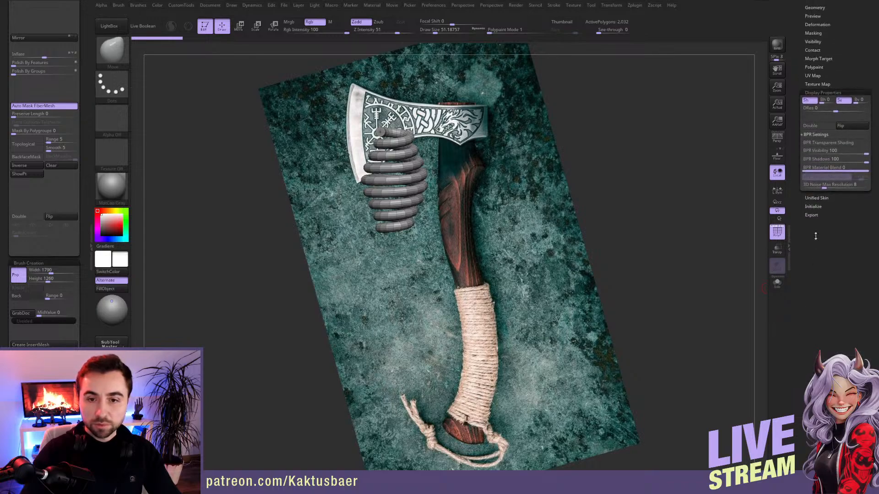
pyautogui.scroll(3, 815, 167)
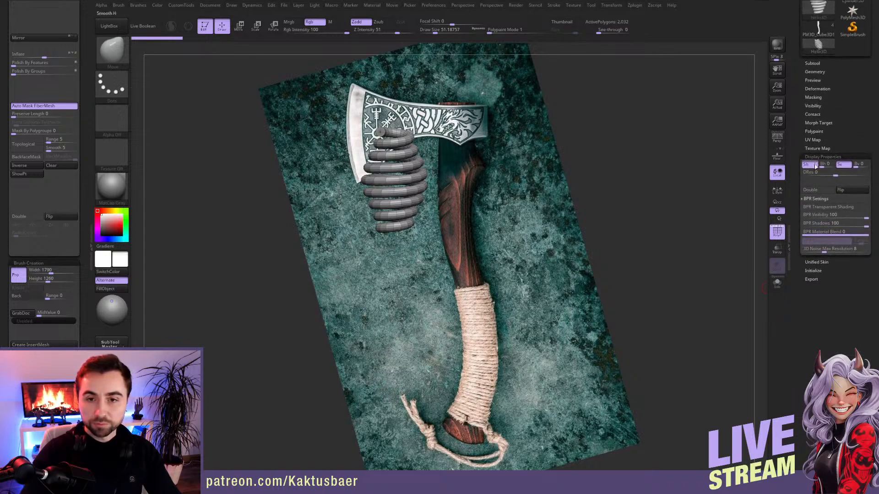
pyautogui.click(815, 261)
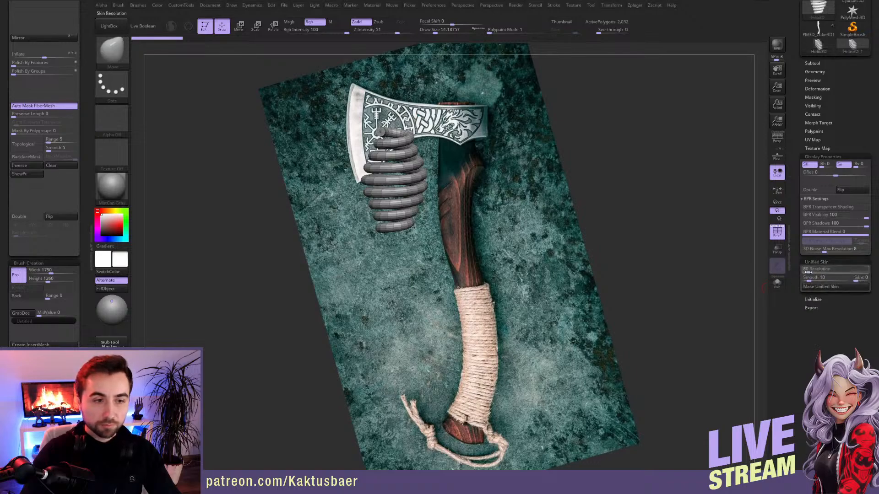
pyautogui.moveTo(808, 272); pyautogui.dragTo(814, 272)
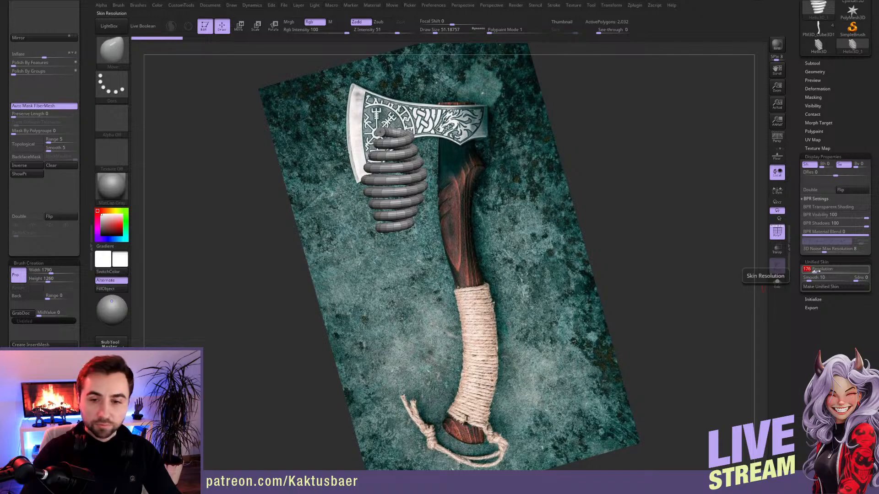
# - In the helix's Initialize settings, raise the Radius curve to give evenly wide coils and set Coverage to 10.11904
pyautogui.click(812, 300)
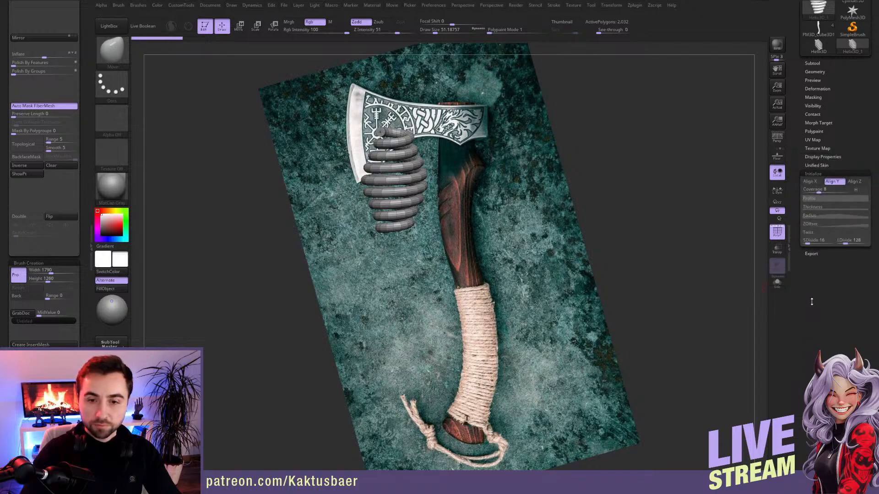
pyautogui.click(816, 227)
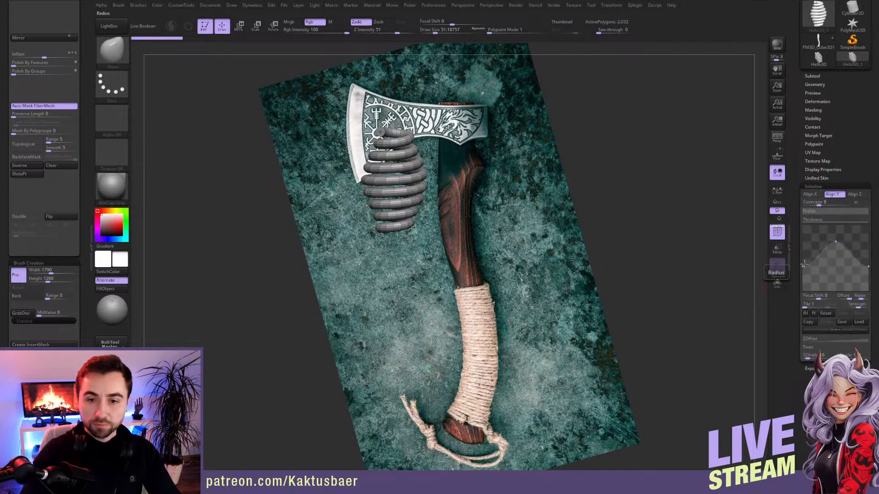
pyautogui.moveTo(804, 264); pyautogui.dragTo(800, 222)
pyautogui.keyDown('alt'); pyautogui.moveTo(508, 209); pyautogui.dragTo(495, 239); pyautogui.keyUp('alt')
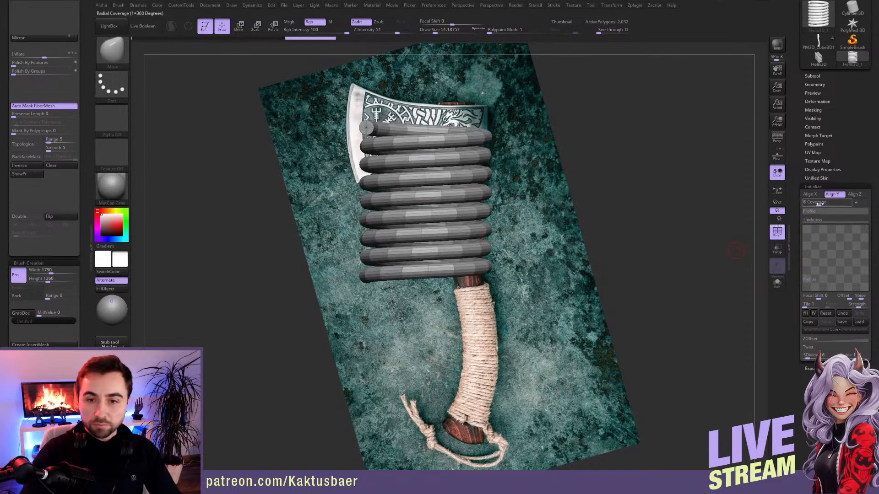
pyautogui.moveTo(820, 203); pyautogui.dragTo(822, 202)
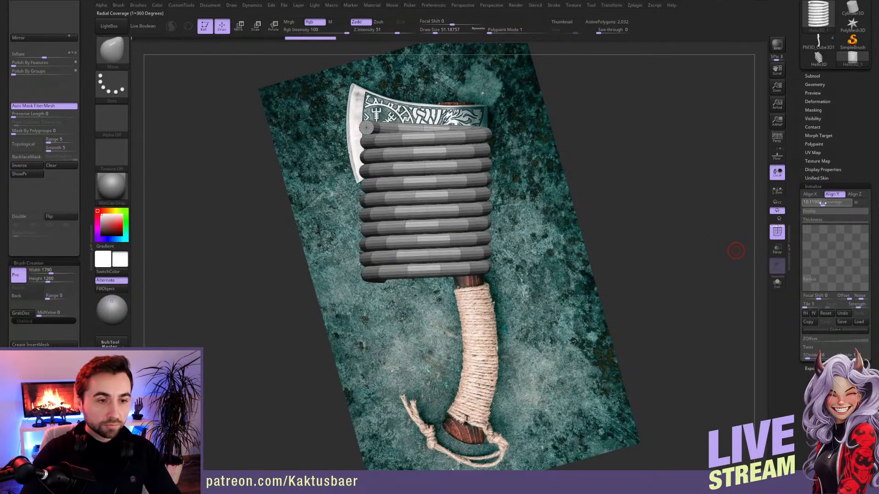
# - Raise the end point of the helix's ZOffset curve to about 0.82 to stretch the coil spacing
pyautogui.click(804, 222)
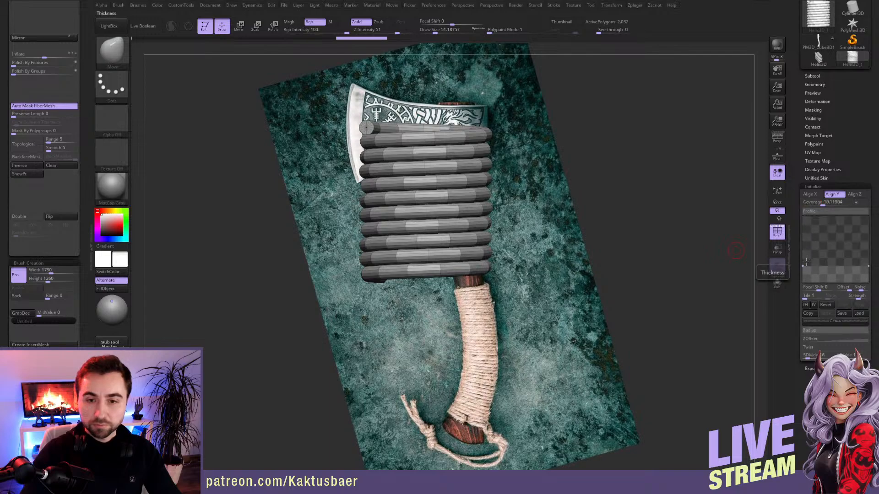
pyautogui.click(810, 339)
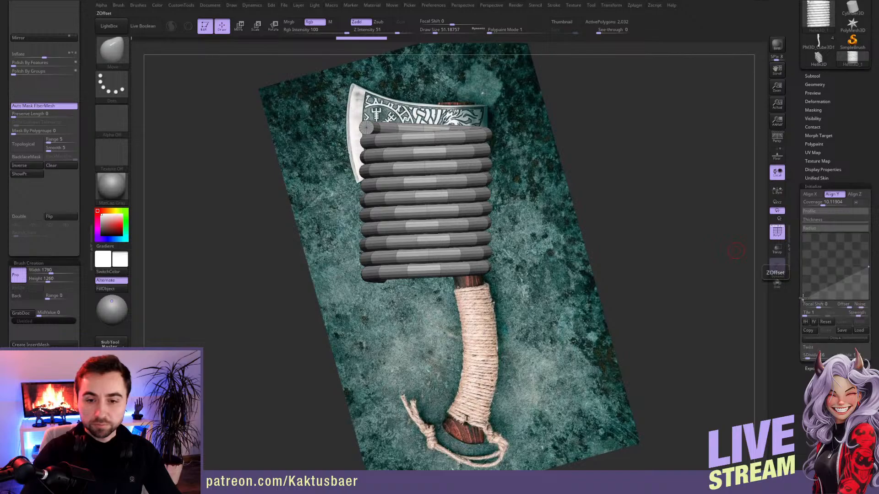
pyautogui.moveTo(802, 299)
pyautogui.mouseDown()
pyautogui.moveTo(804, 272)
pyautogui.moveTo(802, 301)
pyautogui.mouseUp()
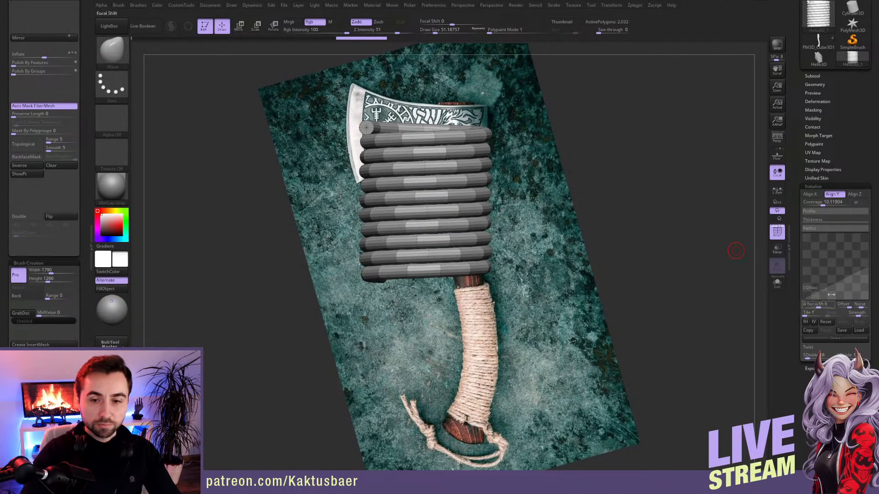
pyautogui.moveTo(868, 267); pyautogui.dragTo(870, 249)
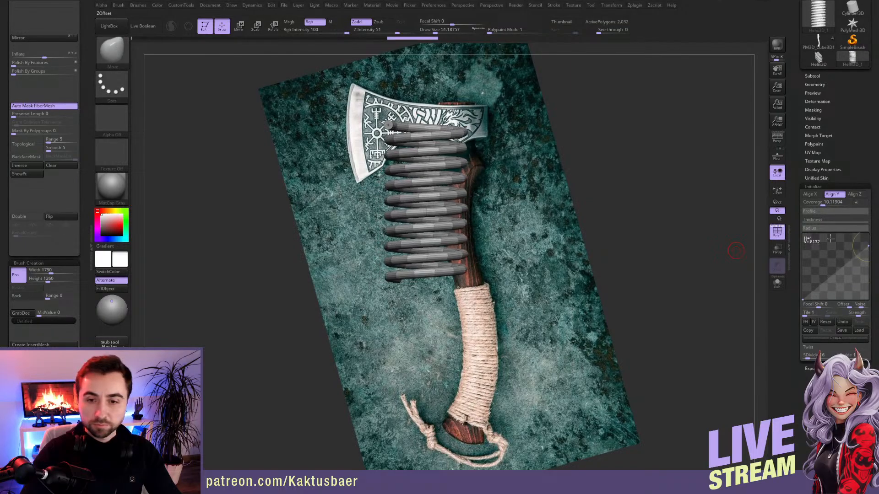
pyautogui.click(817, 220)
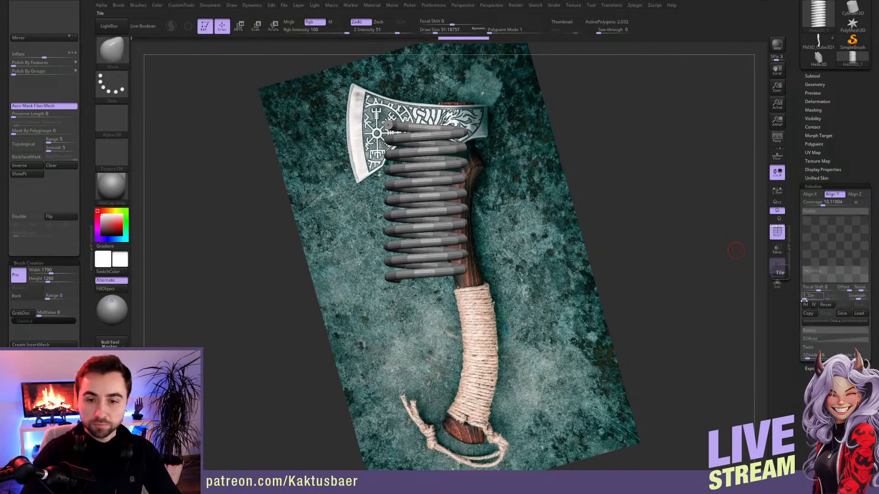
pyautogui.click(810, 347)
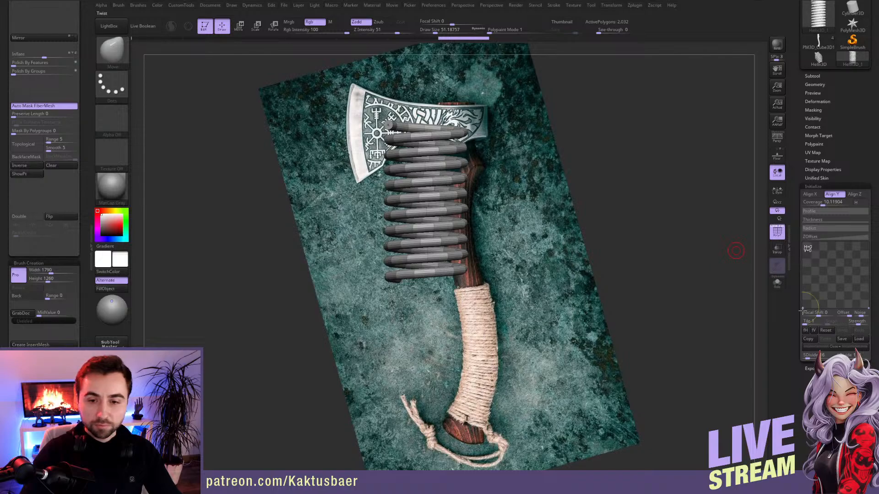
pyautogui.click(834, 347)
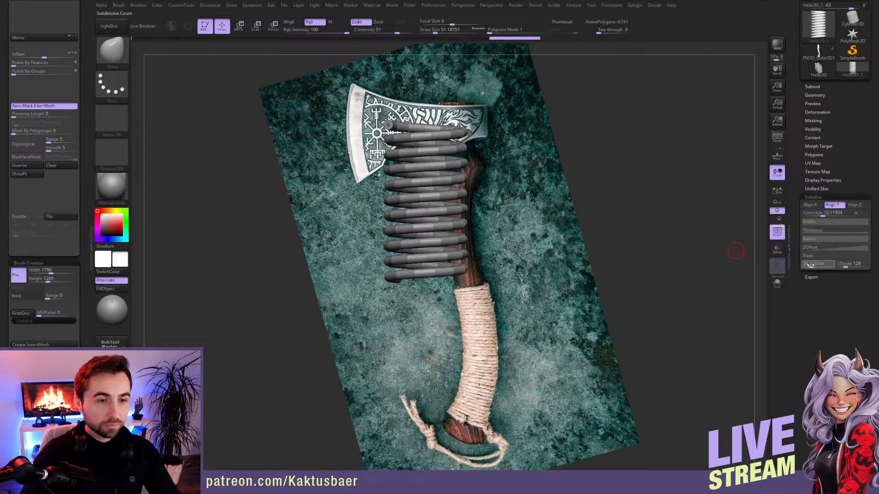
# - Set the helix's SDivide to 8, LDivide to 127 and Coverage to 17.85714, comparing it with the rope grip in the reference
pyautogui.moveTo(810, 265); pyautogui.dragTo(845, 266)
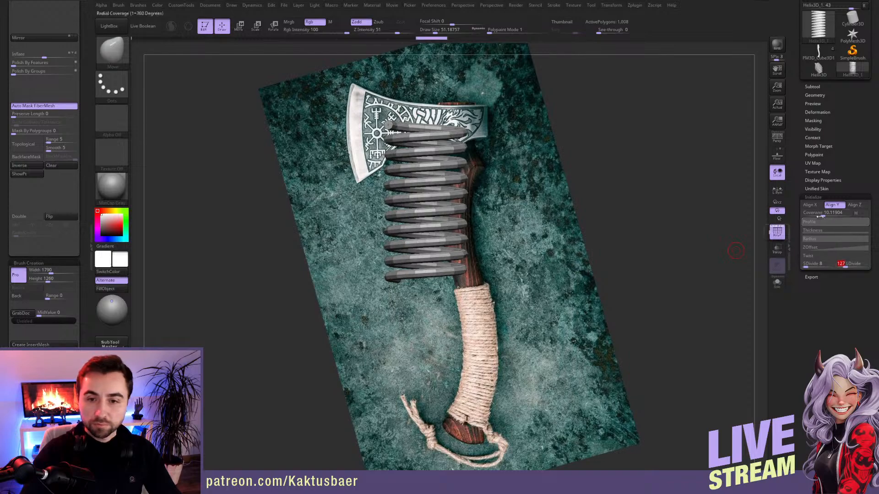
pyautogui.moveTo(823, 215); pyautogui.dragTo(836, 213)
pyautogui.keyDown('ctrl'); pyautogui.moveTo(488, 240); pyautogui.dragTo(500, 324, button='right'); pyautogui.keyUp('ctrl')
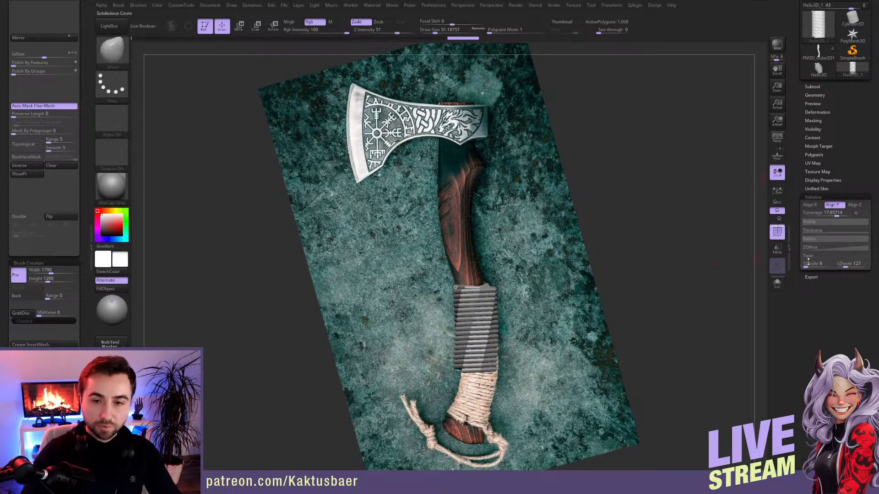
pyautogui.click(837, 216)
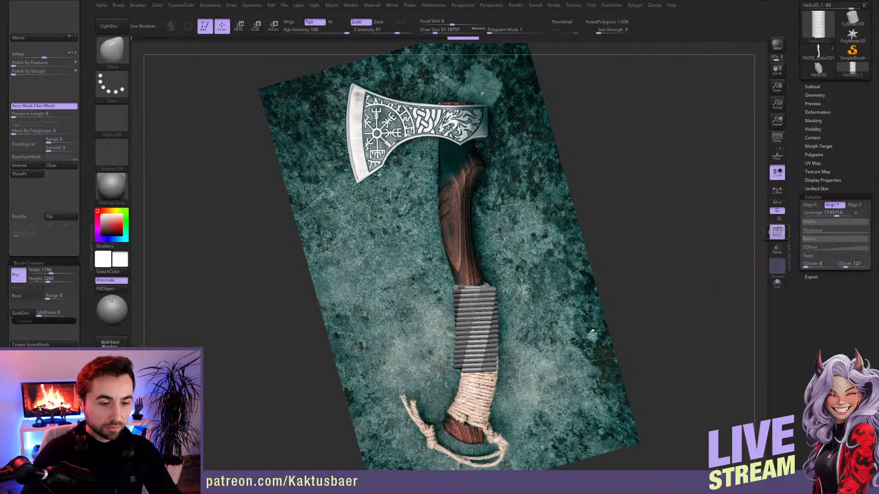
pyautogui.keyDown('alt'); pyautogui.moveTo(473, 367); pyautogui.dragTo(533, 370, button='right'); pyautogui.keyUp('alt')
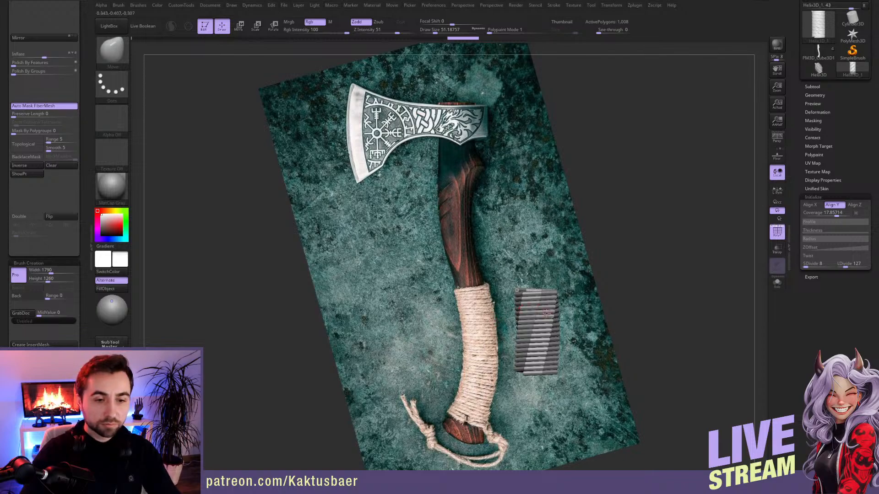
pyautogui.keyDown('alt'); pyautogui.moveTo(547, 314); pyautogui.dragTo(485, 314, button='right'); pyautogui.keyUp('alt')
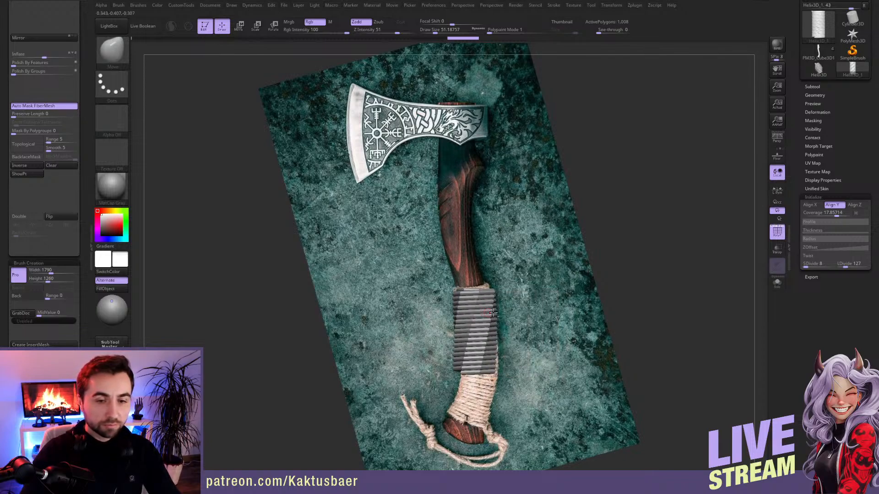
# - Increase the helix's Coverage to 25 and raise LDivide to 512 for tightly packed, smooth coils
pyautogui.click(851, 264)
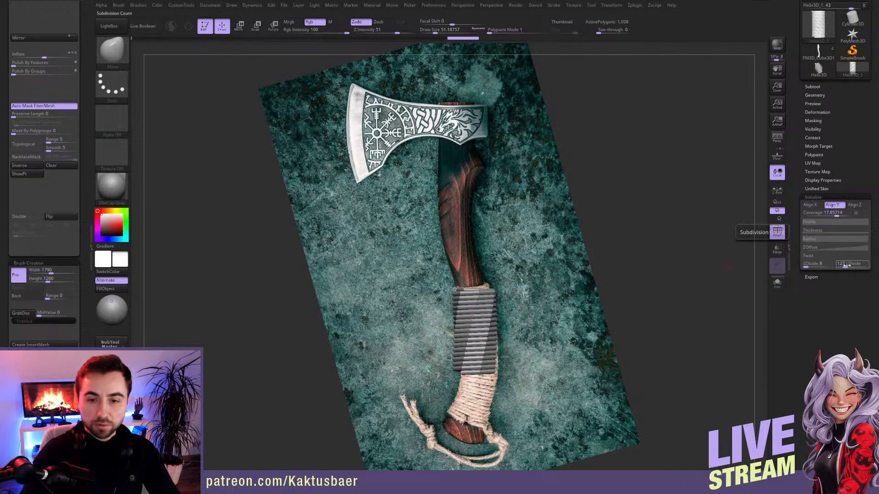
pyautogui.moveTo(846, 265); pyautogui.dragTo(853, 264)
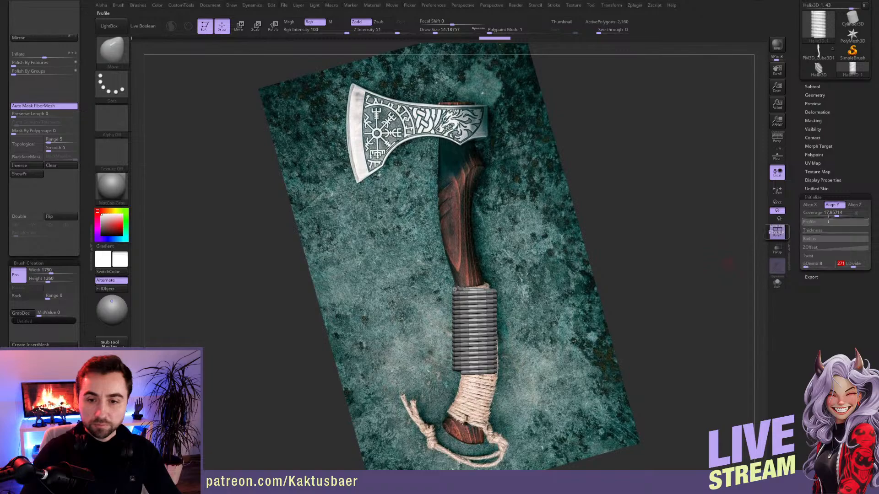
pyautogui.moveTo(837, 213); pyautogui.dragTo(850, 212)
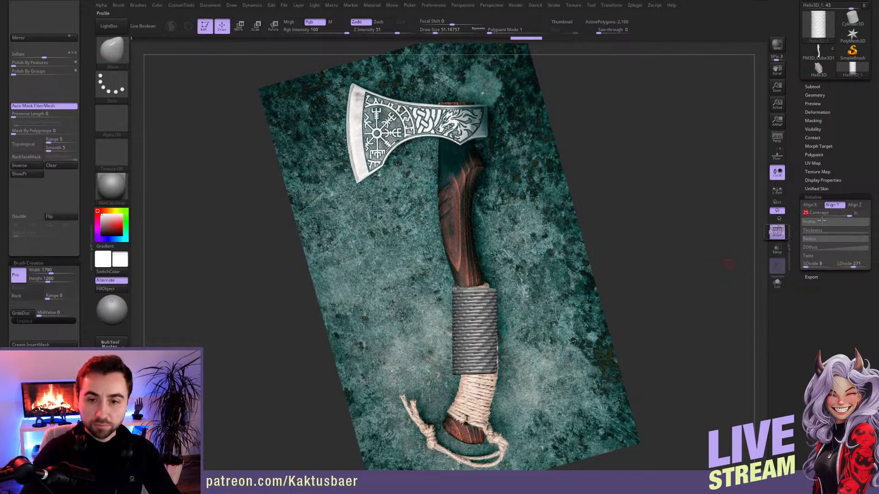
pyautogui.keyDown('alt'); pyautogui.moveTo(500, 354); pyautogui.dragTo(499, 335); pyautogui.keyUp('alt')
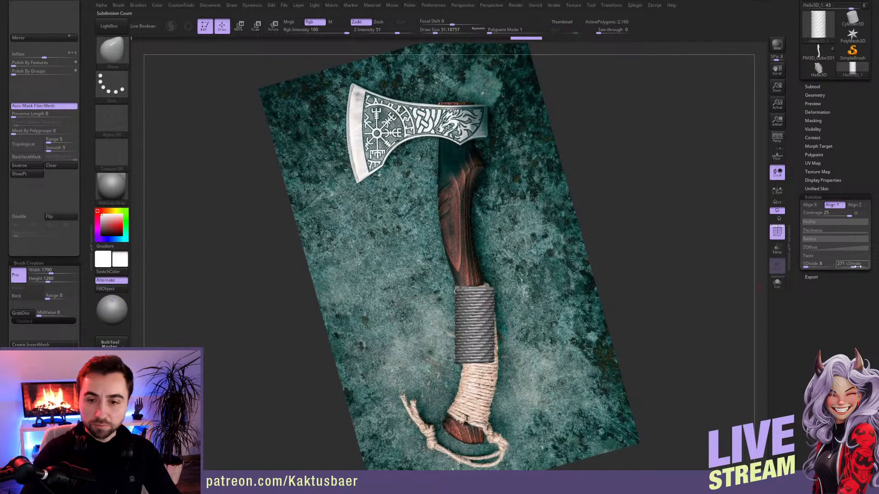
pyautogui.moveTo(853, 265); pyautogui.dragTo(870, 265)
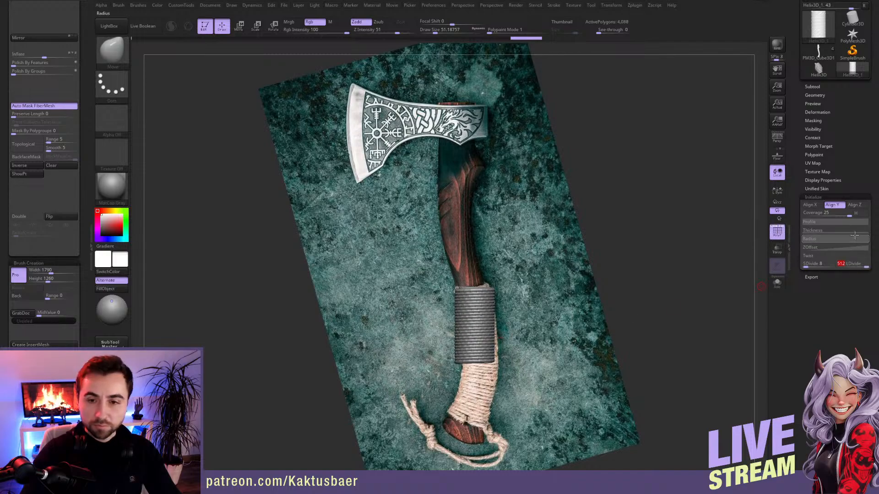
# - Raise the end point of the helix's ZOffset curve to its maximum of 1
pyautogui.click(818, 223)
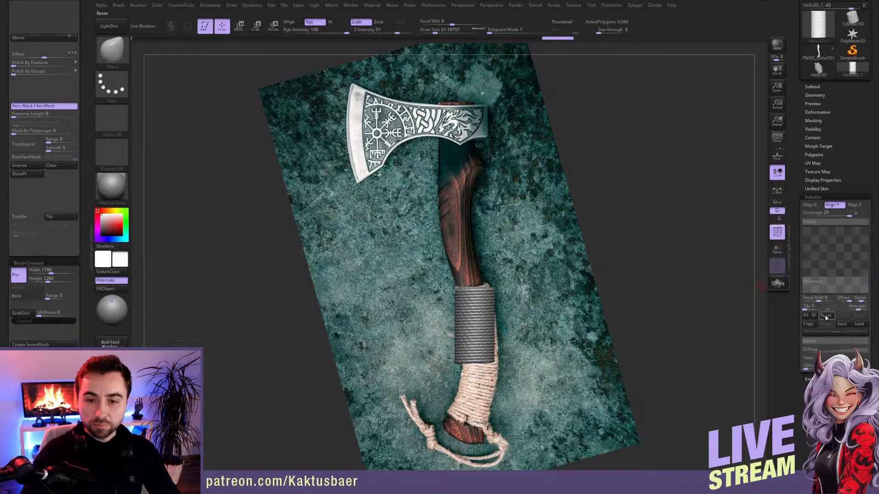
pyautogui.click(827, 331)
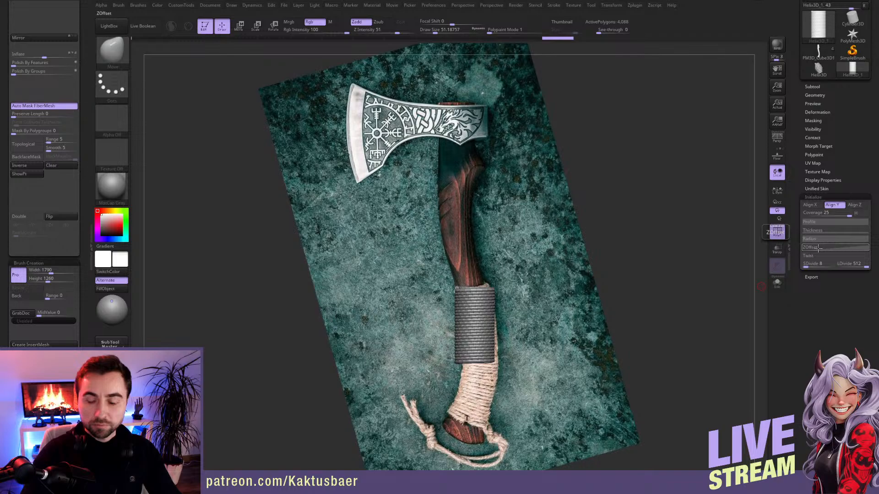
pyautogui.click(818, 247)
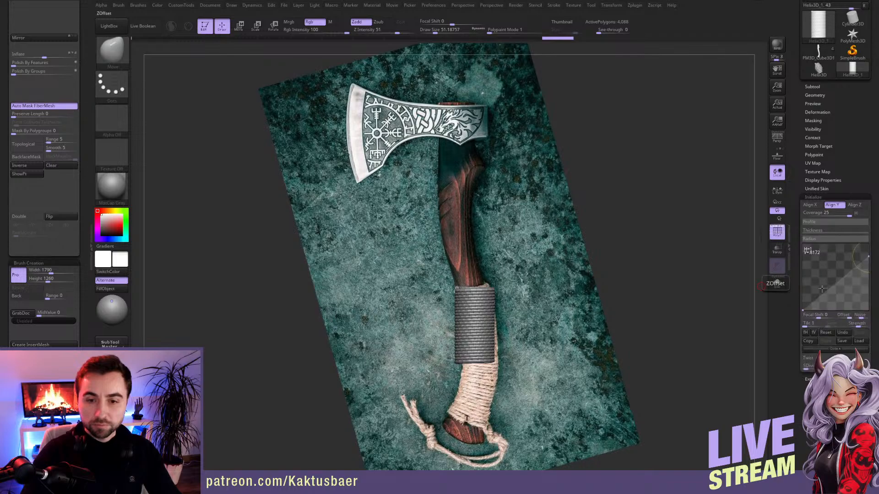
pyautogui.moveTo(803, 311)
pyautogui.mouseDown()
pyautogui.moveTo(803, 282)
pyautogui.moveTo(803, 312)
pyautogui.mouseUp()
pyautogui.moveTo(869, 258)
pyautogui.mouseDown()
pyautogui.moveTo(869, 281)
pyautogui.moveTo(871, 241)
pyautogui.mouseUp()
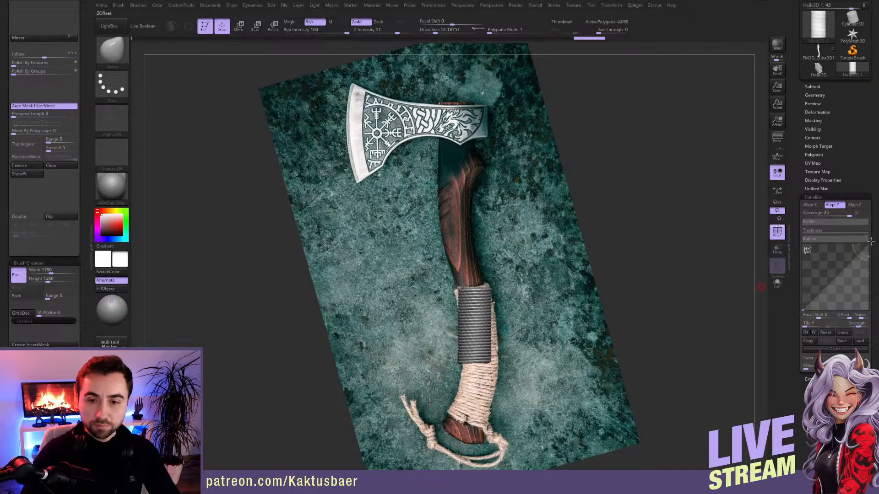
pyautogui.click(835, 349)
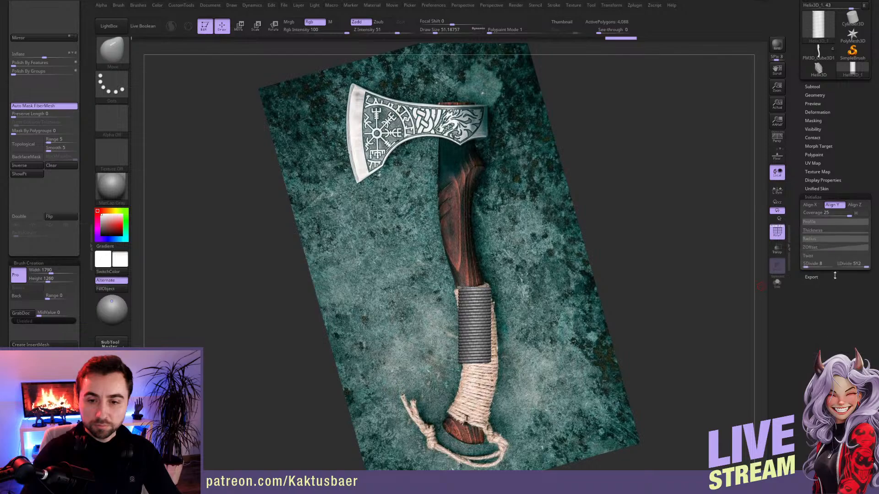
# - Nudge the start point of the helix's Thickness curve and set SDivide to 8
pyautogui.click(815, 256)
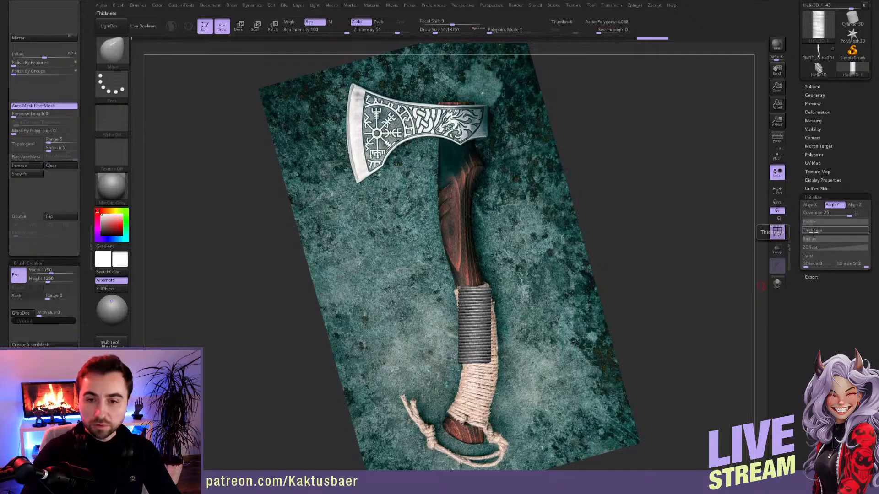
pyautogui.click(812, 230)
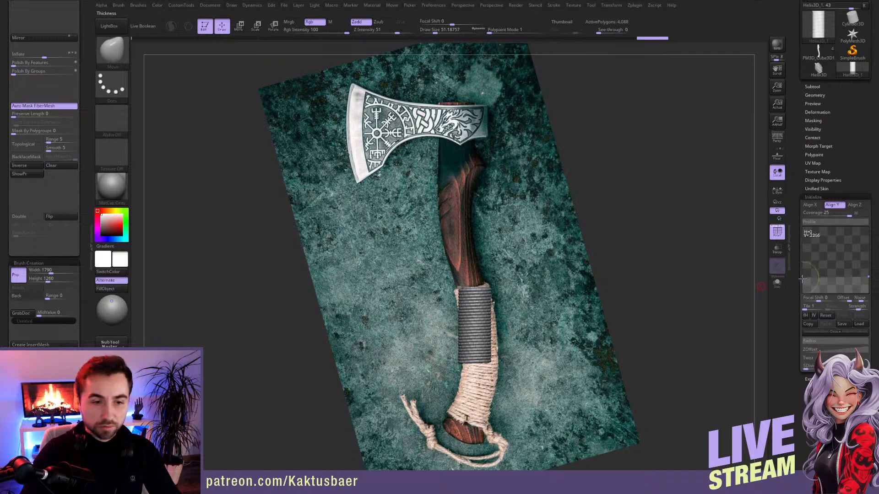
pyautogui.moveTo(802, 278)
pyautogui.mouseDown()
pyautogui.moveTo(800, 226)
pyautogui.moveTo(802, 274)
pyautogui.mouseUp()
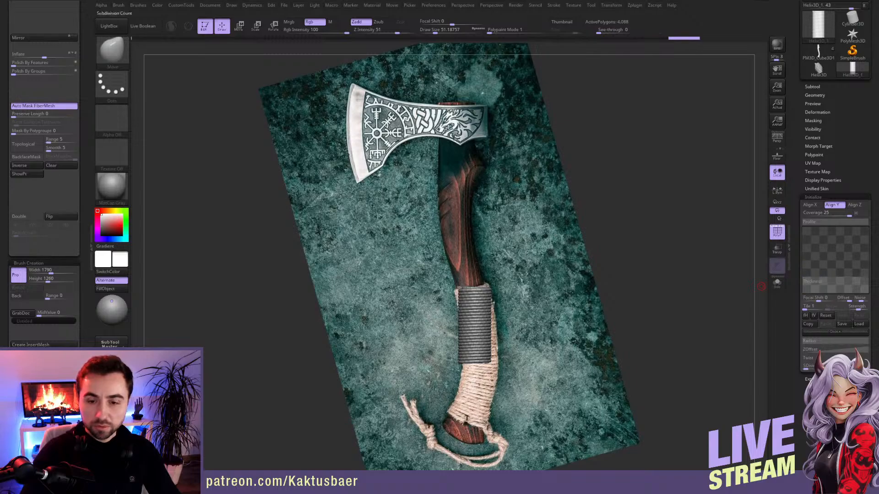
pyautogui.click(833, 333)
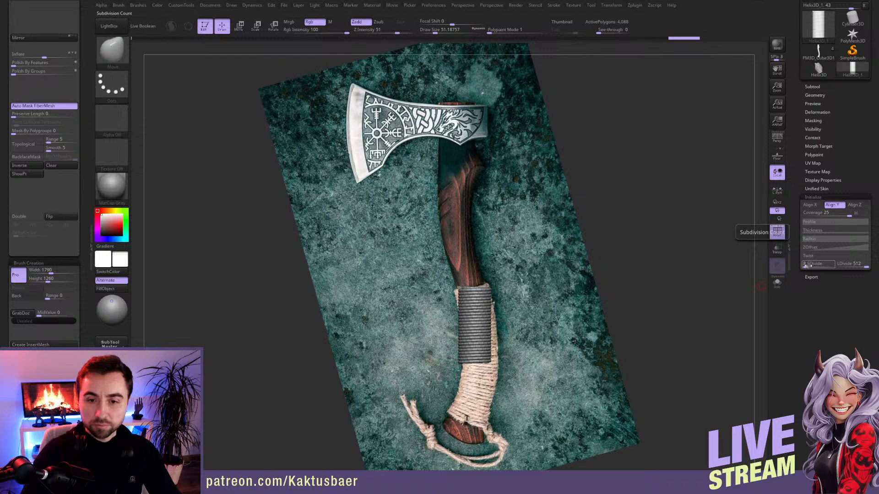
pyautogui.moveTo(807, 265); pyautogui.dragTo(809, 264)
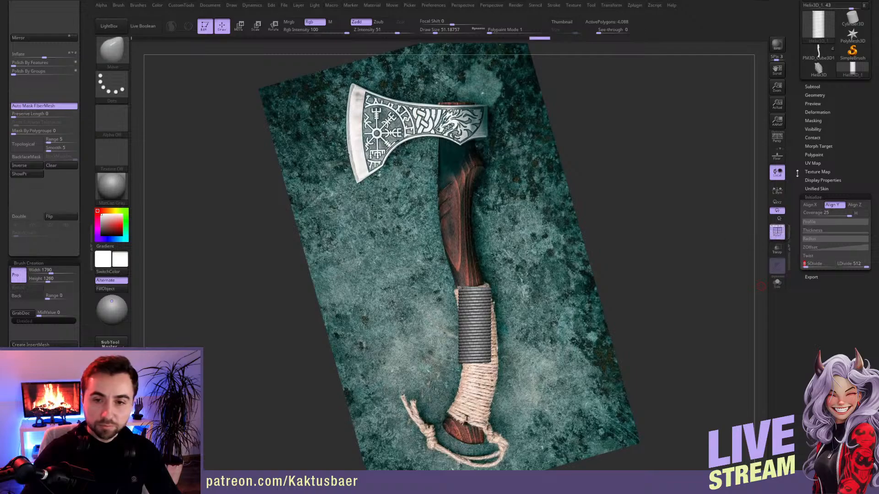
# - Convert the finished helix primitive into an editable PolyMesh3D
pyautogui.moveTo(798, 150); pyautogui.dragTo(793, 266)
pyautogui.click(815, 146)
pyautogui.click(838, 60)
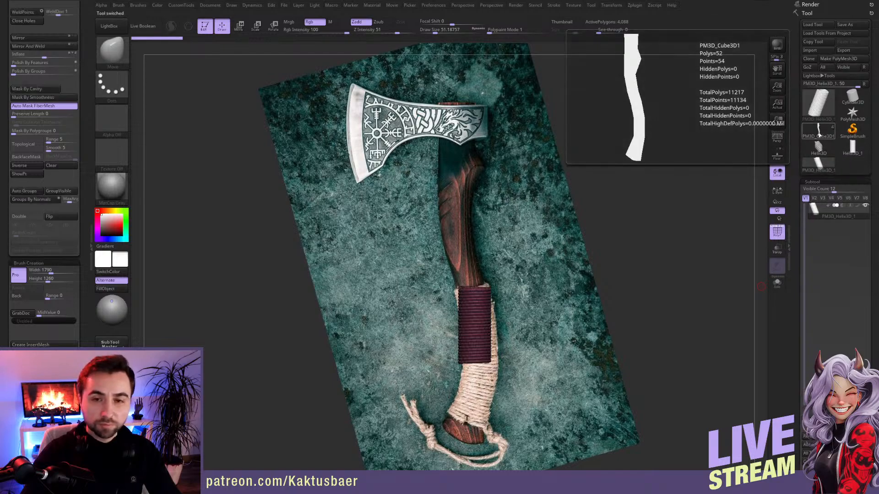
# - Switch back to the PM3D_Cube3D1 axe tool and append the PM3D_Helix3D_1 mesh as a subtool
pyautogui.click(819, 132)
pyautogui.moveTo(791, 322); pyautogui.dragTo(794, 254)
pyautogui.click(851, 260)
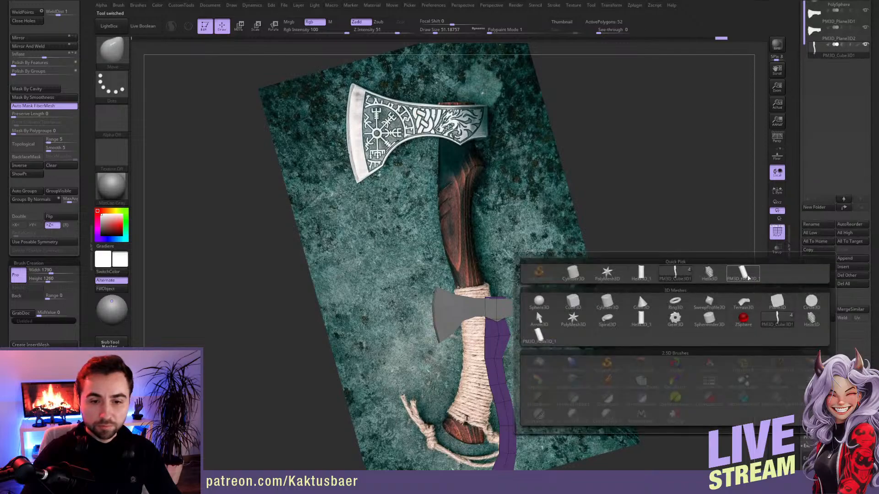
pyautogui.click(743, 273)
# - Move the helix subtool down onto the handle's grip and restore the stored Cust1 view that aligns the axe with the reference
pyautogui.keyDown('ctrl'); pyautogui.moveTo(475, 336); pyautogui.dragTo(486, 281, button='right'); pyautogui.keyUp('ctrl')
pyautogui.keyDown('alt'); pyautogui.click(468, 278); pyautogui.keyUp('alt')
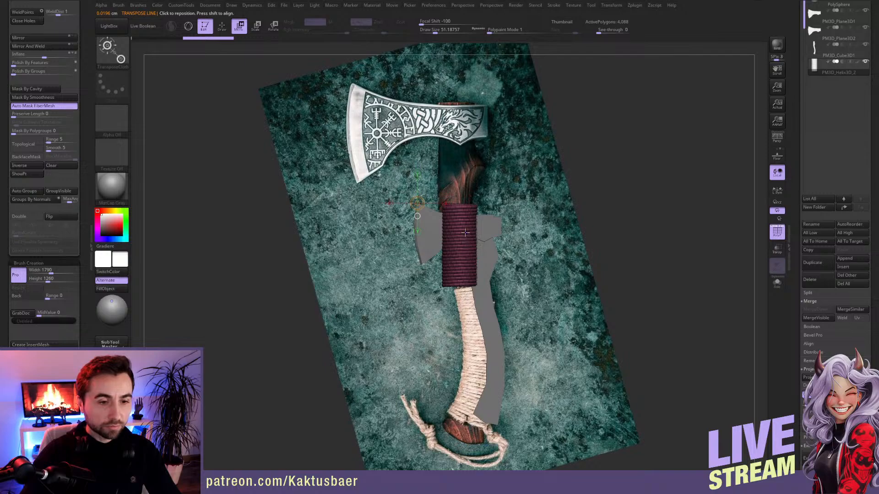
pyautogui.moveTo(465, 232)
pyautogui.keyDown('shift'); pyautogui.mouseDown()
pyautogui.moveTo(466, 200)
pyautogui.moveTo(503, 350)
pyautogui.moveTo(496, 324)
pyautogui.moveTo(499, 331)
pyautogui.mouseUp(); pyautogui.keyUp('shift')
pyautogui.press('q')
pyautogui.scroll(-5, 51, 275)
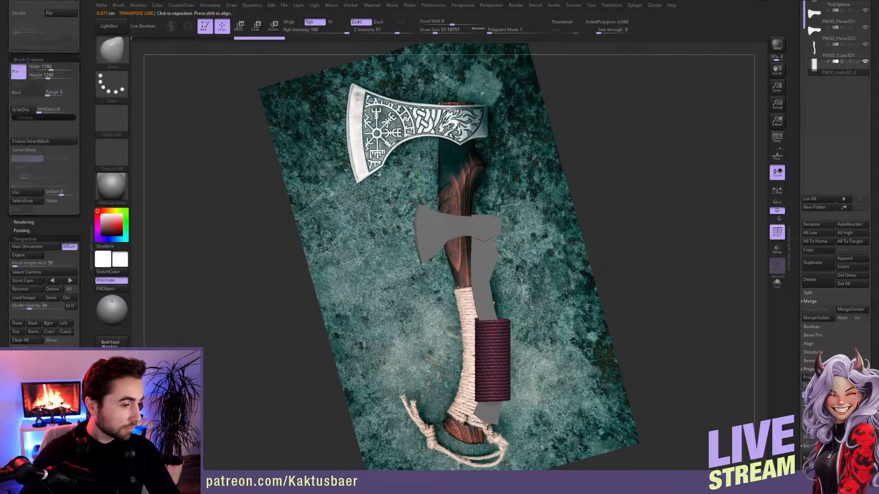
pyautogui.click(50, 329)
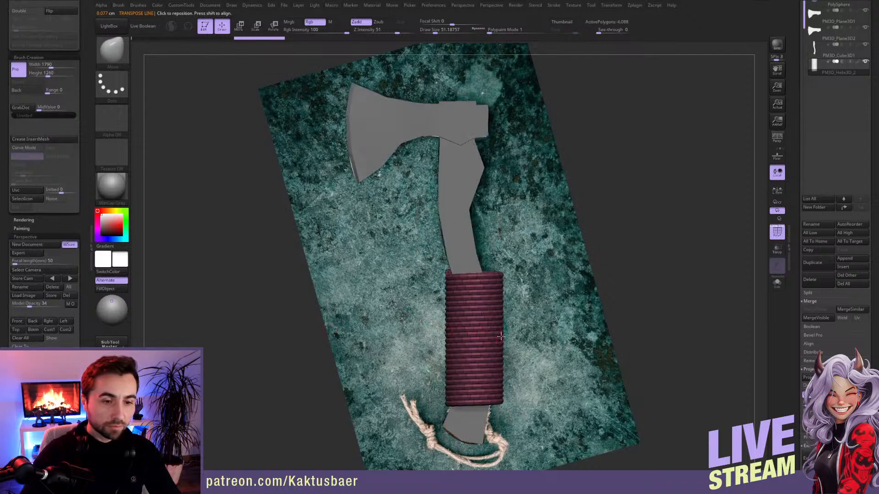
# - Expand the Deformation settings for the helix subtool
pyautogui.scroll(-10, 792, 320)
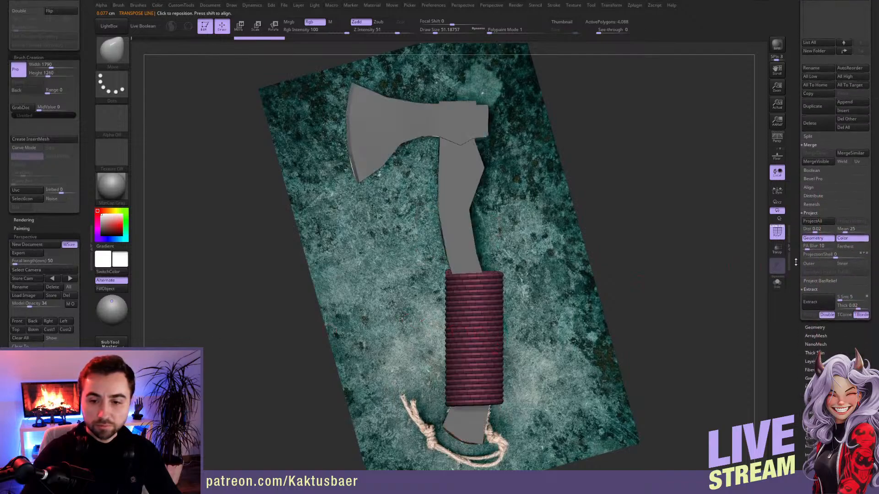
pyautogui.scroll(-2, 797, 244)
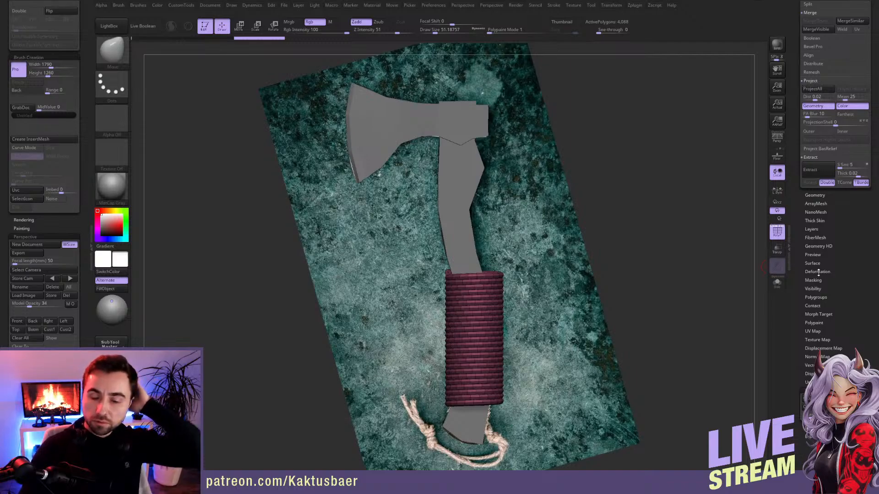
pyautogui.click(817, 272)
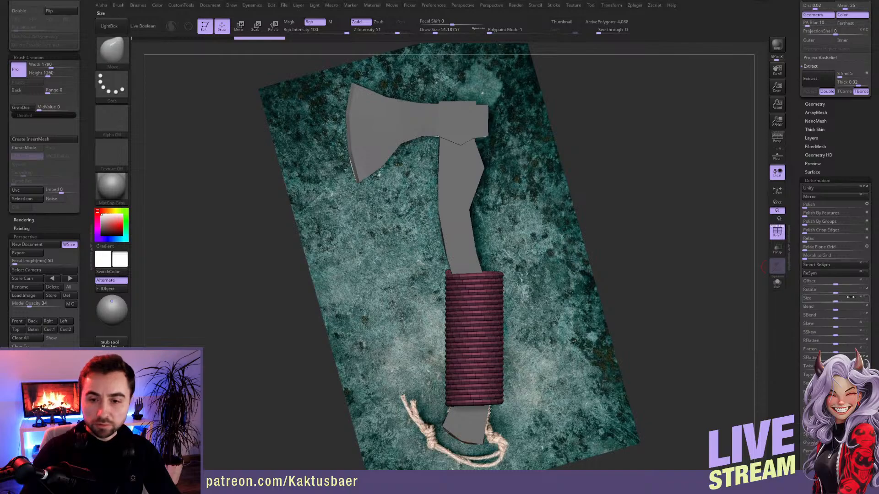
pyautogui.moveTo(837, 300); pyautogui.dragTo(804, 306)
pyautogui.hotkey('ctrl', 'z')
pyautogui.hotkey('ctrl', 'z')
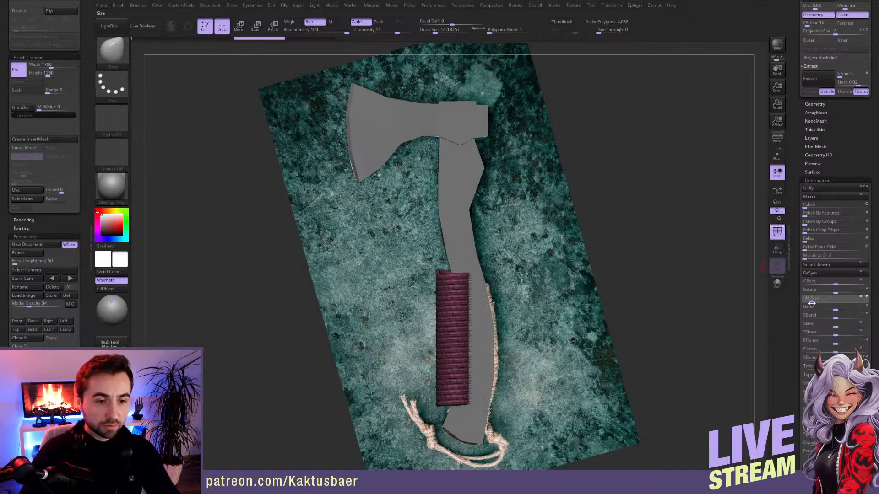
pyautogui.hotkey('ctrl', 'z')
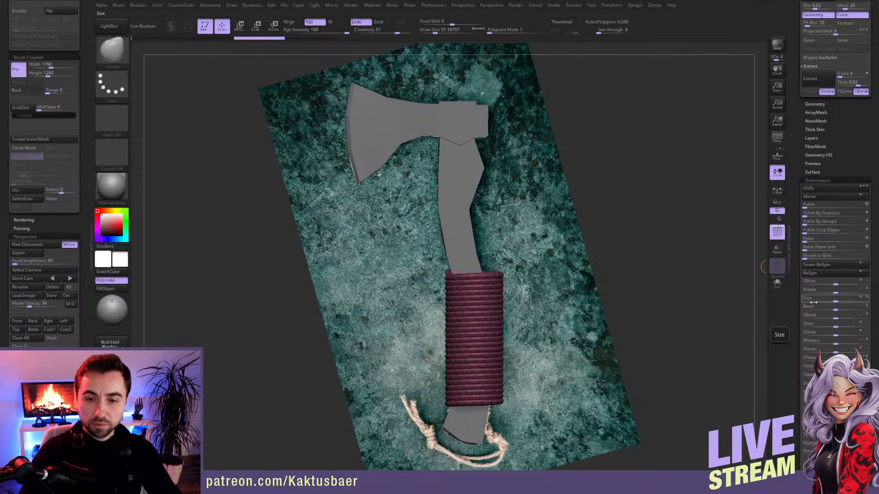
# - Narrow the helix's width with the Size deformation and restore the stored view that aligns the axe with the reference
pyautogui.moveTo(737, 288); pyautogui.dragTo(781, 323)
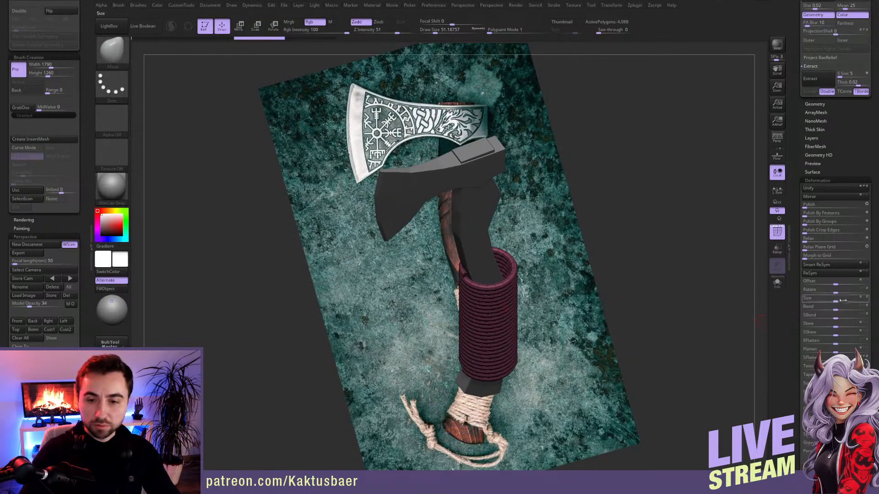
pyautogui.moveTo(837, 301); pyautogui.dragTo(804, 307)
pyautogui.moveTo(508, 332)
pyautogui.mouseDown()
pyautogui.moveTo(490, 314)
pyautogui.moveTo(475, 250)
pyautogui.moveTo(488, 281)
pyautogui.mouseUp()
pyautogui.press('w')
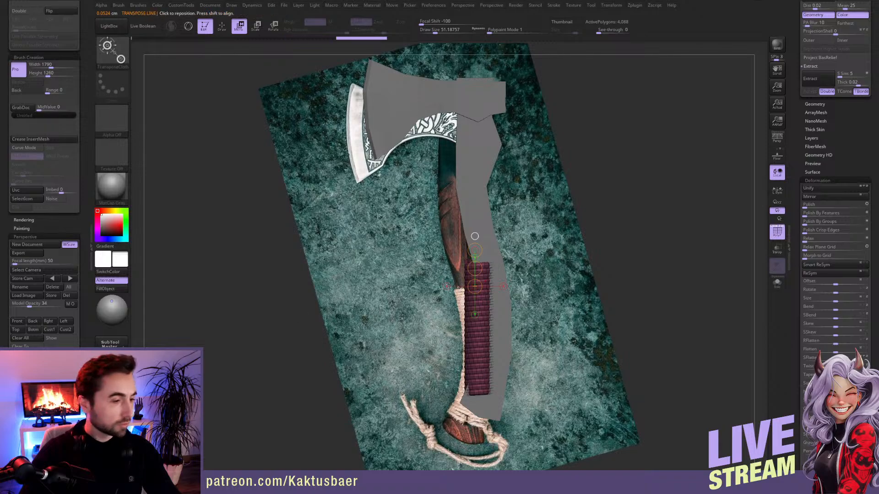
pyautogui.click(51, 337)
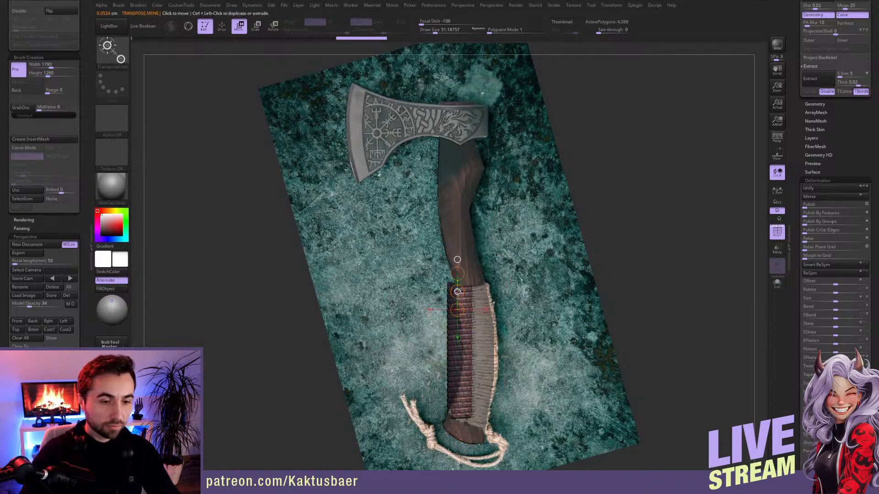
# - Try to center the helix on the grip and bend it along the grip's curve with an enlarged Move brush
pyautogui.moveTo(457, 291); pyautogui.dragTo(470, 292)
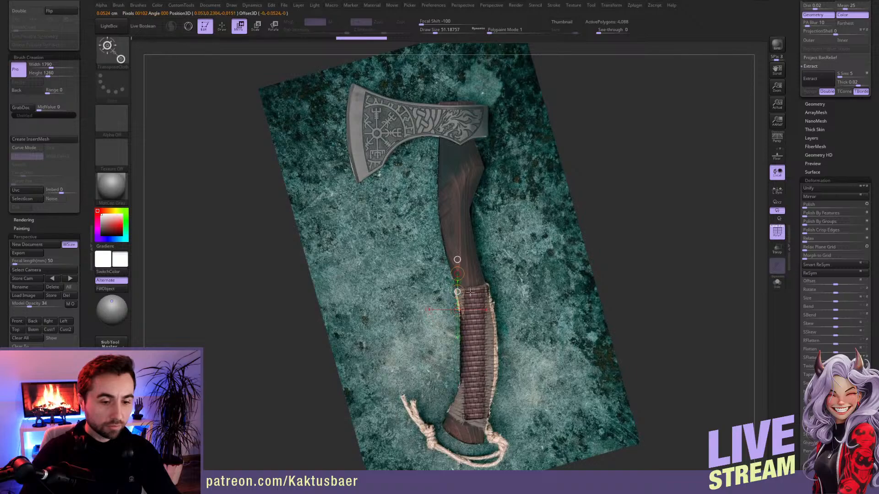
pyautogui.press('q')
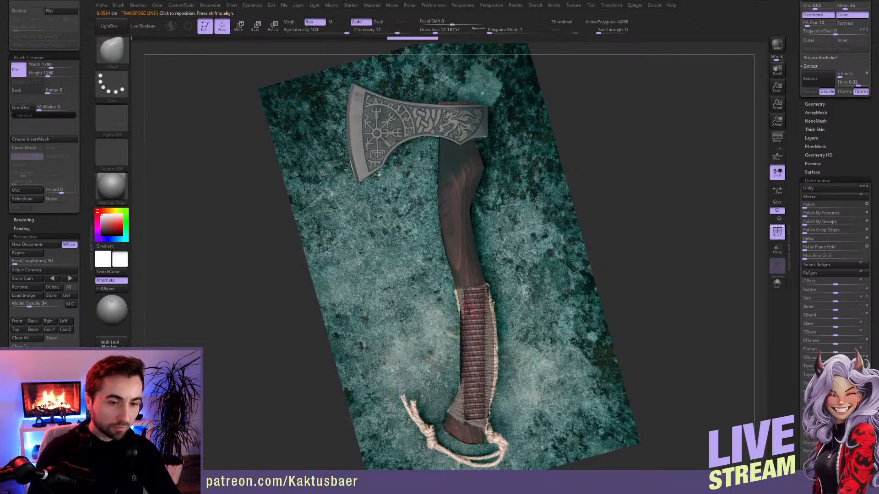
pyautogui.press('s')
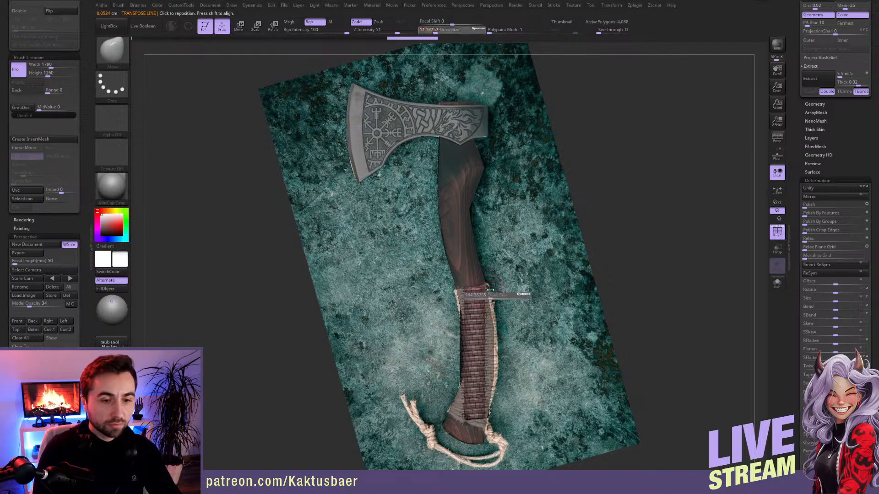
pyautogui.press('s')
pyautogui.click(491, 292)
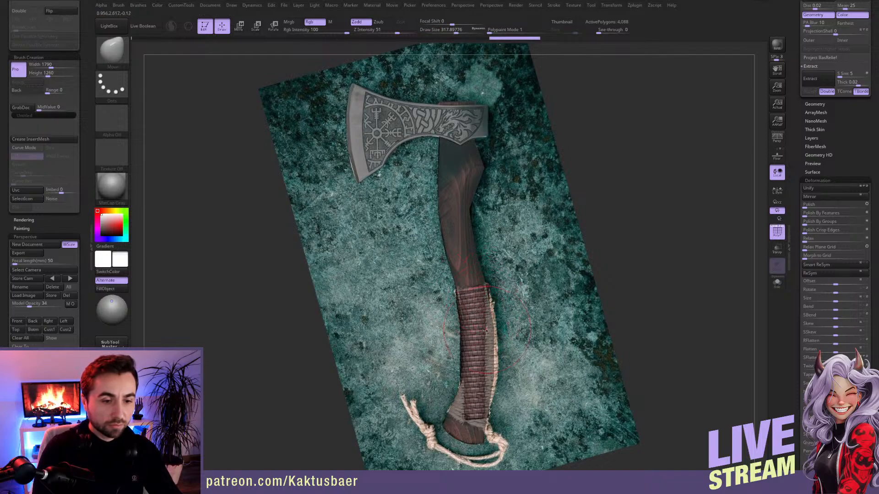
pyautogui.press('ctrl')
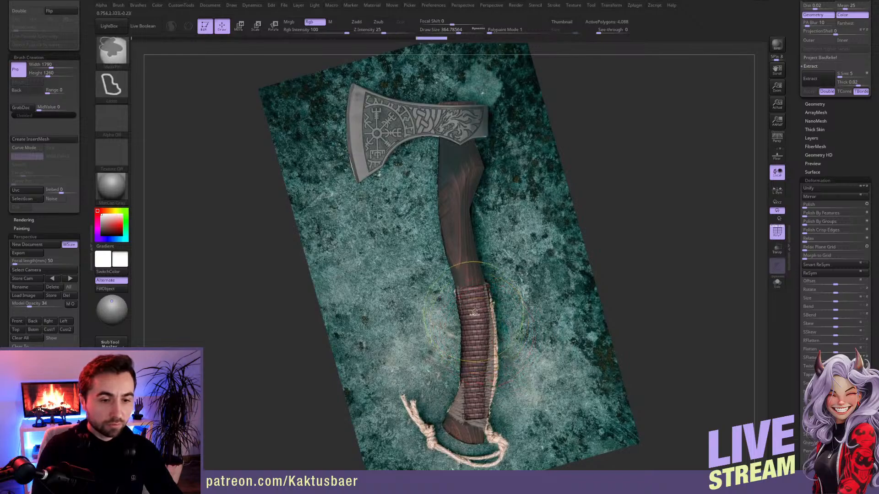
pyautogui.hotkey('ctrl', 'z')
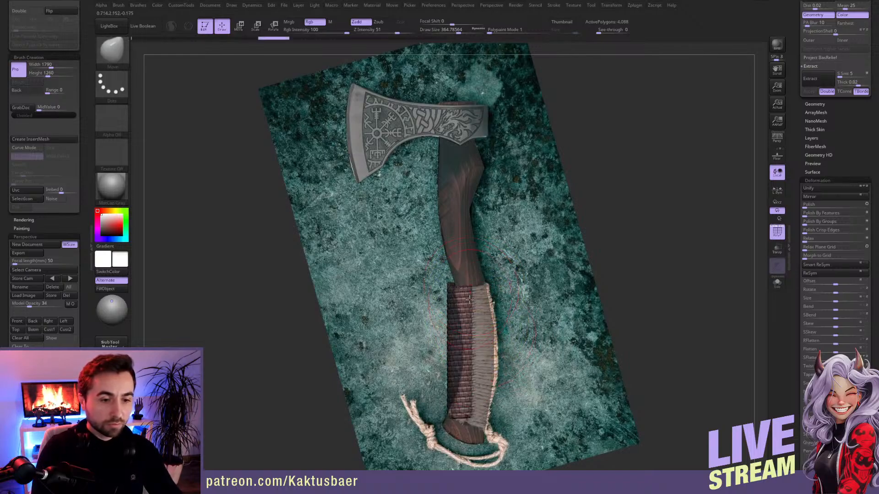
# - Move the narrowed helix sideways over the rope-wrapped grip in the reference
pyautogui.press('w')
pyautogui.press('q')
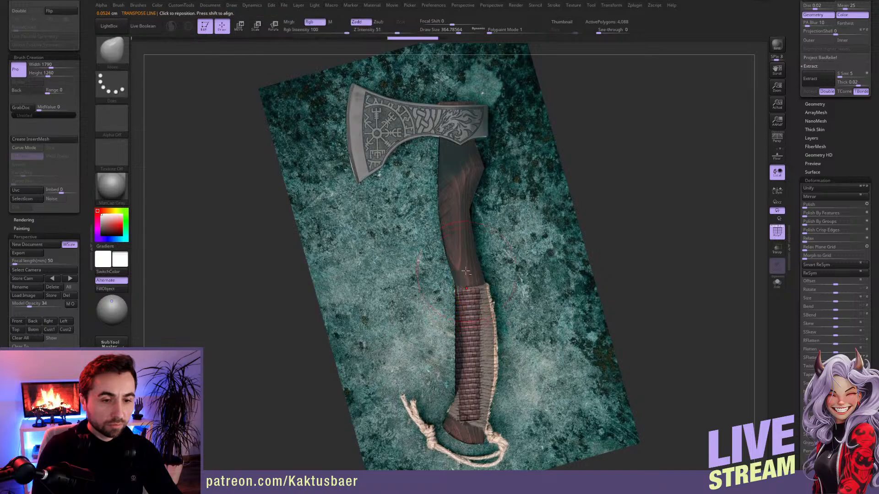
# - Select the PM3D_Cube3D1 handle subtool, show its polyframe and duplicate it
pyautogui.keyDown('alt'); pyautogui.click(500, 271); pyautogui.keyUp('alt')
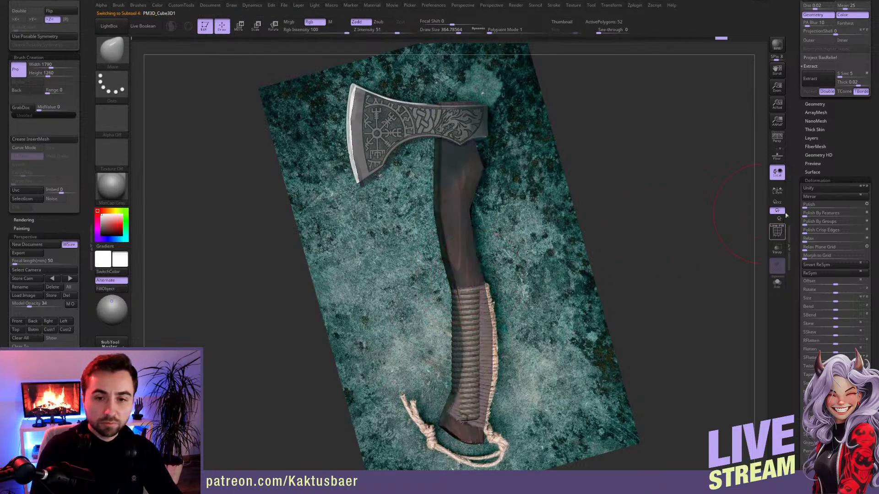
pyautogui.scroll(3, 805, 229)
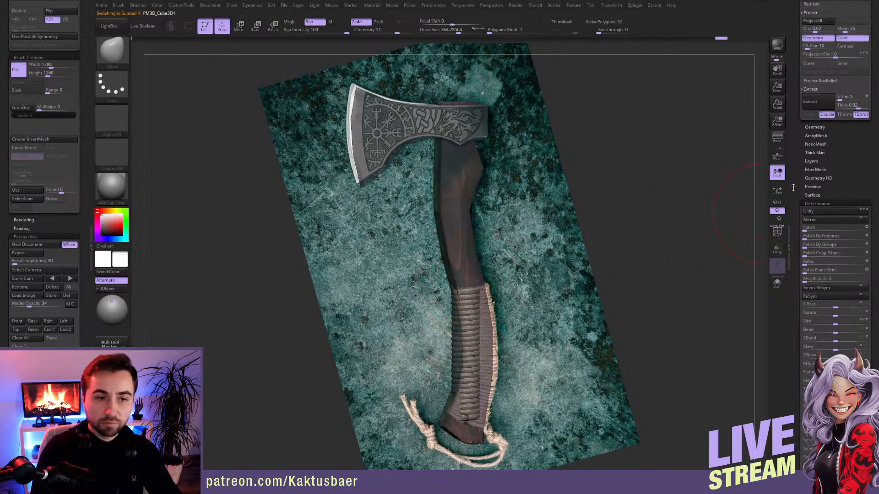
pyautogui.click(778, 232)
pyautogui.scroll(10, 797, 189)
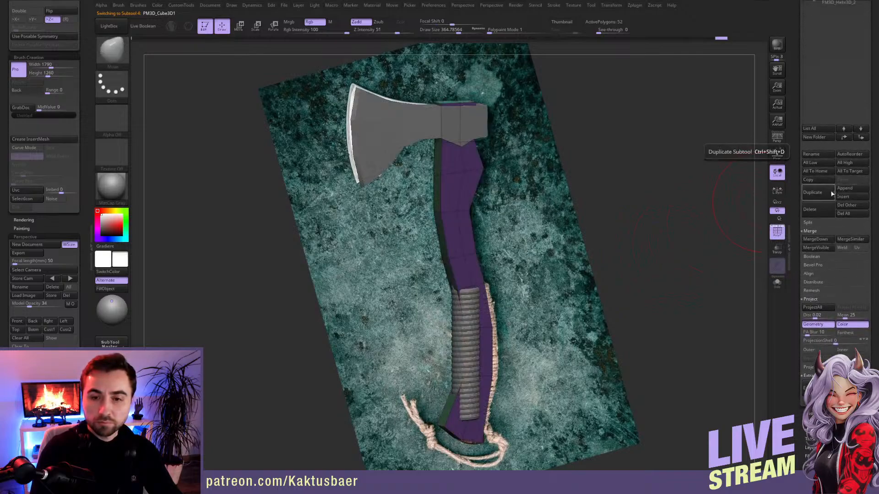
pyautogui.click(814, 194)
pyautogui.scroll(6, 801, 215)
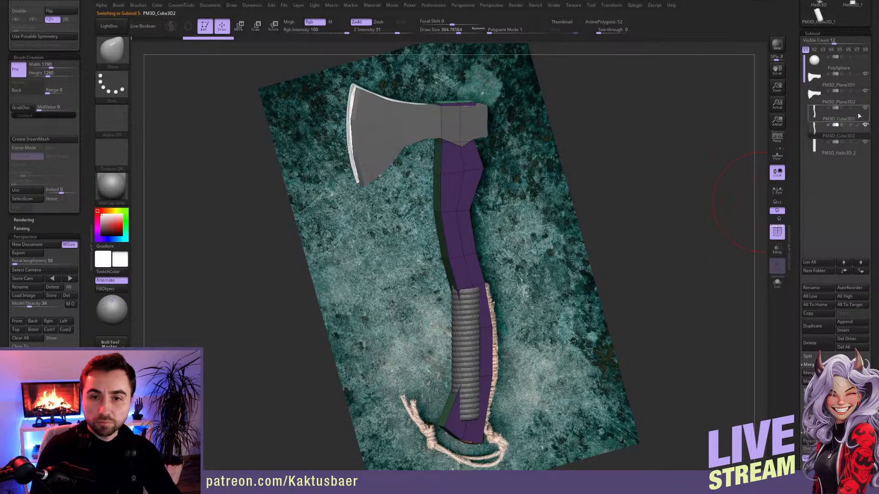
# - Try subdividing the duplicated handle three times to check how it smooths
pyautogui.hotkey('ctrl', 'd')
pyautogui.hotkey('ctrl', 'd')
pyautogui.hotkey('ctrl', 'd')
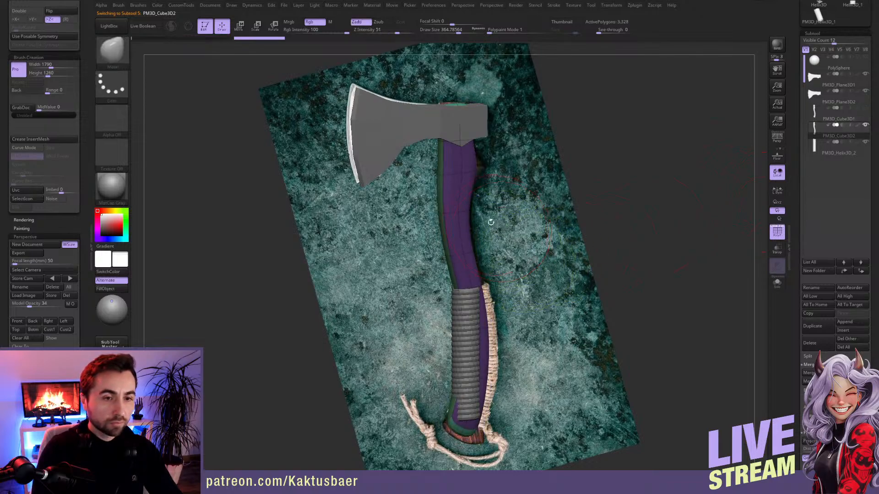
pyautogui.moveTo(458, 162)
pyautogui.keyDown('alt'); pyautogui.mouseDown(button='right')
pyautogui.moveTo(468, 198)
pyautogui.moveTo(465, 174)
pyautogui.mouseUp(button='right'); pyautogui.keyUp('alt')
pyautogui.hotkey('ctrl', 'z')
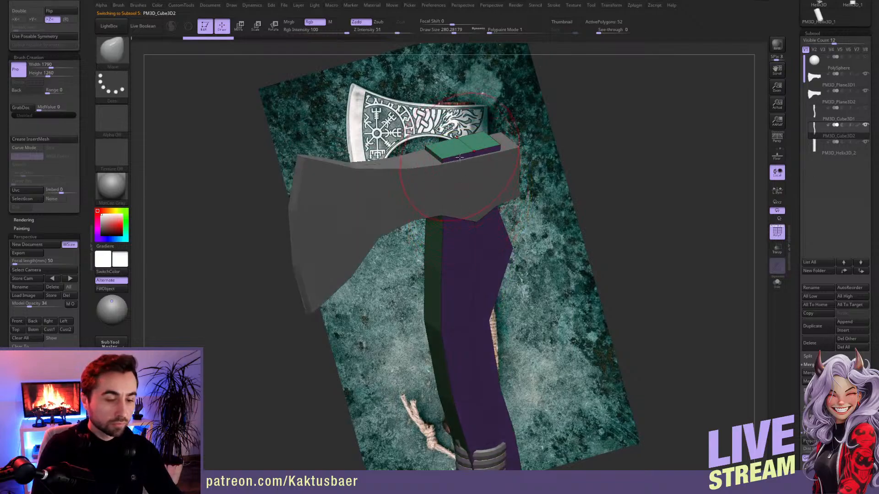
# - Crease the edge loops around the handle's top end with ZModeler's Crease EdgeLoop Complete and preview the handle with dynamic subdivision
pyautogui.press('b')
pyautogui.click(475, 415)
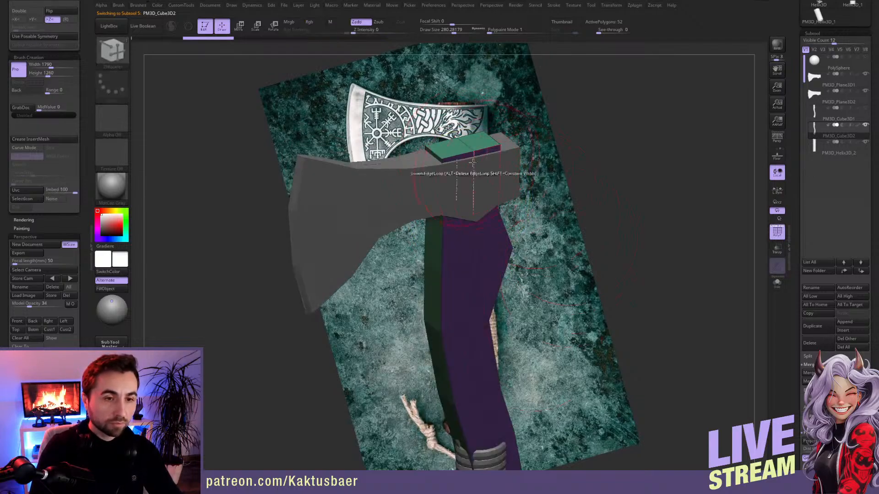
pyautogui.press('space')
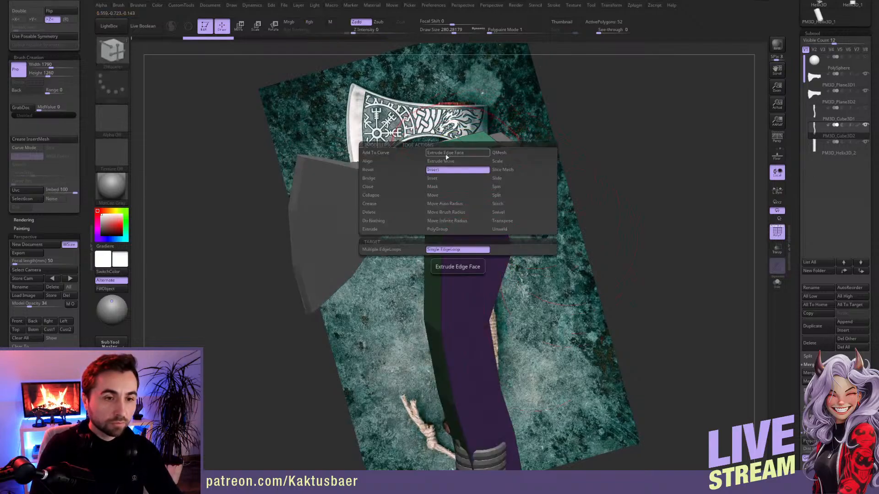
pyautogui.click(380, 204)
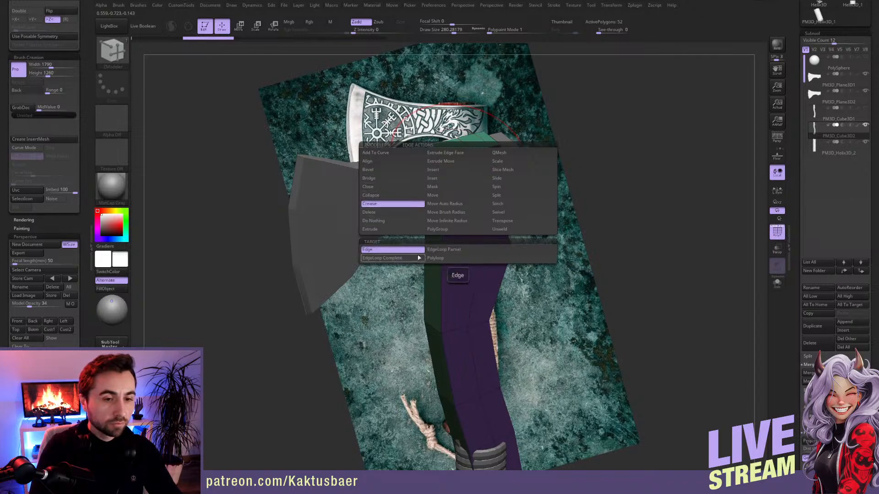
pyautogui.click(383, 258)
pyautogui.click(439, 156)
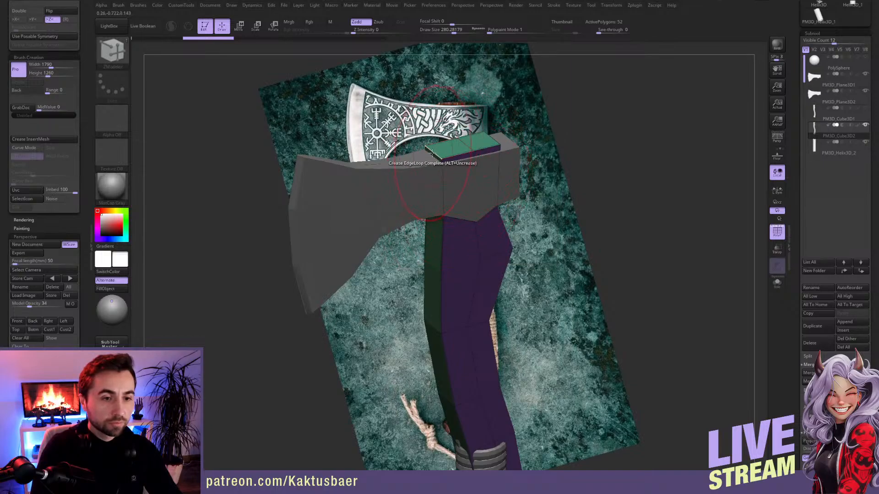
pyautogui.click(434, 155)
pyautogui.press('d')
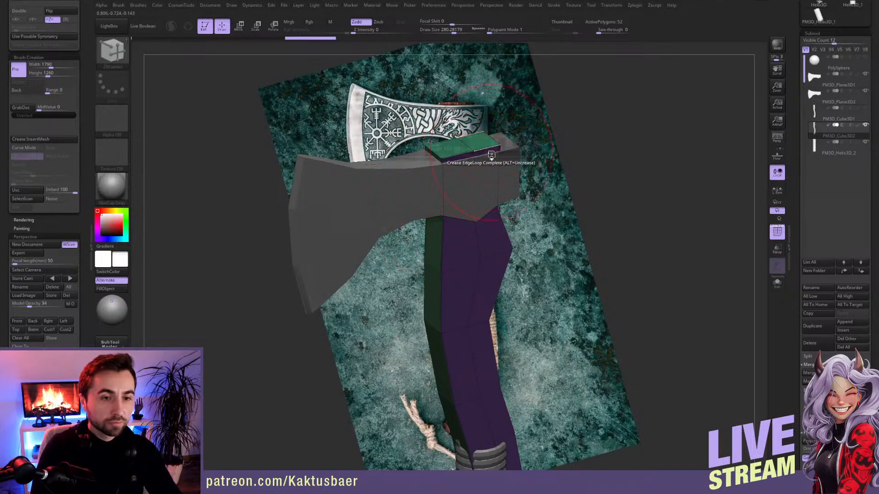
pyautogui.click(465, 154)
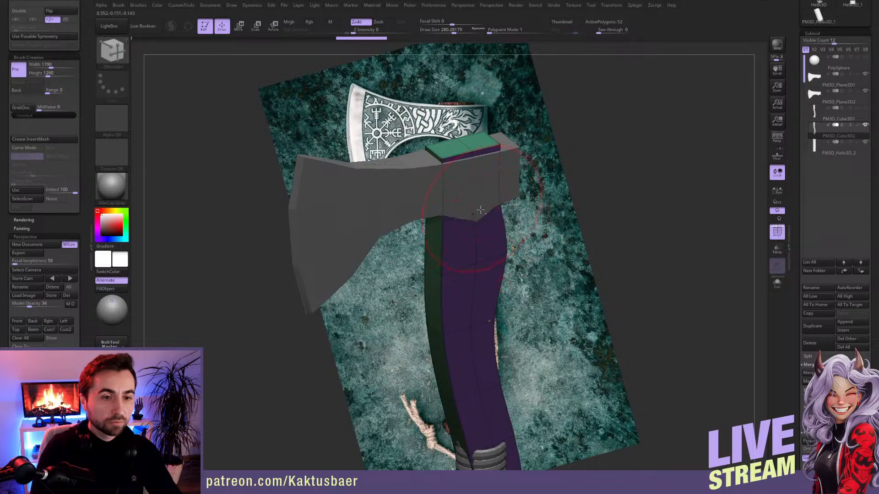
# - Set the ZModeler Crease target to EdgeLoop Partial and uncrease the lengthwise edges at the handle's front and back
pyautogui.keyDown('alt'); pyautogui.moveTo(464, 170); pyautogui.dragTo(435, 224, button='right'); pyautogui.keyUp('alt')
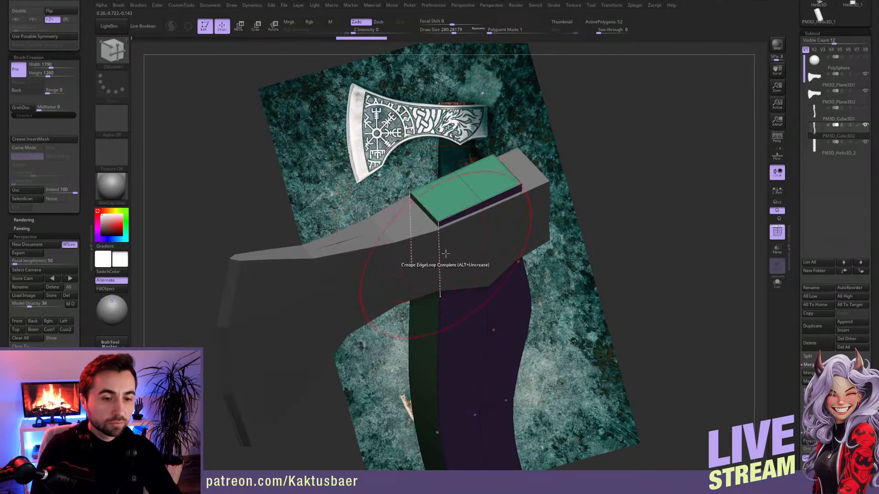
pyautogui.press('space')
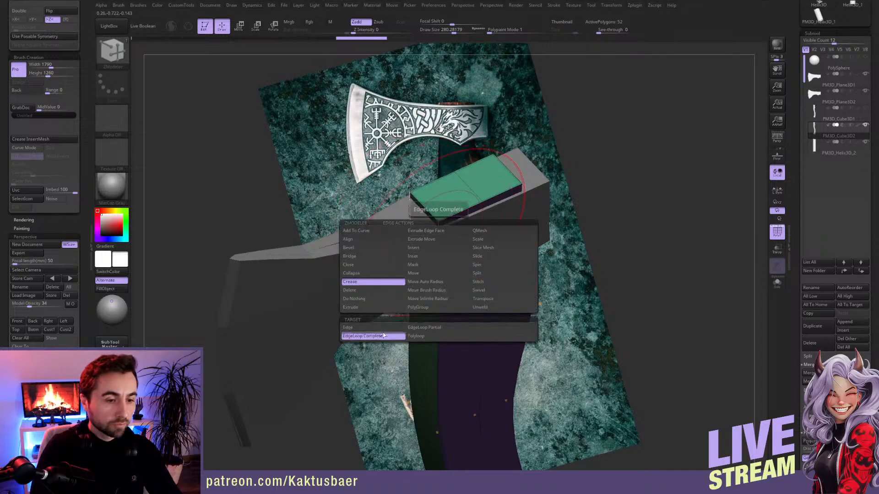
pyautogui.click(423, 328)
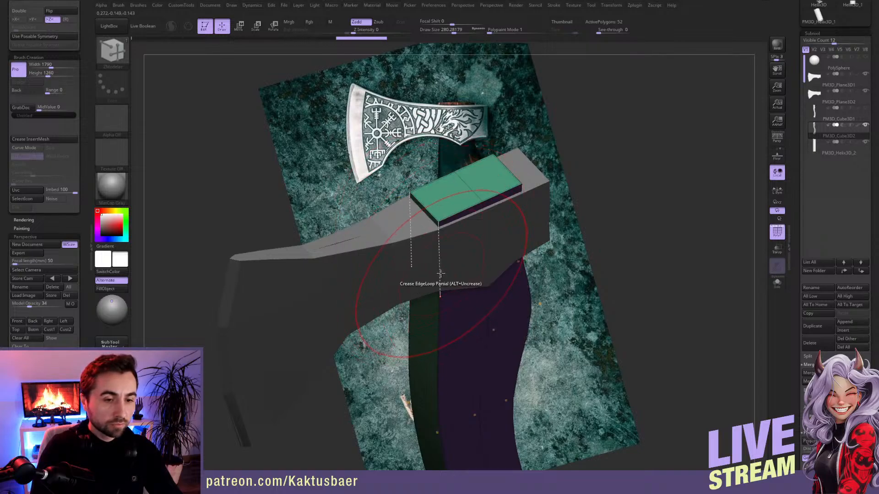
pyautogui.keyDown('alt'); pyautogui.click(440, 280); pyautogui.keyUp('alt')
pyautogui.keyDown('alt'); pyautogui.click(444, 312); pyautogui.keyUp('alt')
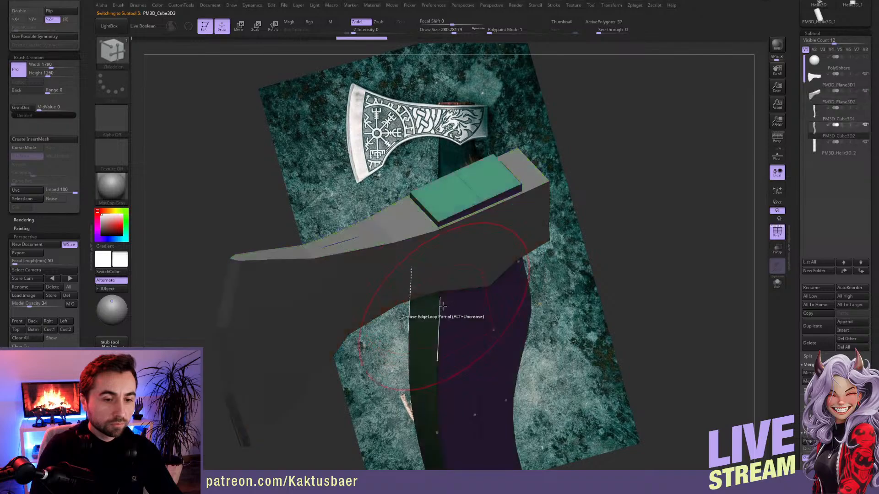
pyautogui.moveTo(460, 289); pyautogui.dragTo(428, 287, button='right')
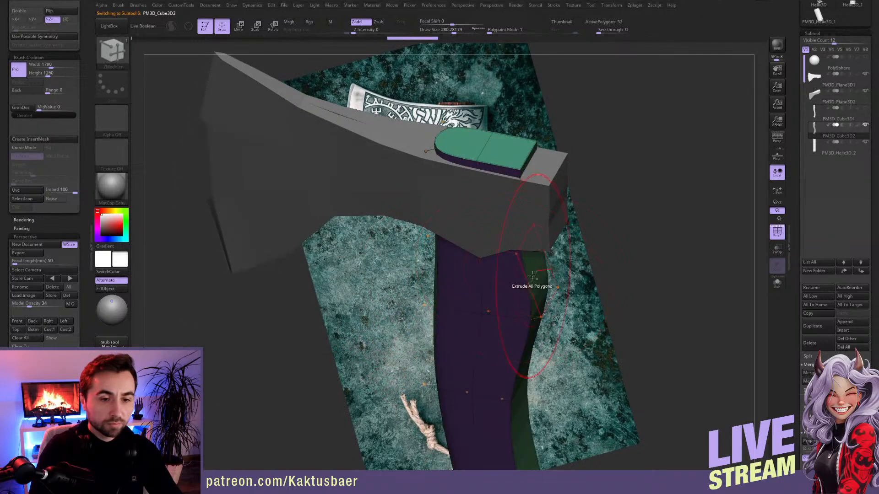
pyautogui.keyDown('alt'); pyautogui.click(530, 277); pyautogui.keyUp('alt')
# - Insert an edge loop near the handle's bottom end and restore the stored view aligned with the reference
pyautogui.moveTo(526, 314); pyautogui.dragTo(508, 74, button='right')
pyautogui.keyDown('ctrl'); pyautogui.moveTo(507, 73); pyautogui.dragTo(544, 65, button='right'); pyautogui.keyUp('ctrl')
pyautogui.moveTo(493, 261); pyautogui.dragTo(486, 257, button='right')
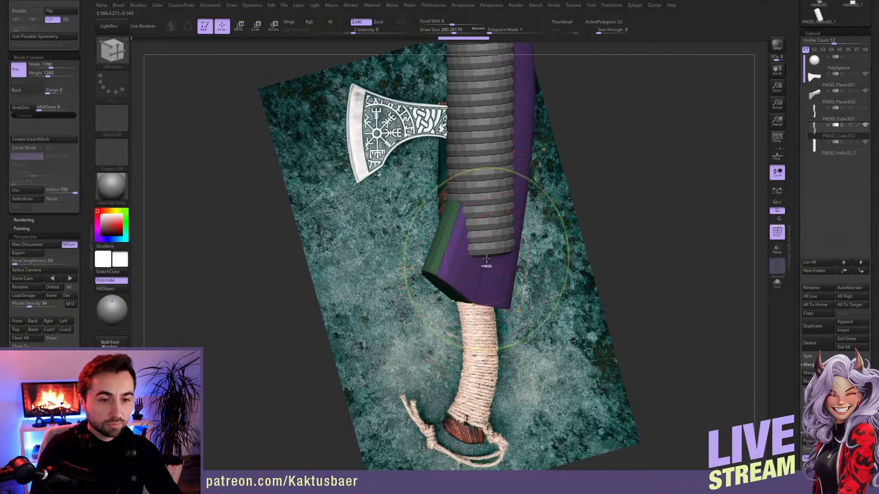
pyautogui.press('space')
pyautogui.click(469, 271)
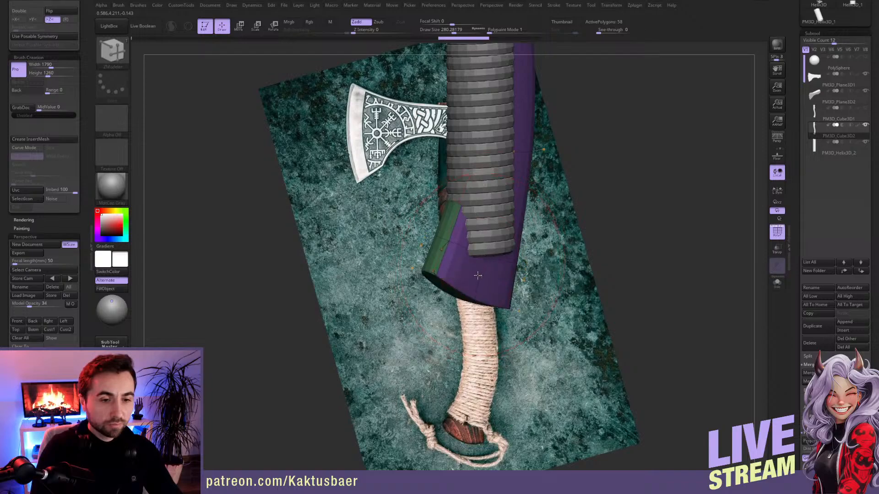
pyautogui.click(64, 331)
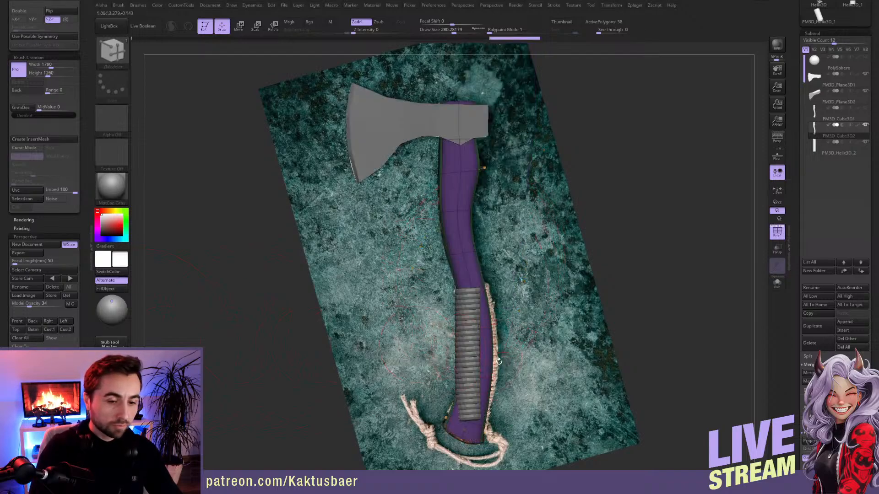
# - Isolate the handle, turn off its dynamic subdivision preview, and set the ZModeler edge action to Slide with target EdgeLoop Complete
pyautogui.hotkey('alt', 's')
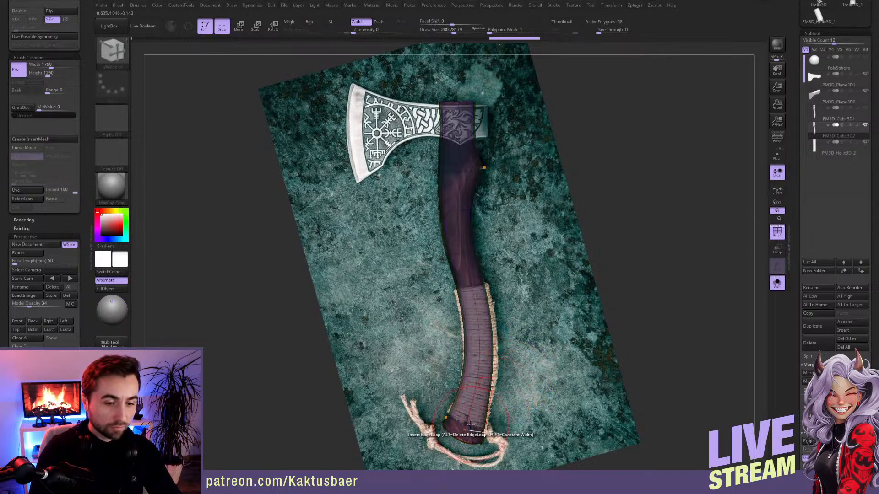
pyautogui.hotkey('shift', 'd')
pyautogui.press('space')
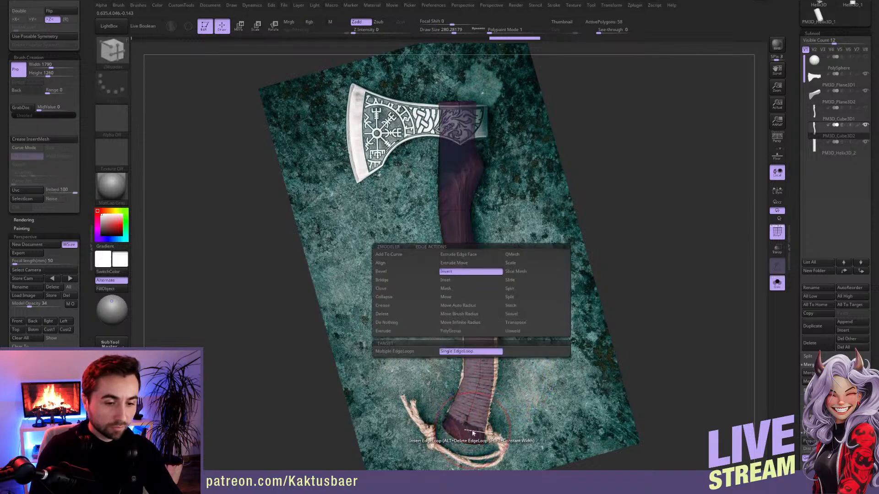
pyautogui.click(524, 280)
pyautogui.click(454, 352)
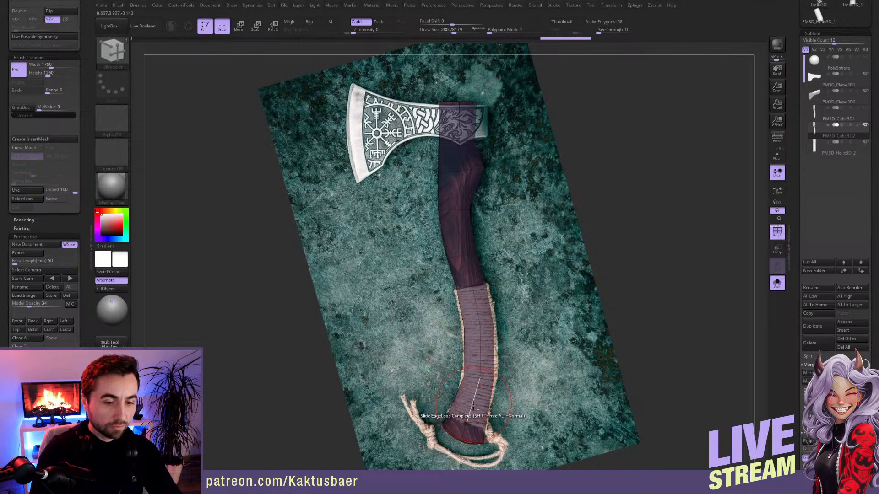
pyautogui.keyDown('alt'); pyautogui.moveTo(473, 407); pyautogui.dragTo(506, 343, button='right'); pyautogui.keyUp('alt')
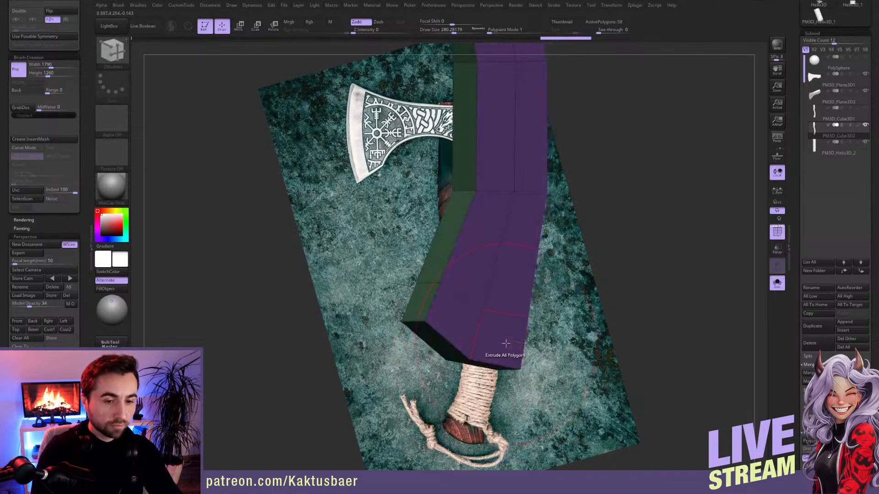
# - Set the ZModeler point action to Stitch Two Points and try stitching points near the handle's bottom end with a smaller draw size
pyautogui.press('space')
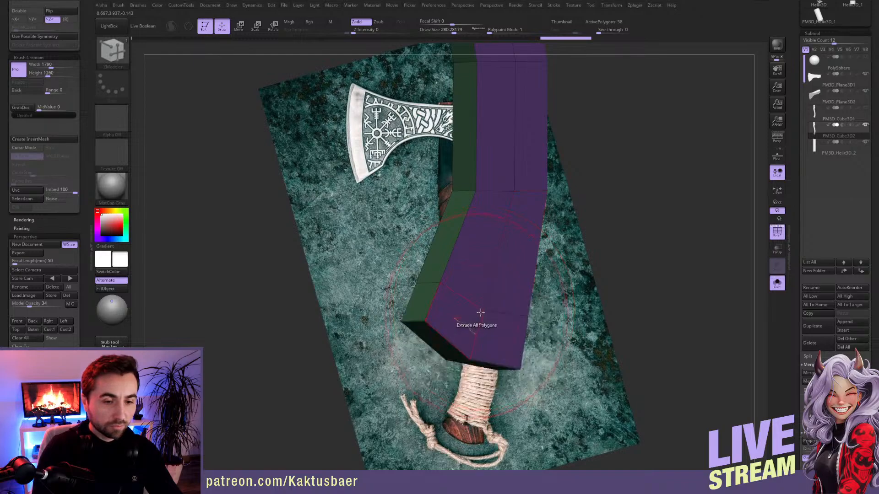
pyautogui.press('space')
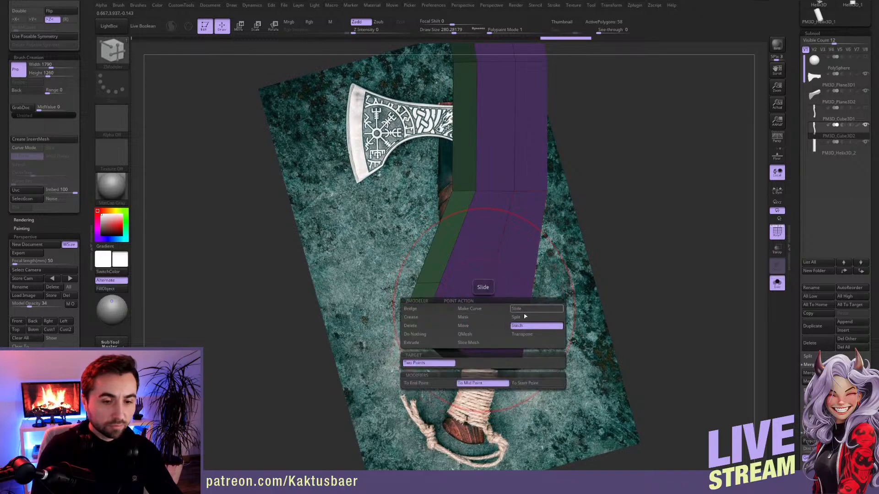
pyautogui.click(430, 310)
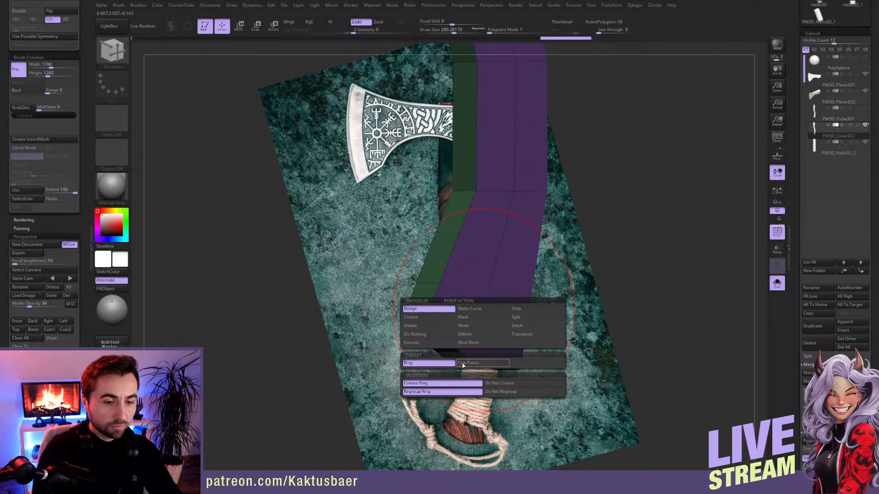
pyautogui.click(472, 318)
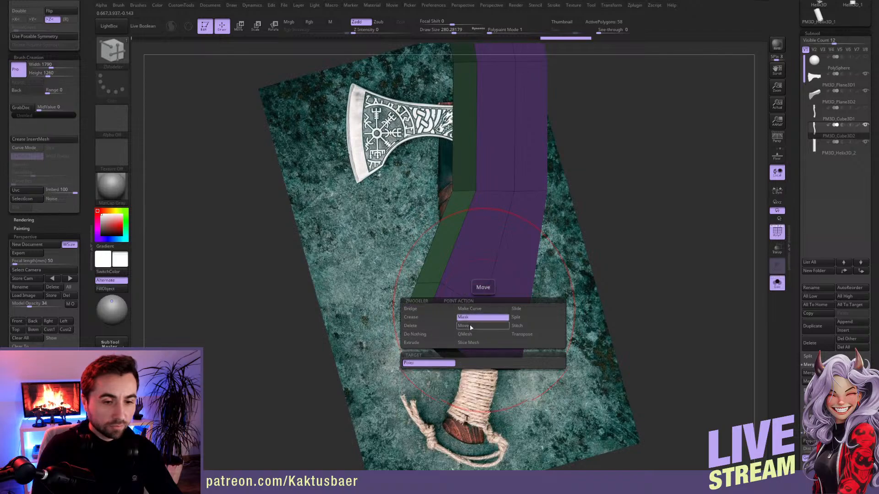
pyautogui.click(526, 326)
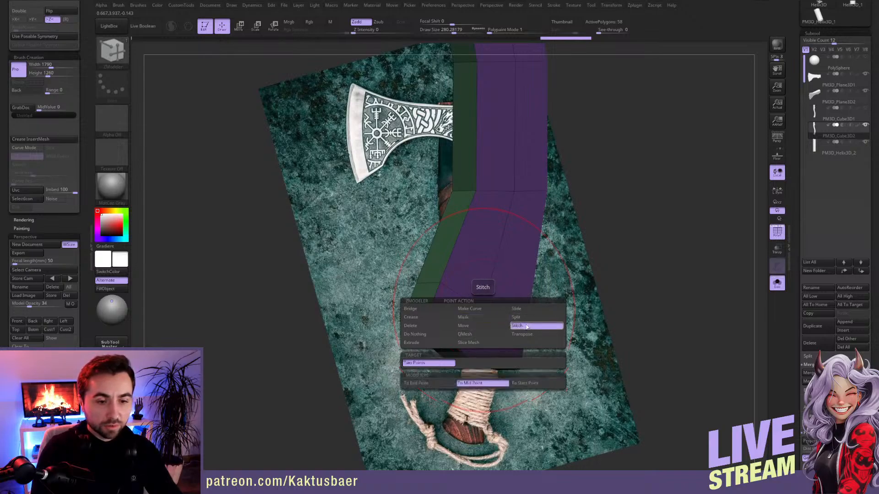
pyautogui.moveTo(489, 319); pyautogui.dragTo(489, 326, button='right')
pyautogui.click(485, 321)
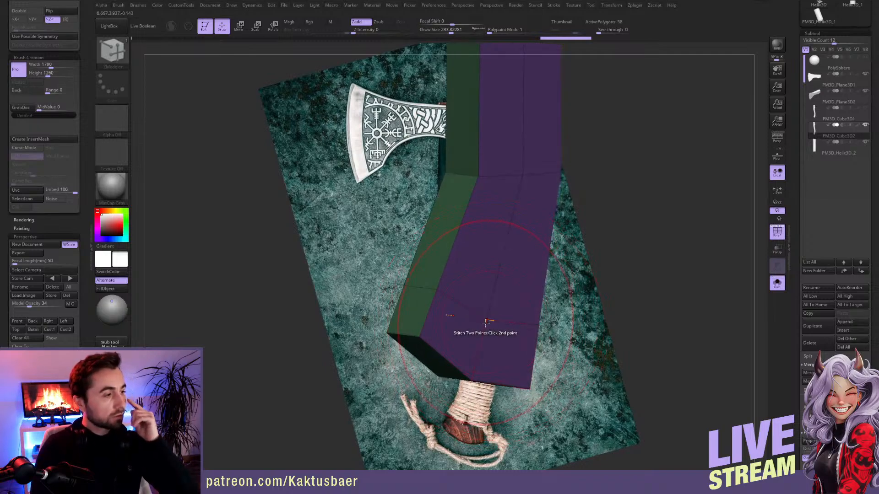
pyautogui.click(485, 321)
pyautogui.press('s')
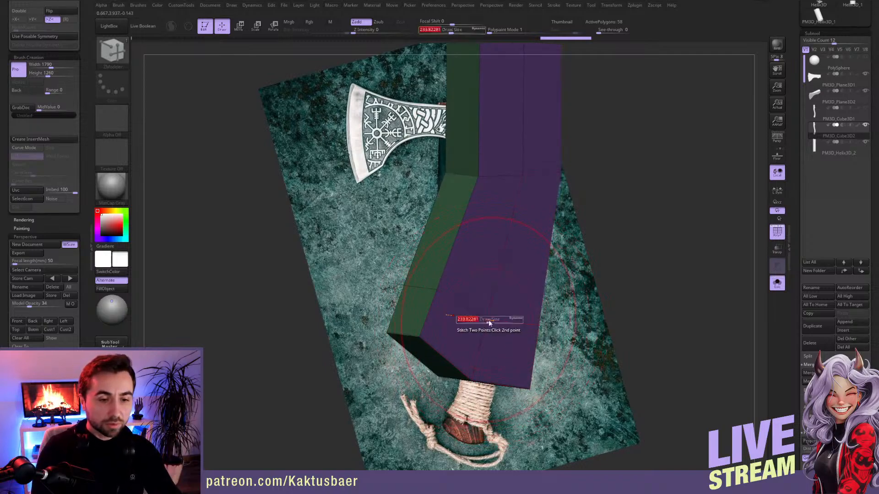
pyautogui.moveTo(488, 320); pyautogui.dragTo(481, 320)
pyautogui.press('[')
pyautogui.click(486, 320)
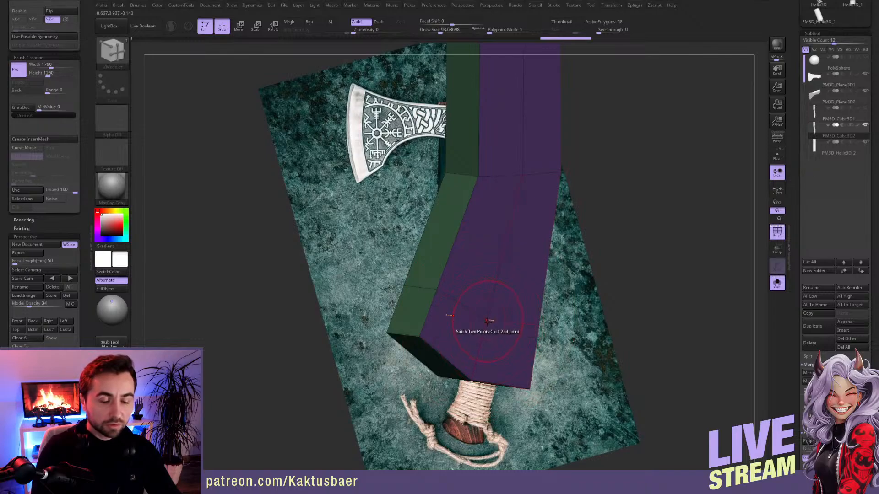
pyautogui.click(488, 323)
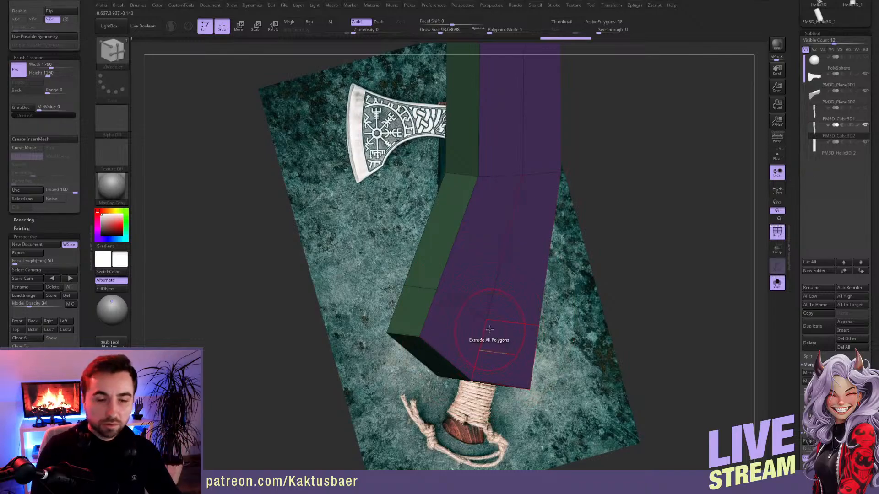
pyautogui.press('space')
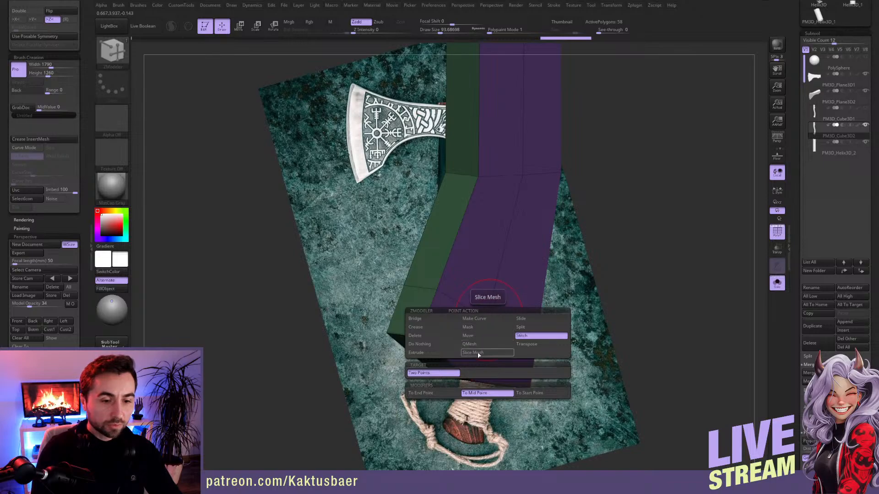
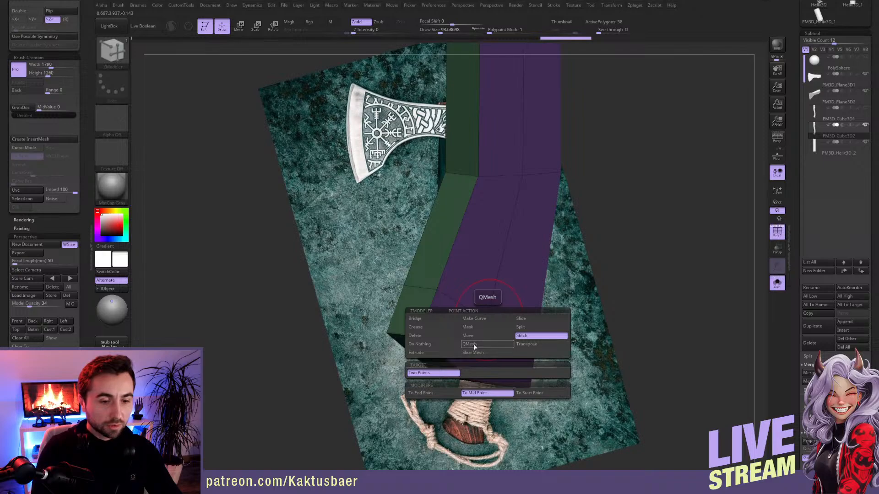
pyautogui.keyDown('ctrl'); pyautogui.moveTo(495, 340); pyautogui.dragTo(492, 326, button='right'); pyautogui.keyUp('ctrl')
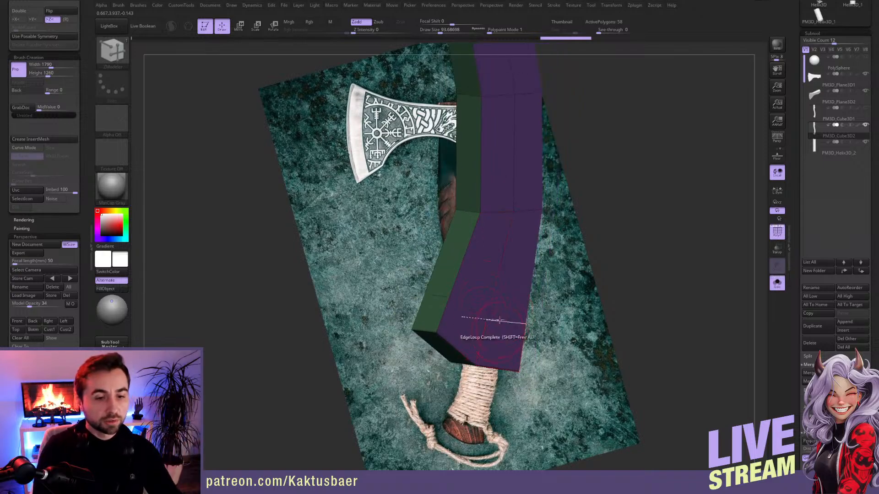
pyautogui.keyDown('ctrl'); pyautogui.moveTo(494, 322); pyautogui.dragTo(495, 350, button='right'); pyautogui.keyUp('ctrl')
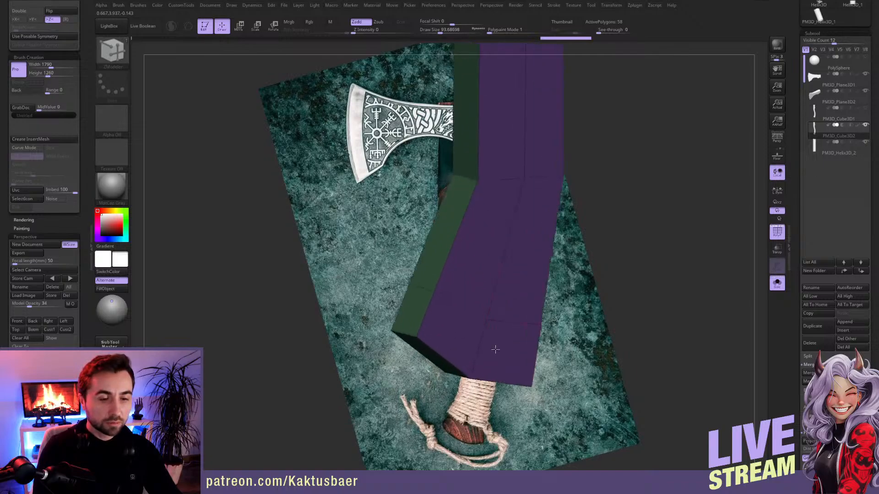
pyautogui.press('space')
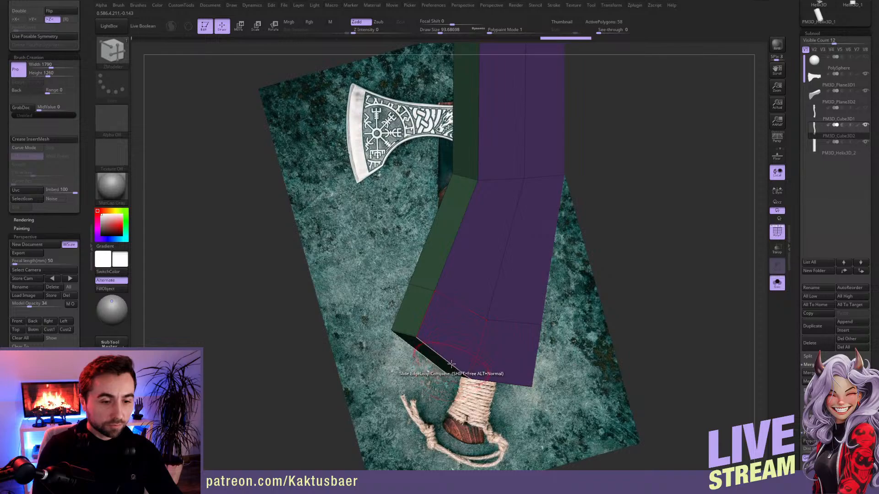
pyautogui.press('ctrl')
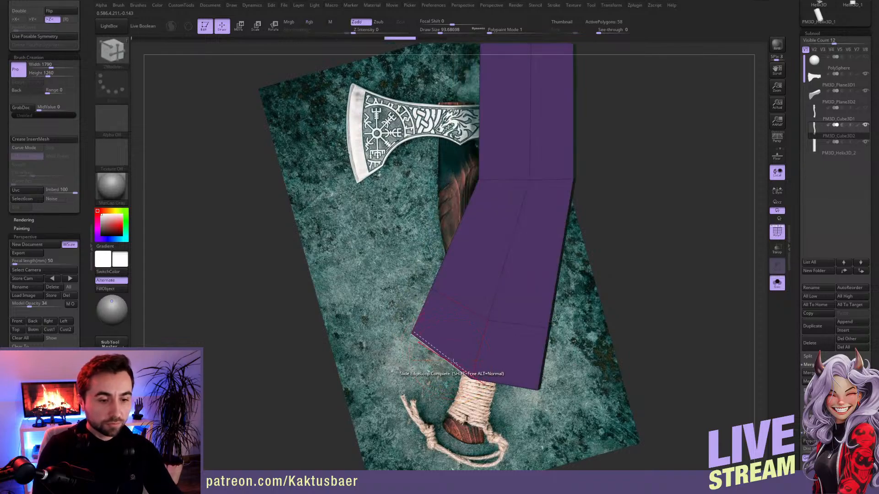
# - Set the ZModeler edge action to Insert and add lengthwise loops beside the handle's centre line plus crosswise loops near its bottom end
pyautogui.press('space')
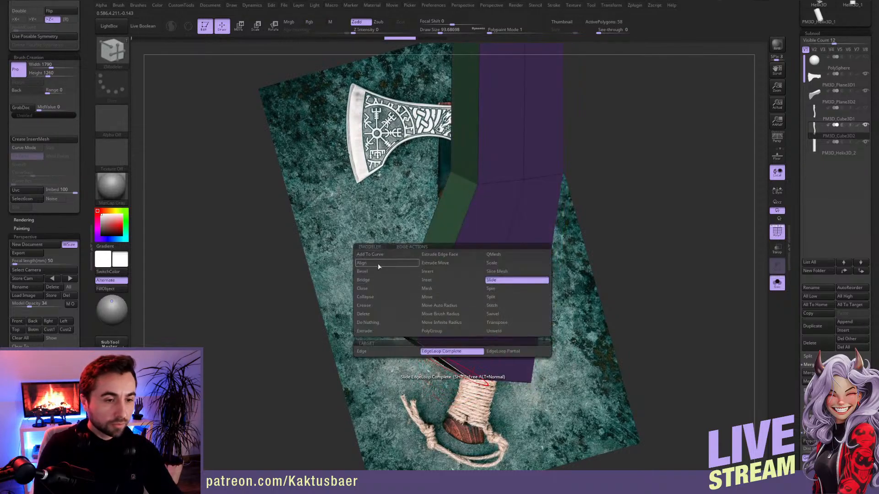
pyautogui.click(427, 272)
pyautogui.click(449, 364)
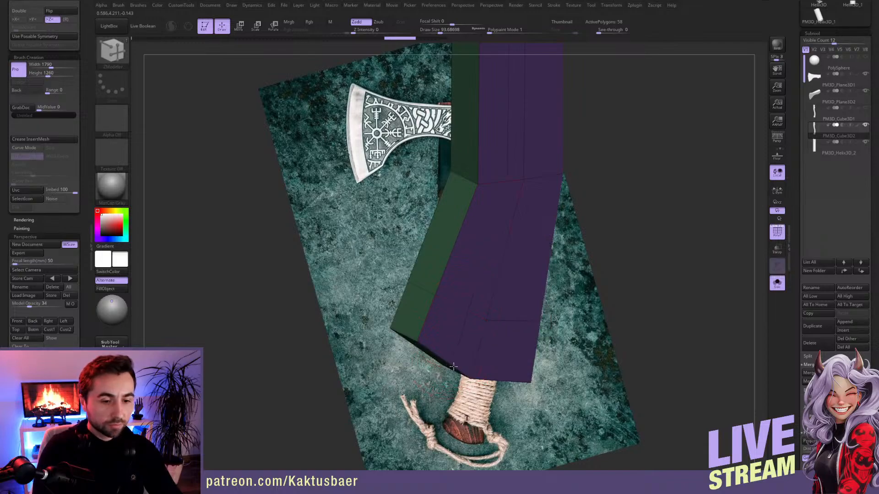
pyautogui.moveTo(495, 379); pyautogui.dragTo(484, 380, button='right')
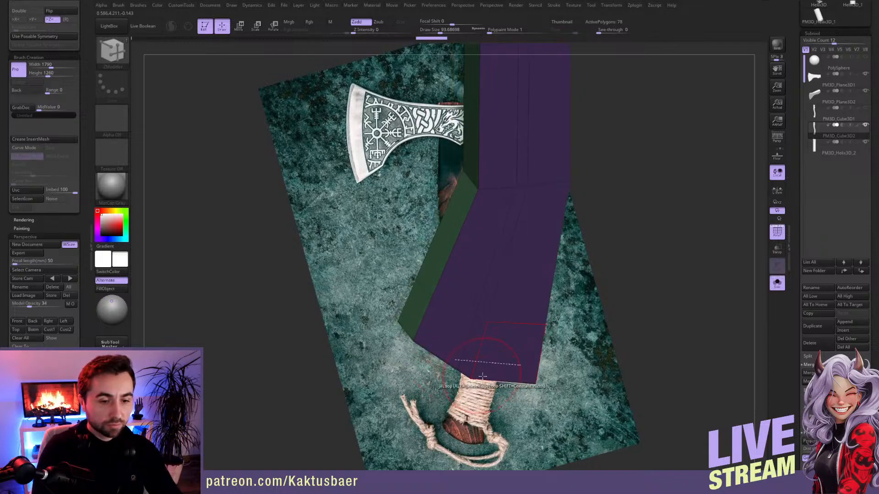
pyautogui.click(484, 380)
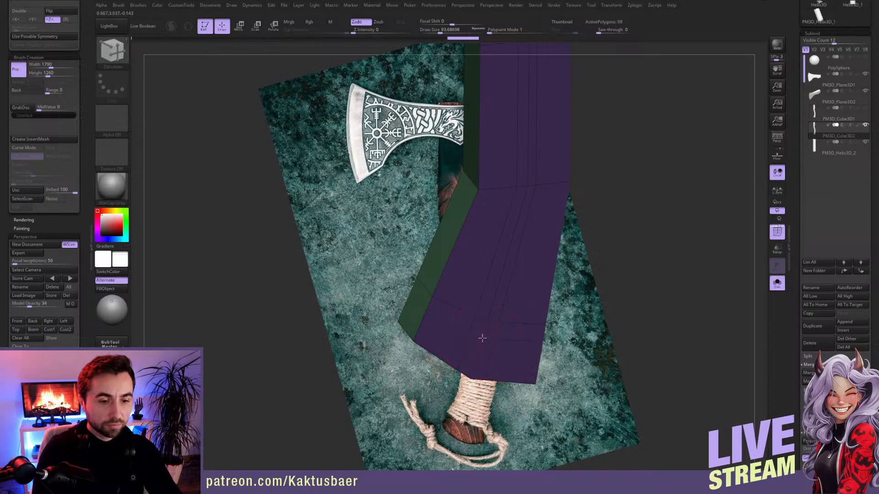
pyautogui.click(491, 313)
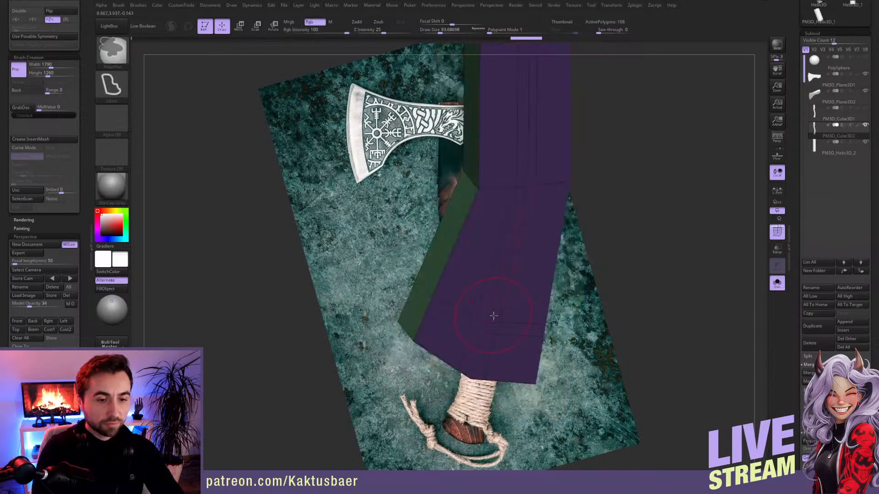
pyautogui.click(491, 313)
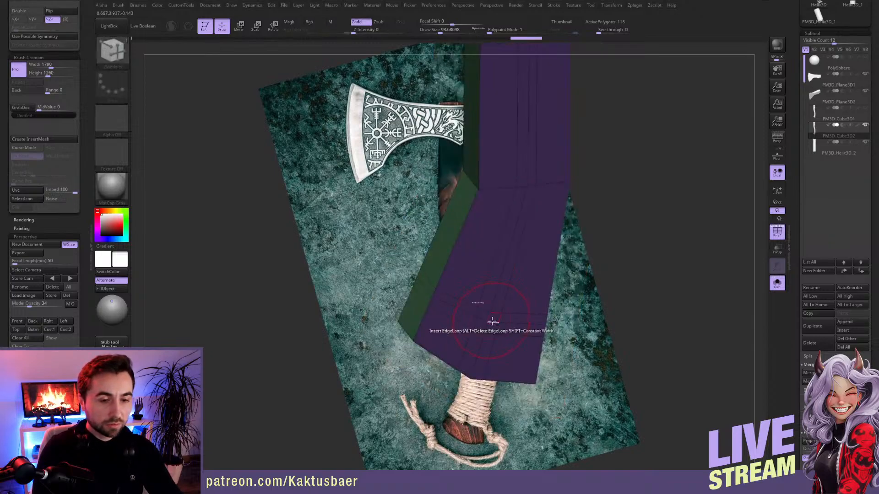
# - Mark the small polygons where the inserted loops cross on the handle's side and open the ZModeler polygon actions
pyautogui.moveTo(493, 322); pyautogui.dragTo(495, 325)
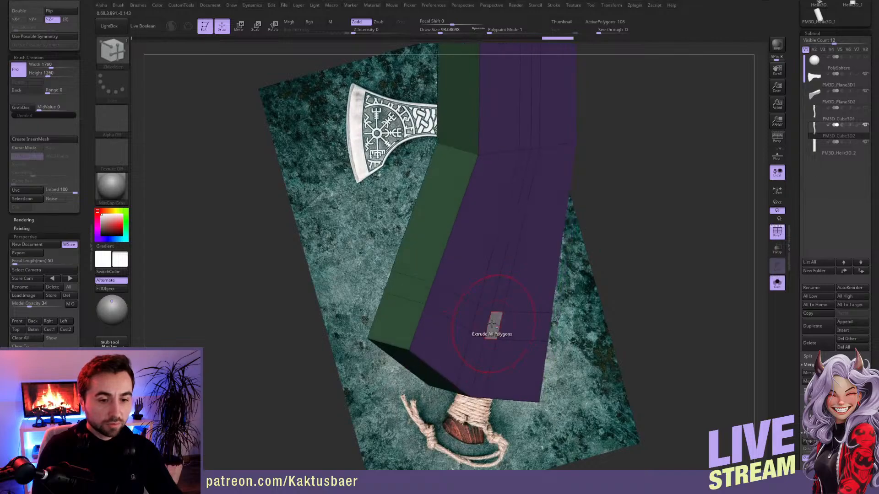
pyautogui.click(484, 325)
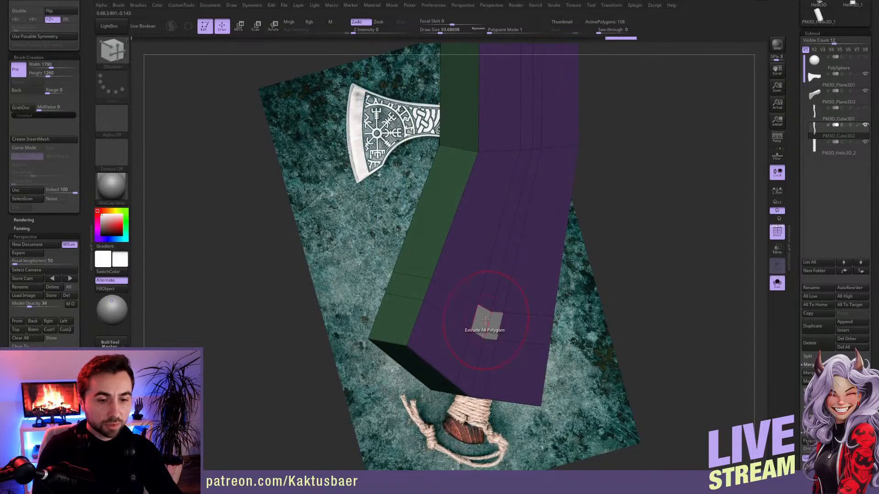
pyautogui.press('space')
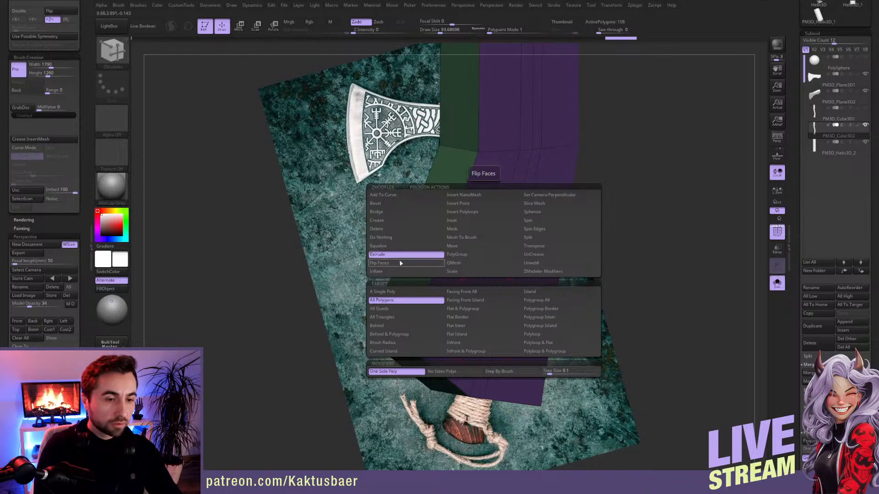
# - Undo the recent handle edits back to before the edge loop near its bottom end was inserted
pyautogui.hotkey('ctrl', 'z')
pyautogui.hotkey('ctrl', 'z')
pyautogui.hotkey('ctrl', 'z')
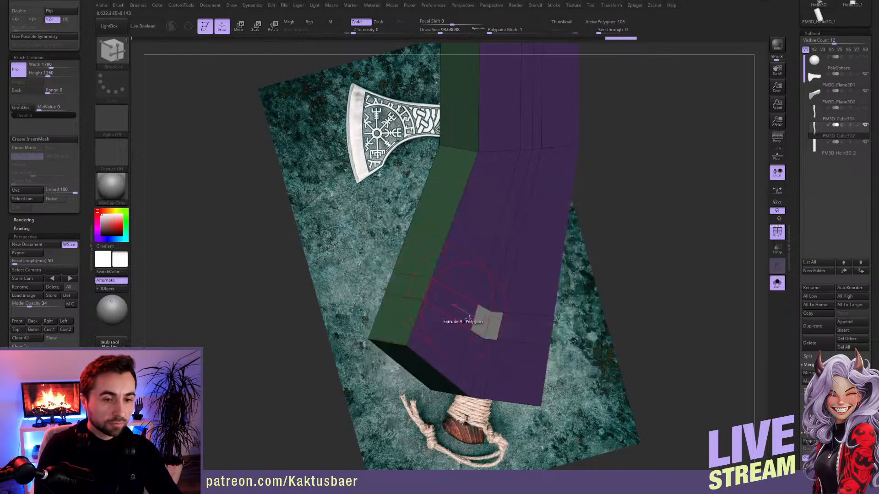
pyautogui.hotkey('ctrl', 'z')
pyautogui.hotkey('ctrl', 'z')
pyautogui.hotkey('ctrl', 'z')
pyautogui.hotkey('ctrl', 'z')
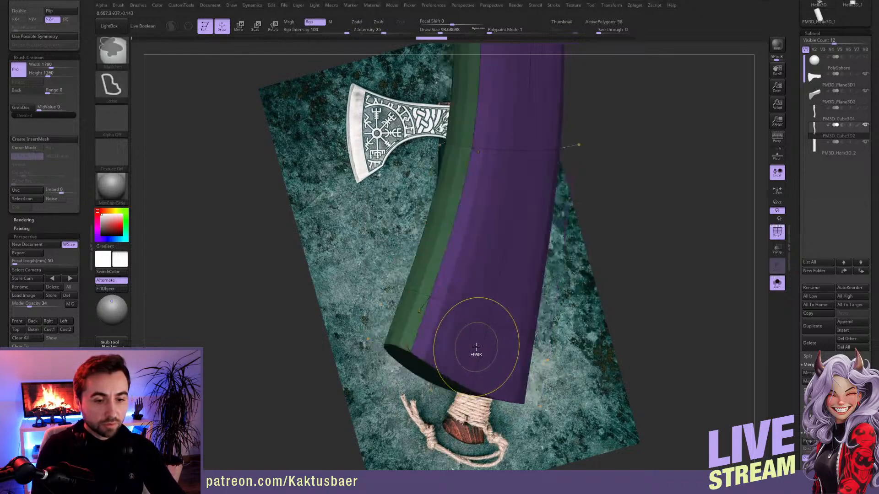
pyautogui.hotkey('ctrl', 'z')
pyautogui.hotkey('ctrl', 'z')
pyautogui.hotkey('ctrl', 'z')
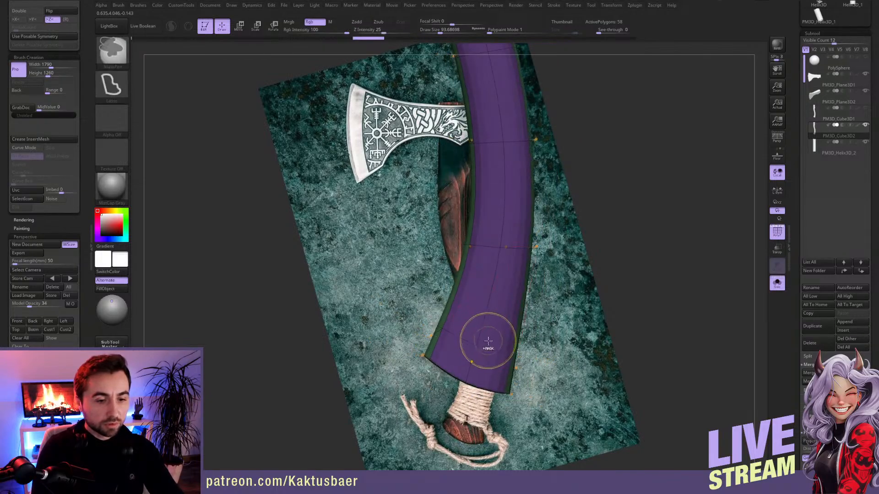
pyautogui.hotkey('ctrl', 'z')
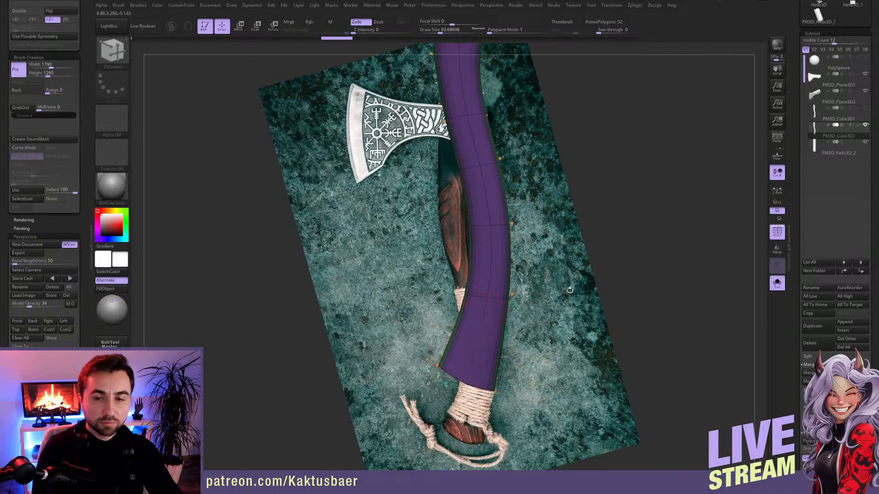
# - Append a Cylinder3D subtool, make it active, and show all visible subtools again with the cylinder in view
pyautogui.click(848, 323)
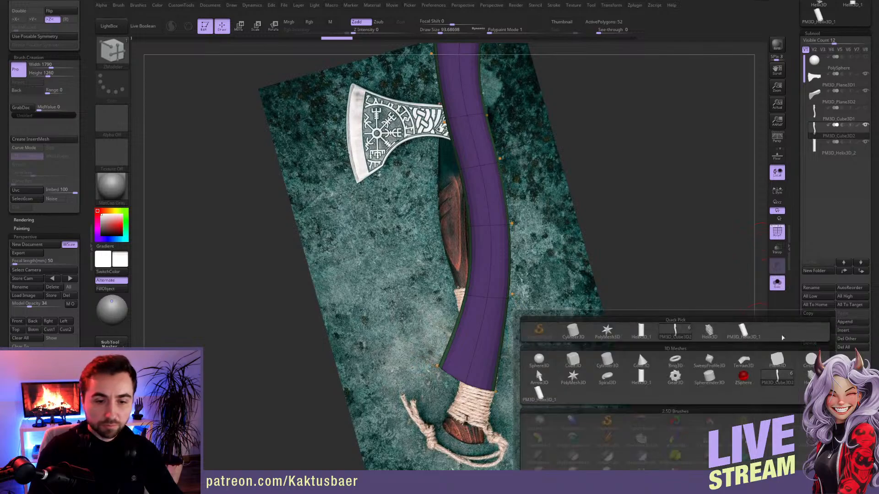
pyautogui.click(546, 341)
pyautogui.click(838, 172)
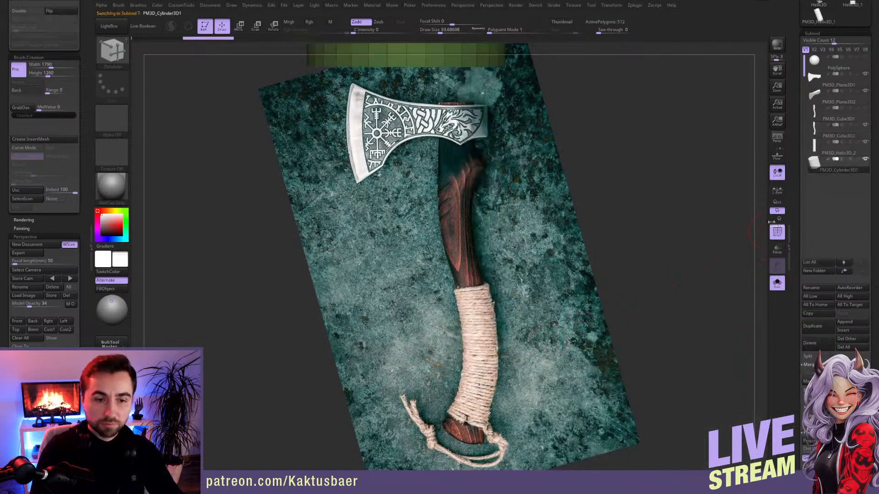
pyautogui.hotkey('alt', 's')
pyautogui.keyDown('alt'); pyautogui.moveTo(566, 350); pyautogui.dragTo(582, 297); pyautogui.keyUp('alt')
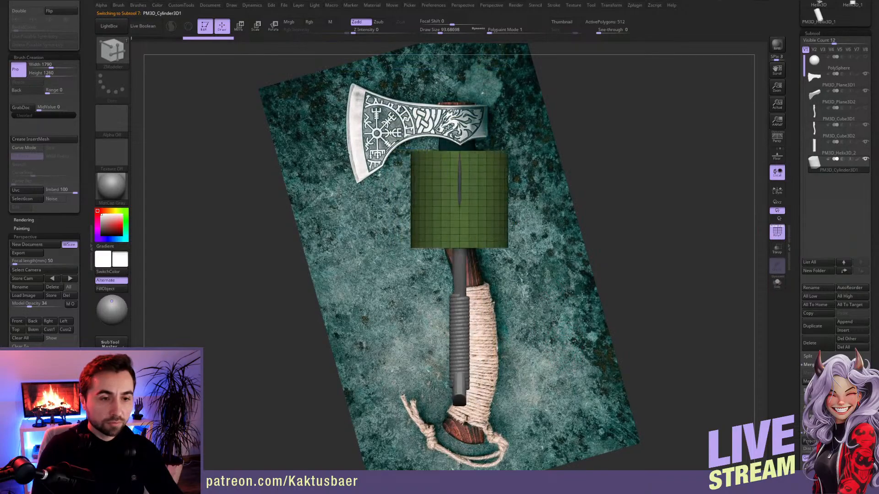
# - Thin the cylinder into a narrow rod with the Size deformation and turn it to point through the handle's side
pyautogui.press('r')
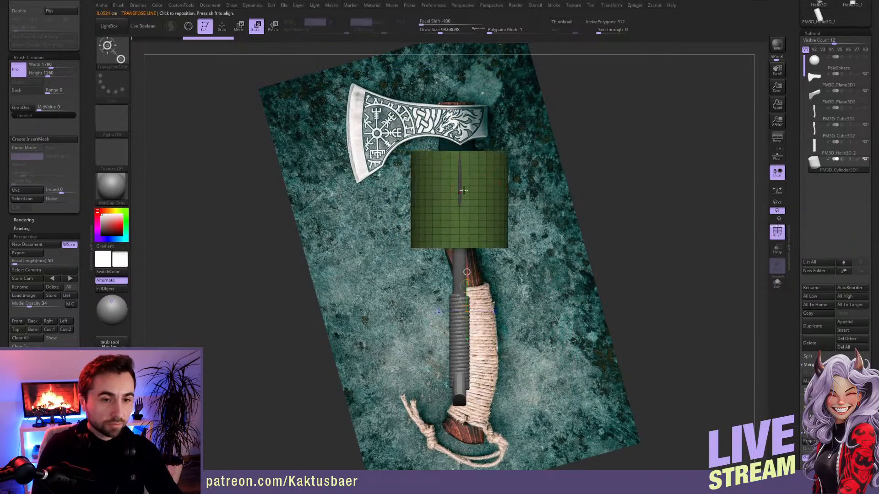
pyautogui.scroll(-10, 819, 252)
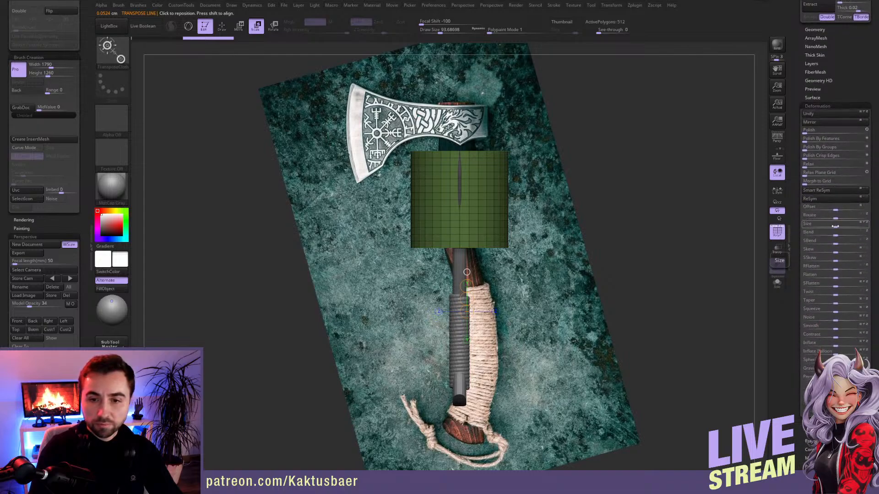
pyautogui.moveTo(843, 224); pyautogui.dragTo(815, 225)
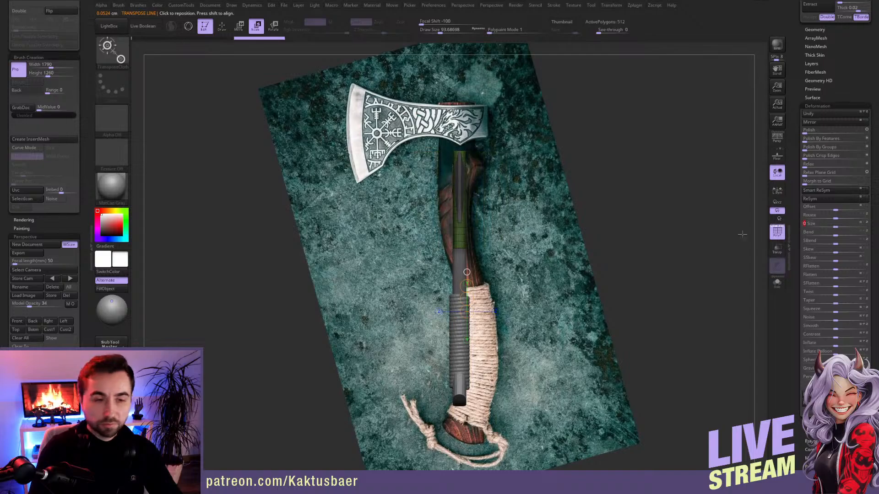
pyautogui.press('r')
pyautogui.moveTo(459, 179)
pyautogui.keyDown('shift'); pyautogui.mouseDown()
pyautogui.moveTo(462, 187)
pyautogui.moveTo(502, 179)
pyautogui.moveTo(480, 215)
pyautogui.moveTo(459, 222)
pyautogui.moveTo(509, 319)
pyautogui.moveTo(484, 385)
pyautogui.mouseUp(); pyautogui.keyUp('shift')
# - Move the thin cylinder onto the handle's lower end, just below the rope wrap
pyautogui.press('w')
pyautogui.moveTo(545, 387); pyautogui.dragTo(484, 337, button='right')
pyautogui.keyDown('ctrl'); pyautogui.moveTo(484, 336); pyautogui.dragTo(488, 376, button='right'); pyautogui.keyUp('ctrl')
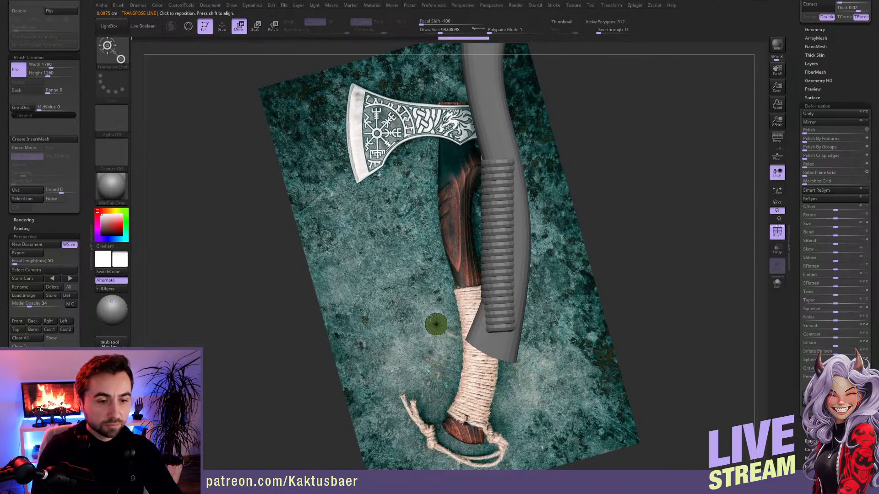
pyautogui.moveTo(472, 314); pyautogui.dragTo(534, 330)
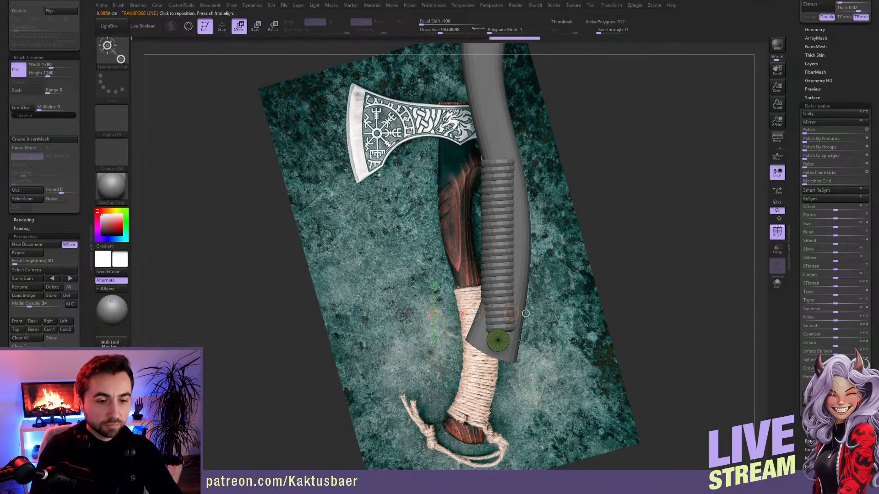
pyautogui.moveTo(497, 339); pyautogui.dragTo(520, 348, button='right')
pyautogui.moveTo(499, 342)
pyautogui.mouseDown()
pyautogui.moveTo(570, 344)
pyautogui.moveTo(520, 343)
pyautogui.mouseUp()
pyautogui.press('e')
pyautogui.moveTo(524, 366); pyautogui.dragTo(502, 368, button='right')
pyautogui.hotkey('ctrl', 'z')
pyautogui.press('q')
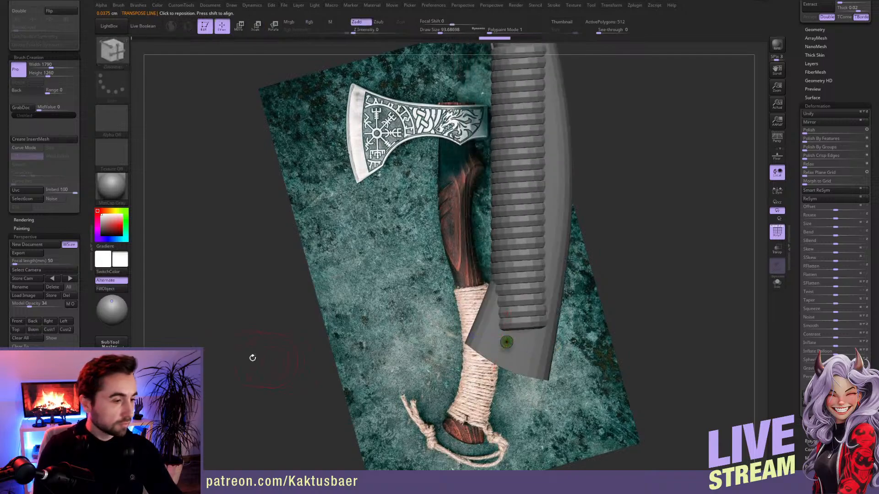
# - Recall the stored reference view and align the cylinder with the cord hole near the handle's bottom, checking it in Solo mode and from an angle
pyautogui.click(48, 331)
pyautogui.press('w')
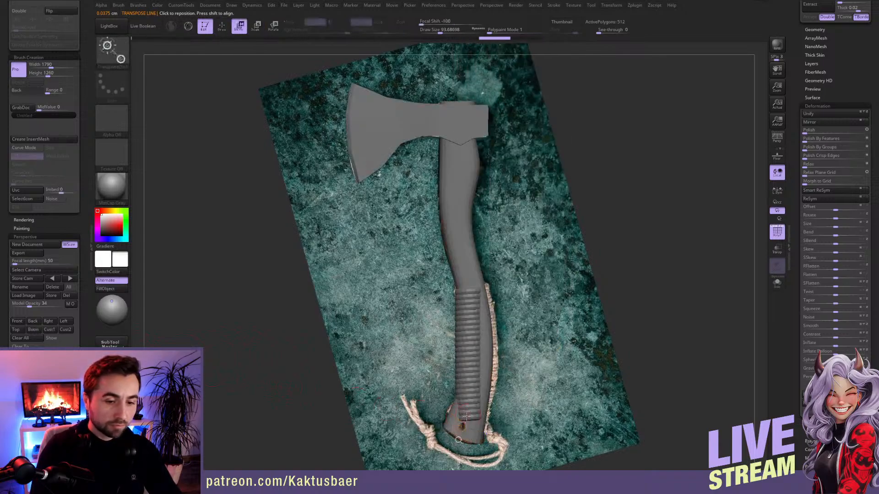
pyautogui.moveTo(469, 416); pyautogui.dragTo(468, 394)
pyautogui.hotkey('alt', 's')
pyautogui.hotkey('ctrl', 'shift', 'z')
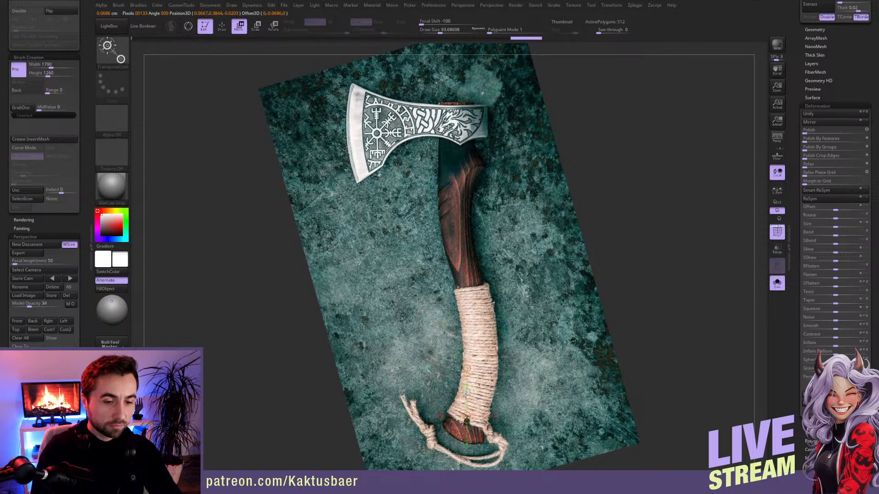
pyautogui.press('q')
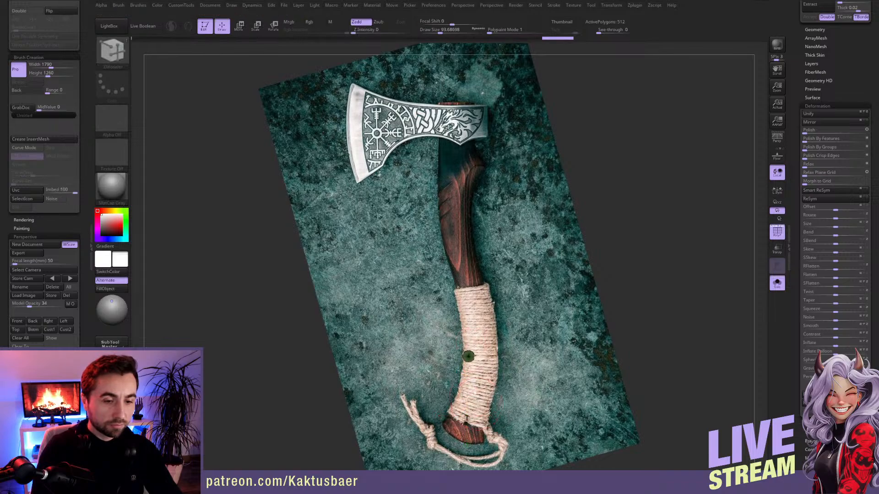
pyautogui.moveTo(466, 419); pyautogui.dragTo(476, 380, button='right')
pyautogui.hotkey('alt', 's')
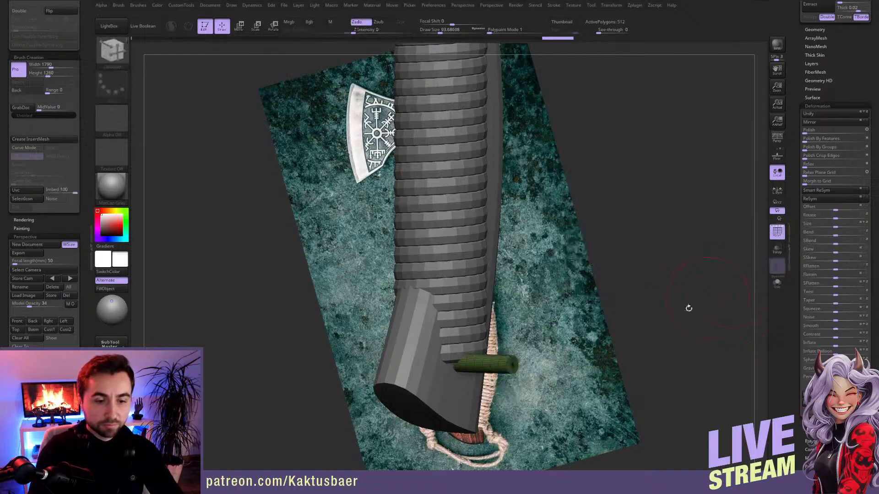
# - Switch symmetry from X to Z, enable Local Symmetry and scale up the cylinder at the handle's lower end
pyautogui.press('e')
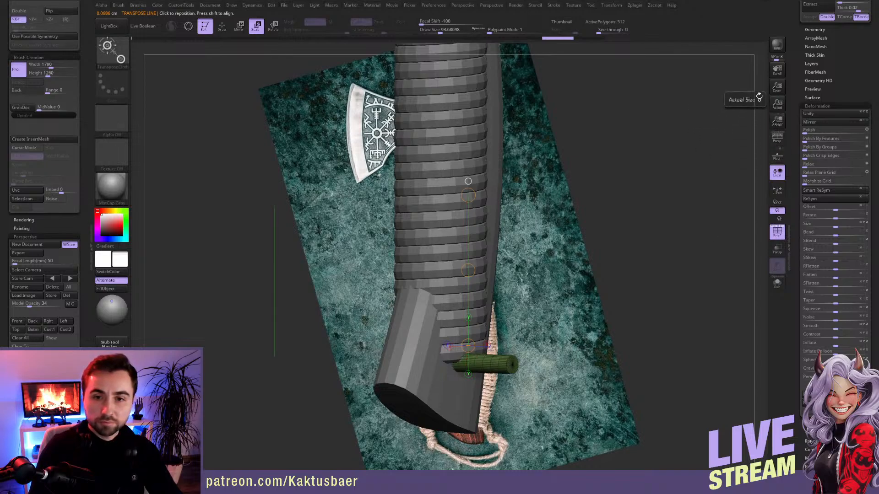
pyautogui.click(612, 5)
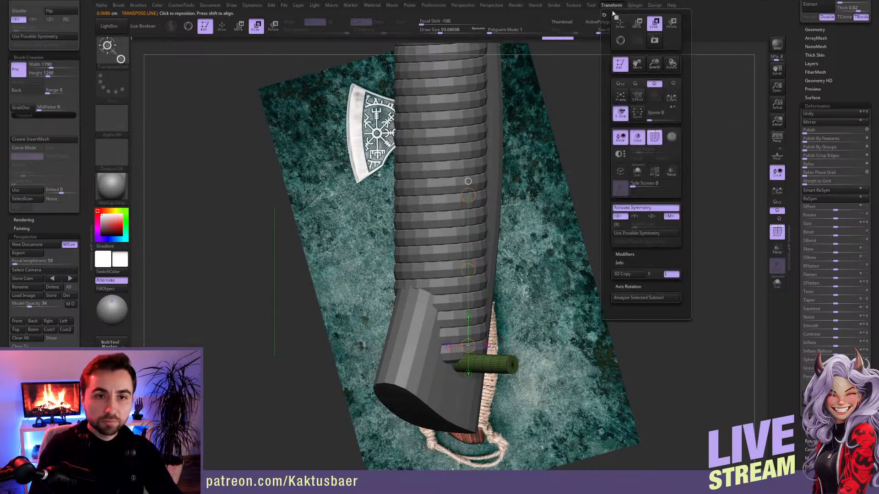
pyautogui.click(651, 216)
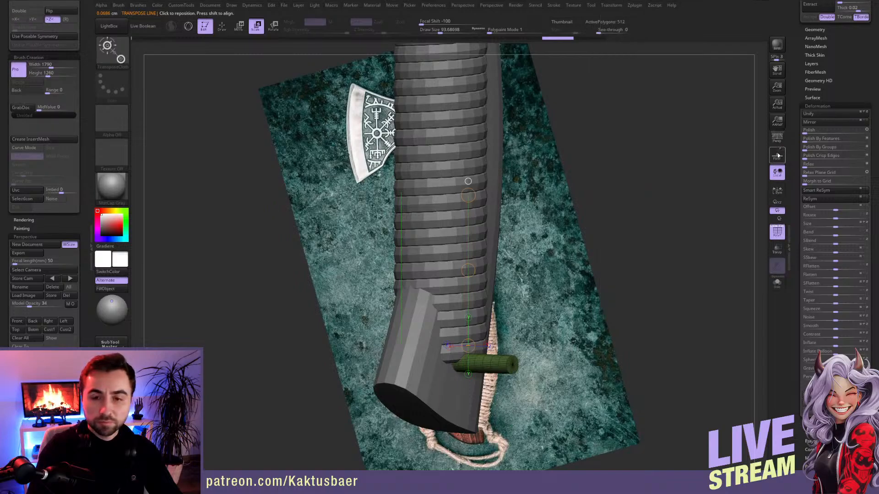
pyautogui.click(778, 193)
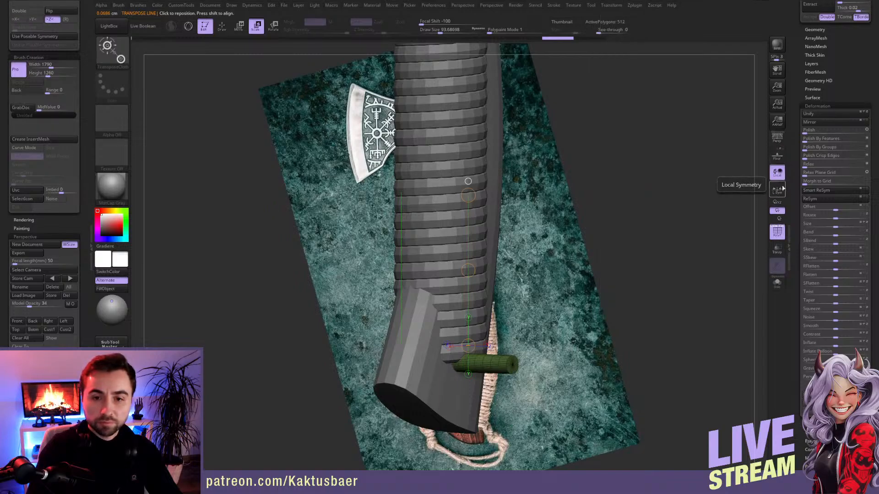
pyautogui.moveTo(456, 361); pyautogui.dragTo(460, 268)
pyautogui.press('q')
pyautogui.moveTo(511, 280); pyautogui.dragTo(476, 290, button='right')
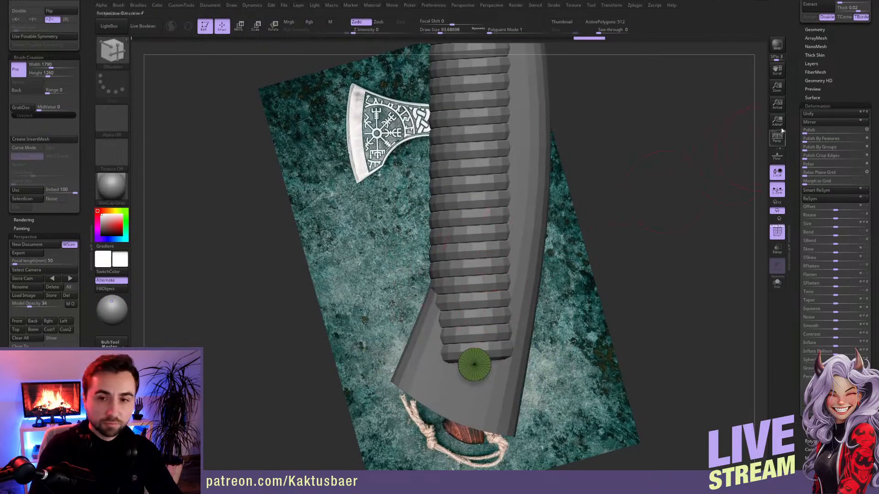
# - Set the cylinder to subtract, turn on Live Boolean and hide the polyframe to preview the hole through the handle
pyautogui.moveTo(794, 112); pyautogui.dragTo(796, 254)
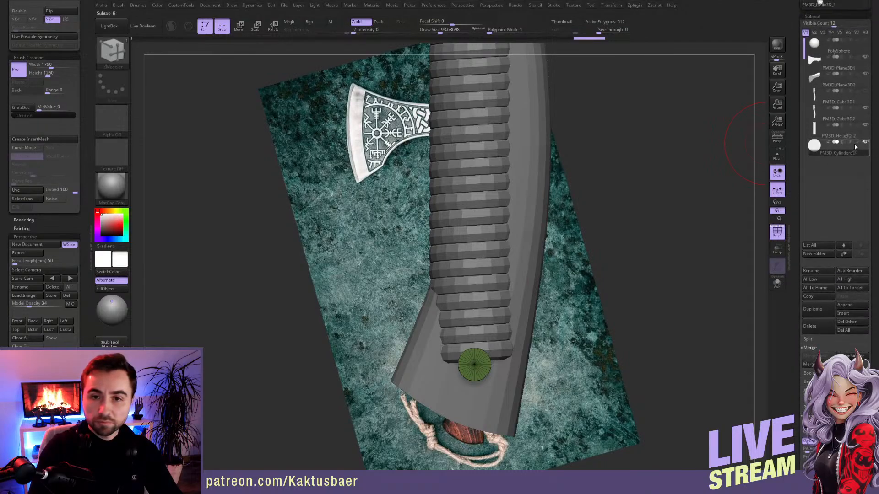
pyautogui.click(143, 26)
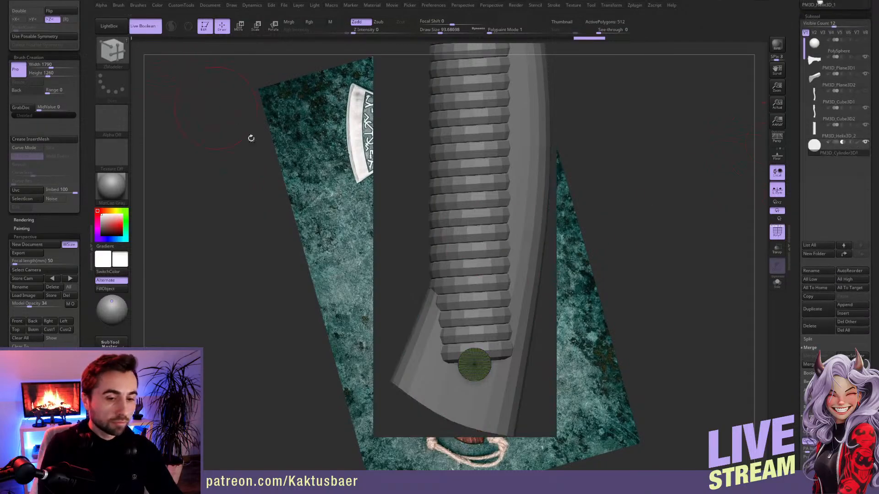
pyautogui.click(776, 230)
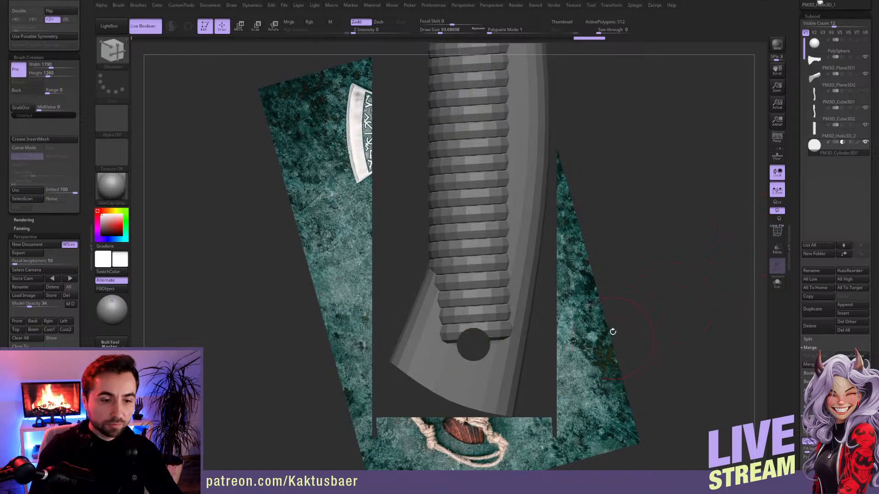
pyautogui.moveTo(612, 333); pyautogui.dragTo(599, 283)
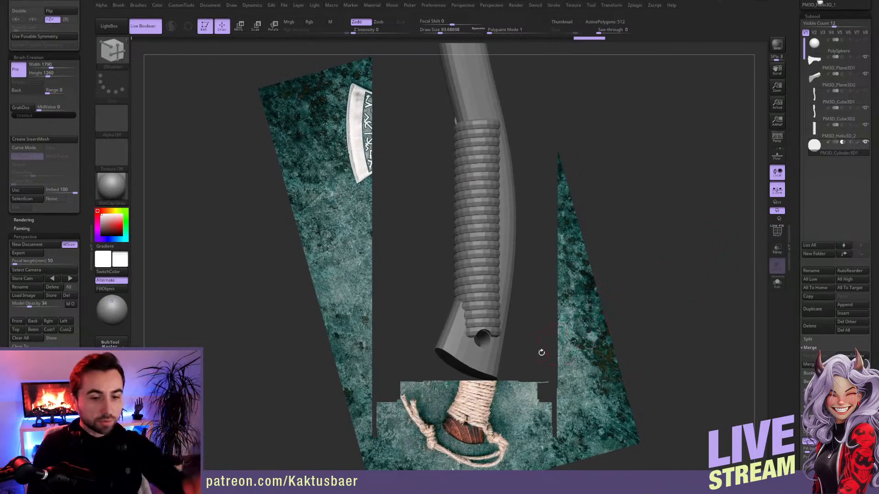
pyautogui.moveTo(539, 353); pyautogui.dragTo(524, 358)
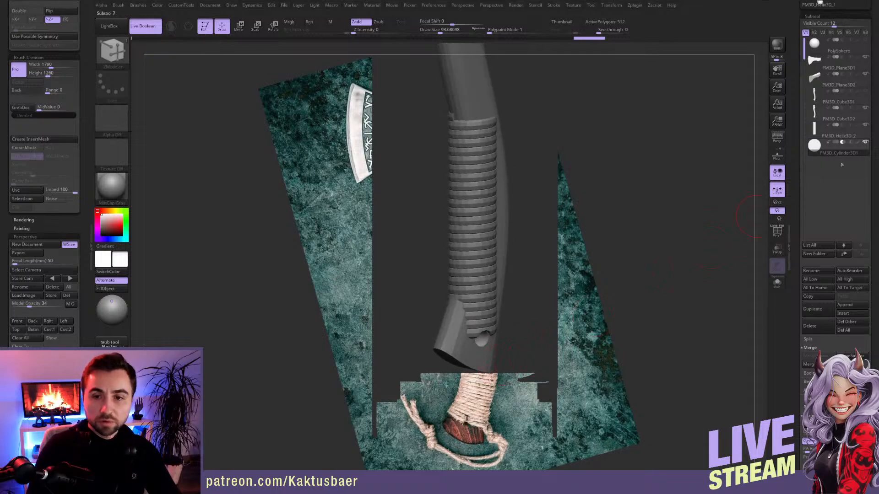
# - Select the helix rope subtool and move it below the cylinder in the subtool order so the wrap is not cut
pyautogui.moveTo(866, 146)
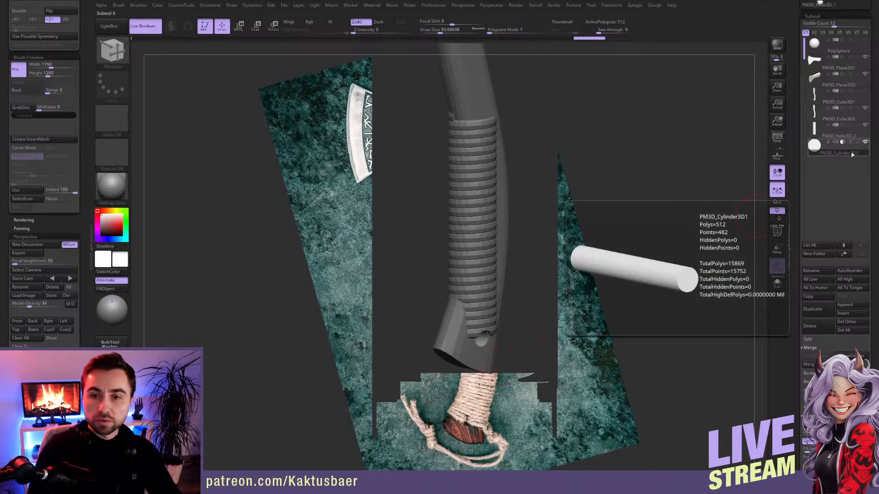
pyautogui.click(841, 141)
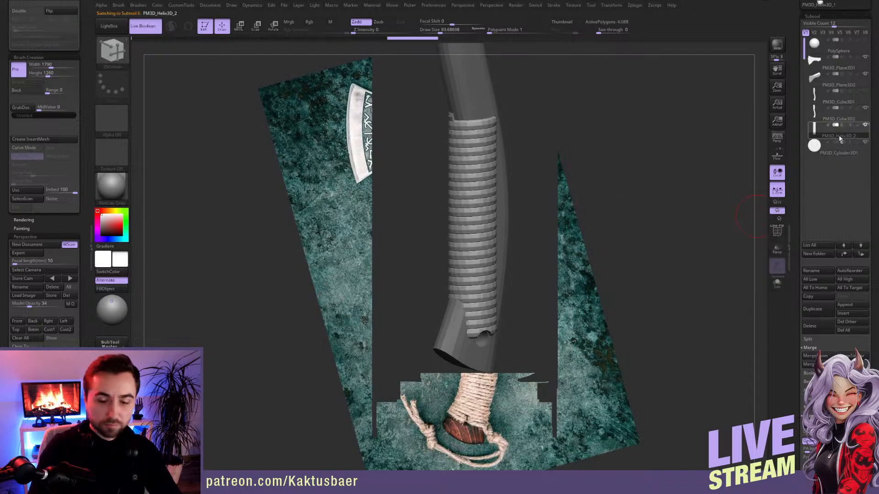
pyautogui.moveTo(584, 288)
pyautogui.mouseDown()
pyautogui.moveTo(551, 290)
pyautogui.moveTo(547, 266)
pyautogui.moveTo(520, 268)
pyautogui.mouseUp()
pyautogui.keyDown('alt'); pyautogui.moveTo(505, 269); pyautogui.dragTo(497, 277, button='right'); pyautogui.keyUp('alt')
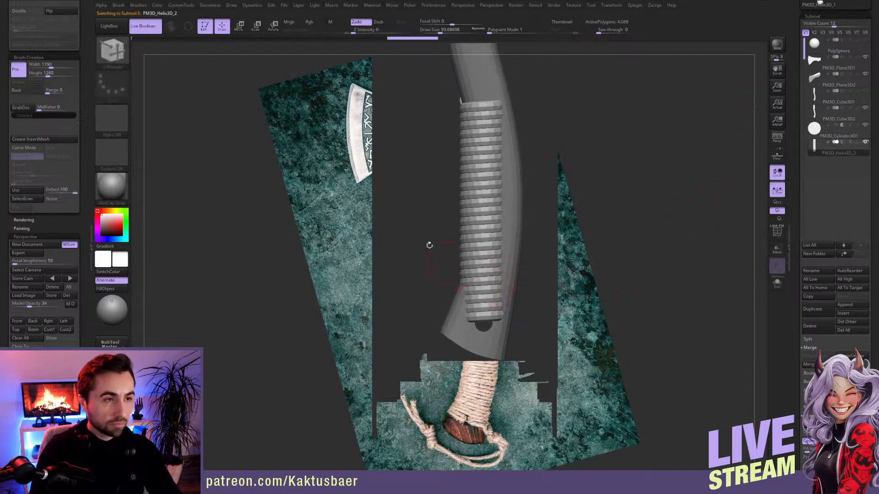
# - Turn off Live Boolean and recall the stored camera view that matches the reference image
pyautogui.click(143, 25)
pyautogui.keyDown('alt'); pyautogui.moveTo(520, 228); pyautogui.dragTo(506, 315); pyautogui.keyUp('alt')
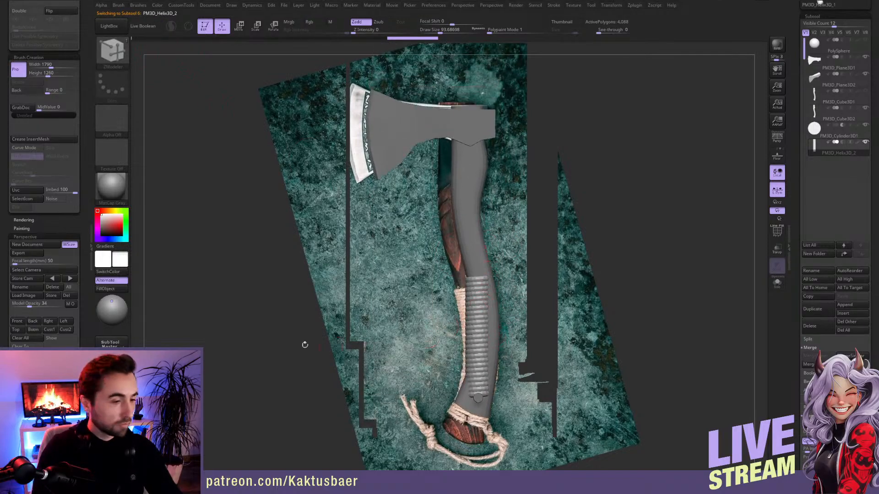
pyautogui.click(51, 330)
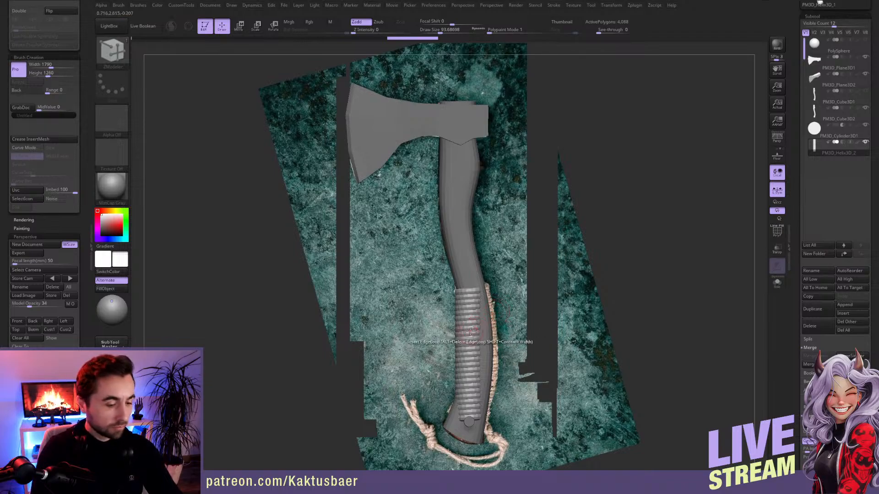
# - With a large Move brush, bend the middle of the rope wrap sideways to follow the handle's curve
pyautogui.press('b')
pyautogui.press('m')
pyautogui.press('v')
pyautogui.press(']')
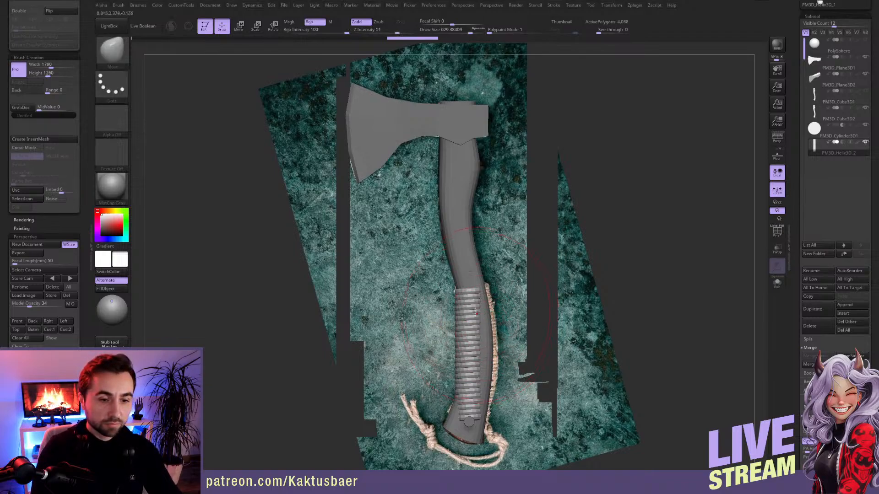
pyautogui.moveTo(467, 340); pyautogui.dragTo(486, 337)
pyautogui.press('[')
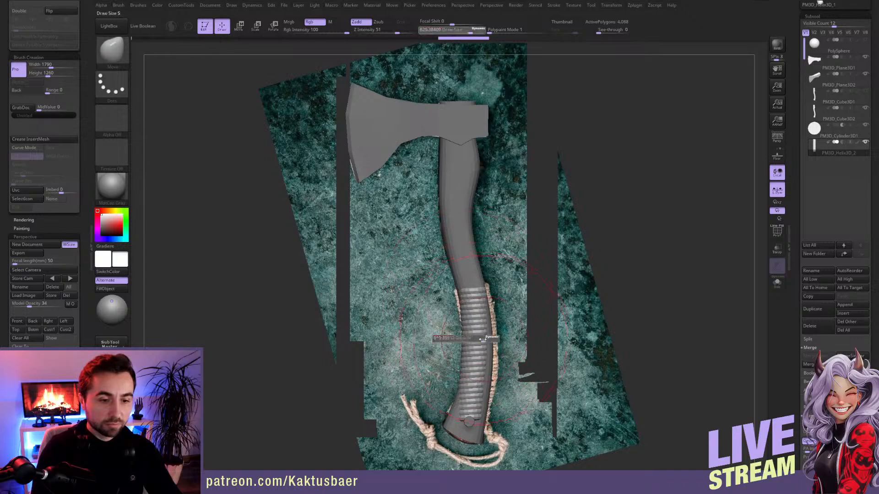
pyautogui.press('[')
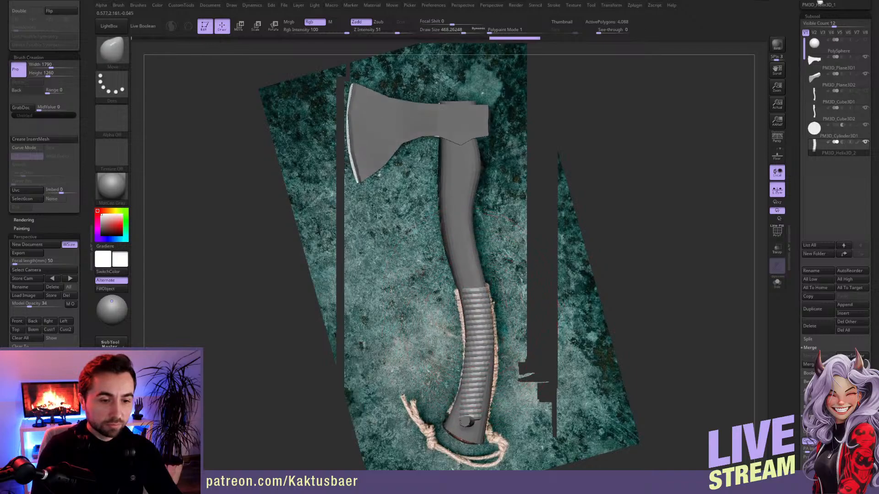
# - Use a smaller Move brush to pull the upper edge of the rope wrap outward to the reference outline
pyautogui.press('[')
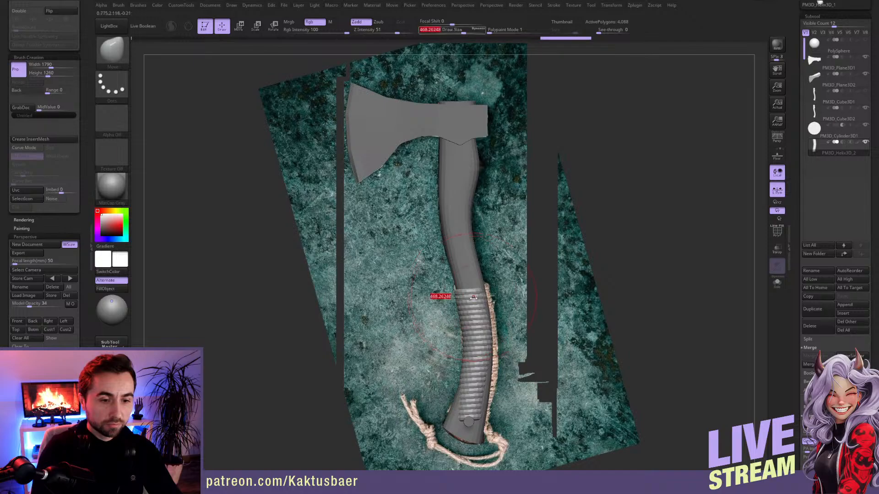
pyautogui.moveTo(458, 300); pyautogui.dragTo(454, 300)
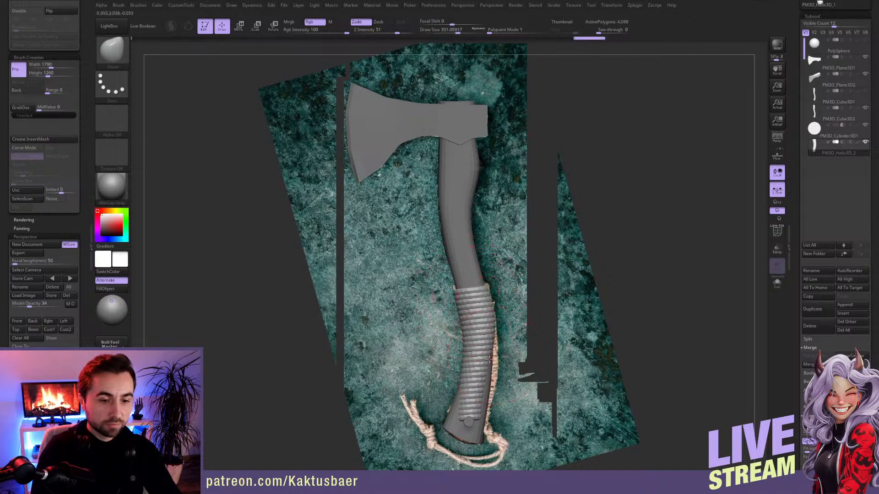
pyautogui.press('[')
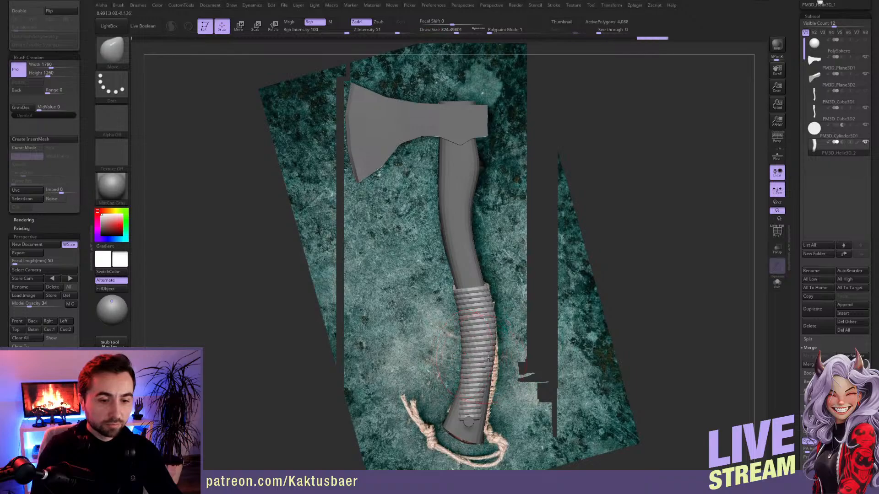
# - Push the lower end of the helical grip wrap towards the reference handle's curve with the Move brush, isolating the wrap in Solo mode
pyautogui.moveTo(492, 350); pyautogui.dragTo(486, 394)
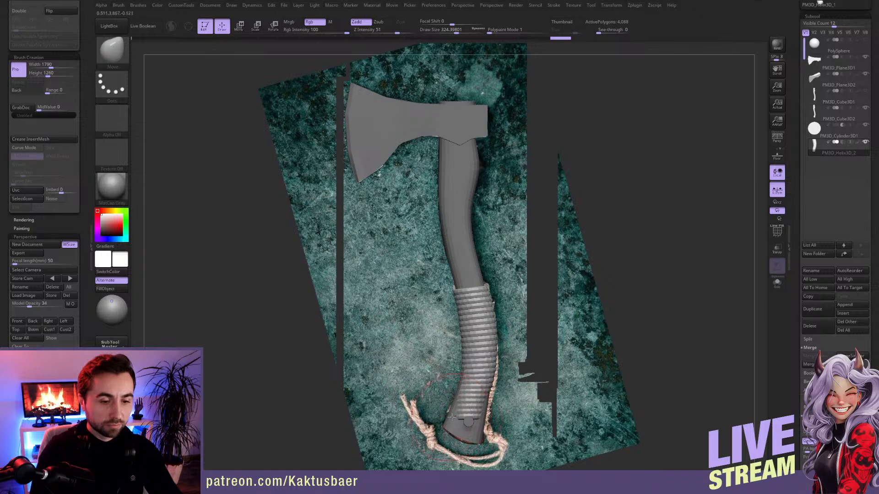
pyautogui.press(']')
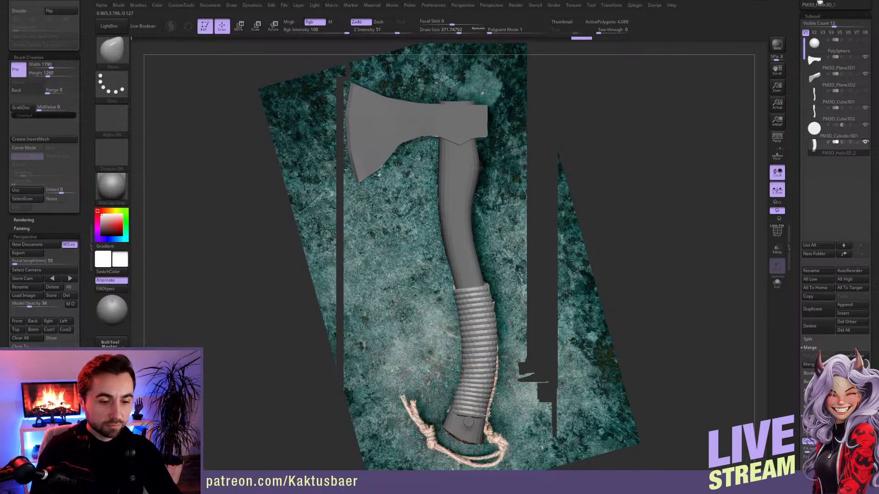
pyautogui.hotkey('alt', 's')
pyautogui.moveTo(487, 415); pyautogui.dragTo(490, 391)
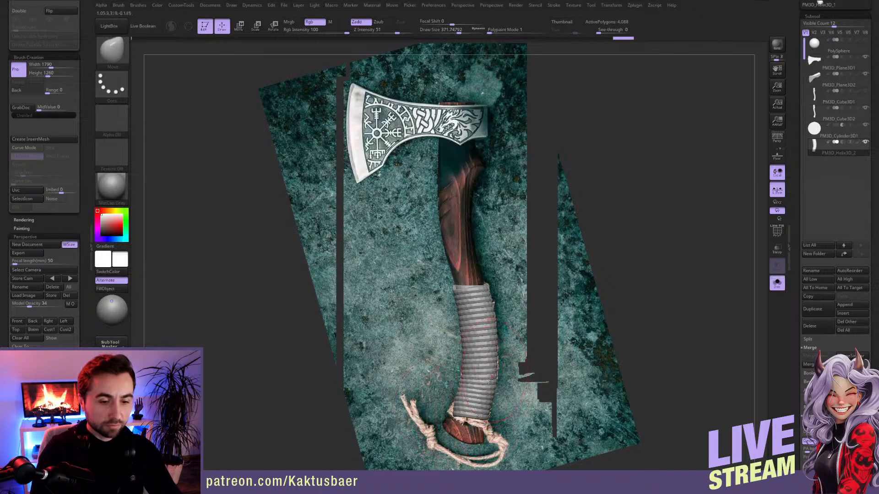
pyautogui.press('[')
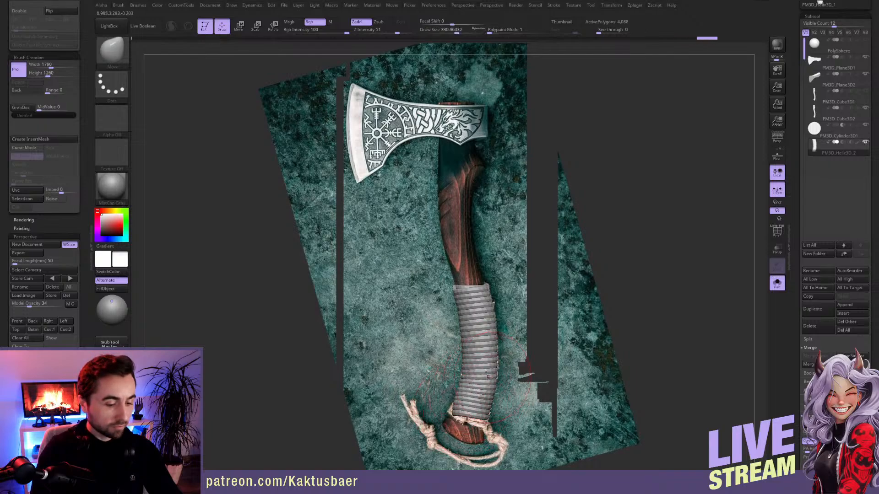
# - Mask the upper part of the grip wrap, leaving its bottom coils free for rotating
pyautogui.press('r')
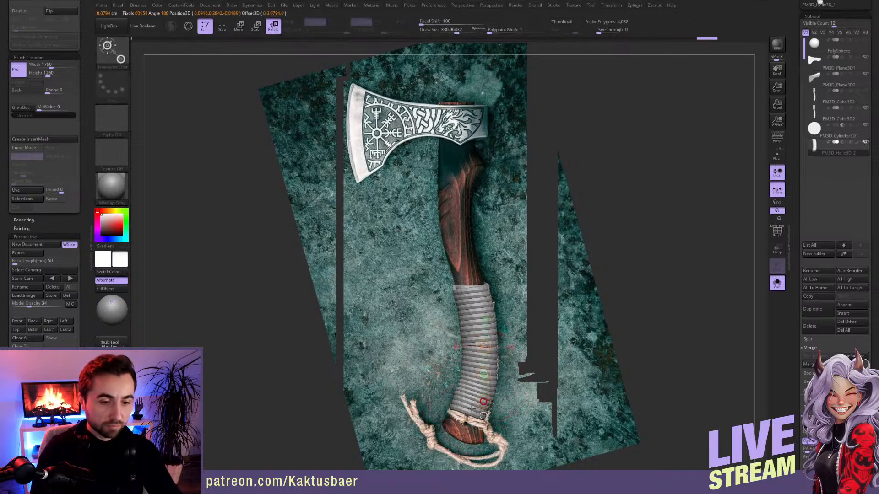
pyautogui.press('q')
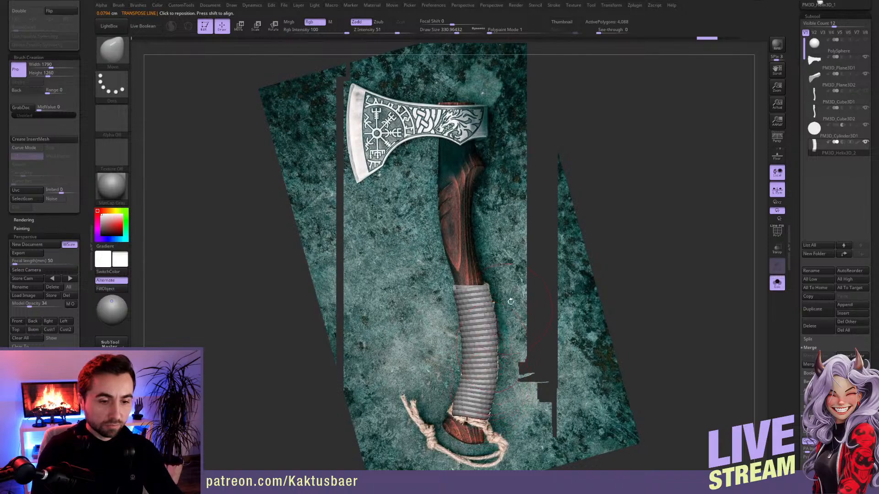
pyautogui.moveTo(513, 272)
pyautogui.keyDown('ctrl'); pyautogui.mouseDown()
pyautogui.moveTo(460, 262)
pyautogui.moveTo(481, 387)
pyautogui.moveTo(508, 373)
pyautogui.mouseUp(); pyautogui.keyUp('ctrl')
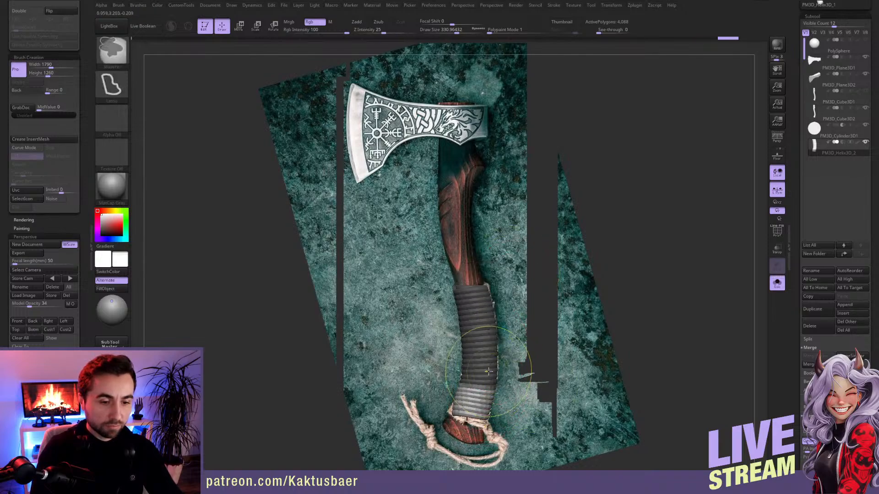
pyautogui.keyDown('ctrl'); pyautogui.click(514, 378); pyautogui.keyUp('ctrl')
pyautogui.press('r')
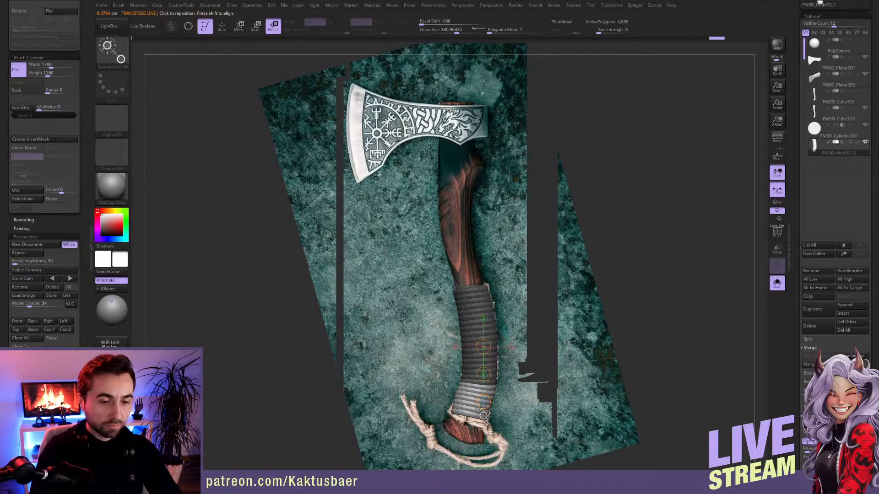
pyautogui.press('q')
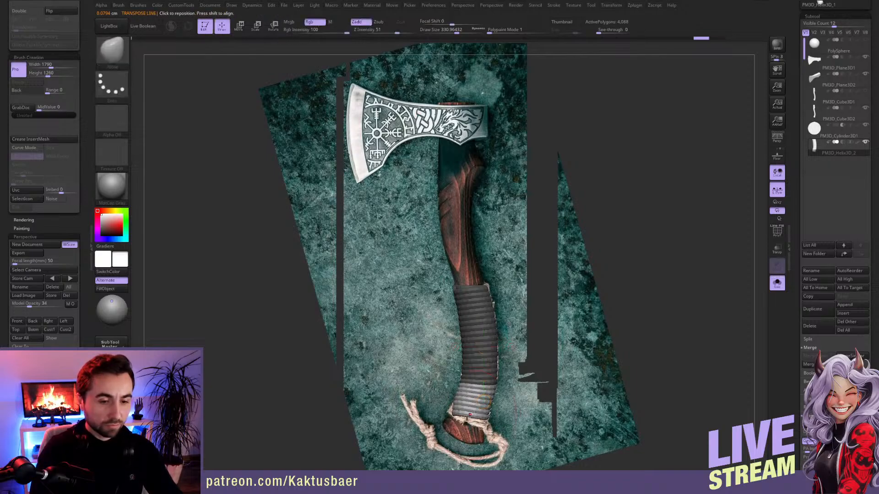
# - Undo the masks and bending edits on the grip wrap back to the straight helix
pyautogui.hotkey('ctrl', 'z')
pyautogui.hotkey('ctrl', 'z')
pyautogui.hotkey('ctrl', 'z')
pyautogui.hotkey('ctrl', 'z')
pyautogui.hotkey('ctrl', 'z')
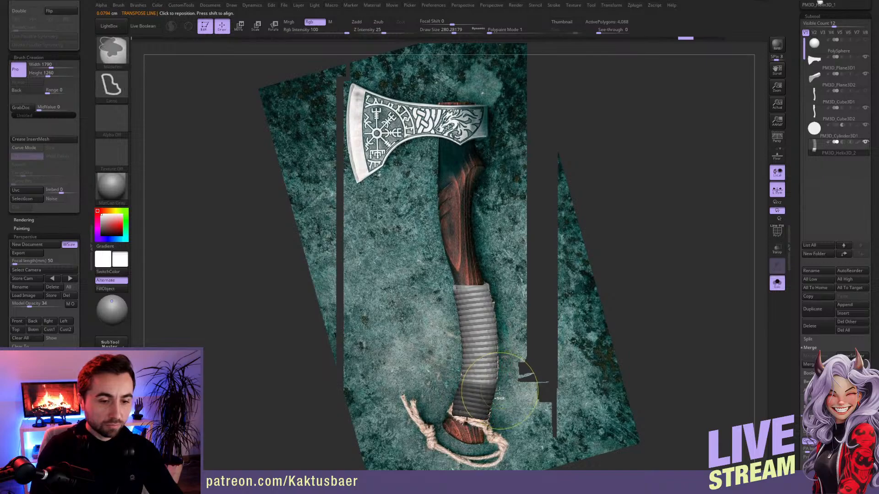
pyautogui.hotkey('ctrl', 'z')
pyautogui.hotkey('ctrl', 'z')
pyautogui.hotkey('ctrl', 'z')
pyautogui.hotkey('ctrl', 'z')
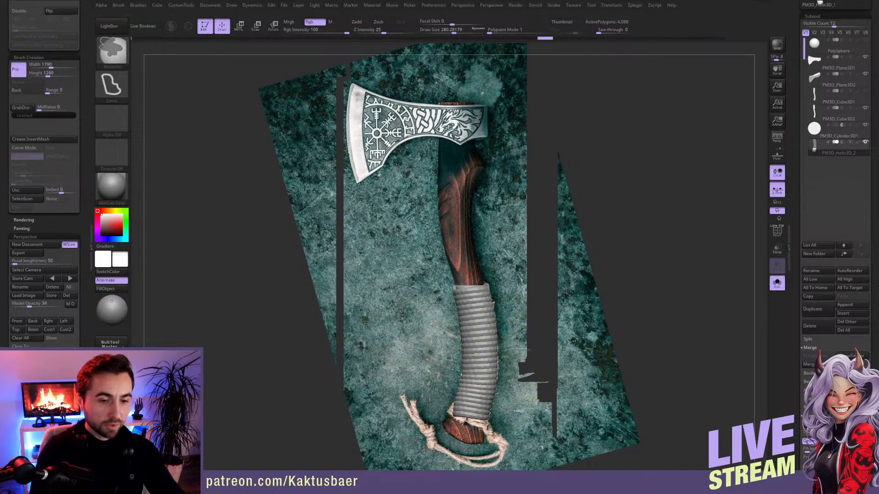
pyautogui.hotkey('ctrl', 'z')
pyautogui.hotkey('ctrl', 'z')
pyautogui.hotkey('ctrl', 'z')
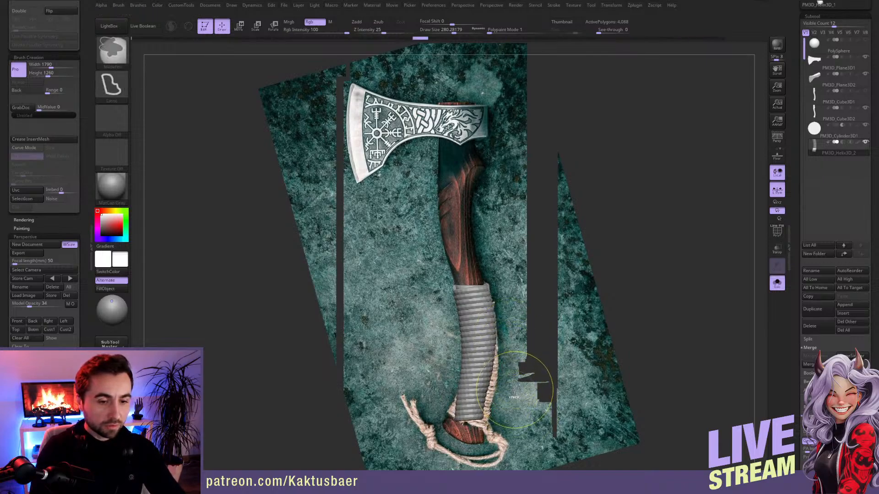
pyautogui.hotkey('ctrl', 'z')
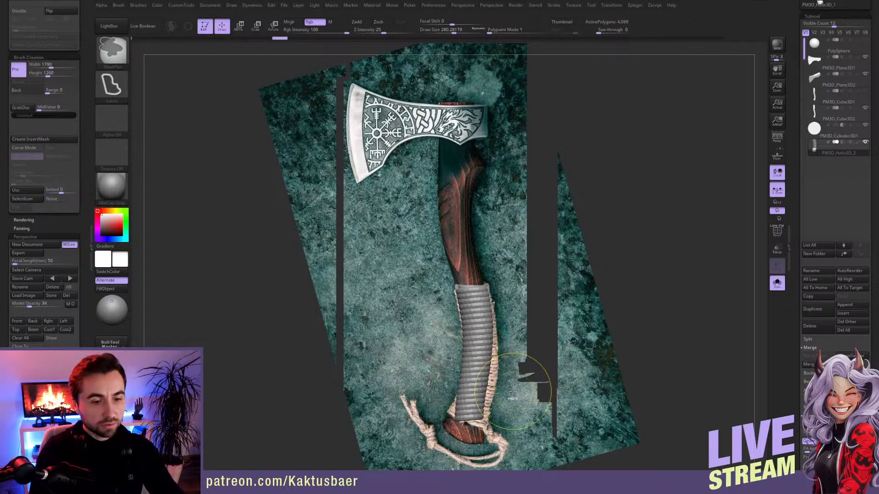
pyautogui.hotkey('ctrl', 'z')
pyautogui.hotkey('ctrl', 'z')
pyautogui.hotkey('ctrl', 'z')
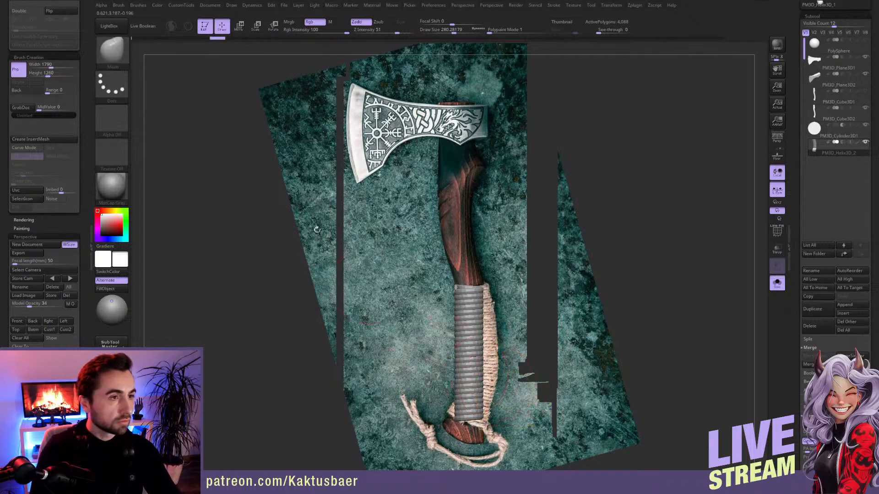
# - Activate the Gizmo 3D manipulator on the straight grip wrap
pyautogui.press('w')
pyautogui.click(188, 26)
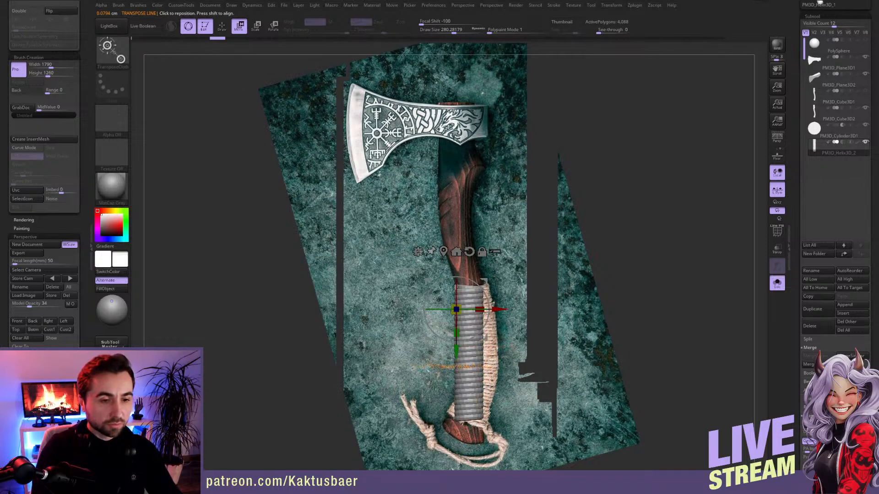
pyautogui.moveTo(467, 294)
pyautogui.mouseDown(button='right')
pyautogui.moveTo(486, 295)
pyautogui.moveTo(476, 217)
pyautogui.mouseUp(button='right')
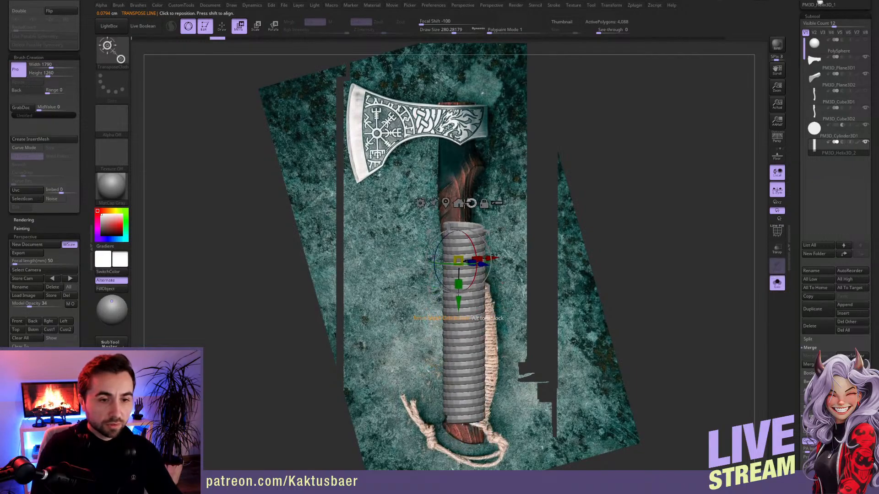
pyautogui.click(457, 204)
pyautogui.click(476, 232)
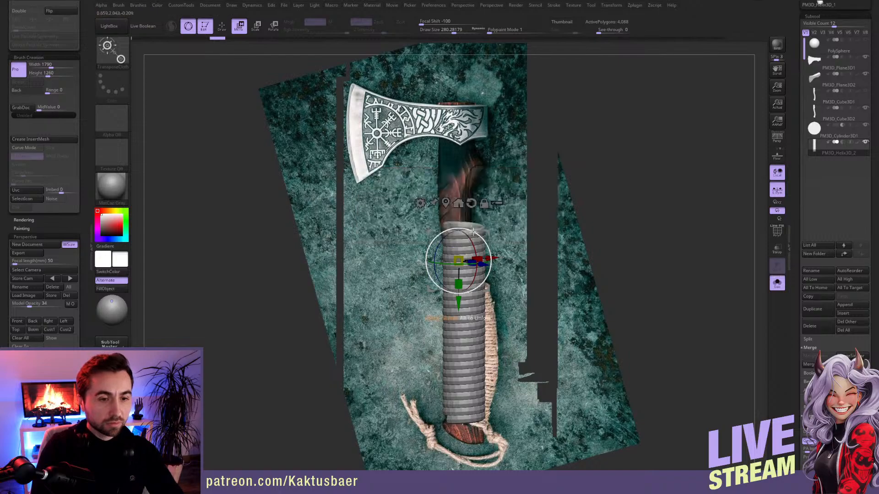
pyautogui.click(420, 203)
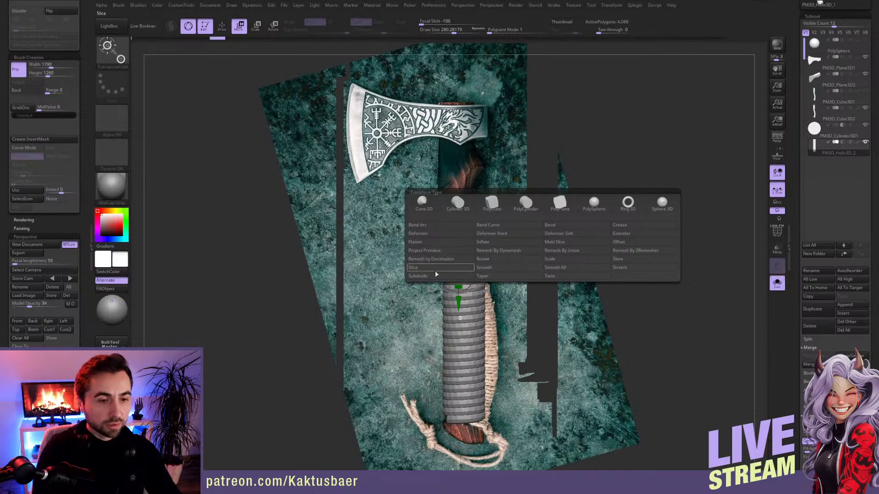
pyautogui.hotkey('ctrl', 'z')
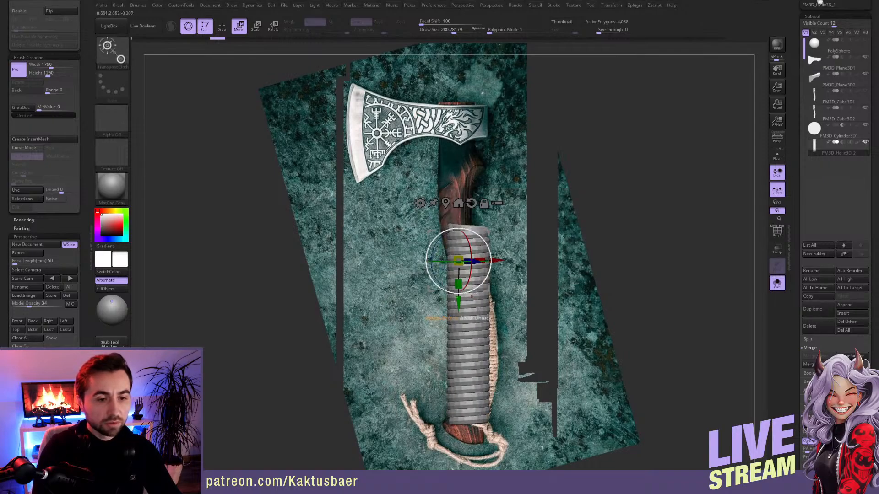
pyautogui.moveTo(385, 240); pyautogui.dragTo(382, 251)
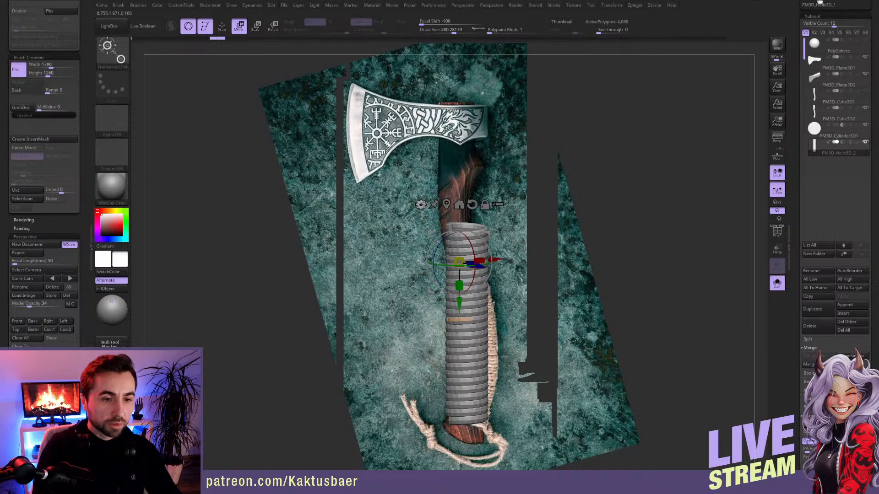
# - Apply the Deformer cage to the wrap and try to bow it outward from the middle control point on its side
pyautogui.click(421, 205)
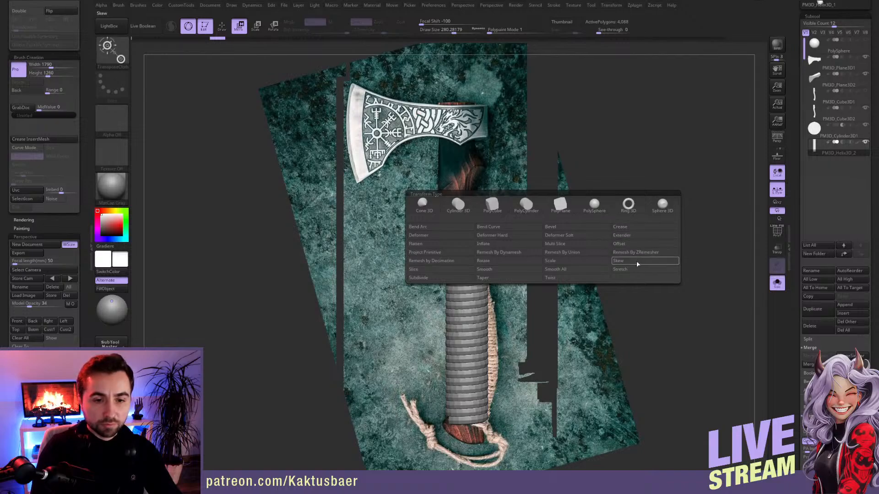
pyautogui.click(442, 237)
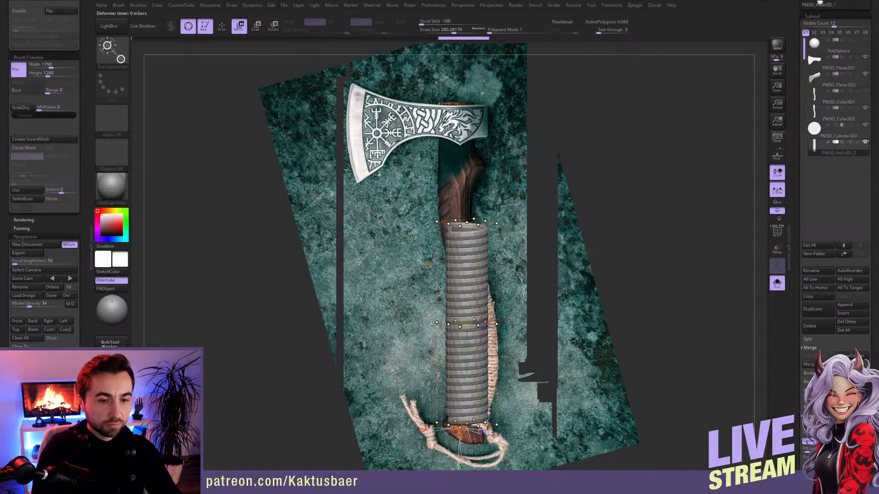
pyautogui.keyDown('shift'); pyautogui.moveTo(526, 293); pyautogui.dragTo(527, 293); pyautogui.keyUp('shift')
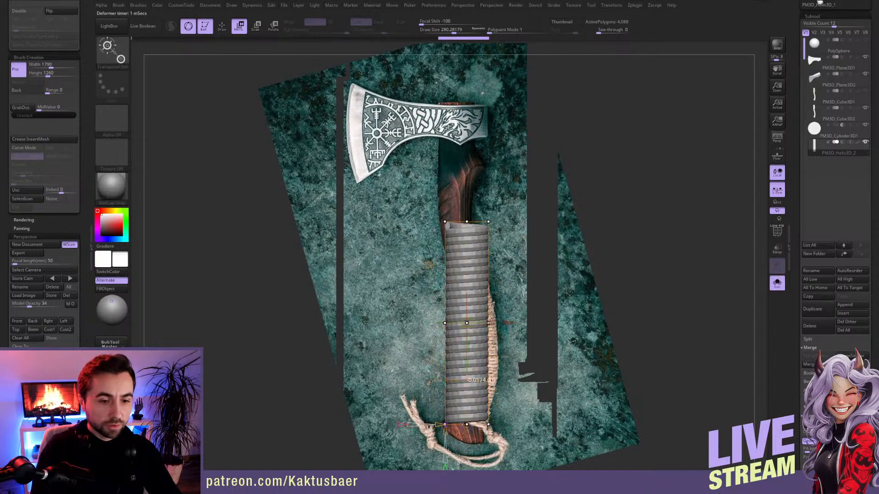
pyautogui.moveTo(491, 324); pyautogui.dragTo(516, 325)
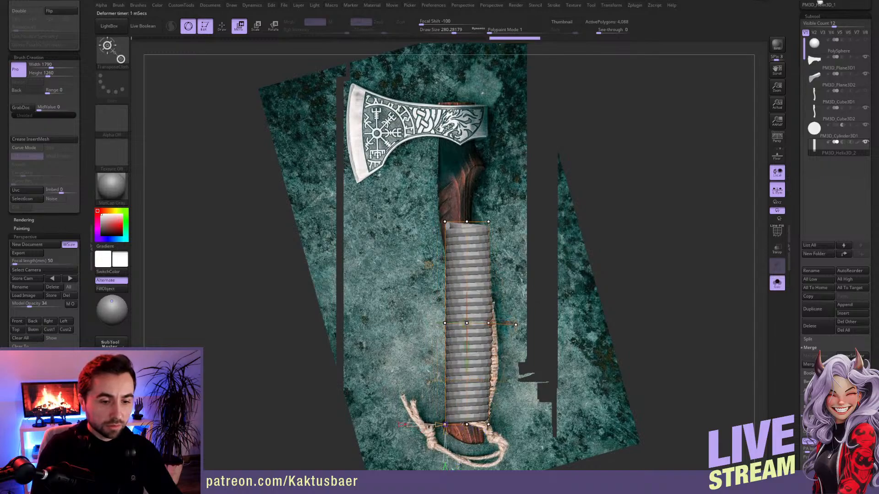
pyautogui.hotkey('ctrl', 'z')
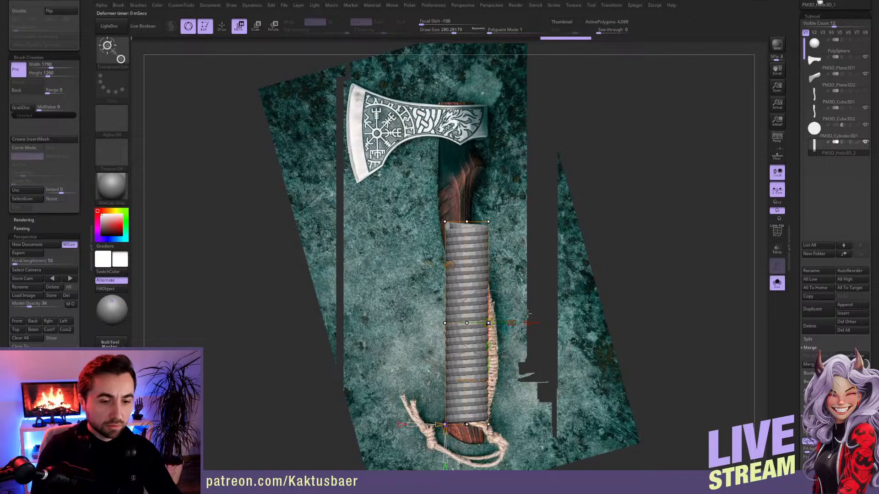
# - Replace the Deformer with Bend Arc on the grip wrap and try its side handle
pyautogui.click(449, 264)
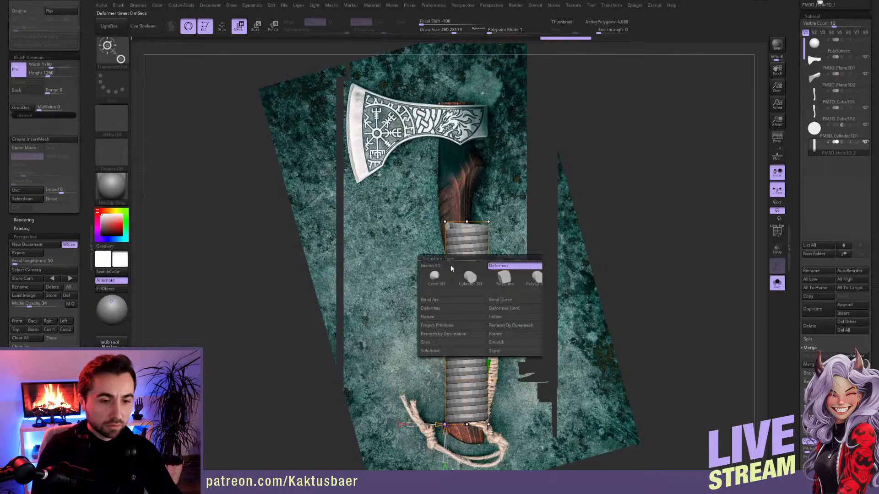
pyautogui.click(449, 302)
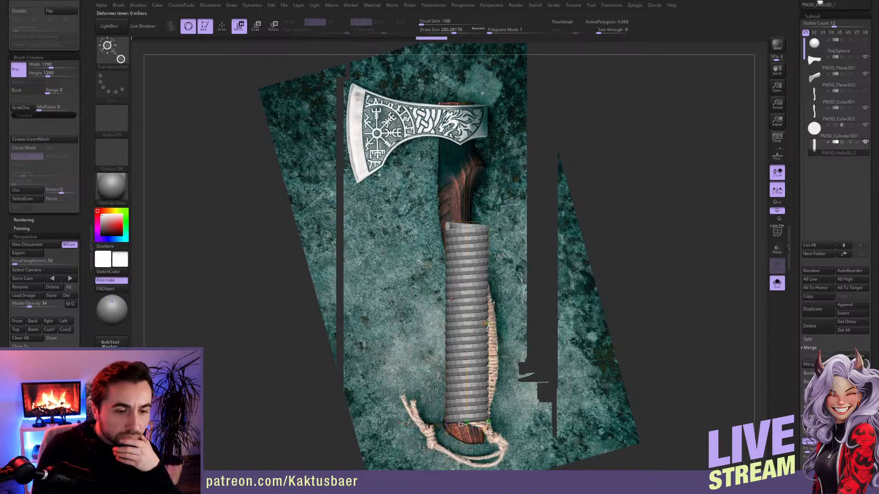
pyautogui.click(493, 323)
pyautogui.moveTo(521, 302)
pyautogui.mouseDown()
pyautogui.moveTo(534, 319)
pyautogui.moveTo(525, 289)
pyautogui.moveTo(521, 306)
pyautogui.mouseUp()
pyautogui.keyDown('ctrl'); pyautogui.moveTo(521, 306); pyautogui.dragTo(521, 309, button='right'); pyautogui.keyUp('ctrl')
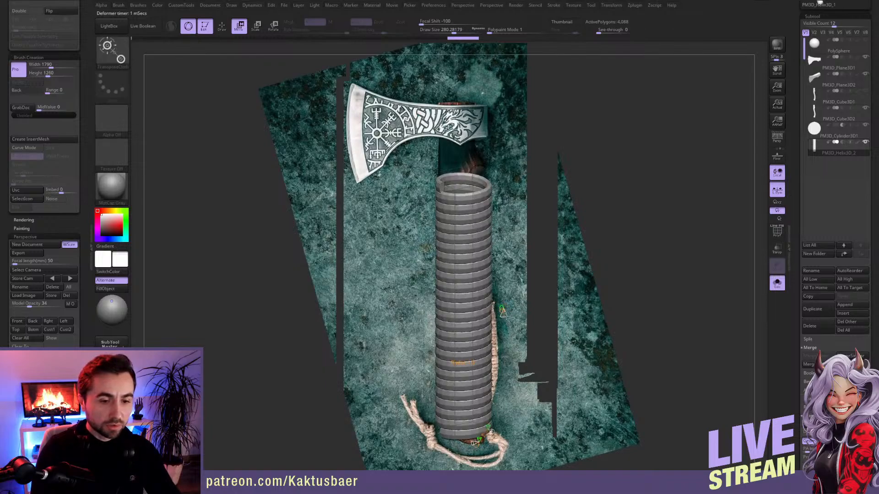
pyautogui.hotkey('ctrl', 'z')
# - Try to bend the grip wrap with the Bend Arc handles at its side and bottom end, undoing the adjustments
pyautogui.moveTo(513, 313); pyautogui.dragTo(512, 313)
pyautogui.moveTo(489, 428)
pyautogui.mouseDown()
pyautogui.moveTo(507, 408)
pyautogui.moveTo(500, 419)
pyautogui.mouseUp()
pyautogui.moveTo(508, 420)
pyautogui.keyDown('alt'); pyautogui.mouseDown(button='right')
pyautogui.moveTo(504, 356)
pyautogui.moveTo(506, 365)
pyautogui.mouseUp(button='right'); pyautogui.keyUp('alt')
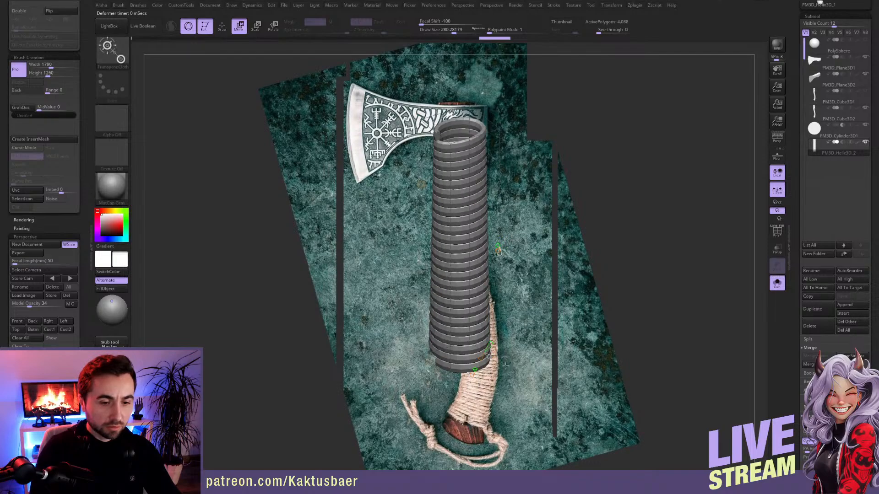
pyautogui.moveTo(489, 356)
pyautogui.mouseDown()
pyautogui.moveTo(477, 342)
pyautogui.moveTo(475, 363)
pyautogui.mouseUp()
pyautogui.hotkey('ctrl', 'z')
pyautogui.hotkey('ctrl', 'z')
pyautogui.hotkey('ctrl', 'z')
pyautogui.hotkey('ctrl', 'z')
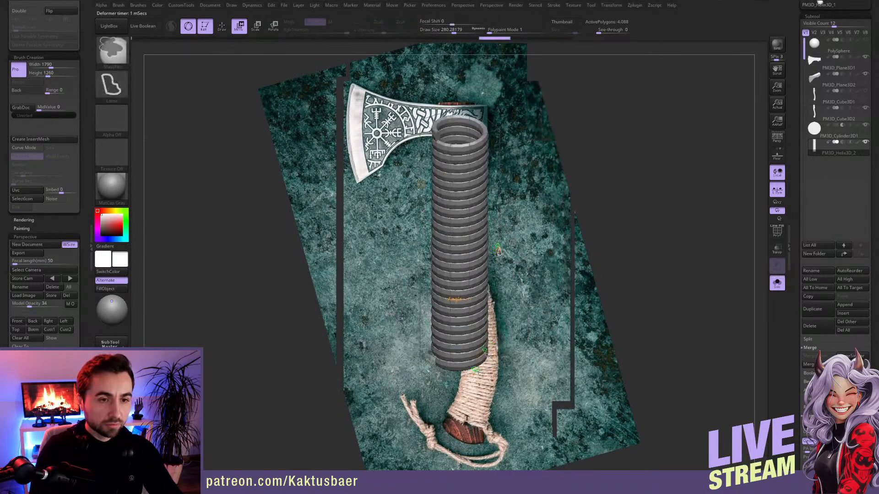
pyautogui.hotkey('ctrl', 'z')
pyautogui.moveTo(488, 356); pyautogui.dragTo(494, 354)
pyautogui.hotkey('ctrl', 'z')
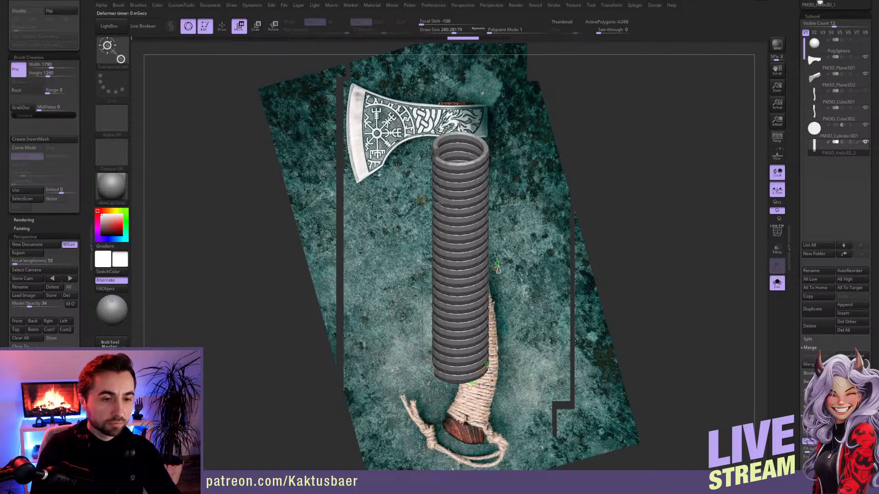
# - Replace Bend Arc with Bend Curve on the grip wrap and try to bend it from the curve's lower points
pyautogui.click(422, 200)
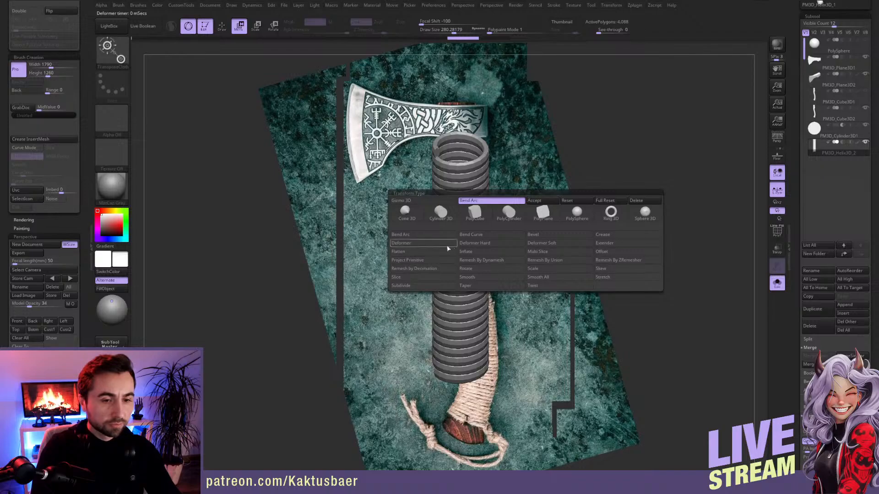
pyautogui.click(474, 236)
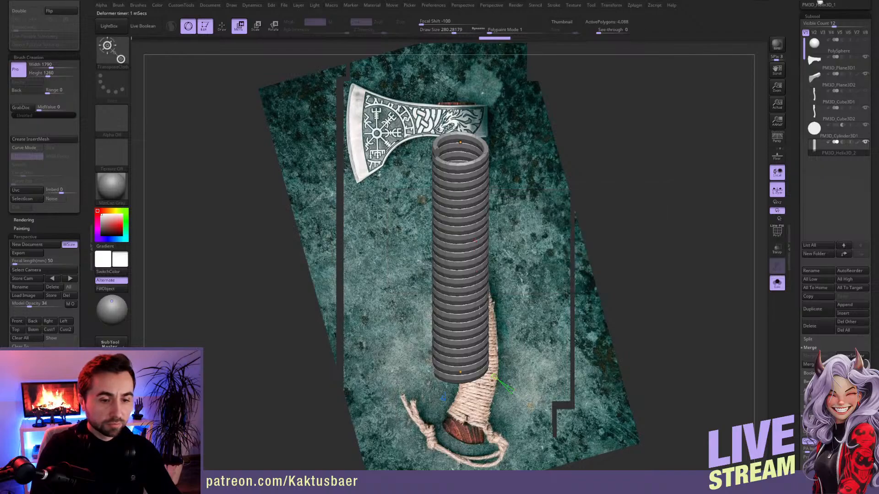
pyautogui.moveTo(508, 389); pyautogui.dragTo(501, 377, button='right')
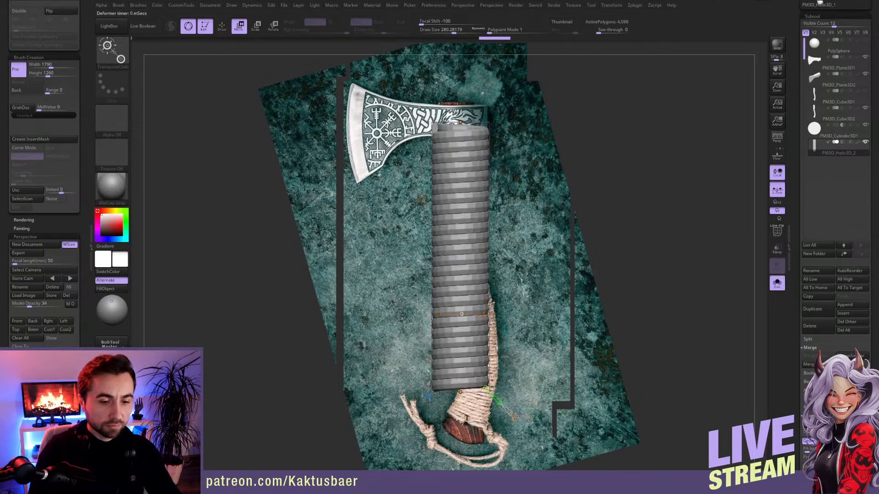
pyautogui.moveTo(460, 393); pyautogui.dragTo(451, 391)
pyautogui.moveTo(480, 364)
pyautogui.mouseDown()
pyautogui.moveTo(469, 366)
pyautogui.moveTo(484, 352)
pyautogui.mouseUp()
pyautogui.moveTo(419, 357); pyautogui.dragTo(512, 315)
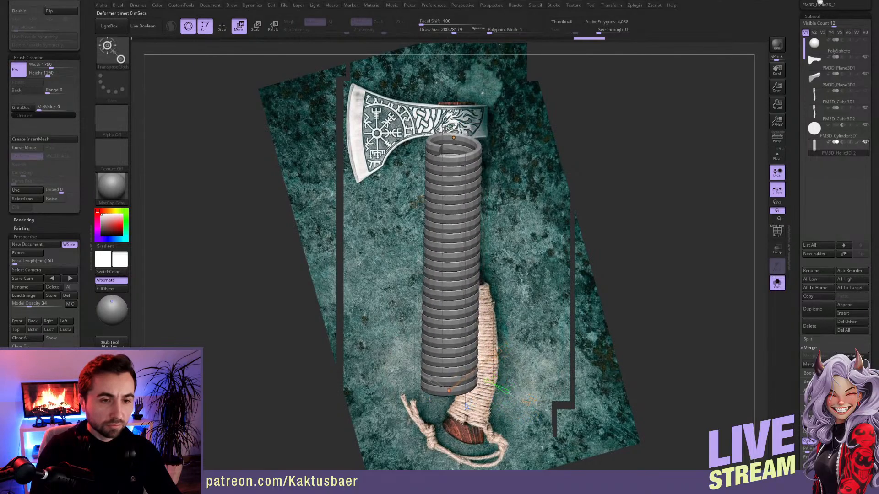
# - Hide the reference image, try leaning the wrap by its upper Bend Curve point, and reset the deformation
pyautogui.hotkey('shift', 'z')
pyautogui.keyDown('alt'); pyautogui.moveTo(518, 261); pyautogui.dragTo(497, 231); pyautogui.keyUp('alt')
pyautogui.moveTo(453, 153); pyautogui.dragTo(495, 161)
pyautogui.moveTo(437, 235); pyautogui.dragTo(421, 262)
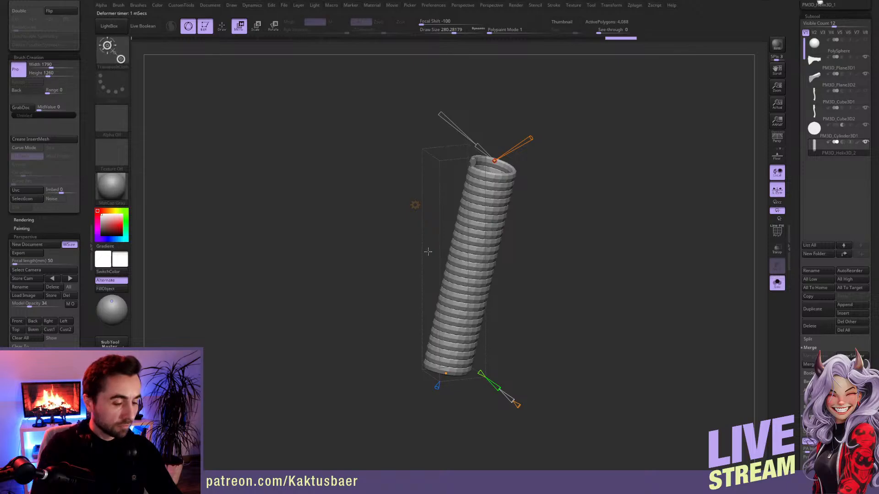
pyautogui.click(416, 206)
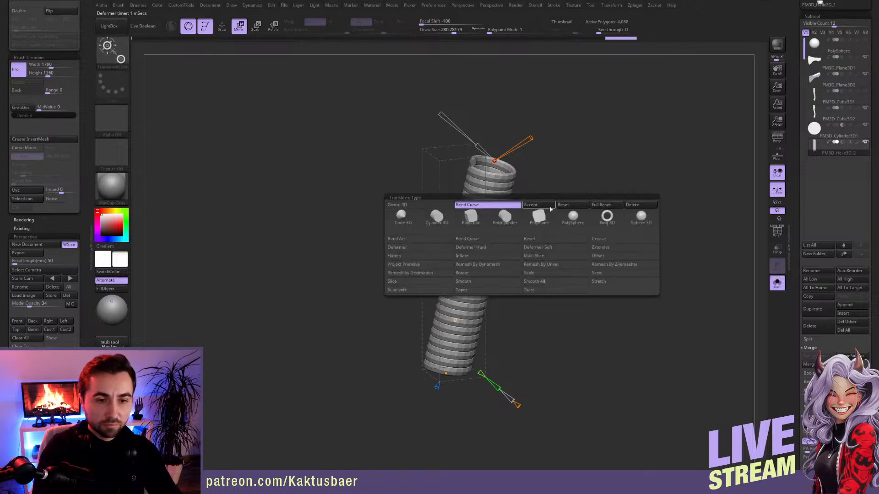
pyautogui.click(568, 207)
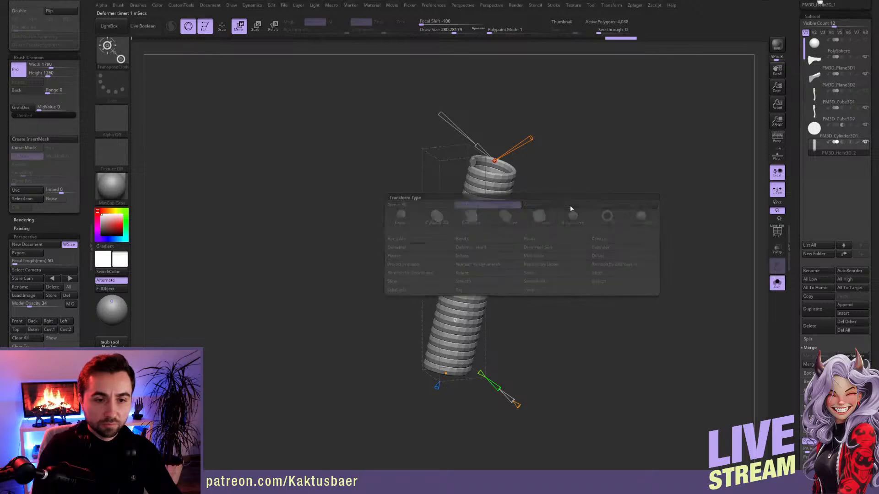
# - Switch the grip wrap to the Deformer cage, try to shift its middle control point sideways, and undo the change
pyautogui.click(419, 205)
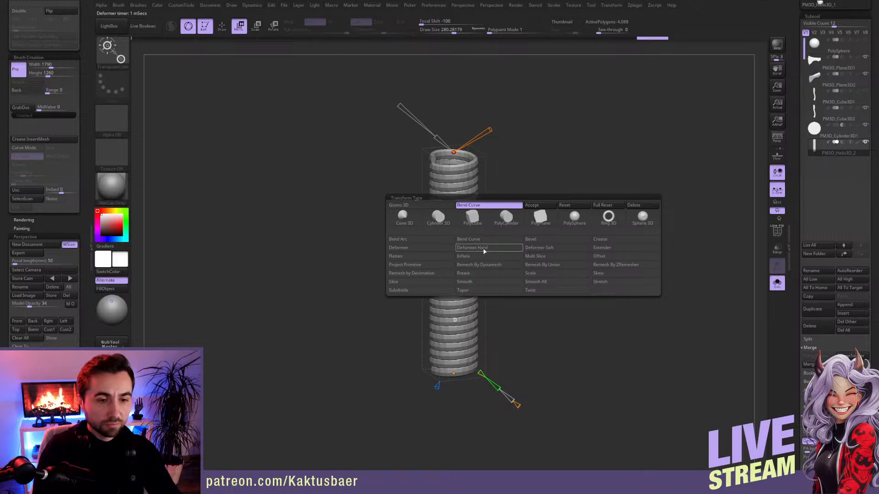
pyautogui.click(415, 249)
pyautogui.keyDown('shift'); pyautogui.moveTo(516, 240); pyautogui.dragTo(512, 241); pyautogui.keyUp('shift')
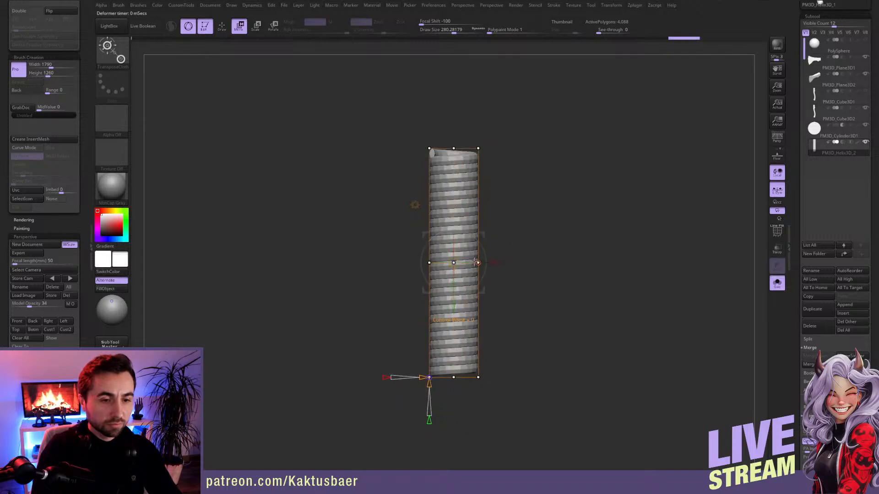
pyautogui.moveTo(453, 262); pyautogui.dragTo(466, 263)
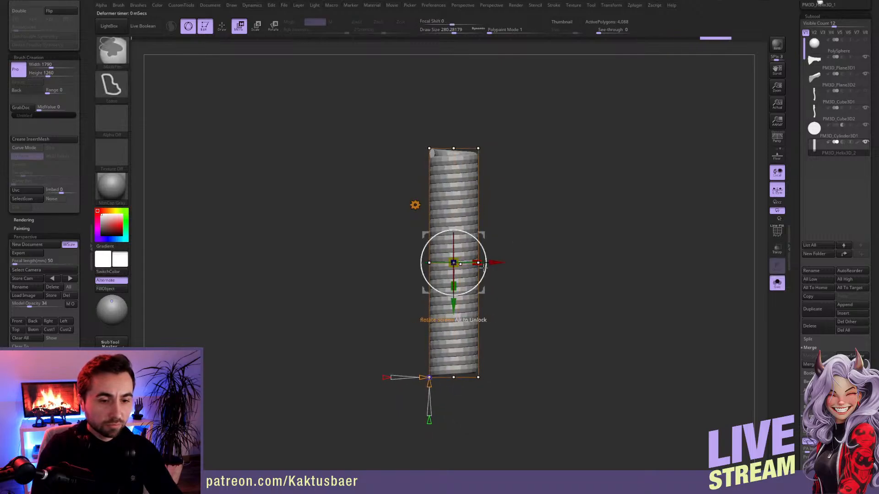
pyautogui.hotkey('ctrl', 'z')
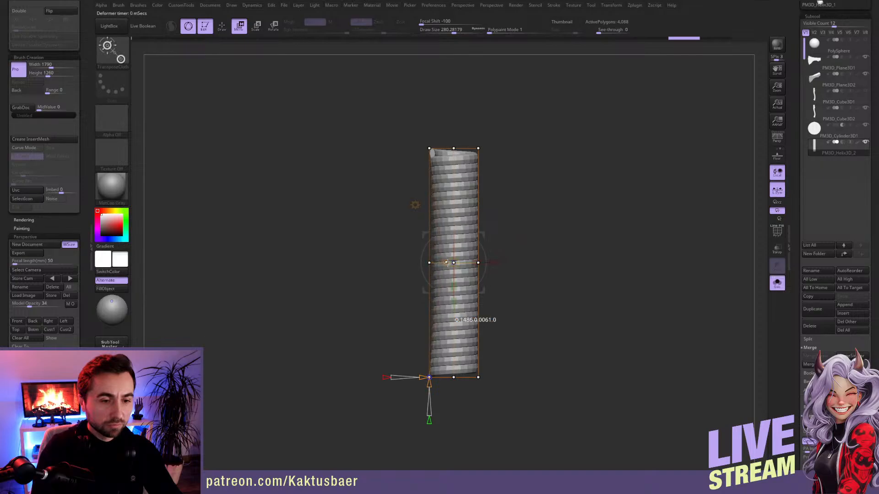
pyautogui.moveTo(488, 318); pyautogui.dragTo(514, 249)
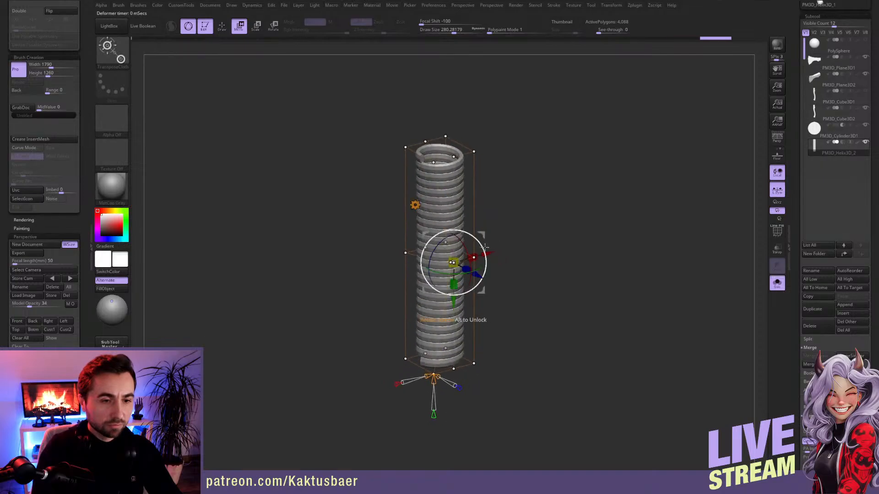
# - Reset and delete the Deformer on the grip wrap to return to the plain Gizmo 3D
pyautogui.click(415, 203)
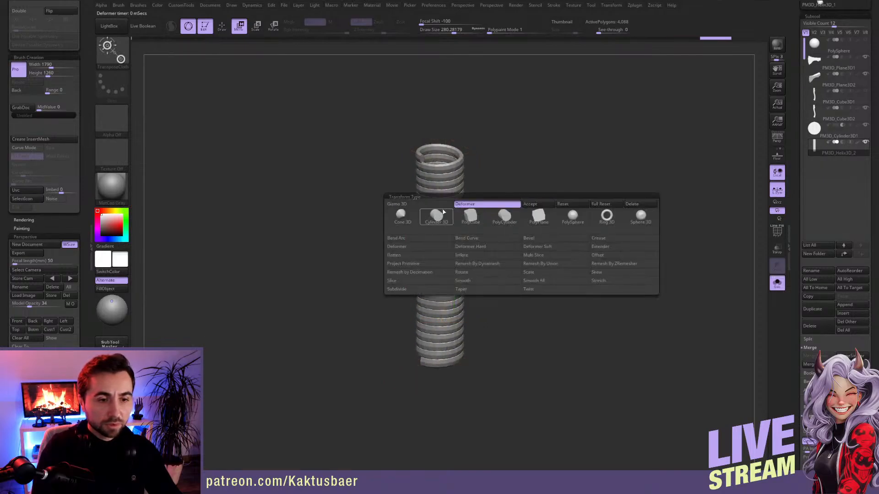
pyautogui.click(566, 204)
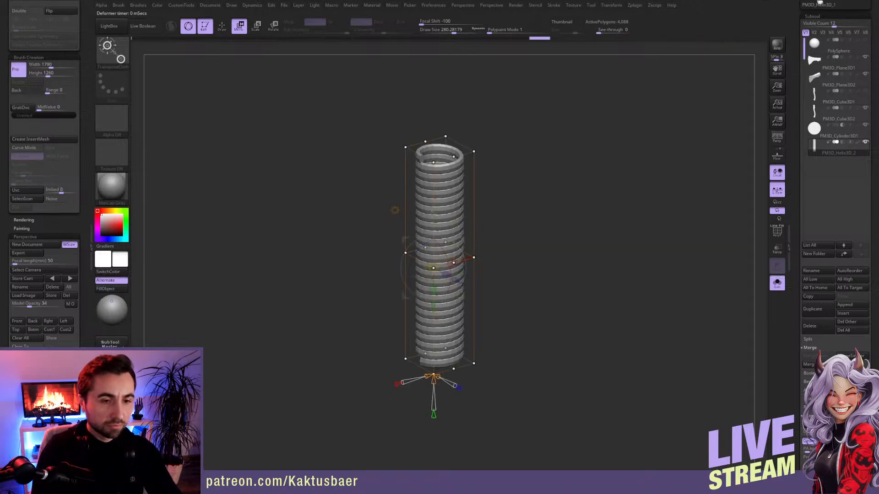
pyautogui.click(395, 210)
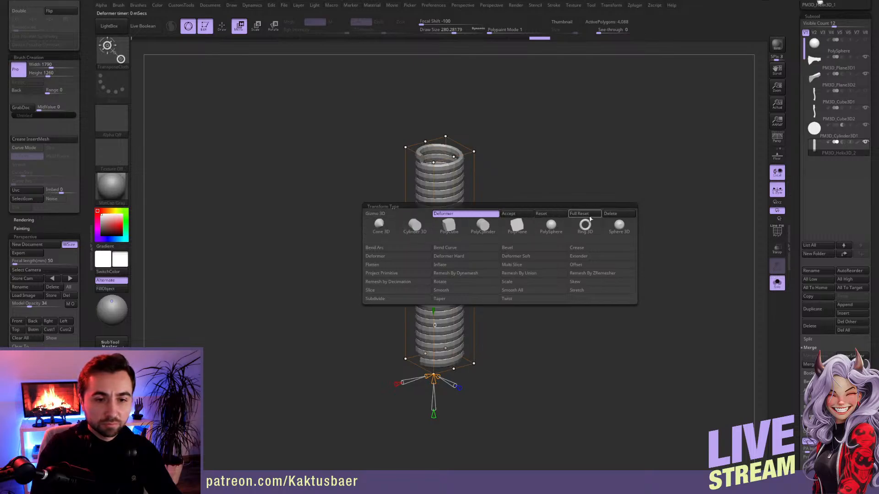
pyautogui.click(612, 216)
pyautogui.moveTo(516, 235)
pyautogui.keyDown('shift'); pyautogui.mouseDown()
pyautogui.moveTo(489, 225)
pyautogui.moveTo(518, 240)
pyautogui.mouseUp(); pyautogui.keyUp('shift')
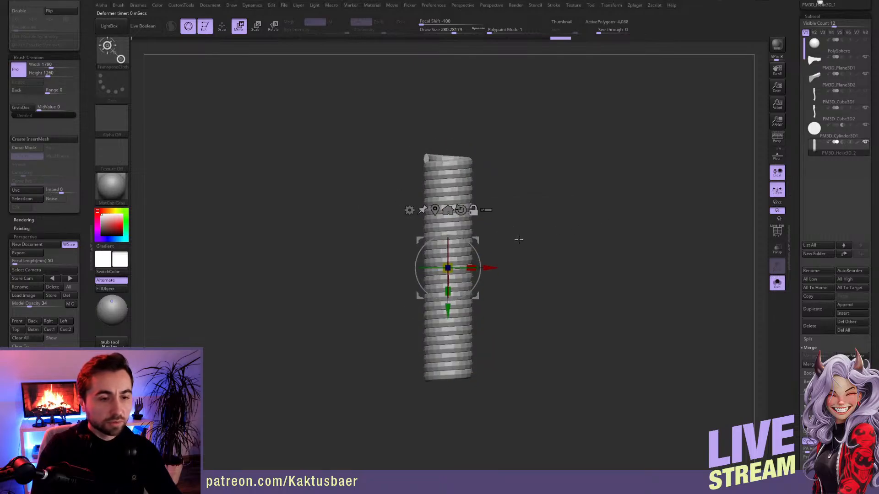
# - Return to the Move brush, show all axe parts, and recall the stored custom view with the reference image
pyautogui.press('q')
pyautogui.hotkey('alt', 's')
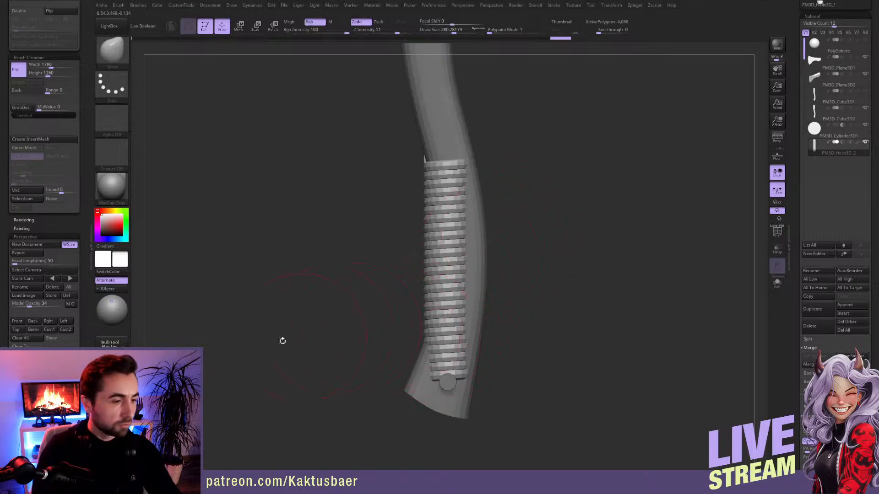
pyautogui.click(56, 331)
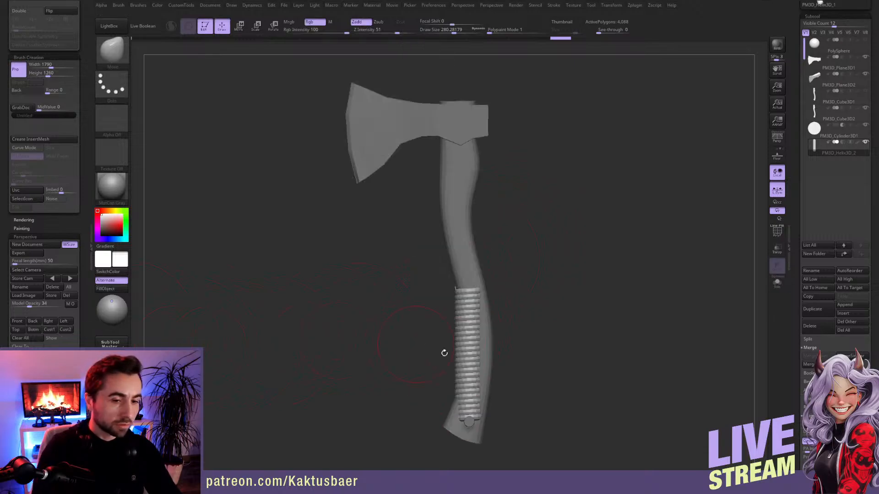
pyautogui.click(49, 329)
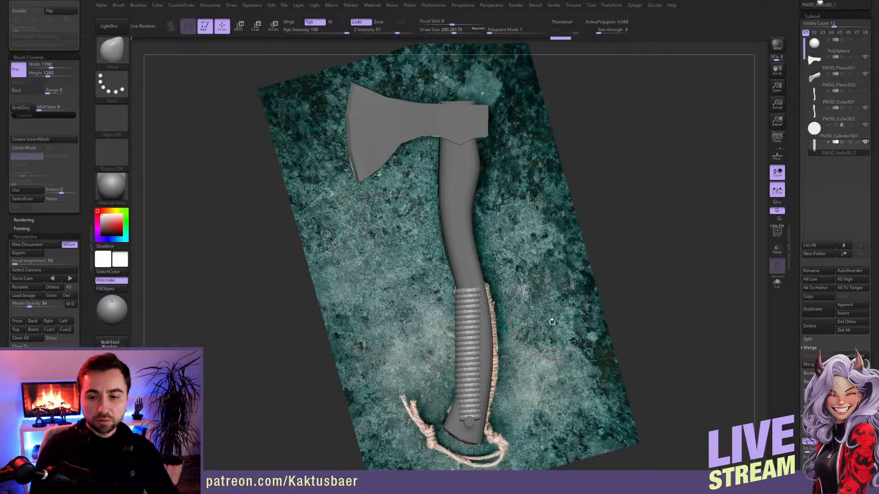
# - Enlarge the Move brush to a draw size of about 629 and push the wrap's middle sideways toward the curved grip
pyautogui.press(']')
pyautogui.press(']')
pyautogui.press(']')
pyautogui.press(']')
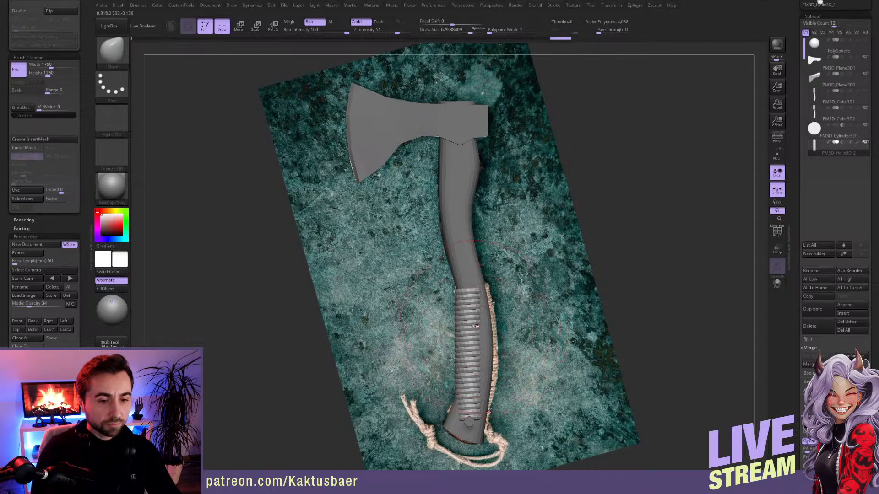
pyautogui.moveTo(474, 351); pyautogui.dragTo(500, 351)
# - Adjust the Move brush down to a draw size of about 484 and nudge the wrap's upper and lower ends onto the handle
pyautogui.press('s')
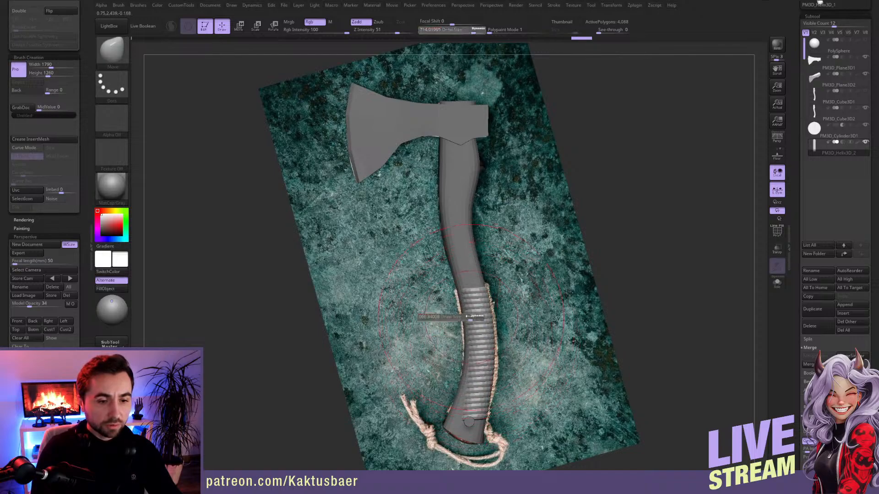
pyautogui.click(463, 316)
pyautogui.moveTo(462, 294)
pyautogui.mouseDown()
pyautogui.moveTo(478, 297)
pyautogui.moveTo(460, 302)
pyautogui.mouseUp()
pyautogui.press('s')
pyautogui.click(471, 295)
pyautogui.moveTo(482, 413); pyautogui.dragTo(479, 411)
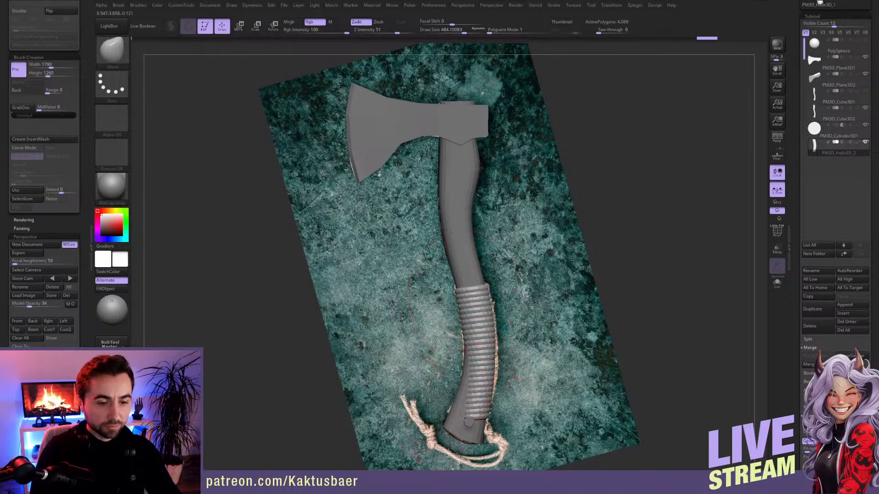
# - Isolate the wrap and pull its lower part onto the reference rope, reducing the Move brush to about 437
pyautogui.hotkey('alt', 's')
pyautogui.moveTo(463, 419); pyautogui.dragTo(463, 417, button='right')
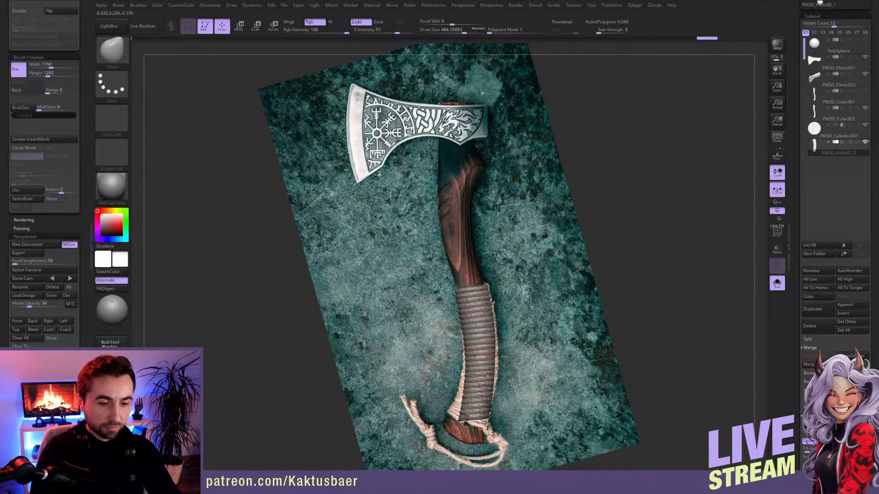
pyautogui.moveTo(465, 414)
pyautogui.mouseDown()
pyautogui.moveTo(454, 414)
pyautogui.moveTo(484, 425)
pyautogui.mouseUp()
pyautogui.press('[')
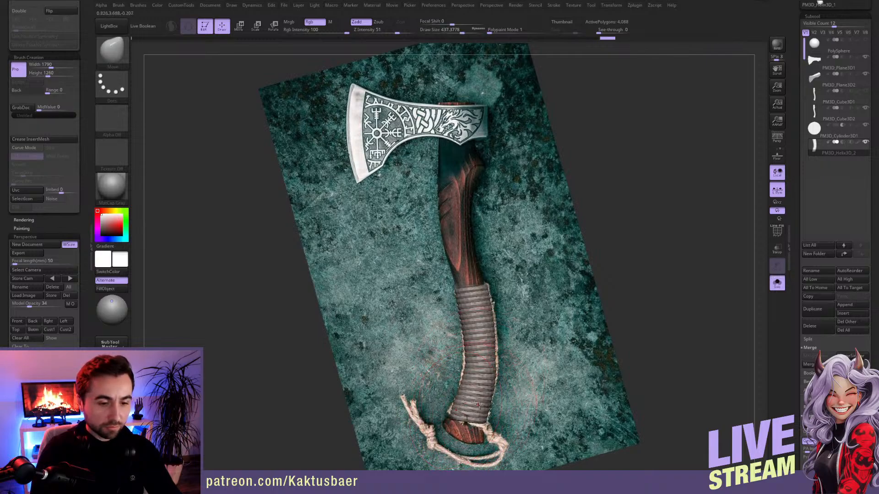
pyautogui.moveTo(468, 385)
pyautogui.mouseDown()
pyautogui.moveTo(465, 371)
pyautogui.moveTo(493, 359)
pyautogui.moveTo(466, 358)
pyautogui.moveTo(495, 359)
pyautogui.mouseUp()
# - Refine the wrap's lower end and outer bulge against the reference rope, reducing the Move brush to about 351 and 305
pyautogui.press('s')
pyautogui.moveTo(455, 412)
pyautogui.mouseDown()
pyautogui.moveTo(447, 412)
pyautogui.moveTo(483, 416)
pyautogui.moveTo(463, 405)
pyautogui.mouseUp()
pyautogui.press('s')
pyautogui.press('s')
pyautogui.press('s')
pyautogui.press('s')
pyautogui.press('s')
pyautogui.moveTo(463, 405); pyautogui.dragTo(457, 407)
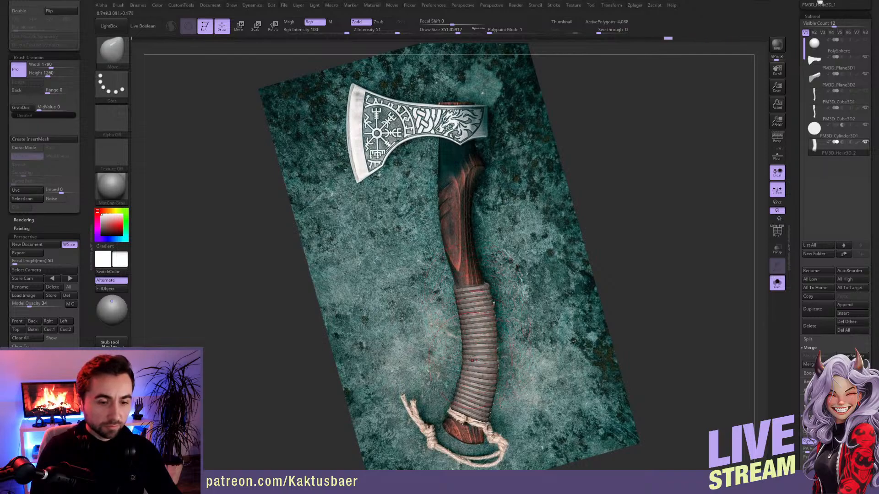
pyautogui.press('[')
pyautogui.moveTo(494, 356); pyautogui.dragTo(496, 355)
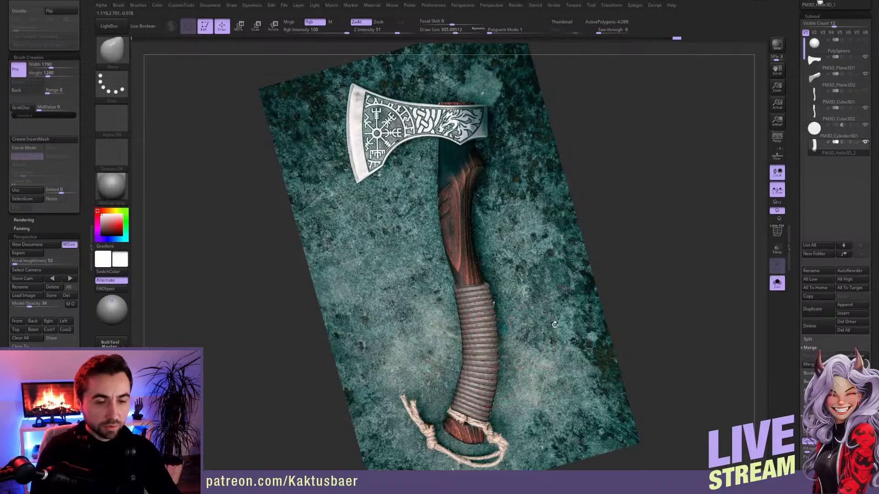
# - Duplicate the curved grip wrap and roll the original PM3D_Helix3D_2 back to its straight shape at undo history step 9
pyautogui.click(544, 333)
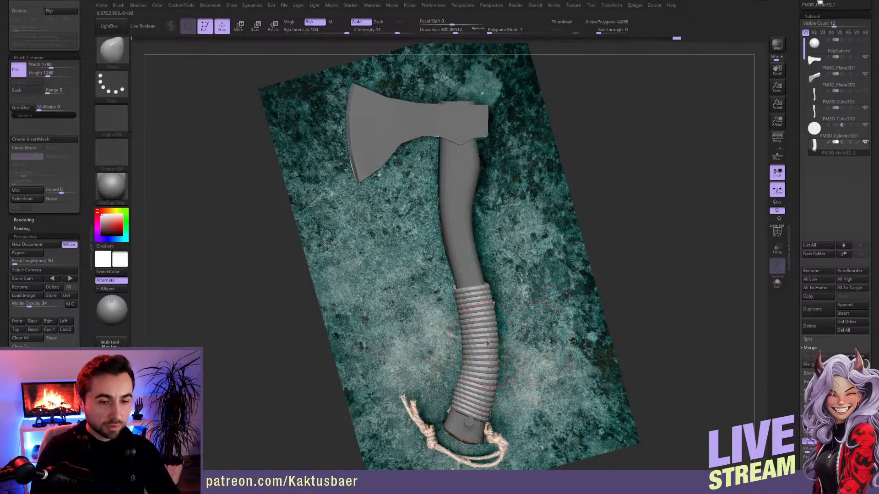
pyautogui.keyDown('alt'); pyautogui.moveTo(520, 327); pyautogui.dragTo(487, 298); pyautogui.keyUp('alt')
pyautogui.moveTo(486, 298); pyautogui.dragTo(477, 311, button='right')
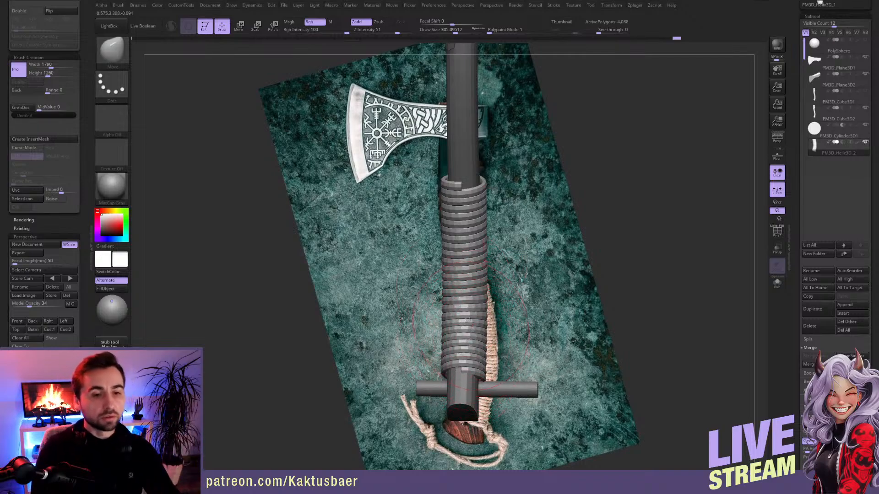
pyautogui.keyDown('alt'); pyautogui.moveTo(479, 300); pyautogui.dragTo(478, 315, button='right'); pyautogui.keyUp('alt')
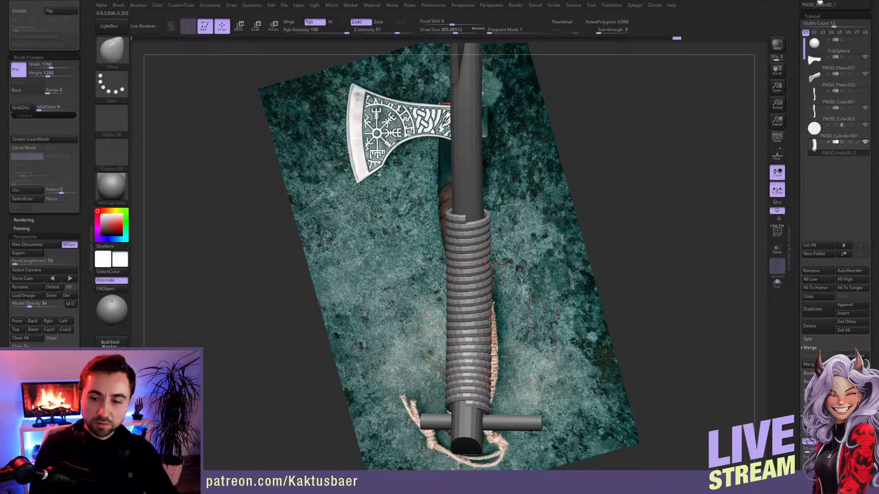
pyautogui.moveTo(498, 306); pyautogui.dragTo(474, 306, button='right')
pyautogui.click(818, 310)
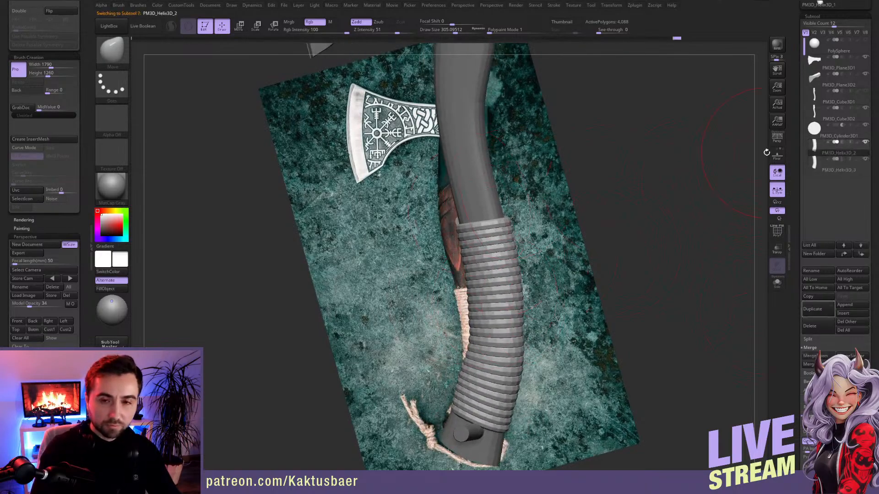
pyautogui.click(209, 39)
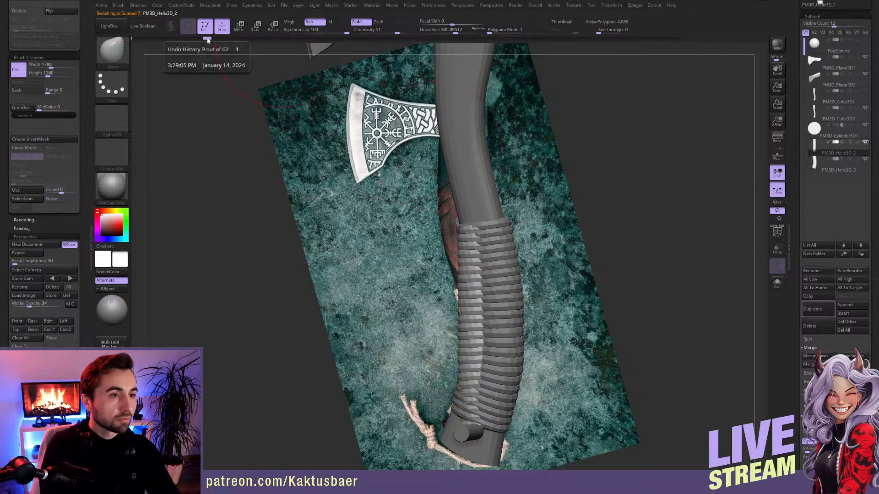
# - Activate the Gizmo 3D on the straight original wrap and apply the Bend Curve deformer
pyautogui.moveTo(487, 305); pyautogui.dragTo(513, 306, button='right')
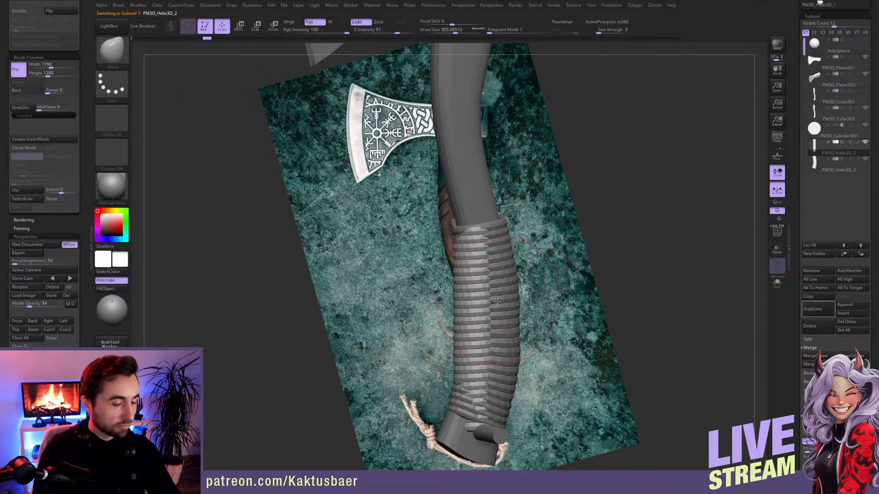
pyautogui.press('w')
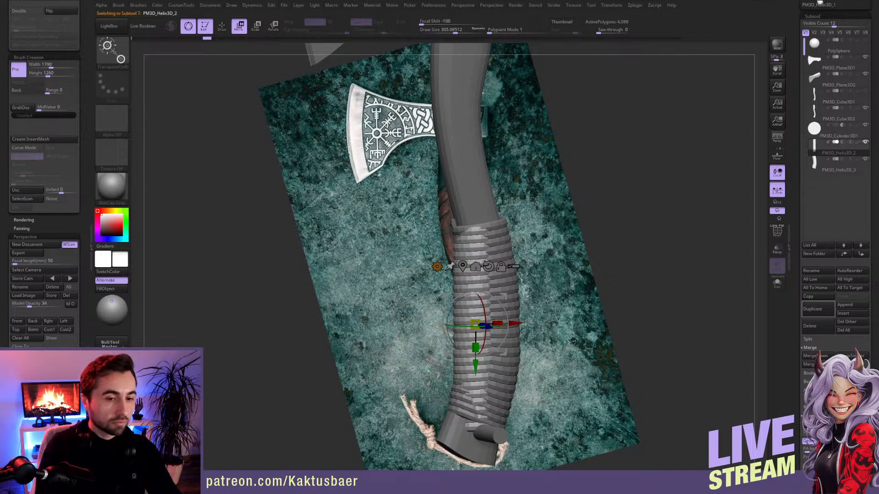
pyautogui.click(437, 266)
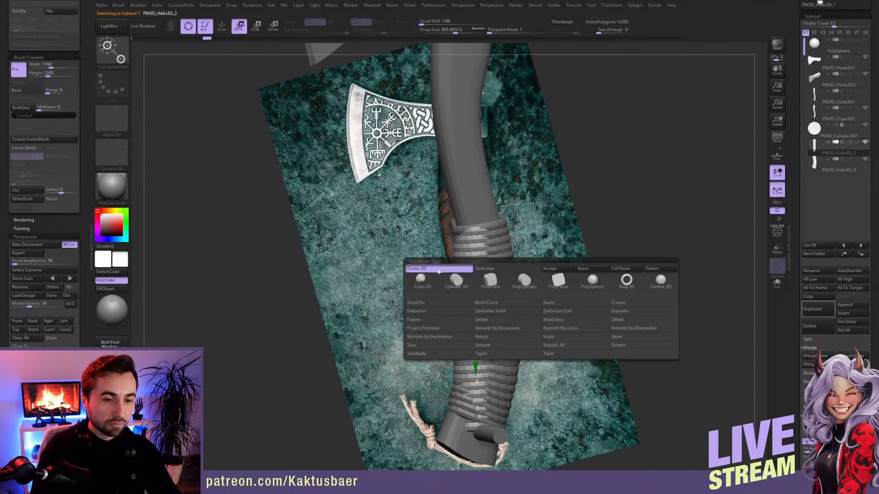
pyautogui.click(491, 305)
pyautogui.click(497, 327)
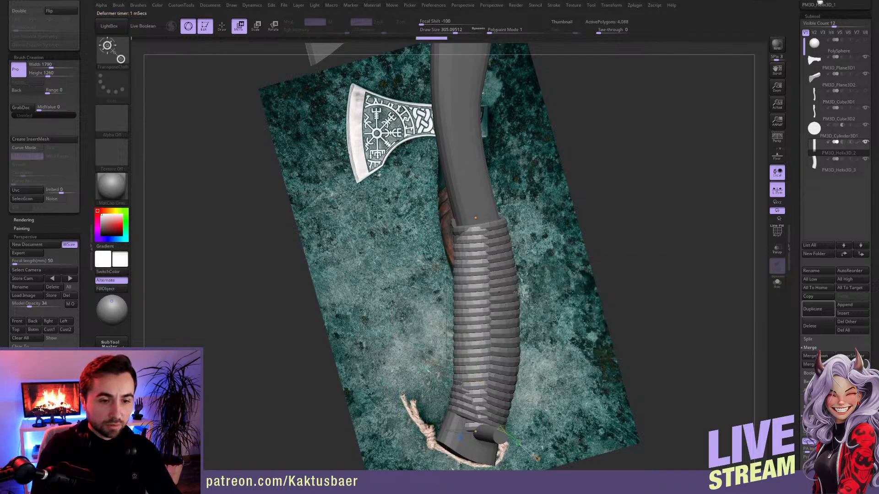
# - Adjust the Bend Curve resolution on the straight wrap so that it has three control points along its length
pyautogui.moveTo(517, 292); pyautogui.dragTo(513, 316, button='right')
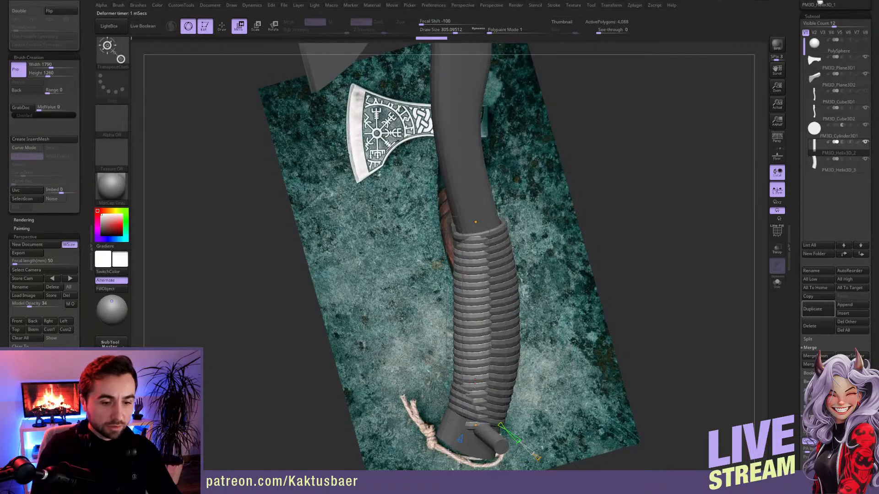
pyautogui.moveTo(475, 426)
pyautogui.mouseDown()
pyautogui.moveTo(484, 421)
pyautogui.moveTo(476, 420)
pyautogui.mouseUp()
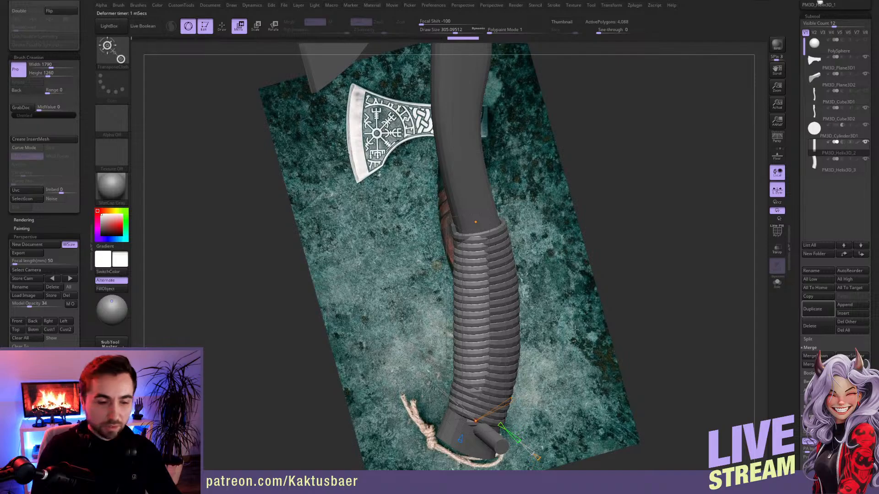
pyautogui.moveTo(575, 329); pyautogui.dragTo(559, 292)
pyautogui.moveTo(527, 422); pyautogui.dragTo(533, 427)
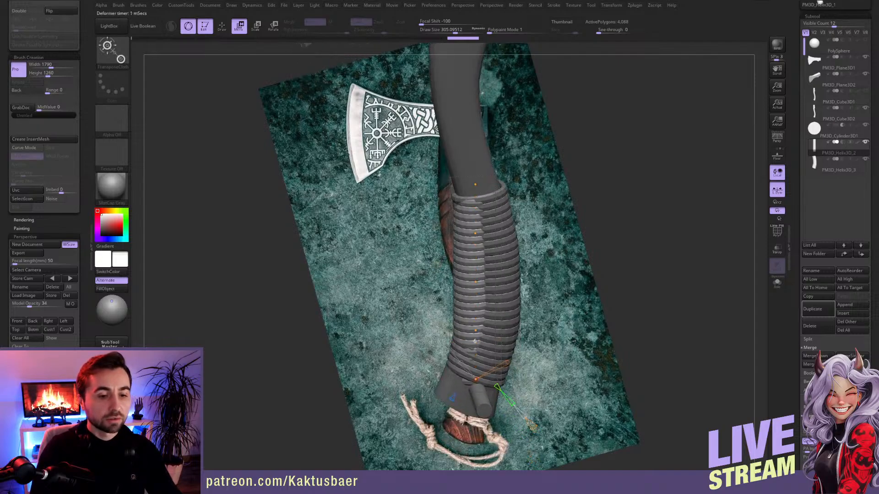
pyautogui.moveTo(541, 419); pyautogui.dragTo(532, 389)
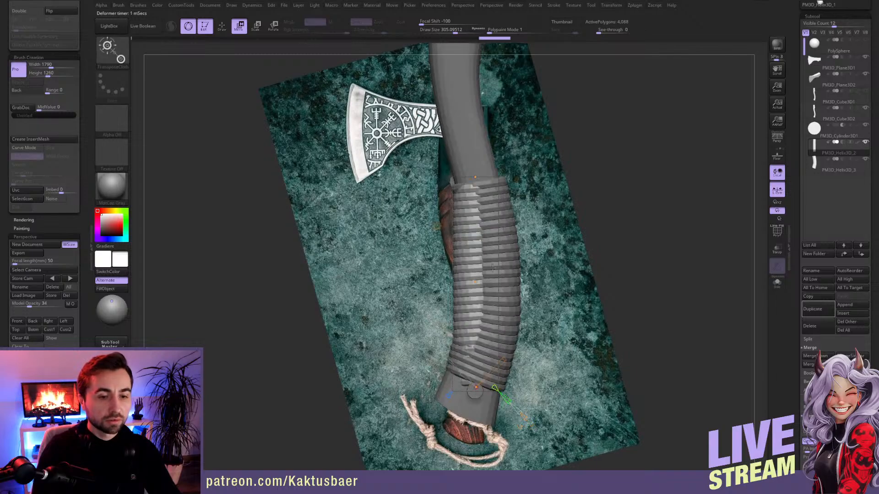
# - Hide the duplicate wrap PM3D_Helix3D_3 and bend the original along the curved grip by repositioning the middle and lower Bend Curve points
pyautogui.moveTo(477, 281); pyautogui.dragTo(513, 280)
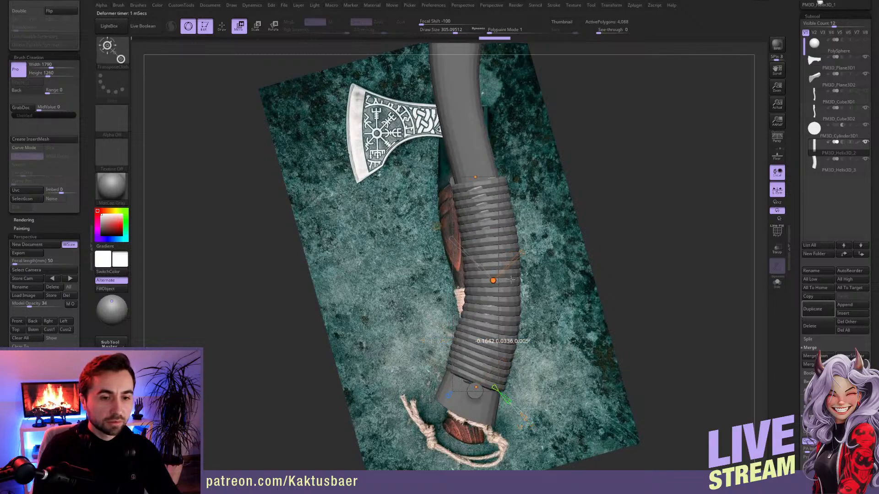
pyautogui.click(864, 160)
pyautogui.moveTo(548, 274); pyautogui.dragTo(551, 275)
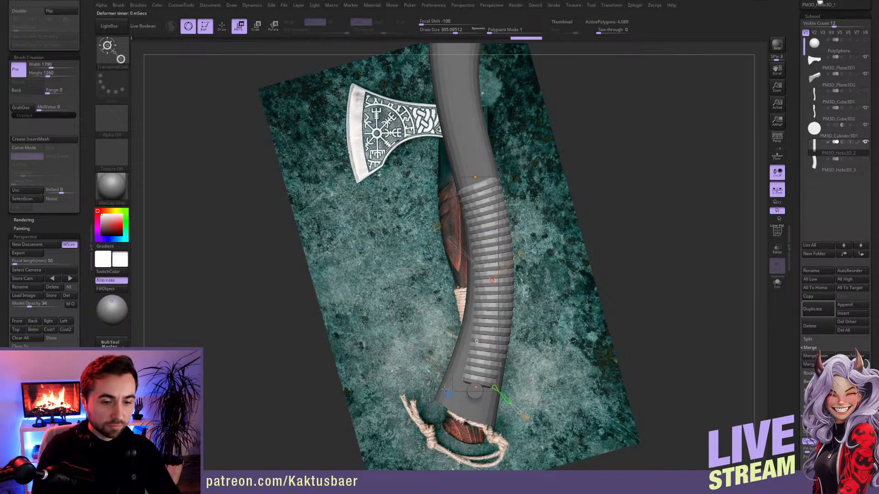
pyautogui.moveTo(494, 387); pyautogui.dragTo(470, 388)
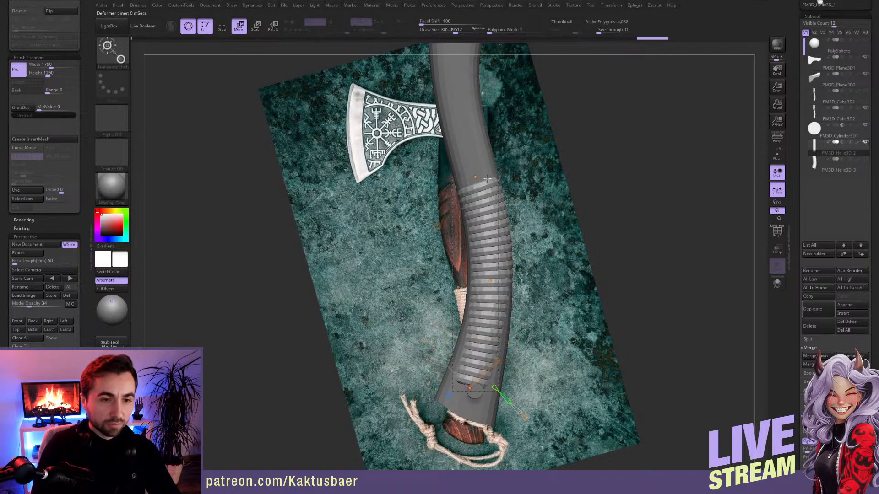
pyautogui.moveTo(487, 178); pyautogui.dragTo(503, 147)
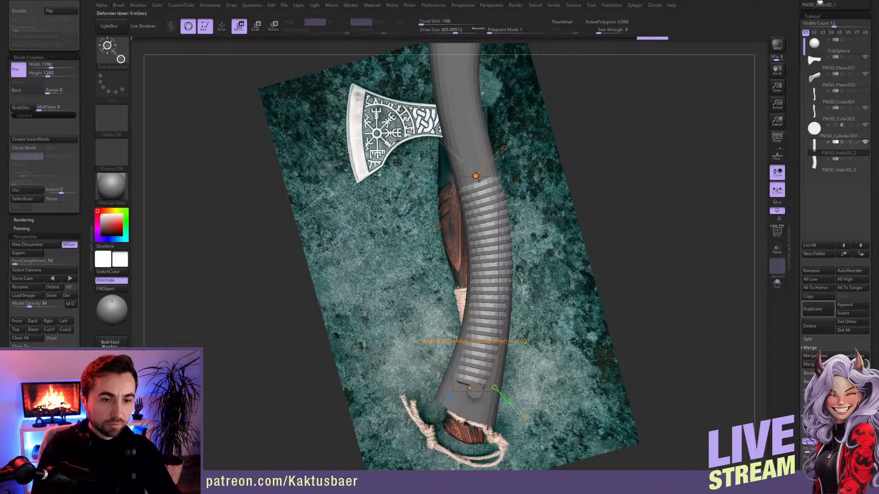
# - Restore the side view aligned with the reference photo and accept the Bend Curve deformation
pyautogui.click(50, 330)
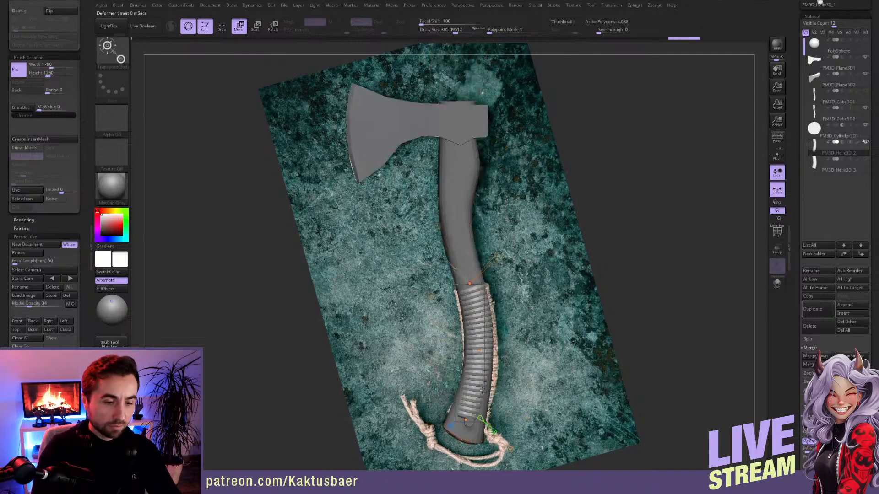
pyautogui.click(431, 295)
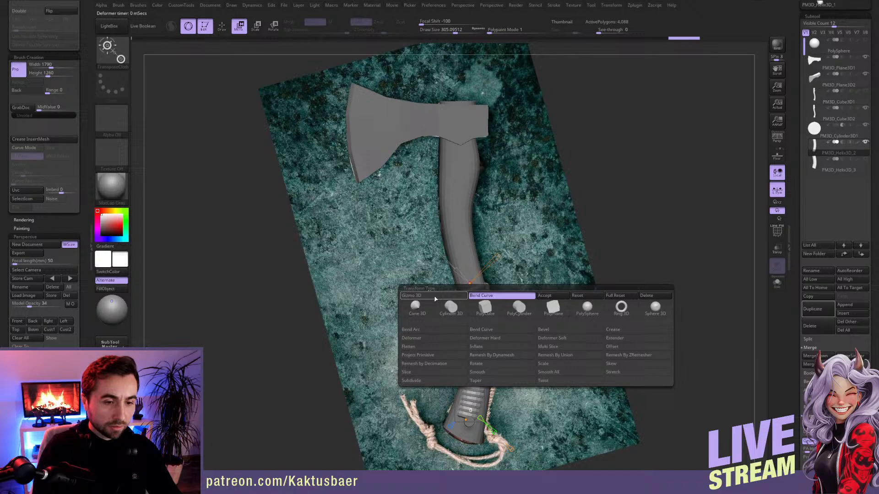
pyautogui.click(564, 297)
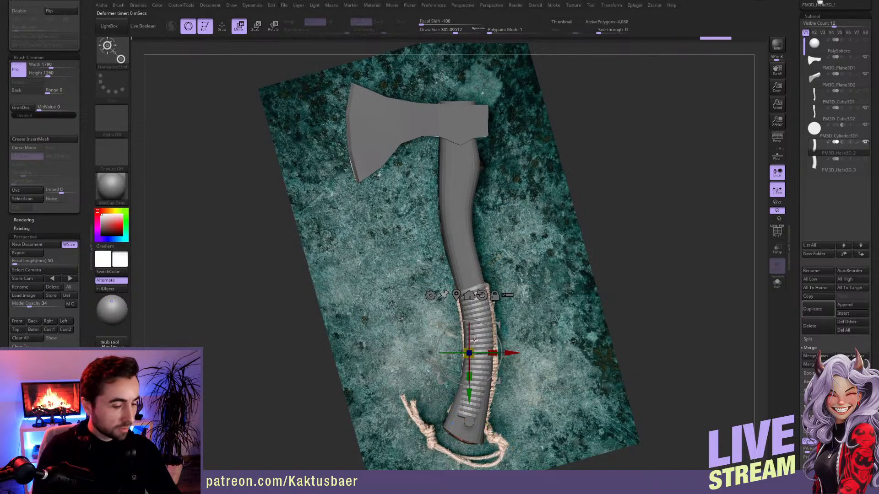
# - Return to the Move brush and pull the wrap's upper end and outer side towards the reference rope, reducing the brush to about 311
pyautogui.press('q')
pyautogui.moveTo(467, 336); pyautogui.dragTo(464, 336)
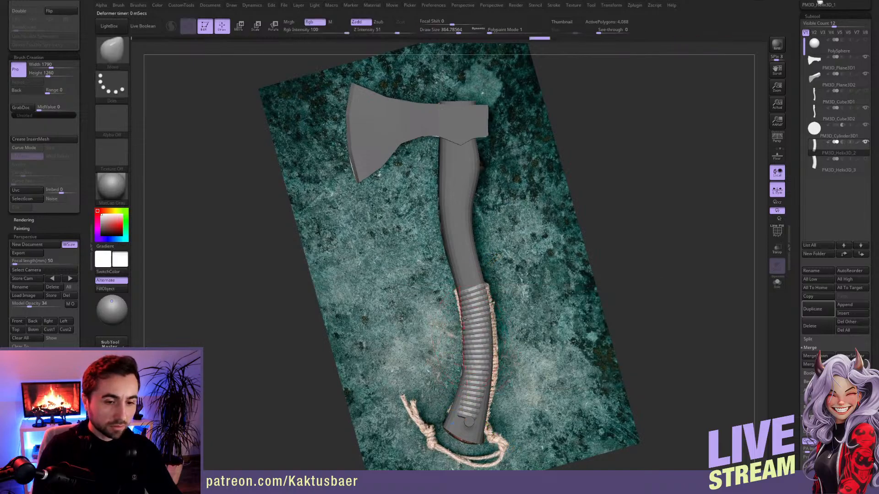
pyautogui.moveTo(461, 297); pyautogui.dragTo(487, 290)
pyautogui.press('[')
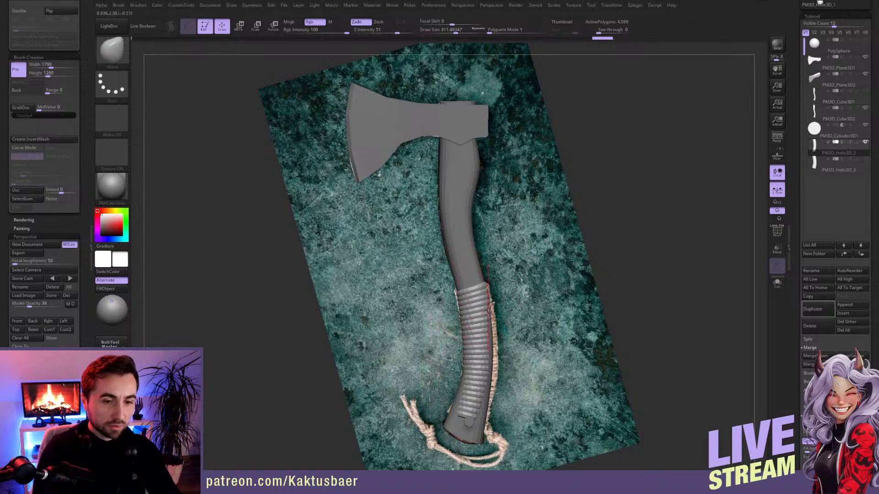
pyautogui.moveTo(490, 321); pyautogui.dragTo(494, 323)
pyautogui.moveTo(487, 365); pyautogui.dragTo(489, 365)
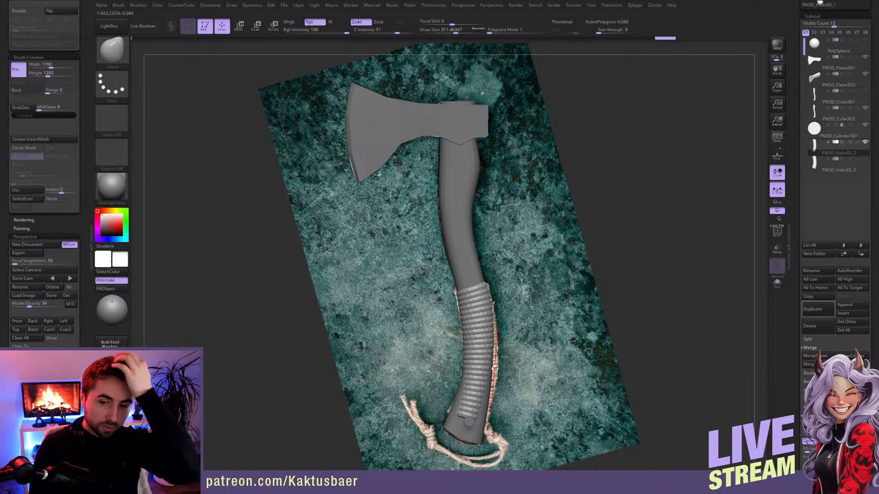
# - Fit the wrap's lower end and outer bulge to the reference rope with the Move brush at about 268, then 293
pyautogui.press('s')
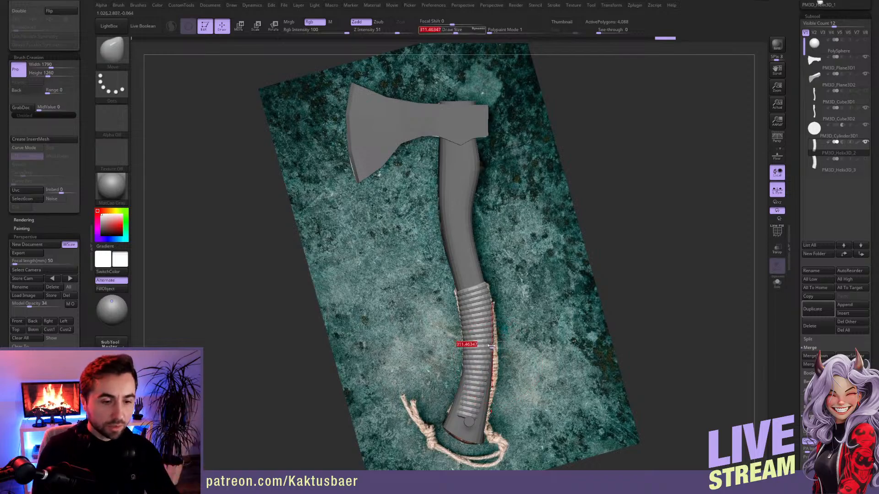
pyautogui.moveTo(491, 346); pyautogui.dragTo(489, 346)
pyautogui.moveTo(491, 380); pyautogui.dragTo(485, 389)
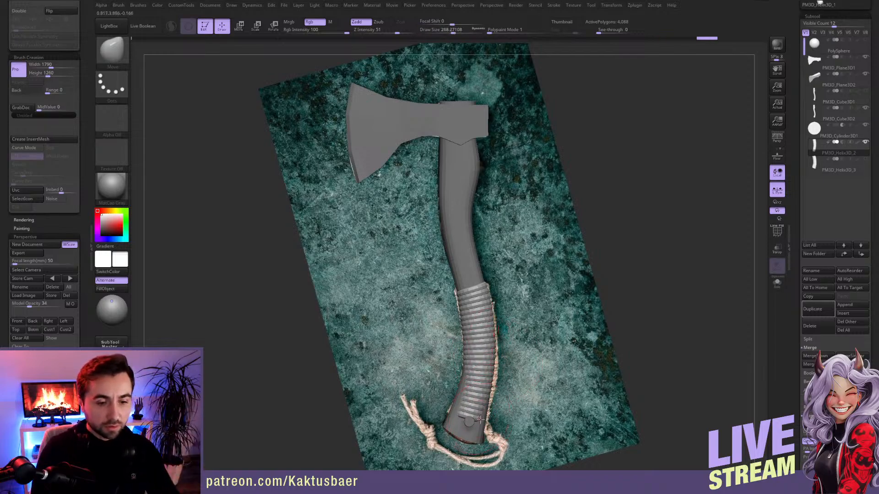
pyautogui.moveTo(481, 420); pyautogui.dragTo(475, 418)
pyautogui.press('s')
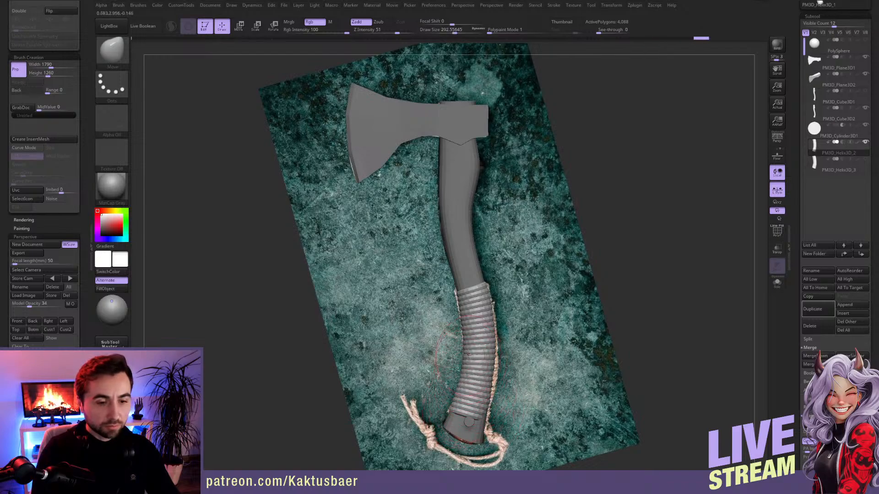
pyautogui.moveTo(493, 366)
pyautogui.mouseDown()
pyautogui.moveTo(489, 394)
pyautogui.moveTo(489, 330)
pyautogui.mouseUp()
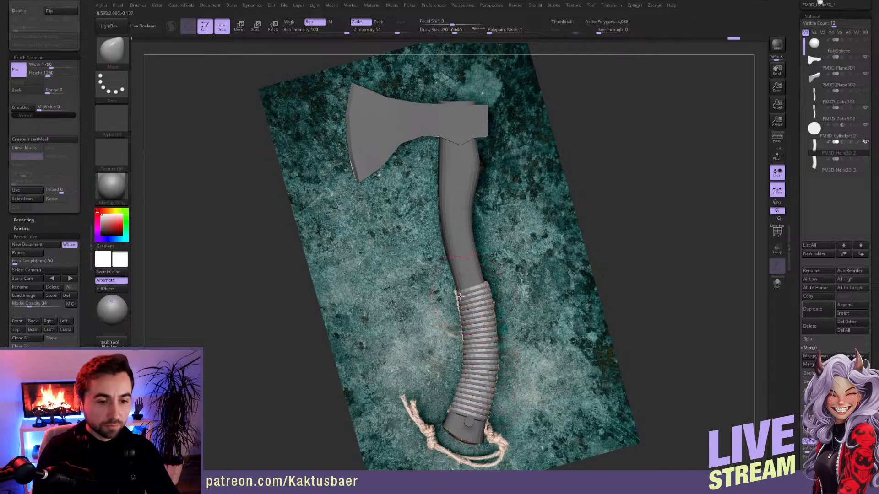
pyautogui.moveTo(465, 341); pyautogui.dragTo(463, 342)
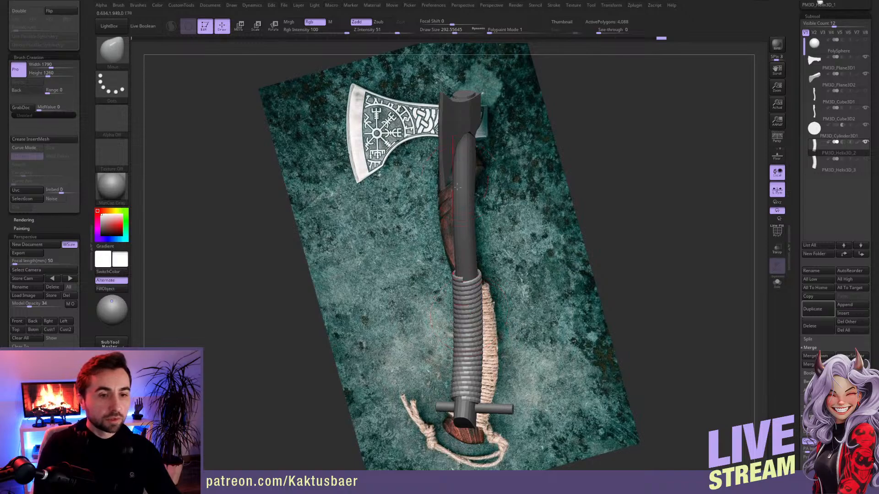
# - Try to adjust the wrap's fit around the grip from angled views with the Move brush at about 234, then 262
pyautogui.moveTo(469, 300); pyautogui.dragTo(453, 204, button='right')
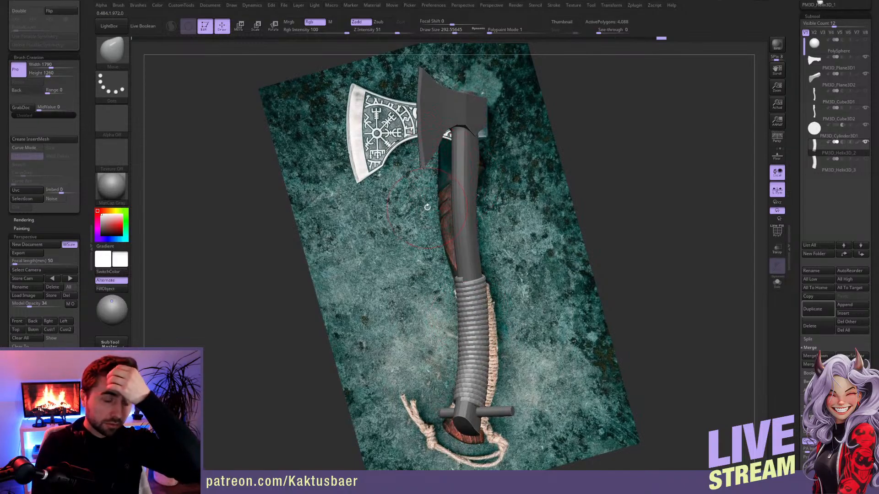
pyautogui.moveTo(427, 207)
pyautogui.mouseDown(button='right')
pyautogui.moveTo(465, 378)
pyautogui.moveTo(468, 327)
pyautogui.moveTo(471, 350)
pyautogui.mouseUp(button='right')
pyautogui.press('s')
pyautogui.moveTo(473, 350); pyautogui.dragTo(453, 351)
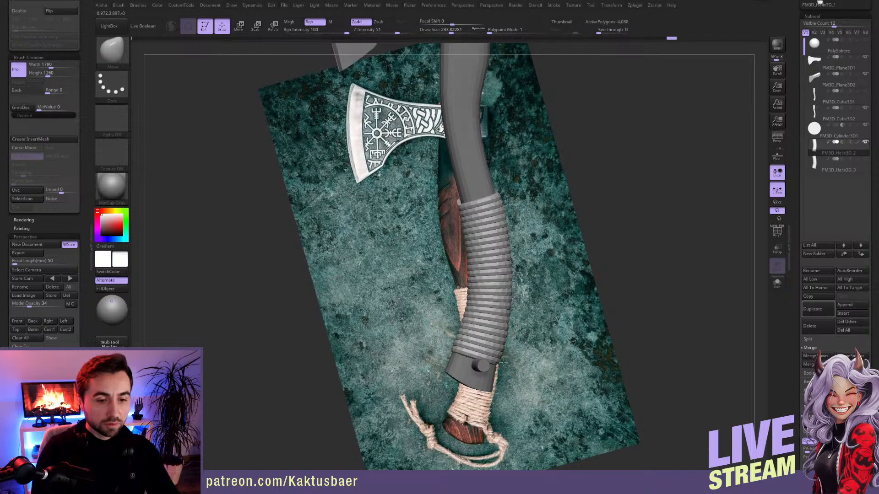
pyautogui.moveTo(478, 355); pyautogui.dragTo(491, 349, button='right')
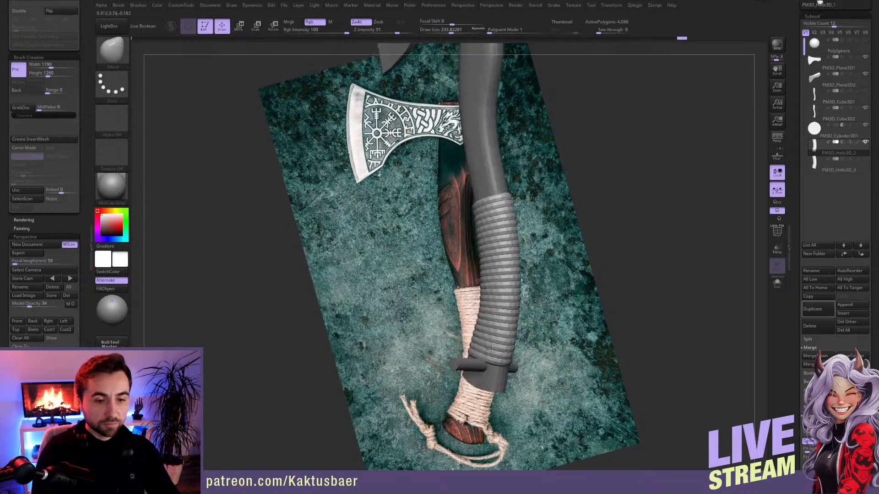
pyautogui.press(']')
pyautogui.moveTo(515, 307); pyautogui.dragTo(480, 303, button='right')
# - Try to narrow the wrap evenly on both sides of the grip from the front, with X symmetry on
pyautogui.press('w')
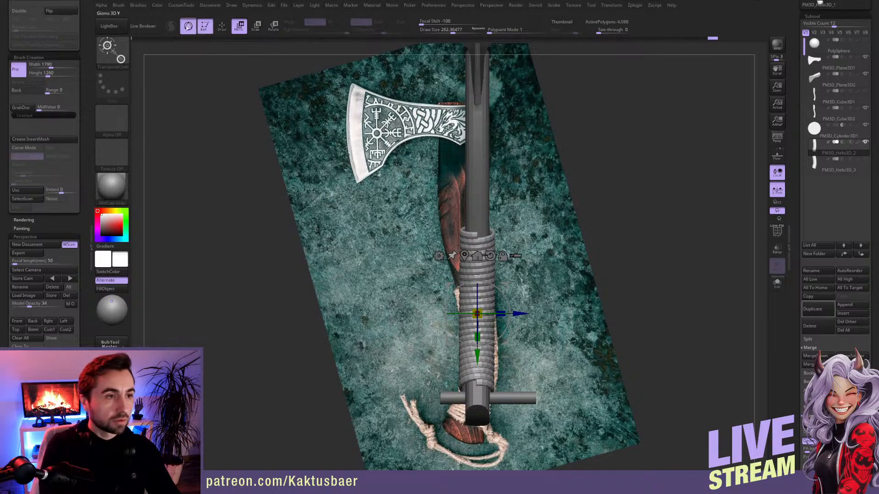
pyautogui.press('y')
pyautogui.press('x')
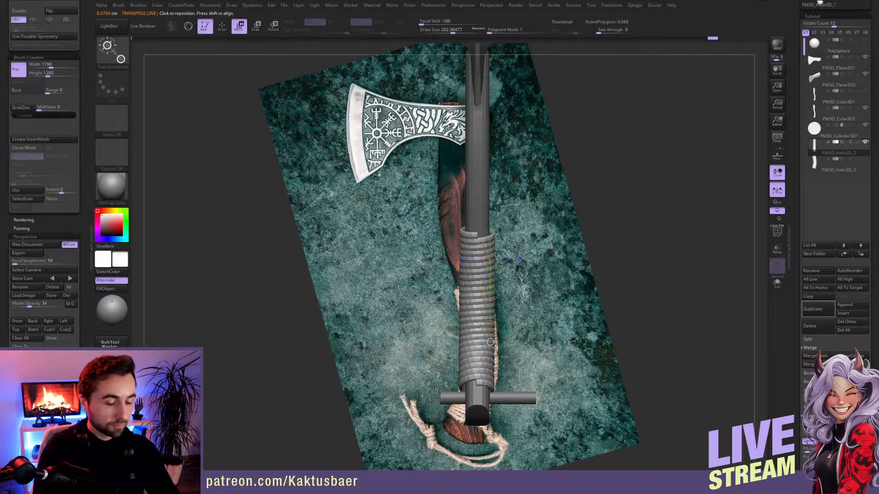
pyautogui.press('x')
pyautogui.keyDown('shift'); pyautogui.moveTo(477, 239); pyautogui.dragTo(512, 239); pyautogui.keyUp('shift')
pyautogui.press('q')
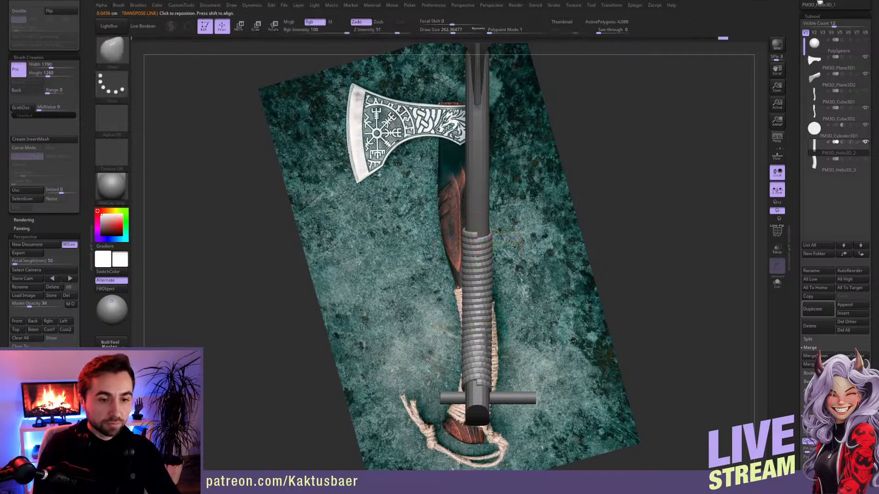
# - Switch the wrap's symmetry from the X axis to the Z axis
pyautogui.moveTo(526, 339)
pyautogui.keyDown('alt'); pyautogui.mouseDown(button='right')
pyautogui.moveTo(529, 290)
pyautogui.moveTo(531, 341)
pyautogui.moveTo(453, 345)
pyautogui.moveTo(470, 348)
pyautogui.moveTo(506, 310)
pyautogui.mouseUp(button='right'); pyautogui.keyUp('alt')
pyautogui.press('x')
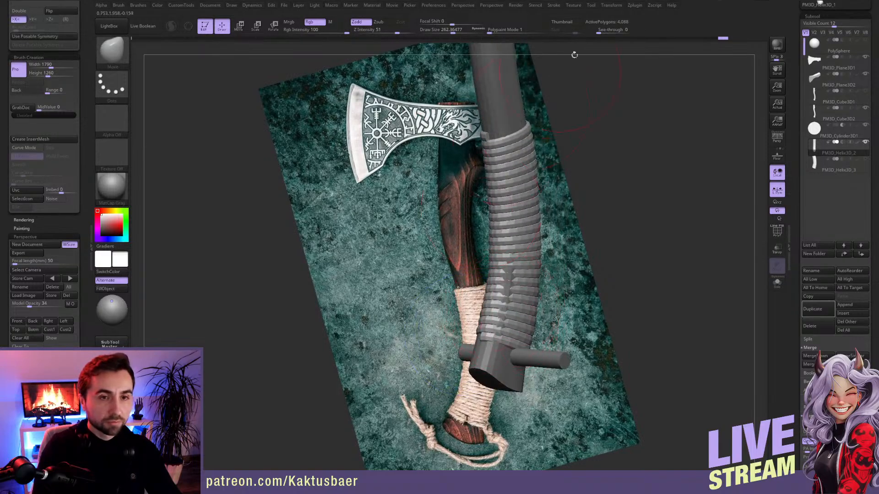
pyautogui.click(612, 6)
pyautogui.click(651, 216)
pyautogui.click(620, 216)
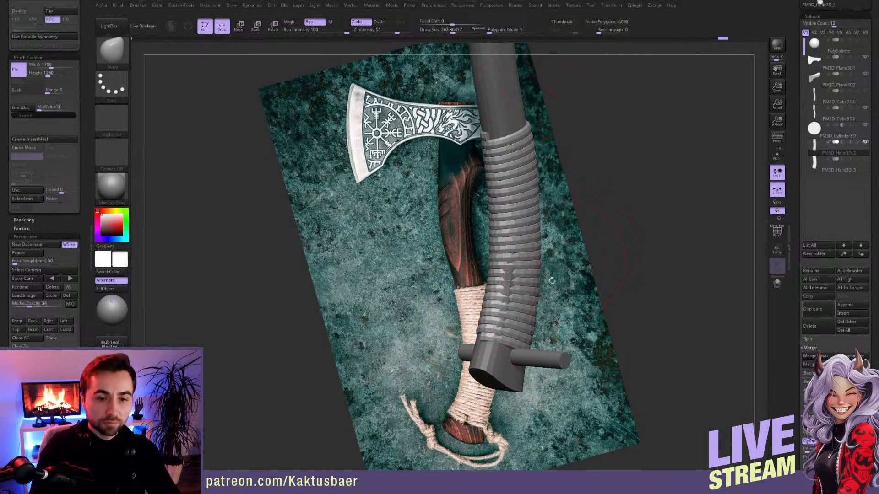
# - Undo the narrowing and the latest Move brush adjustments on the wrap
pyautogui.hotkey('ctrl', 'z')
pyautogui.hotkey('ctrl', 'z')
pyautogui.hotkey('ctrl', 'z')
pyautogui.hotkey('ctrl', 'z')
pyautogui.hotkey('ctrl', 'z')
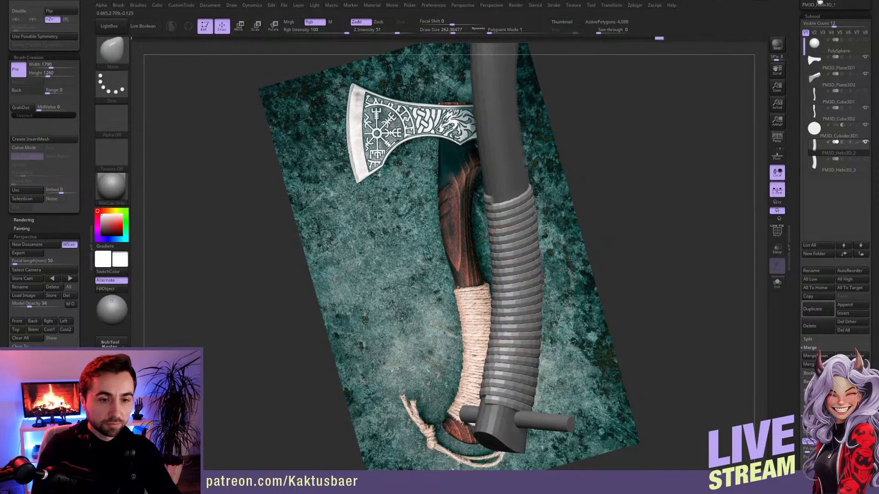
# - Turn off symmetry and enable topological auto masking with a range of 1 for working on the wrap's upper rope end
pyautogui.moveTo(513, 288)
pyautogui.mouseDown(button='right')
pyautogui.moveTo(552, 304)
pyautogui.moveTo(622, 304)
pyautogui.moveTo(521, 291)
pyautogui.moveTo(544, 281)
pyautogui.moveTo(506, 270)
pyautogui.moveTo(494, 243)
pyautogui.mouseUp(button='right')
pyautogui.click(511, 302)
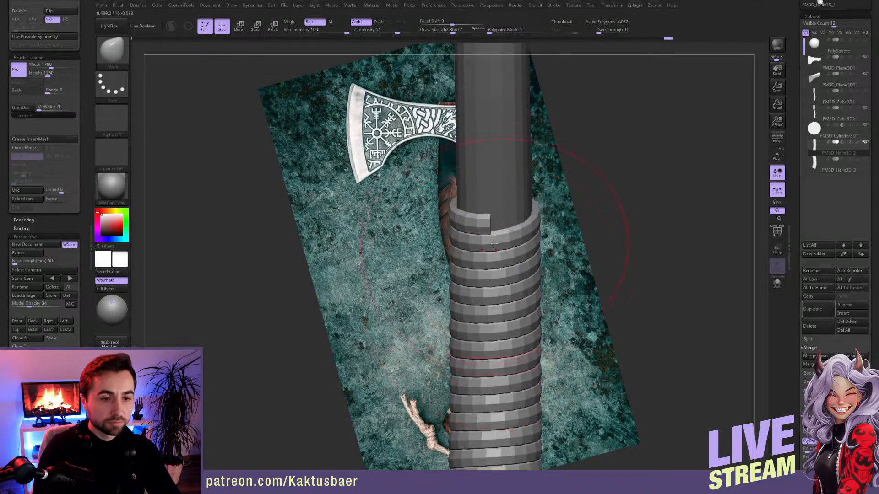
pyautogui.press('x')
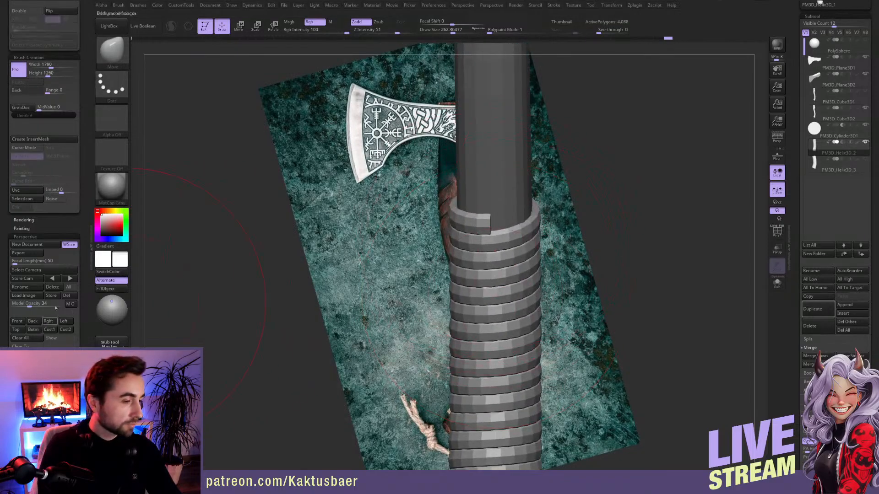
pyautogui.scroll(5, 84, 133)
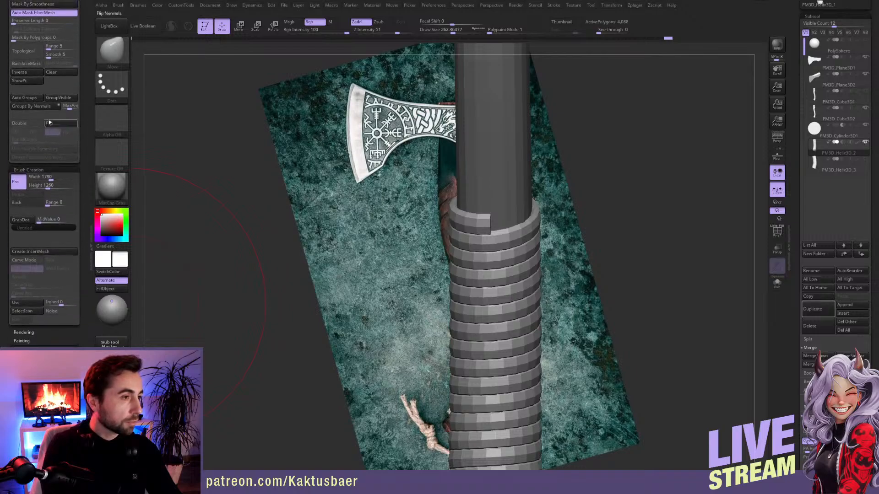
pyautogui.click(29, 54)
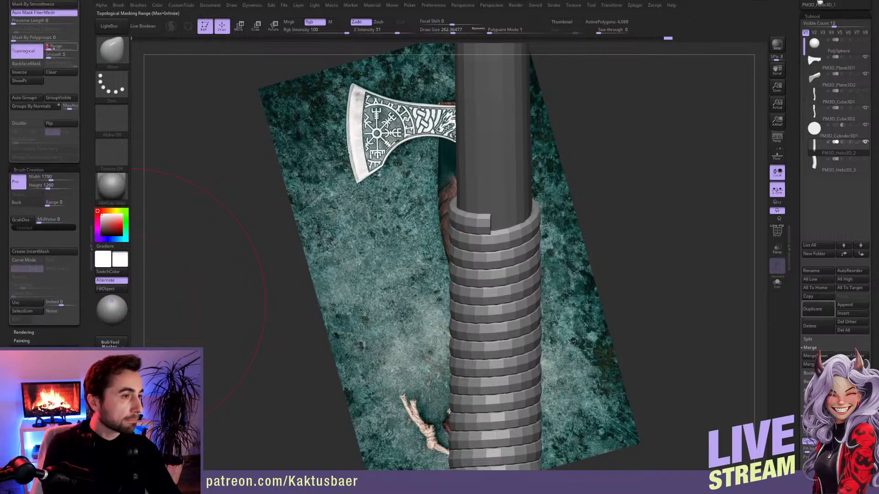
# - Try to pull the loose upper rope end down onto the next coil with the Move brush at about 217, then undo it
pyautogui.moveTo(496, 231); pyautogui.dragTo(490, 205, button='right')
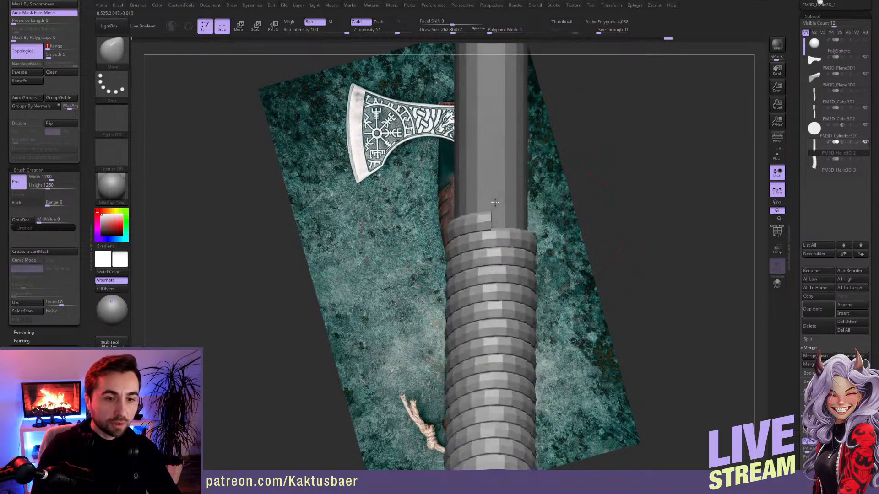
pyautogui.moveTo(494, 227); pyautogui.dragTo(493, 227)
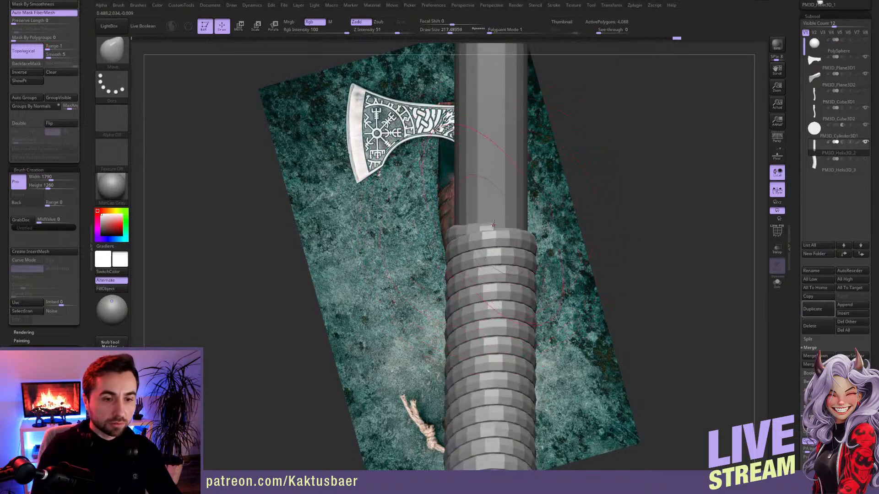
pyautogui.hotkey('ctrl', 'z')
pyautogui.moveTo(494, 227); pyautogui.dragTo(496, 244, button='right')
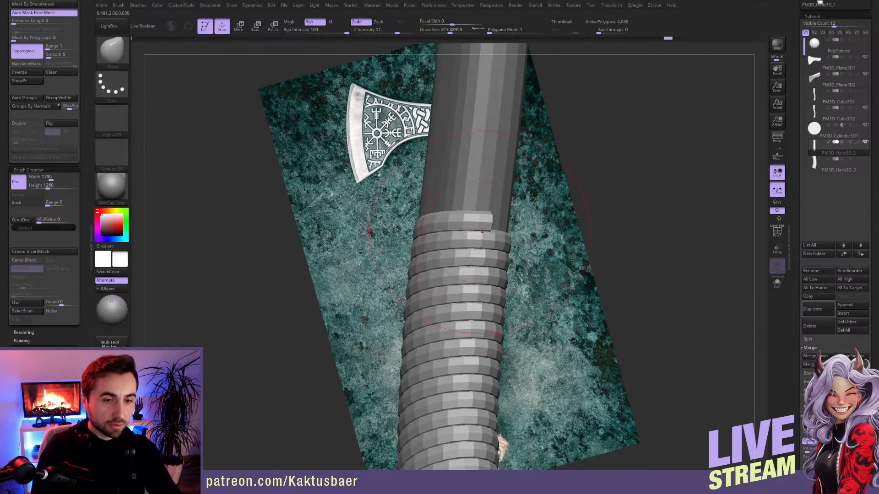
# - Tuck the wrap's loose upper rope end into the coil below with the Move brush and smooth it
pyautogui.press('r')
pyautogui.moveTo(434, 219)
pyautogui.keyDown('ctrl'); pyautogui.mouseDown()
pyautogui.moveTo(461, 221)
pyautogui.moveTo(462, 232)
pyautogui.mouseUp(); pyautogui.keyUp('ctrl')
pyautogui.press('q')
pyautogui.moveTo(478, 230); pyautogui.dragTo(467, 234, button='right')
pyautogui.press('s')
pyautogui.moveTo(467, 234); pyautogui.dragTo(463, 234)
pyautogui.moveTo(462, 234)
pyautogui.mouseDown(button='right')
pyautogui.moveTo(472, 229)
pyautogui.moveTo(460, 219)
pyautogui.mouseUp(button='right')
pyautogui.keyDown('ctrl'); pyautogui.moveTo(592, 210); pyautogui.dragTo(602, 220); pyautogui.keyUp('ctrl')
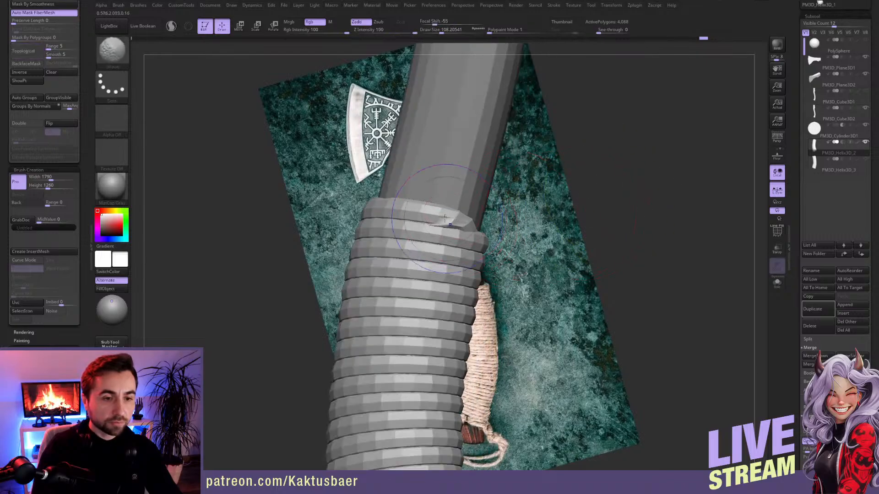
pyautogui.keyDown('shift'); pyautogui.moveTo(448, 209); pyautogui.dragTo(446, 214); pyautogui.keyUp('shift')
# - Adjust the wrap's loose lower rope end near the butt of the grip with the Move brush
pyautogui.moveTo(446, 214)
pyautogui.mouseDown(button='right')
pyautogui.moveTo(466, 227)
pyautogui.moveTo(467, 192)
pyautogui.mouseUp(button='right')
pyautogui.keyDown('alt'); pyautogui.moveTo(469, 321); pyautogui.dragTo(474, 344, button='right'); pyautogui.keyUp('alt')
pyautogui.press('r')
pyautogui.moveTo(507, 344)
pyautogui.keyDown('ctrl'); pyautogui.mouseDown()
pyautogui.moveTo(478, 339)
pyautogui.moveTo(489, 318)
pyautogui.mouseUp(); pyautogui.keyUp('ctrl')
pyautogui.press('q')
pyautogui.moveTo(444, 326); pyautogui.dragTo(477, 329, button='right')
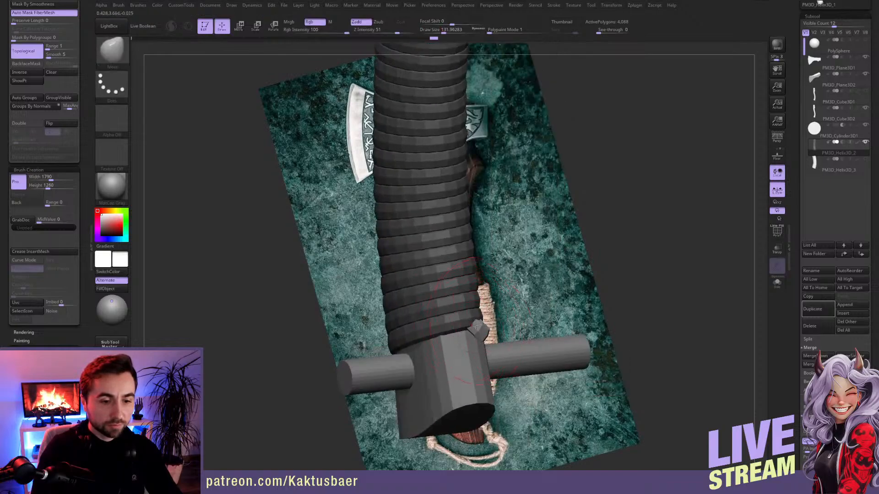
pyautogui.keyDown('ctrl'); pyautogui.moveTo(475, 340); pyautogui.dragTo(476, 344); pyautogui.keyUp('ctrl')
pyautogui.keyDown('ctrl'); pyautogui.moveTo(476, 342); pyautogui.dragTo(513, 264, button='right'); pyautogui.keyUp('ctrl')
# - Switch from the axe to the tightly coiled parametric Helix3D_1 tool
pyautogui.moveTo(799, 143); pyautogui.dragTo(799, 212)
pyautogui.click(819, 141)
pyautogui.moveTo(611, 277); pyautogui.dragTo(539, 308, button='right')
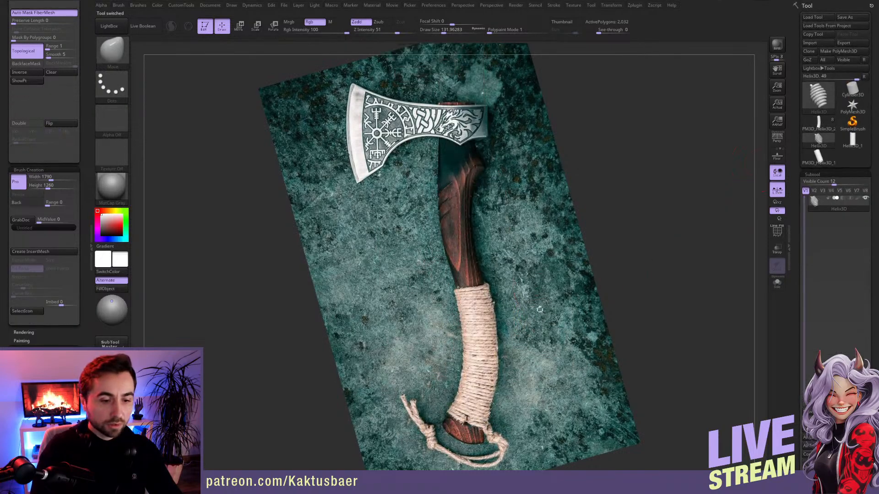
pyautogui.moveTo(507, 368); pyautogui.dragTo(507, 289, button='right')
pyautogui.keyDown('alt'); pyautogui.moveTo(507, 288); pyautogui.dragTo(513, 346, button='right'); pyautogui.keyUp('alt')
pyautogui.keyDown('ctrl'); pyautogui.moveTo(512, 346); pyautogui.dragTo(508, 284, button='right'); pyautogui.keyUp('ctrl')
pyautogui.keyDown('alt'); pyautogui.moveTo(508, 284); pyautogui.dragTo(518, 314, button='right'); pyautogui.keyUp('alt')
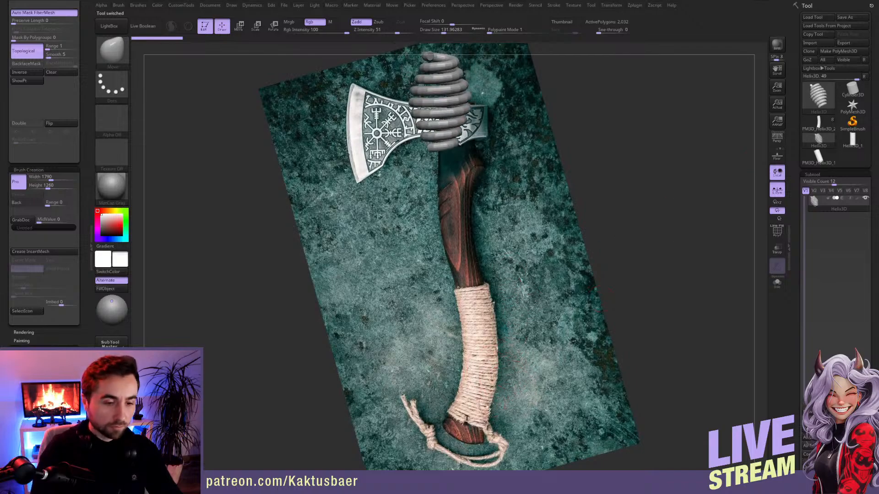
pyautogui.click(850, 146)
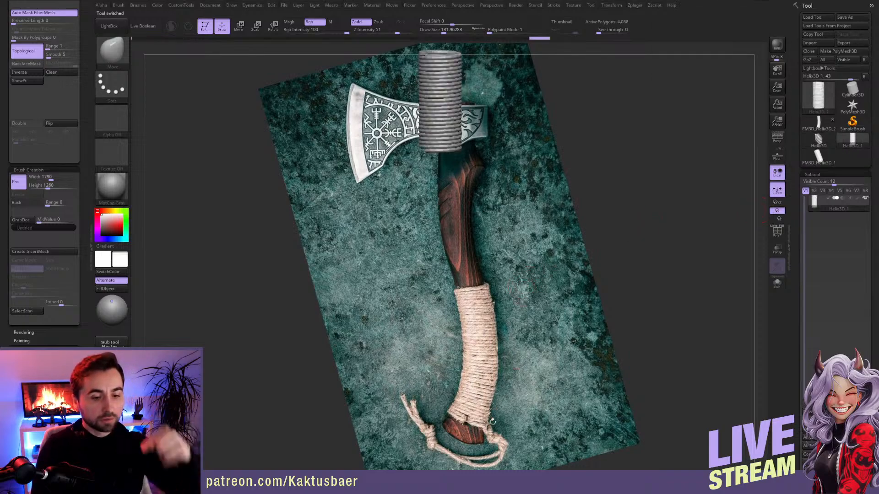
pyautogui.moveTo(797, 312); pyautogui.dragTo(796, 241)
pyautogui.moveTo(538, 321)
pyautogui.mouseDown()
pyautogui.moveTo(524, 298)
pyautogui.moveTo(543, 313)
pyautogui.moveTo(535, 290)
pyautogui.moveTo(532, 315)
pyautogui.mouseUp()
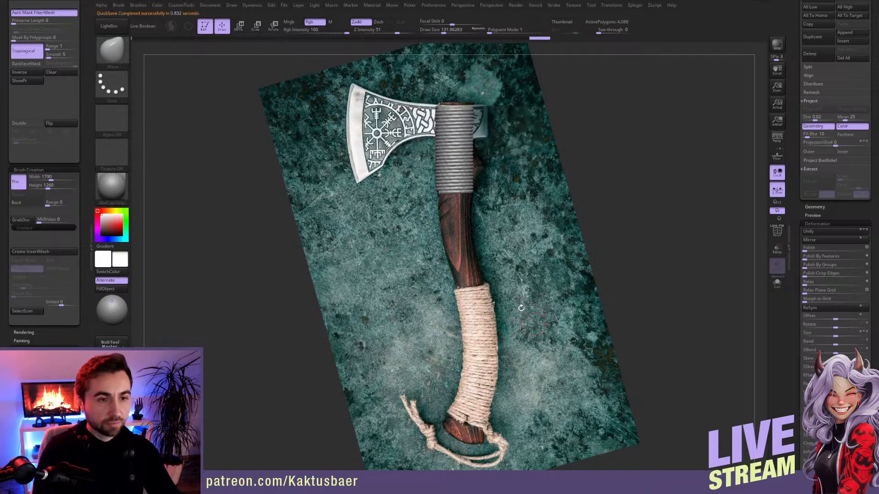
pyautogui.moveTo(537, 302); pyautogui.dragTo(540, 314)
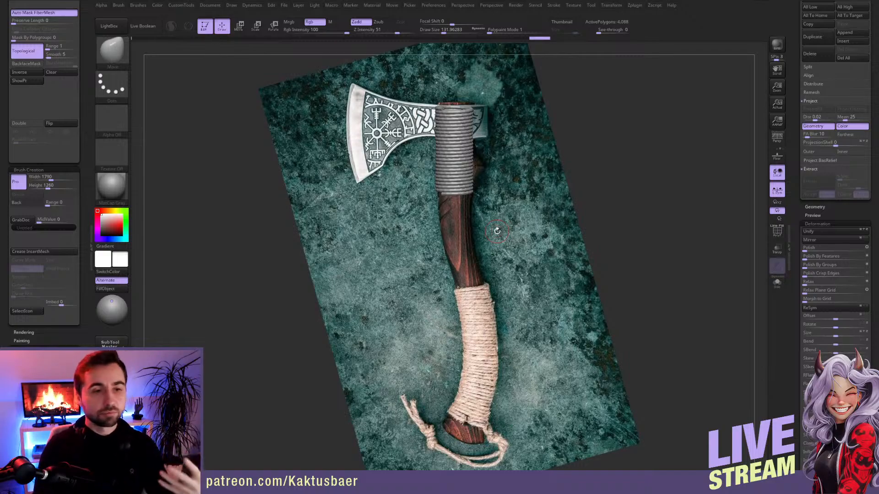
# - Set the helix Coverage to about 2.58 and LDivide to 49, with the polyframe display turned on
pyautogui.moveTo(793, 330); pyautogui.dragTo(795, 242)
pyautogui.moveTo(846, 224); pyautogui.dragTo(808, 222)
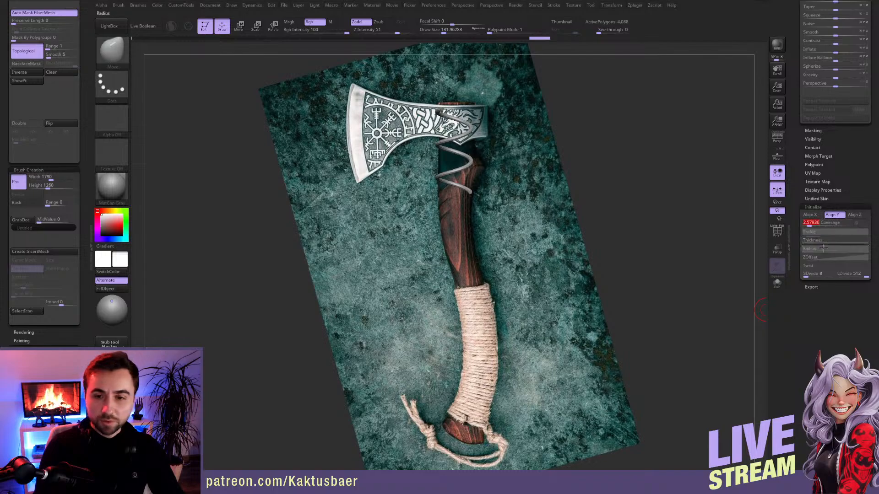
pyautogui.moveTo(853, 275); pyautogui.dragTo(850, 276)
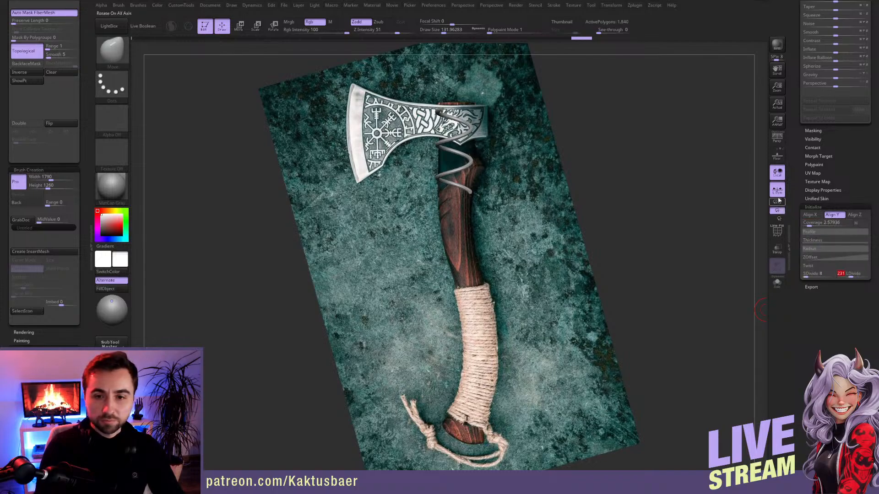
pyautogui.click(777, 236)
pyautogui.keyDown('ctrl'); pyautogui.moveTo(462, 151); pyautogui.dragTo(464, 238, button='right'); pyautogui.keyUp('ctrl')
pyautogui.moveTo(851, 275); pyautogui.dragTo(840, 275)
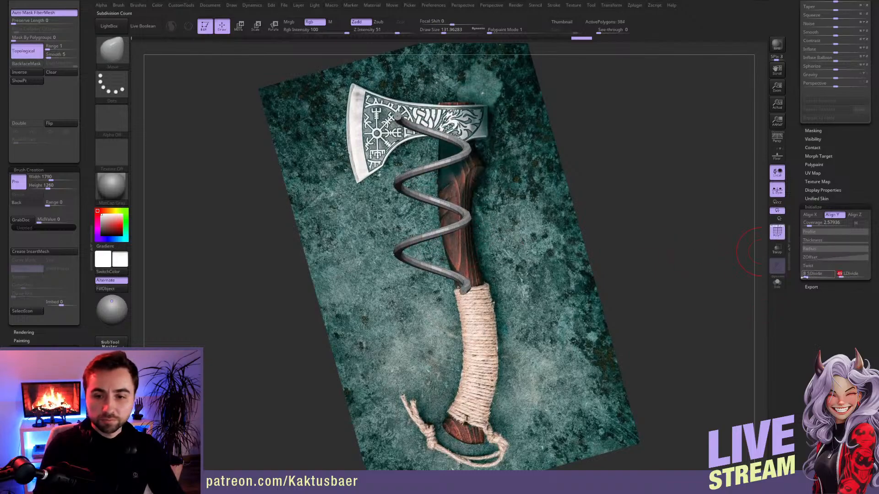
# - Set the helix SDivide to 8 and its Coverage to about 2.18
pyautogui.click(818, 250)
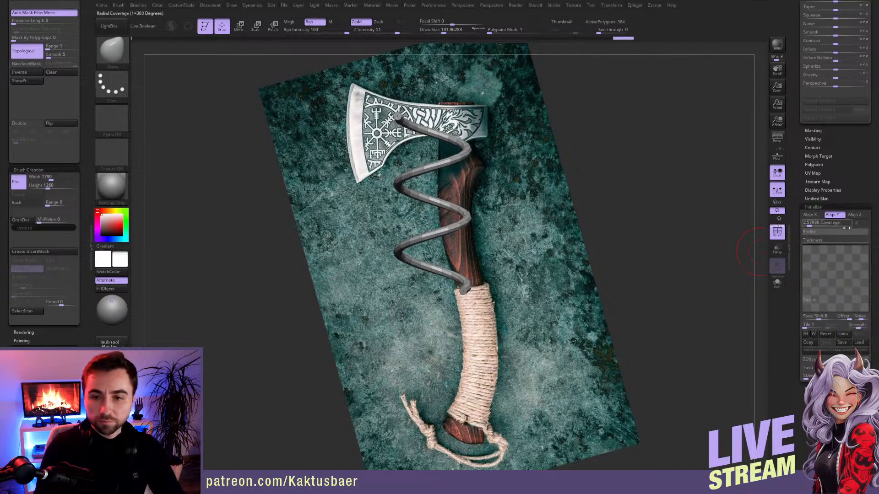
pyautogui.click(827, 349)
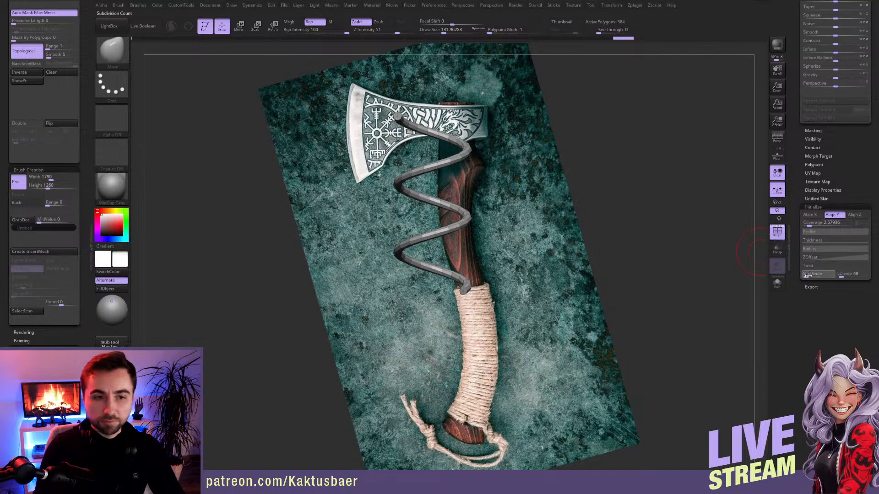
pyautogui.moveTo(810, 275); pyautogui.dragTo(805, 274)
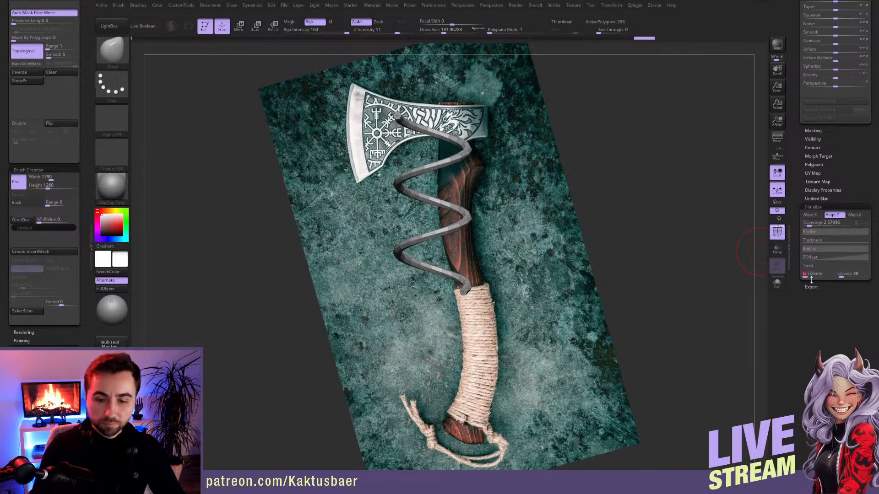
pyautogui.write('8')
pyautogui.press('Return')
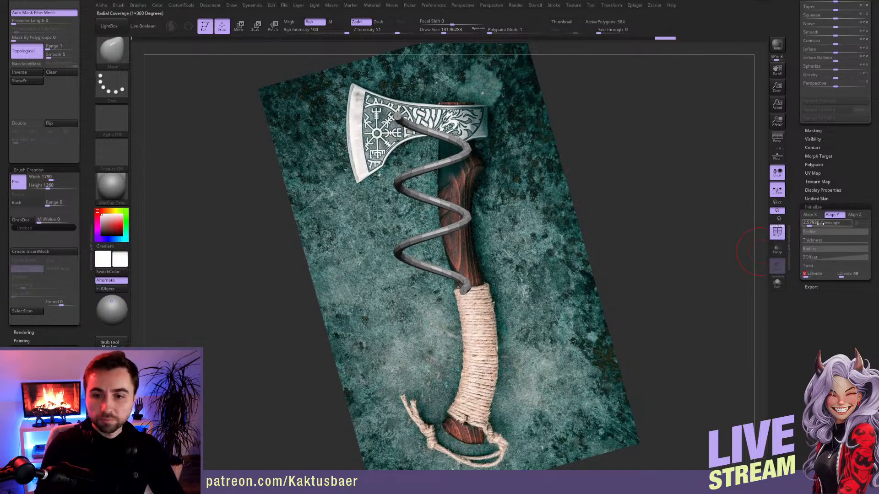
pyautogui.moveTo(810, 224); pyautogui.dragTo(806, 225)
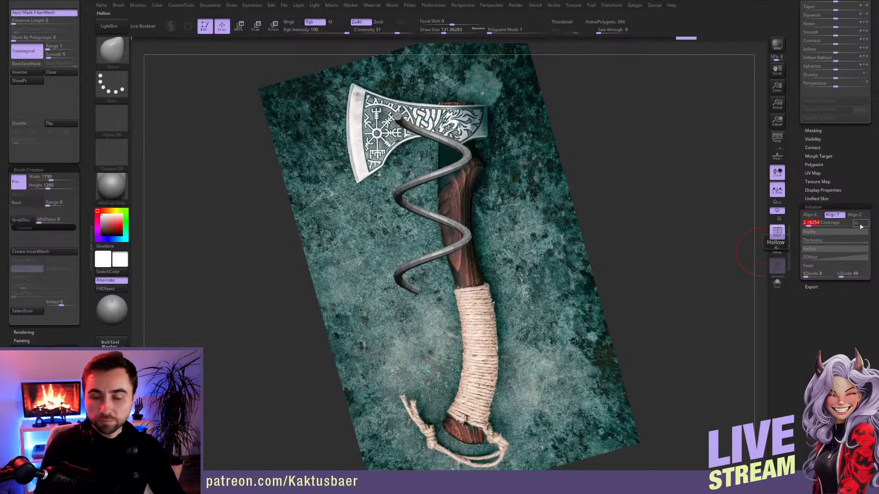
# - Flatten the helix's ZOffset curve so the coils sit close together and convert the helix to a PolyMesh3D
pyautogui.click(825, 258)
pyautogui.moveTo(865, 257); pyautogui.dragTo(867, 313)
pyautogui.scroll(8, 808, 183)
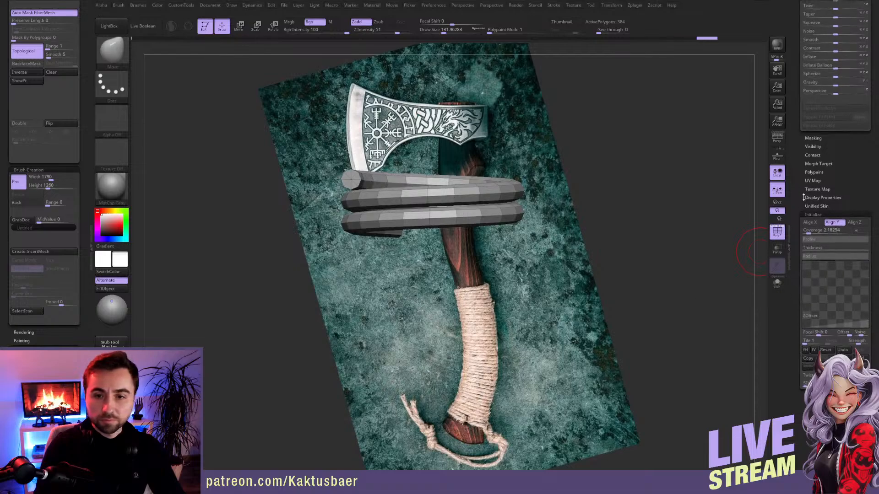
pyautogui.scroll(5, 802, 160)
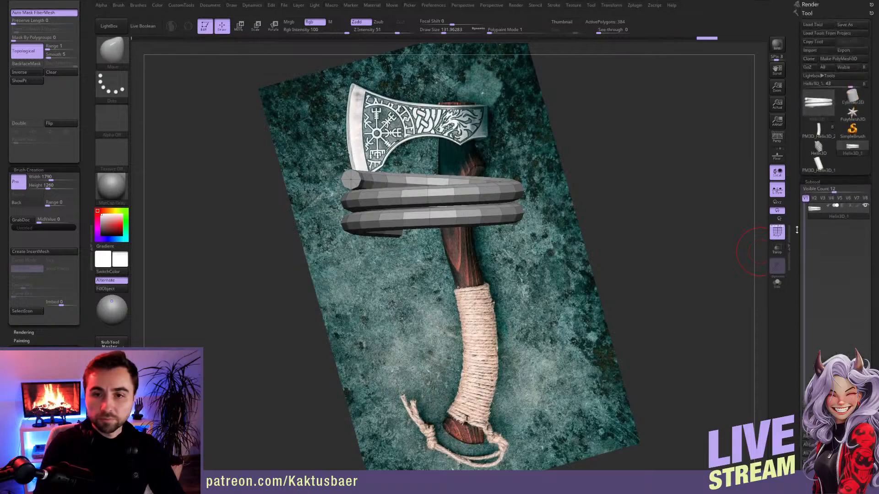
pyautogui.click(838, 58)
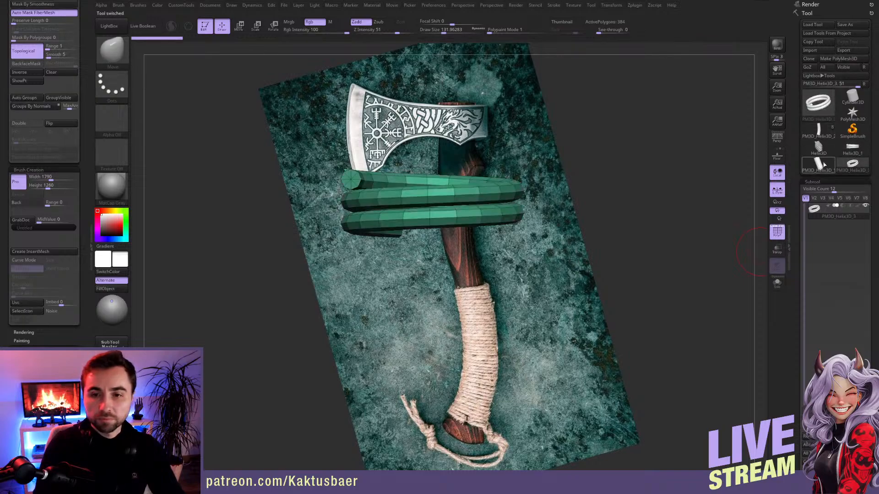
# - Return to the axe model, append the short two-coil helix as a subtool and select it
pyautogui.click(820, 134)
pyautogui.keyDown('alt'); pyautogui.moveTo(569, 302); pyautogui.dragTo(572, 166); pyautogui.keyUp('alt')
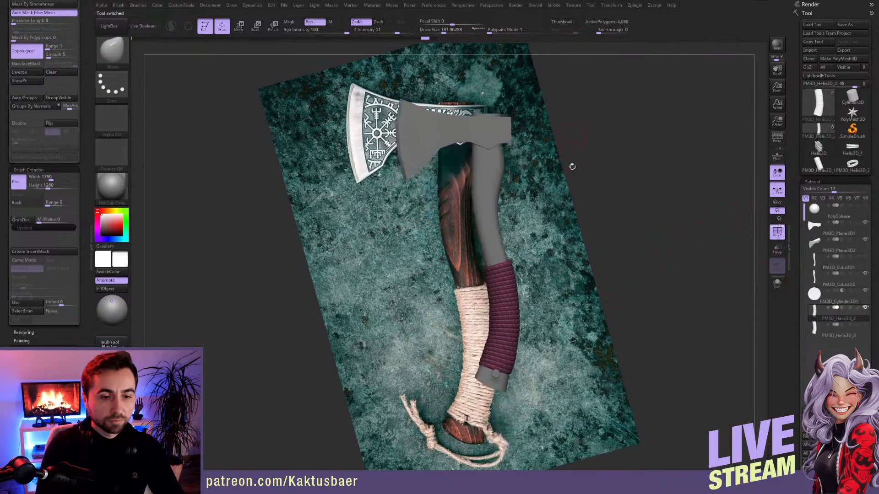
pyautogui.scroll(-5, 799, 185)
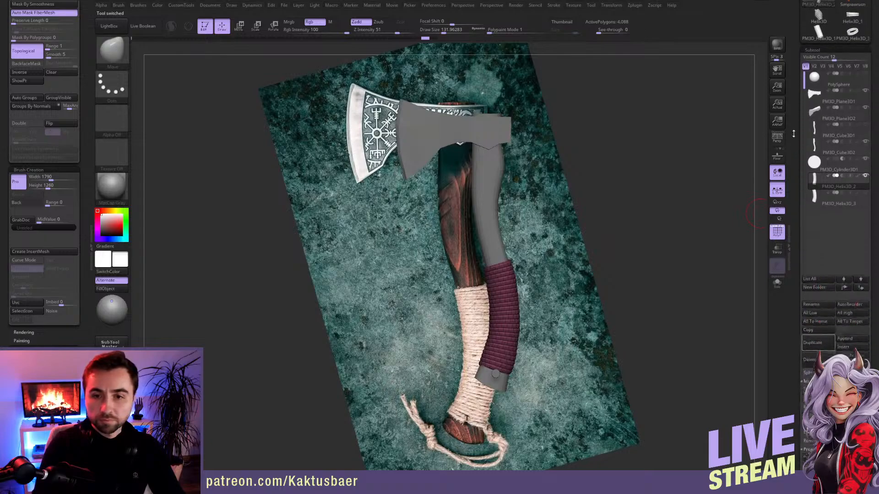
pyautogui.click(851, 310)
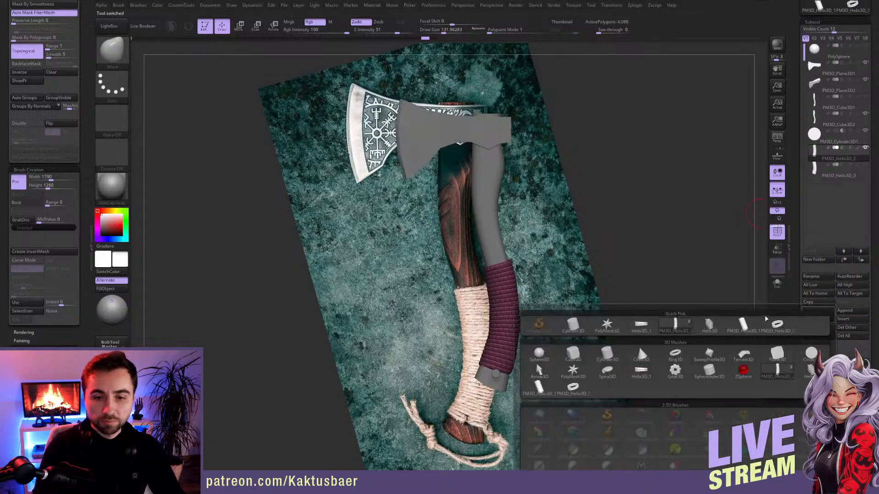
pyautogui.click(776, 322)
pyautogui.keyDown('alt'); pyautogui.click(498, 156); pyautogui.keyUp('alt')
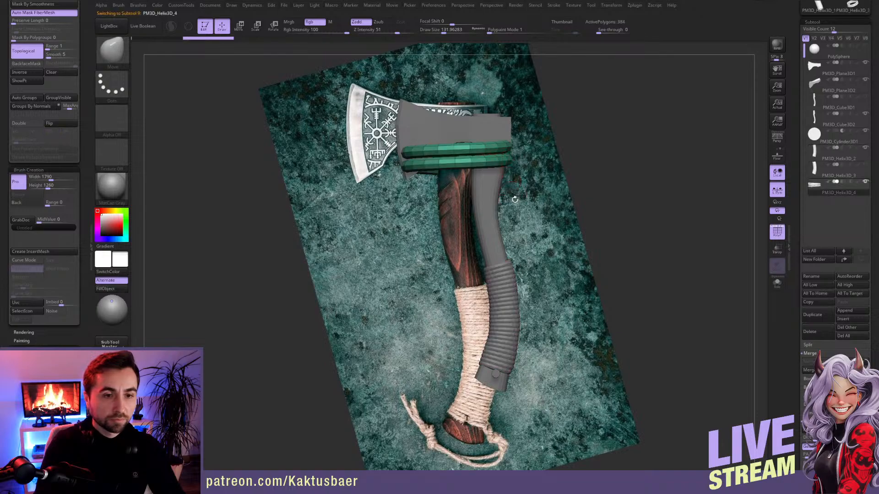
# - Scale the appended coils down to roughly the width of the axe handle
pyautogui.press('w')
pyautogui.keyDown('shift'); pyautogui.moveTo(497, 157); pyautogui.dragTo(498, 132); pyautogui.keyUp('shift')
pyautogui.press('e')
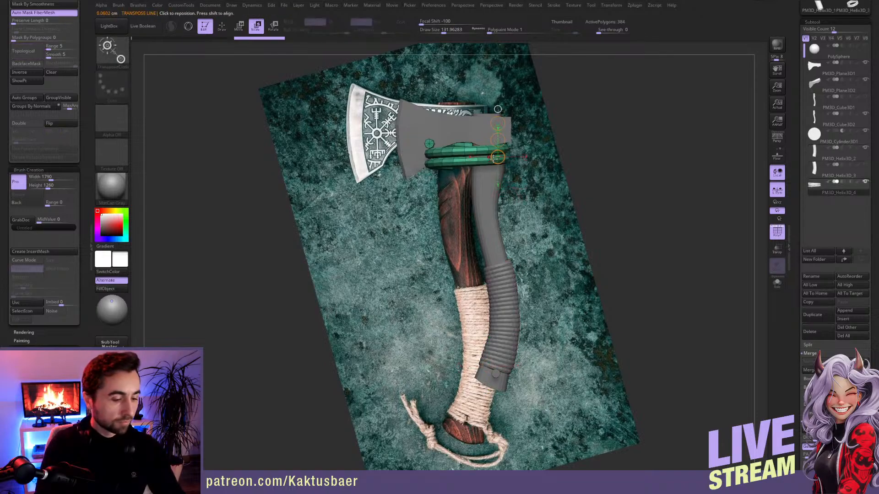
pyautogui.hotkey('ctrl', 'shift', 'z')
pyautogui.hotkey('ctrl', 'shift', 'z')
pyautogui.hotkey('ctrl', 'shift', 'z')
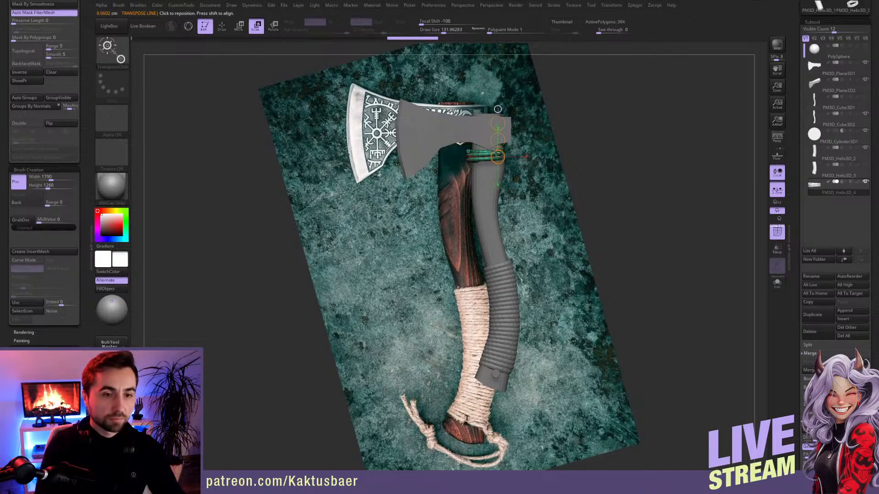
pyautogui.press('1')
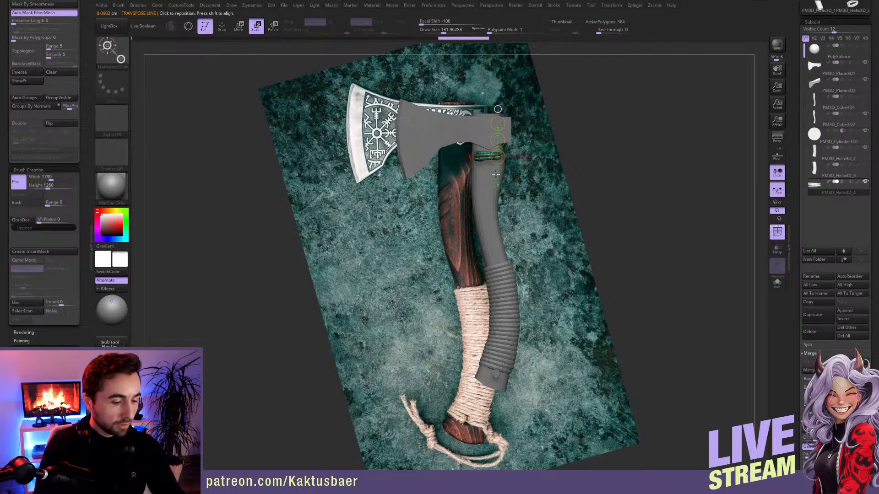
# - Move the small coils down to the wrap's lower end and sideways onto the grip
pyautogui.press('w')
pyautogui.moveTo(498, 139); pyautogui.dragTo(505, 353)
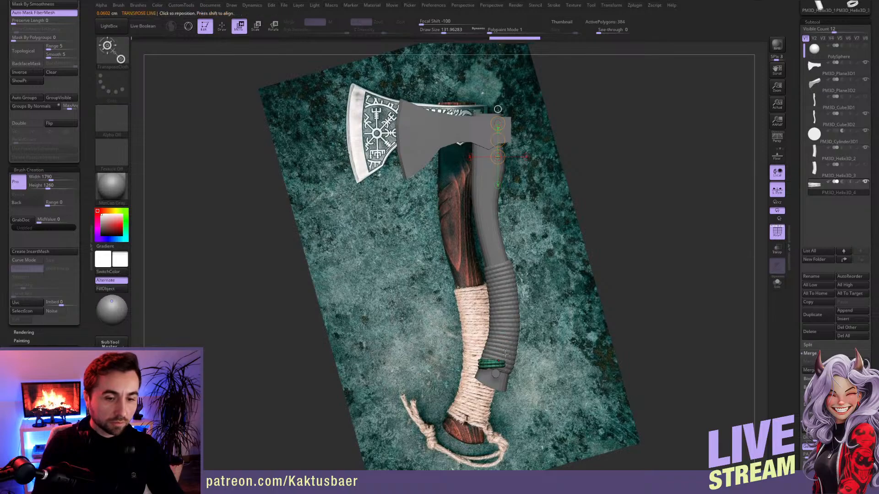
pyautogui.keyDown('alt'); pyautogui.moveTo(505, 354); pyautogui.dragTo(465, 297, button='right'); pyautogui.keyUp('alt')
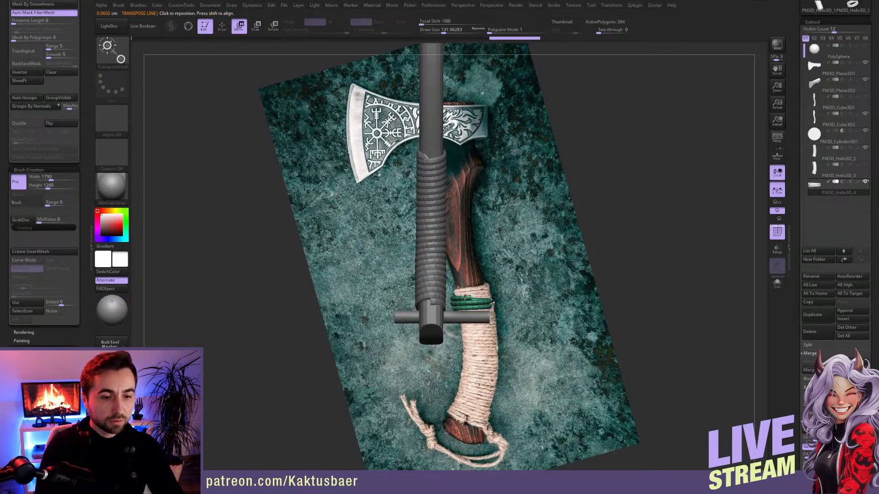
pyautogui.moveTo(469, 300)
pyautogui.keyDown('shift'); pyautogui.mouseDown()
pyautogui.moveTo(499, 301)
pyautogui.moveTo(448, 307)
pyautogui.mouseUp(); pyautogui.keyUp('shift')
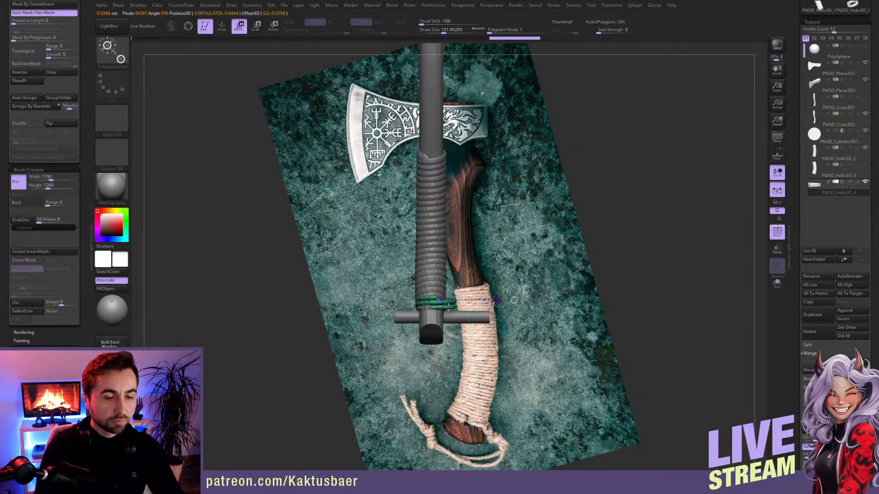
# - Scale the small coils slightly down and rotate them to follow the slant of the wrap's lower edge
pyautogui.press('q')
pyautogui.moveTo(443, 309)
pyautogui.keyDown('ctrl'); pyautogui.mouseDown(button='right')
pyautogui.moveTo(451, 326)
pyautogui.moveTo(492, 319)
pyautogui.mouseUp(button='right'); pyautogui.keyUp('ctrl')
pyautogui.press('e')
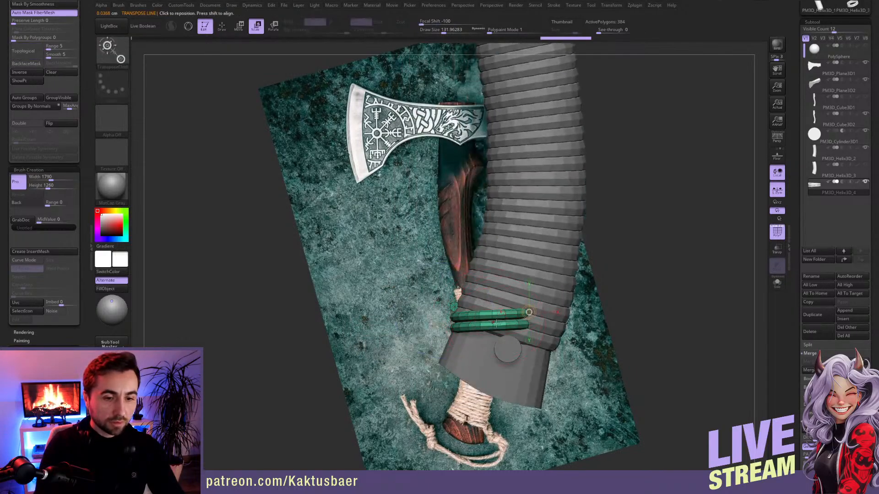
pyautogui.moveTo(496, 324)
pyautogui.mouseDown()
pyautogui.moveTo(510, 270)
pyautogui.moveTo(519, 294)
pyautogui.mouseUp()
pyautogui.press('r')
pyautogui.press('w')
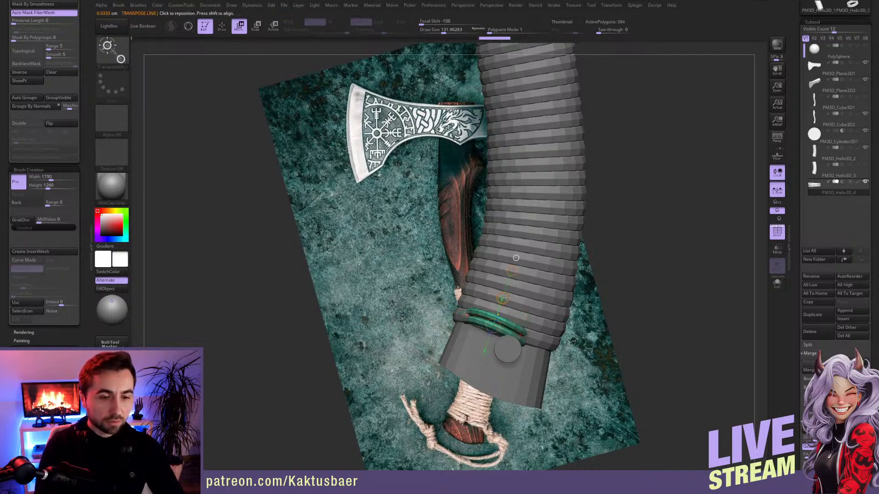
pyautogui.hotkey('ctrl', 'z')
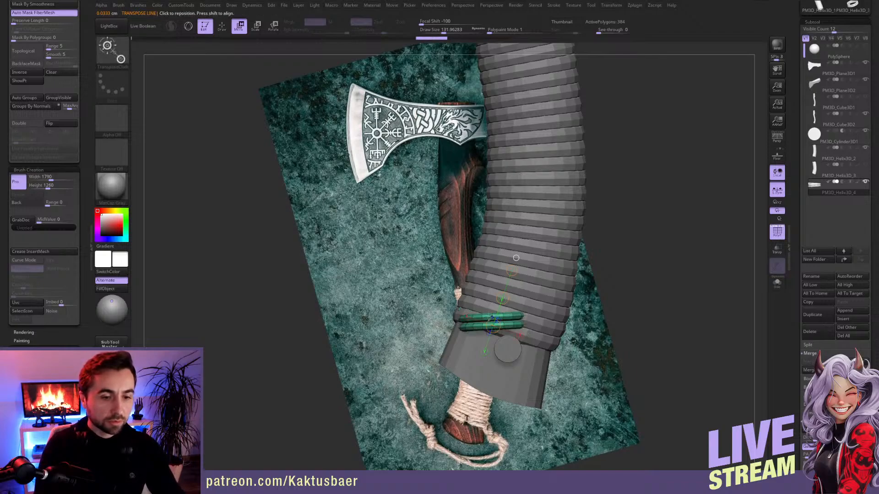
pyautogui.press('r')
pyautogui.moveTo(492, 321)
pyautogui.keyDown('shift'); pyautogui.mouseDown()
pyautogui.moveTo(492, 286)
pyautogui.moveTo(509, 299)
pyautogui.moveTo(482, 310)
pyautogui.moveTo(491, 297)
pyautogui.moveTo(483, 318)
pyautogui.mouseUp(); pyautogui.keyUp('shift')
pyautogui.press('w')
pyautogui.press('r')
pyautogui.press('w')
pyautogui.press('q')
# - Centre the small coils around the grip and nudge them against the wrap's lowest coil
pyautogui.moveTo(483, 318)
pyautogui.mouseDown(button='right')
pyautogui.moveTo(514, 315)
pyautogui.moveTo(547, 302)
pyautogui.moveTo(547, 293)
pyautogui.mouseUp(button='right')
pyautogui.press('w')
pyautogui.moveTo(463, 324)
pyautogui.keyDown('shift'); pyautogui.mouseDown()
pyautogui.moveTo(484, 325)
pyautogui.moveTo(464, 325)
pyautogui.mouseUp(); pyautogui.keyUp('shift')
pyautogui.press('q')
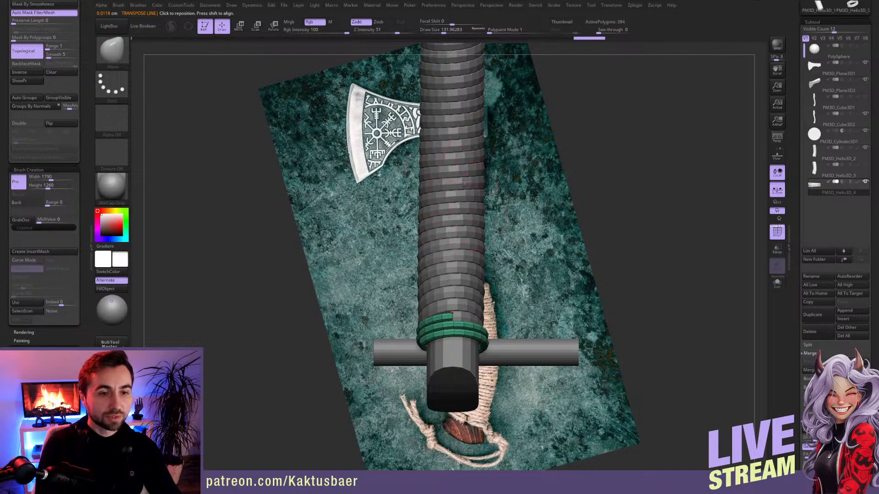
pyautogui.moveTo(464, 181); pyautogui.dragTo(467, 267)
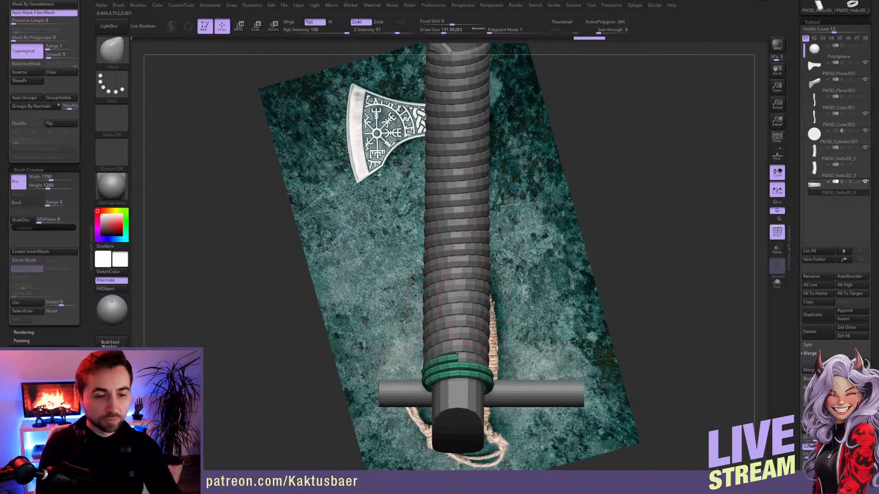
pyautogui.keyDown('alt'); pyautogui.moveTo(473, 310); pyautogui.dragTo(529, 288, button='right'); pyautogui.keyUp('alt')
pyautogui.press('w')
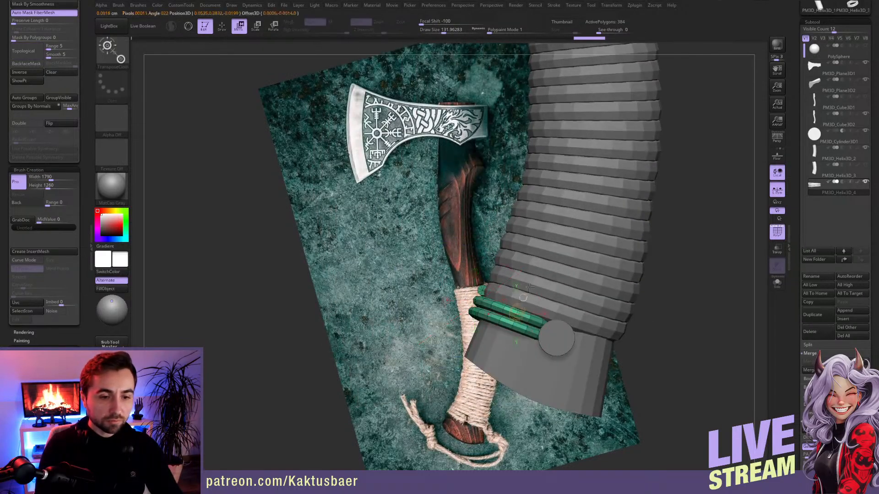
pyautogui.press('q')
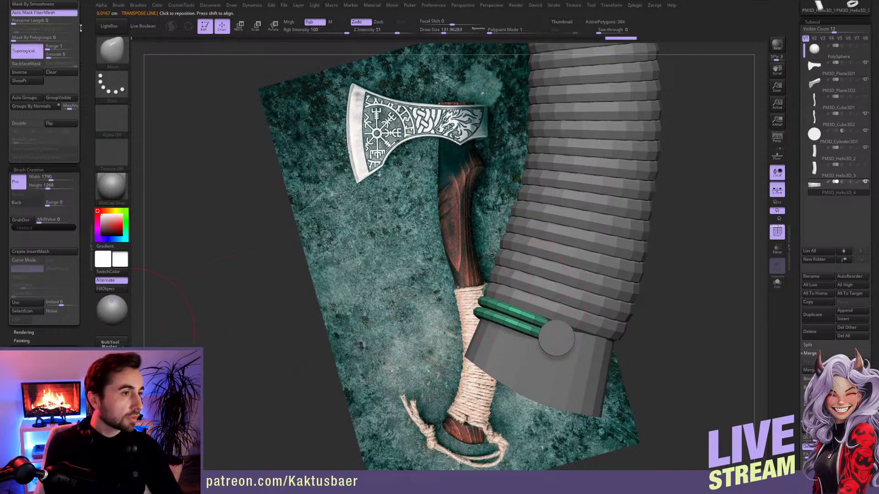
# - Thicken the small coils with the Inflate deformation until they sit close together
pyautogui.scroll(5, 80, 29)
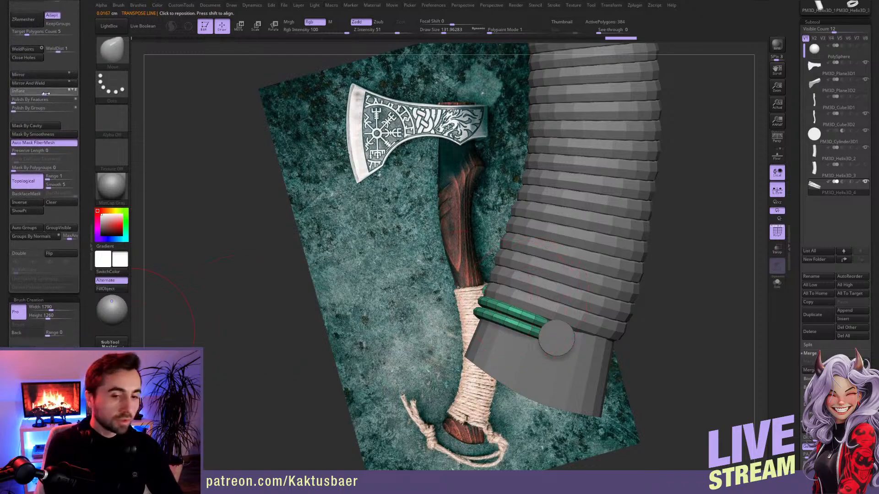
pyautogui.moveTo(46, 94); pyautogui.dragTo(47, 93)
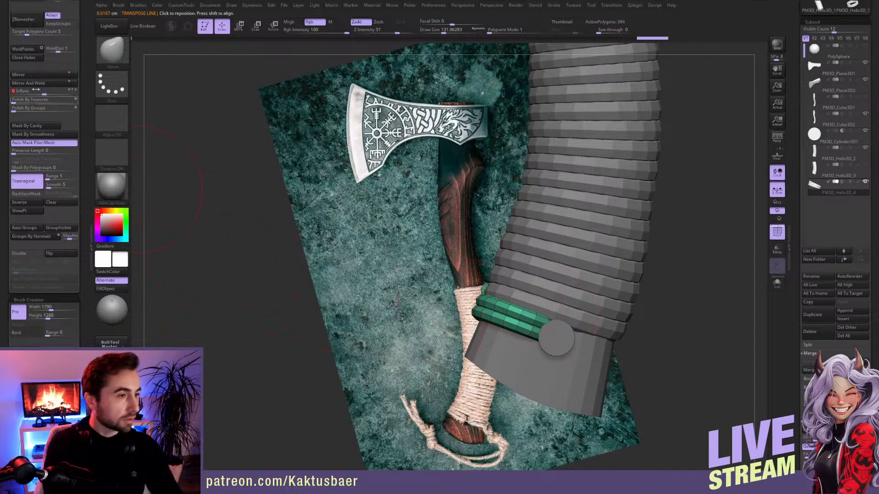
pyautogui.click(45, 94)
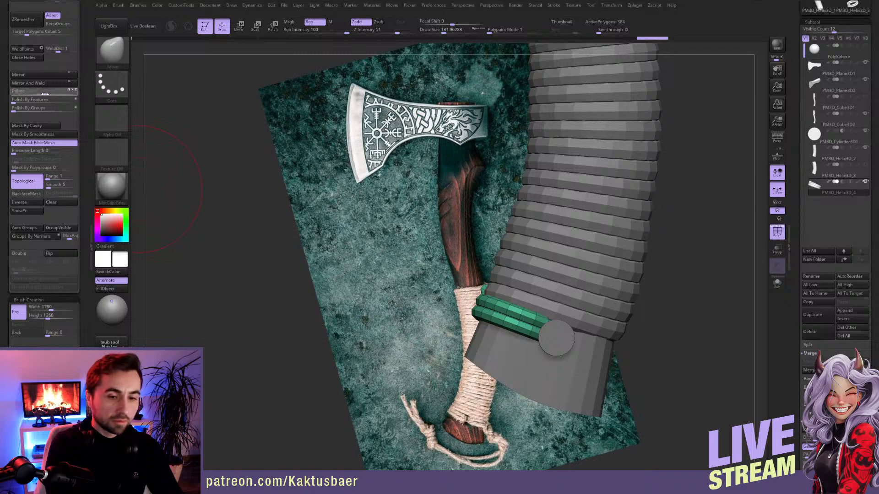
pyautogui.moveTo(46, 94); pyautogui.dragTo(46, 94)
# - Reshape the thickened coils with the Move brush, adjusting the lower coil on both sides of the grip
pyautogui.moveTo(192, 183); pyautogui.dragTo(295, 156)
pyautogui.press('w')
pyautogui.moveTo(463, 295)
pyautogui.keyDown('shift'); pyautogui.mouseDown()
pyautogui.moveTo(487, 291)
pyautogui.moveTo(481, 298)
pyautogui.mouseUp(); pyautogui.keyUp('shift')
pyautogui.press('q')
pyautogui.moveTo(482, 298)
pyautogui.keyDown('shift'); pyautogui.mouseDown(button='right')
pyautogui.moveTo(521, 326)
pyautogui.moveTo(501, 301)
pyautogui.mouseUp(button='right'); pyautogui.keyUp('shift')
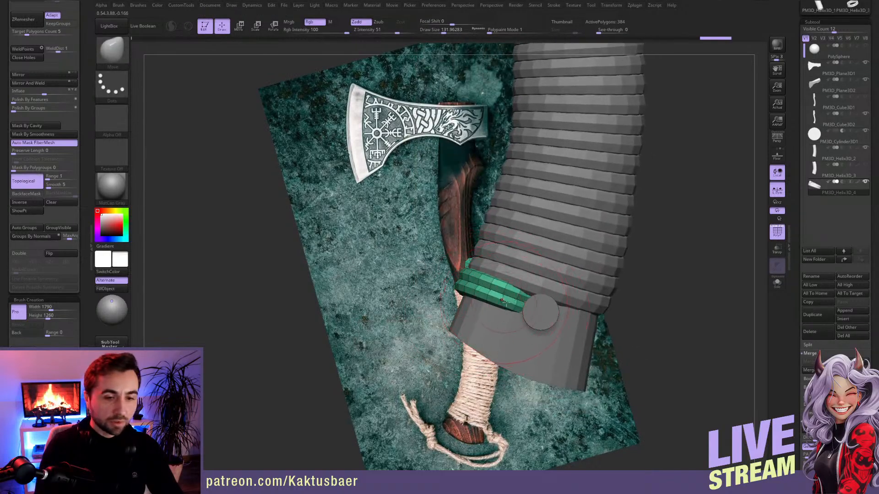
pyautogui.press('s')
pyautogui.click(493, 296)
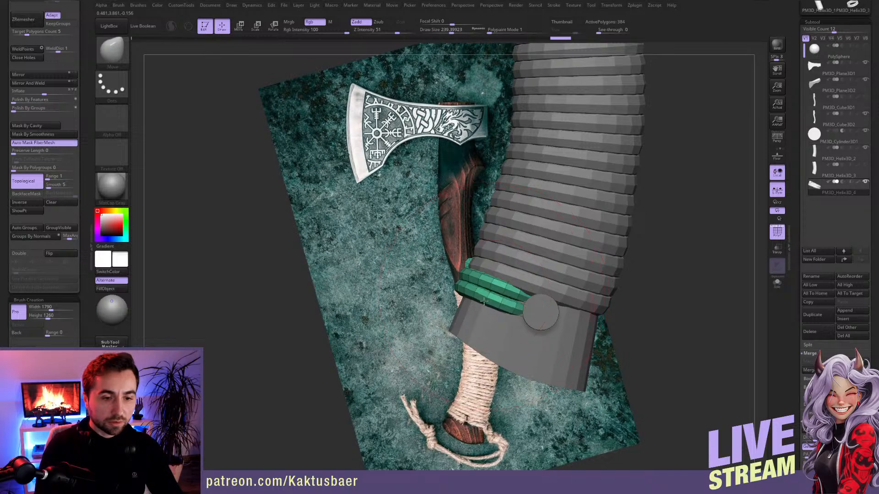
pyautogui.moveTo(484, 301); pyautogui.dragTo(481, 299)
pyautogui.press('s')
pyautogui.click(476, 299)
pyautogui.moveTo(476, 299)
pyautogui.mouseDown(button='right')
pyautogui.moveTo(517, 289)
pyautogui.moveTo(581, 299)
pyautogui.mouseUp(button='right')
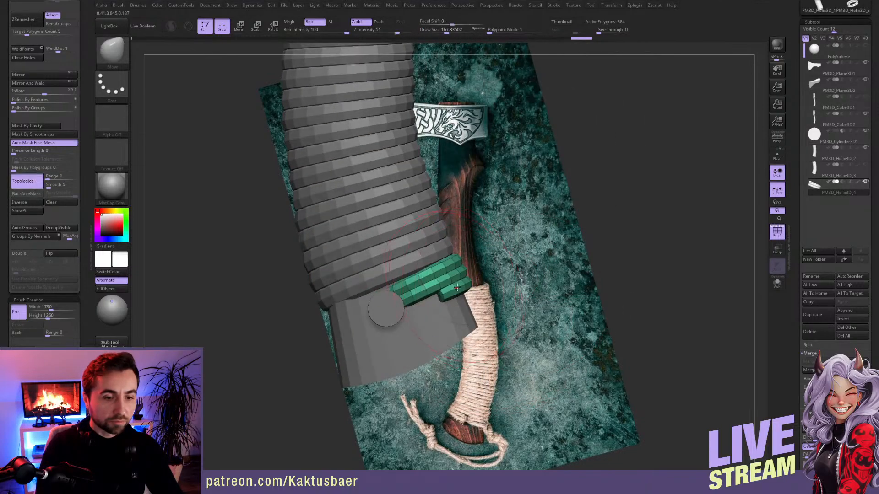
pyautogui.moveTo(458, 287); pyautogui.dragTo(450, 296)
# - Mask the small coils except for their loose lower end, rotate that end up under the coils and clear the mask
pyautogui.moveTo(485, 302); pyautogui.dragTo(432, 277, button='right')
pyautogui.moveTo(479, 261)
pyautogui.keyDown('ctrl'); pyautogui.mouseDown(button='right')
pyautogui.moveTo(482, 290)
pyautogui.moveTo(488, 269)
pyautogui.mouseUp(button='right'); pyautogui.keyUp('ctrl')
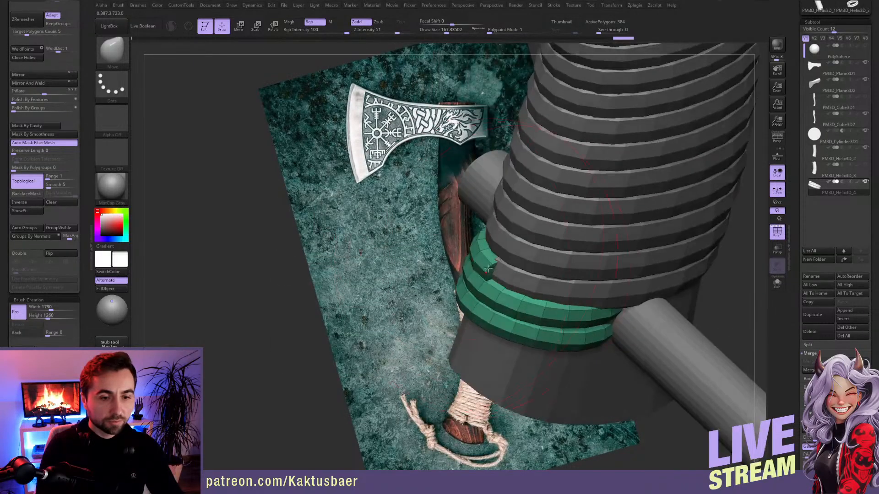
pyautogui.keyDown('alt'); pyautogui.click(505, 273); pyautogui.keyUp('alt')
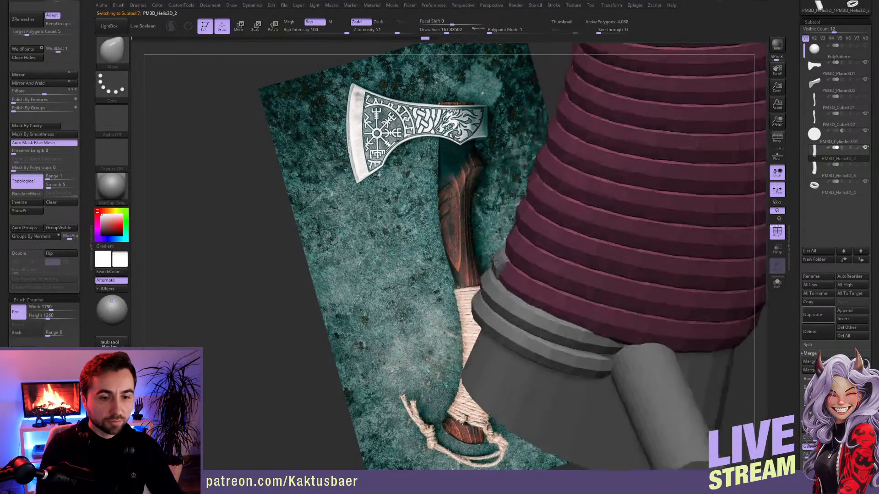
pyautogui.moveTo(496, 268)
pyautogui.mouseDown(button='right')
pyautogui.moveTo(521, 247)
pyautogui.moveTo(450, 302)
pyautogui.mouseUp(button='right')
pyautogui.keyDown('alt'); pyautogui.click(454, 296); pyautogui.keyUp('alt')
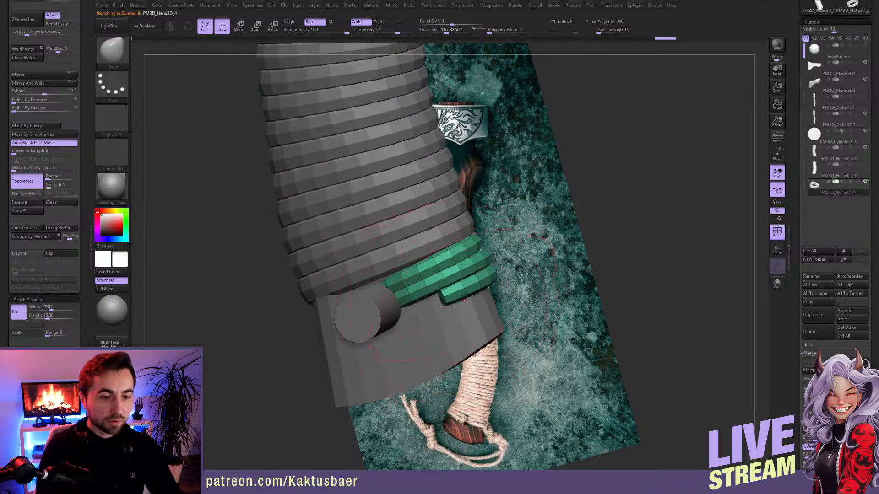
pyautogui.press('r')
pyautogui.moveTo(468, 301); pyautogui.dragTo(479, 283, button='right')
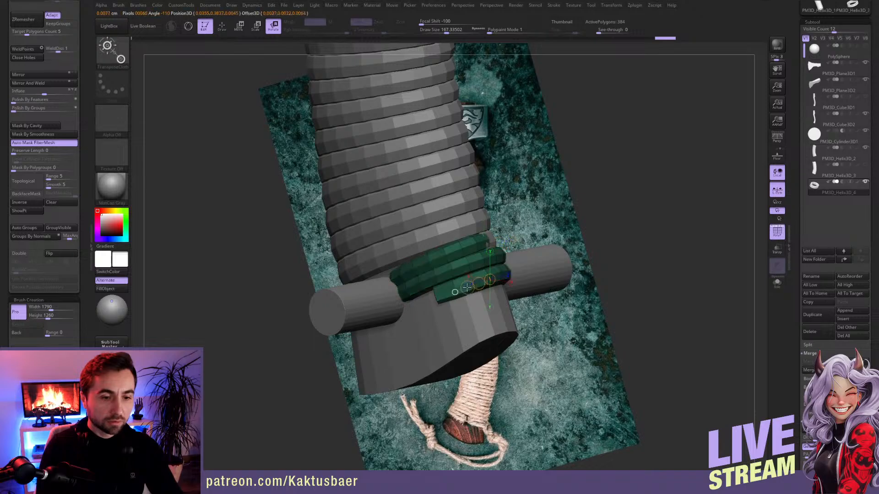
pyautogui.press('q')
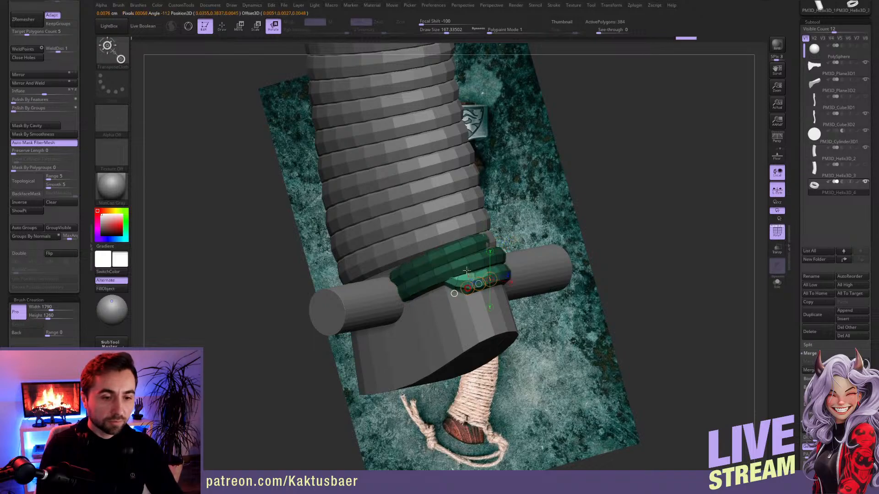
pyautogui.keyDown('ctrl'); pyautogui.moveTo(635, 221); pyautogui.dragTo(640, 231); pyautogui.keyUp('ctrl')
# - Nudge the tucked lower end of the small coils into place with a smaller Move brush
pyautogui.press('s')
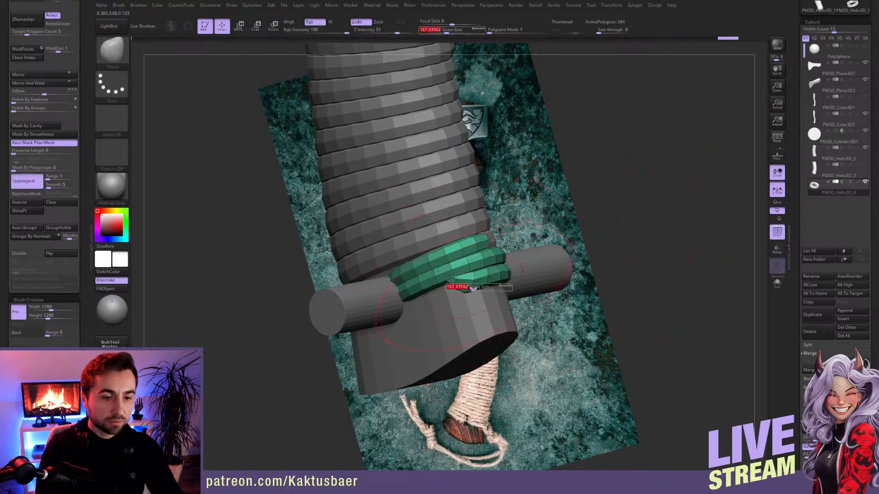
pyautogui.moveTo(474, 290); pyautogui.dragTo(447, 286)
pyautogui.moveTo(517, 287)
pyautogui.mouseDown(button='right')
pyautogui.moveTo(459, 276)
pyautogui.moveTo(518, 300)
pyautogui.mouseUp(button='right')
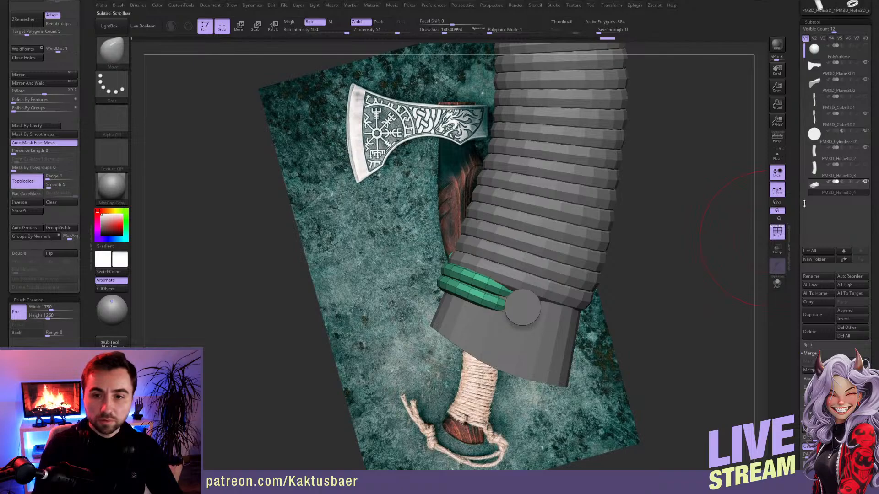
# - Turn on the Live Boolean preview, switch off the Move brush's topological masking and pull the coil ends to the edge of the hole
pyautogui.moveTo(836, 142)
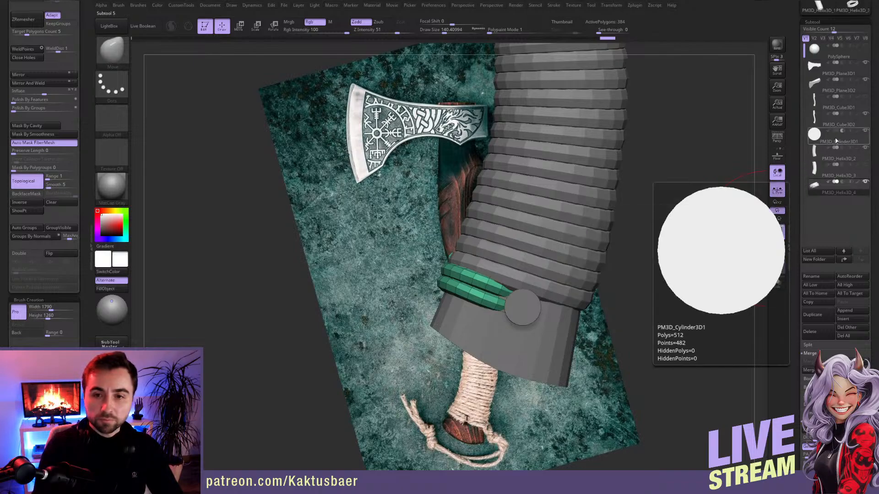
pyautogui.click(143, 26)
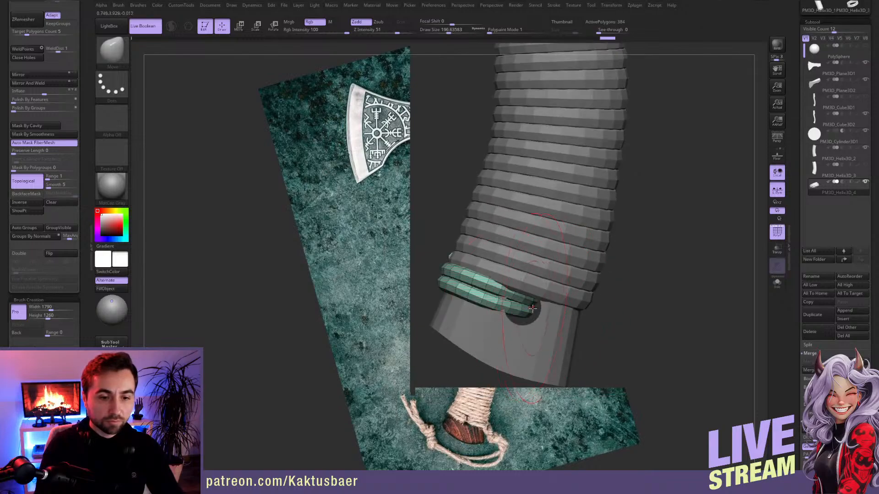
pyautogui.click(29, 181)
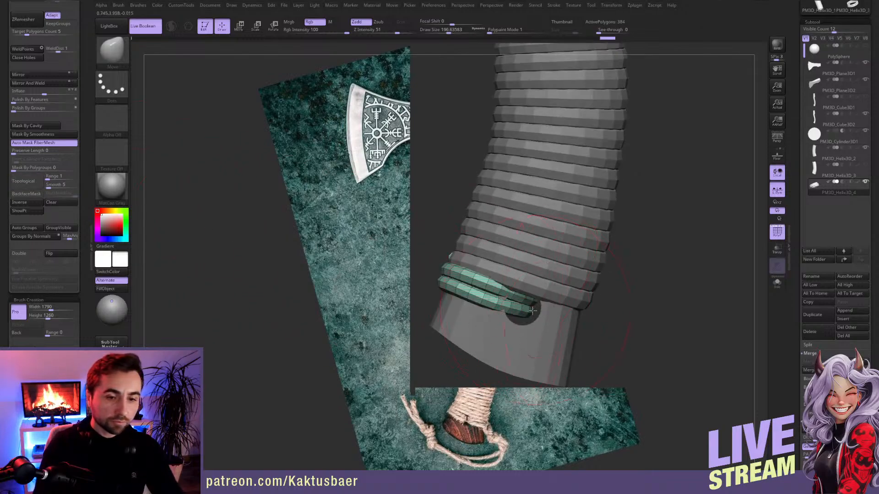
pyautogui.press('[')
pyautogui.press('[')
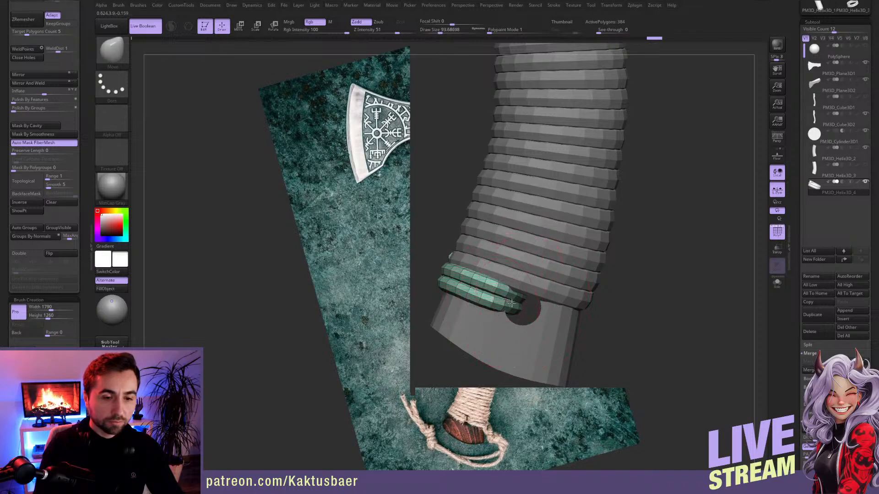
# - Shape the coil ends at the hole on the grip's opposite side and hide the polygon wireframe
pyautogui.moveTo(512, 298)
pyautogui.mouseDown(button='right')
pyautogui.moveTo(533, 305)
pyautogui.moveTo(566, 289)
pyautogui.mouseUp(button='right')
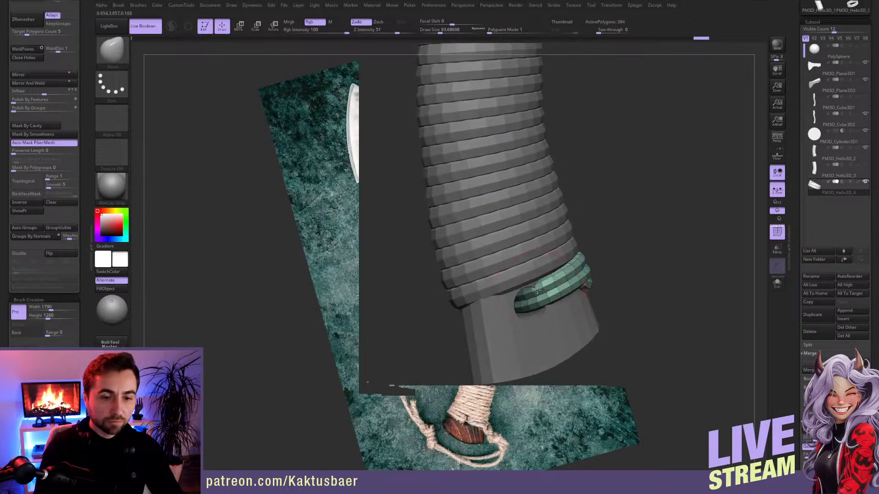
pyautogui.moveTo(542, 287)
pyautogui.mouseDown()
pyautogui.moveTo(533, 292)
pyautogui.moveTo(538, 302)
pyautogui.mouseUp()
pyautogui.moveTo(544, 301); pyautogui.dragTo(528, 301, button='right')
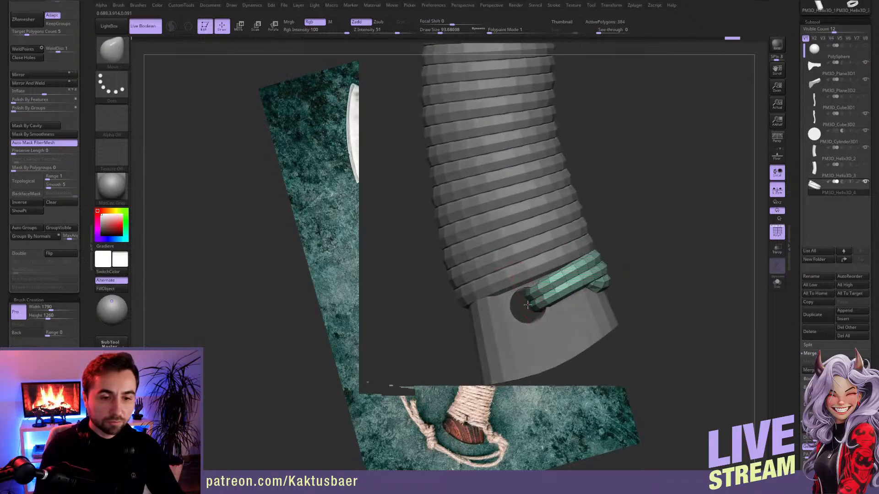
pyautogui.moveTo(546, 292); pyautogui.dragTo(539, 296)
pyautogui.moveTo(540, 296)
pyautogui.mouseDown(button='right')
pyautogui.moveTo(654, 288)
pyautogui.moveTo(639, 262)
pyautogui.moveTo(651, 255)
pyautogui.mouseUp(button='right')
pyautogui.click(777, 232)
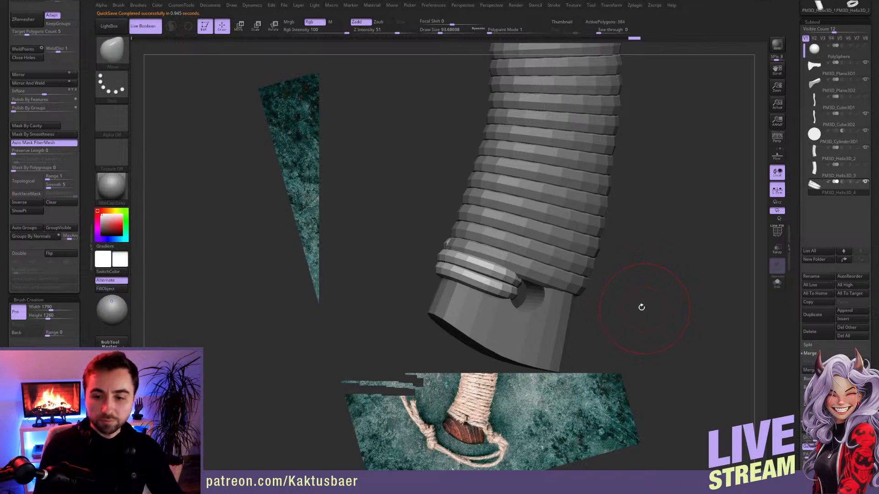
# - Refine the coils near the hole's opposite side with a slightly larger Move brush so they run into the opening
pyautogui.scroll(-2, 795, 283)
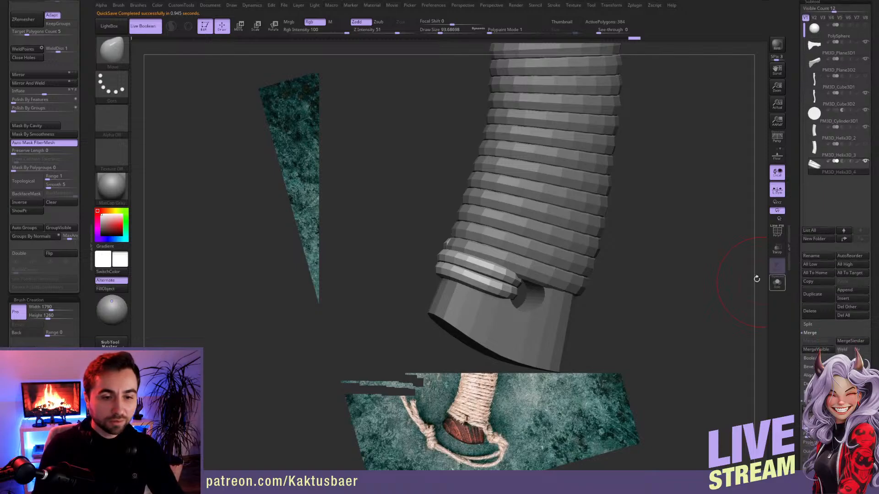
pyautogui.moveTo(501, 278); pyautogui.dragTo(542, 273, button='right')
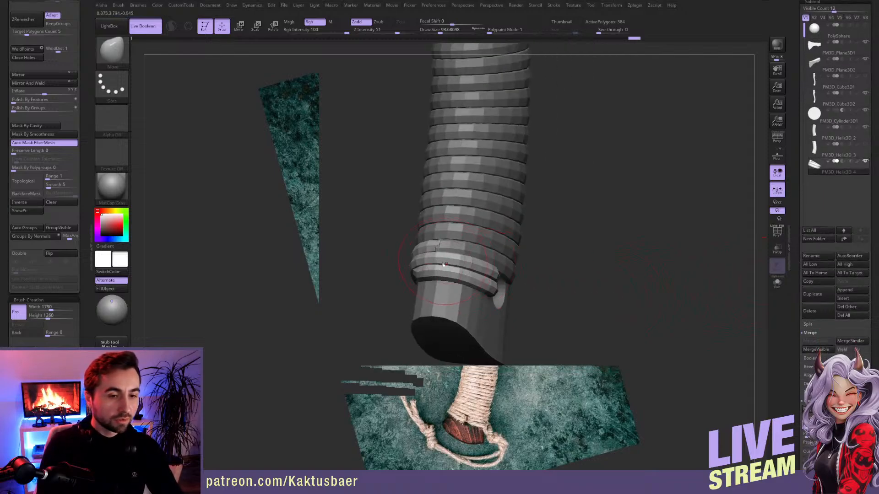
pyautogui.press(']')
pyautogui.moveTo(426, 268)
pyautogui.mouseDown(button='right')
pyautogui.moveTo(447, 259)
pyautogui.moveTo(387, 265)
pyautogui.mouseUp(button='right')
pyautogui.moveTo(356, 282); pyautogui.dragTo(350, 285)
pyautogui.moveTo(350, 285); pyautogui.dragTo(337, 289, button='right')
pyautogui.moveTo(341, 291); pyautogui.dragTo(349, 292)
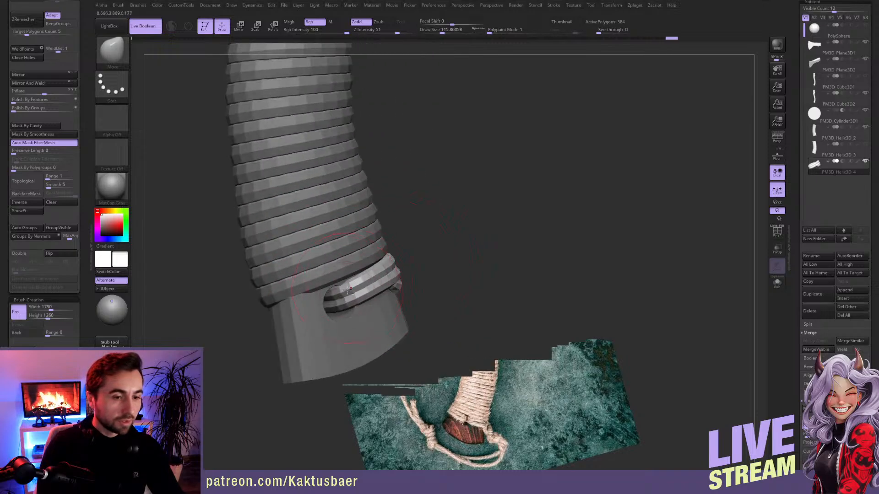
pyautogui.moveTo(349, 292)
pyautogui.mouseDown(button='right')
pyautogui.moveTo(481, 265)
pyautogui.moveTo(446, 252)
pyautogui.moveTo(458, 255)
pyautogui.mouseUp(button='right')
# - Nudge the small helix's upper coil against the rope wrap along the grip's narrow edge with a smaller Move brush
pyautogui.press('[')
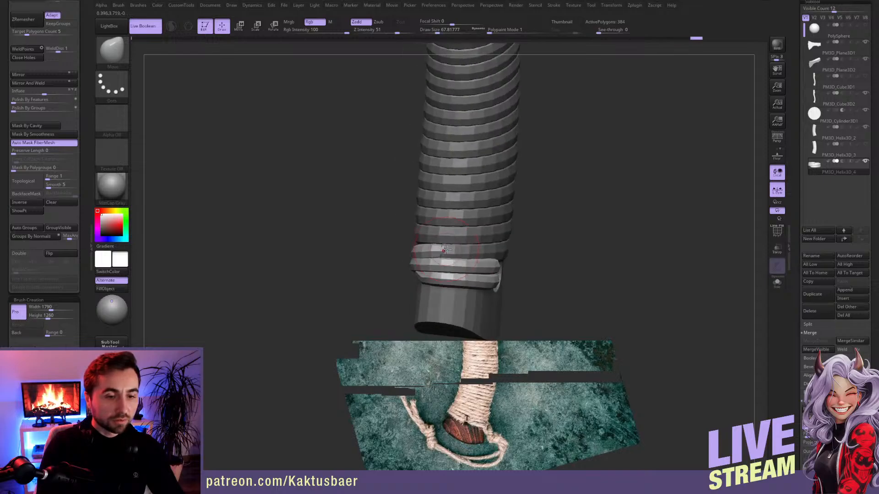
pyautogui.press('s')
pyautogui.moveTo(449, 255); pyautogui.dragTo(450, 252)
pyautogui.moveTo(450, 253); pyautogui.dragTo(453, 252, button='right')
pyautogui.moveTo(453, 252); pyautogui.dragTo(447, 251)
pyautogui.press('s')
pyautogui.press('s')
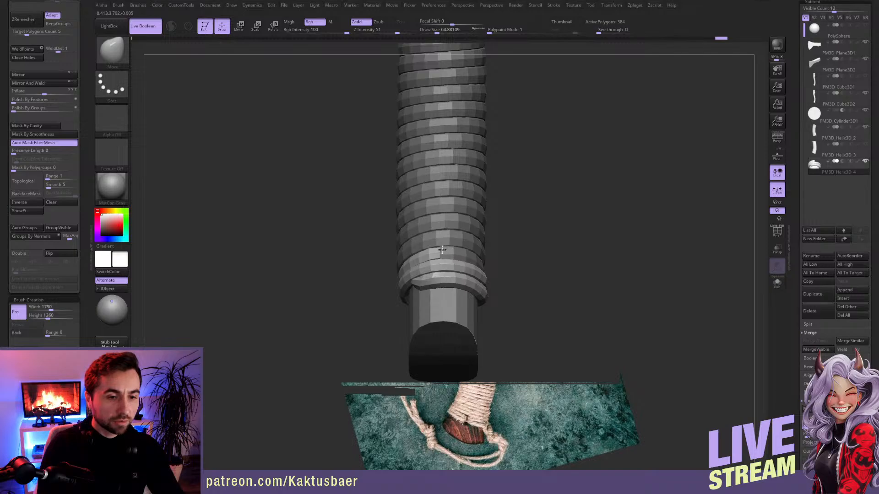
# - Adjust the lower small coil beside the hole with the Move brush
pyautogui.moveTo(450, 257); pyautogui.dragTo(448, 265, button='right')
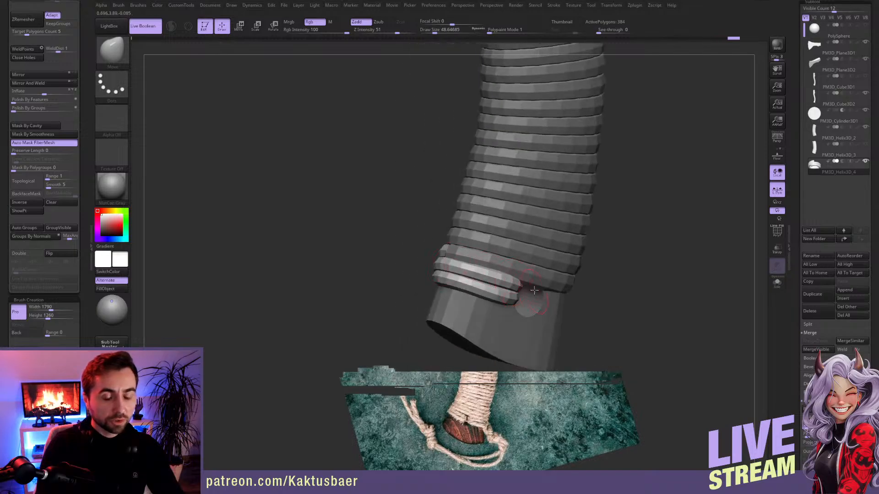
pyautogui.keyDown('alt'); pyautogui.moveTo(531, 284); pyautogui.dragTo(537, 269, button='right'); pyautogui.keyUp('alt')
pyautogui.press('s')
pyautogui.moveTo(480, 274); pyautogui.dragTo(481, 273)
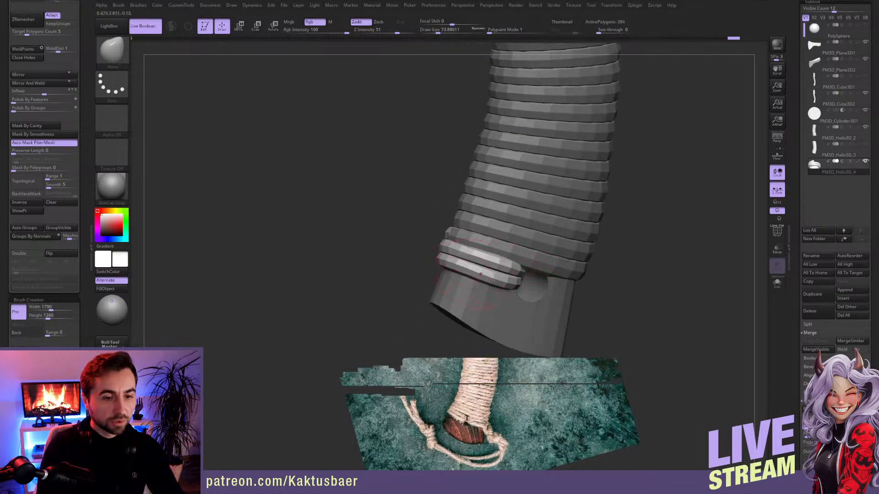
# - Duplicate the two-coil helix as a separate subtool
pyautogui.scroll(-2, 810, 298)
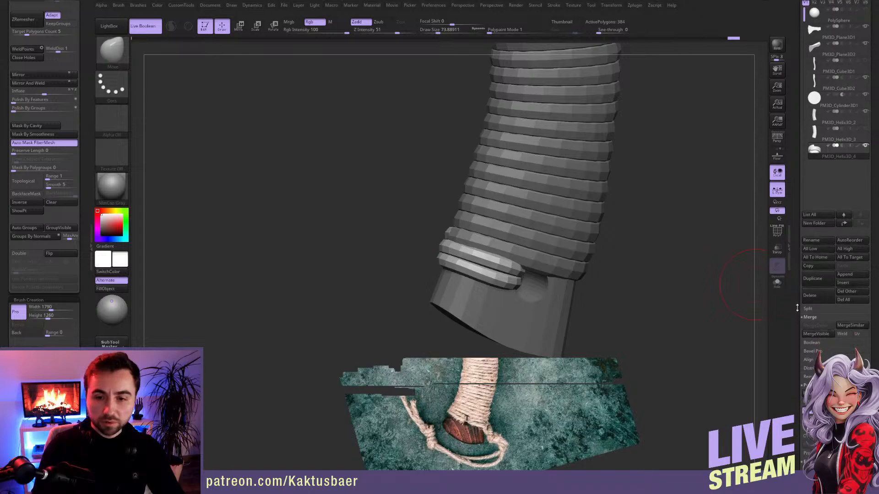
pyautogui.click(826, 275)
pyautogui.moveTo(550, 281); pyautogui.dragTo(556, 281, button='right')
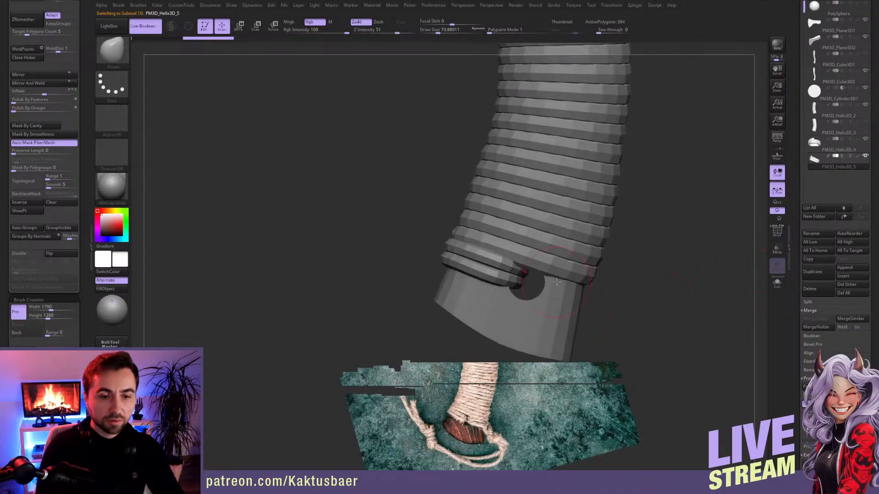
# - Try to move the duplicated coils across to the other side of the hole without mirroring them
pyautogui.press('w')
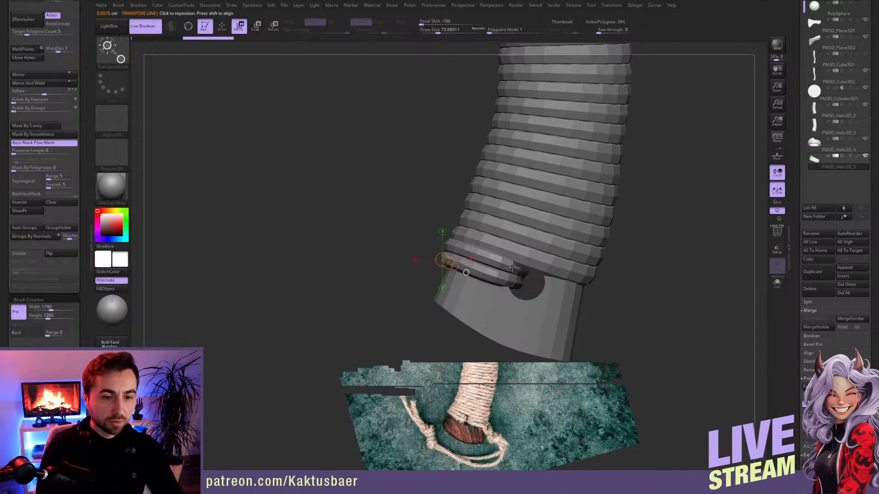
pyautogui.moveTo(512, 267); pyautogui.dragTo(538, 206)
pyautogui.moveTo(523, 243)
pyautogui.keyDown('ctrl'); pyautogui.mouseDown()
pyautogui.moveTo(594, 271)
pyautogui.moveTo(570, 247)
pyautogui.moveTo(583, 214)
pyautogui.mouseUp(); pyautogui.keyUp('ctrl')
pyautogui.moveTo(587, 258)
pyautogui.mouseDown(button='right')
pyautogui.moveTo(504, 255)
pyautogui.moveTo(603, 256)
pyautogui.mouseUp(button='right')
pyautogui.press('x')
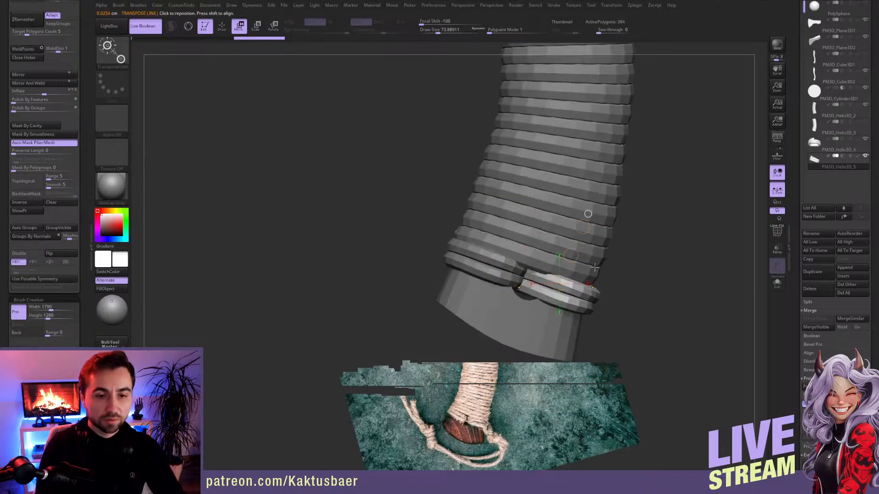
pyautogui.hotkey('ctrl', 'z')
pyautogui.press('q')
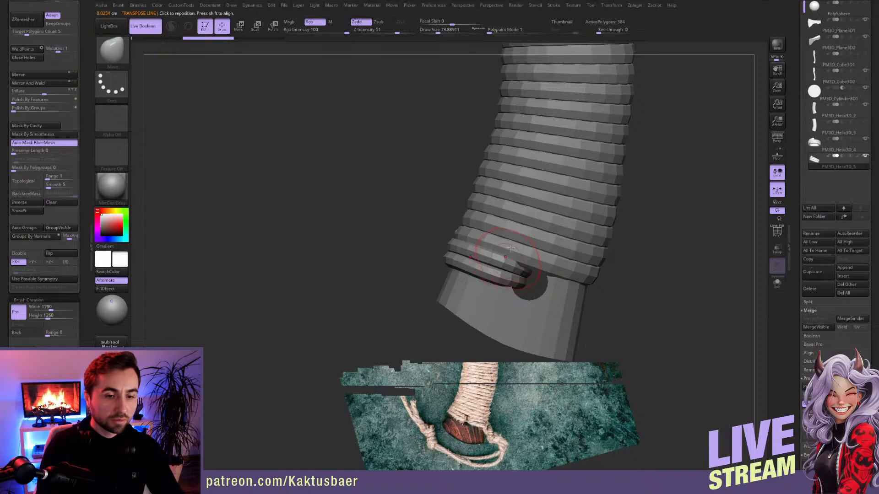
pyautogui.press('x')
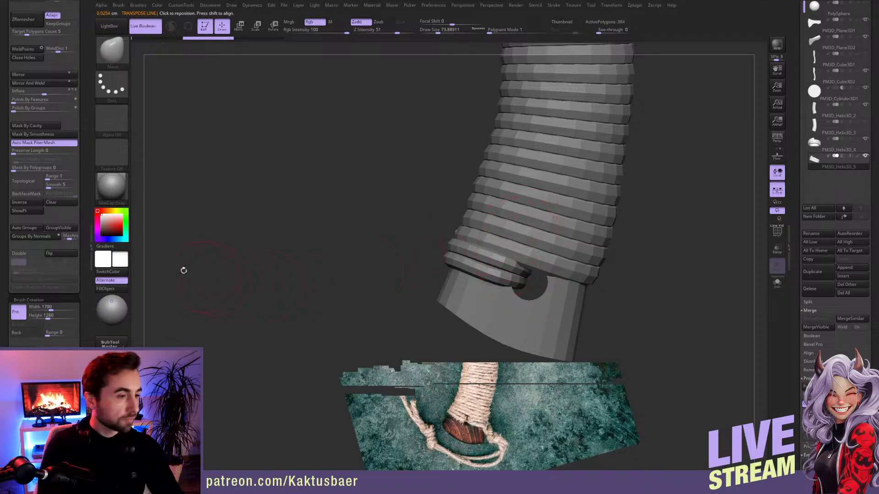
# - Mirror the duplicated coils and move them horizontally onto the grip on the other side of the hole
pyautogui.click(49, 75)
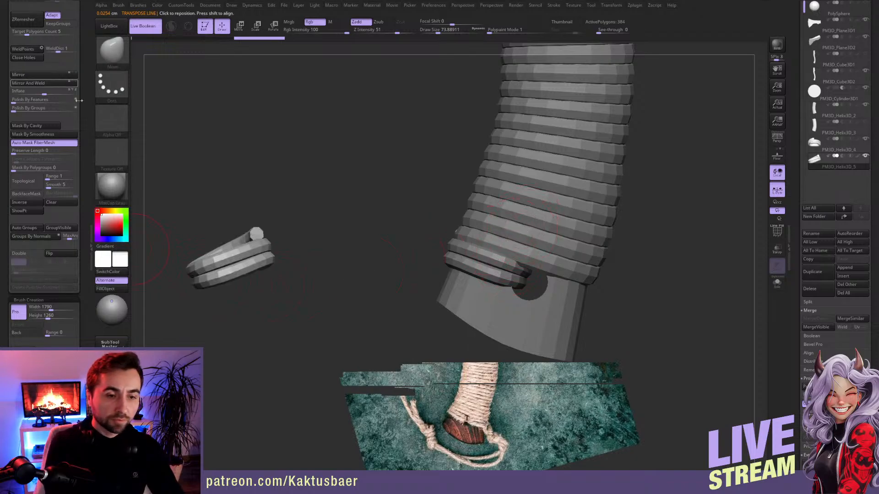
pyautogui.press('w')
pyautogui.moveTo(289, 244)
pyautogui.keyDown('shift'); pyautogui.mouseDown()
pyautogui.moveTo(617, 272)
pyautogui.moveTo(579, 215)
pyautogui.mouseUp(); pyautogui.keyUp('shift')
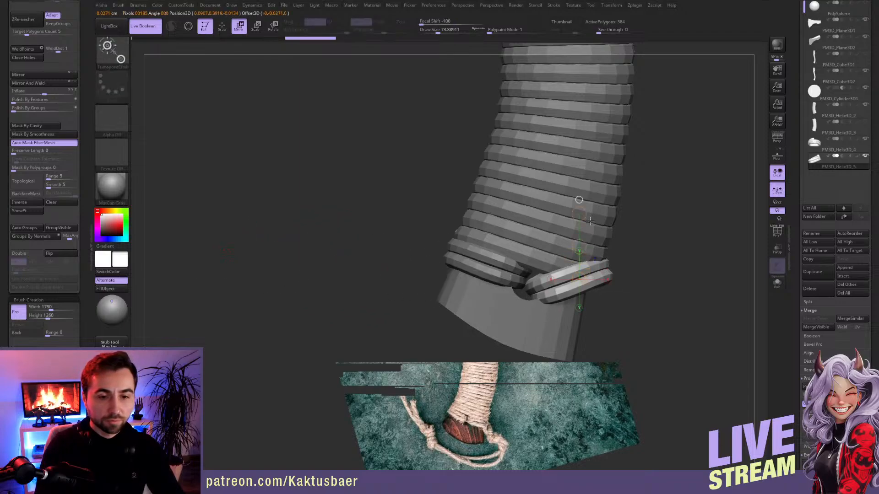
# - Rotate the mirrored two-coil helix to follow the wrap's slant and move it into place beside the grip's hole
pyautogui.press('r')
pyautogui.moveTo(579, 247)
pyautogui.mouseDown()
pyautogui.moveTo(589, 252)
pyautogui.moveTo(582, 256)
pyautogui.mouseUp()
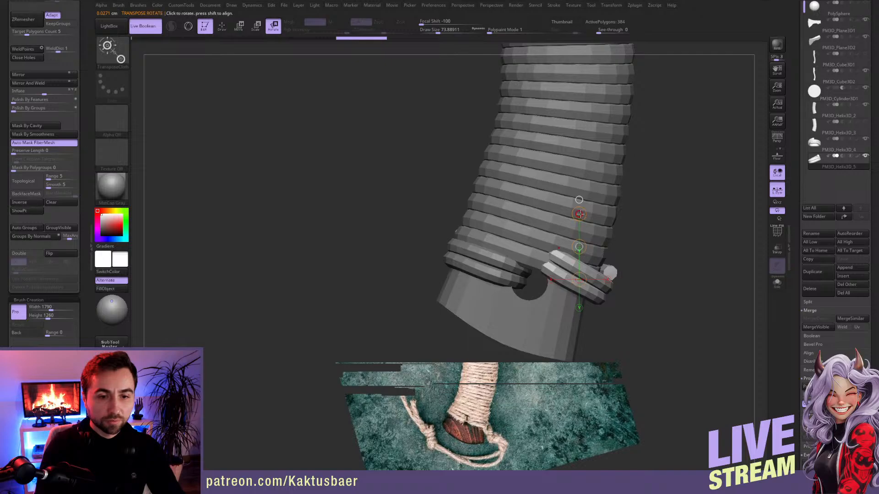
pyautogui.moveTo(580, 214); pyautogui.dragTo(558, 220)
pyautogui.press('w')
pyautogui.moveTo(579, 248); pyautogui.dragTo(574, 264)
pyautogui.press('q')
pyautogui.moveTo(531, 286)
pyautogui.keyDown('alt'); pyautogui.mouseDown(button='right')
pyautogui.moveTo(532, 268)
pyautogui.moveTo(556, 271)
pyautogui.mouseUp(button='right'); pyautogui.keyUp('alt')
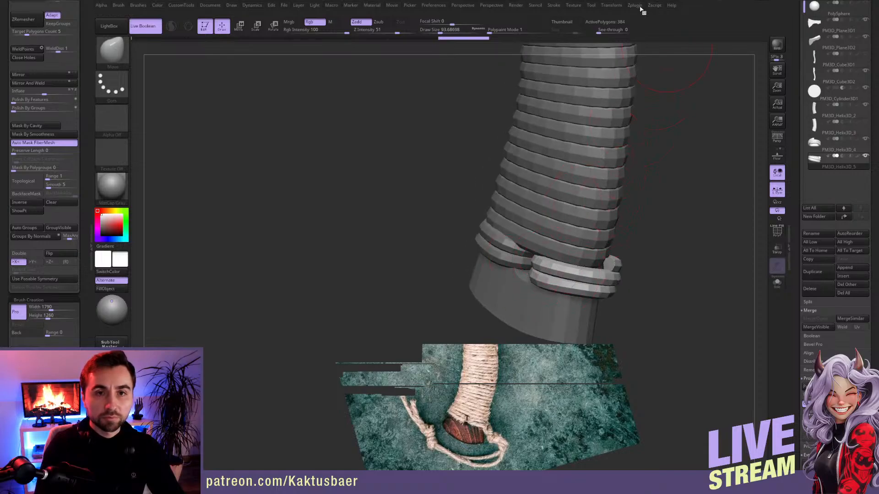
# - Activate symmetry on the Z axis for both small two-coil helices
pyautogui.click(613, 6)
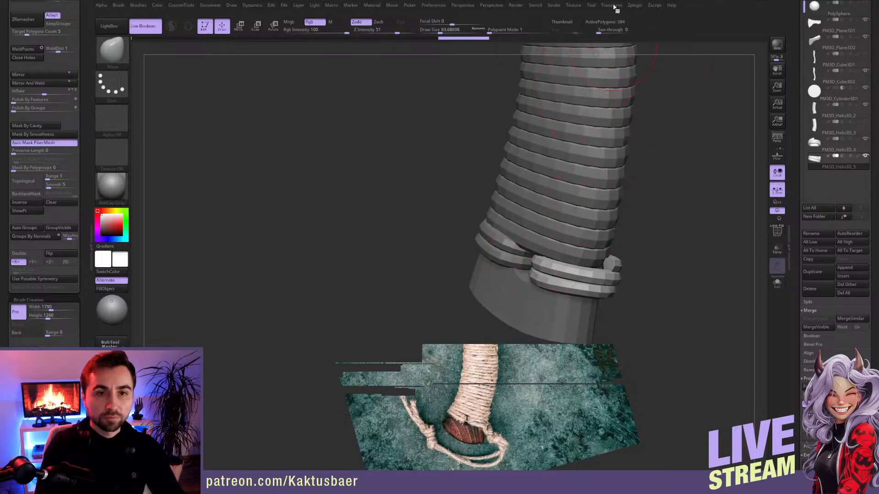
pyautogui.click(613, 5)
pyautogui.click(655, 217)
pyautogui.click(621, 216)
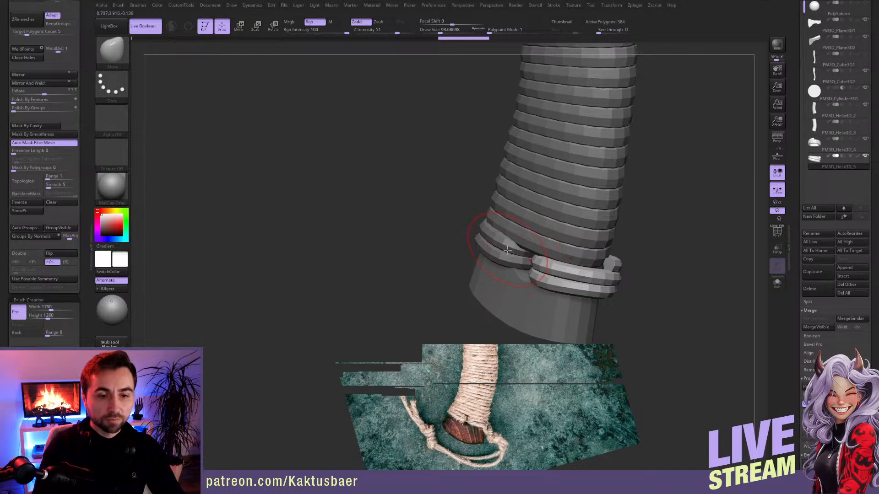
pyautogui.keyDown('alt'); pyautogui.click(509, 249); pyautogui.keyUp('alt')
pyautogui.click(612, 5)
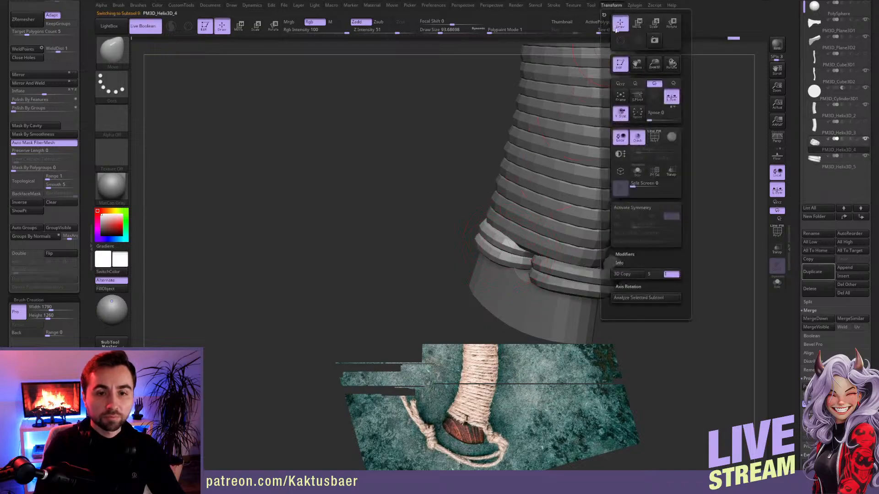
pyautogui.click(632, 208)
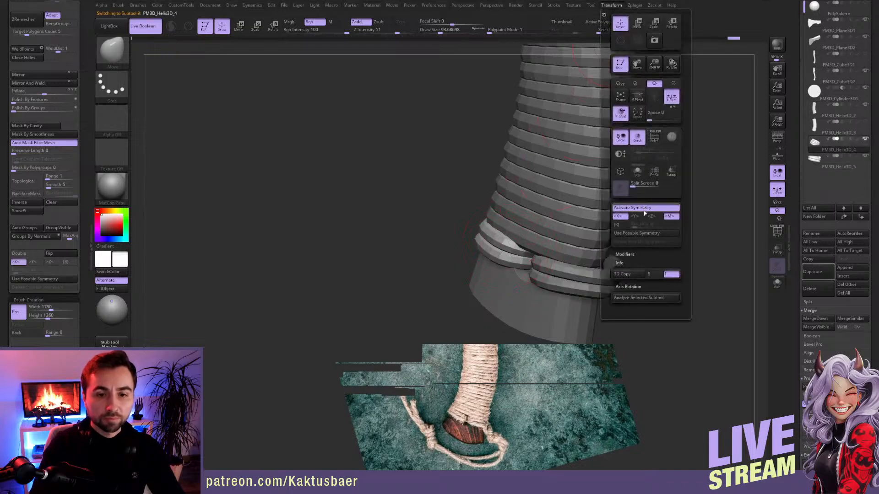
# - Pull the mirrored coils closer around the grip's edge and into the hole with a large Move brush
pyautogui.keyDown('alt'); pyautogui.click(560, 273); pyautogui.keyUp('alt')
pyautogui.moveTo(566, 270); pyautogui.dragTo(547, 275, button='right')
pyautogui.press('s')
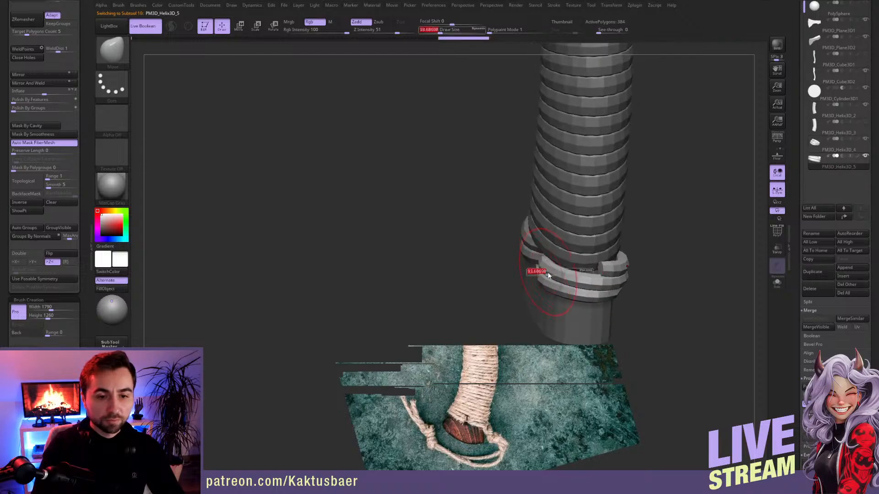
pyautogui.moveTo(548, 275); pyautogui.dragTo(551, 274)
pyautogui.moveTo(558, 273); pyautogui.dragTo(595, 278, button='right')
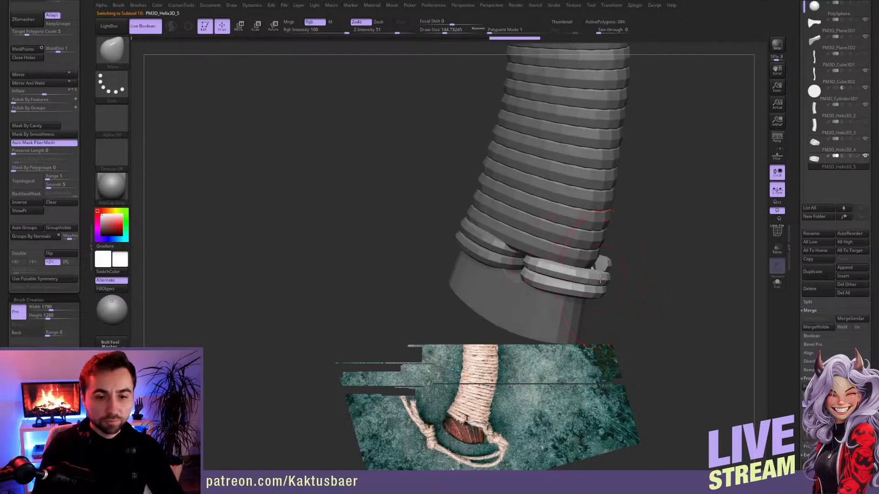
pyautogui.moveTo(601, 278)
pyautogui.mouseDown()
pyautogui.moveTo(572, 277)
pyautogui.moveTo(582, 286)
pyautogui.mouseUp()
pyautogui.press('s')
pyautogui.moveTo(584, 286); pyautogui.dragTo(588, 273, button='right')
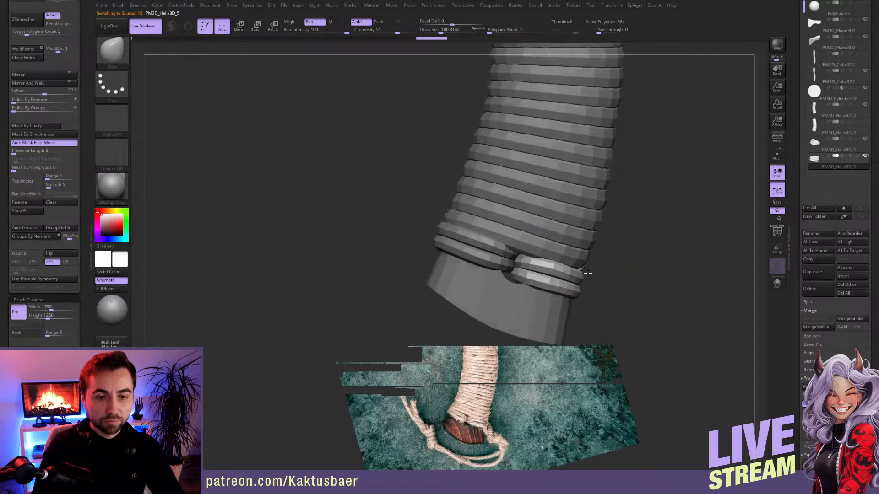
pyautogui.moveTo(518, 272); pyautogui.dragTo(523, 274)
pyautogui.moveTo(523, 274); pyautogui.dragTo(545, 265, button='right')
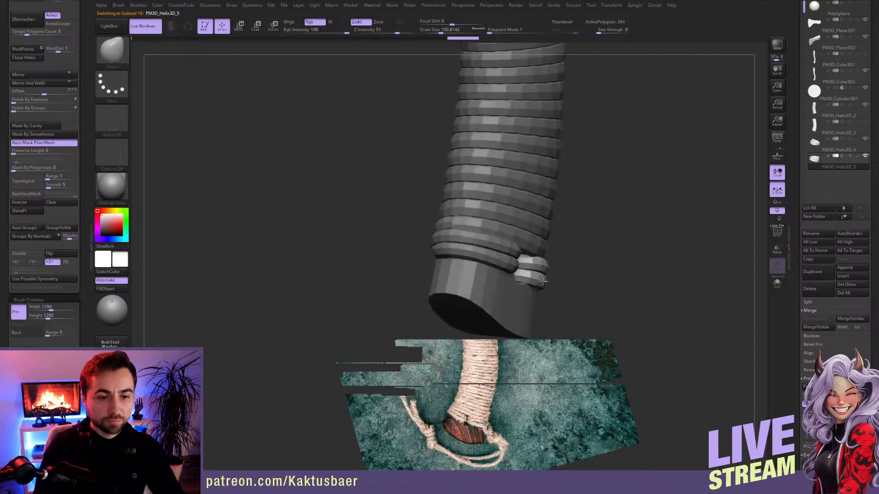
# - Refine the mirrored coils' ends and their wrap around the grip's narrow edge with a smaller Move brush
pyautogui.press('s')
pyautogui.moveTo(538, 272); pyautogui.dragTo(535, 272)
pyautogui.moveTo(534, 271)
pyautogui.mouseDown(button='right')
pyautogui.moveTo(517, 265)
pyautogui.moveTo(523, 276)
pyautogui.mouseUp(button='right')
pyautogui.moveTo(524, 277); pyautogui.dragTo(522, 276)
pyautogui.moveTo(521, 276); pyautogui.dragTo(528, 270, button='right')
pyautogui.moveTo(528, 270); pyautogui.dragTo(536, 271)
pyautogui.moveTo(557, 274)
pyautogui.mouseDown(button='right')
pyautogui.moveTo(536, 269)
pyautogui.moveTo(555, 263)
pyautogui.mouseUp(button='right')
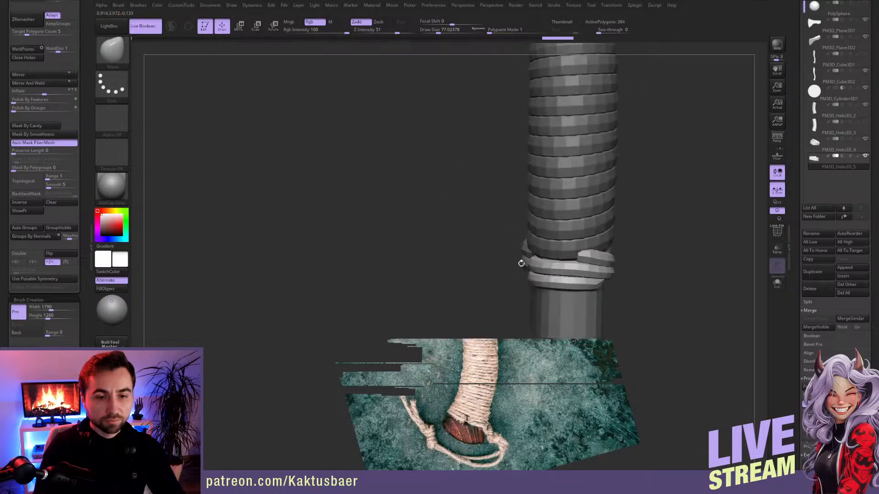
pyautogui.moveTo(523, 260); pyautogui.dragTo(528, 259)
pyautogui.moveTo(529, 259); pyautogui.dragTo(597, 260, button='right')
# - Nudge the main wrap's lowest coils beside the small helix using the Move brush with symmetry off and Topological masking on
pyautogui.press('x')
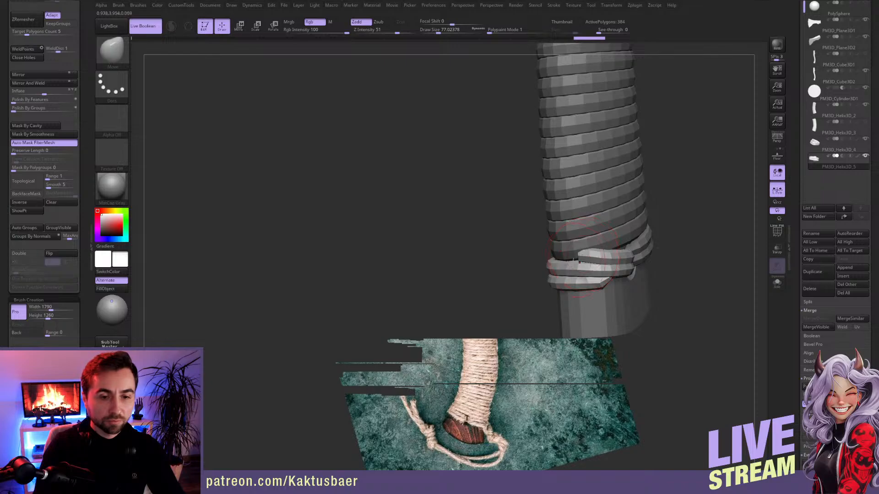
pyautogui.click(27, 181)
pyautogui.moveTo(547, 240)
pyautogui.mouseDown(button='right')
pyautogui.moveTo(597, 264)
pyautogui.moveTo(605, 250)
pyautogui.moveTo(597, 259)
pyautogui.mouseUp(button='right')
pyautogui.keyDown('alt'); pyautogui.click(599, 253); pyautogui.keyUp('alt')
pyautogui.moveTo(597, 259); pyautogui.dragTo(599, 261)
pyautogui.moveTo(599, 262)
pyautogui.mouseDown(button='right')
pyautogui.moveTo(637, 257)
pyautogui.moveTo(569, 257)
pyautogui.moveTo(614, 258)
pyautogui.moveTo(596, 259)
pyautogui.mouseUp(button='right')
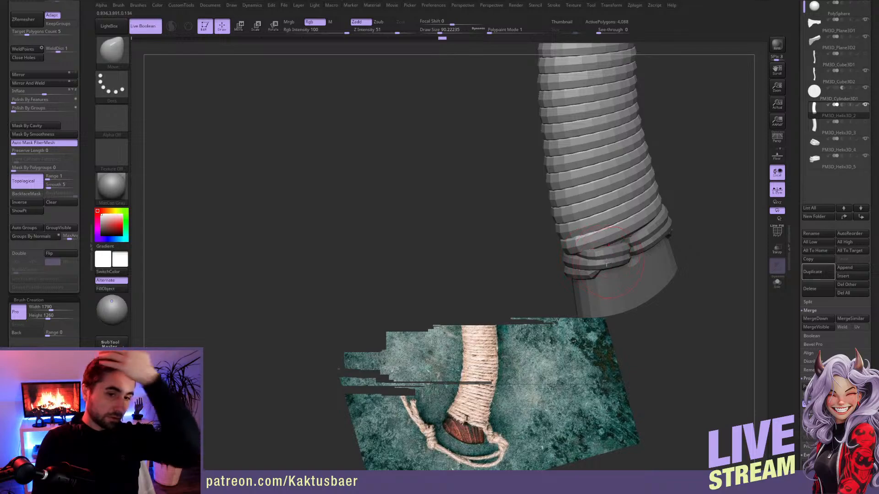
# - Turn off Live Boolean and hide the cylinder that cuts the hole
pyautogui.moveTo(596, 259); pyautogui.dragTo(627, 251, button='right')
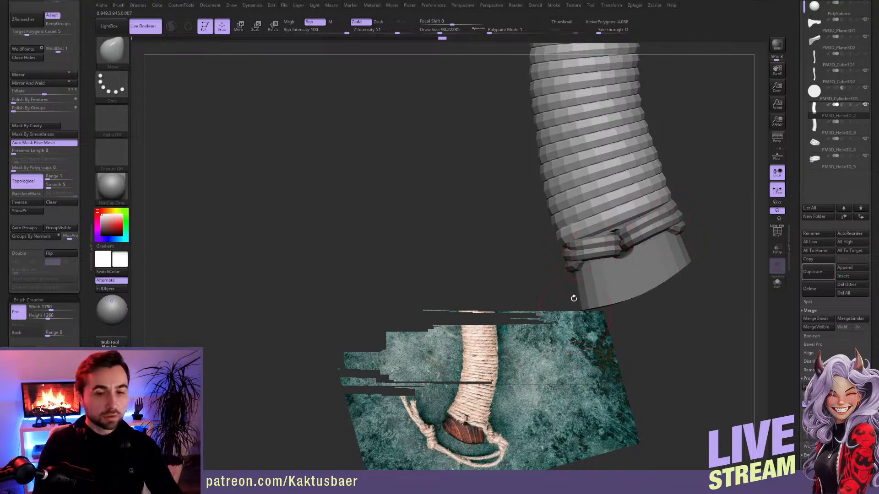
pyautogui.moveTo(594, 260); pyautogui.dragTo(570, 244, button='right')
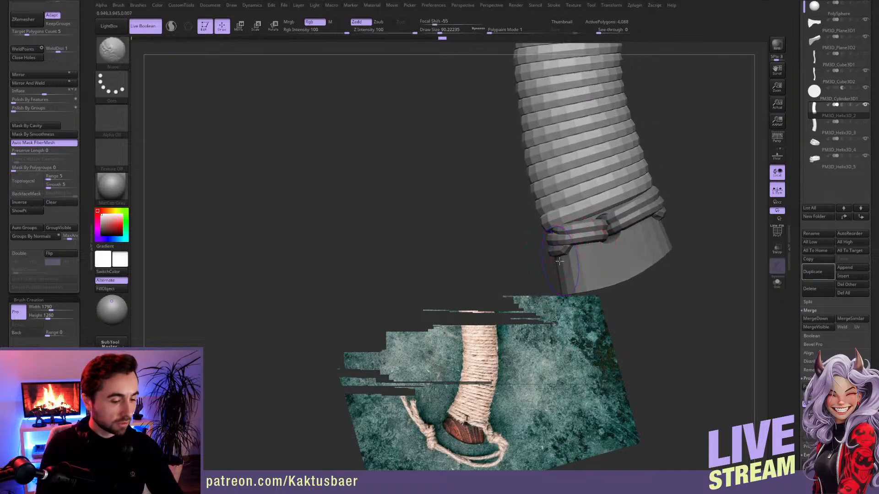
pyautogui.click(143, 26)
pyautogui.moveTo(591, 246); pyautogui.dragTo(539, 288, button='right')
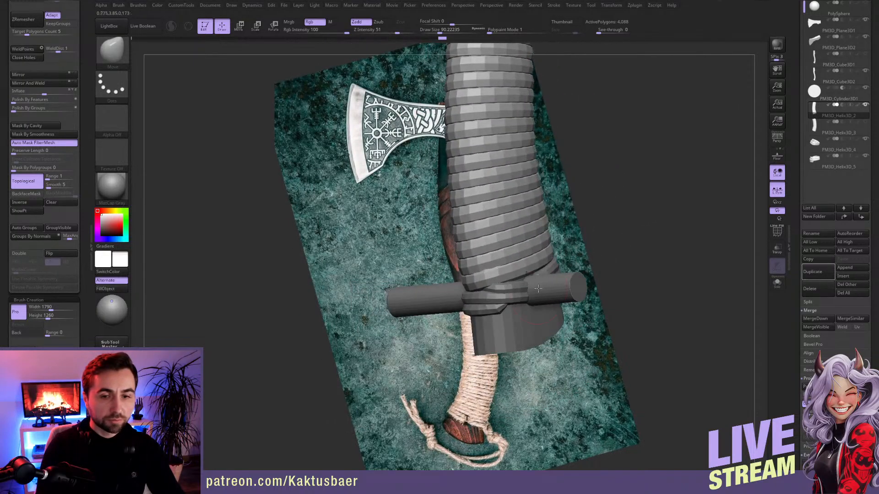
pyautogui.click(865, 88)
# - Select the small two-coil helix over the hole and mirror it onto the opposite face of the grip
pyautogui.moveTo(589, 248); pyautogui.dragTo(499, 273, button='right')
pyautogui.keyDown('alt'); pyautogui.click(494, 275); pyautogui.keyUp('alt')
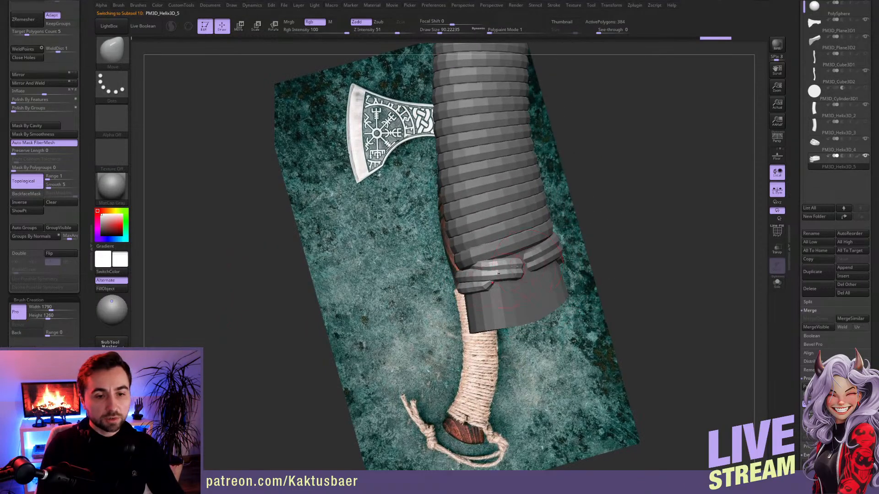
pyautogui.moveTo(551, 267); pyautogui.dragTo(549, 255, button='right')
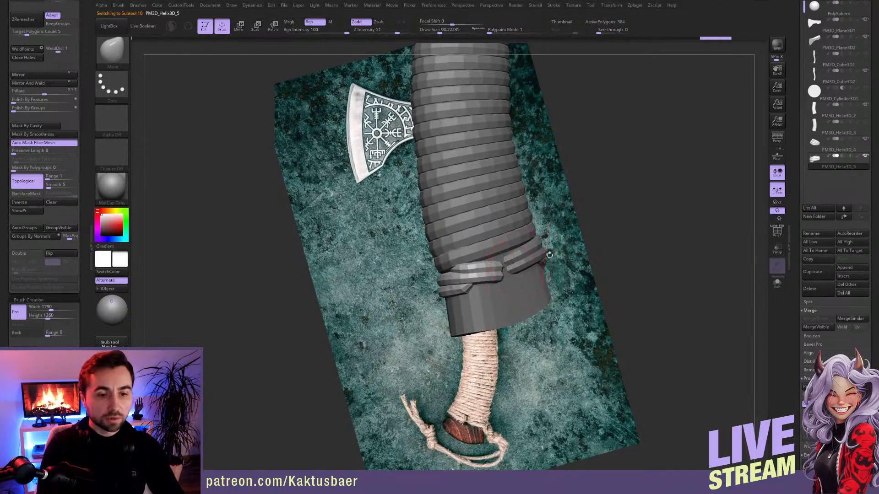
pyautogui.scroll(5, 88, 137)
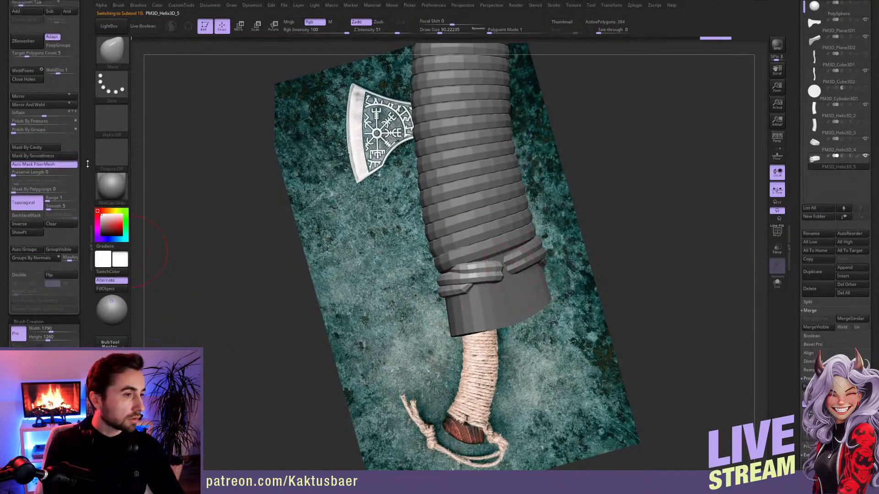
pyautogui.scroll(-2, 88, 158)
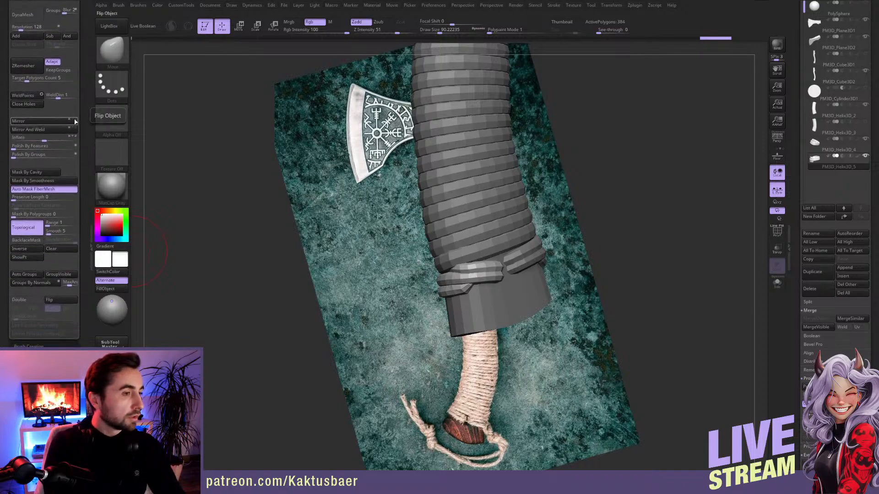
pyautogui.click(69, 122)
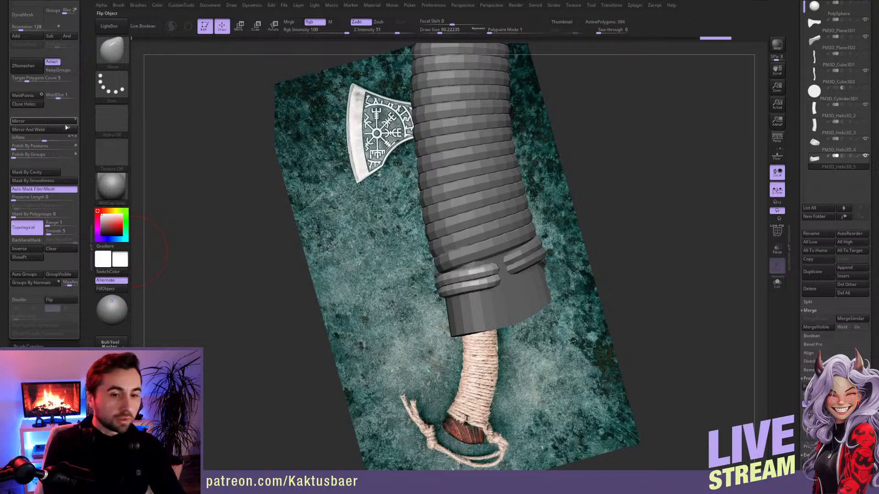
# - Adjust the flipped coils with the Move brush and reposition them evenly around the grip's narrow edge
pyautogui.moveTo(513, 286); pyautogui.dragTo(561, 287, button='right')
pyautogui.moveTo(524, 290); pyautogui.dragTo(514, 286)
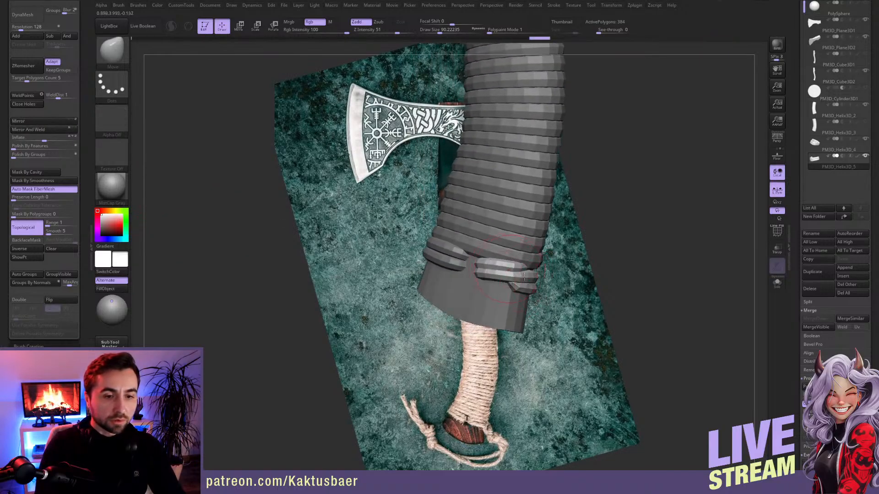
pyautogui.moveTo(513, 286)
pyautogui.mouseDown(button='right')
pyautogui.moveTo(534, 279)
pyautogui.moveTo(533, 302)
pyautogui.mouseUp(button='right')
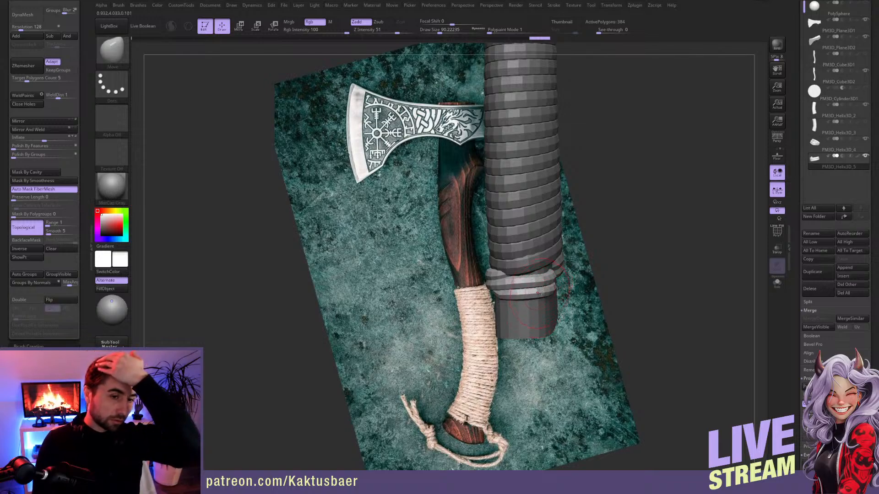
pyautogui.moveTo(539, 292); pyautogui.dragTo(521, 265, button='right')
pyautogui.press('w')
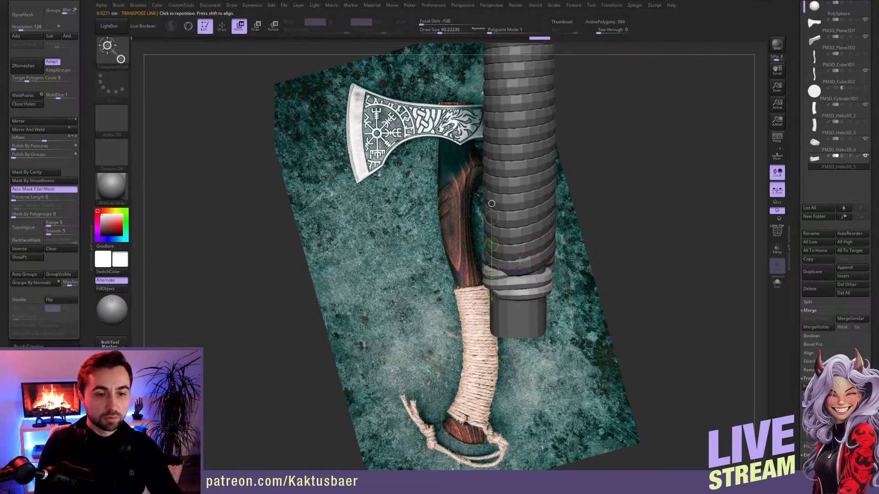
pyautogui.press('q')
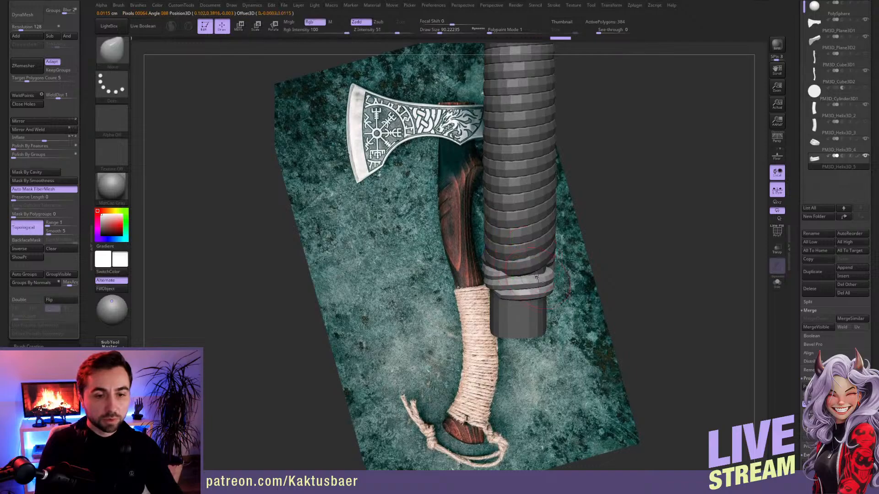
pyautogui.moveTo(538, 278)
pyautogui.mouseDown(button='right')
pyautogui.moveTo(499, 278)
pyautogui.moveTo(559, 288)
pyautogui.moveTo(541, 295)
pyautogui.mouseUp(button='right')
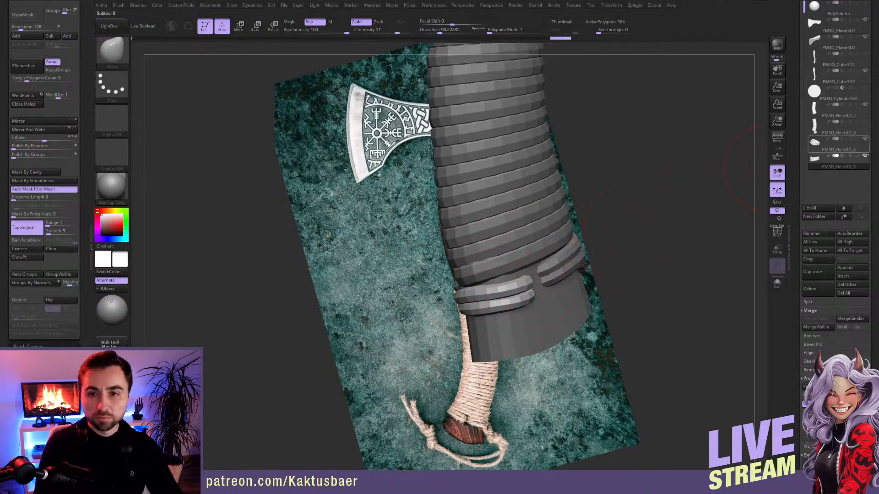
# - Turn Live Boolean back on and show the hole-cutting cylinder again
pyautogui.click(143, 26)
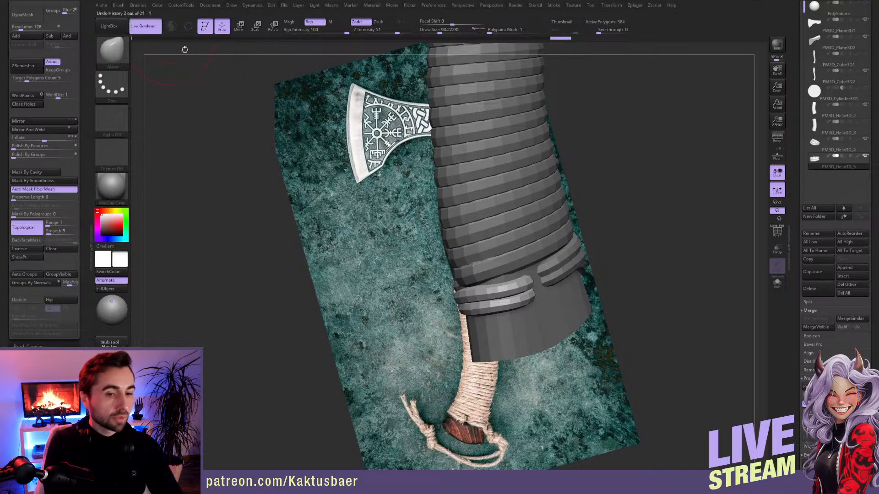
pyautogui.click(865, 88)
pyautogui.moveTo(535, 287); pyautogui.dragTo(504, 278, button='right')
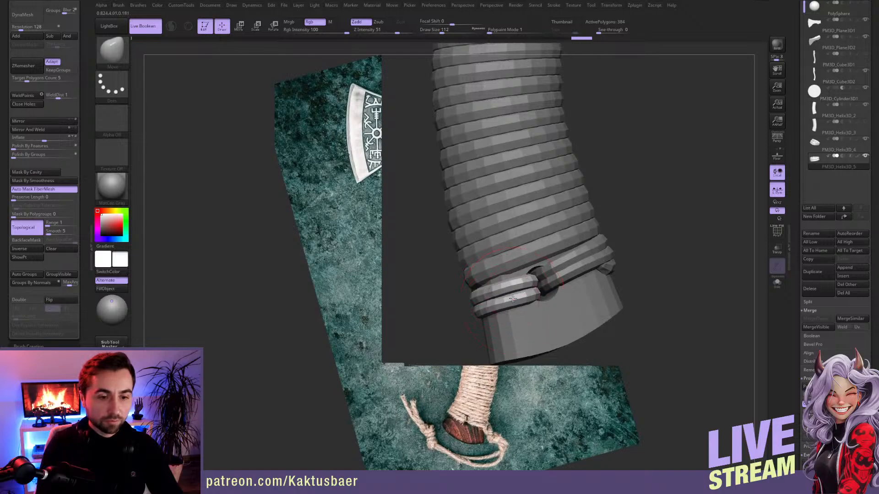
# - Turn off Topological masking and reshape the original small two-coil helix against the main wrap with the Move brush
pyautogui.keyDown('alt'); pyautogui.click(498, 268); pyautogui.keyUp('alt')
pyautogui.moveTo(499, 273)
pyautogui.mouseDown(button='right')
pyautogui.moveTo(530, 278)
pyautogui.moveTo(444, 248)
pyautogui.mouseUp(button='right')
pyautogui.press('s')
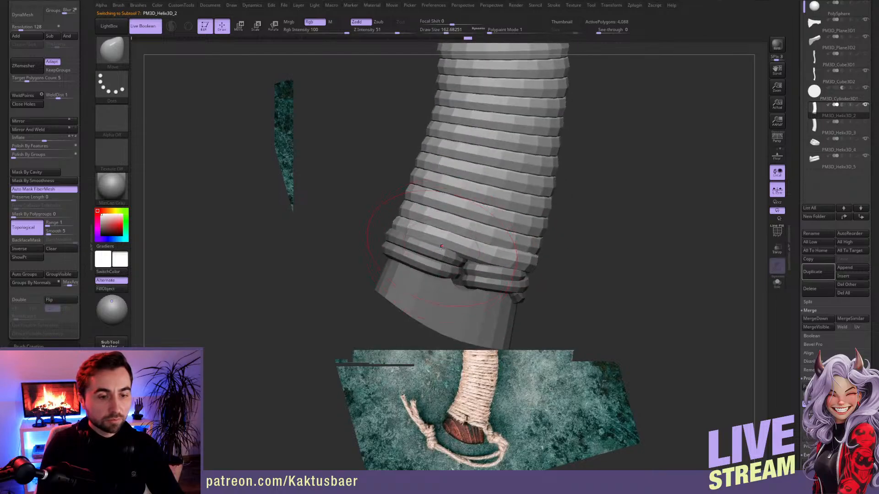
pyautogui.keyDown('alt'); pyautogui.click(428, 256); pyautogui.keyUp('alt')
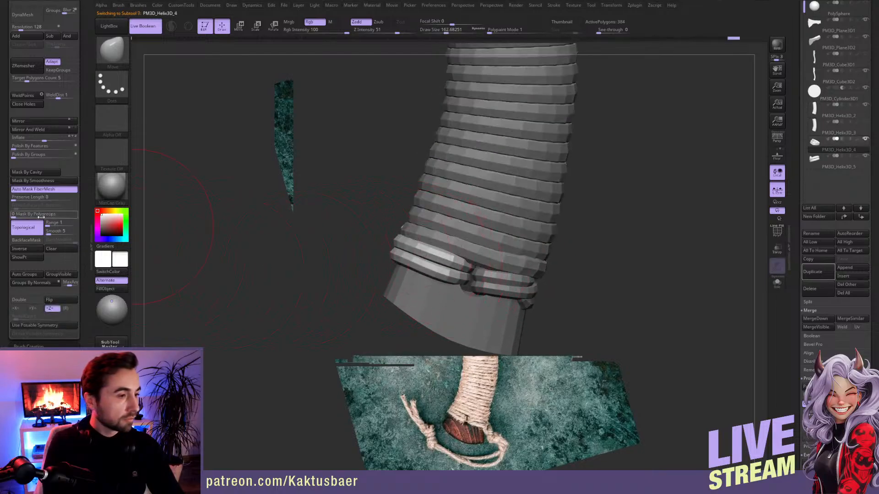
pyautogui.click(27, 228)
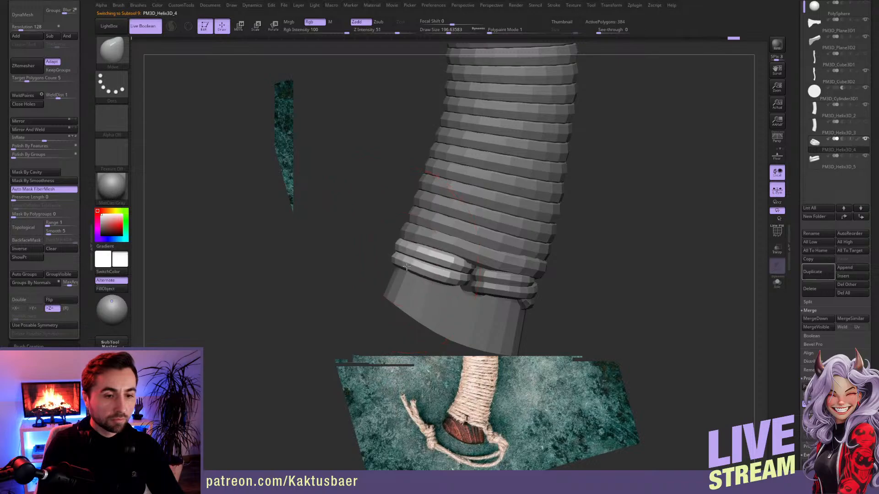
pyautogui.press('[')
pyautogui.press('[')
pyautogui.press('[')
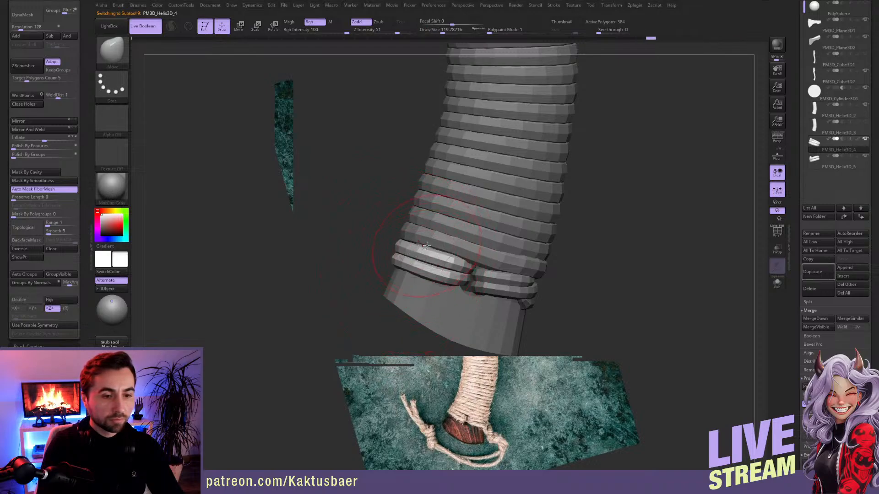
pyautogui.moveTo(427, 246); pyautogui.dragTo(431, 247)
pyautogui.moveTo(431, 246)
pyautogui.mouseDown(button='right')
pyautogui.moveTo(512, 254)
pyautogui.moveTo(394, 261)
pyautogui.moveTo(446, 235)
pyautogui.moveTo(418, 245)
pyautogui.mouseUp(button='right')
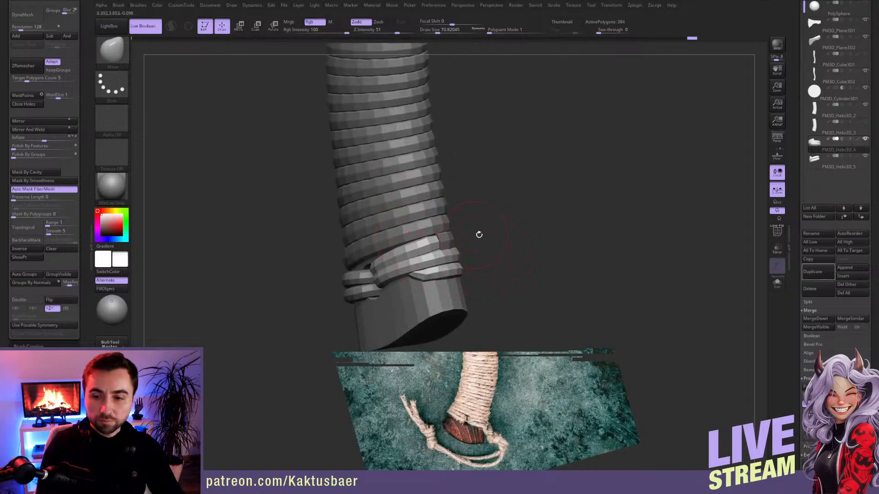
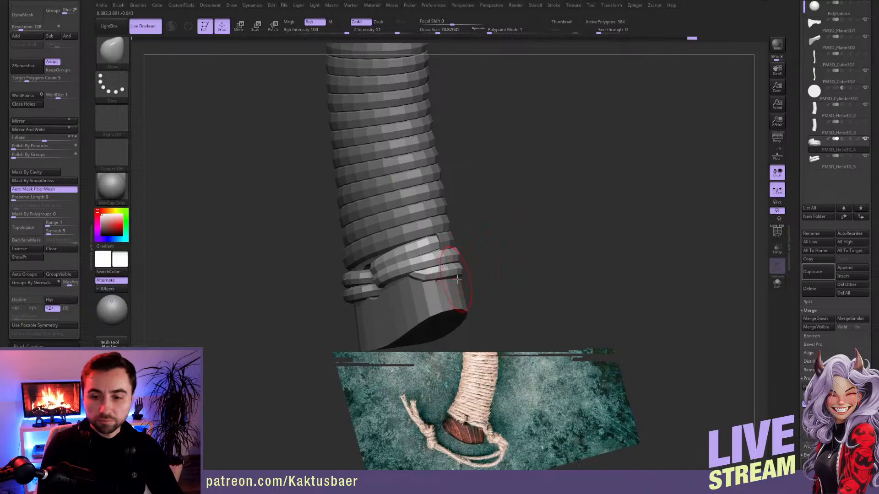
# - Turn off Live Boolean, bring the whole axe back beside the reference and save the project
pyautogui.moveTo(455, 277)
pyautogui.mouseDown(button='right')
pyautogui.moveTo(474, 274)
pyautogui.moveTo(458, 268)
pyautogui.moveTo(490, 269)
pyautogui.moveTo(397, 295)
pyautogui.moveTo(422, 306)
pyautogui.moveTo(382, 302)
pyautogui.moveTo(404, 243)
pyautogui.moveTo(435, 245)
pyautogui.mouseUp(button='right')
pyautogui.keyDown('alt'); pyautogui.click(394, 295); pyautogui.keyUp('alt')
pyautogui.press('s')
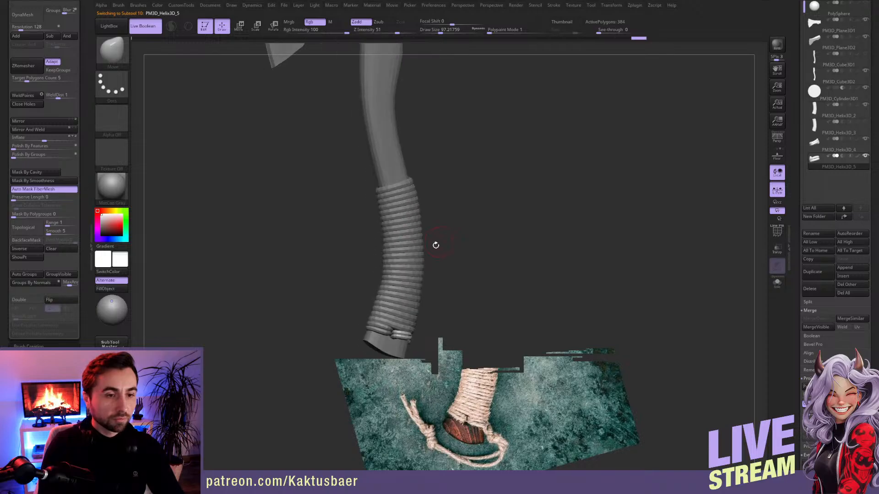
pyautogui.scroll(6, 60, 134)
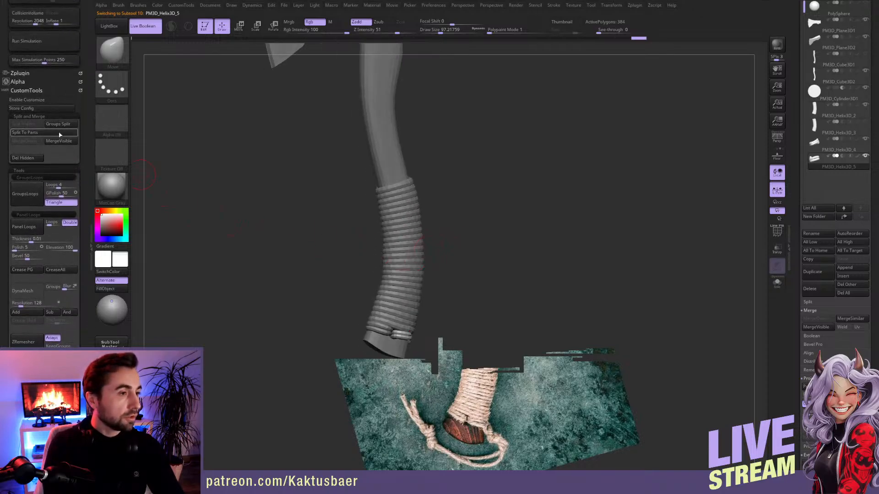
pyautogui.click(153, 29)
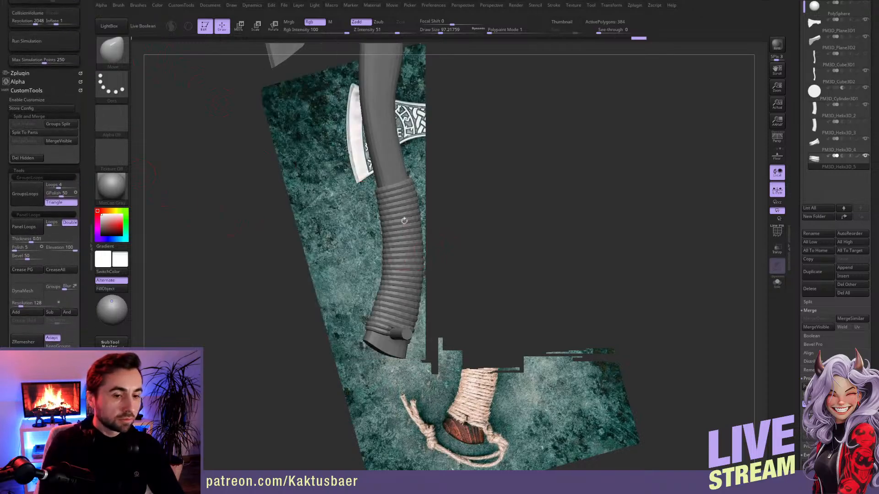
pyautogui.keyDown('ctrl'); pyautogui.moveTo(475, 266); pyautogui.dragTo(520, 309, button='right'); pyautogui.keyUp('ctrl')
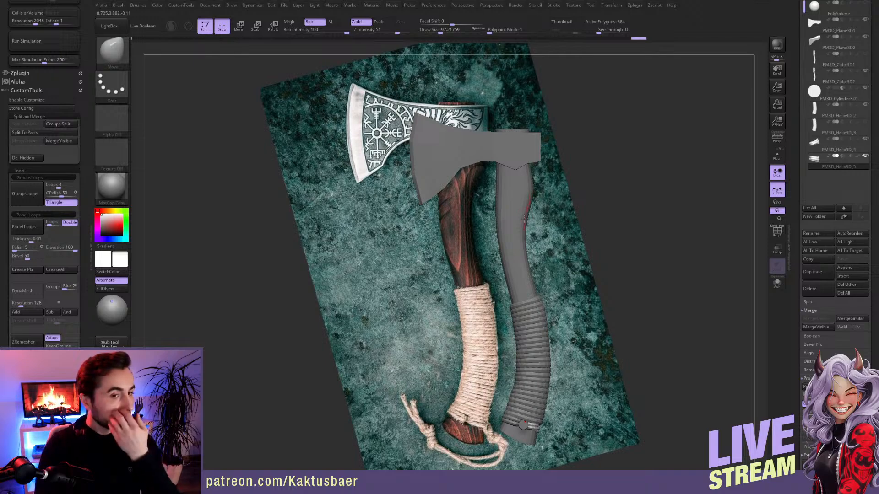
pyautogui.hotkey('ctrl', 's')
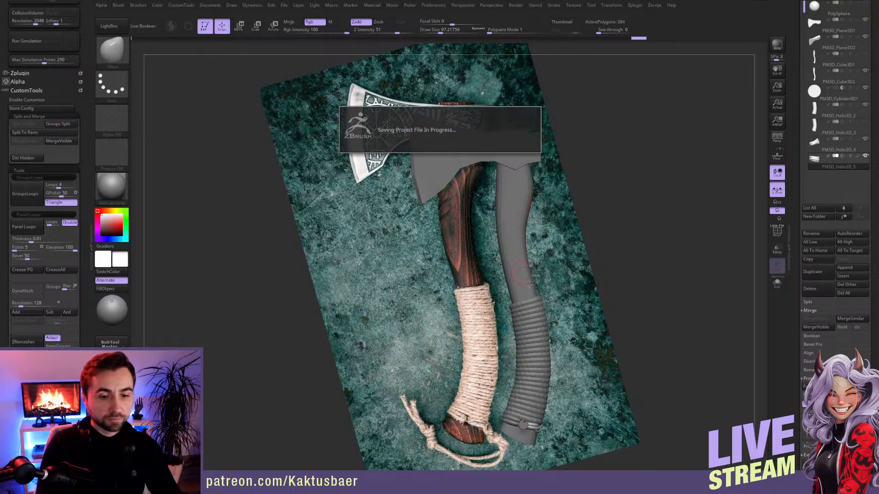
# - Select the axe head and set up the ZModeler brush on it with the polyframe shown
pyautogui.hotkey('ctrl', 'z')
pyautogui.hotkey('ctrl', 'z')
pyautogui.hotkey('ctrl', 'z')
pyautogui.hotkey('ctrl', 'z')
pyautogui.hotkey('ctrl', 'z')
pyautogui.hotkey('ctrl', 'z')
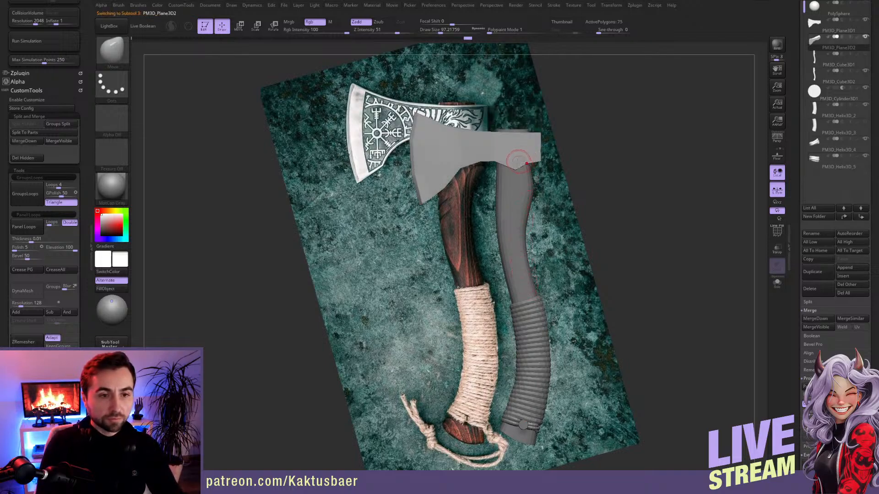
pyautogui.moveTo(518, 234); pyautogui.dragTo(488, 231, button='right')
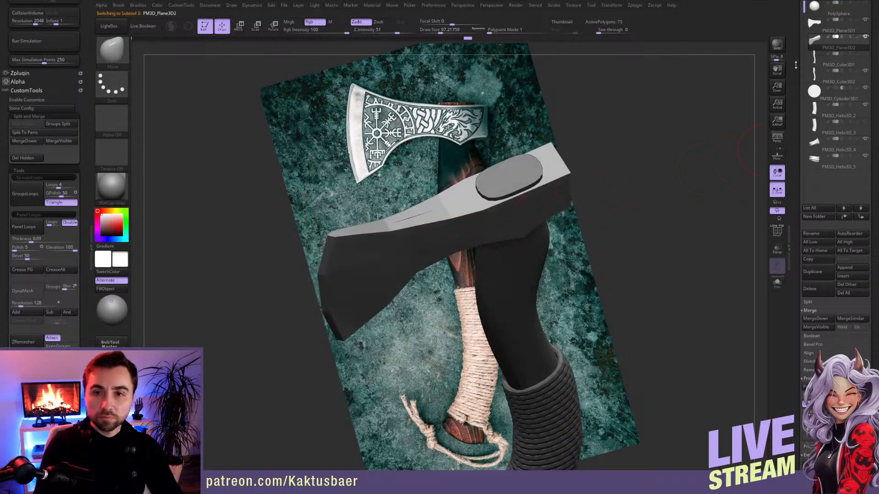
pyautogui.moveTo(796, 65); pyautogui.dragTo(798, 114)
pyautogui.moveTo(456, 260)
pyautogui.mouseDown()
pyautogui.moveTo(471, 232)
pyautogui.moveTo(450, 246)
pyautogui.mouseUp()
pyautogui.press('space')
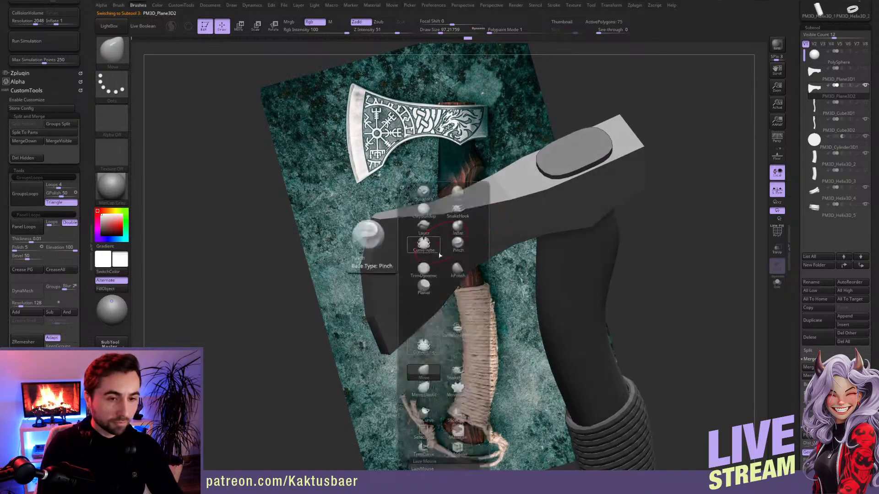
pyautogui.click(456, 446)
pyautogui.click(774, 234)
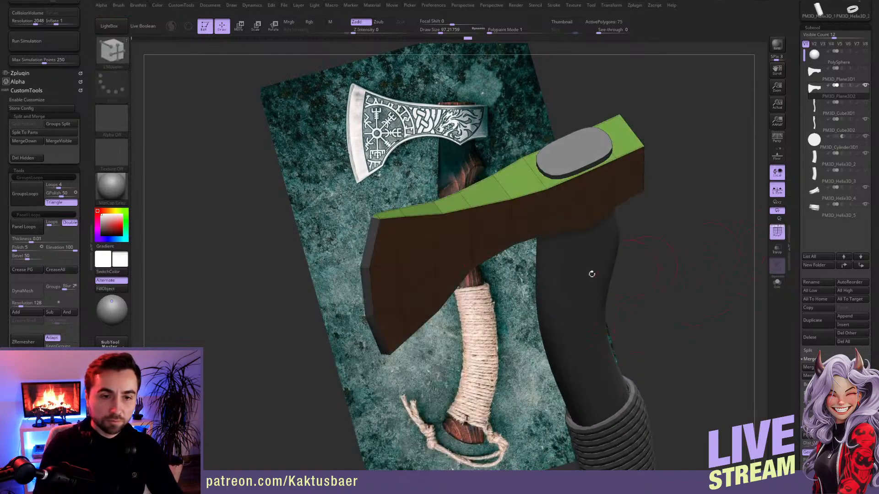
# - Set the ZModeler edge action to Crease with the EdgeLoop Partial target and apply it around the blade end of the axe head
pyautogui.keyDown('alt'); pyautogui.moveTo(407, 259); pyautogui.dragTo(458, 243, button='right'); pyautogui.keyUp('alt')
pyautogui.press('d')
pyautogui.press('s')
pyautogui.moveTo(439, 236); pyautogui.dragTo(436, 236)
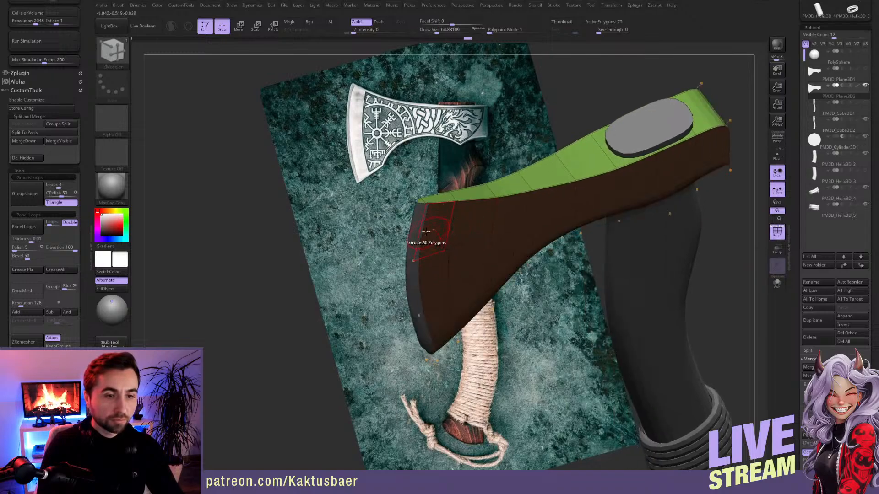
pyautogui.moveTo(422, 237); pyautogui.dragTo(422, 223, button='right')
pyautogui.press('space')
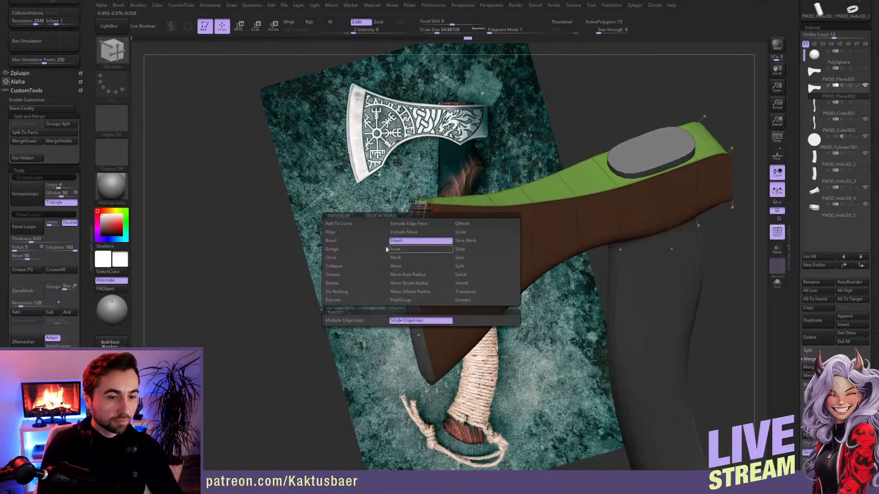
pyautogui.click(337, 284)
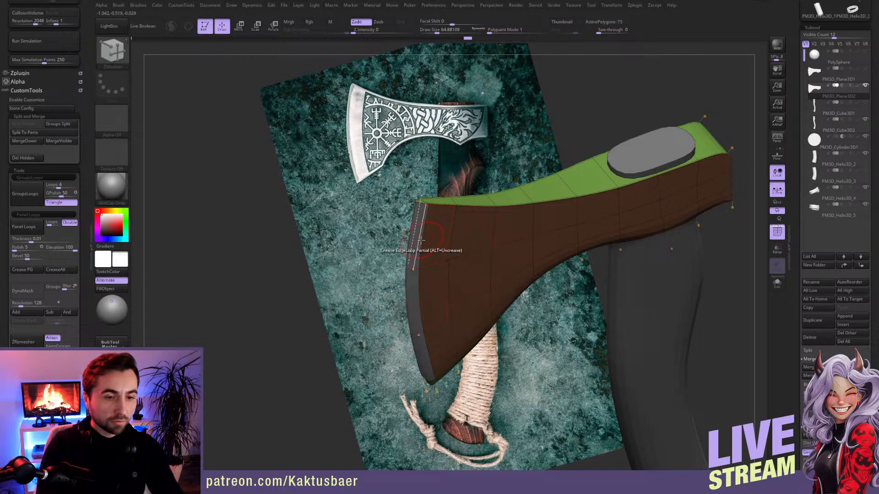
pyautogui.moveTo(428, 255)
pyautogui.mouseDown(button='right')
pyautogui.moveTo(444, 279)
pyautogui.moveTo(460, 364)
pyautogui.moveTo(444, 333)
pyautogui.moveTo(451, 348)
pyautogui.moveTo(431, 354)
pyautogui.mouseUp(button='right')
pyautogui.hotkey('ctrl', 'z')
pyautogui.hotkey('ctrl', 'shift', 'z')
pyautogui.click(451, 343)
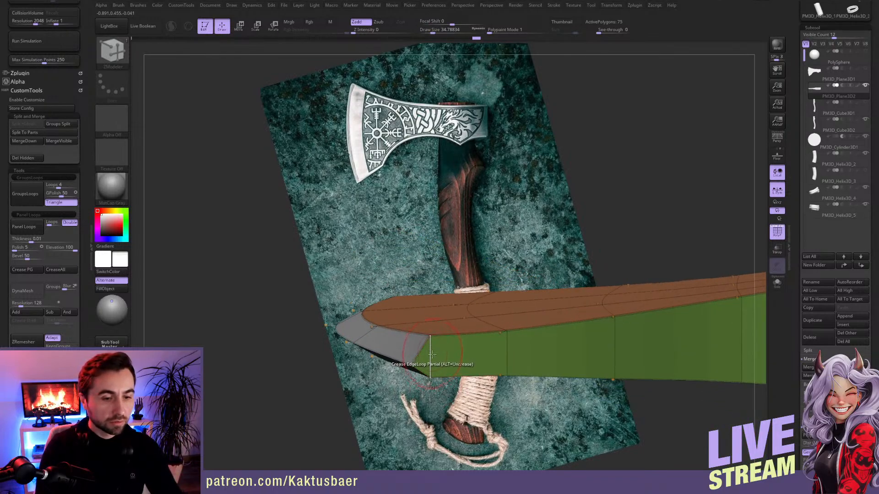
# - Change the ZModeler Crease target to single Edge and inspect the axe head's outer edges
pyautogui.press('space')
pyautogui.click(381, 354)
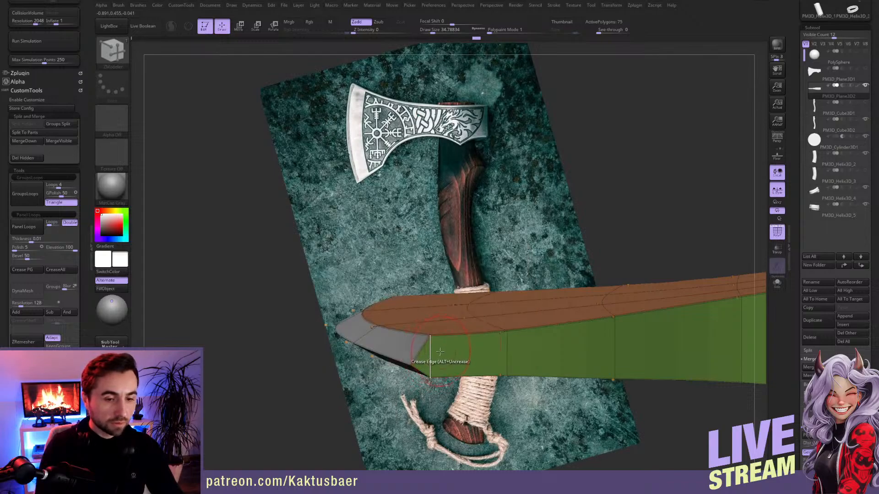
pyautogui.moveTo(369, 346); pyautogui.dragTo(437, 336, button='right')
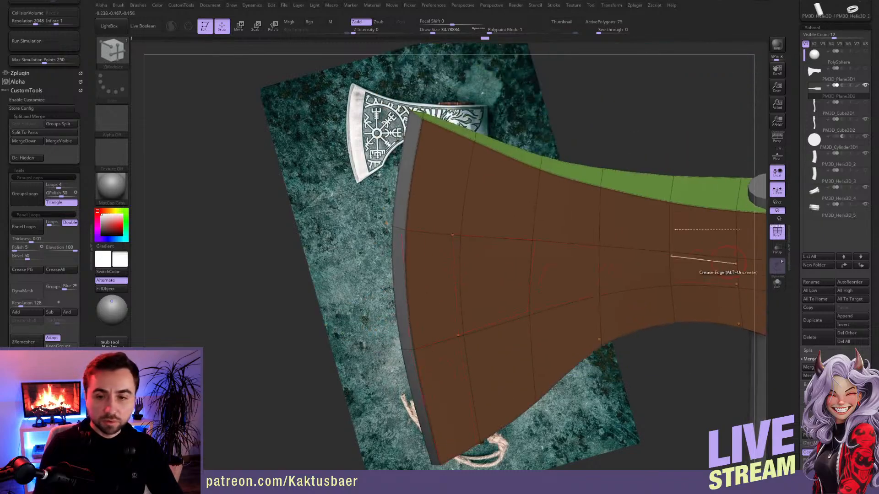
pyautogui.moveTo(796, 267); pyautogui.dragTo(795, 208)
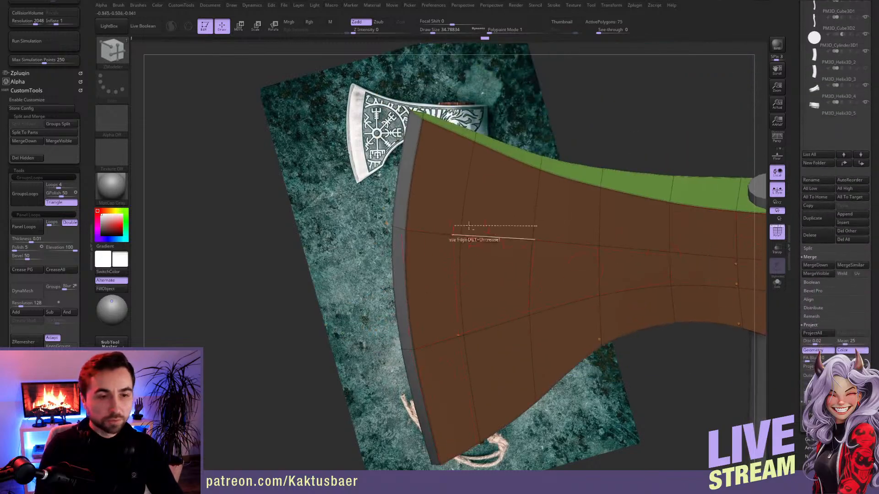
pyautogui.moveTo(433, 197)
pyautogui.mouseDown(button='right')
pyautogui.moveTo(425, 257)
pyautogui.moveTo(426, 204)
pyautogui.mouseUp(button='right')
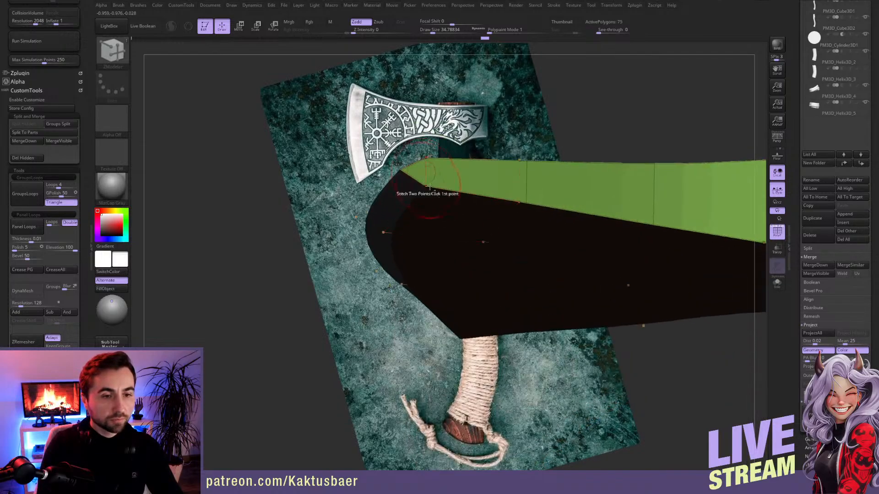
pyautogui.keyDown('ctrl'); pyautogui.moveTo(453, 262); pyautogui.dragTo(299, 293, button='right'); pyautogui.keyUp('ctrl')
pyautogui.keyDown('alt'); pyautogui.moveTo(609, 282); pyautogui.dragTo(522, 266, button='right'); pyautogui.keyUp('alt')
pyautogui.moveTo(572, 288); pyautogui.dragTo(584, 248, button='right')
# - Uncrease the vertical corner edges at the back end of the axe head
pyautogui.click(595, 263)
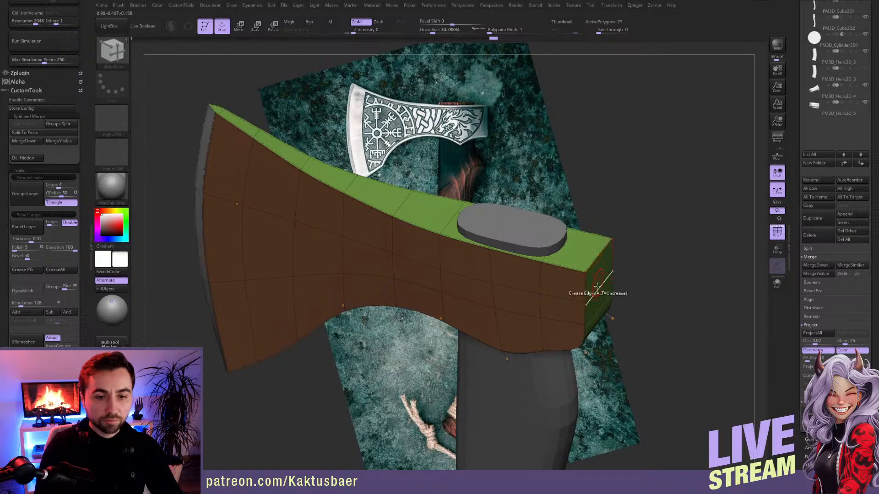
pyautogui.moveTo(599, 298); pyautogui.dragTo(597, 283, button='right')
pyautogui.keyDown('alt'); pyautogui.click(585, 286); pyautogui.keyUp('alt')
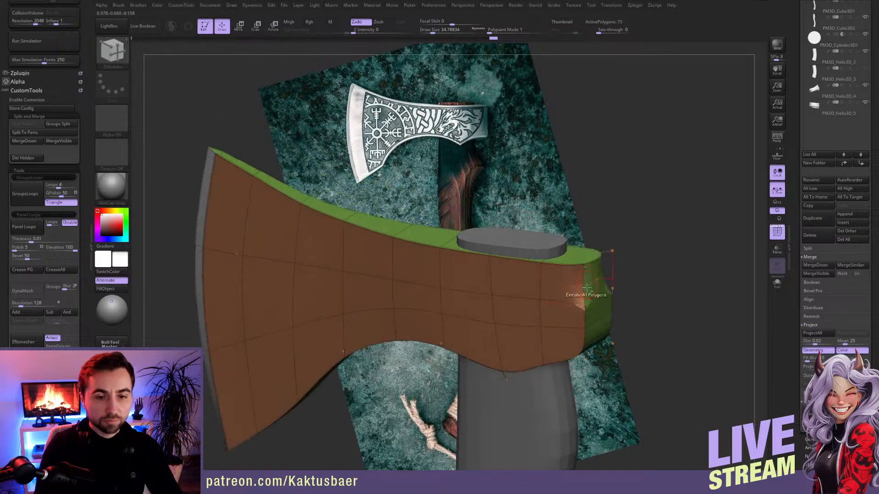
pyautogui.moveTo(585, 319); pyautogui.dragTo(563, 242, button='right')
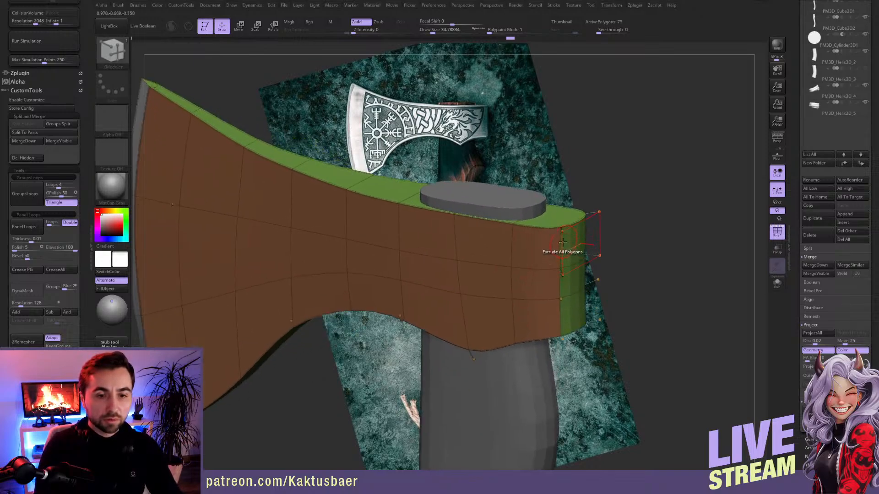
# - Crease the vertical corner edges at the back end of the axe head one by one
pyautogui.click(561, 244)
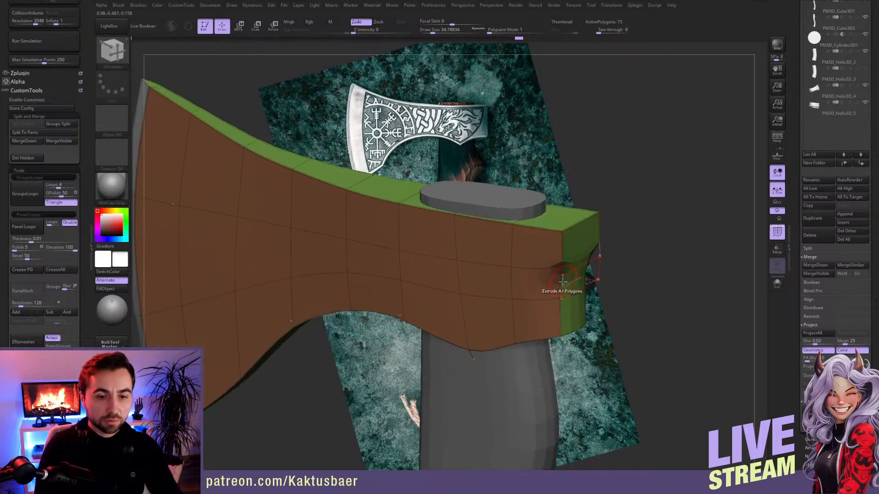
pyautogui.click(563, 282)
pyautogui.hotkey('ctrl', 'z')
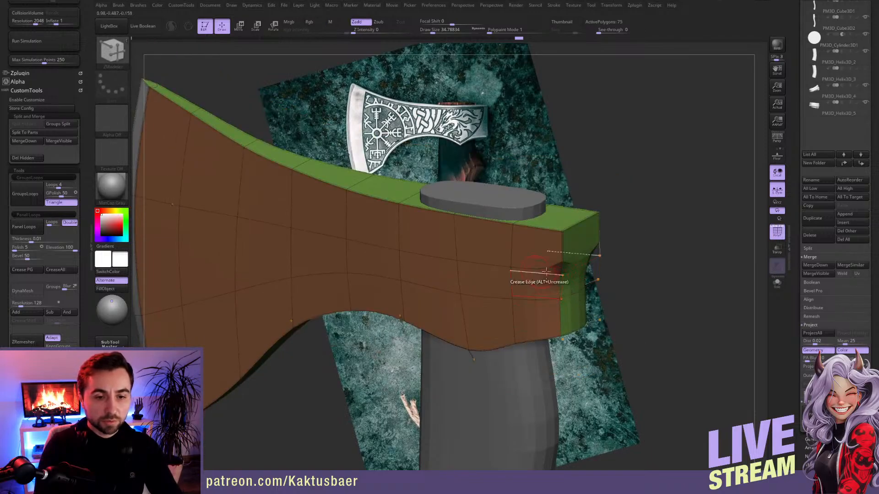
pyautogui.click(563, 285)
pyautogui.hotkey('ctrl', 'z')
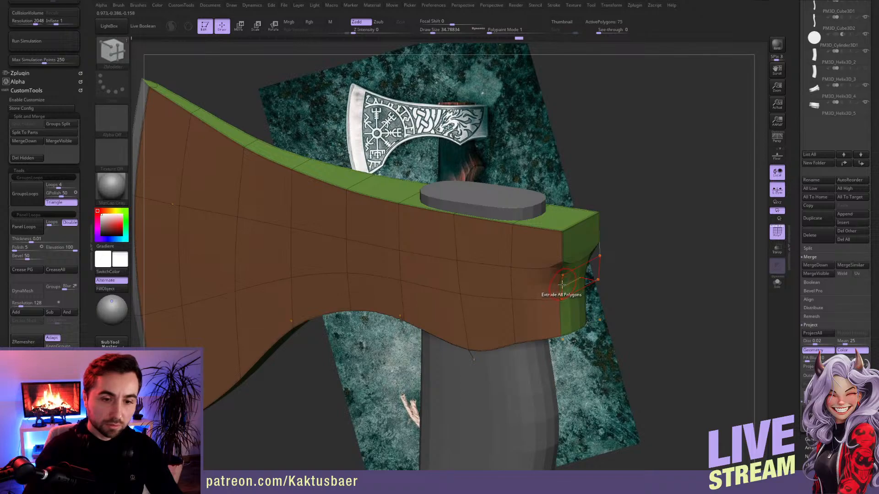
pyautogui.click(560, 286)
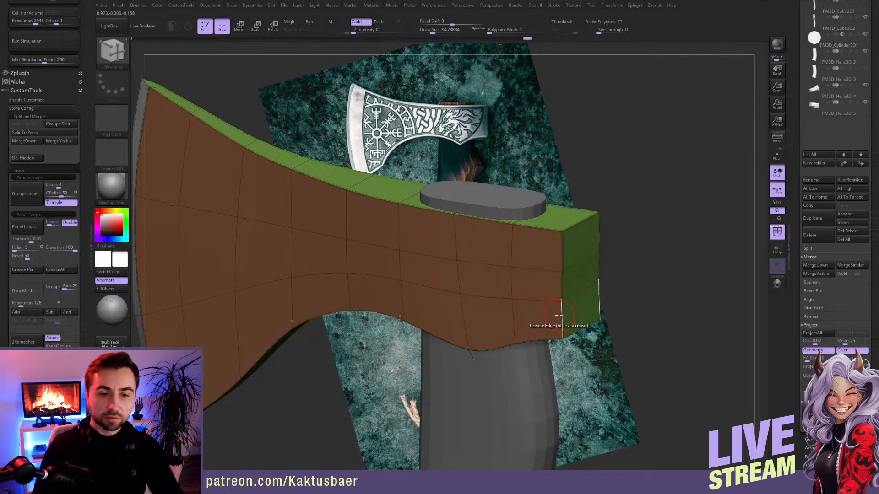
# - Check the axe head on its own in Solo mode, then show the full axe without the polyframe
pyautogui.keyDown('ctrl'); pyautogui.moveTo(512, 306); pyautogui.dragTo(508, 276, button='right'); pyautogui.keyUp('ctrl')
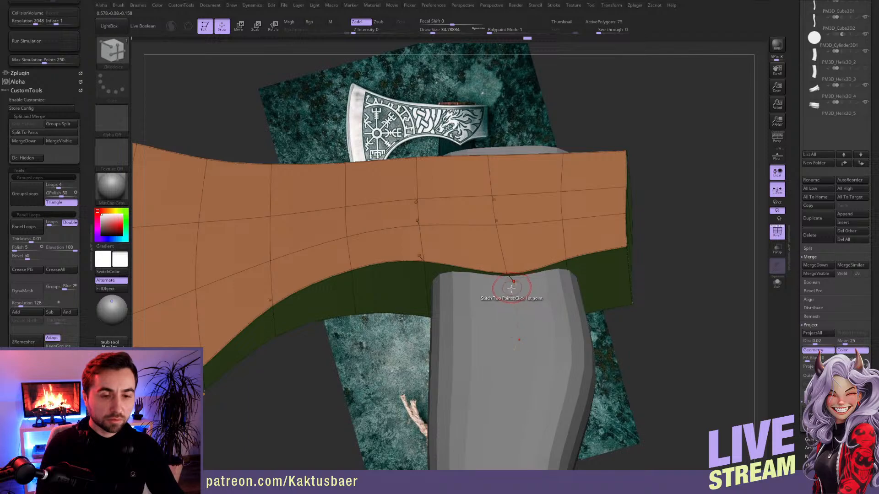
pyautogui.hotkey('alt', 's')
pyautogui.moveTo(511, 312); pyautogui.dragTo(404, 365, button='right')
pyautogui.click(513, 315)
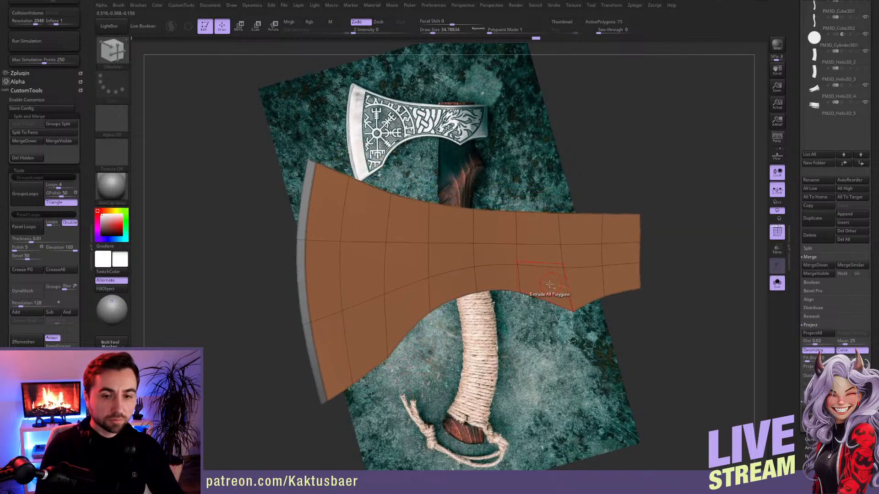
pyautogui.moveTo(549, 285); pyautogui.dragTo(485, 213, button='right')
pyautogui.click(779, 231)
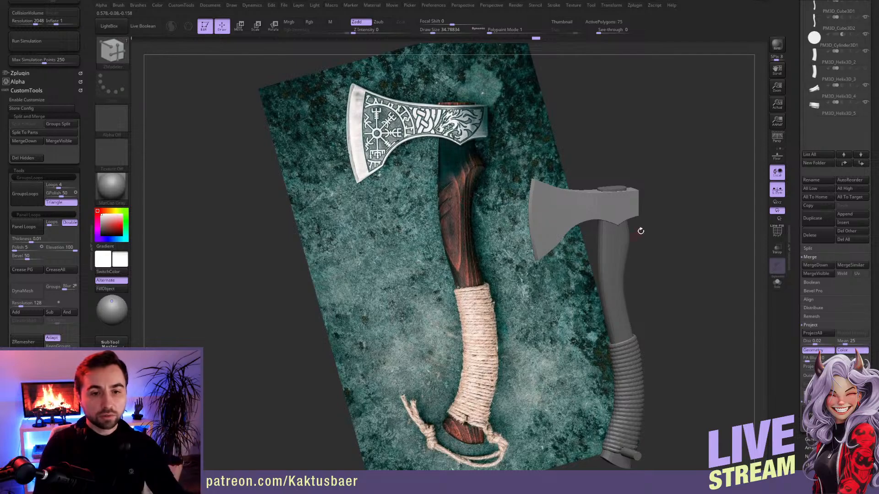
pyautogui.keyDown('alt'); pyautogui.moveTo(641, 232); pyautogui.dragTo(568, 235); pyautogui.keyUp('alt')
pyautogui.moveTo(554, 248); pyautogui.dragTo(534, 245, button='right')
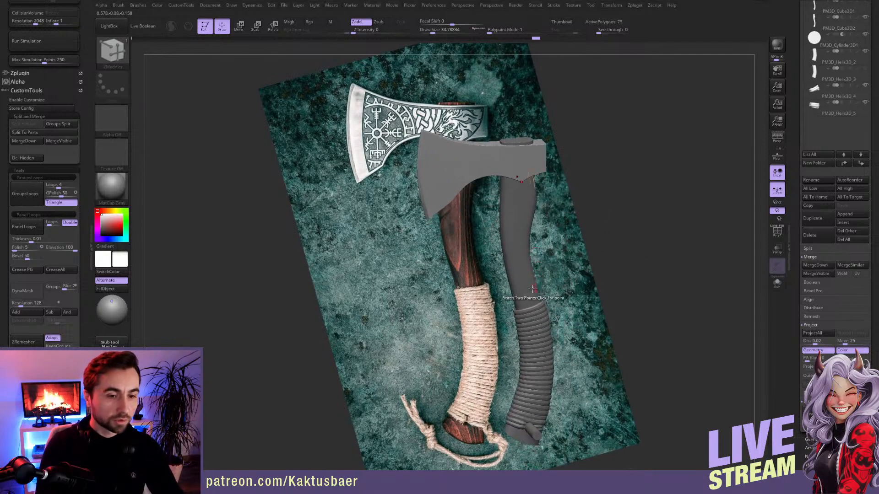
pyautogui.moveTo(548, 322)
pyautogui.mouseDown(button='right')
pyautogui.moveTo(606, 320)
pyautogui.moveTo(552, 324)
pyautogui.mouseUp(button='right')
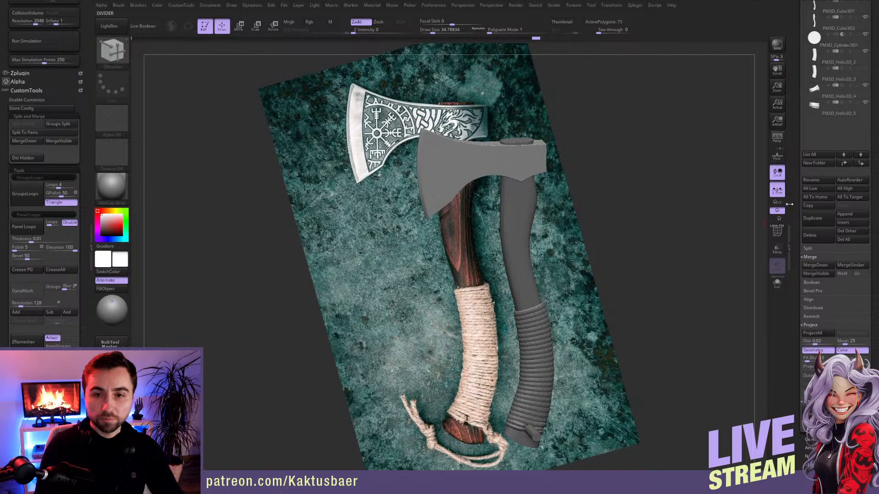
# - Select the axe handle and duplicate its subtool
pyautogui.keyDown('alt'); pyautogui.click(519, 243); pyautogui.keyUp('alt')
pyautogui.moveTo(793, 192); pyautogui.dragTo(796, 241)
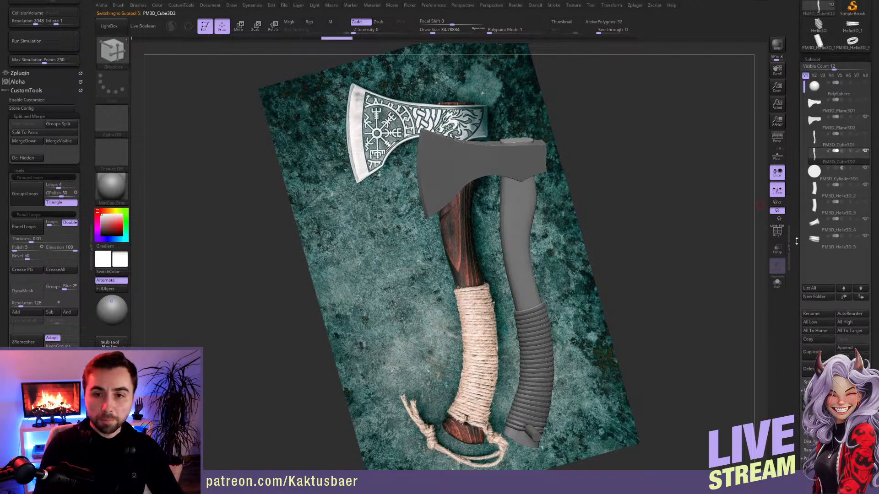
pyautogui.click(813, 351)
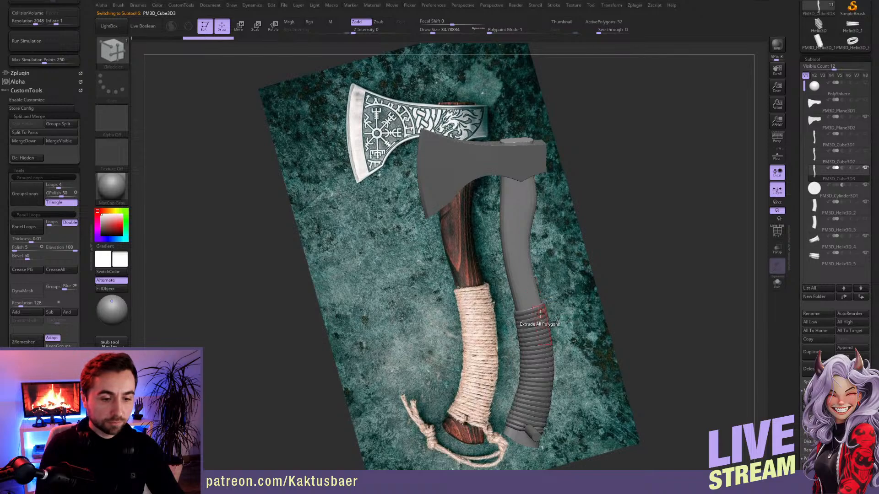
pyautogui.press('ctrl')
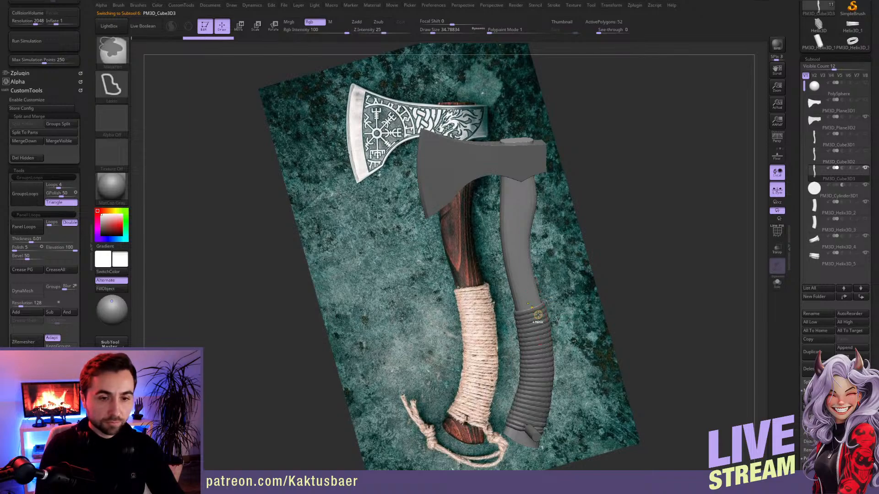
# - Compare the duplicated handle with dynamic subdivision switched off and back on
pyautogui.scroll(-10, 791, 297)
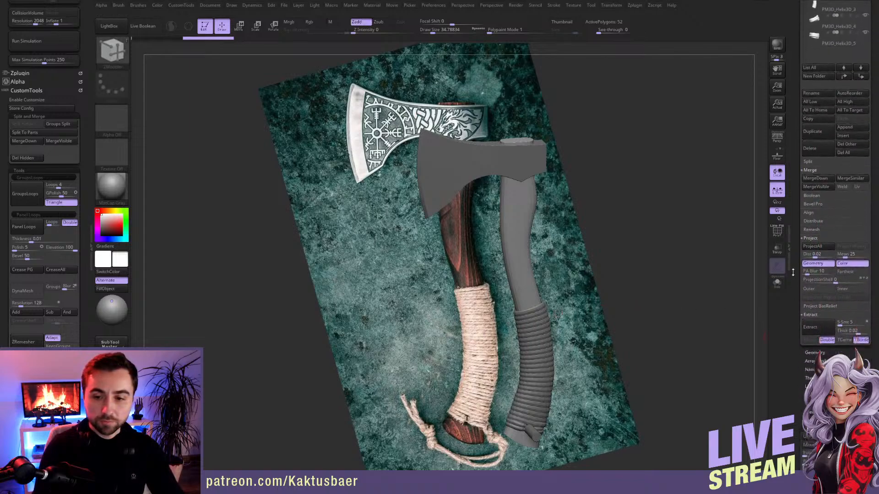
pyautogui.moveTo(794, 257); pyautogui.dragTo(795, 318)
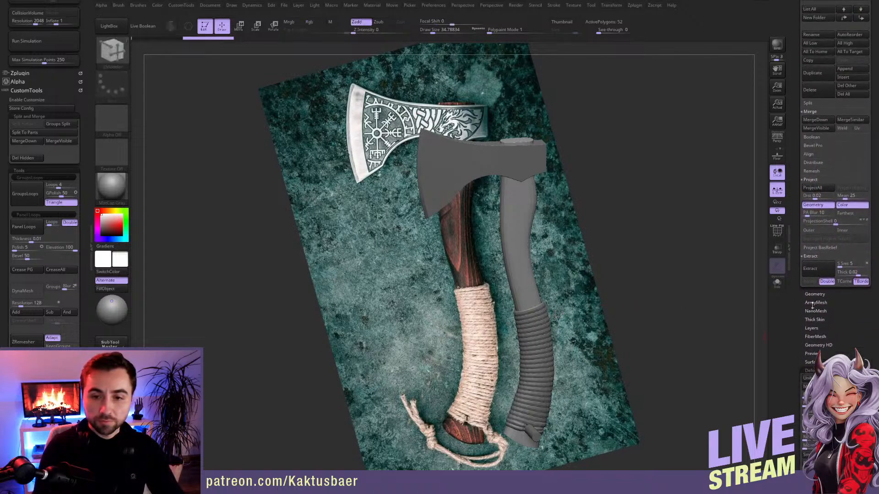
pyautogui.keyDown('shift'); pyautogui.click(814, 294); pyautogui.keyUp('shift')
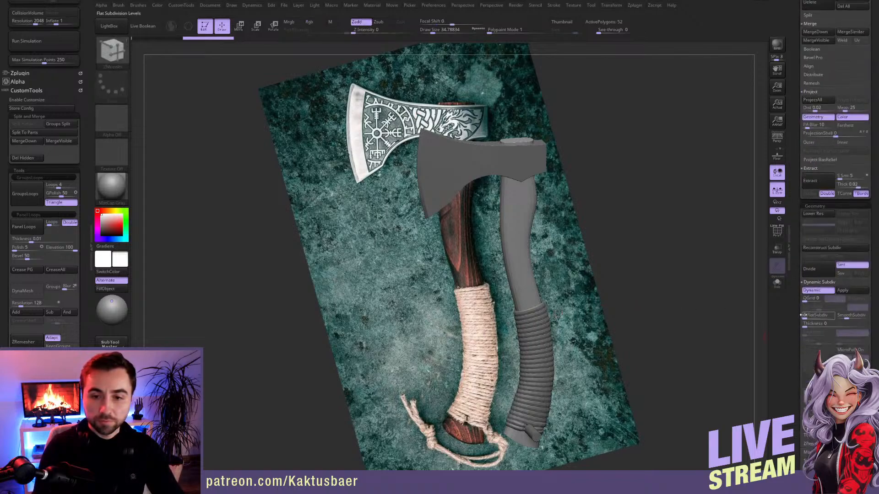
pyautogui.click(826, 249)
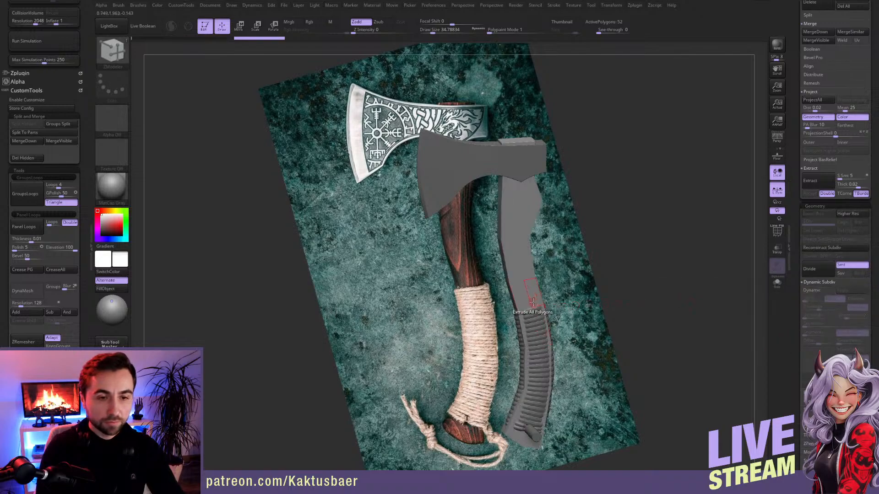
pyautogui.click(817, 291)
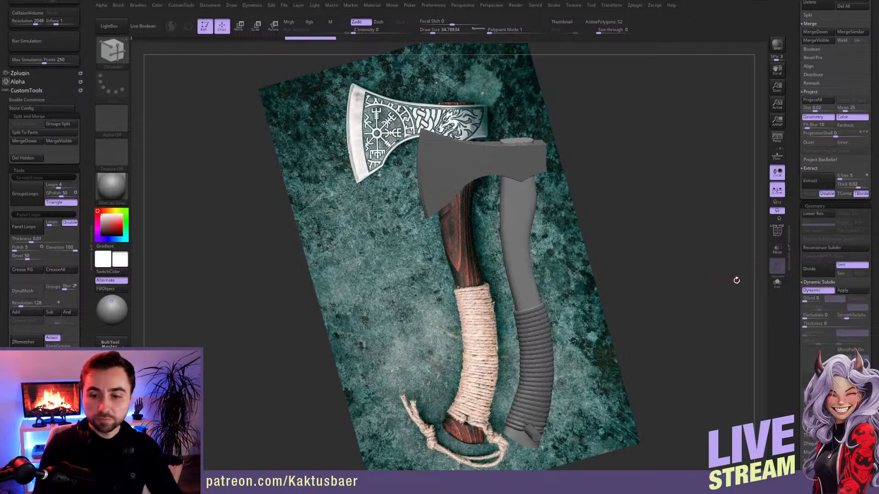
pyautogui.moveTo(801, 279); pyautogui.dragTo(801, 269)
# - Select the axe head in top view, show its polyframe and set up a straight transpose line at the blade's tip
pyautogui.moveTo(518, 241); pyautogui.dragTo(553, 271, button='right')
pyautogui.keyDown('alt'); pyautogui.click(554, 257); pyautogui.keyUp('alt')
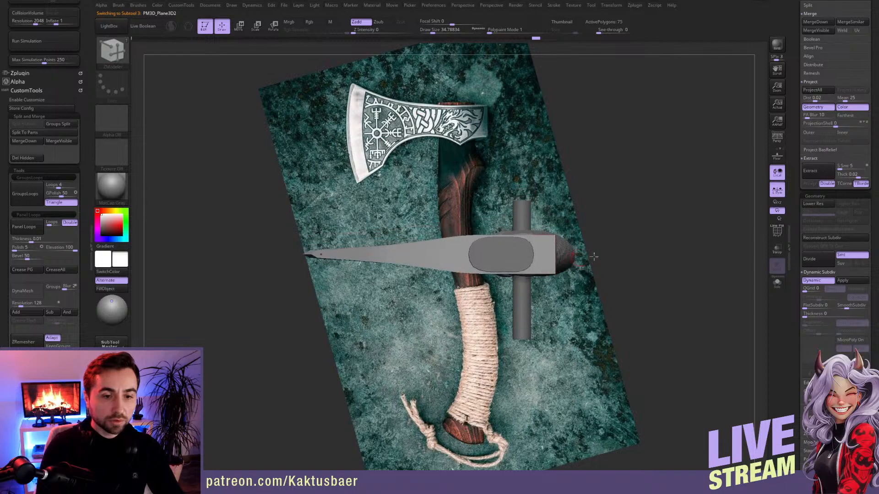
pyautogui.click(777, 231)
pyautogui.hotkey('ctrl', 'shift')
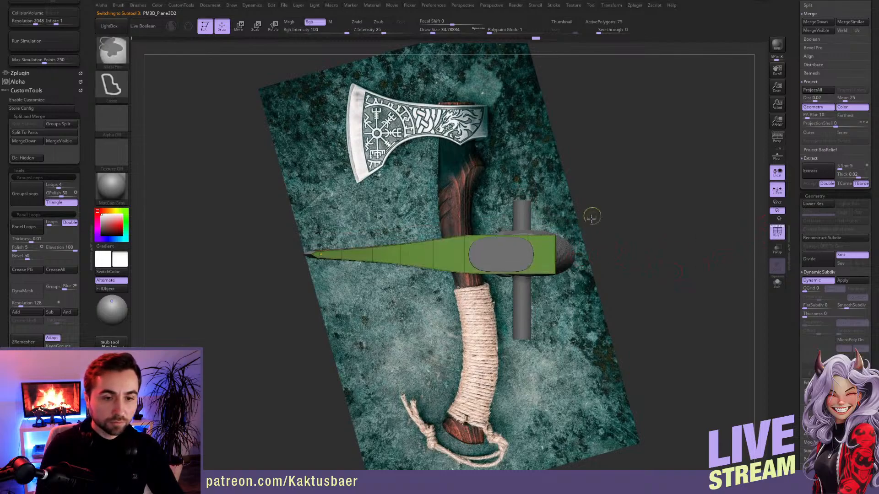
pyautogui.press('w')
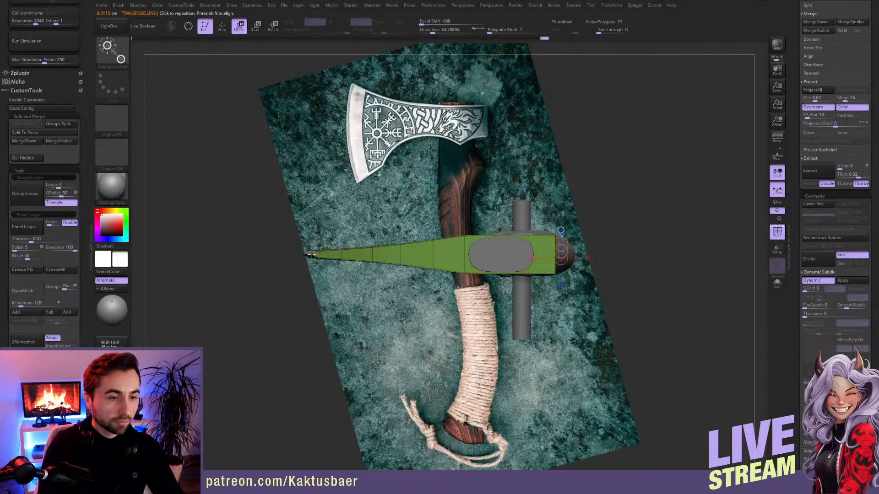
pyautogui.keyDown('shift'); pyautogui.moveTo(311, 254); pyautogui.dragTo(316, 211); pyautogui.keyUp('shift')
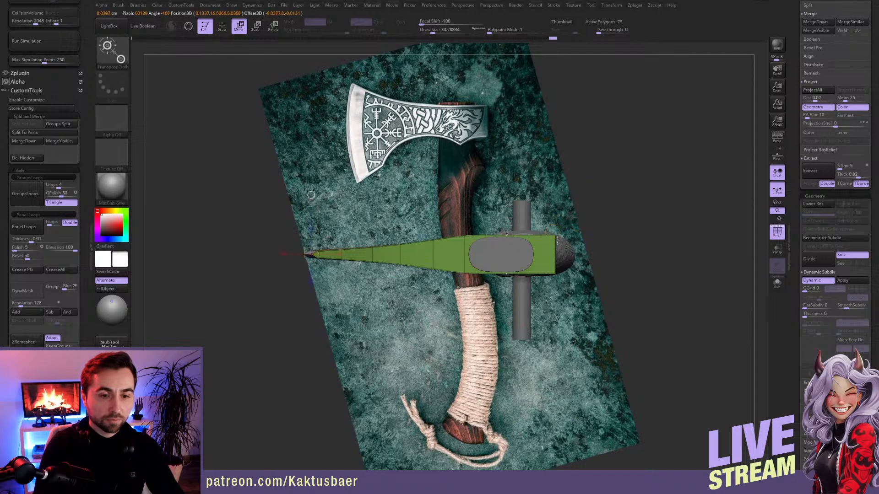
# - Mask the back end of the axe head, invert the mask and scale the back end narrower in thickness
pyautogui.press('q')
pyautogui.press('ctrl')
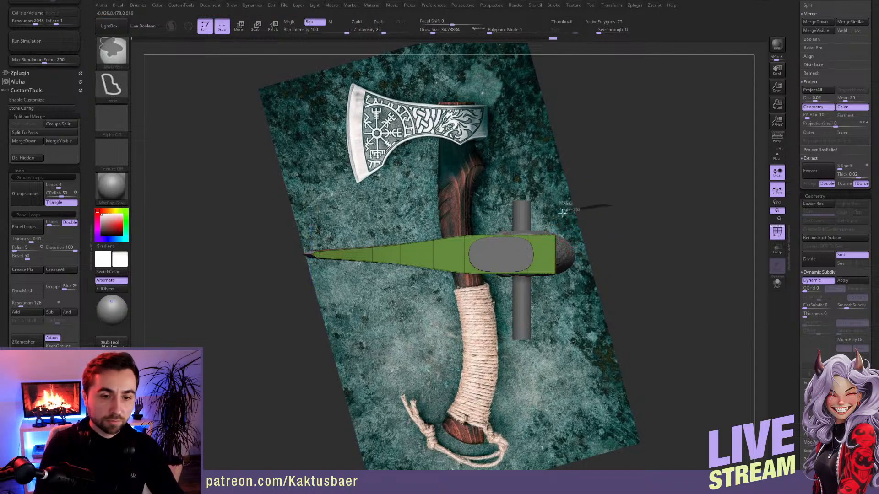
pyautogui.moveTo(563, 214)
pyautogui.keyDown('ctrl'); pyautogui.mouseDown()
pyautogui.moveTo(544, 240)
pyautogui.moveTo(618, 295)
pyautogui.mouseUp(); pyautogui.keyUp('ctrl')
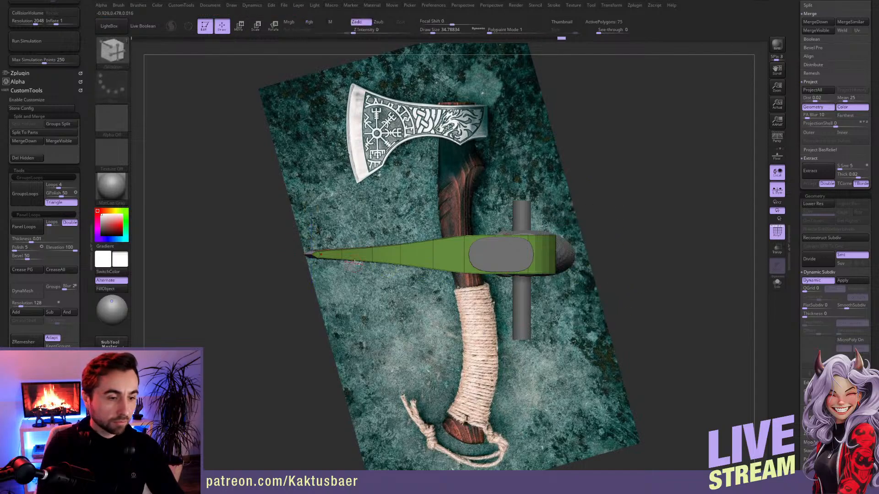
pyautogui.press('w')
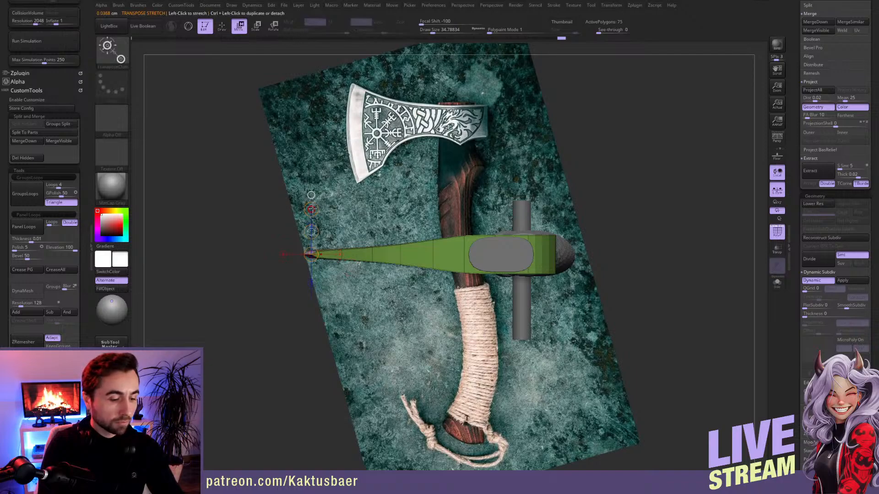
pyautogui.keyDown('ctrl'); pyautogui.moveTo(345, 202); pyautogui.dragTo(342, 209); pyautogui.keyUp('ctrl')
pyautogui.hotkey('ctrl', 'z')
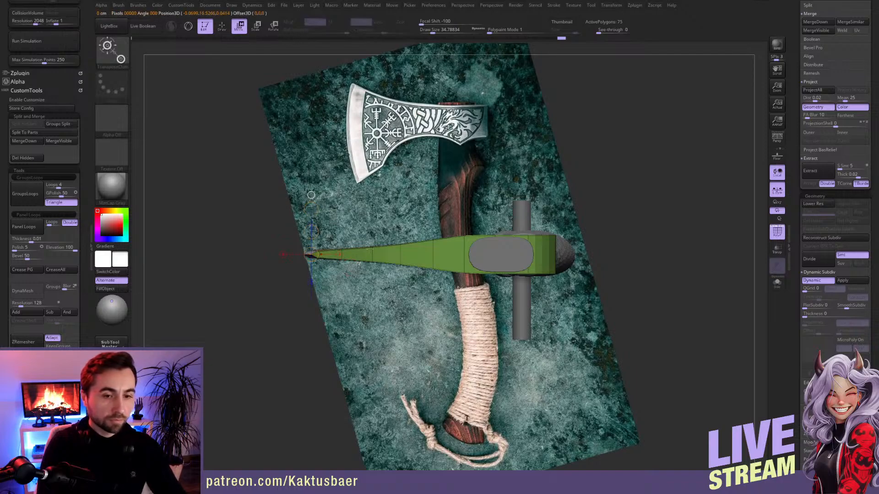
pyautogui.scroll(-15, 44, 187)
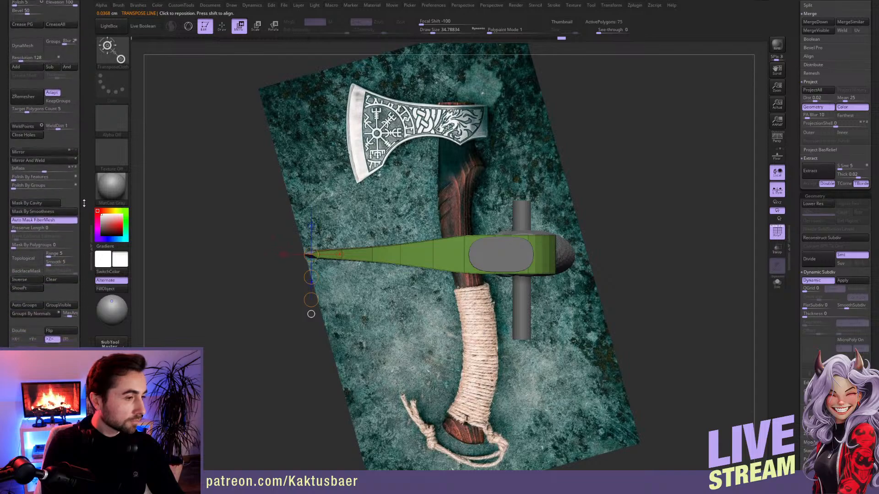
pyautogui.click(37, 182)
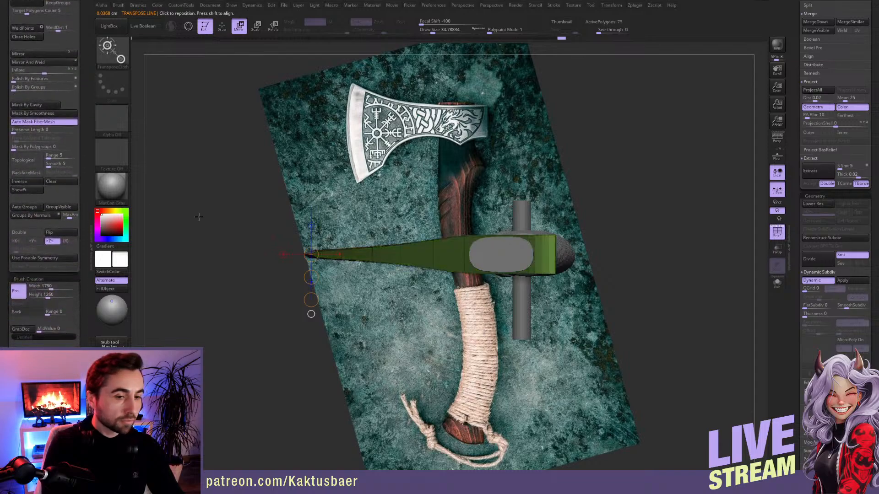
pyautogui.click(311, 225)
pyautogui.moveTo(311, 209); pyautogui.dragTo(310, 219)
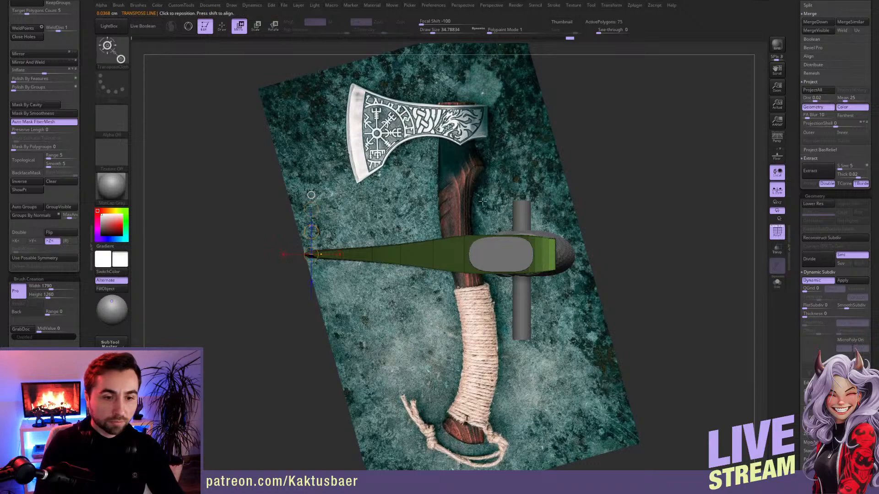
# - Isolate the axe head's section around the handle with an inverted mask, rescale its thickness and clear the mask
pyautogui.press('q')
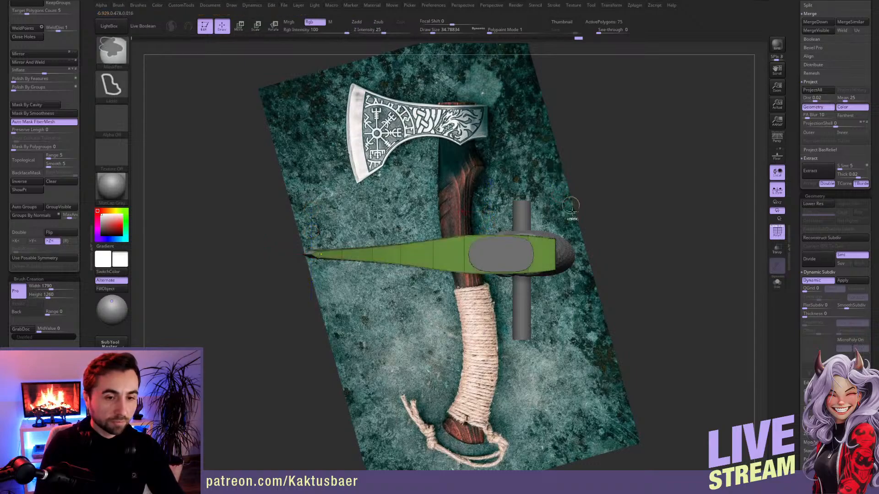
pyautogui.keyDown('ctrl'); pyautogui.moveTo(477, 261); pyautogui.dragTo(506, 295); pyautogui.keyUp('ctrl')
pyautogui.keyDown('ctrl'); pyautogui.moveTo(606, 232); pyautogui.dragTo(604, 231); pyautogui.keyUp('ctrl')
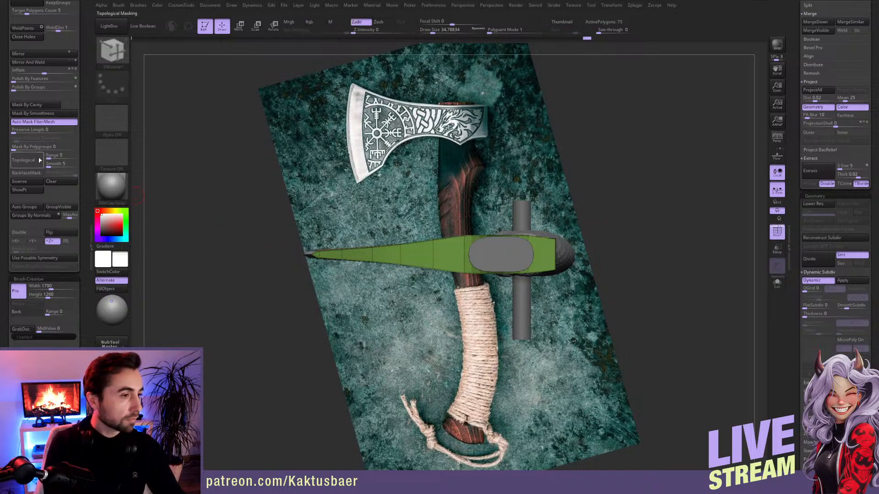
pyautogui.click(28, 183)
pyautogui.press('w')
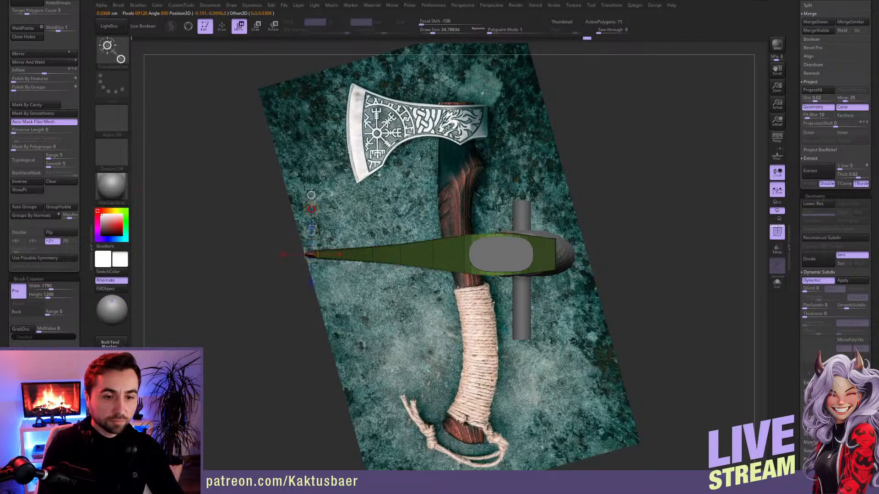
pyautogui.press('q')
pyautogui.moveTo(600, 229)
pyautogui.keyDown('ctrl'); pyautogui.mouseDown()
pyautogui.moveTo(607, 245)
pyautogui.moveTo(588, 245)
pyautogui.moveTo(526, 206)
pyautogui.moveTo(545, 268)
pyautogui.moveTo(518, 270)
pyautogui.mouseUp(); pyautogui.keyUp('ctrl')
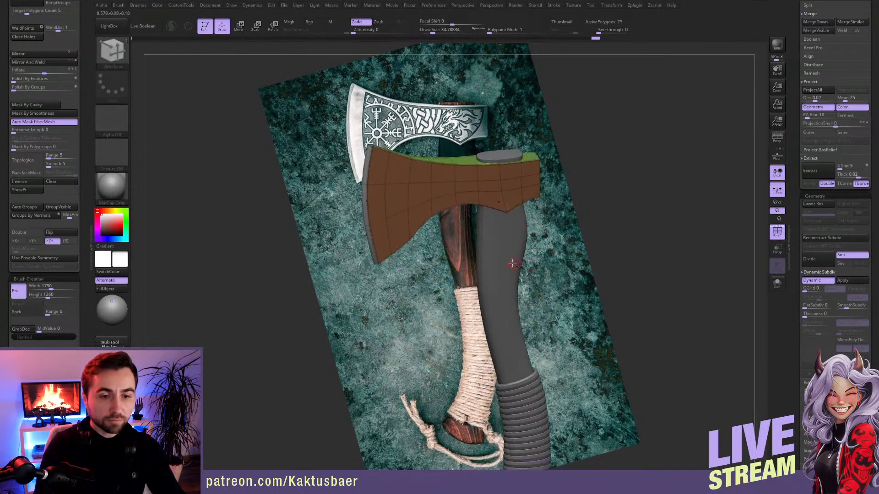
# - Apply the handle's dynamic subdivision as real levels and divide it up to subdivision level 5
pyautogui.keyDown('alt'); pyautogui.click(516, 262); pyautogui.keyUp('alt')
pyautogui.click(848, 280)
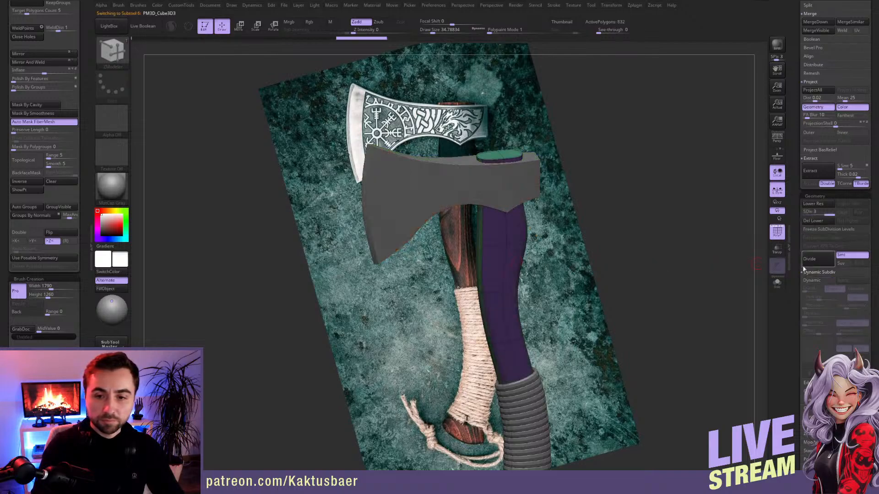
pyautogui.hotkey('ctrl', 'd')
pyautogui.hotkey('ctrl', 'd')
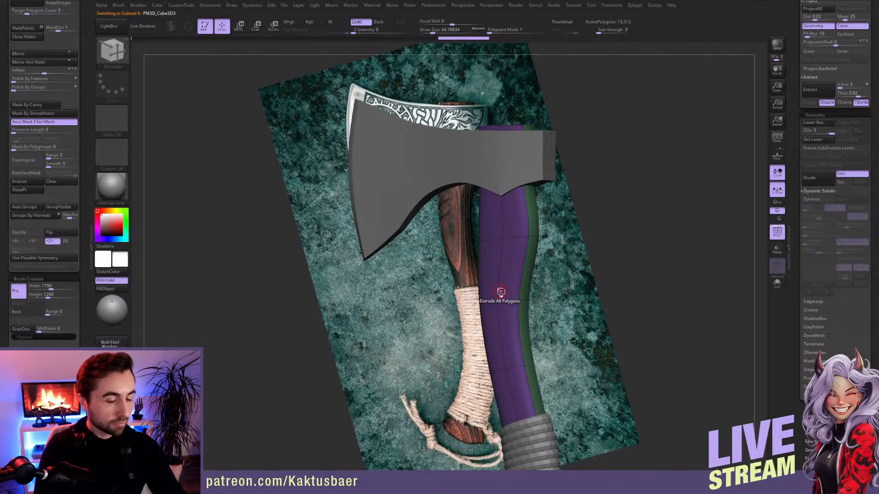
pyautogui.press('b')
pyautogui.press('c')
pyautogui.press('b')
pyautogui.press('s')
pyautogui.moveTo(516, 260); pyautogui.dragTo(518, 260)
# - Align the axe with the reference in front view, hide the polyframe and overlay the reference image on the model
pyautogui.moveTo(517, 263)
pyautogui.keyDown('alt'); pyautogui.mouseDown(button='right')
pyautogui.moveTo(507, 253)
pyautogui.moveTo(472, 257)
pyautogui.mouseUp(button='right'); pyautogui.keyUp('alt')
pyautogui.moveTo(83, 331); pyautogui.dragTo(83, 131)
pyautogui.click(17, 341)
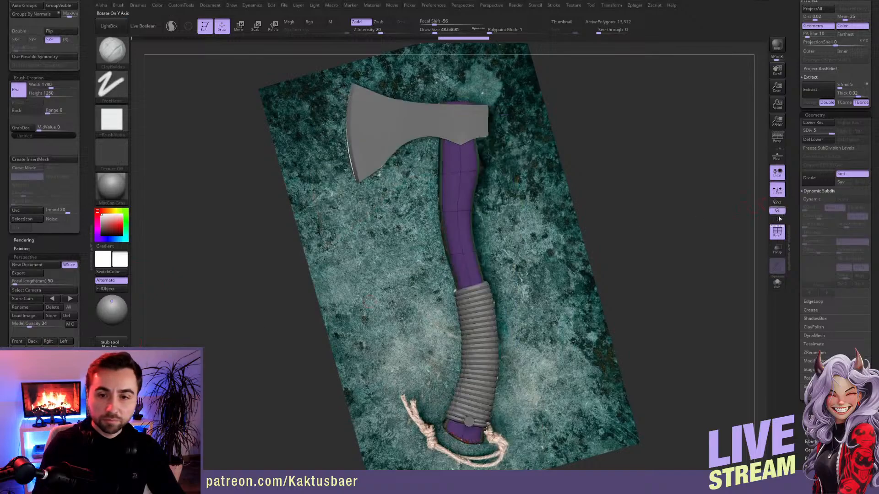
pyautogui.click(777, 232)
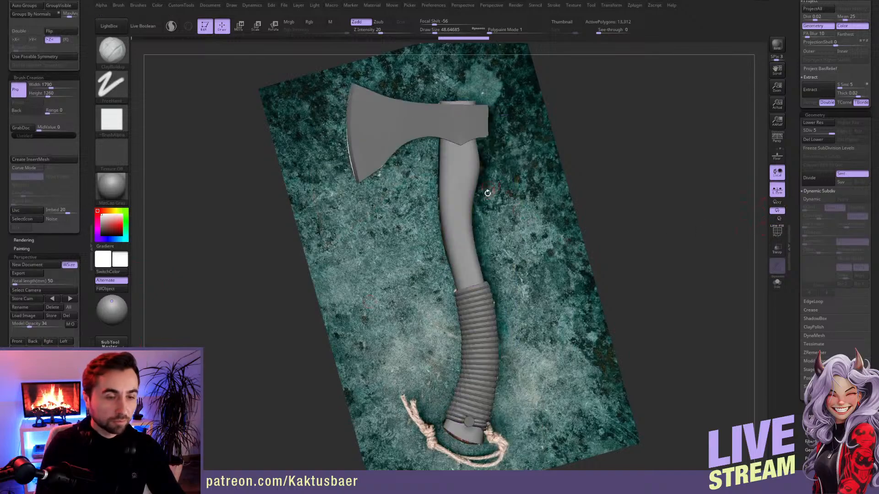
pyautogui.hotkey('shift', 'z')
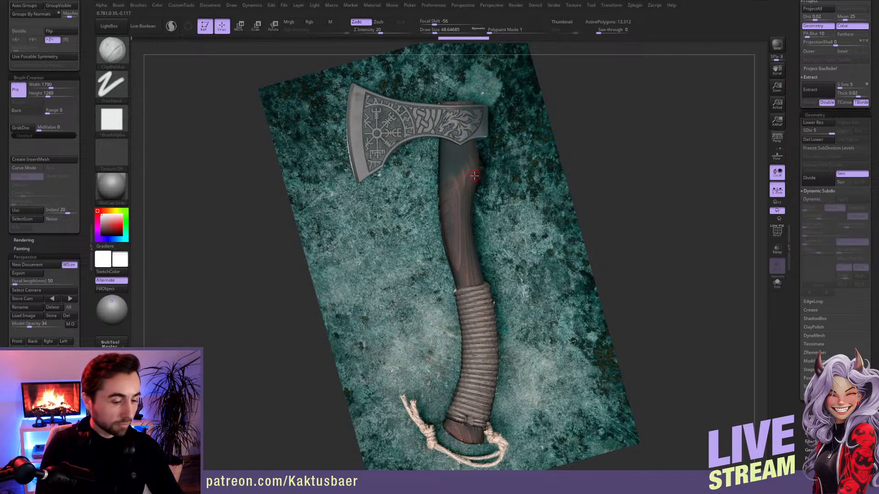
# - Pull out a knob below the axe head with the Move brush, size about 87, at subdivision level 4, following the reference
pyautogui.press('b')
pyautogui.press('m')
pyautogui.press('v')
pyautogui.press('s')
pyautogui.moveTo(475, 169); pyautogui.dragTo(479, 170)
pyautogui.hotkey('shift', 'd')
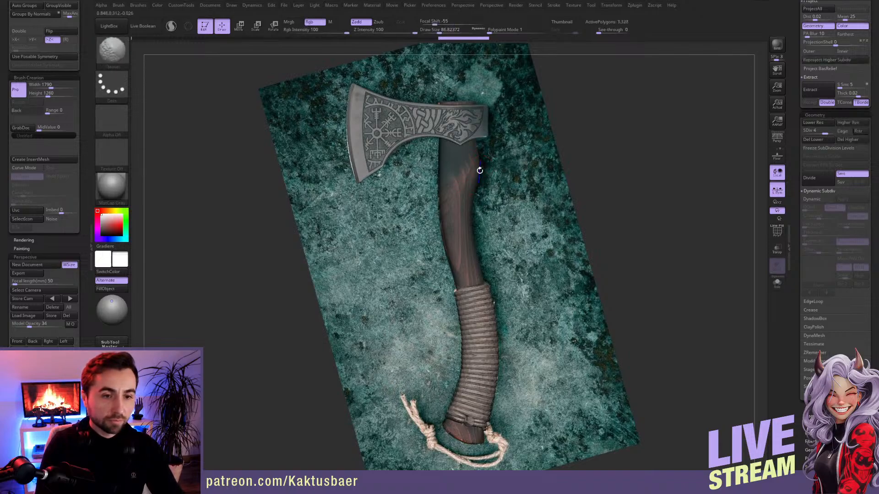
pyautogui.press('b')
pyautogui.press('m')
pyautogui.press('v')
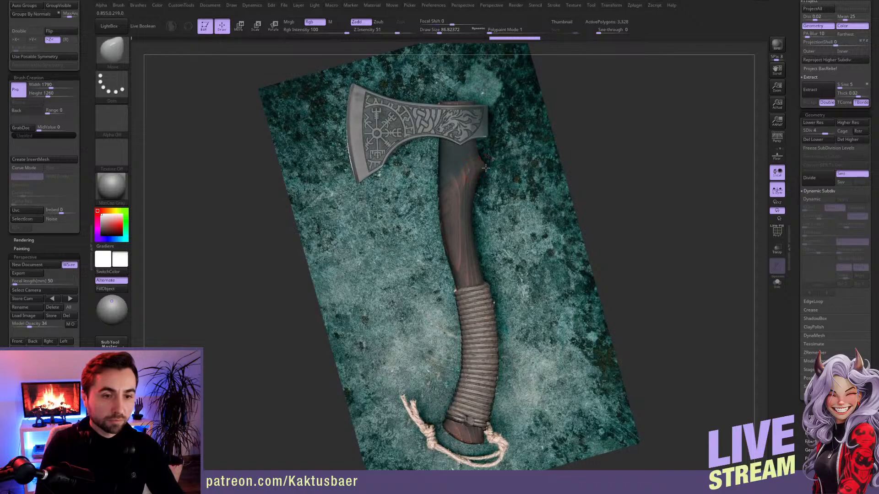
# - Carve the crease below the handle's knob with the DamStandard brush, size about 65, at subdivision level 5
pyautogui.press('b')
pyautogui.press('d')
pyautogui.press('s')
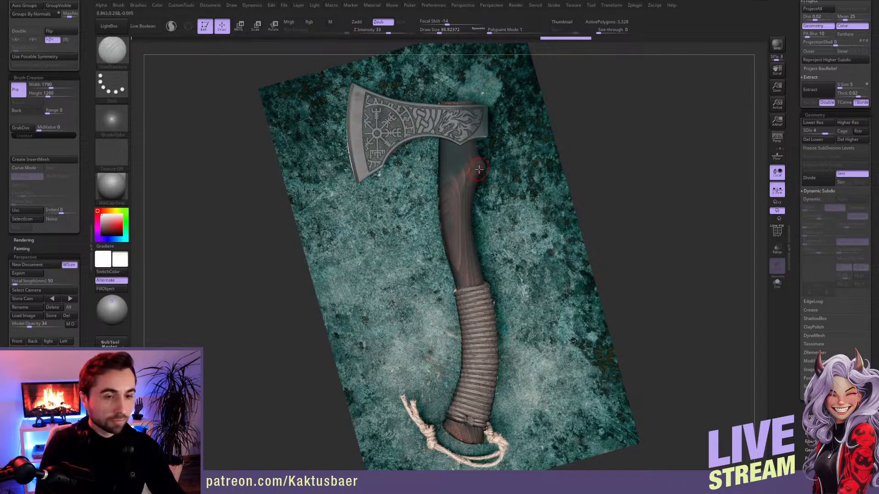
pyautogui.press('d')
pyautogui.press('s')
pyautogui.moveTo(481, 168); pyautogui.dragTo(479, 168)
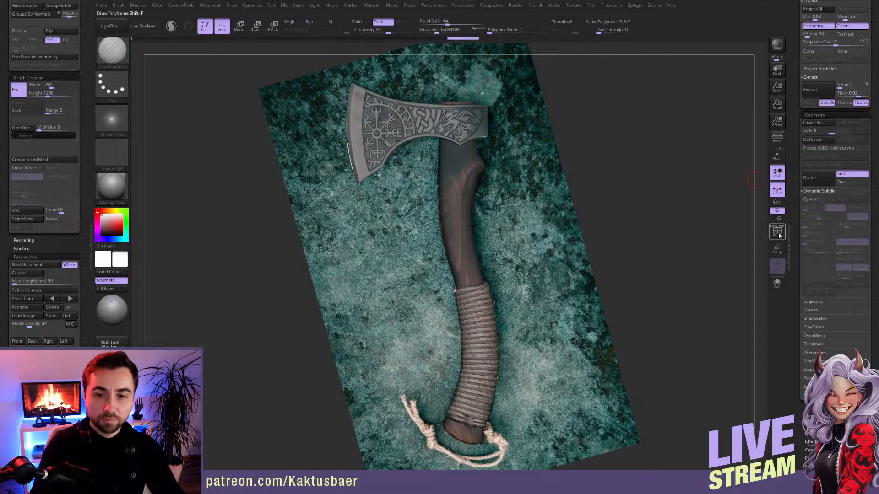
pyautogui.moveTo(486, 209)
pyautogui.keyDown('ctrl'); pyautogui.mouseDown(button='right')
pyautogui.moveTo(457, 201)
pyautogui.moveTo(476, 212)
pyautogui.mouseUp(button='right'); pyautogui.keyUp('ctrl')
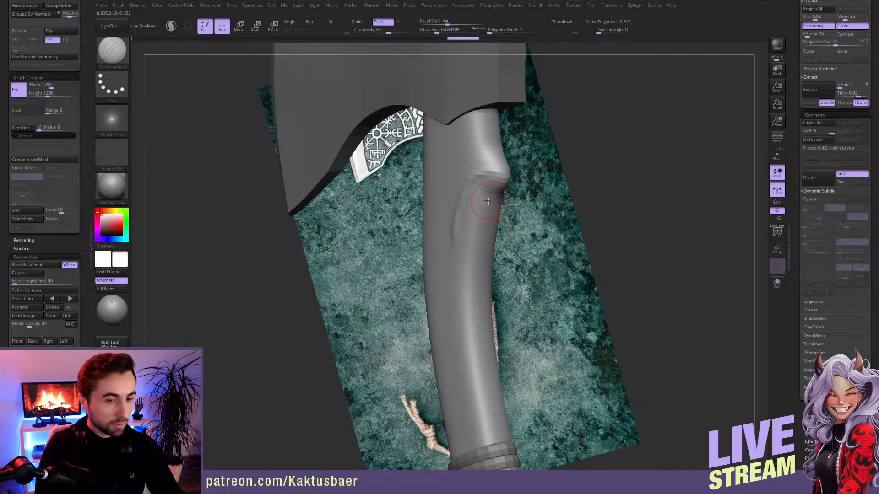
# - Flatten the handle surface below the knob with the TrimDynamic brush, enlarging the brush to about 74
pyautogui.press('b')
pyautogui.press('t')
pyautogui.press('d')
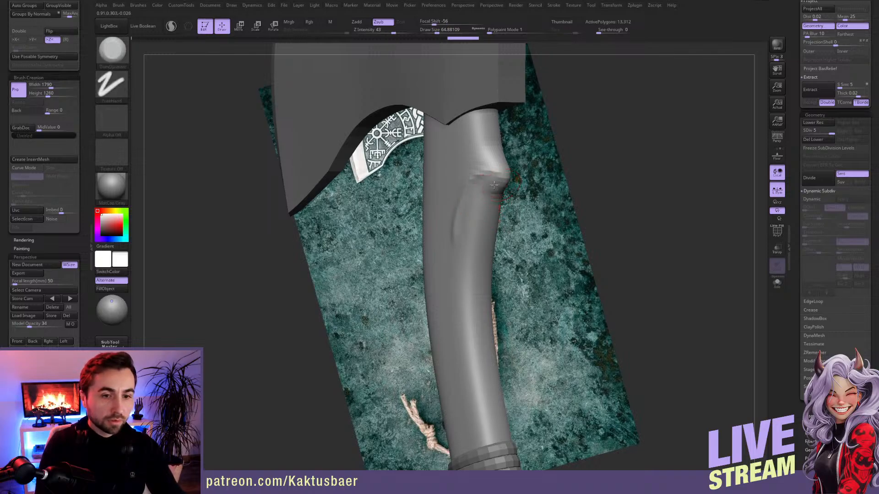
pyautogui.moveTo(504, 178); pyautogui.dragTo(469, 221)
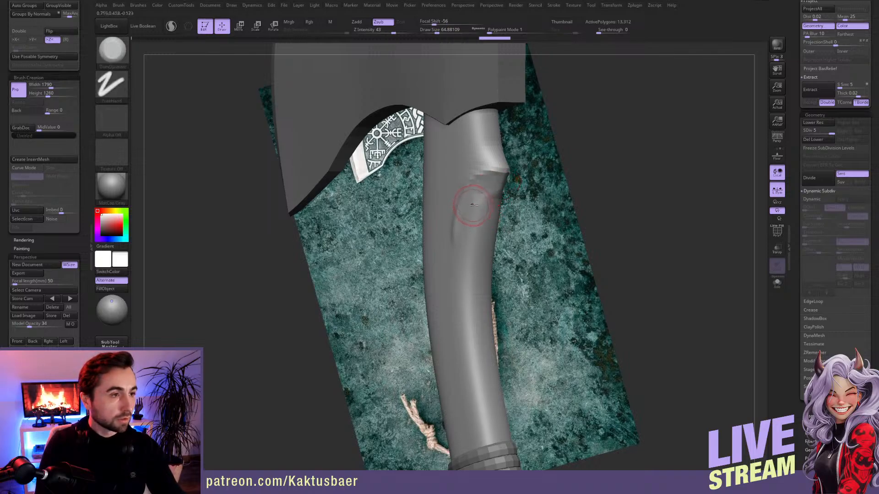
pyautogui.moveTo(475, 196); pyautogui.dragTo(483, 197, button='right')
pyautogui.press('s')
pyautogui.moveTo(483, 197); pyautogui.dragTo(486, 197)
pyautogui.moveTo(490, 187); pyautogui.dragTo(466, 213)
pyautogui.moveTo(465, 290); pyautogui.dragTo(452, 295)
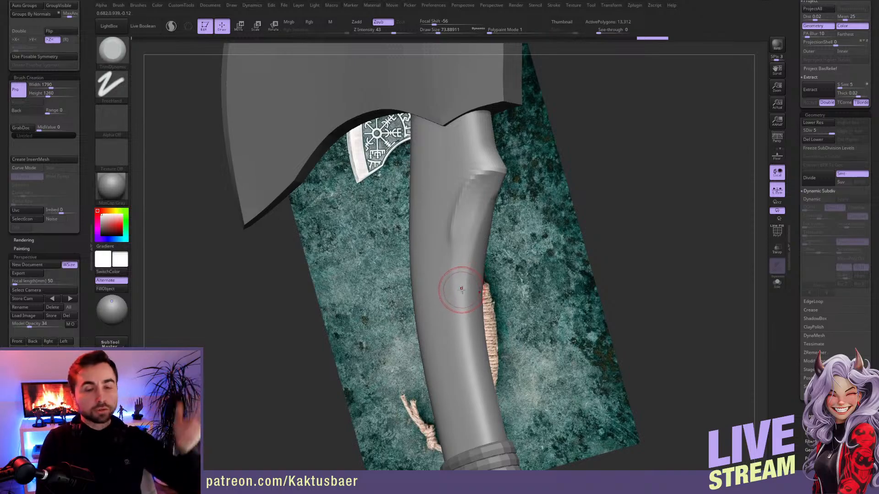
# - Divide the handle to subdivision level 6 and refine the planes below the knob with TrimDynamic
pyautogui.press('ctrl')
pyautogui.hotkey('ctrl', 'd')
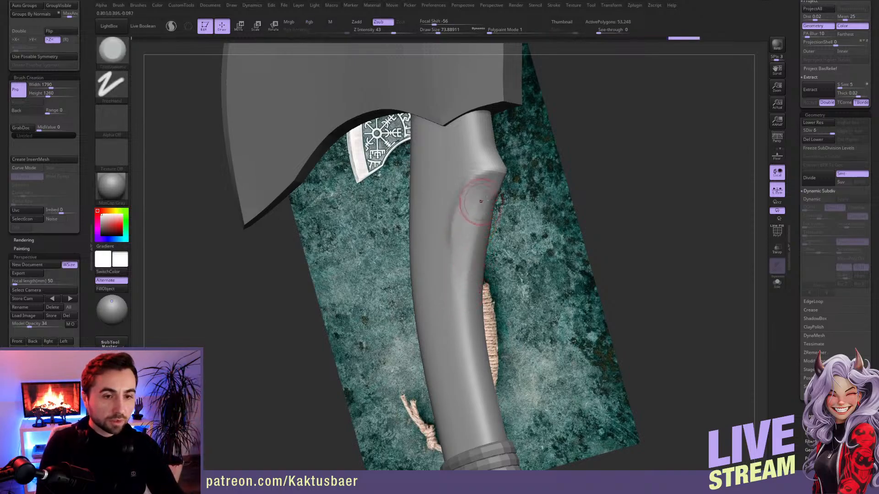
pyautogui.moveTo(473, 202); pyautogui.dragTo(479, 174)
pyautogui.moveTo(479, 175)
pyautogui.mouseDown(button='right')
pyautogui.moveTo(494, 181)
pyautogui.moveTo(463, 194)
pyautogui.moveTo(474, 190)
pyautogui.mouseUp(button='right')
pyautogui.moveTo(469, 252); pyautogui.dragTo(496, 189)
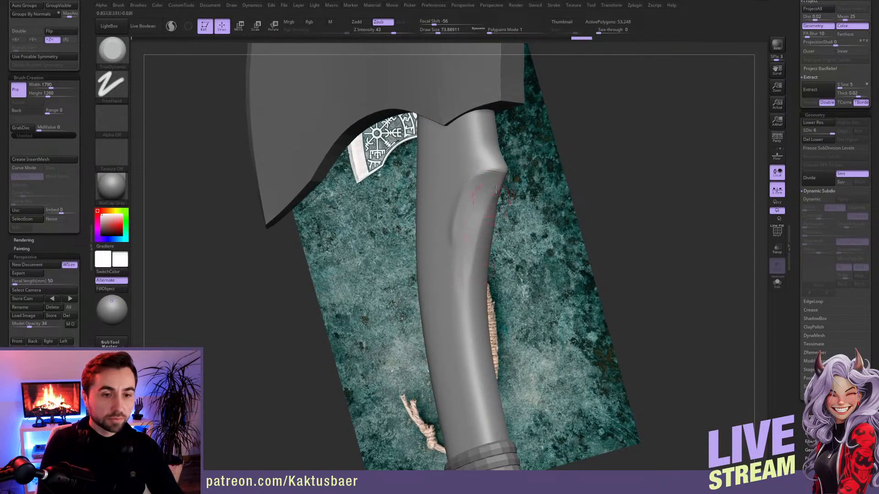
# - Smooth the creases and planes around and below the handle's knob with the Smooth brush, size about 74
pyautogui.press('shift')
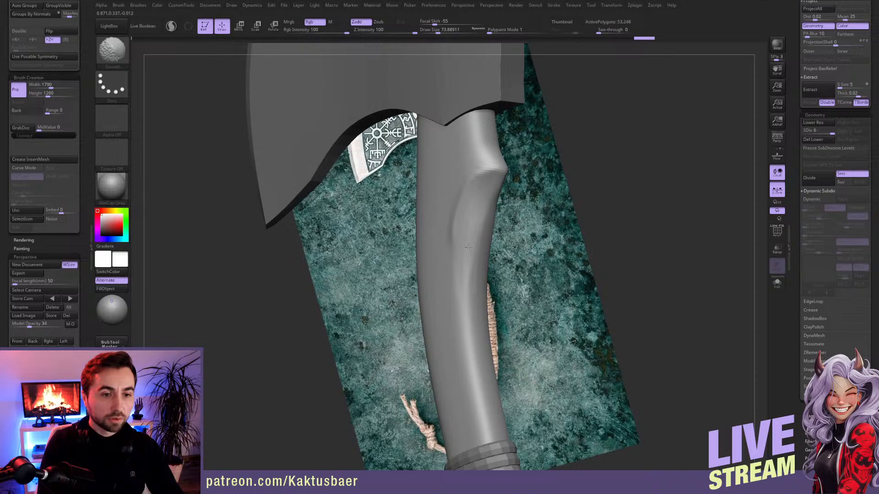
pyautogui.keyDown('shift'); pyautogui.moveTo(468, 247); pyautogui.dragTo(474, 183); pyautogui.keyUp('shift')
pyautogui.moveTo(474, 157)
pyautogui.keyDown('shift'); pyautogui.mouseDown()
pyautogui.moveTo(478, 167)
pyautogui.moveTo(463, 163)
pyautogui.mouseUp(); pyautogui.keyUp('shift')
pyautogui.moveTo(445, 198)
pyautogui.keyDown('shift'); pyautogui.mouseDown()
pyautogui.moveTo(448, 234)
pyautogui.moveTo(458, 206)
pyautogui.mouseUp(); pyautogui.keyUp('shift')
pyautogui.moveTo(458, 206); pyautogui.dragTo(489, 202, button='right')
pyautogui.keyDown('shift'); pyautogui.moveTo(489, 186); pyautogui.dragTo(476, 203); pyautogui.keyUp('shift')
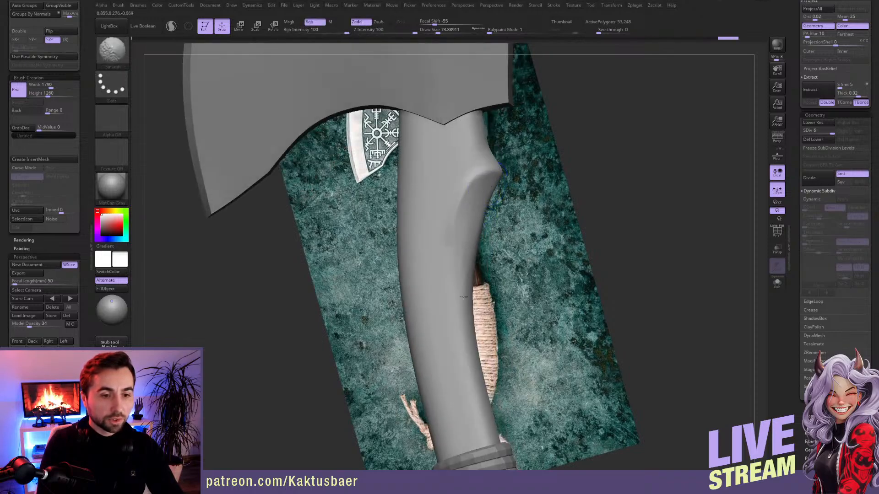
pyautogui.moveTo(451, 256); pyautogui.dragTo(467, 227, button='right')
# - Flatten the plane running down from the handle's knob with the hPolish brush, size about 71
pyautogui.press('s')
pyautogui.moveTo(463, 224); pyautogui.dragTo(466, 224)
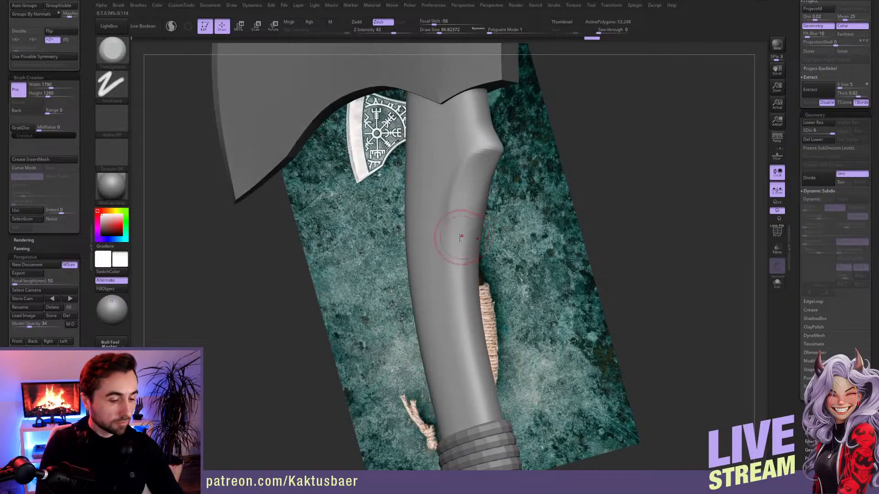
pyautogui.press('b')
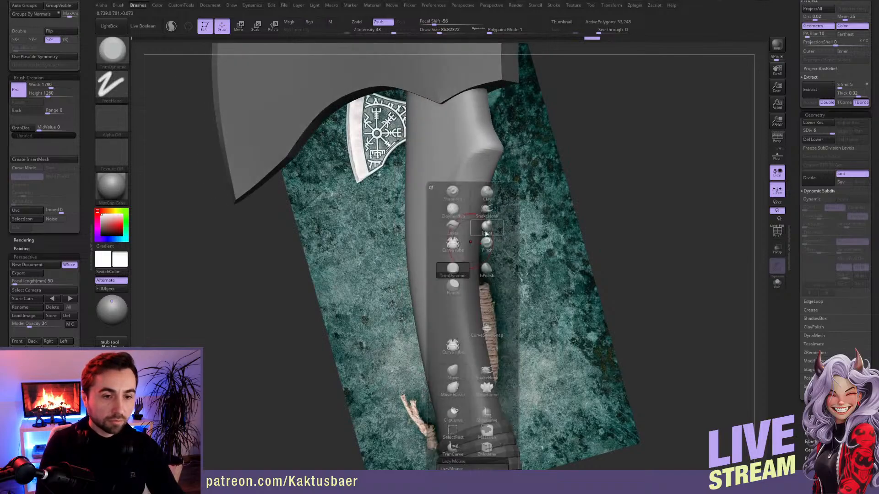
pyautogui.click(487, 269)
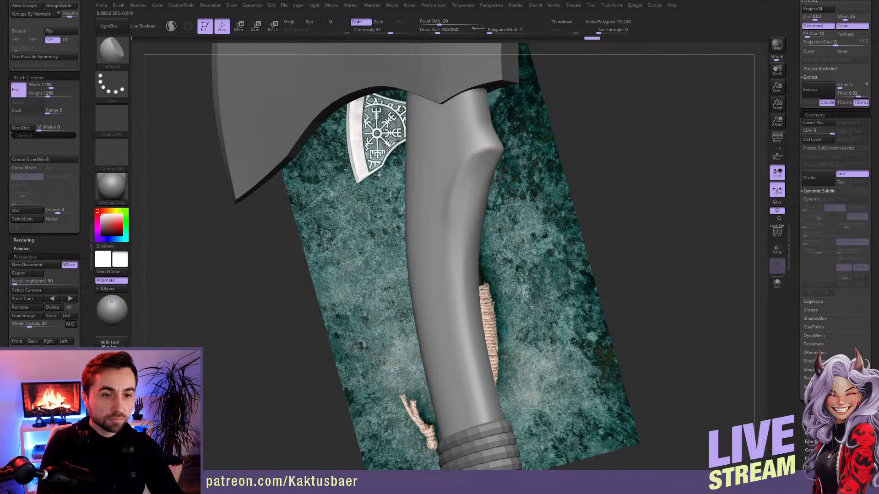
pyautogui.moveTo(461, 212); pyautogui.dragTo(462, 243)
pyautogui.moveTo(480, 169); pyautogui.dragTo(457, 295)
pyautogui.moveTo(461, 265); pyautogui.dragTo(465, 302)
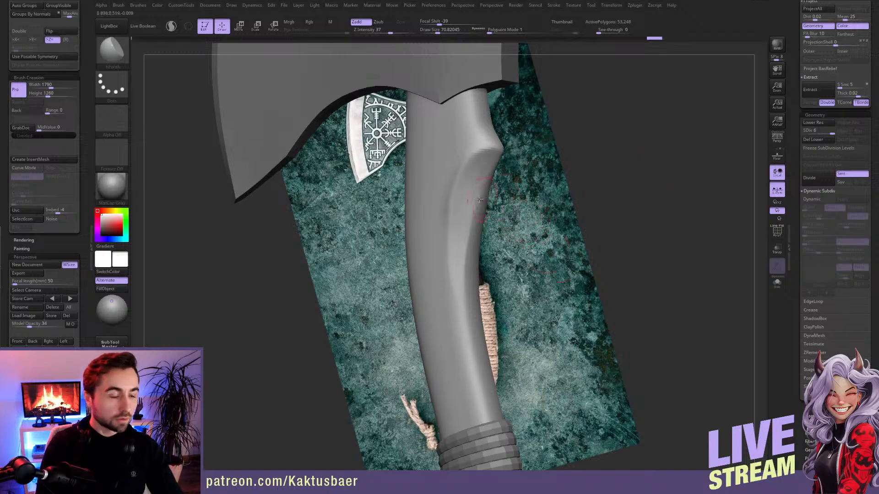
pyautogui.keyDown('alt'); pyautogui.moveTo(474, 209); pyautogui.dragTo(462, 205, button='right'); pyautogui.keyUp('alt')
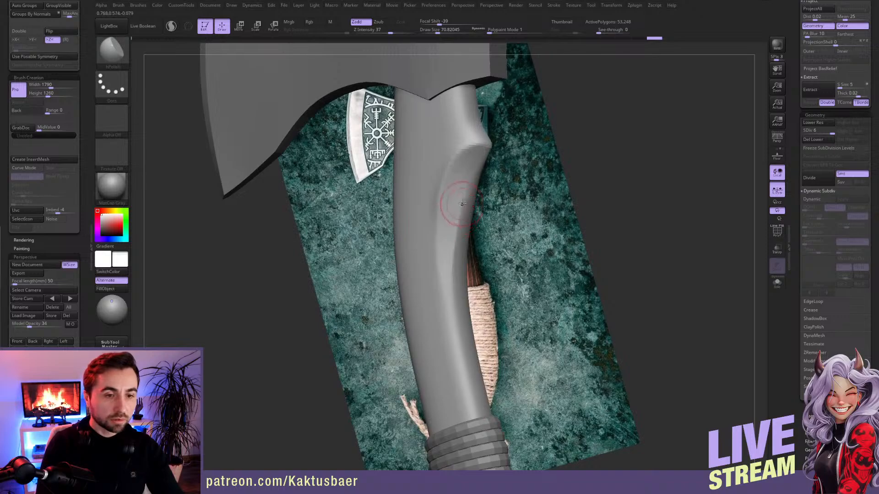
pyautogui.press('shift')
pyautogui.keyDown('alt'); pyautogui.moveTo(447, 253); pyautogui.dragTo(404, 247, button='right'); pyautogui.keyUp('alt')
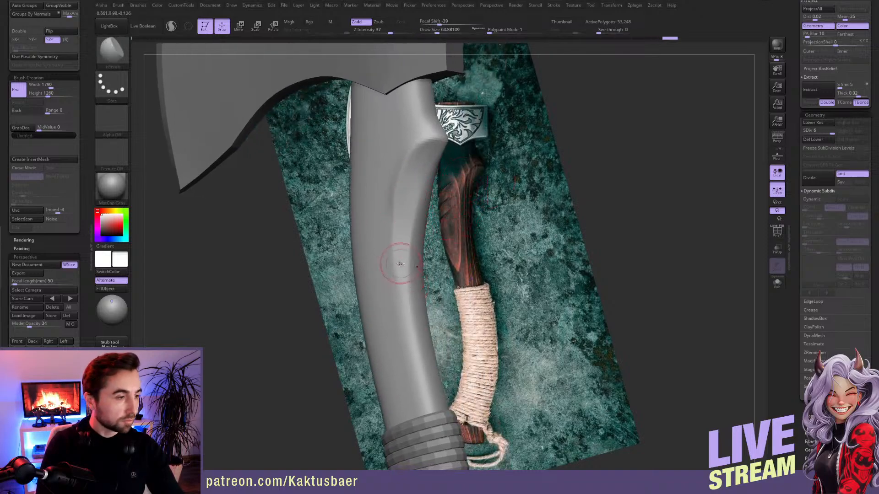
# - Extend the polished plane down the handle toward the grip with larger hPolish strokes, size about 80 to 104, and smooth it
pyautogui.press('s')
pyautogui.moveTo(398, 250); pyautogui.dragTo(400, 250)
pyautogui.moveTo(402, 267); pyautogui.dragTo(402, 249)
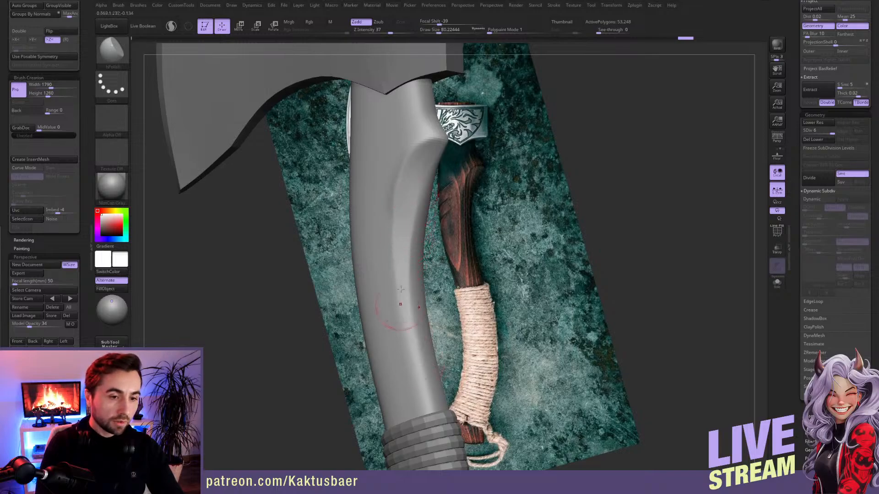
pyautogui.moveTo(401, 289)
pyautogui.mouseDown()
pyautogui.moveTo(407, 344)
pyautogui.moveTo(408, 331)
pyautogui.mouseUp()
pyautogui.press('s')
pyautogui.moveTo(406, 195)
pyautogui.mouseDown()
pyautogui.moveTo(399, 265)
pyautogui.moveTo(416, 374)
pyautogui.mouseUp()
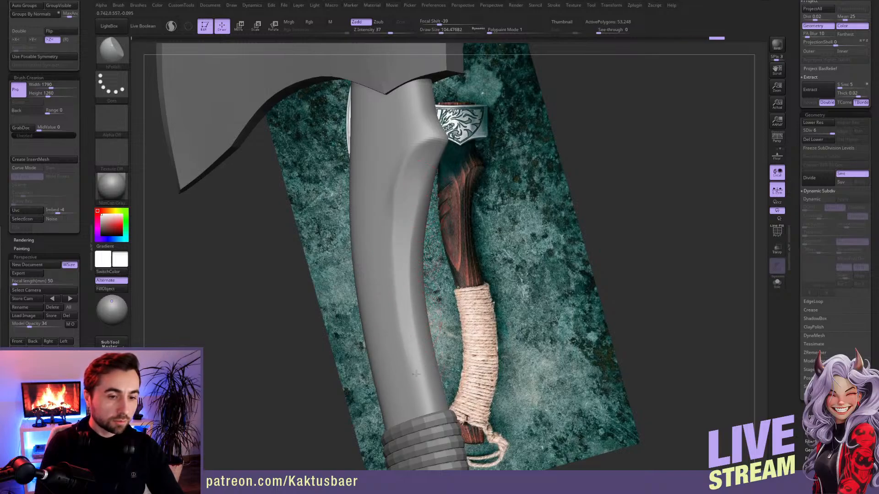
pyautogui.keyDown('shift'); pyautogui.moveTo(403, 314); pyautogui.dragTo(411, 264); pyautogui.keyUp('shift')
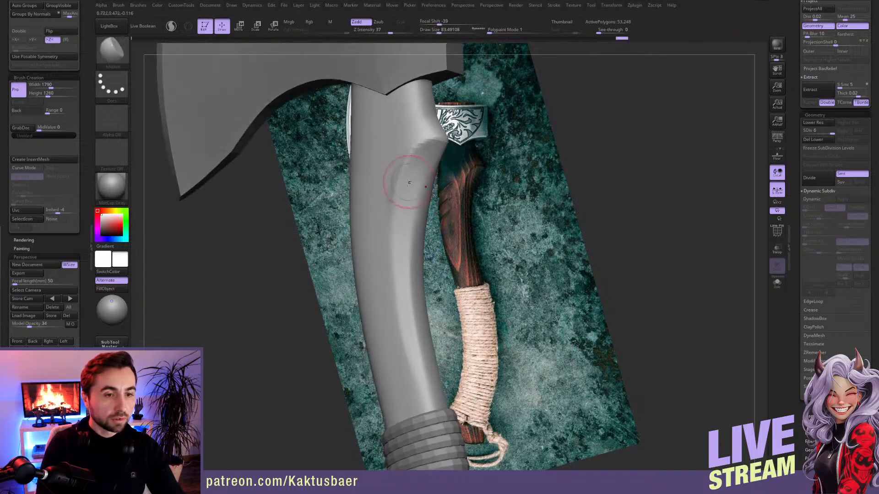
pyautogui.moveTo(432, 139)
pyautogui.mouseDown()
pyautogui.moveTo(397, 243)
pyautogui.moveTo(414, 343)
pyautogui.mouseUp()
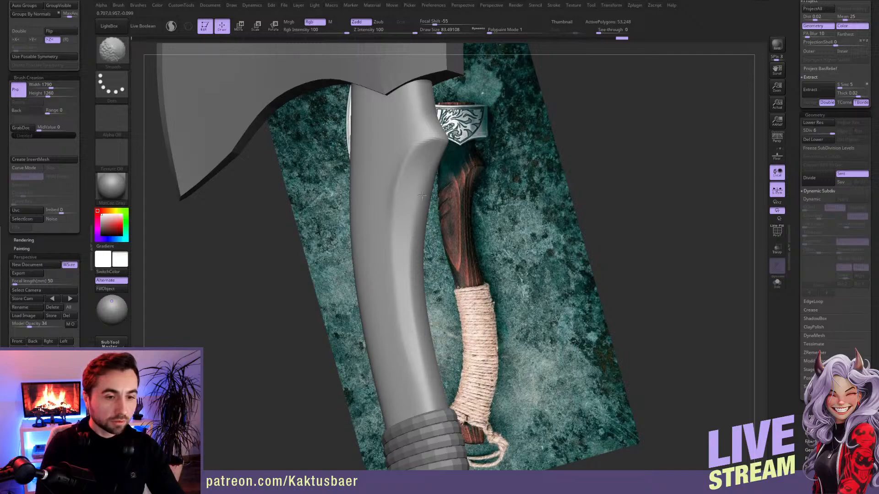
# - Smooth the back face of the handle just below the knob
pyautogui.moveTo(432, 173); pyautogui.dragTo(330, 179, button='right')
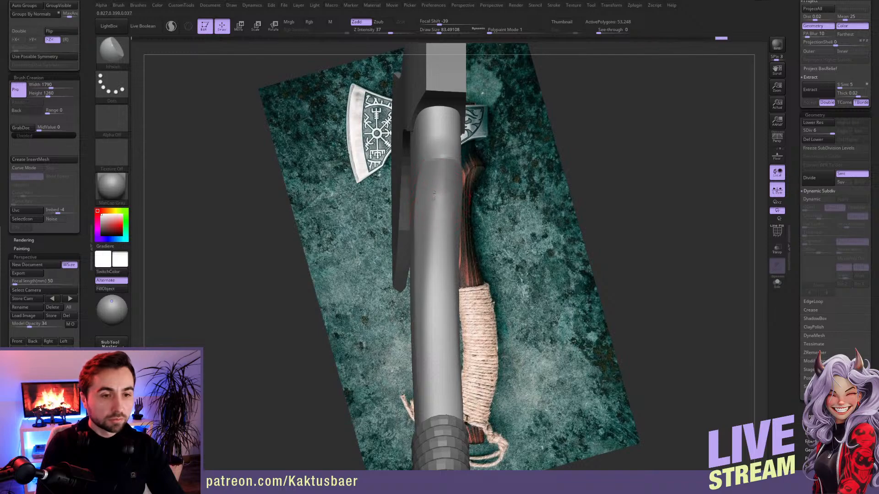
pyautogui.keyDown('shift'); pyautogui.moveTo(428, 189); pyautogui.dragTo(442, 193); pyautogui.keyUp('shift')
pyautogui.moveTo(434, 195); pyautogui.dragTo(444, 180, button='right')
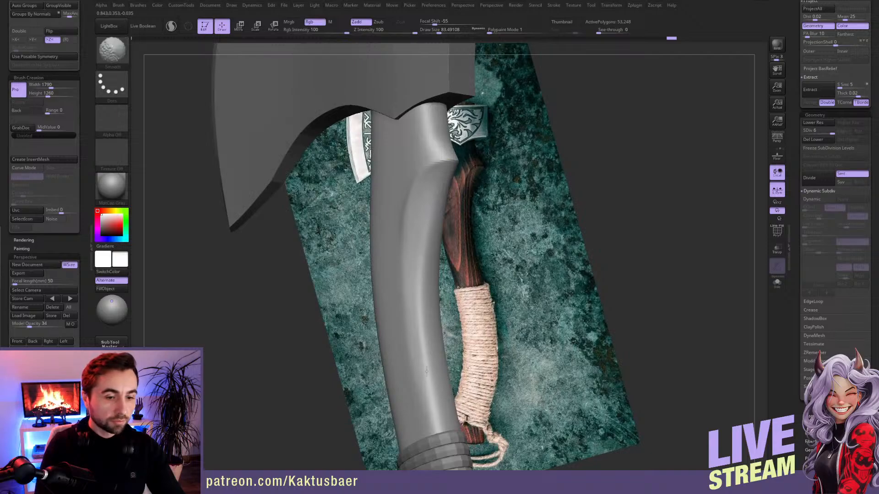
pyautogui.moveTo(436, 225); pyautogui.dragTo(406, 192, button='right')
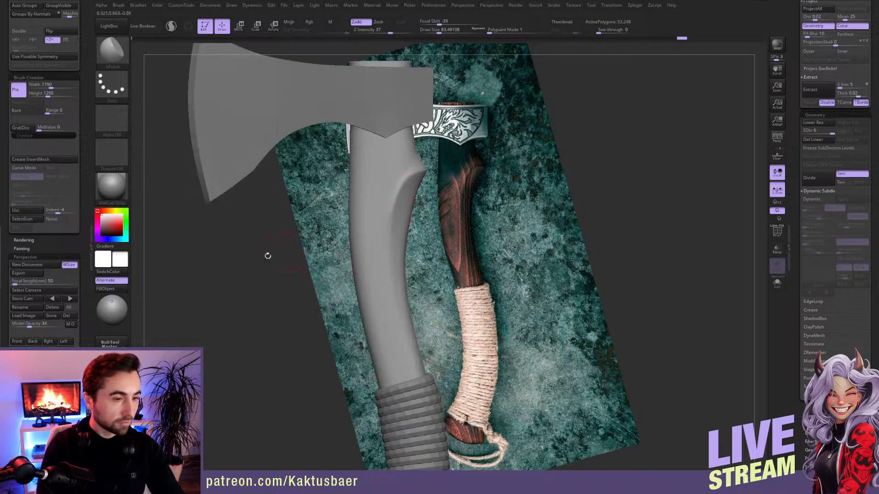
# - Align the axe with the reference view and adjust the knob's outline using the Move brush, size about 132
pyautogui.click(49, 349)
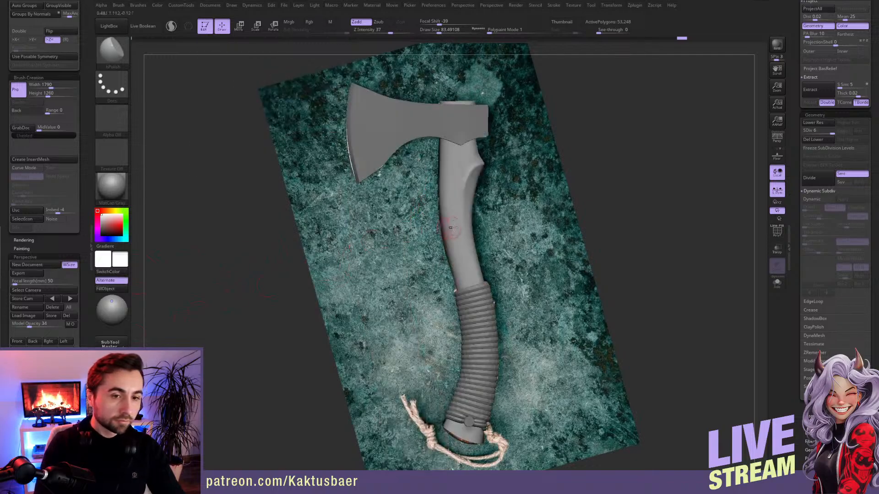
pyautogui.hotkey('shift', 'z')
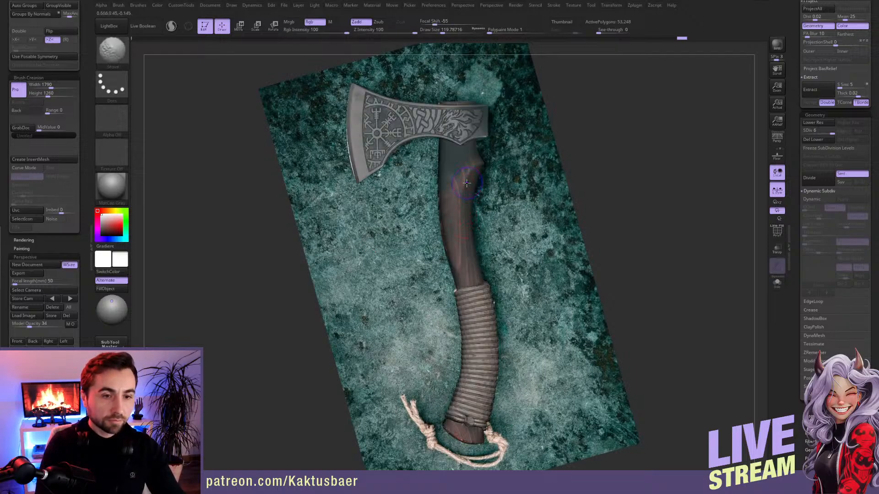
pyautogui.hotkey('shift', 'd')
pyautogui.hotkey('shift', 'd')
pyautogui.press('s')
pyautogui.moveTo(466, 182); pyautogui.dragTo(468, 180)
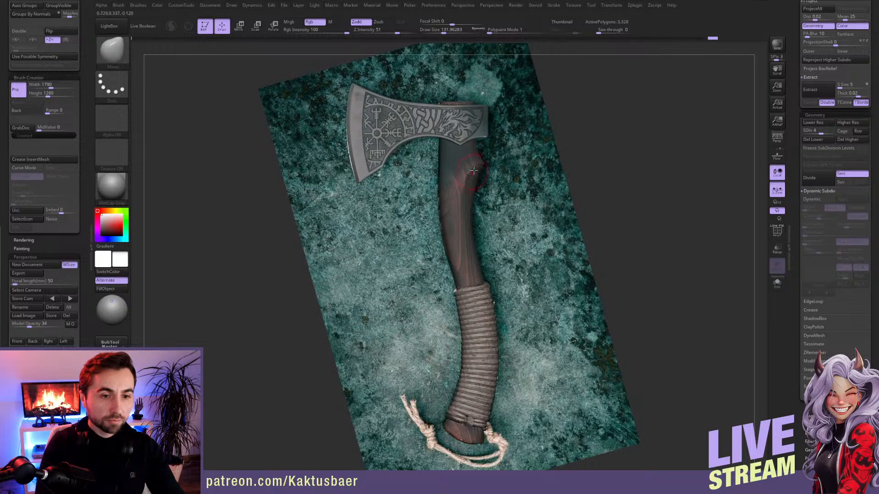
pyautogui.press('d')
pyautogui.press('d')
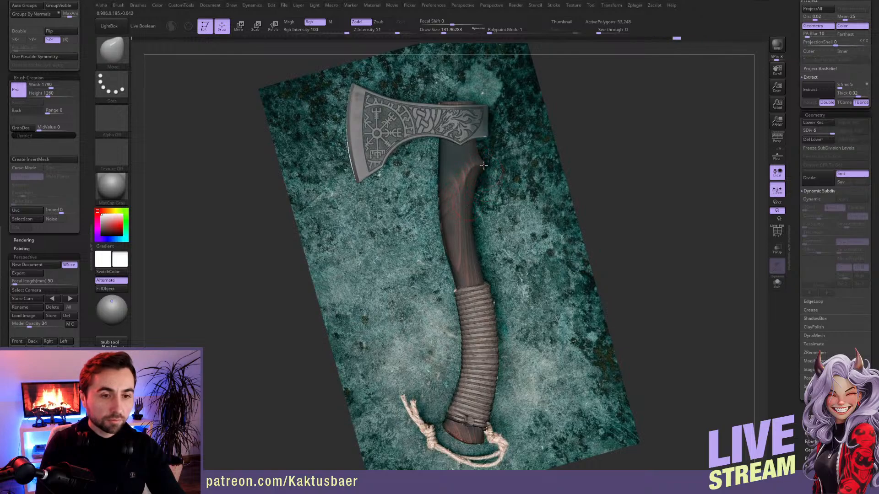
pyautogui.moveTo(484, 165); pyautogui.dragTo(481, 169)
pyautogui.moveTo(478, 201)
pyautogui.mouseDown(button='right')
pyautogui.moveTo(460, 180)
pyautogui.moveTo(471, 193)
pyautogui.moveTo(476, 174)
pyautogui.mouseUp(button='right')
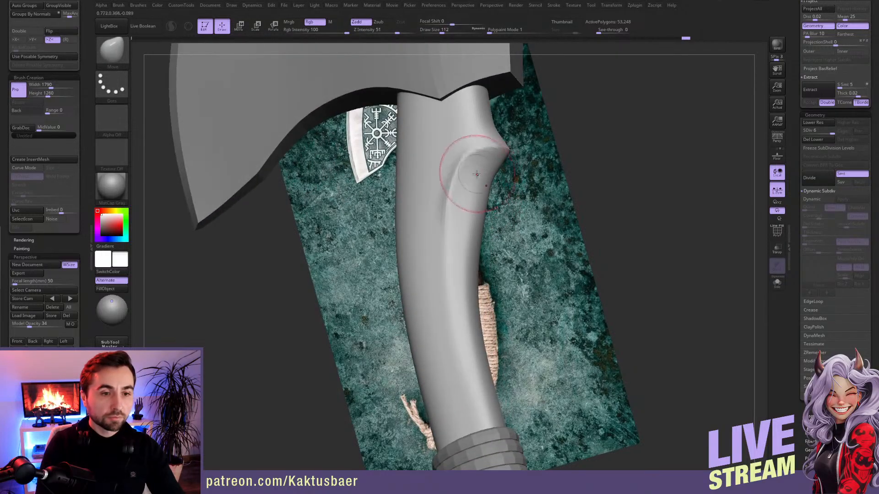
# - Polish the surface beneath the knob with hPolish, size about 62, and smooth its edge
pyautogui.press('b')
pyautogui.press('t')
pyautogui.press('d')
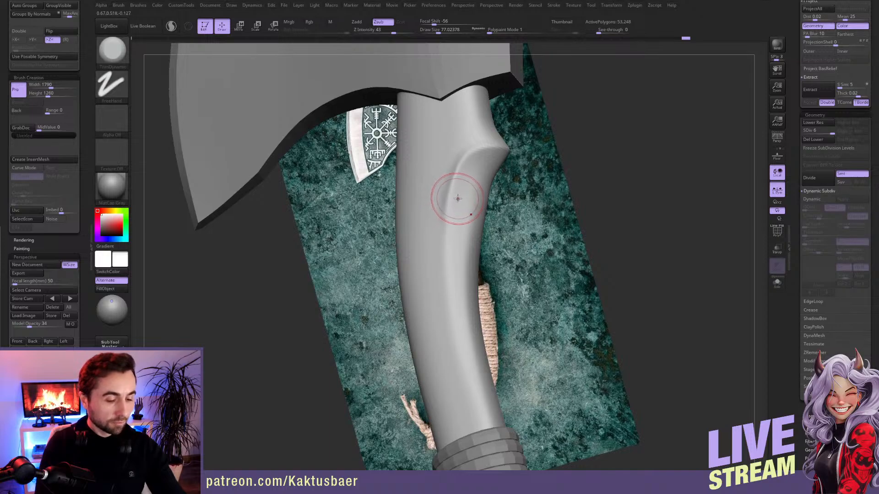
pyautogui.press('b')
pyautogui.click(475, 269)
pyautogui.press('s')
pyautogui.moveTo(482, 173)
pyautogui.mouseDown()
pyautogui.moveTo(488, 159)
pyautogui.moveTo(477, 202)
pyautogui.mouseUp()
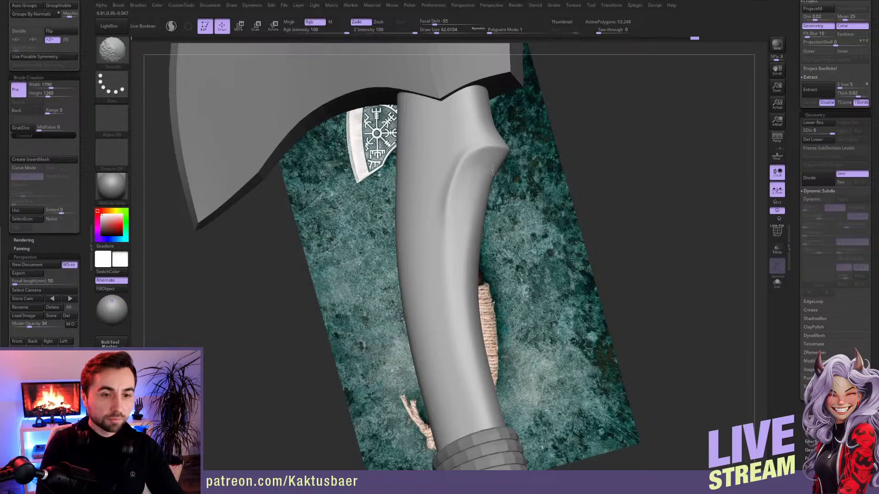
pyautogui.keyDown('shift'); pyautogui.moveTo(492, 170); pyautogui.dragTo(471, 183); pyautogui.keyUp('shift')
# - Polish the handle's side face and the long edge running down from the knob, softening the transition above it
pyautogui.moveTo(471, 183); pyautogui.dragTo(488, 202, button='right')
pyautogui.moveTo(469, 140); pyautogui.dragTo(460, 150)
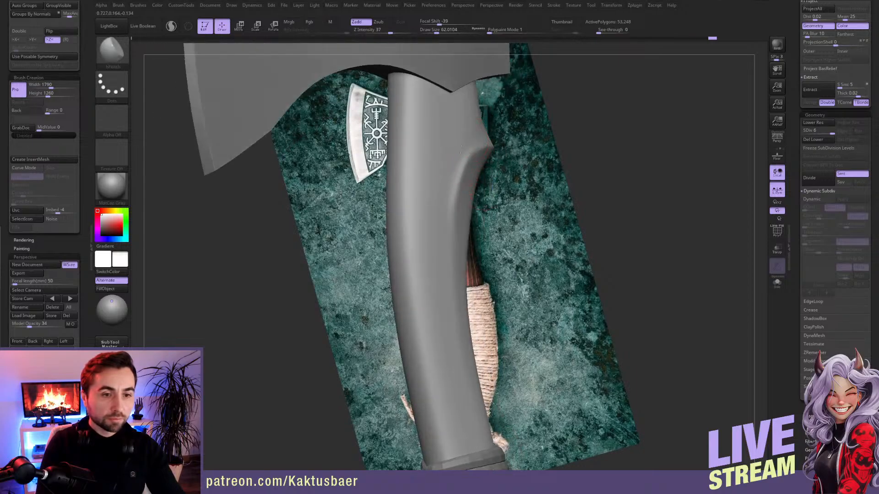
pyautogui.moveTo(440, 242)
pyautogui.mouseDown()
pyautogui.moveTo(448, 173)
pyautogui.moveTo(464, 135)
pyautogui.moveTo(456, 146)
pyautogui.mouseUp()
pyautogui.moveTo(429, 232); pyautogui.dragTo(429, 207)
pyautogui.moveTo(429, 208); pyautogui.dragTo(455, 199, button='right')
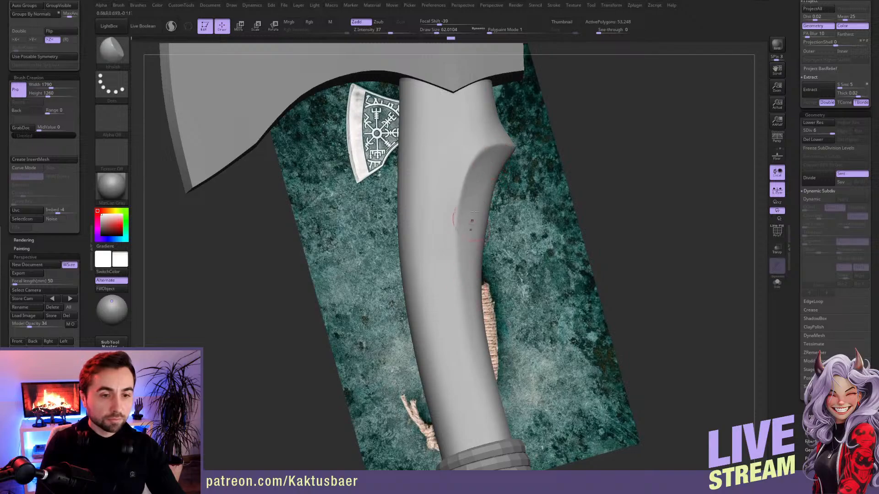
pyautogui.moveTo(472, 221); pyautogui.dragTo(477, 337)
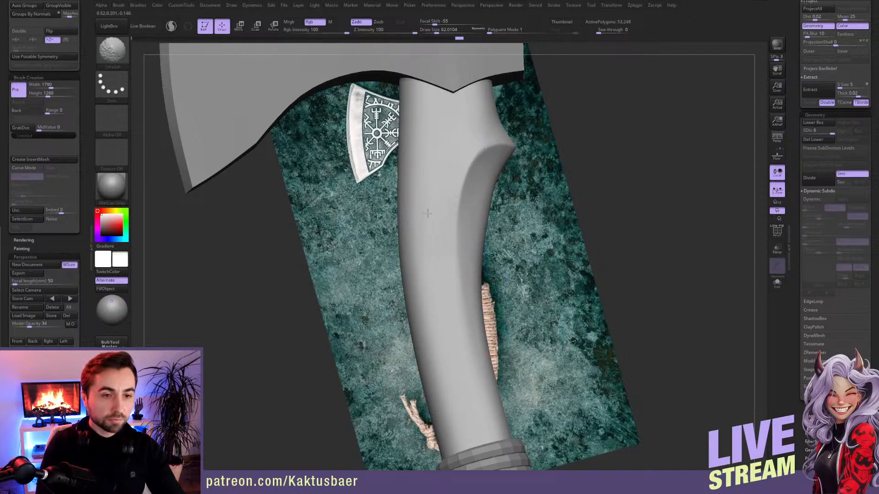
pyautogui.keyDown('shift'); pyautogui.moveTo(468, 131); pyautogui.dragTo(463, 141); pyautogui.keyUp('shift')
pyautogui.moveTo(455, 157); pyautogui.dragTo(446, 164, button='right')
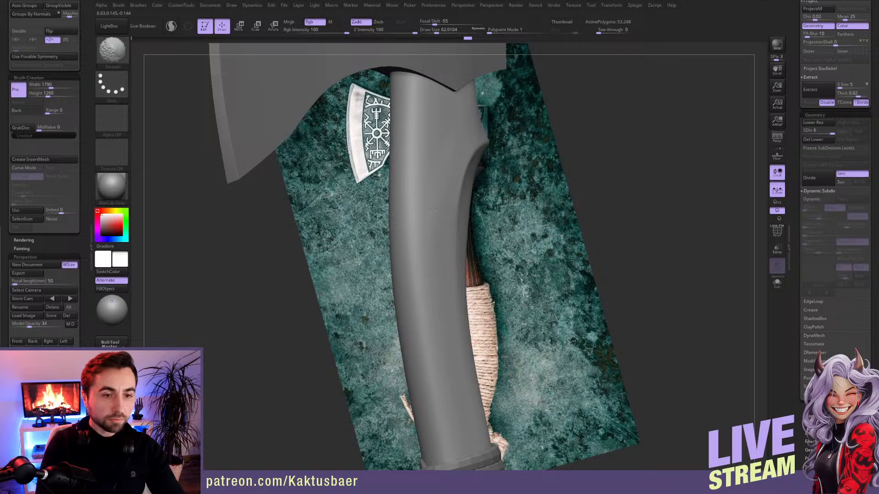
# - Divide the handle to subdivision level 7 and smooth the rim of its bottom end
pyautogui.keyDown('ctrl'); pyautogui.moveTo(443, 220); pyautogui.dragTo(446, 180, button='right'); pyautogui.keyUp('ctrl')
pyautogui.keyDown('alt'); pyautogui.moveTo(471, 309); pyautogui.dragTo(494, 228, button='right'); pyautogui.keyUp('alt')
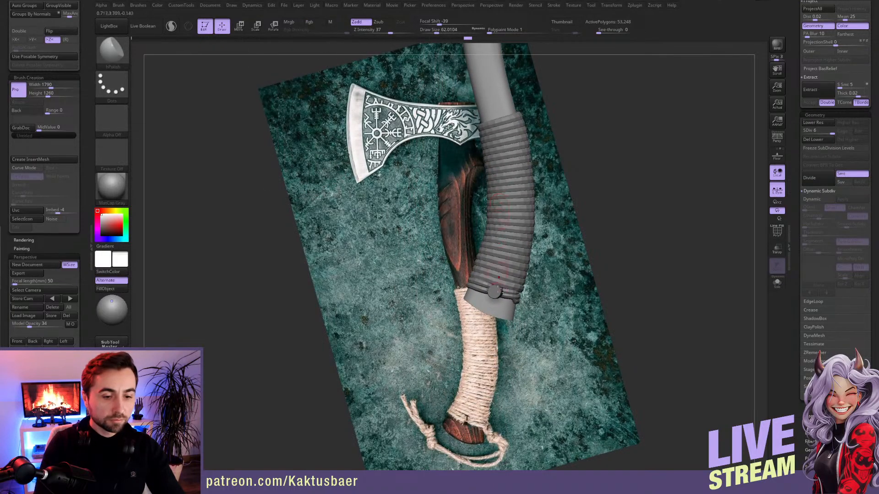
pyautogui.keyDown('ctrl'); pyautogui.moveTo(499, 317); pyautogui.dragTo(500, 283, button='right'); pyautogui.keyUp('ctrl')
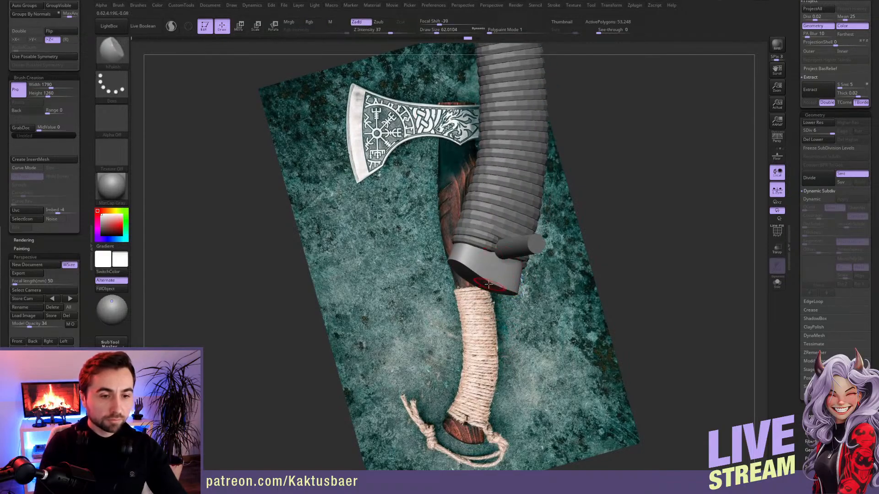
pyautogui.hotkey('ctrl', 'd')
pyautogui.press('shift')
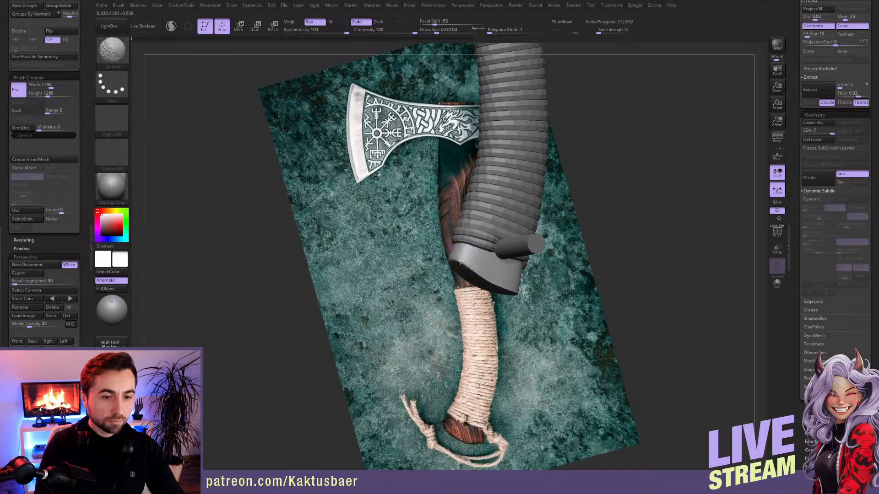
pyautogui.moveTo(512, 291); pyautogui.dragTo(474, 275, button='right')
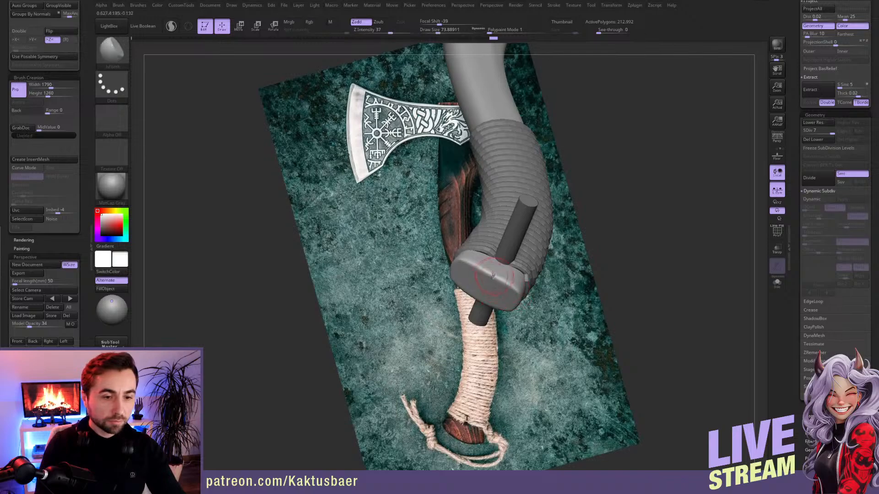
# - Try to round the rim of the handle's bottom end with hPolish, size about 62, and smooth its edge
pyautogui.moveTo(517, 289)
pyautogui.mouseDown(button='right')
pyautogui.moveTo(490, 273)
pyautogui.moveTo(466, 239)
pyautogui.moveTo(451, 247)
pyautogui.moveTo(468, 241)
pyautogui.mouseUp(button='right')
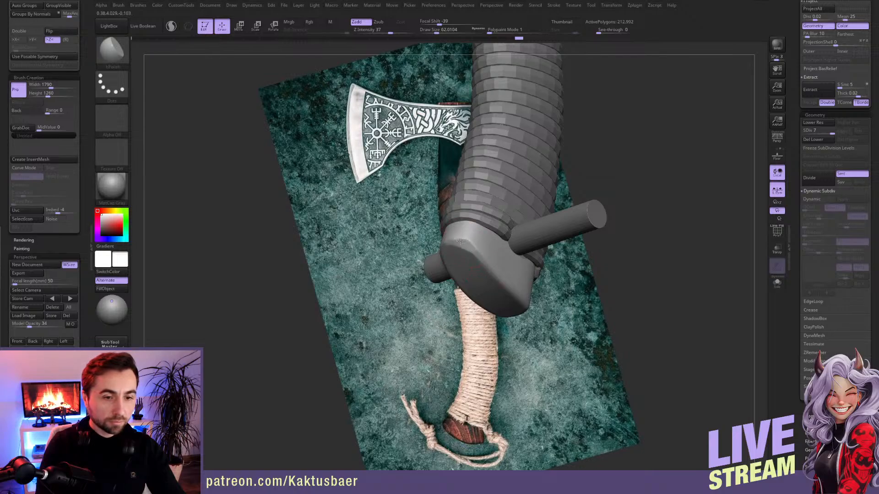
pyautogui.moveTo(501, 286); pyautogui.dragTo(498, 261, button='right')
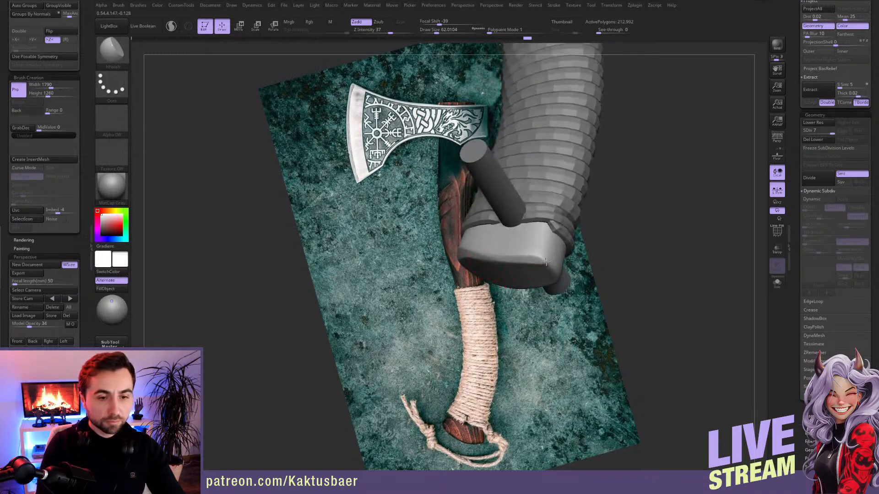
pyautogui.moveTo(545, 262); pyautogui.dragTo(504, 255, button='right')
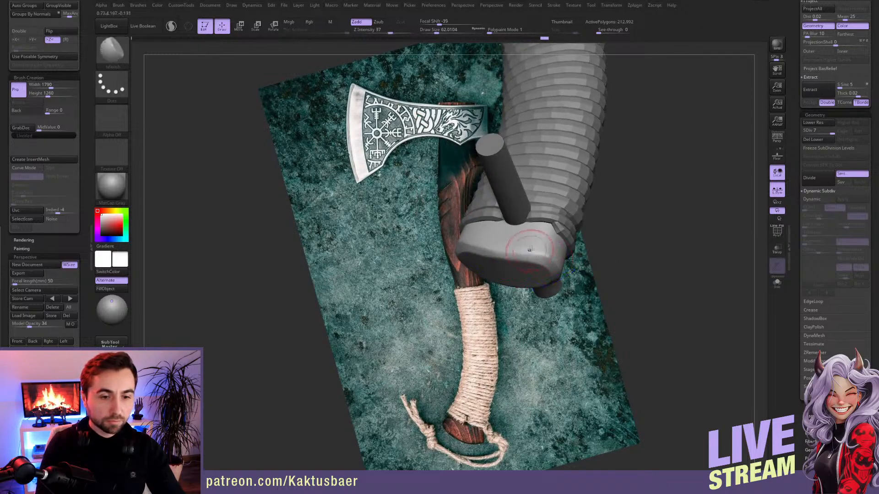
pyautogui.moveTo(536, 259)
pyautogui.mouseDown(button='right')
pyautogui.moveTo(547, 260)
pyautogui.moveTo(527, 271)
pyautogui.mouseUp(button='right')
pyautogui.moveTo(544, 259)
pyautogui.keyDown('shift'); pyautogui.mouseDown()
pyautogui.moveTo(531, 262)
pyautogui.moveTo(534, 271)
pyautogui.moveTo(528, 263)
pyautogui.moveTo(544, 255)
pyautogui.mouseUp(); pyautogui.keyUp('shift')
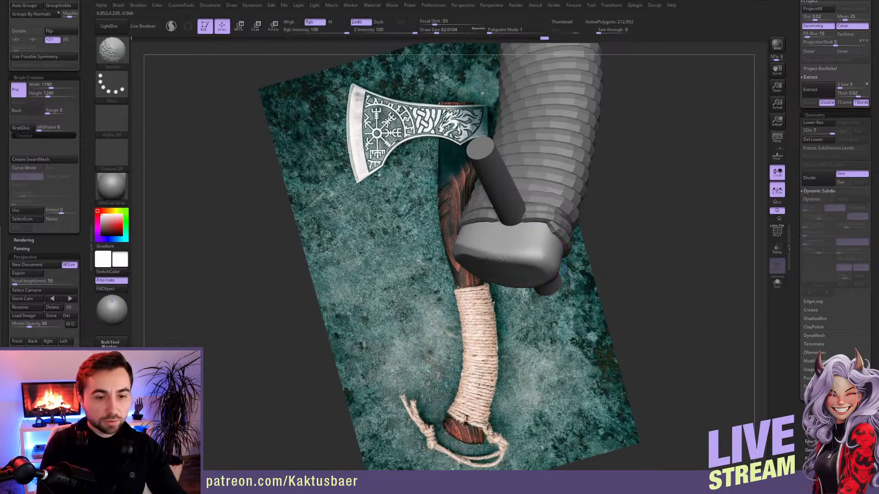
pyautogui.moveTo(503, 258); pyautogui.dragTo(457, 223, button='right')
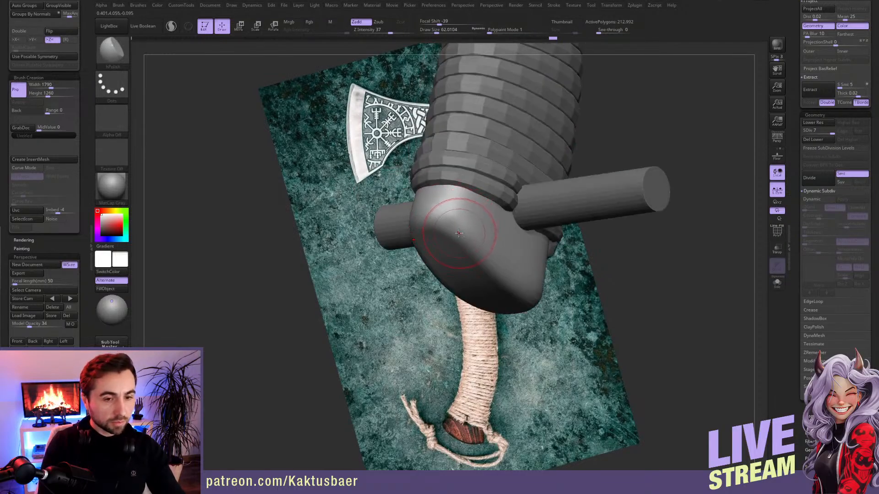
pyautogui.moveTo(452, 226)
pyautogui.keyDown('shift'); pyautogui.mouseDown()
pyautogui.moveTo(445, 223)
pyautogui.moveTo(454, 224)
pyautogui.mouseUp(); pyautogui.keyUp('shift')
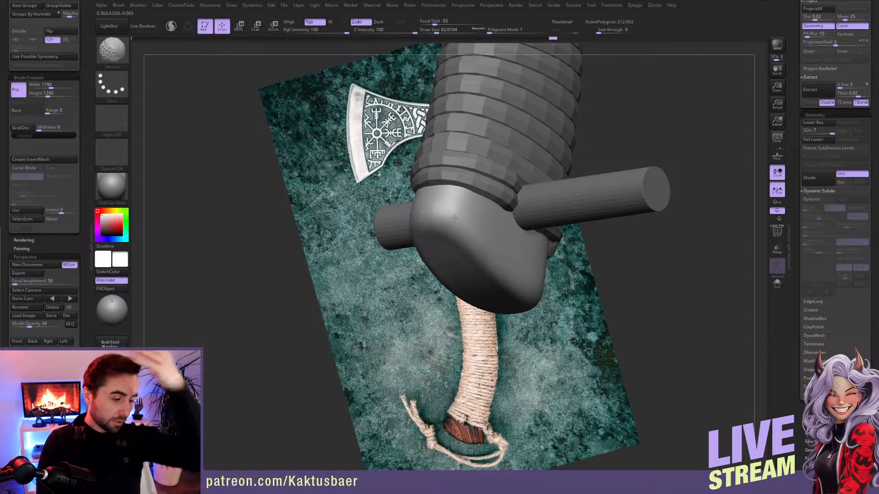
# - Undo the recent polishing and smoothing strokes to restore the sharp rim on the handle's bottom end
pyautogui.press('ctrl')
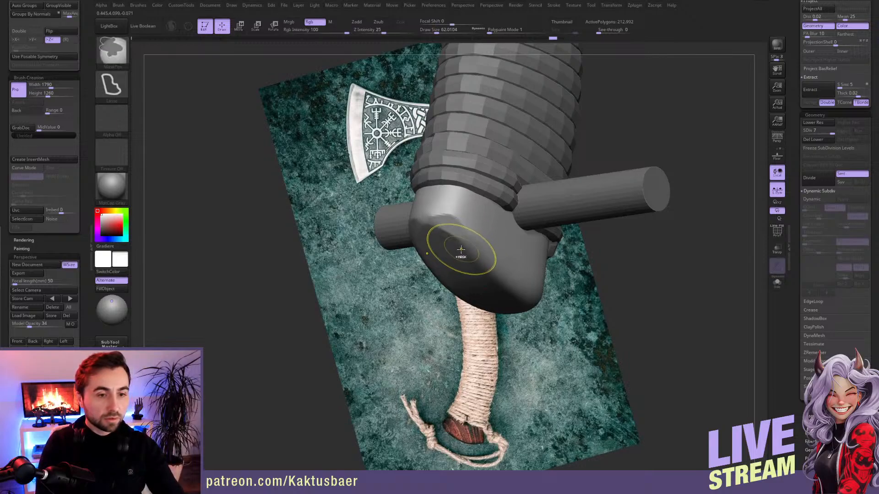
pyautogui.hotkey('ctrl', 'z')
pyautogui.hotkey('ctrl', 'z')
pyautogui.hotkey('ctrl', 'z')
pyautogui.hotkey('ctrl', 'z')
pyautogui.hotkey('ctrl', 'z')
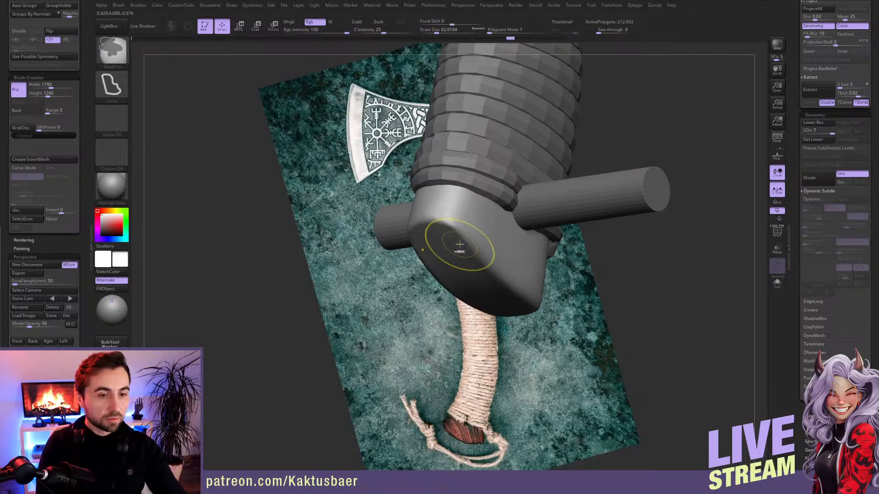
pyautogui.hotkey('ctrl', 'z')
pyautogui.hotkey('ctrl', 'z')
pyautogui.hotkey('ctrl', 'z')
pyautogui.hotkey('ctrl', 'z')
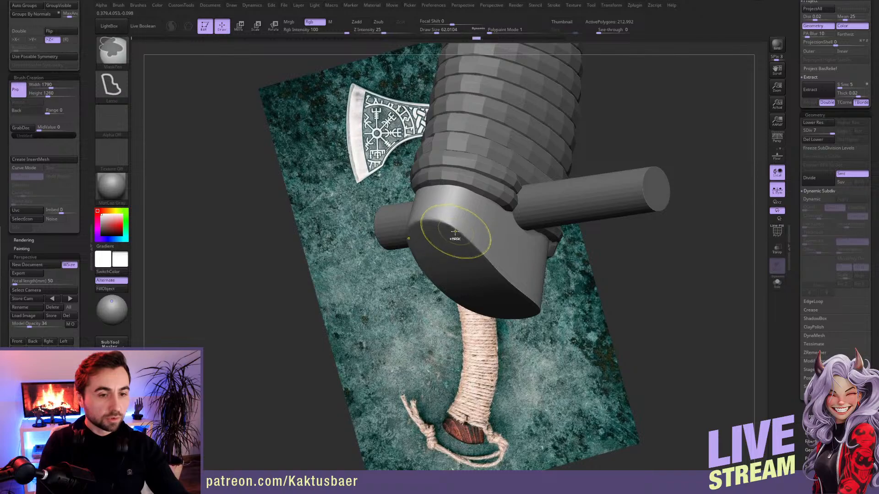
pyautogui.press('shift')
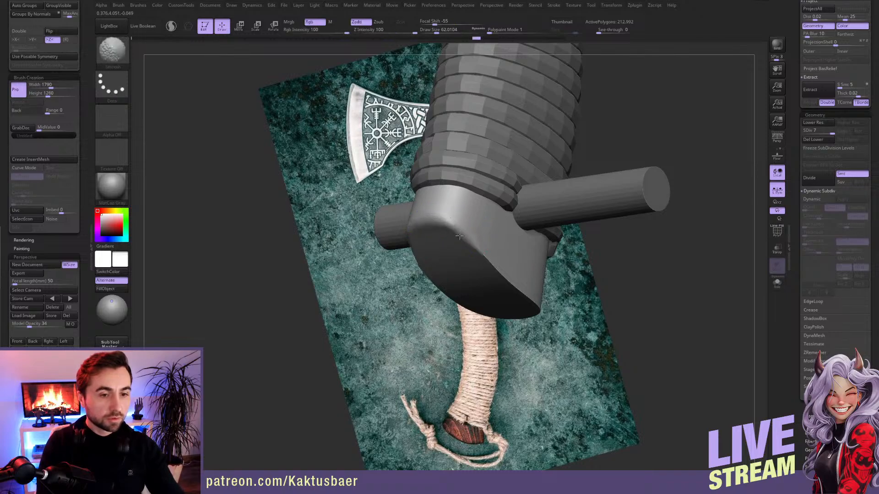
pyautogui.keyDown('shift'); pyautogui.moveTo(471, 248); pyautogui.dragTo(520, 293); pyautogui.keyUp('shift')
pyautogui.hotkey('ctrl', 'z')
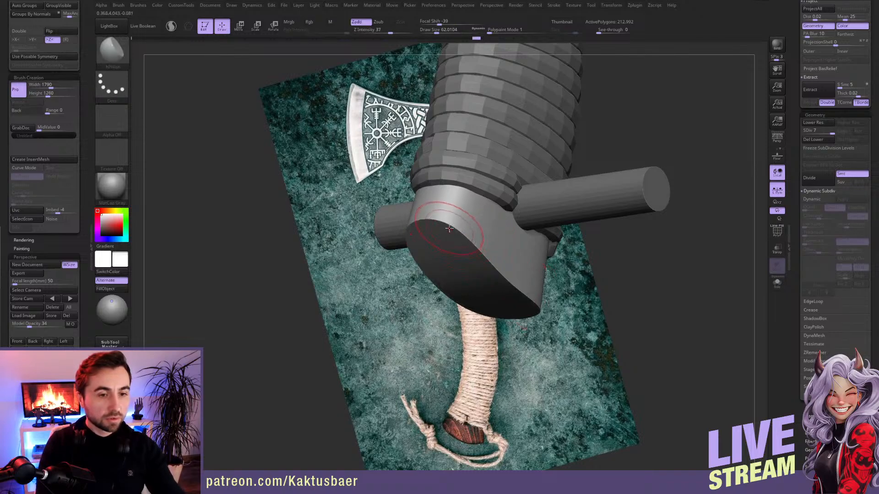
# - Bevel the front part of the bottom end's sharp rim with the TrimDynamic brush, size about 31
pyautogui.press('s')
pyautogui.press('b')
pyautogui.press('m')
pyautogui.press('v')
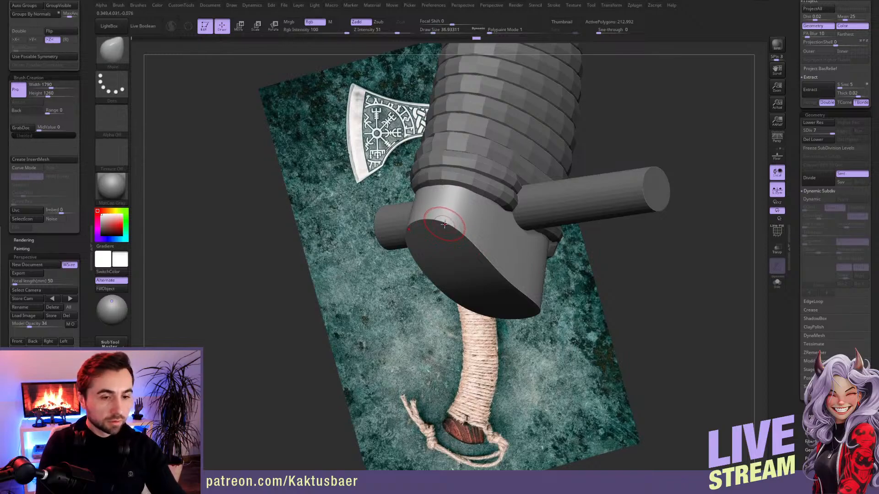
pyautogui.press('b')
pyautogui.press('t')
pyautogui.press('d')
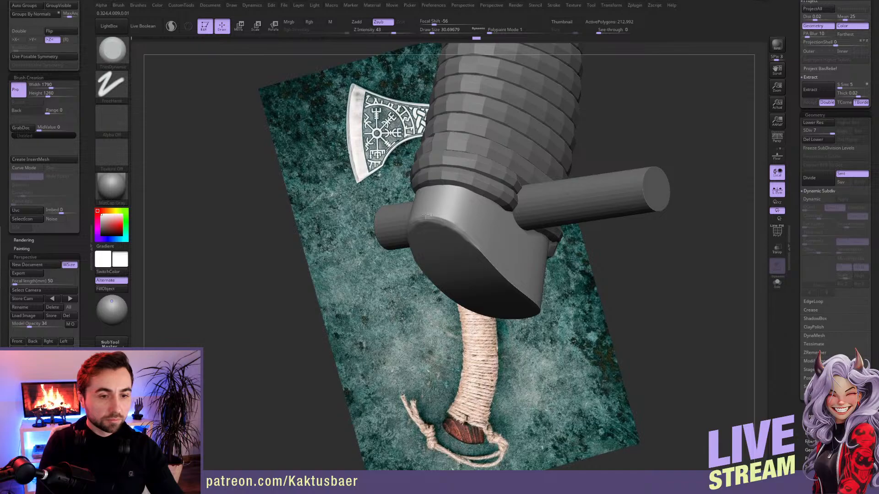
pyautogui.moveTo(462, 231); pyautogui.dragTo(476, 236)
pyautogui.moveTo(477, 235); pyautogui.dragTo(403, 243, button='right')
pyautogui.moveTo(484, 243); pyautogui.dragTo(471, 235)
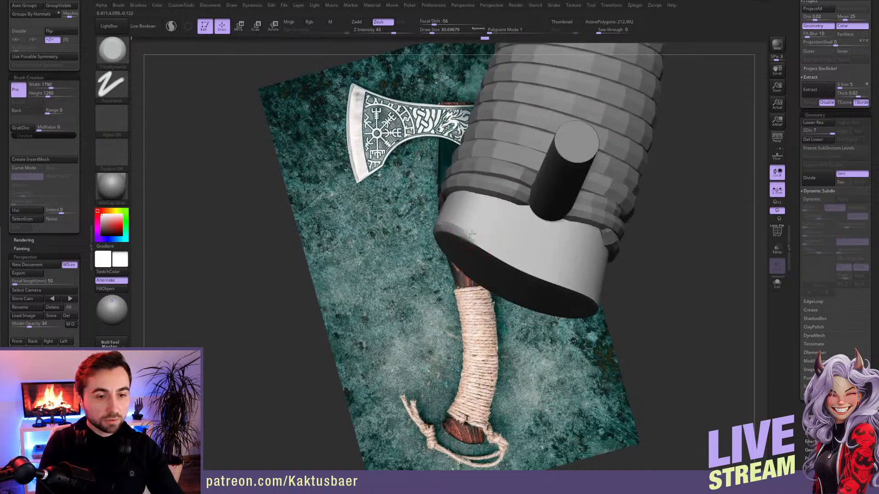
pyautogui.moveTo(486, 250); pyautogui.dragTo(493, 238, button='right')
pyautogui.moveTo(464, 236); pyautogui.dragTo(525, 272)
# - Continue the bevel along the long side and rounded ends of the bottom rim with TrimDynamic, size about 35
pyautogui.moveTo(534, 270); pyautogui.dragTo(569, 264, button='right')
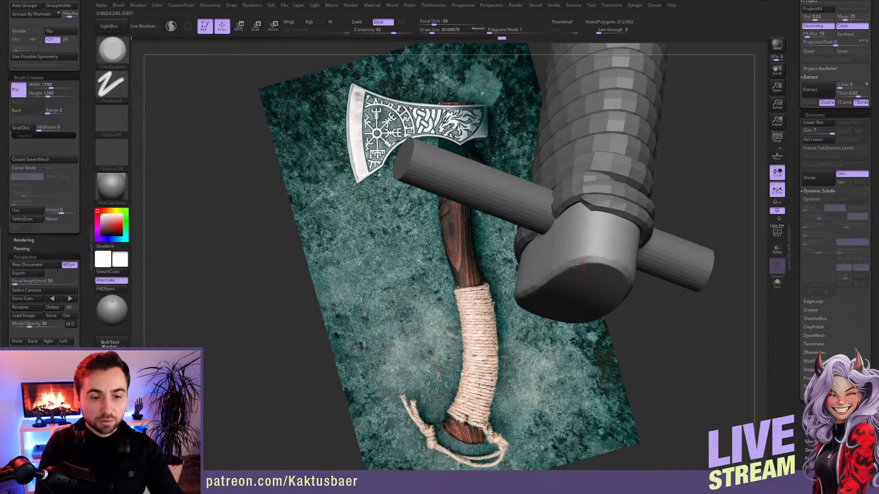
pyautogui.press(']')
pyautogui.press('[')
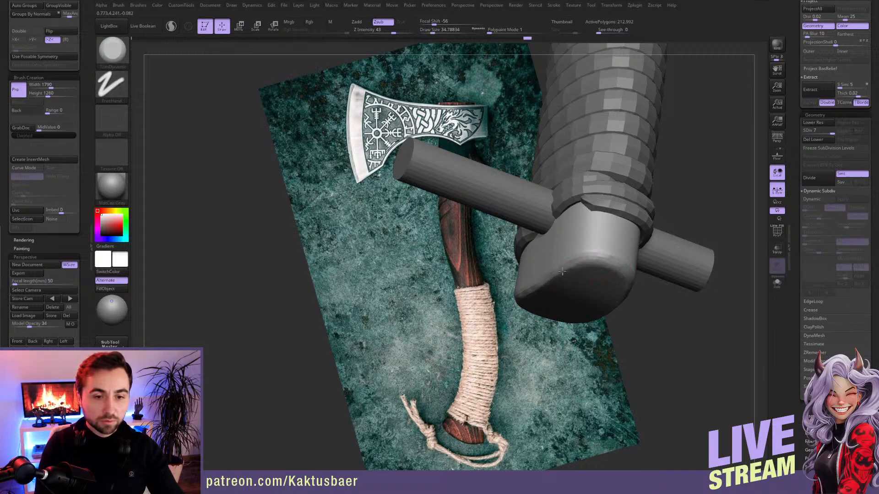
pyautogui.moveTo(561, 263); pyautogui.dragTo(641, 267, button='right')
pyautogui.moveTo(508, 256); pyautogui.dragTo(561, 266)
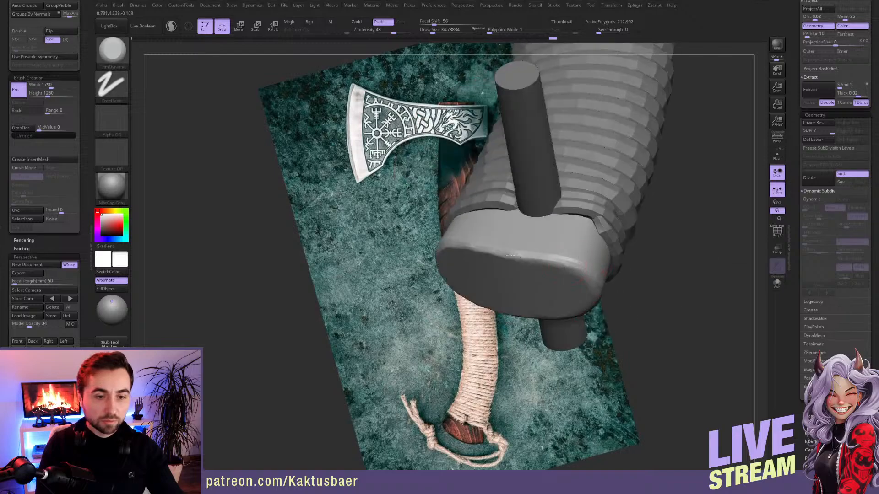
pyautogui.moveTo(473, 248); pyautogui.dragTo(513, 252)
pyautogui.moveTo(515, 250); pyautogui.dragTo(583, 250, button='right')
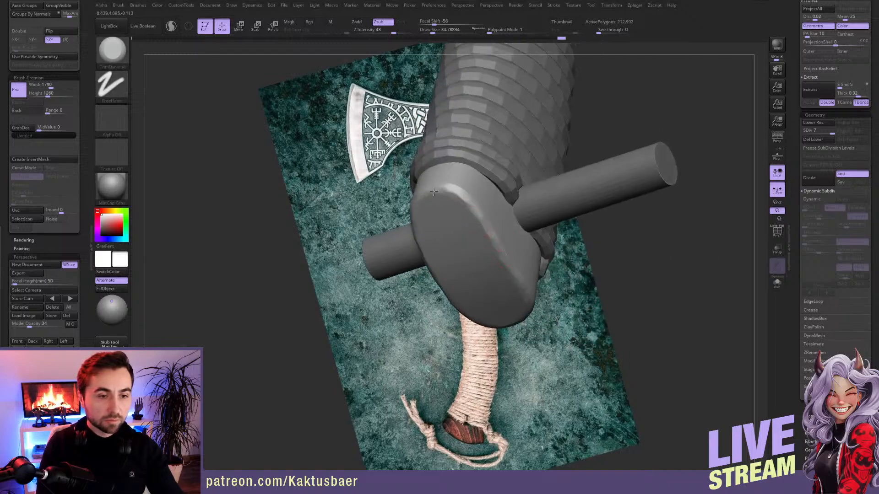
pyautogui.moveTo(459, 198); pyautogui.dragTo(449, 188, button='right')
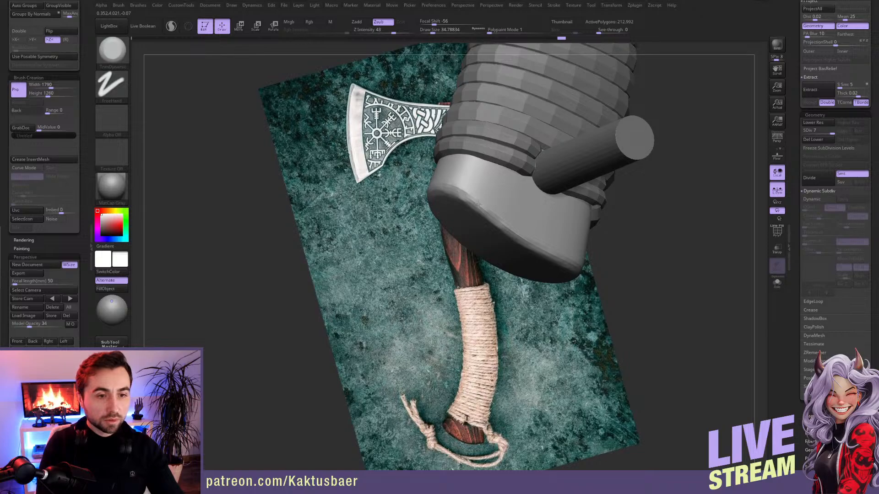
pyautogui.moveTo(504, 235)
pyautogui.mouseDown(button='right')
pyautogui.moveTo(529, 302)
pyautogui.moveTo(517, 303)
pyautogui.moveTo(499, 231)
pyautogui.moveTo(506, 259)
pyautogui.moveTo(503, 240)
pyautogui.mouseUp(button='right')
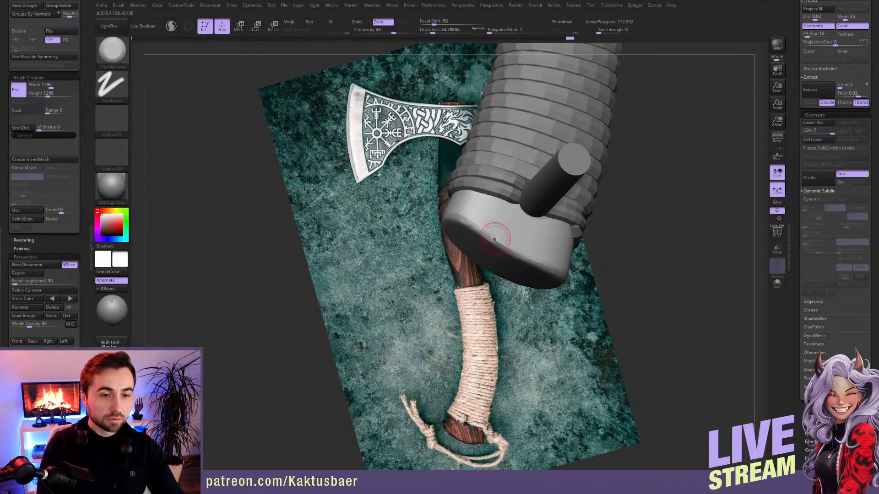
pyautogui.moveTo(481, 227); pyautogui.dragTo(501, 245)
pyautogui.moveTo(536, 264); pyautogui.dragTo(471, 202, button='right')
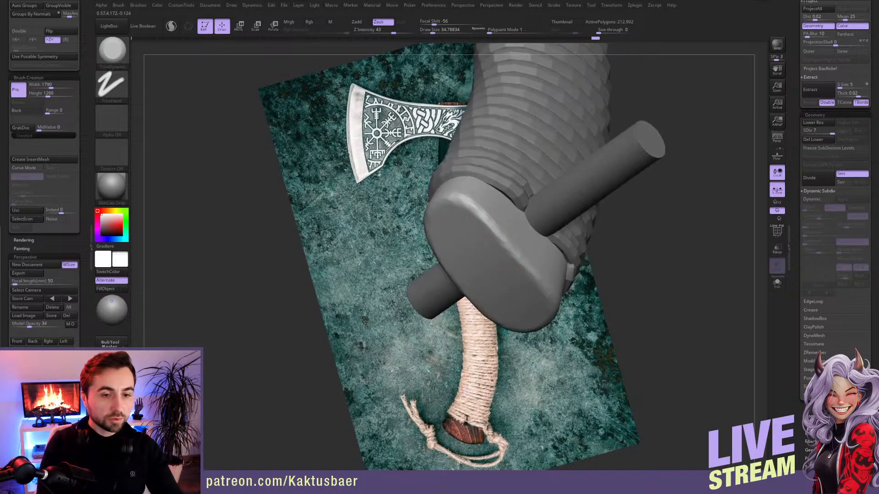
# - Smooth the trimmed bevel around the handle's bottom rim with the Smooth brush, size about 35
pyautogui.moveTo(526, 273); pyautogui.dragTo(453, 247, button='right')
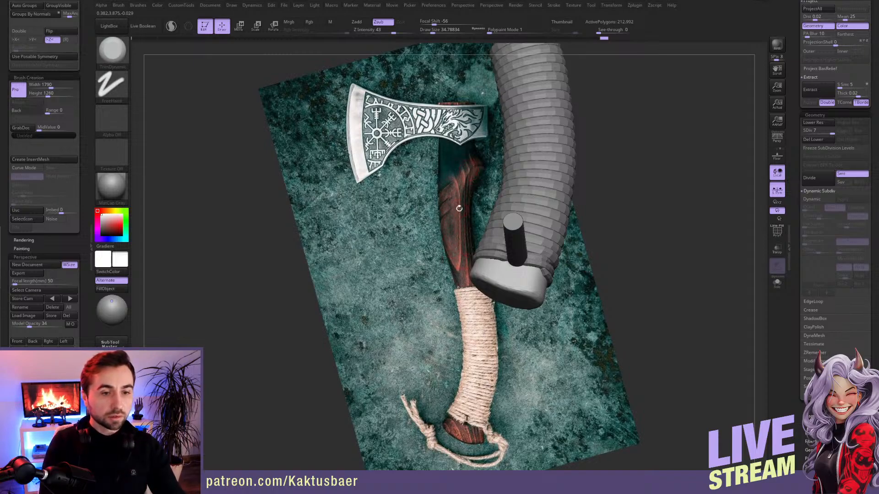
pyautogui.moveTo(527, 275); pyautogui.dragTo(514, 308, button='right')
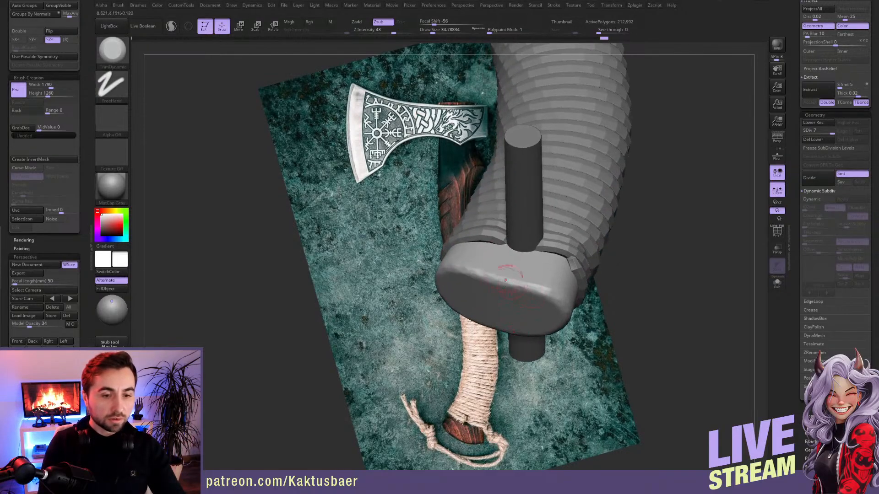
pyautogui.press('shift')
pyautogui.keyDown('shift'); pyautogui.moveTo(498, 278); pyautogui.dragTo(534, 294); pyautogui.keyUp('shift')
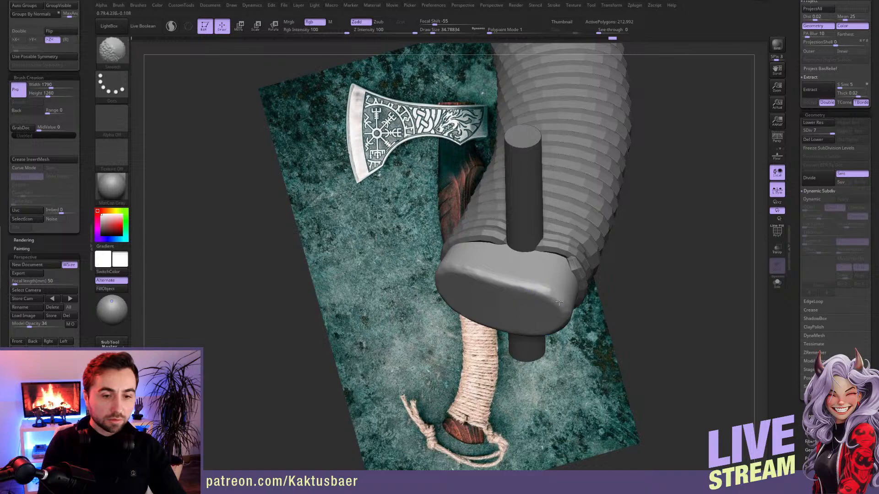
pyautogui.moveTo(560, 302); pyautogui.dragTo(496, 260, button='right')
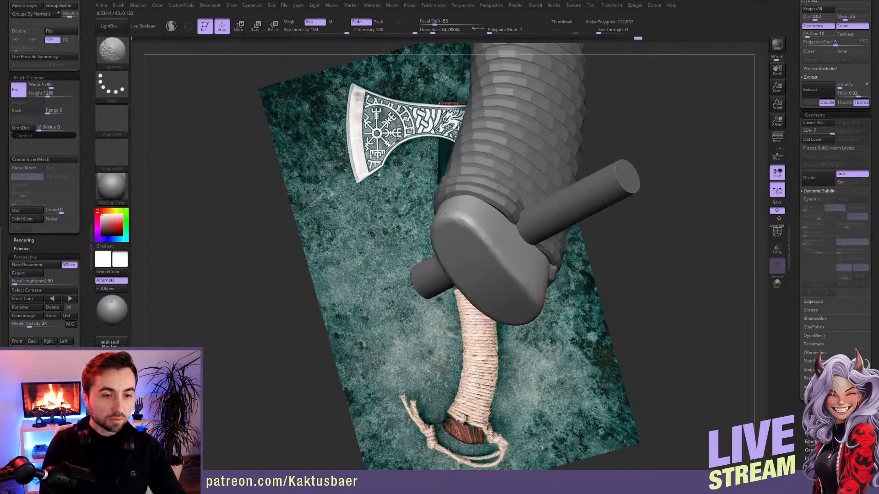
pyautogui.press('shift')
pyautogui.moveTo(454, 214); pyautogui.dragTo(493, 252)
pyautogui.press('shift')
pyautogui.moveTo(499, 260); pyautogui.dragTo(463, 239, button='right')
pyautogui.keyDown('shift'); pyautogui.moveTo(485, 242); pyautogui.dragTo(523, 250); pyautogui.keyUp('shift')
# - Save the axe project with a quick save
pyautogui.moveTo(515, 245)
pyautogui.mouseDown(button='right')
pyautogui.moveTo(506, 271)
pyautogui.moveTo(494, 266)
pyautogui.moveTo(516, 189)
pyautogui.moveTo(515, 202)
pyautogui.mouseUp(button='right')
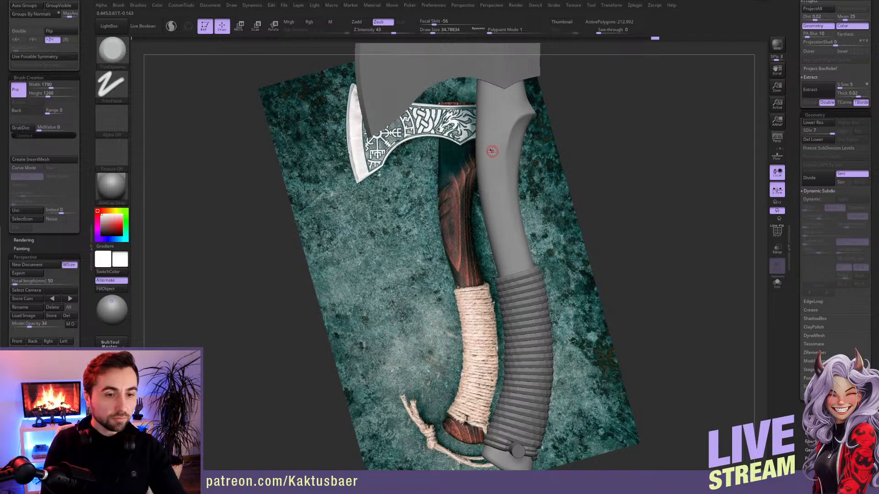
pyautogui.moveTo(492, 146); pyautogui.dragTo(493, 135, button='right')
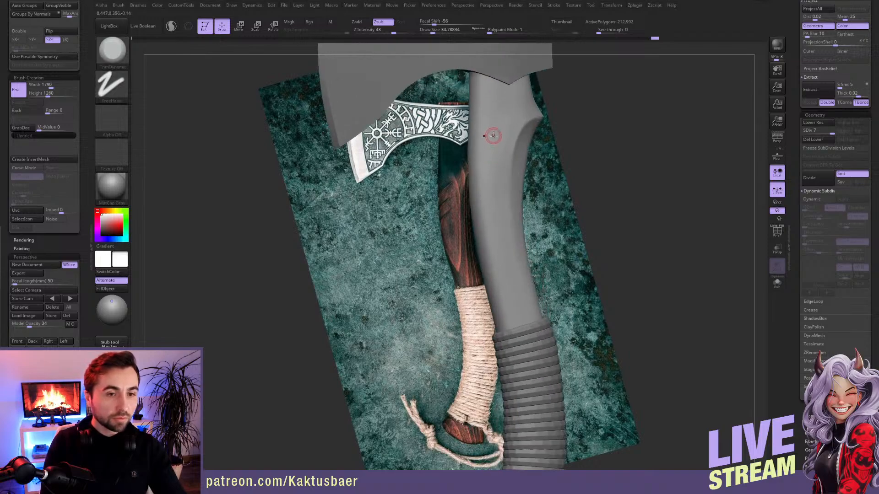
pyautogui.hotkey('ctrl', 's')
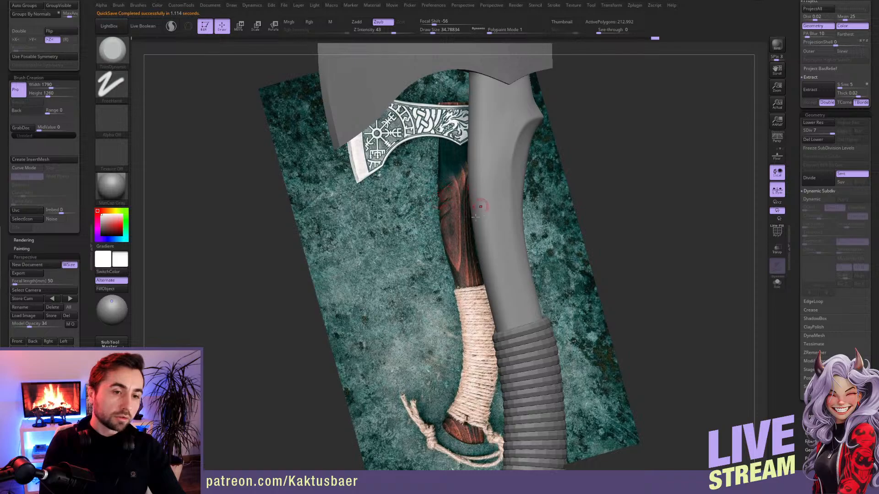
pyautogui.keyDown('alt'); pyautogui.moveTo(441, 237); pyautogui.dragTo(465, 229); pyautogui.keyUp('alt')
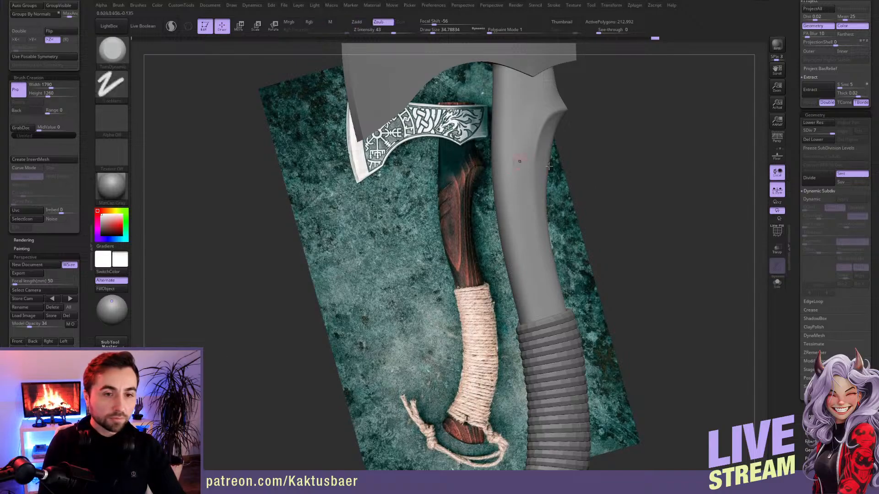
pyautogui.moveTo(549, 166); pyautogui.dragTo(528, 186, button='right')
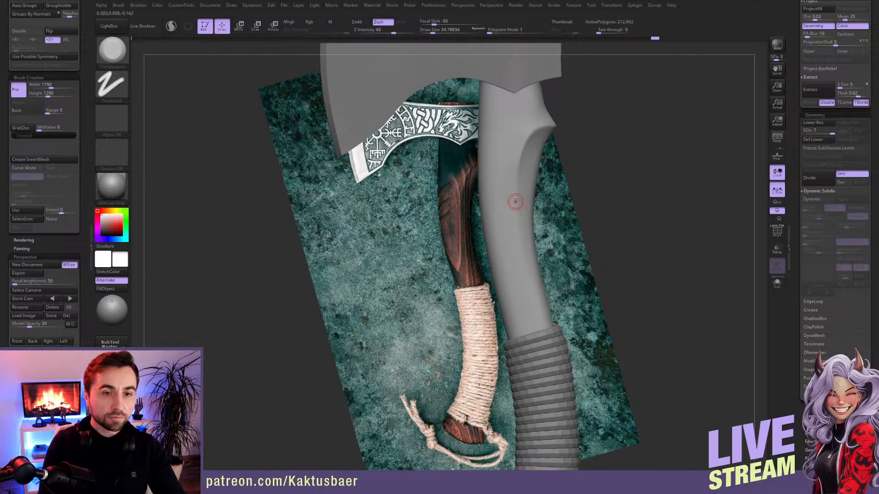
# - Smooth the outer edge of the wooden handle just below the axe head
pyautogui.press('shift')
pyautogui.keyDown('shift'); pyautogui.moveTo(542, 110); pyautogui.dragTo(540, 114); pyautogui.keyUp('shift')
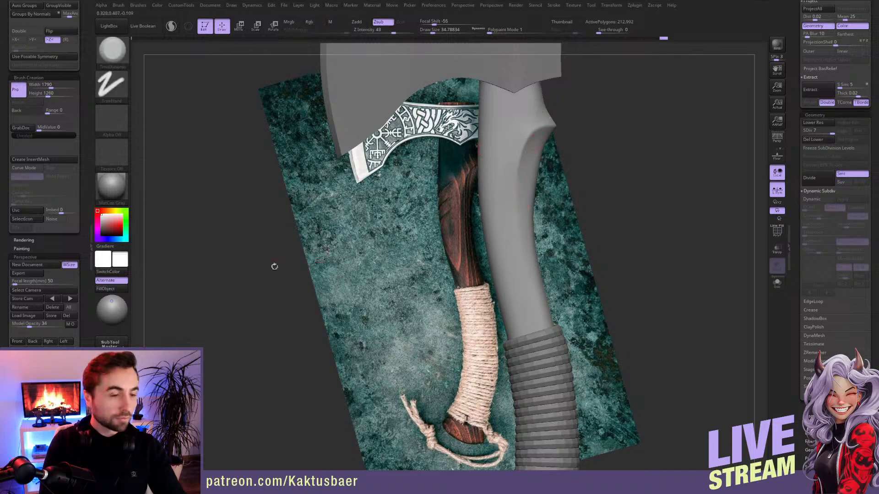
pyautogui.moveTo(533, 57)
pyautogui.keyDown('alt'); pyautogui.mouseDown(button='right')
pyautogui.moveTo(508, 184)
pyautogui.moveTo(454, 178)
pyautogui.moveTo(450, 189)
pyautogui.mouseUp(button='right'); pyautogui.keyUp('alt')
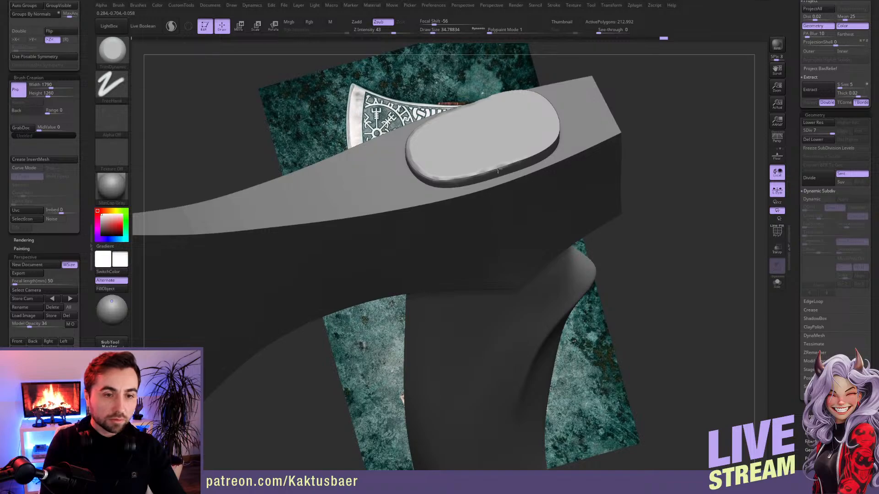
pyautogui.moveTo(526, 147); pyautogui.dragTo(534, 176, button='right')
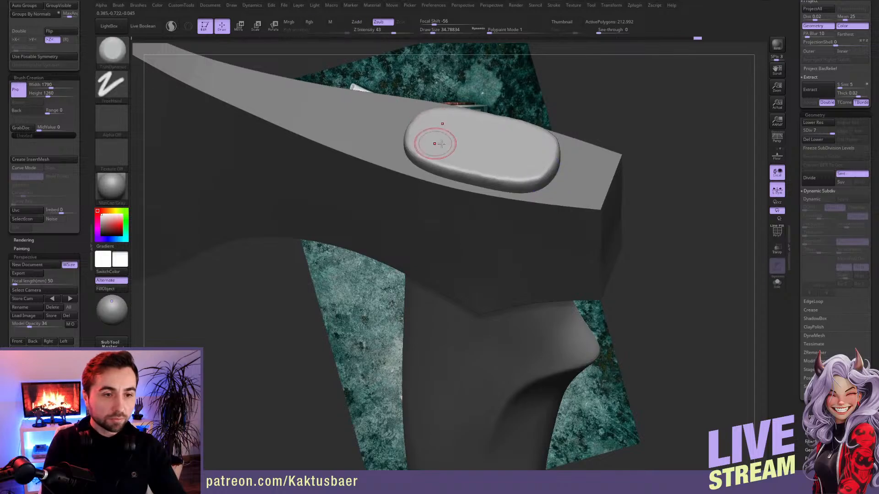
# - Try a TrimDynamic stroke across the handle's top end above the axe head, and undo it
pyautogui.moveTo(435, 141); pyautogui.dragTo(409, 156, button='right')
pyautogui.moveTo(410, 156); pyautogui.dragTo(475, 151)
pyautogui.hotkey('ctrl', 'z')
pyautogui.moveTo(475, 152); pyautogui.dragTo(496, 249, button='right')
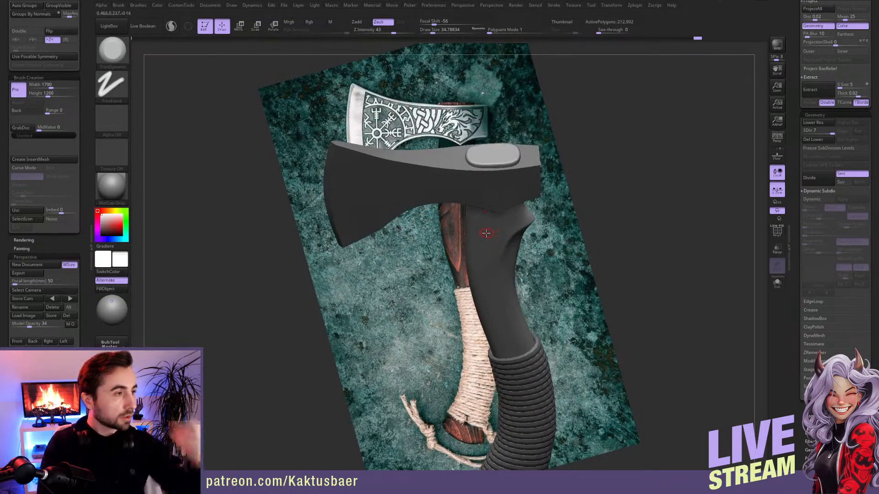
pyautogui.moveTo(486, 157); pyautogui.dragTo(481, 219, button='right')
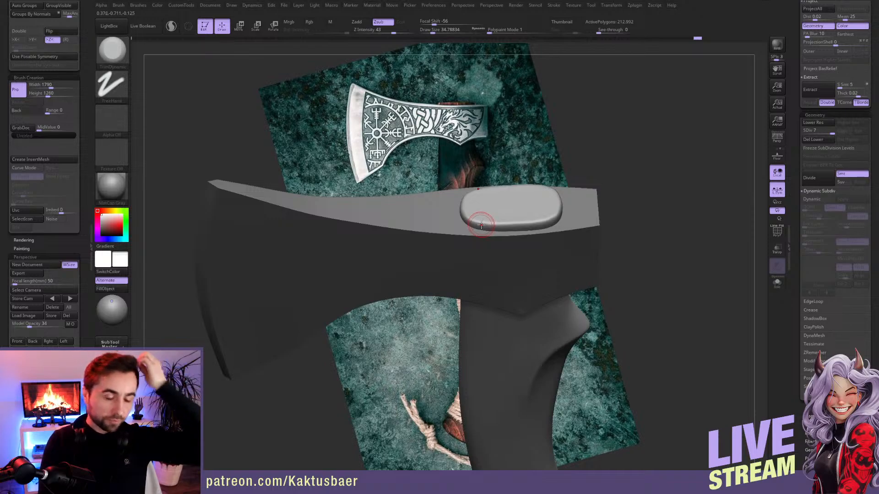
pyautogui.moveTo(466, 199); pyautogui.dragTo(502, 171, button='right')
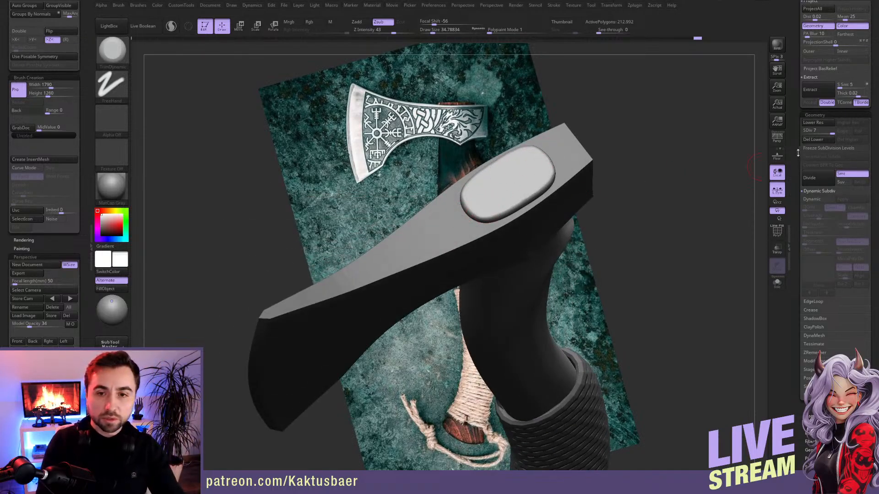
# - Append a Cube3D subtool, make it the active subtool and initialize it as a low-poly QCube
pyautogui.moveTo(798, 153); pyautogui.dragTo(788, 253)
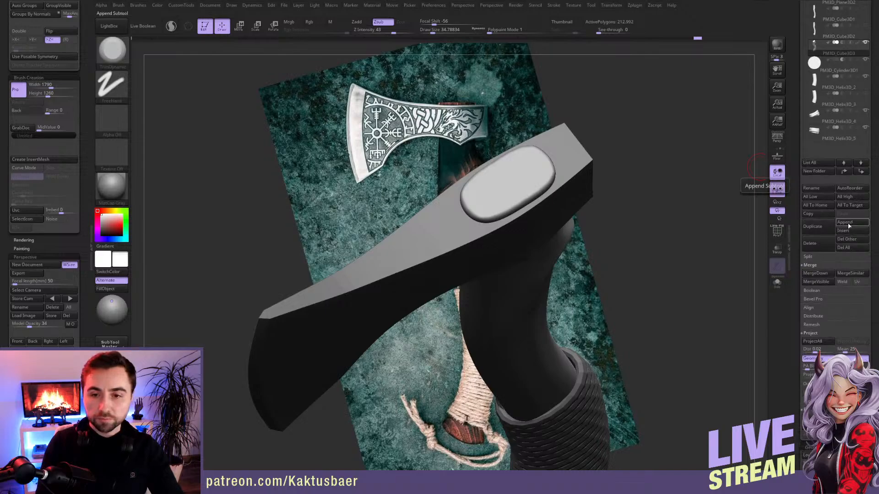
pyautogui.click(850, 223)
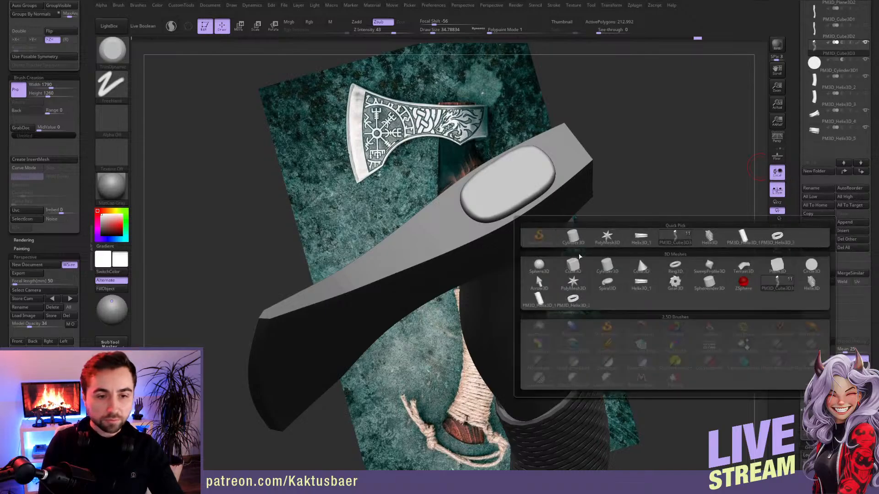
pyautogui.click(579, 268)
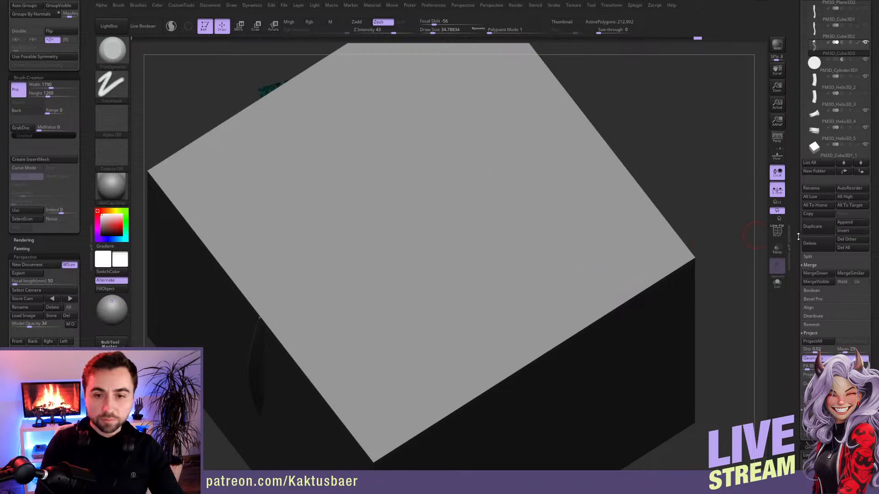
pyautogui.moveTo(799, 236); pyautogui.dragTo(796, 117)
pyautogui.click(808, 232)
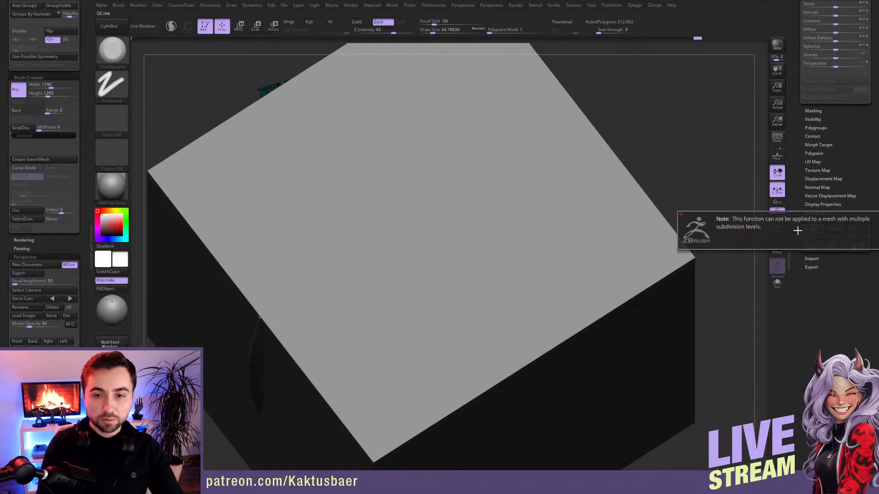
pyautogui.keyDown('alt'); pyautogui.click(616, 257); pyautogui.keyUp('alt')
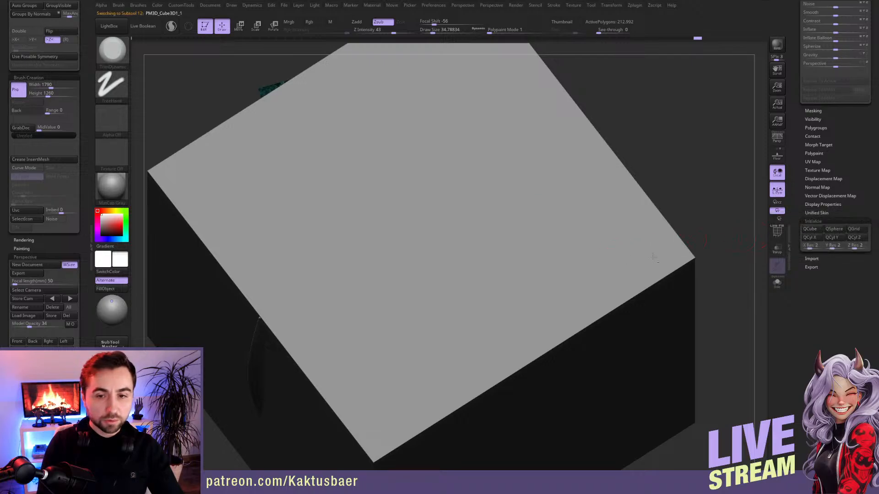
pyautogui.click(812, 233)
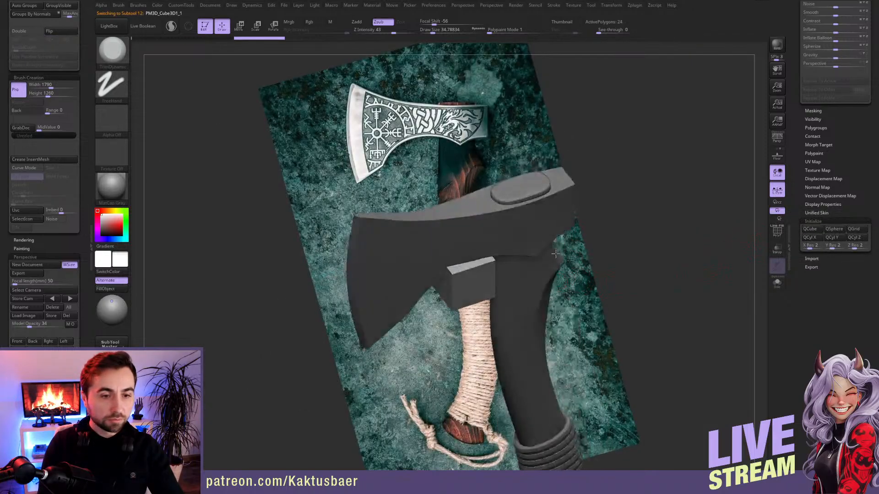
# - Move the new cube up to the top end of the handle
pyautogui.press('w')
pyautogui.moveTo(478, 248); pyautogui.dragTo(549, 159)
pyautogui.keyDown('shift'); pyautogui.moveTo(530, 188); pyautogui.dragTo(557, 196, button='right'); pyautogui.keyUp('shift')
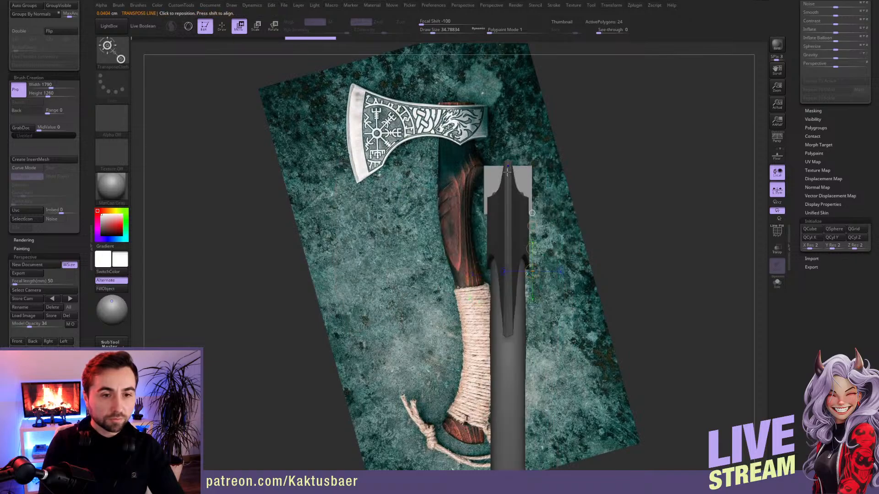
# - Switch the mirror symmetry to the Z axis and narrow the cube from both sides
pyautogui.moveTo(507, 171); pyautogui.dragTo(548, 174)
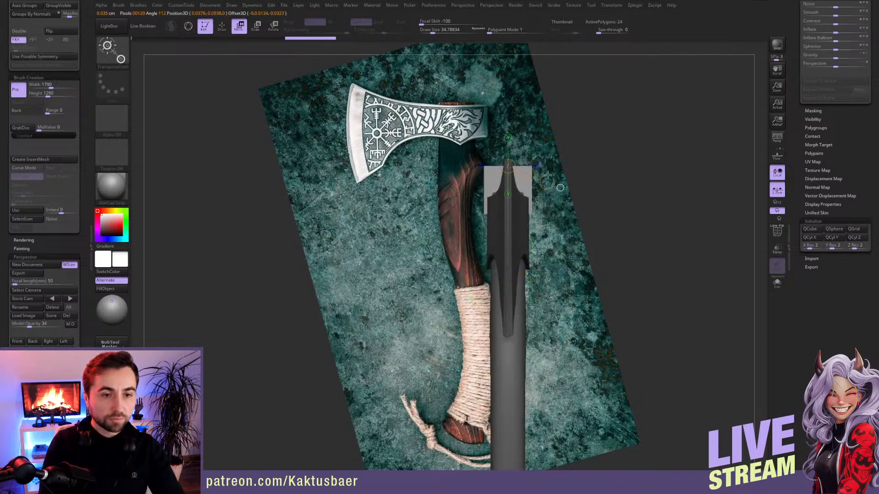
pyautogui.click(613, 6)
pyautogui.click(620, 216)
pyautogui.click(653, 217)
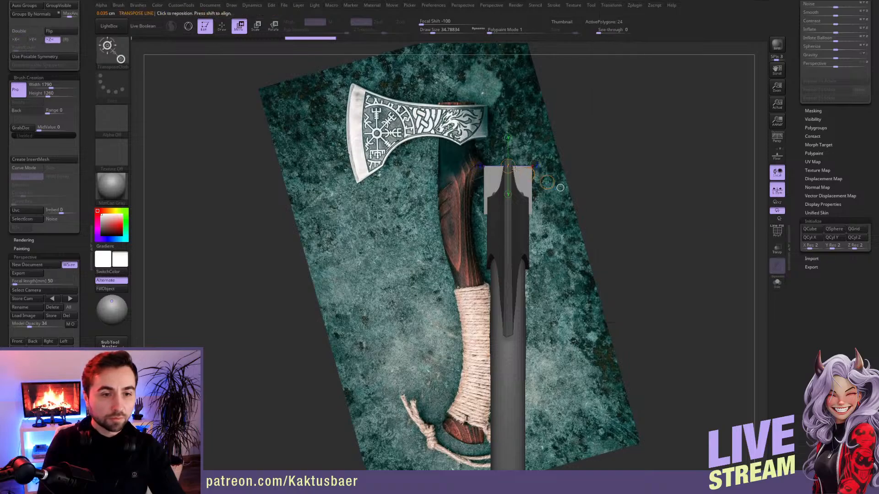
pyautogui.moveTo(518, 180)
pyautogui.mouseDown()
pyautogui.moveTo(542, 180)
pyautogui.moveTo(514, 180)
pyautogui.mouseUp()
pyautogui.press('q')
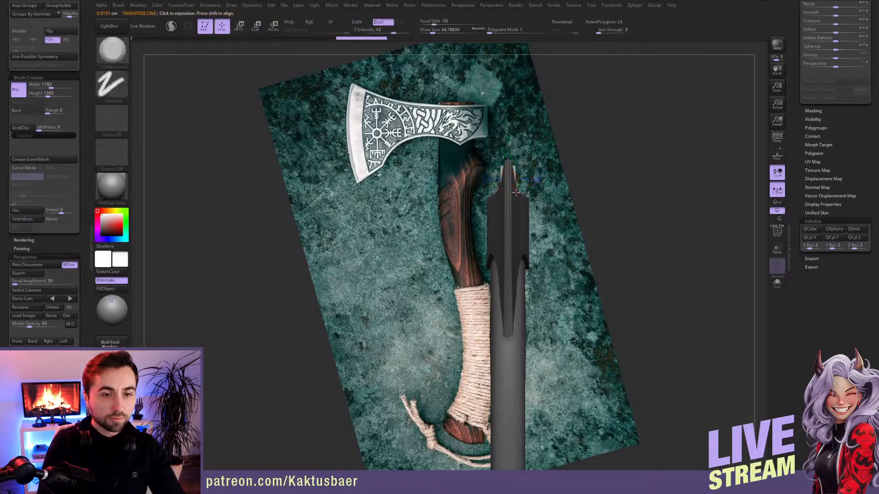
# - Size the block along the length of the handle's top end and lower it into the top face
pyautogui.moveTo(516, 192)
pyautogui.mouseDown(button='right')
pyautogui.moveTo(462, 194)
pyautogui.moveTo(508, 206)
pyautogui.moveTo(506, 214)
pyautogui.mouseUp(button='right')
pyautogui.press('w')
pyautogui.keyDown('shift'); pyautogui.moveTo(494, 207); pyautogui.dragTo(543, 206); pyautogui.keyUp('shift')
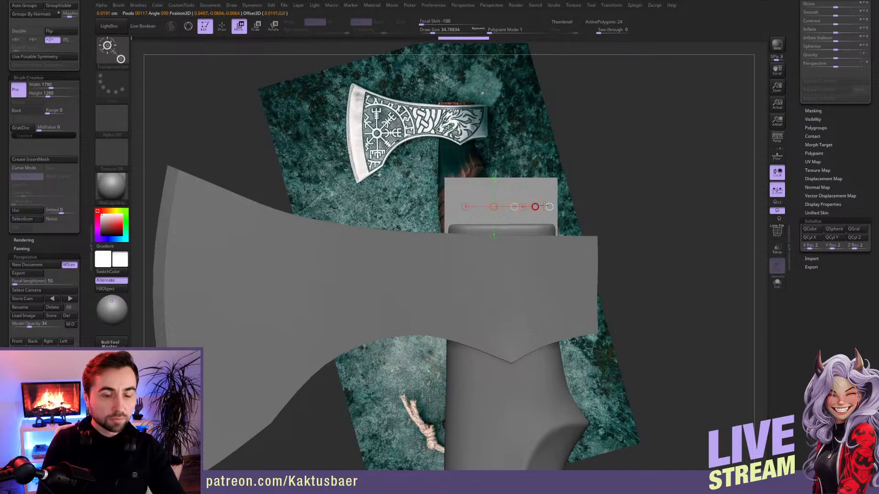
pyautogui.press('q')
pyautogui.moveTo(544, 206)
pyautogui.mouseDown(button='right')
pyautogui.moveTo(536, 240)
pyautogui.moveTo(512, 200)
pyautogui.mouseUp(button='right')
pyautogui.press('w')
pyautogui.moveTo(504, 238)
pyautogui.keyDown('shift'); pyautogui.mouseDown()
pyautogui.moveTo(504, 198)
pyautogui.moveTo(503, 223)
pyautogui.mouseUp(); pyautogui.keyUp('shift')
pyautogui.press('q')
pyautogui.moveTo(484, 204); pyautogui.dragTo(504, 255, button='right')
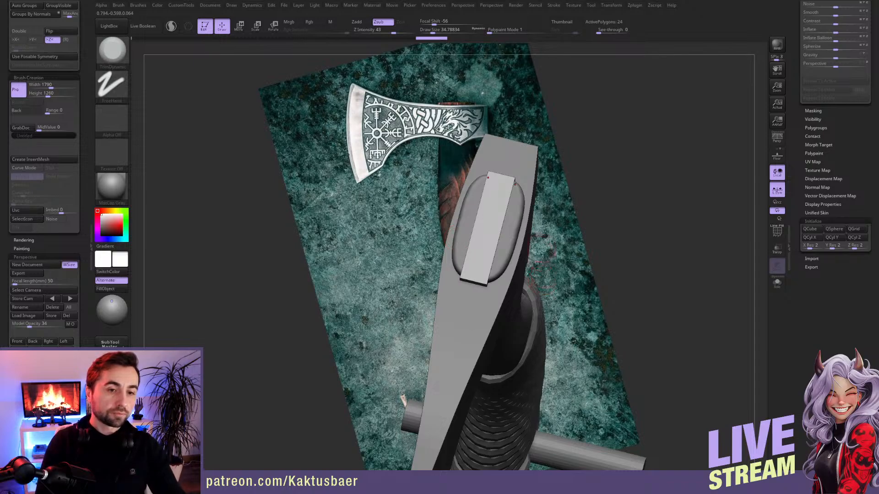
pyautogui.moveTo(491, 223)
pyautogui.mouseDown(button='right')
pyautogui.moveTo(487, 248)
pyautogui.moveTo(479, 223)
pyautogui.mouseUp(button='right')
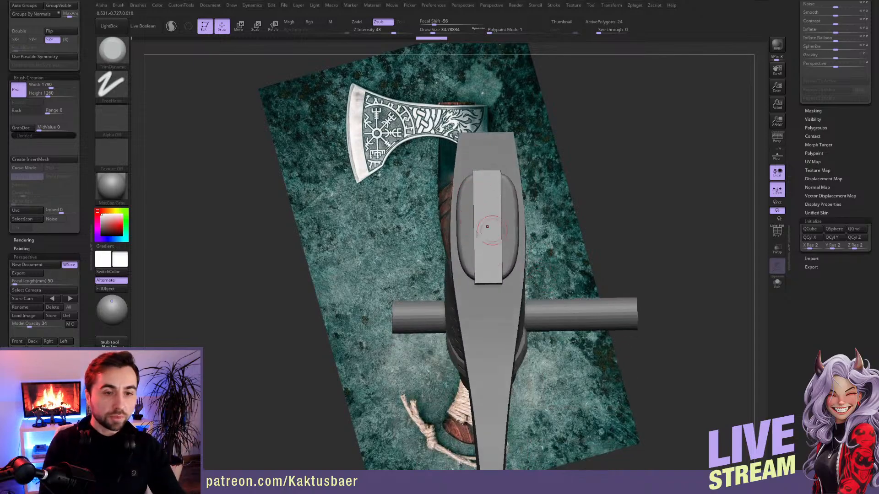
# - Fine-tune the block's fit along the handle's top face, leaving only a shallow strip above it
pyautogui.moveTo(486, 221); pyautogui.dragTo(492, 261, button='right')
pyautogui.press('w')
pyautogui.moveTo(501, 248); pyautogui.dragTo(562, 242)
pyautogui.press('q')
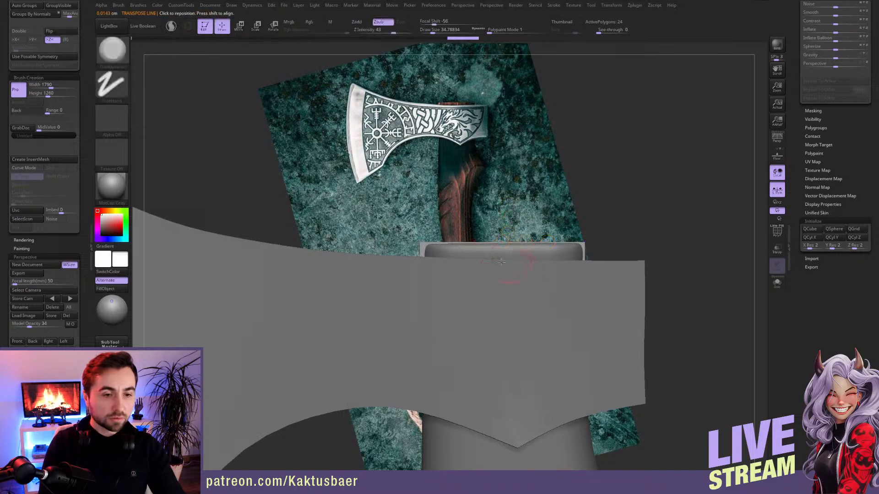
# - Narrow the block symmetrically to a slim wedge strip along the handle end's centre line
pyautogui.moveTo(541, 251); pyautogui.dragTo(522, 308, button='right')
pyautogui.moveTo(471, 281); pyautogui.dragTo(486, 388, button='right')
pyautogui.press('w')
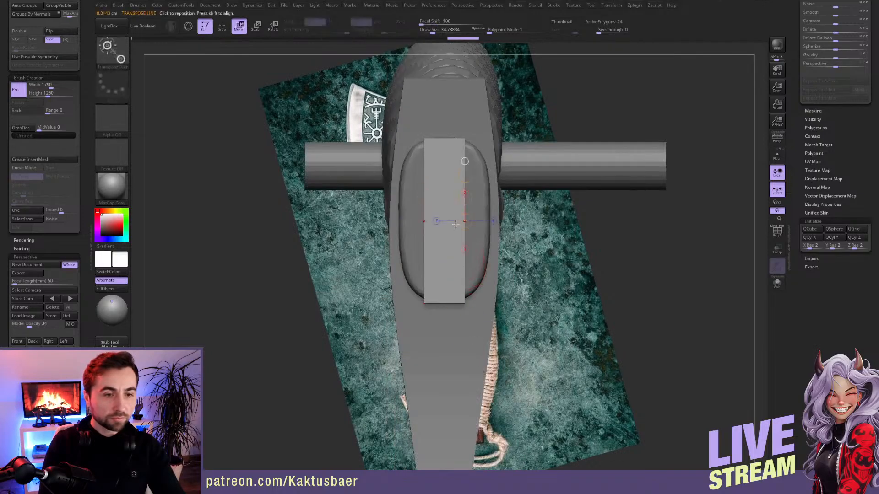
pyautogui.moveTo(444, 189); pyautogui.dragTo(466, 192)
pyautogui.press('q')
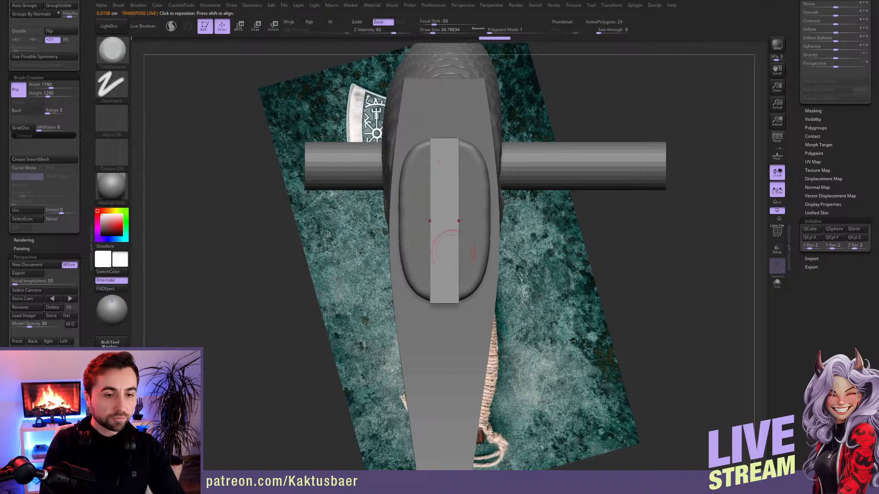
pyautogui.moveTo(446, 275)
pyautogui.mouseDown(button='right')
pyautogui.moveTo(467, 251)
pyautogui.moveTo(449, 281)
pyautogui.moveTo(387, 286)
pyautogui.mouseUp(button='right')
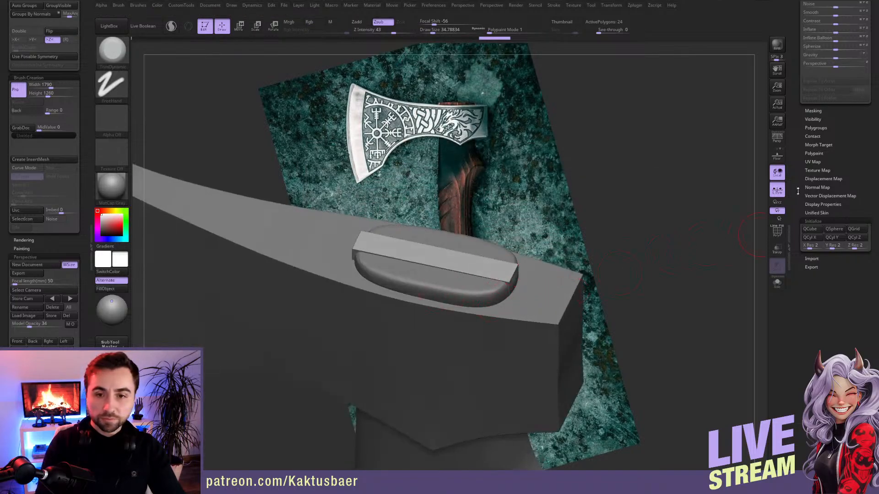
# - Try subdividing the wedge strip with smoothing enabled, and undo the subdivision
pyautogui.moveTo(798, 191); pyautogui.dragTo(792, 286)
pyautogui.hotkey('ctrl', 'd')
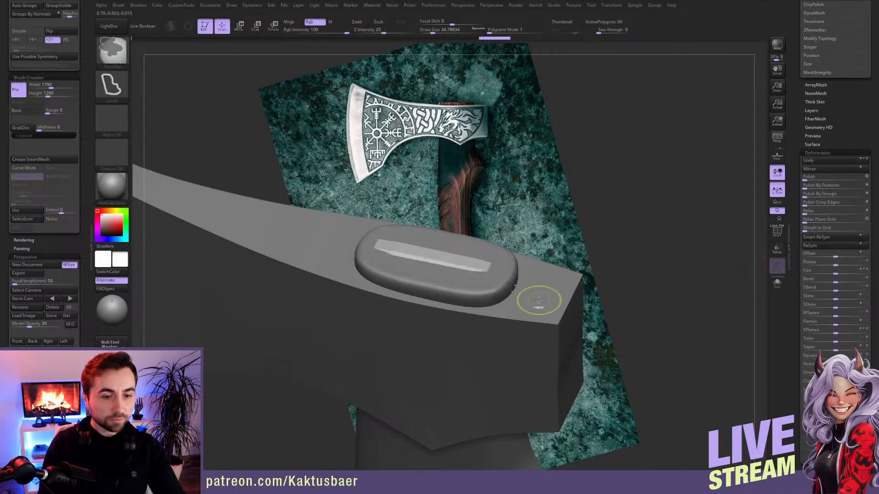
pyautogui.hotkey('ctrl', 'z')
pyautogui.hotkey('ctrl', 'z')
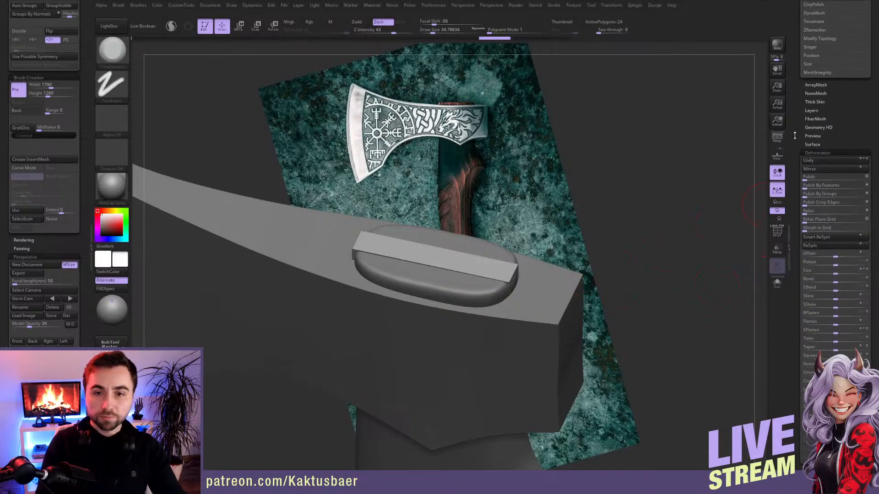
# - Turn off subdivision smoothing and divide the wedge strip three times to subdivision level 4
pyautogui.moveTo(794, 136); pyautogui.dragTo(791, 476)
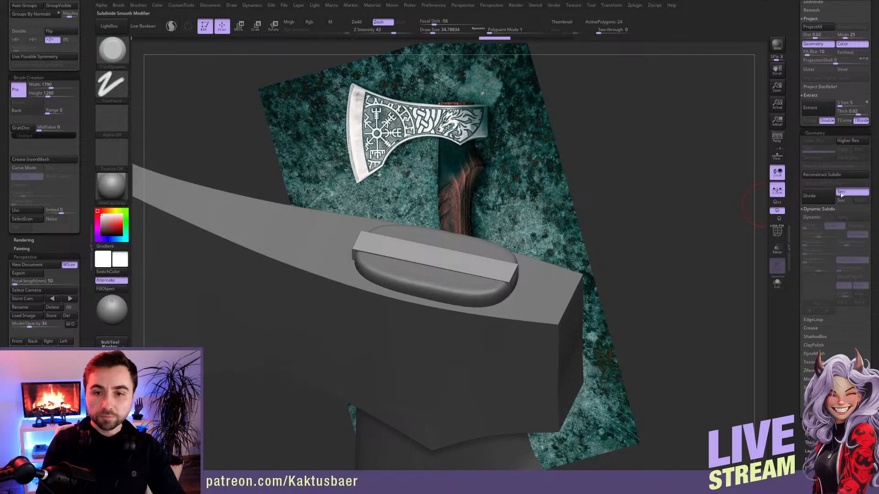
pyautogui.click(841, 194)
pyautogui.click(825, 197)
pyautogui.click(825, 198)
pyautogui.click(825, 198)
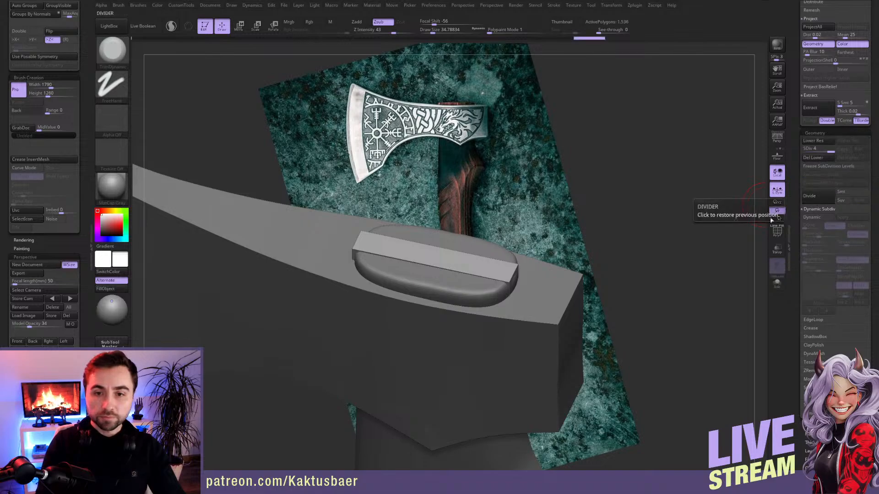
# - Enlarge the brush to a draw size of about 90, try a TrimDynamic stroke on the strip, and undo the stroke
pyautogui.press('s')
pyautogui.moveTo(496, 274)
pyautogui.mouseDown()
pyautogui.moveTo(435, 269)
pyautogui.moveTo(451, 274)
pyautogui.mouseUp()
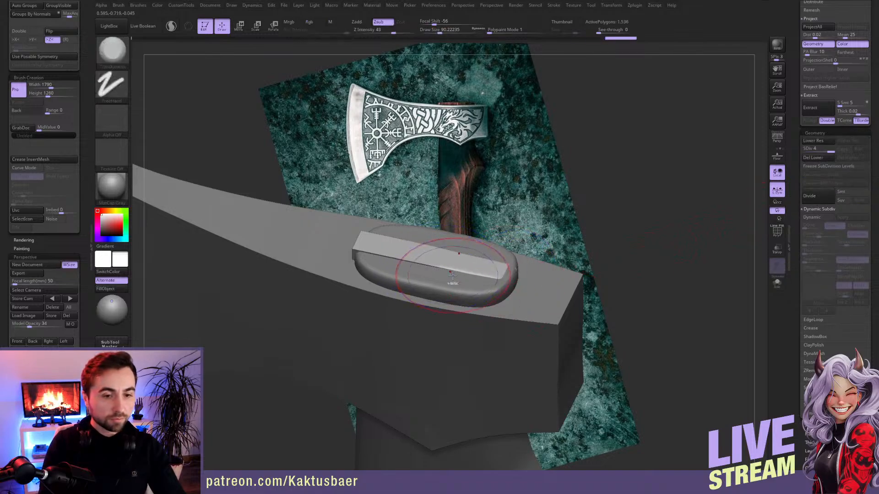
pyautogui.hotkey('ctrl', 'z')
# - Divide the wedge strip once more to subdivision level 5 and smooth its long edges and ends
pyautogui.click(815, 197)
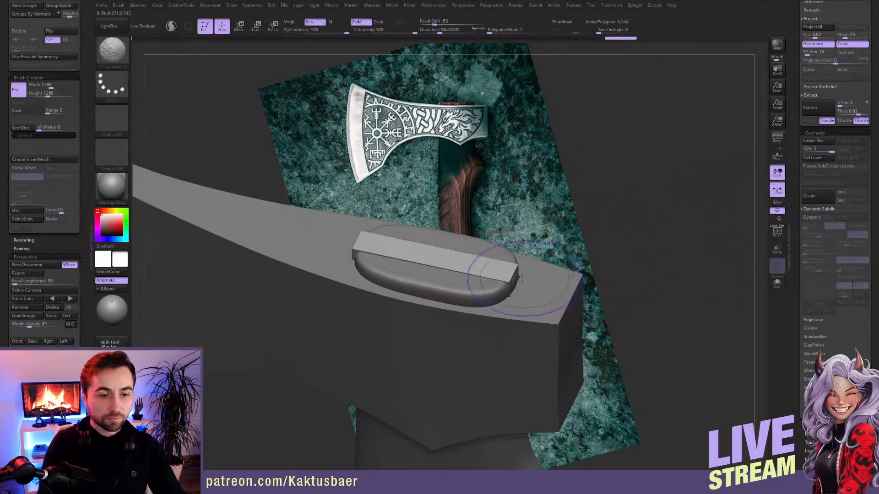
pyautogui.keyDown('shift'); pyautogui.moveTo(521, 277); pyautogui.dragTo(373, 252); pyautogui.keyUp('shift')
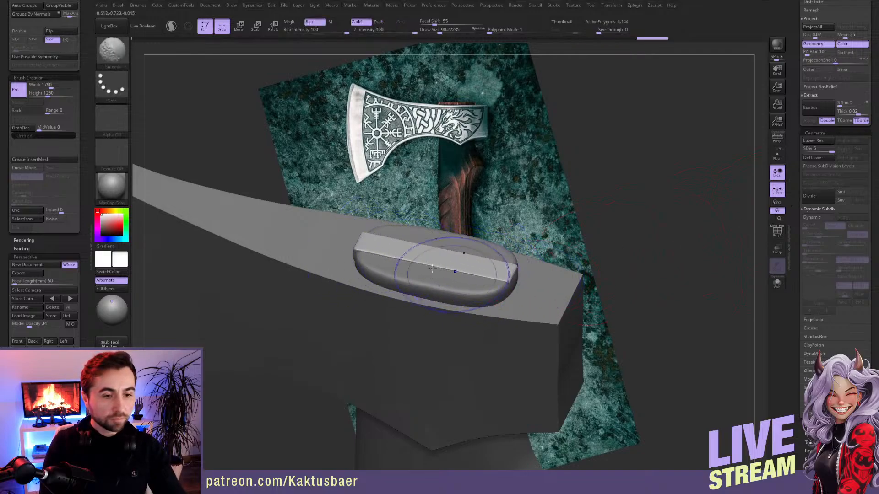
pyautogui.keyDown('shift'); pyautogui.moveTo(433, 268); pyautogui.dragTo(388, 262); pyautogui.keyUp('shift')
pyautogui.moveTo(376, 261); pyautogui.dragTo(355, 273, button='right')
pyautogui.keyDown('shift'); pyautogui.moveTo(356, 273); pyautogui.dragTo(371, 269); pyautogui.keyUp('shift')
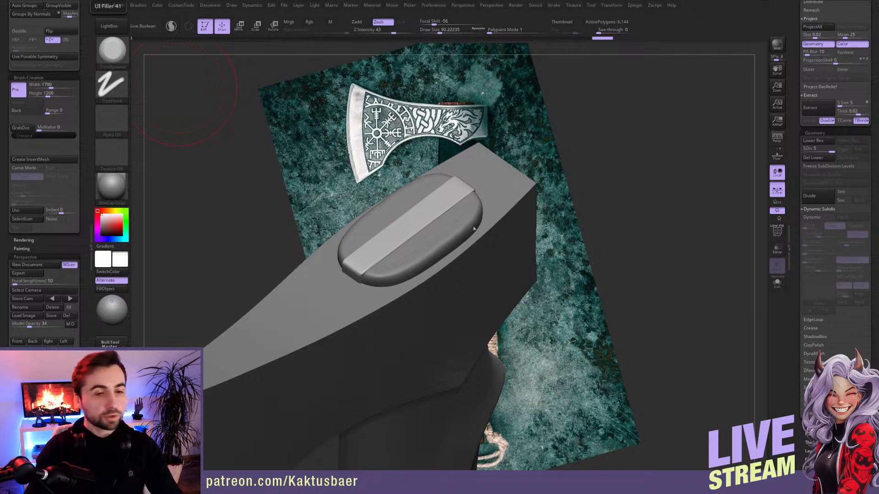
# - Append a Cylinder3D primitive as a new subtool and make it the active subtool
pyautogui.moveTo(474, 228); pyautogui.dragTo(515, 240, button='right')
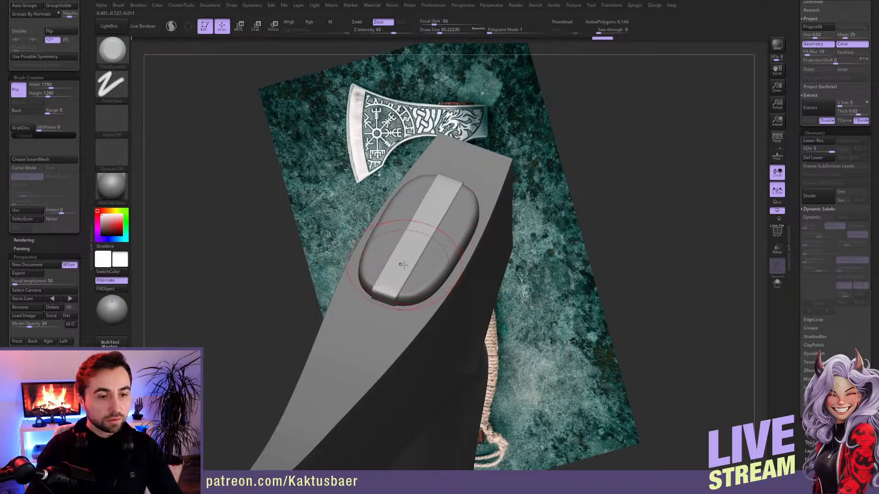
pyautogui.scroll(10, 801, 183)
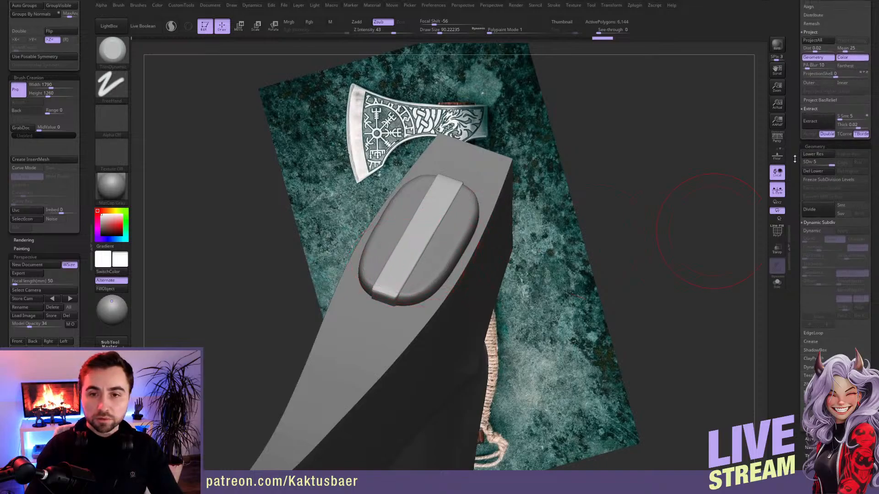
pyautogui.scroll(2, 791, 238)
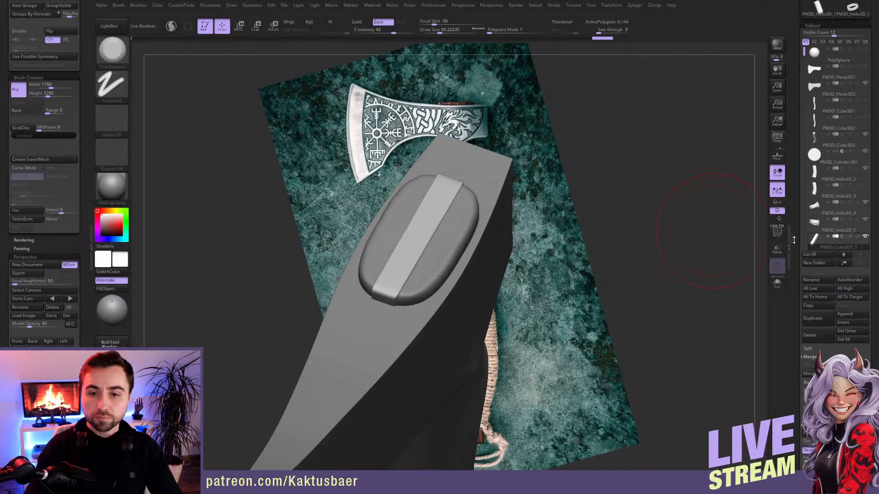
pyautogui.moveTo(798, 274)
pyautogui.mouseDown()
pyautogui.moveTo(798, 186)
pyautogui.moveTo(797, 330)
pyautogui.moveTo(797, 263)
pyautogui.mouseUp()
pyautogui.click(855, 304)
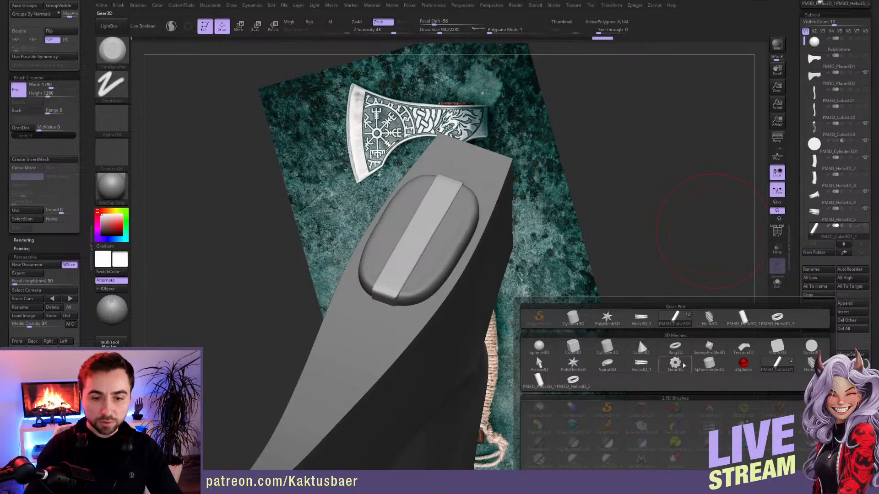
pyautogui.moveTo(684, 365)
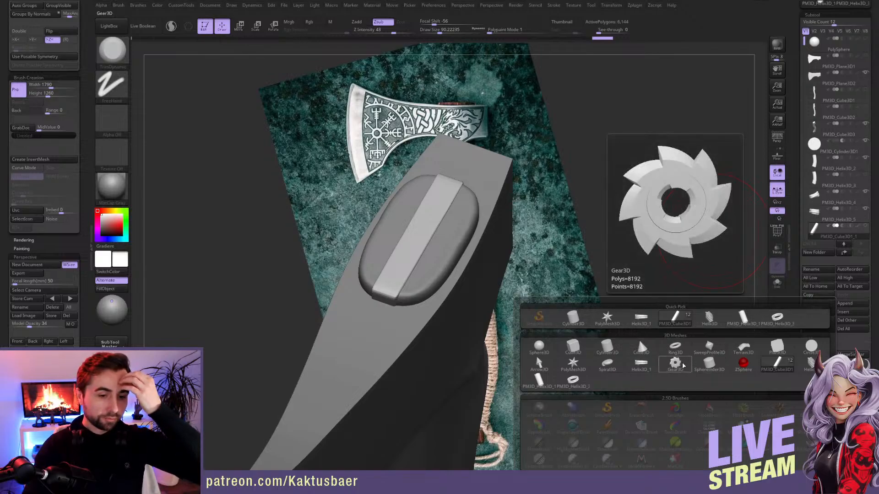
pyautogui.moveTo(572, 321)
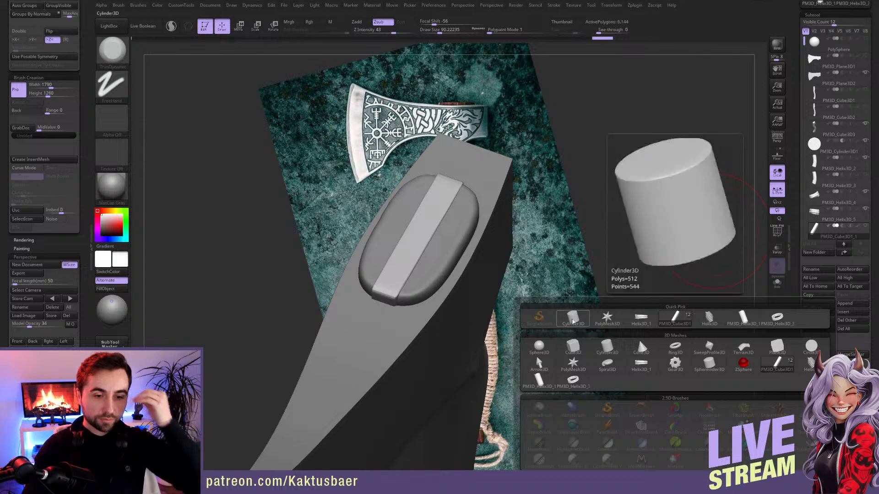
pyautogui.click(573, 322)
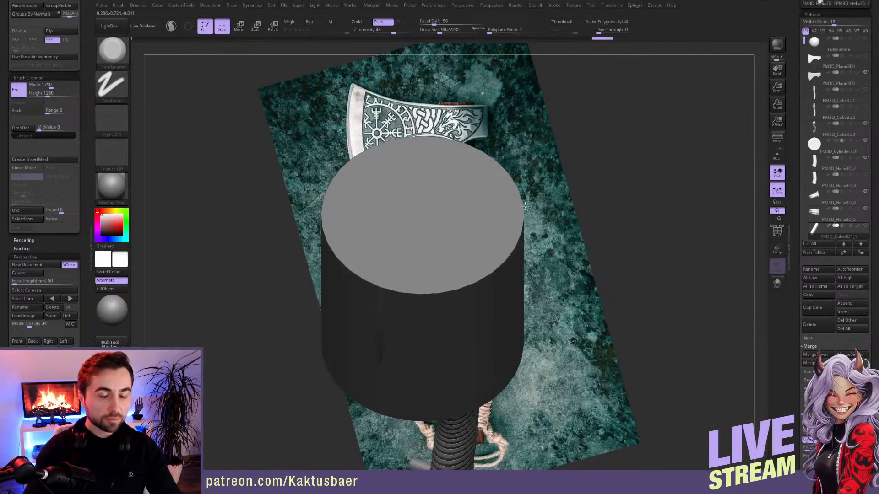
pyautogui.keyDown('alt'); pyautogui.click(471, 263); pyautogui.keyUp('alt')
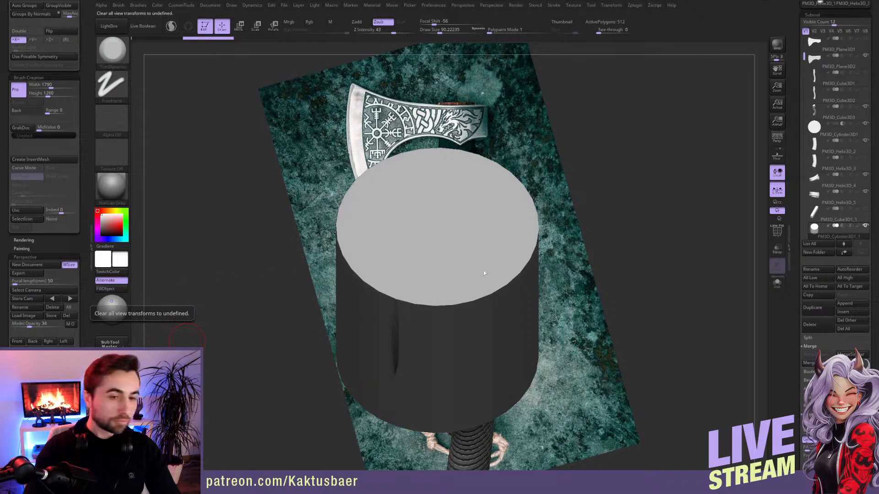
# - Enable Z symmetry for the new cylinder and shrink it strongly with the Size deformation
pyautogui.moveTo(485, 274); pyautogui.dragTo(488, 260, button='right')
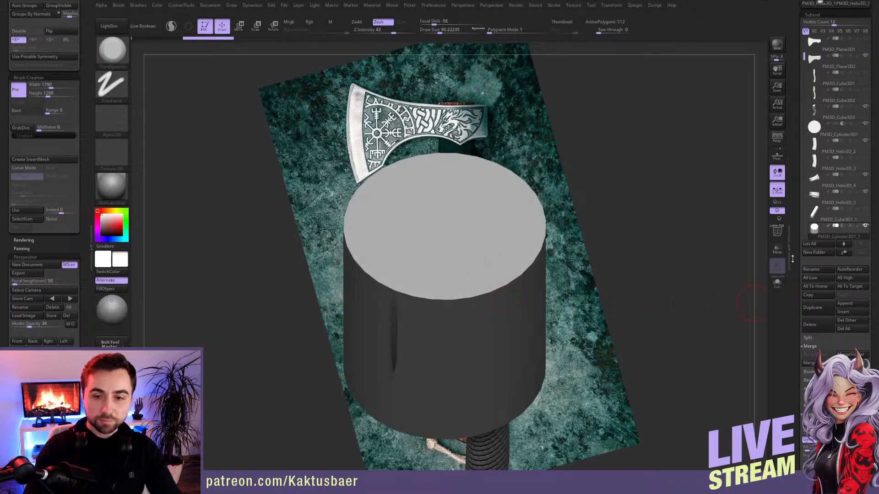
pyautogui.moveTo(792, 259); pyautogui.dragTo(795, 168)
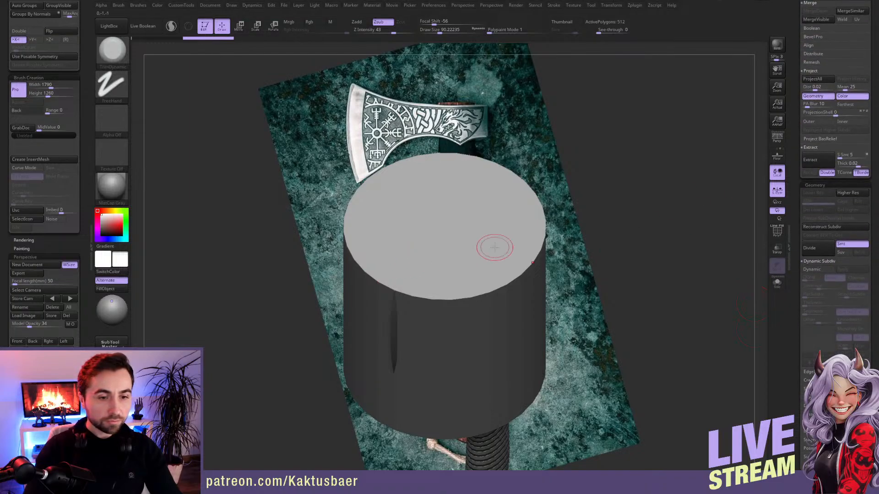
pyautogui.click(611, 5)
pyautogui.click(655, 216)
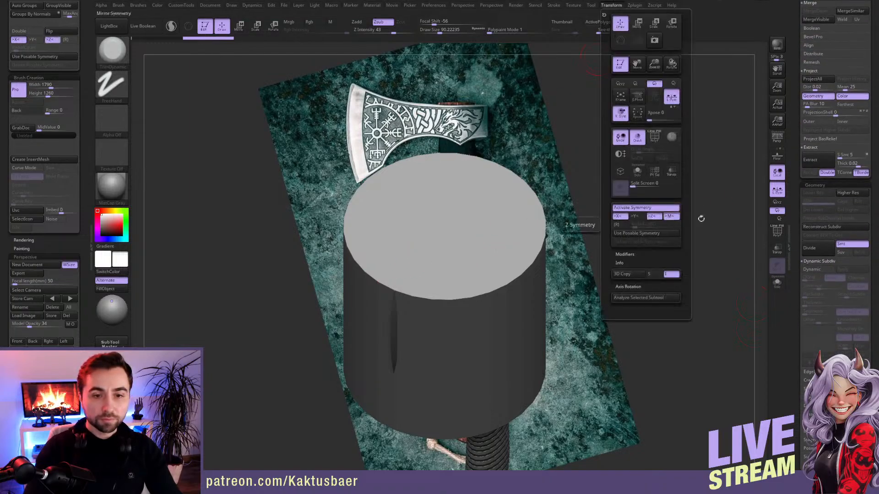
pyautogui.scroll(-10, 820, 183)
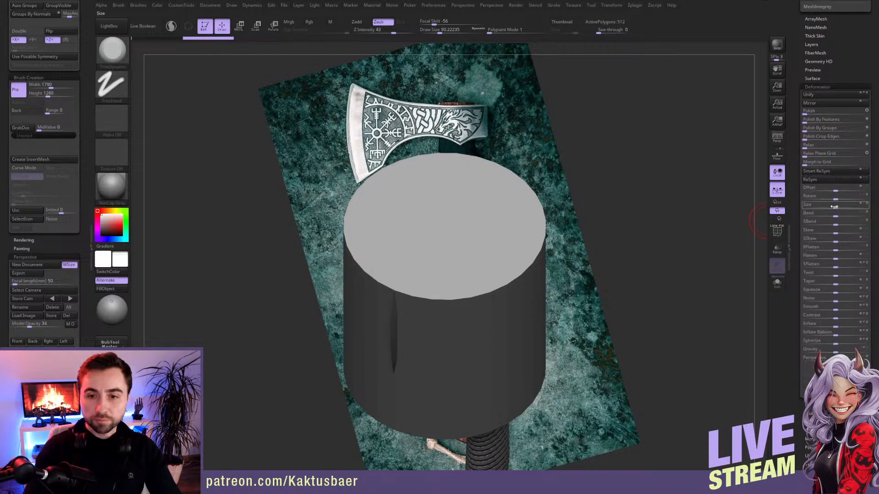
pyautogui.moveTo(834, 207); pyautogui.dragTo(804, 206)
pyautogui.click(866, 205)
pyautogui.hotkey('ctrl', 'z')
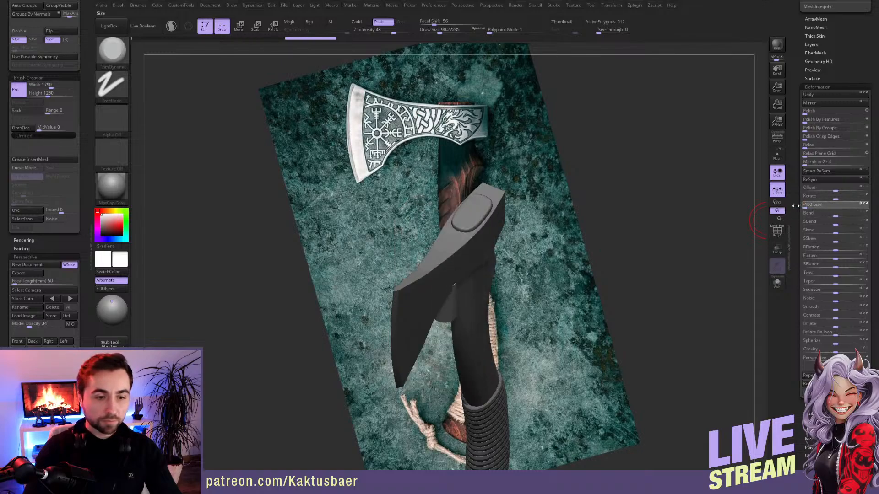
# - Turn off X symmetry and move the small cylinder up onto the top end of the axe handle
pyautogui.press('w')
pyautogui.press('x')
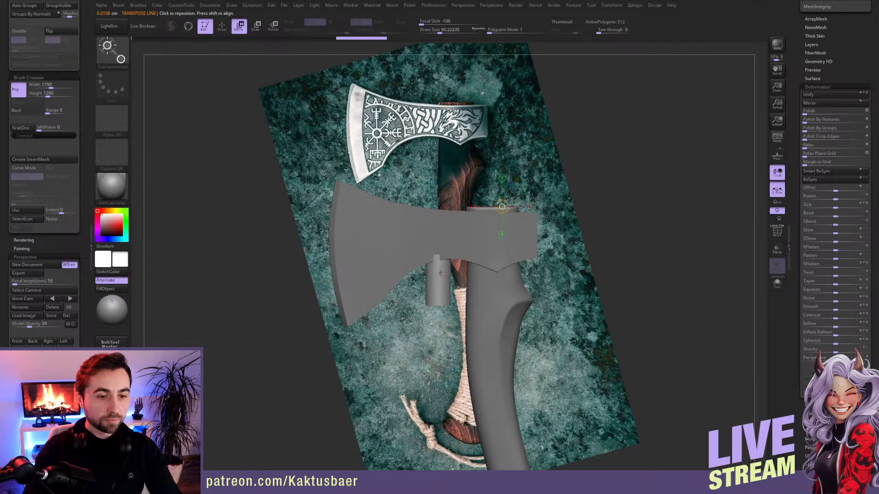
pyautogui.moveTo(441, 273)
pyautogui.keyDown('shift'); pyautogui.mouseDown()
pyautogui.moveTo(440, 242)
pyautogui.moveTo(445, 253)
pyautogui.moveTo(495, 197)
pyautogui.mouseUp(); pyautogui.keyUp('shift')
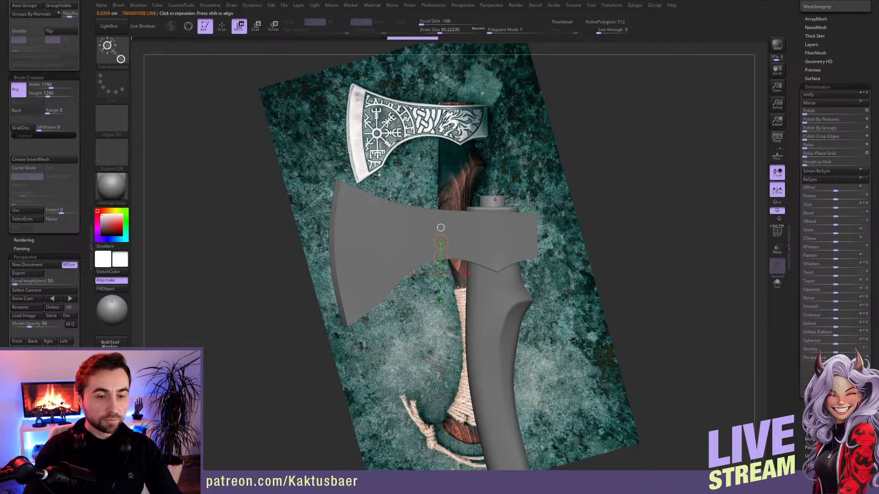
pyautogui.keyDown('ctrl'); pyautogui.moveTo(493, 207); pyautogui.dragTo(495, 264, button='right'); pyautogui.keyUp('ctrl')
pyautogui.moveTo(500, 196)
pyautogui.keyDown('alt'); pyautogui.mouseDown(button='right')
pyautogui.moveTo(488, 279)
pyautogui.moveTo(496, 318)
pyautogui.moveTo(510, 321)
pyautogui.mouseUp(button='right'); pyautogui.keyUp('alt')
# - Shrink the cylinder further with the Size deformation and raise it until it protrudes from the handle's top face
pyautogui.press('x')
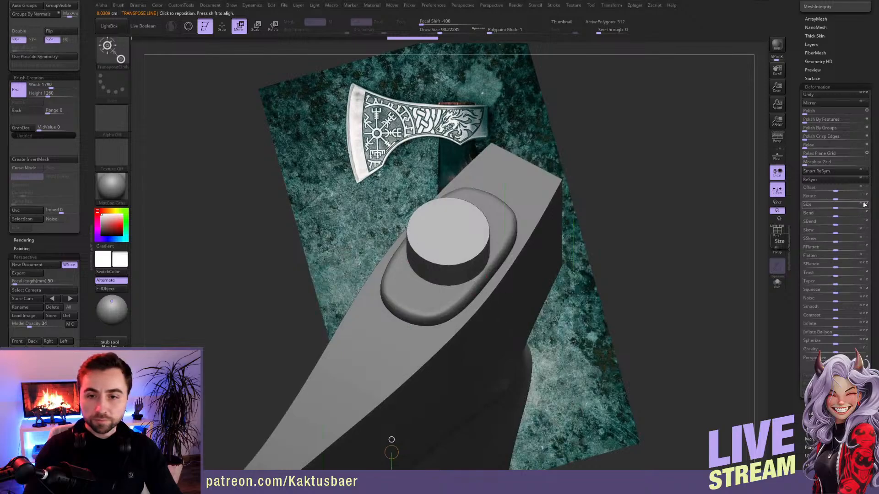
pyautogui.moveTo(837, 208); pyautogui.dragTo(811, 207)
pyautogui.keyDown('shift'); pyautogui.moveTo(476, 345); pyautogui.dragTo(452, 331, button='right'); pyautogui.keyUp('shift')
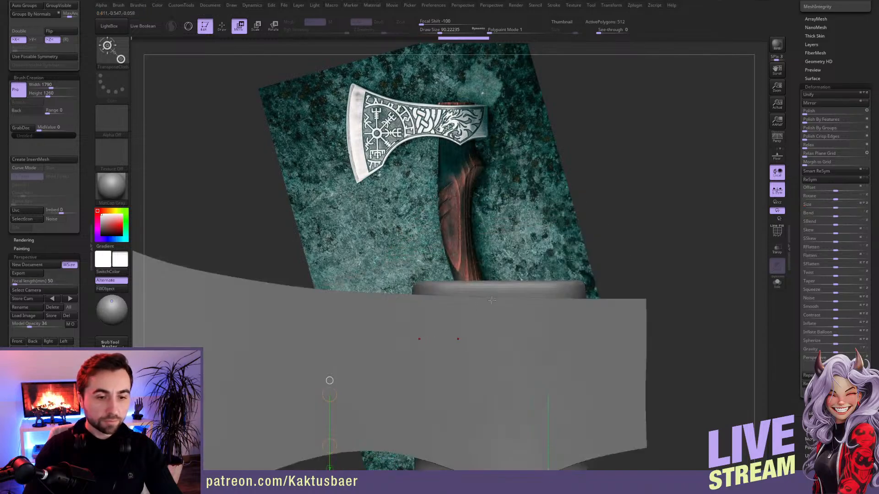
pyautogui.press('x')
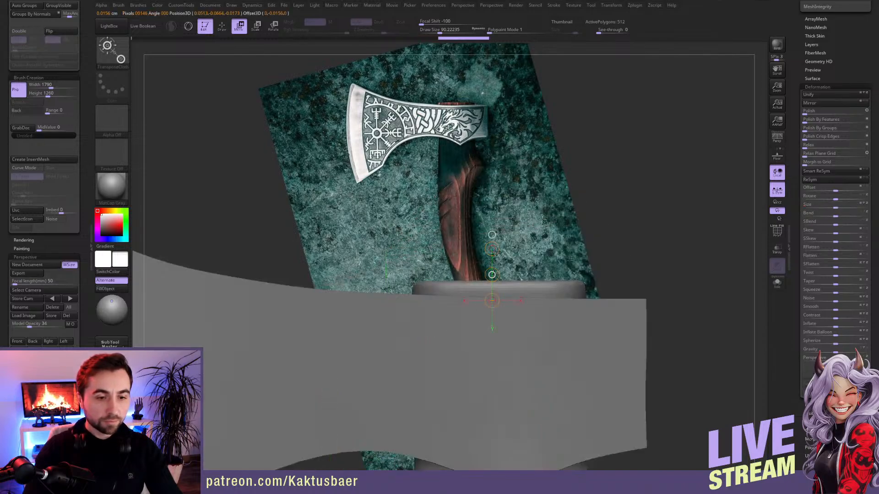
pyautogui.keyDown('shift'); pyautogui.moveTo(543, 219); pyautogui.dragTo(556, 203); pyautogui.keyUp('shift')
pyautogui.press('q')
pyautogui.moveTo(533, 279)
pyautogui.mouseDown(button='right')
pyautogui.moveTo(521, 331)
pyautogui.moveTo(509, 335)
pyautogui.moveTo(502, 277)
pyautogui.moveTo(481, 273)
pyautogui.mouseUp(button='right')
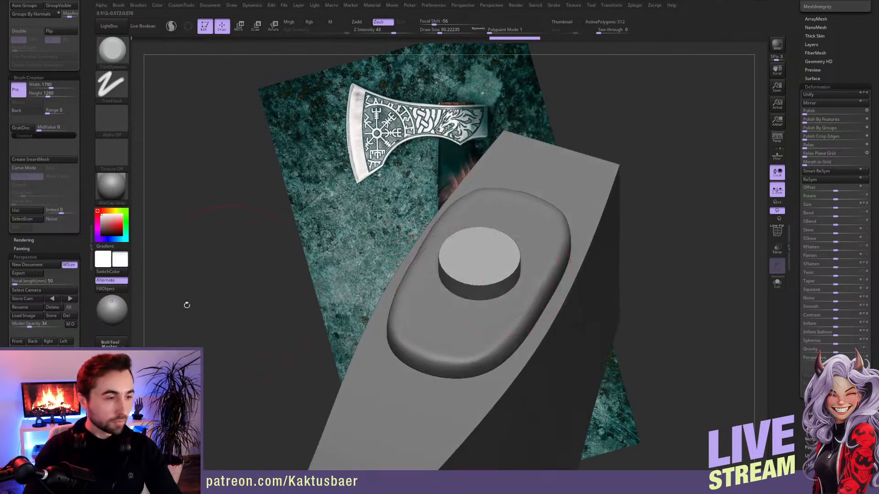
# - Show the polygon wireframe, switch to the ZModeler brush, and isolate the cylinder
pyautogui.scroll(3, 50, 230)
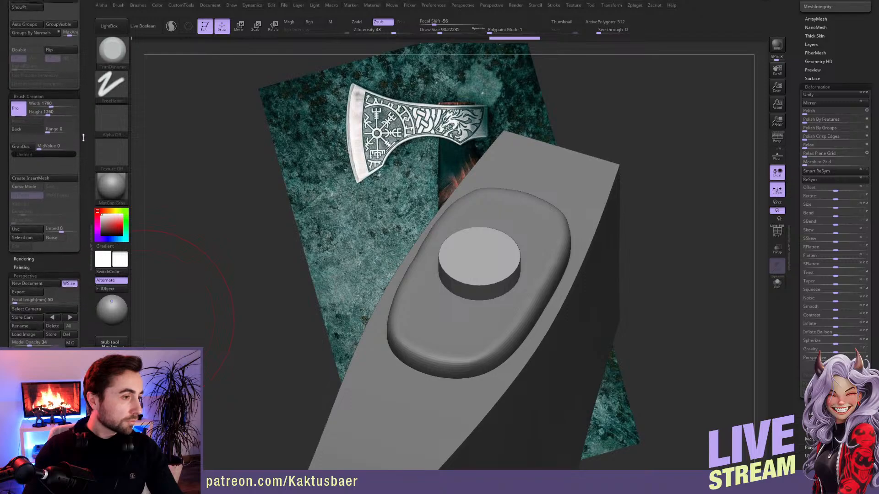
pyautogui.moveTo(80, 95); pyautogui.dragTo(85, 151)
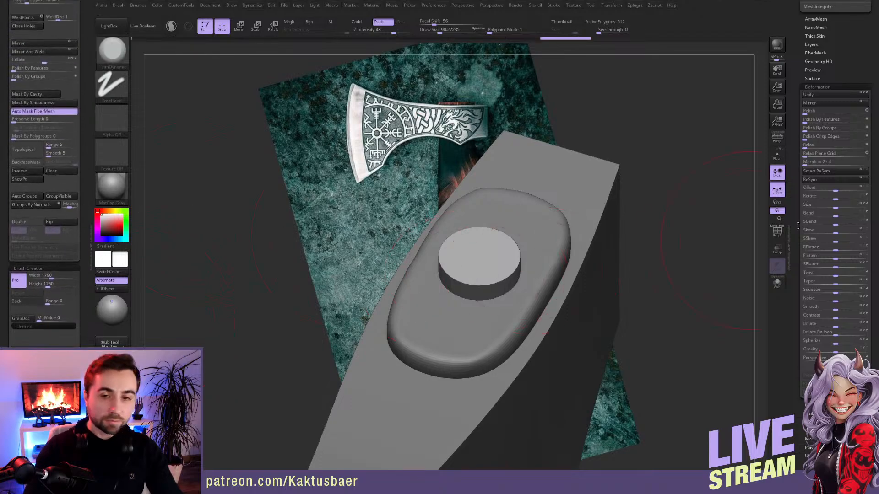
pyautogui.click(777, 233)
pyautogui.keyDown('ctrl'); pyautogui.moveTo(473, 269); pyautogui.dragTo(493, 259, button='right'); pyautogui.keyUp('ctrl')
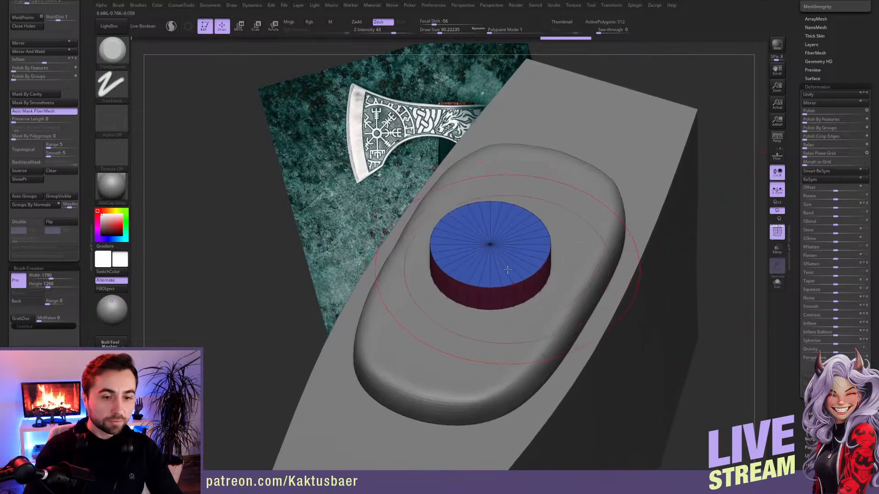
pyautogui.press('b')
pyautogui.click(524, 450)
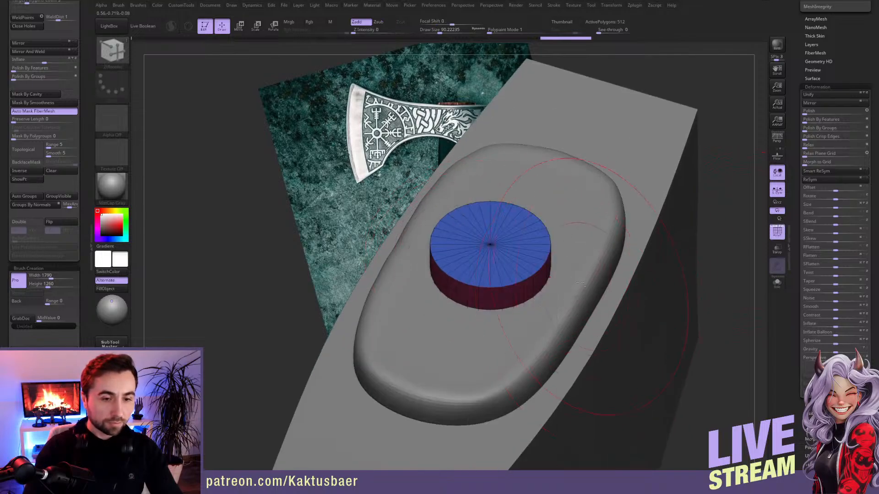
pyautogui.click(572, 271)
pyautogui.keyDown('ctrl'); pyautogui.moveTo(486, 263); pyautogui.dragTo(490, 295, button='right'); pyautogui.keyUp('ctrl')
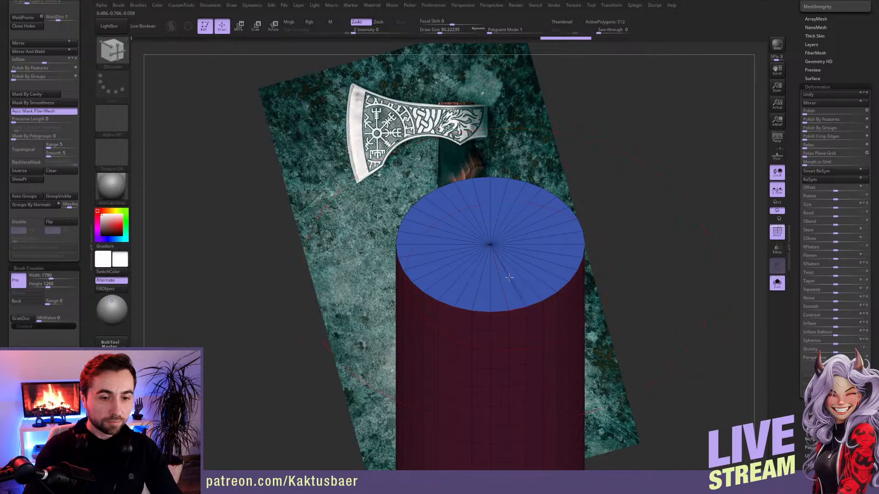
# - Set the ZModeler edge action to Insert and add one concentric edge loop to each end cap of the cylinder
pyautogui.press('space')
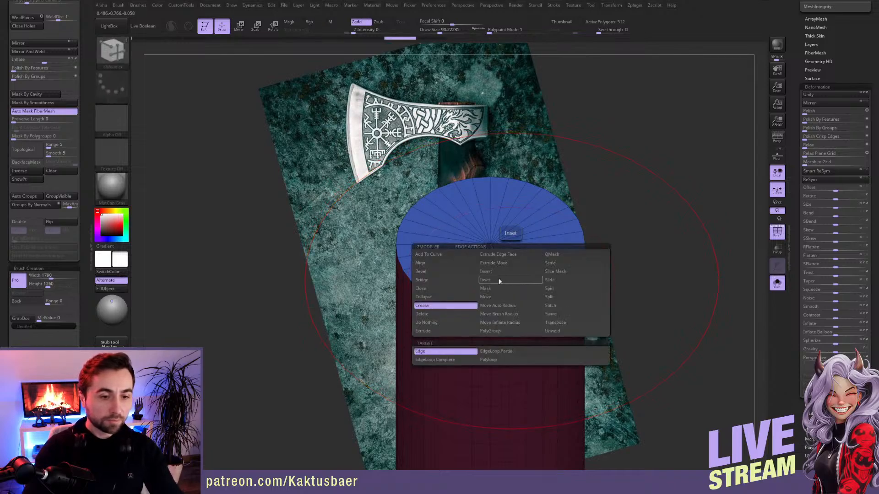
pyautogui.click(498, 272)
pyautogui.click(510, 293)
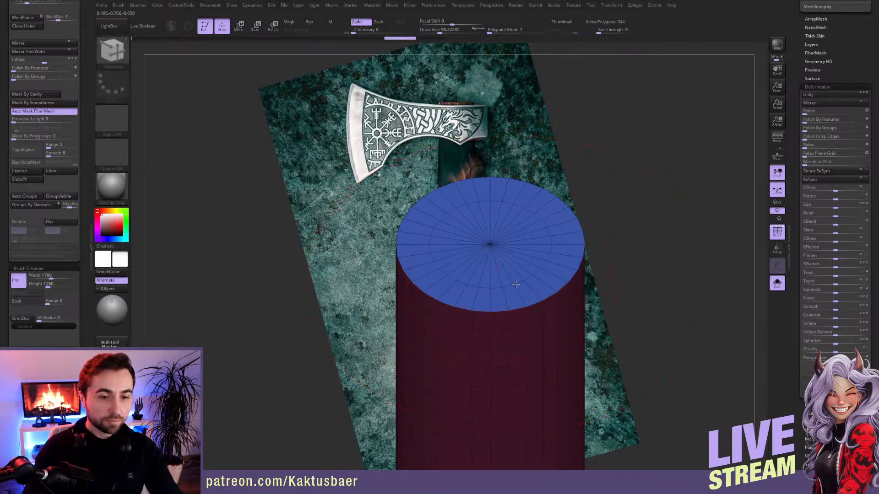
pyautogui.moveTo(516, 284); pyautogui.dragTo(477, 375, button='right')
pyautogui.click(483, 356)
pyautogui.keyDown('ctrl'); pyautogui.moveTo(473, 252); pyautogui.dragTo(460, 239, button='right'); pyautogui.keyUp('ctrl')
# - Mark the inner polygons of the cylinder's top cap and change the ZModeler polygon action to QMesh
pyautogui.moveTo(465, 238)
pyautogui.mouseDown()
pyautogui.moveTo(501, 218)
pyautogui.moveTo(492, 192)
pyautogui.moveTo(446, 190)
pyautogui.moveTo(429, 230)
pyautogui.moveTo(458, 236)
pyautogui.moveTo(420, 210)
pyautogui.mouseUp()
pyautogui.press('space')
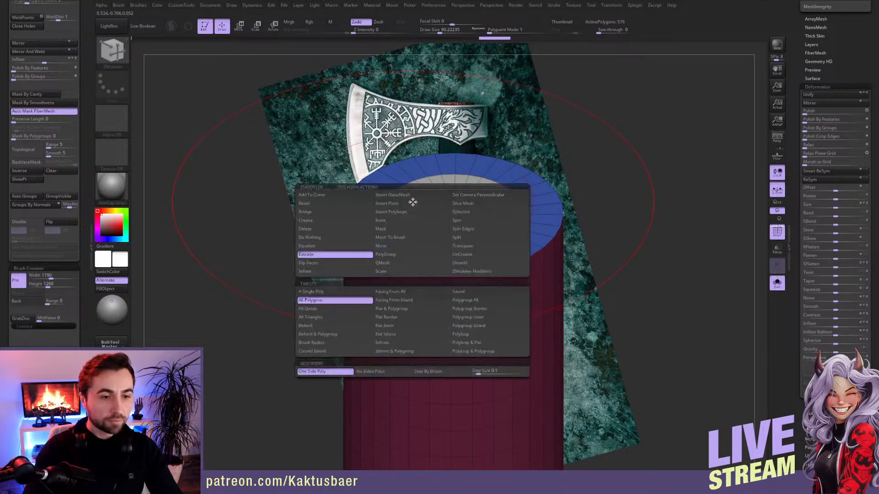
pyautogui.click(385, 263)
pyautogui.keyDown('ctrl'); pyautogui.moveTo(423, 212); pyautogui.dragTo(422, 169, button='right'); pyautogui.keyUp('ctrl')
pyautogui.press('space')
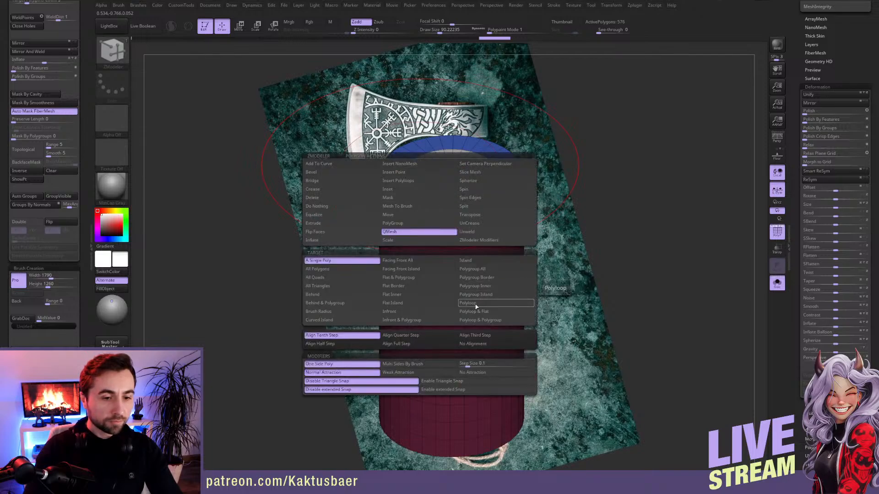
pyautogui.click(510, 300)
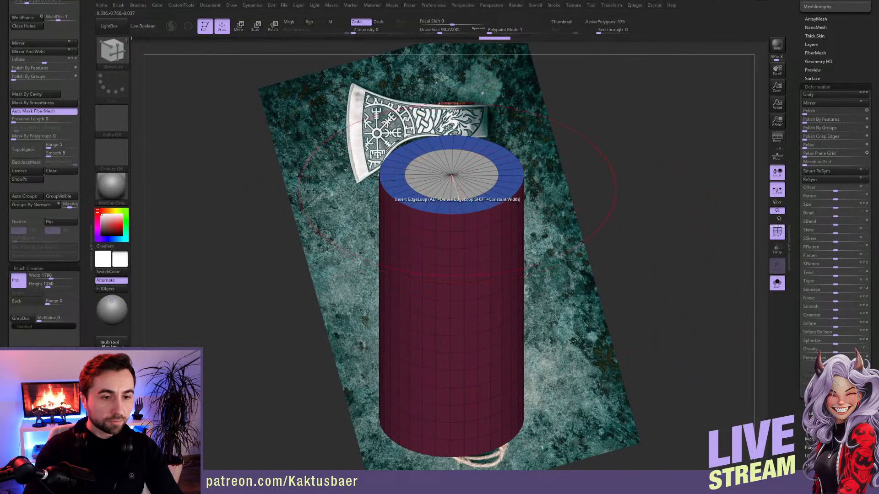
# - Hide both end caps of the cylinder and delete the hidden geometry, leaving only the side wall
pyautogui.keyDown('alt'); pyautogui.click(455, 242); pyautogui.keyUp('alt')
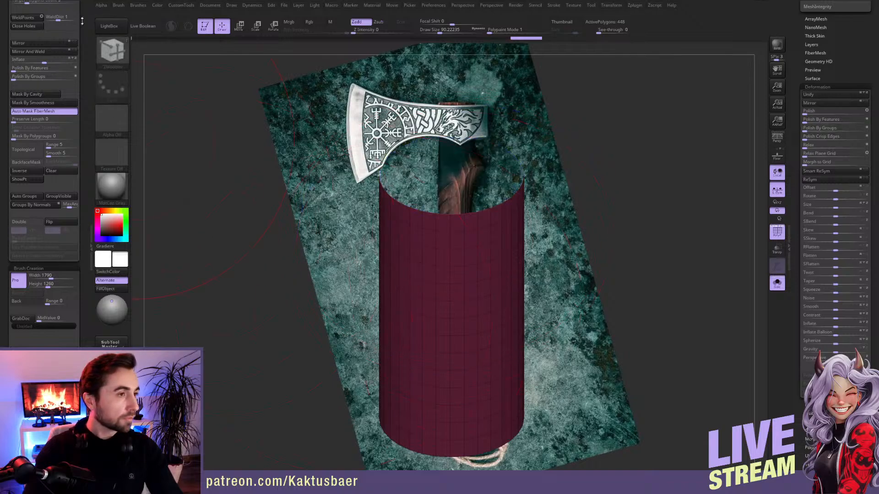
pyautogui.moveTo(80, 21); pyautogui.dragTo(86, 160)
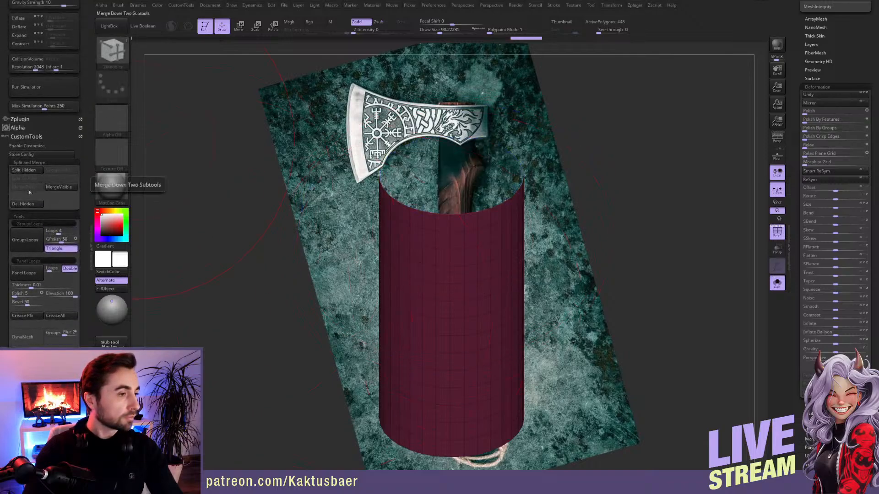
pyautogui.click(23, 204)
# - Extrude all polygons of the side wall inward into a thick-walled ring and show the other axe parts again
pyautogui.press('space')
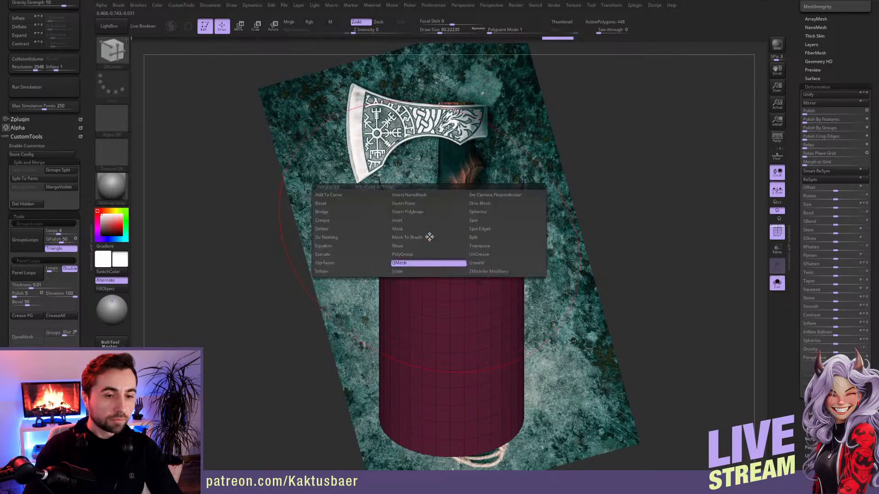
pyautogui.click(328, 257)
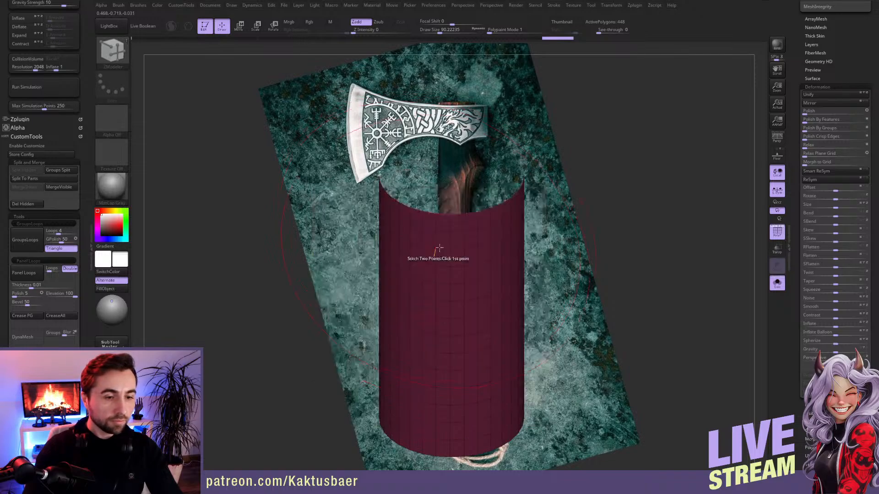
pyautogui.moveTo(425, 240); pyautogui.dragTo(439, 215)
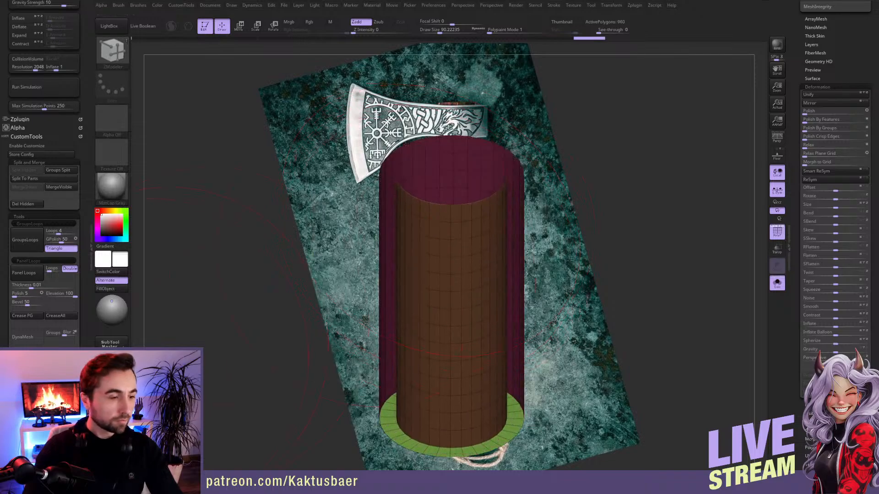
pyautogui.moveTo(86, 341); pyautogui.dragTo(87, 265)
pyautogui.hotkey('alt', 's')
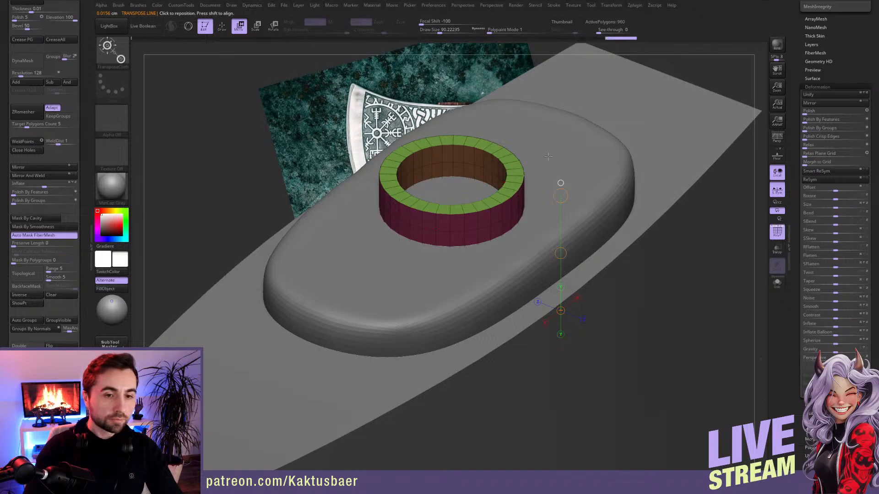
# - Return to draw mode and turn off the polygon wireframe display on the ring
pyautogui.moveTo(549, 145)
pyautogui.keyDown('shift'); pyautogui.mouseDown()
pyautogui.moveTo(550, 98)
pyautogui.moveTo(547, 157)
pyautogui.mouseUp(); pyautogui.keyUp('shift')
pyautogui.press('q')
pyautogui.keyDown('alt'); pyautogui.moveTo(476, 146); pyautogui.dragTo(482, 93, button='right'); pyautogui.keyUp('alt')
pyautogui.click(782, 233)
pyautogui.moveTo(492, 232)
pyautogui.mouseDown(button='right')
pyautogui.moveTo(465, 245)
pyautogui.moveTo(474, 216)
pyautogui.moveTo(473, 227)
pyautogui.moveTo(459, 225)
pyautogui.mouseUp(button='right')
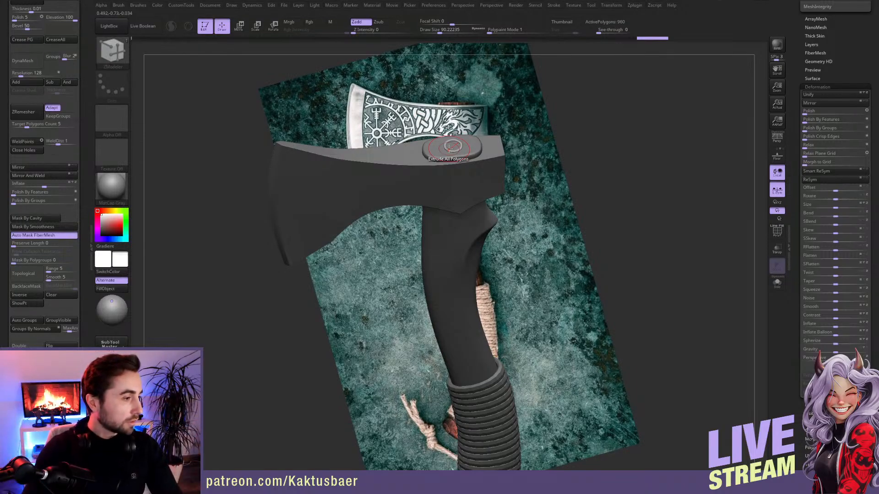
# - Make the axe handle the active subtool and choose the DamStandard brush
pyautogui.moveTo(453, 174)
pyautogui.mouseDown(button='right')
pyautogui.moveTo(468, 173)
pyautogui.moveTo(461, 239)
pyautogui.moveTo(445, 225)
pyautogui.moveTo(438, 193)
pyautogui.moveTo(455, 225)
pyautogui.moveTo(520, 234)
pyautogui.moveTo(493, 221)
pyautogui.mouseUp(button='right')
pyautogui.keyDown('alt'); pyautogui.click(439, 193); pyautogui.keyUp('alt')
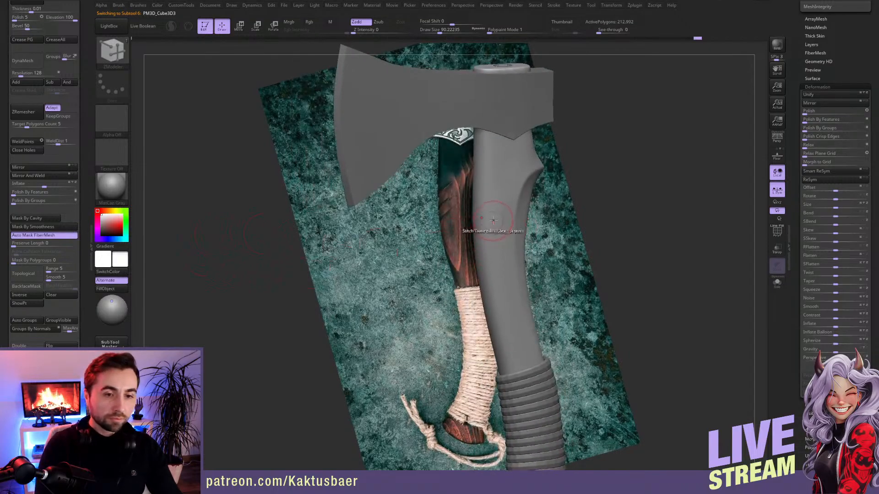
pyautogui.press('b')
pyautogui.press('d')
pyautogui.press('s')
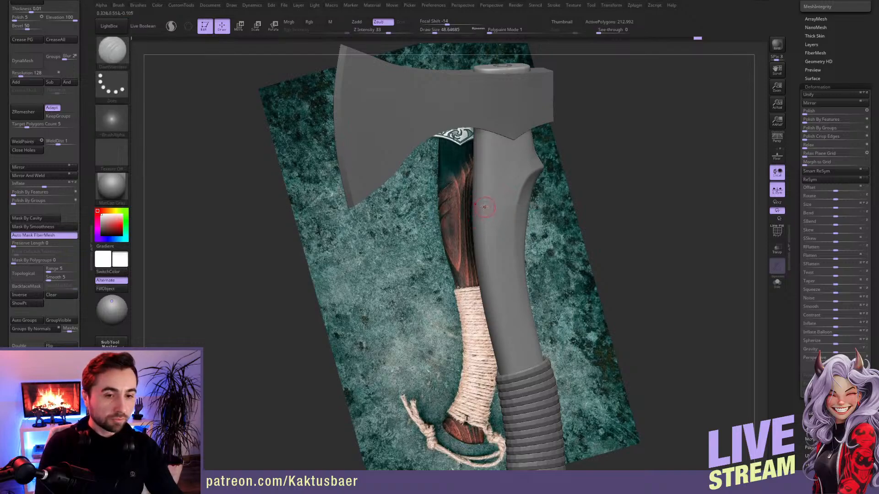
# - Restore the saved camera view that aligns the axe with the reference photo and make the model semi-transparent
pyautogui.scroll(-6, 79, 278)
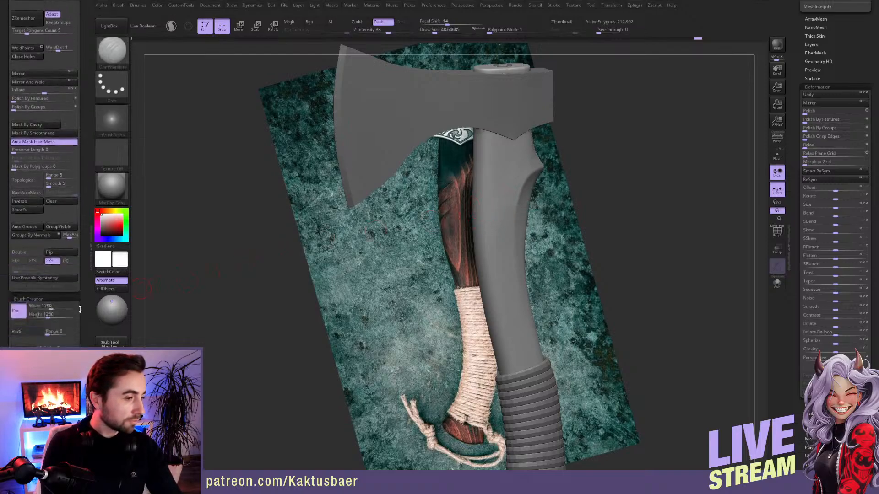
pyautogui.scroll(-1, 79, 278)
pyautogui.click(28, 364)
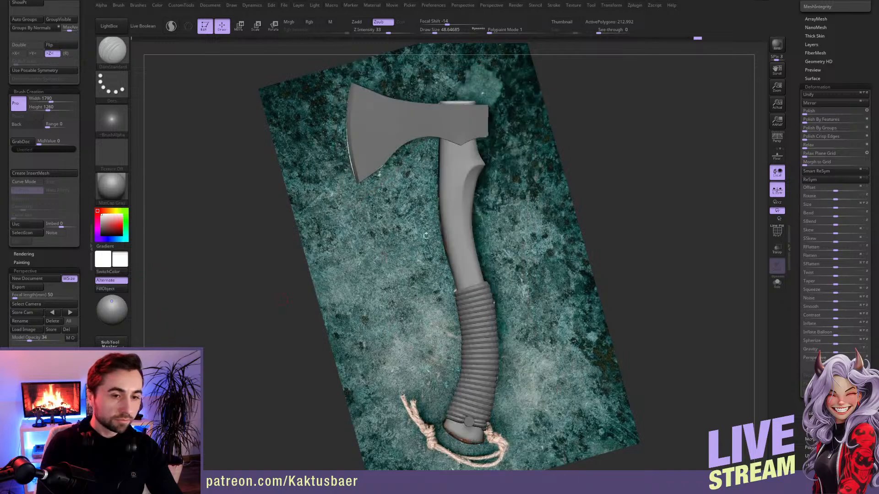
pyautogui.press('m')
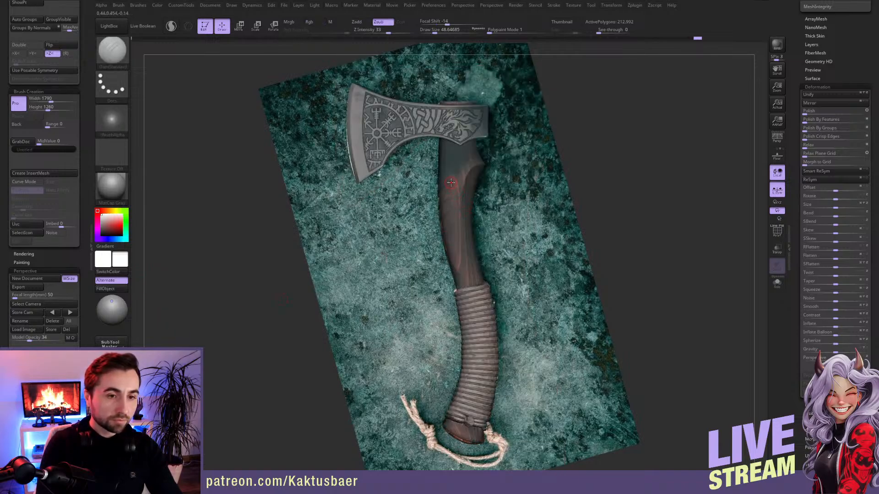
# - Add a new sculpting layer to the handle
pyautogui.scroll(-5, 797, 255)
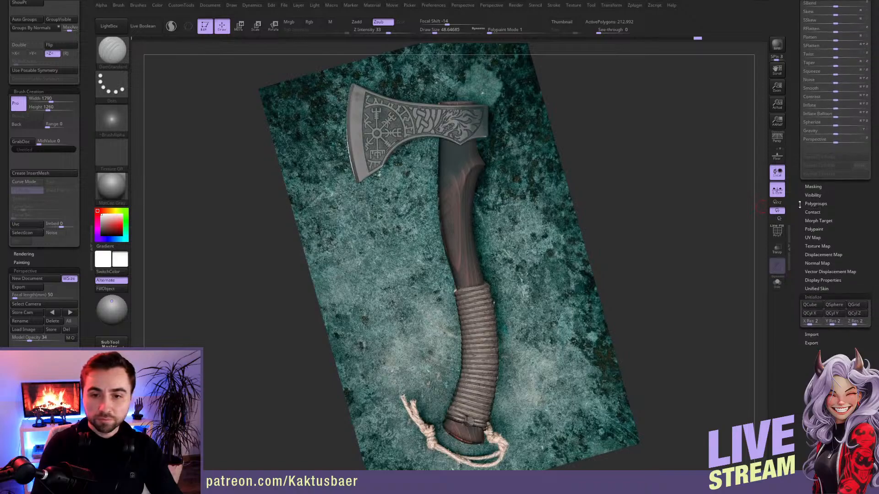
pyautogui.scroll(8, 801, 219)
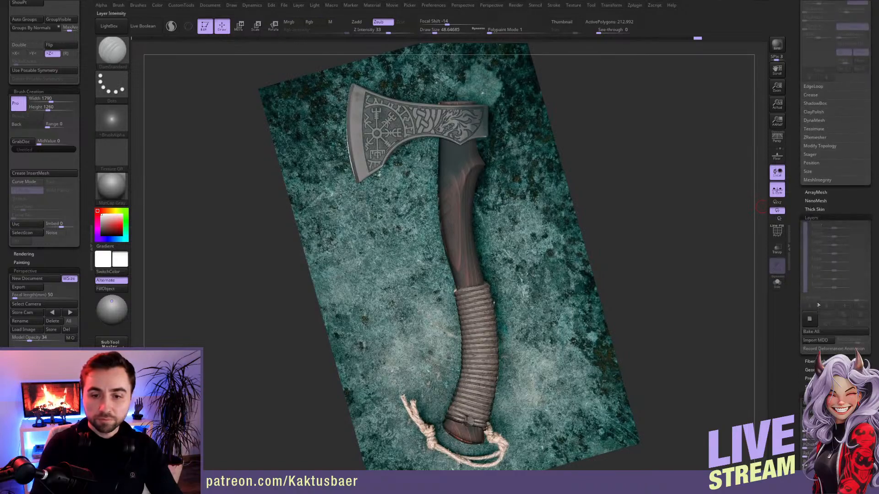
pyautogui.click(818, 304)
# - Carve three diagonal grooves into the handle over the notches in the photo, using a draw size of about 39
pyautogui.press('s')
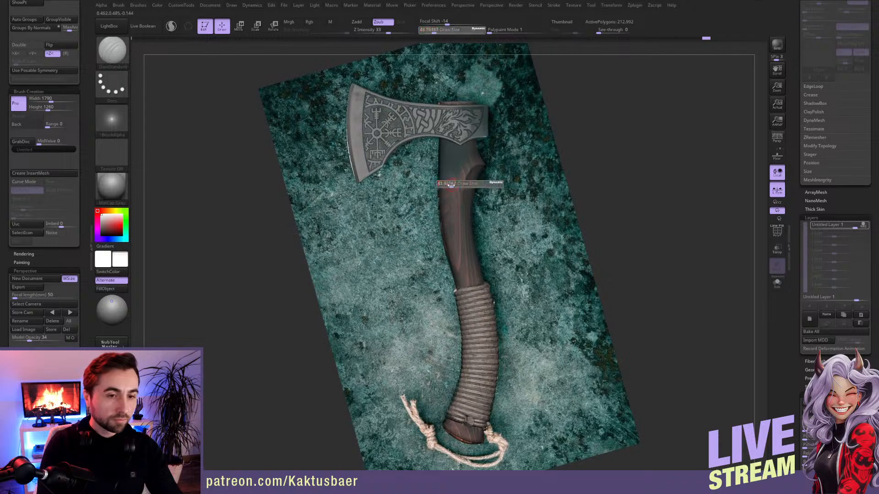
pyautogui.click(452, 185)
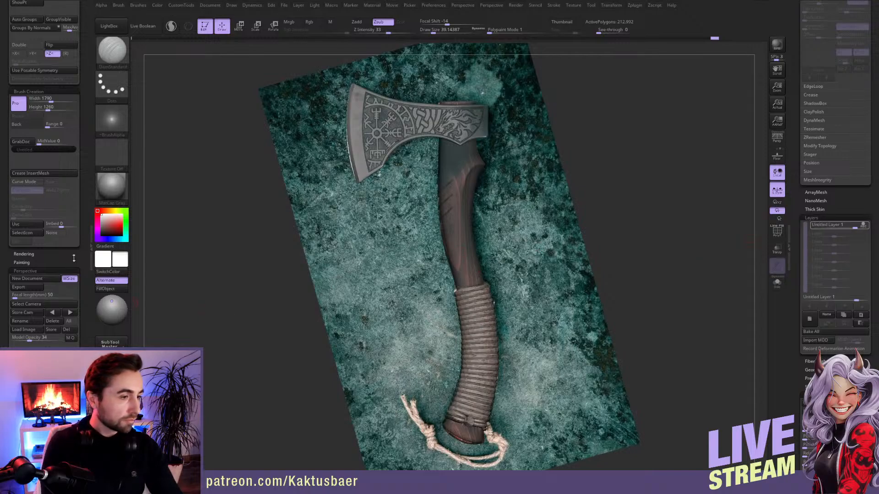
pyautogui.moveTo(482, 194)
pyautogui.keyDown('ctrl'); pyautogui.mouseDown(button='right')
pyautogui.moveTo(449, 210)
pyautogui.moveTo(462, 239)
pyautogui.moveTo(493, 216)
pyautogui.mouseUp(button='right'); pyautogui.keyUp('ctrl')
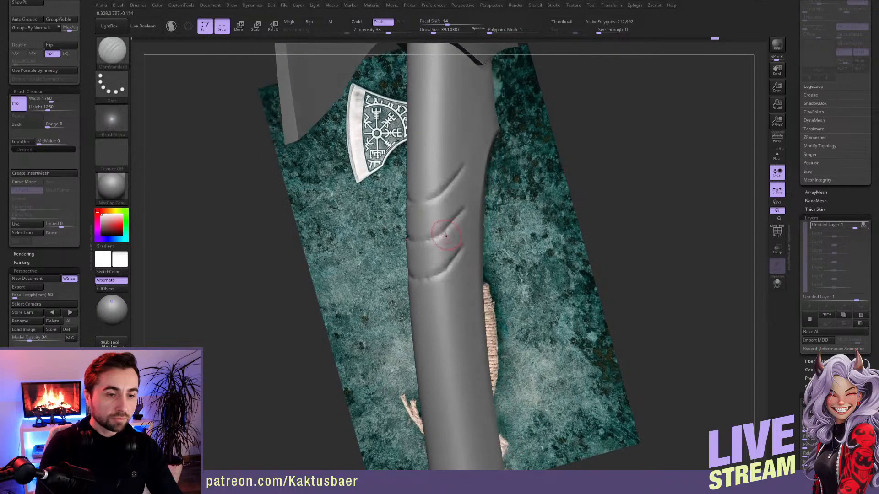
# - Extend and sharpen the three grooves around the handle's front at draw size 28.75, and raise the draw size to about 35
pyautogui.press('[')
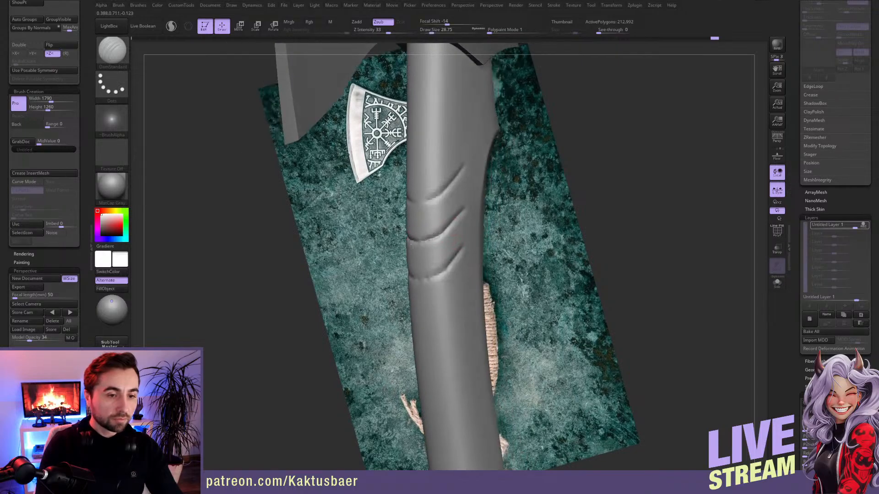
pyautogui.moveTo(433, 277); pyautogui.dragTo(411, 282)
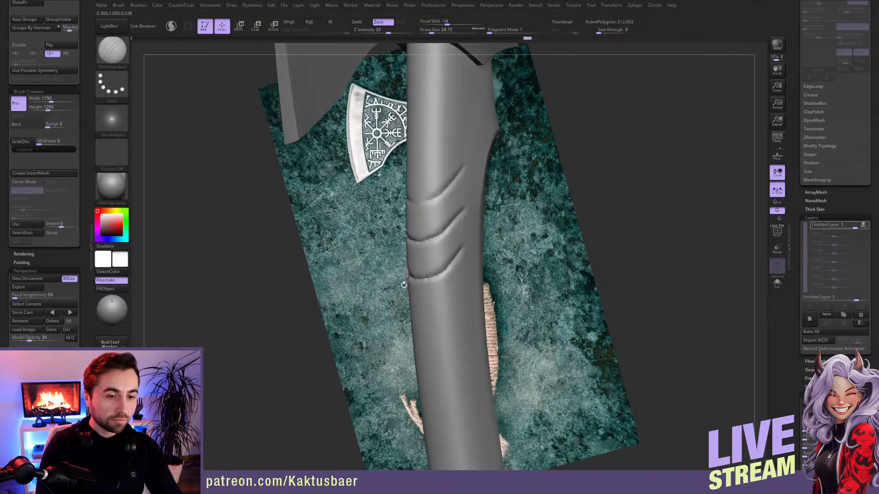
pyautogui.moveTo(426, 278); pyautogui.dragTo(437, 286, button='right')
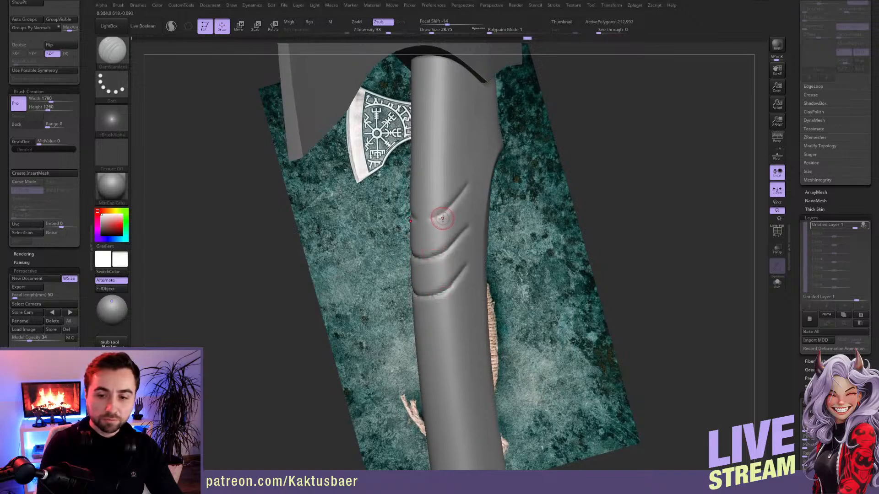
pyautogui.moveTo(441, 214); pyautogui.dragTo(450, 206, button='right')
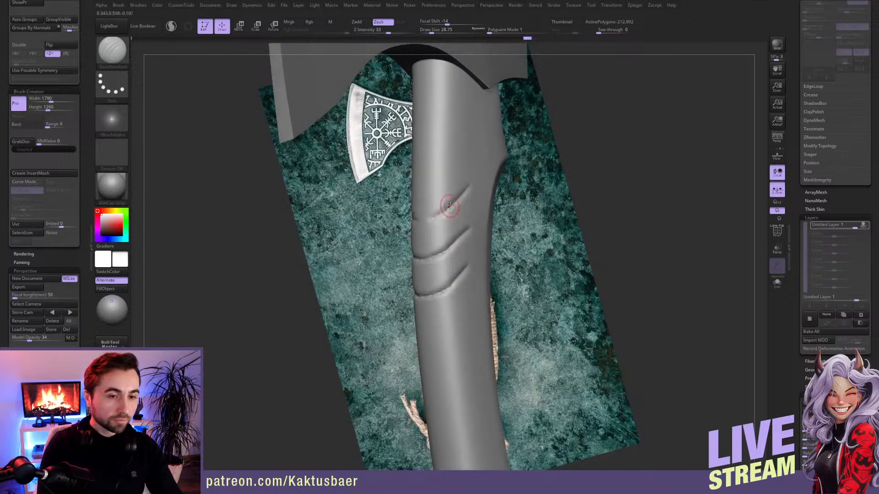
pyautogui.hotkey('ctrl', 'z')
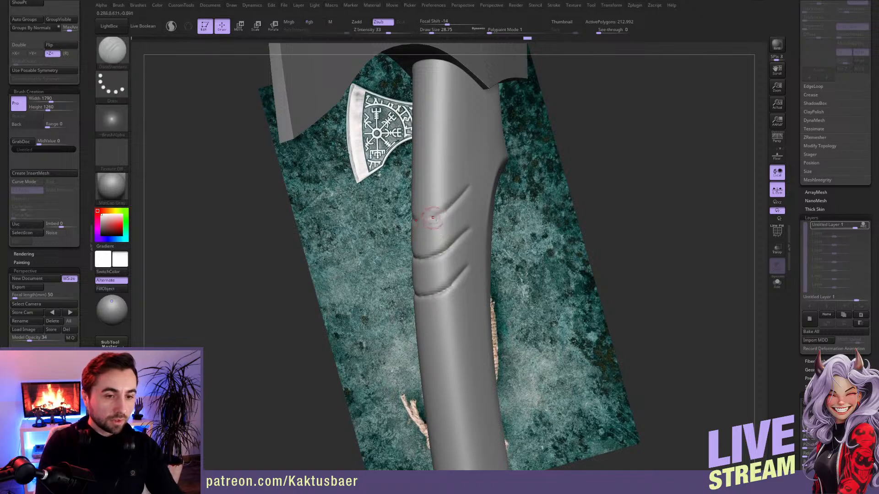
pyautogui.keyDown('alt'); pyautogui.moveTo(453, 258); pyautogui.dragTo(457, 279, button='right'); pyautogui.keyUp('alt')
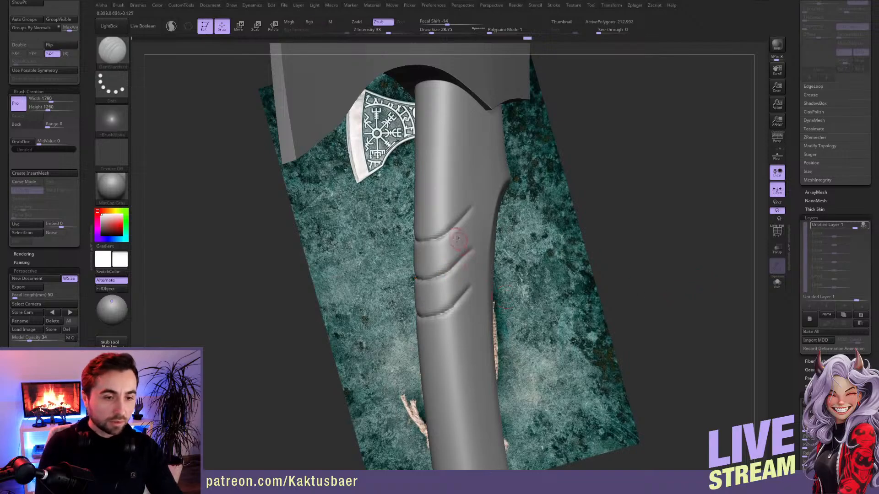
pyautogui.keyDown('alt'); pyautogui.moveTo(458, 244); pyautogui.dragTo(513, 244, button='right'); pyautogui.keyUp('alt')
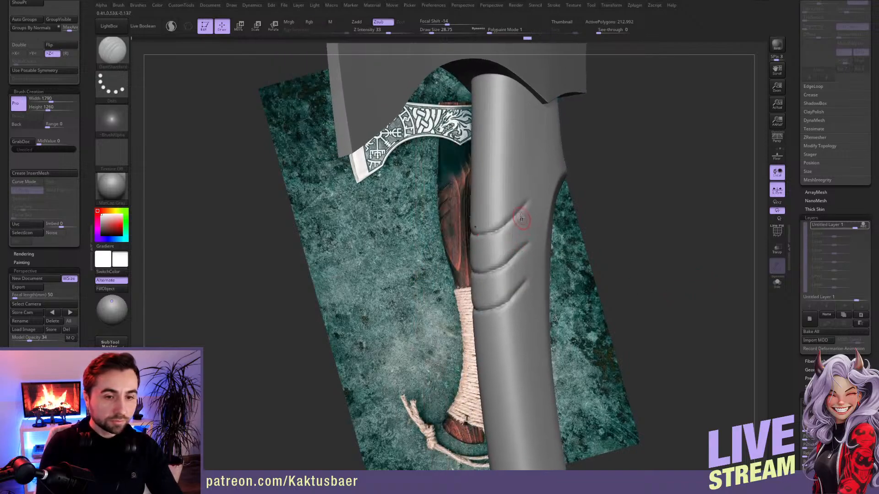
pyautogui.press(']')
pyautogui.press(']')
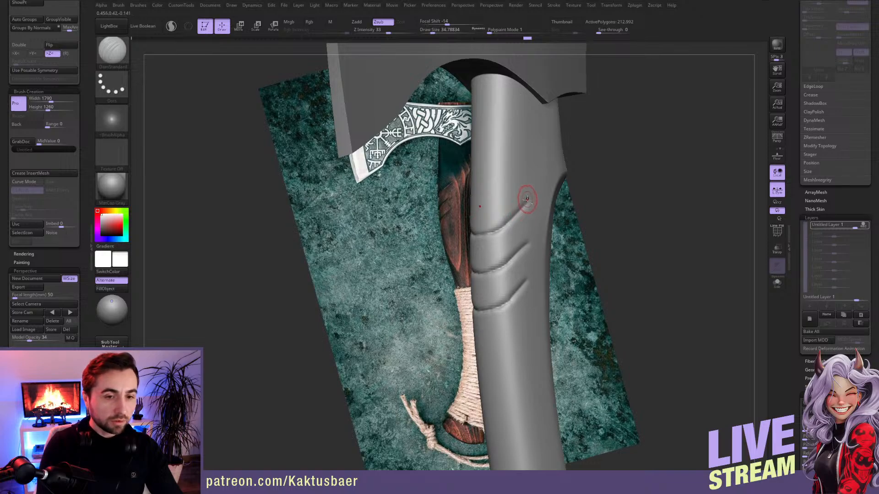
pyautogui.moveTo(471, 226)
pyautogui.mouseDown()
pyautogui.moveTo(511, 219)
pyautogui.moveTo(526, 203)
pyautogui.moveTo(490, 228)
pyautogui.moveTo(523, 203)
pyautogui.mouseUp()
pyautogui.hotkey('ctrl', 'z')
pyautogui.hotkey('ctrl', 'z')
pyautogui.hotkey('ctrl', 'z')
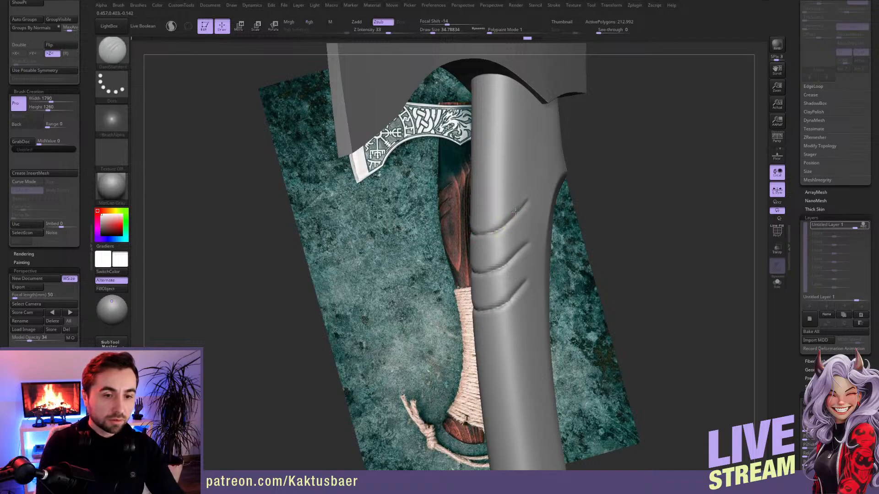
# - Deepen the three grooves by retracing them, enlarging the brush to a draw size of about 46 after the upper one
pyautogui.moveTo(492, 229); pyautogui.dragTo(524, 202)
pyautogui.press('s')
pyautogui.moveTo(507, 236)
pyautogui.mouseDown()
pyautogui.moveTo(523, 245)
pyautogui.moveTo(481, 271)
pyautogui.mouseUp()
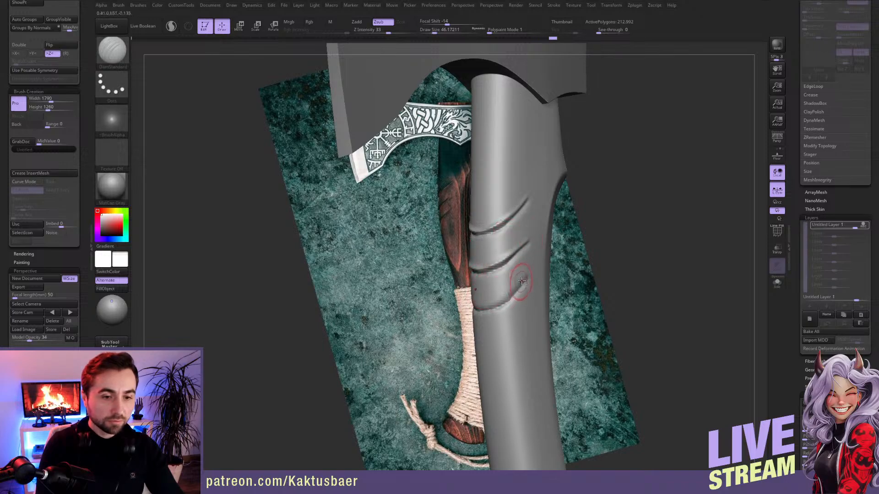
pyautogui.moveTo(525, 281); pyautogui.dragTo(476, 309)
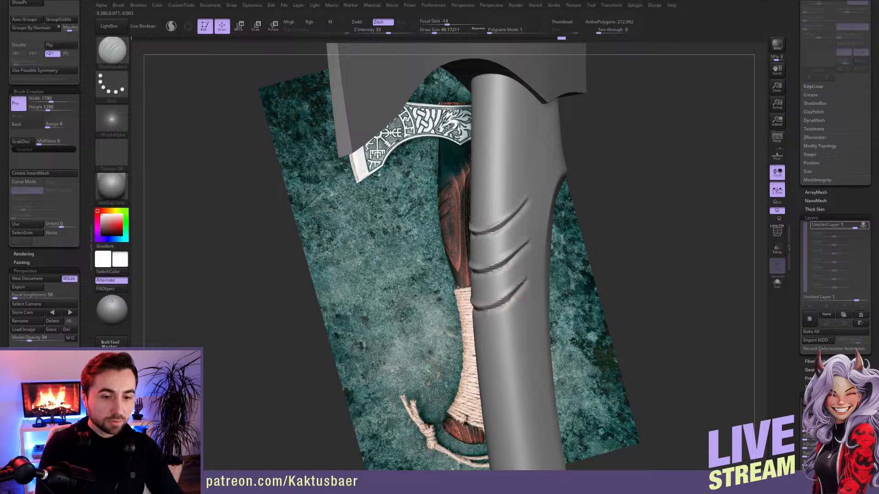
pyautogui.moveTo(523, 281); pyautogui.dragTo(506, 297)
pyautogui.moveTo(514, 281)
pyautogui.mouseDown(button='right')
pyautogui.moveTo(538, 271)
pyautogui.moveTo(544, 298)
pyautogui.moveTo(529, 297)
pyautogui.mouseUp(button='right')
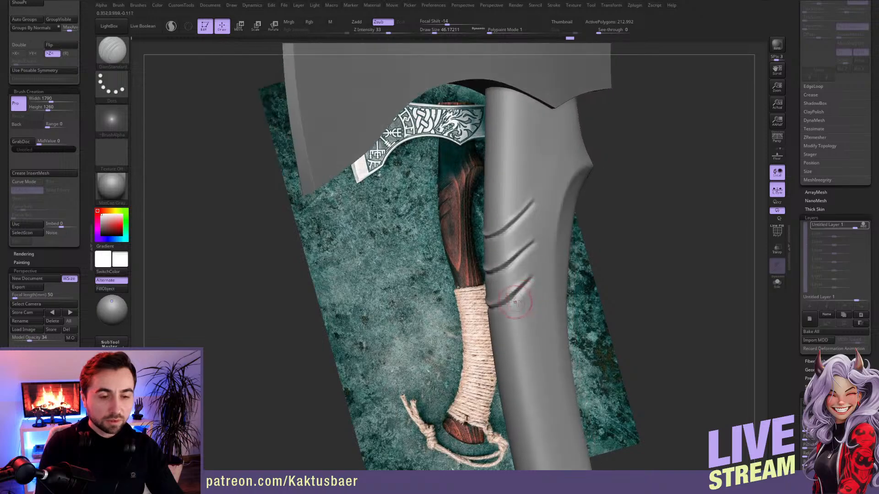
# - Reduce the draw size to about 35 and refine the three grooves on the handle's side
pyautogui.press('s')
pyautogui.moveTo(527, 292); pyautogui.dragTo(526, 292)
pyautogui.moveTo(528, 291); pyautogui.dragTo(523, 286, button='right')
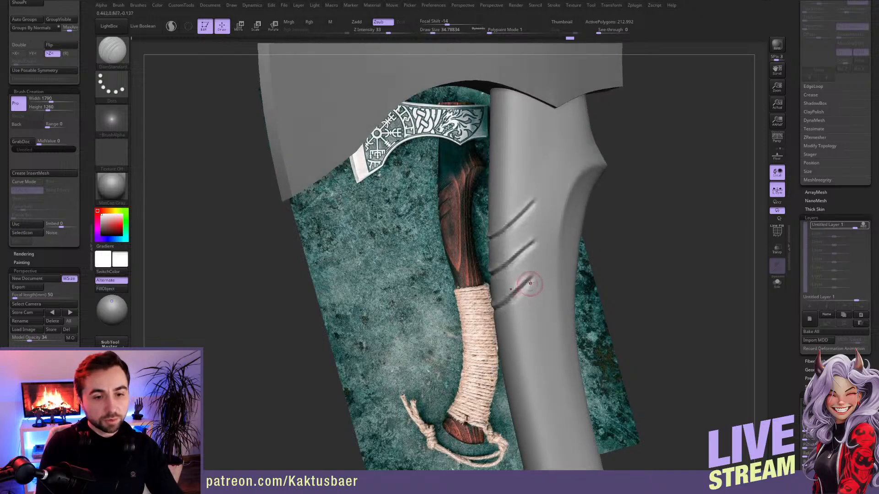
pyautogui.moveTo(531, 248); pyautogui.dragTo(516, 294, button='right')
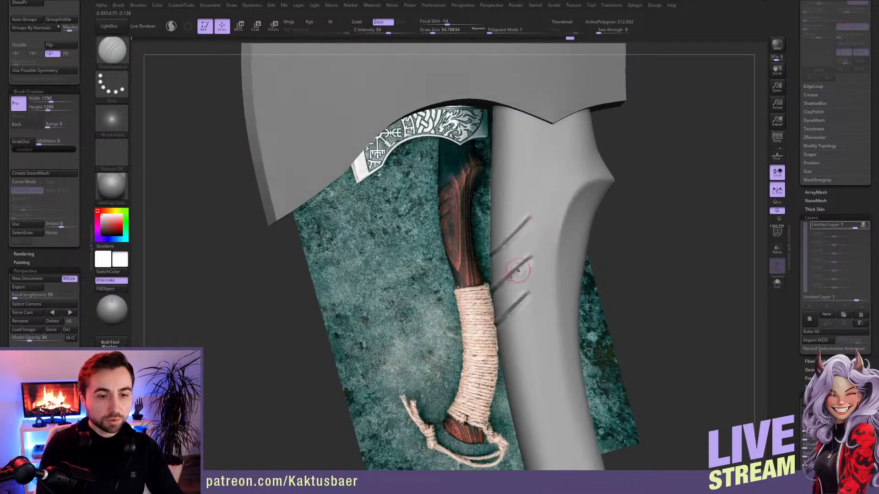
pyautogui.moveTo(533, 229); pyautogui.dragTo(495, 234, button='right')
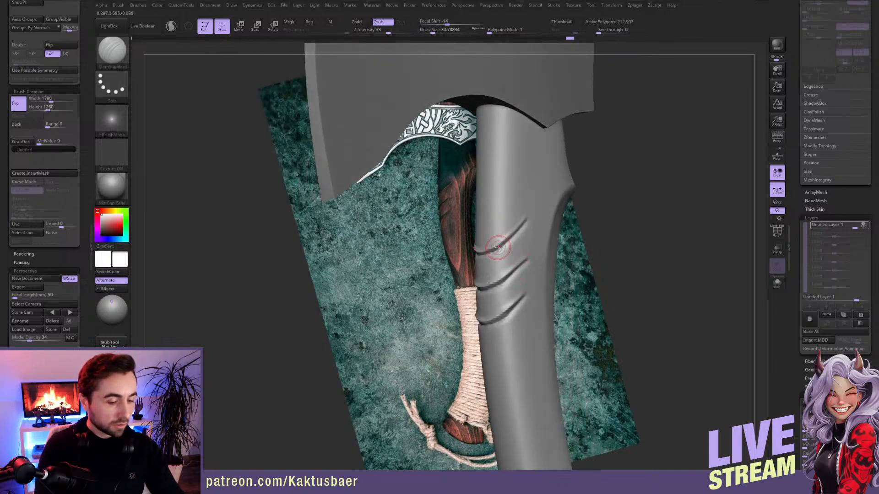
# - Polish and smooth the groove edges with the hPolish brush at a draw size of about 22
pyautogui.press('b')
pyautogui.click(516, 270)
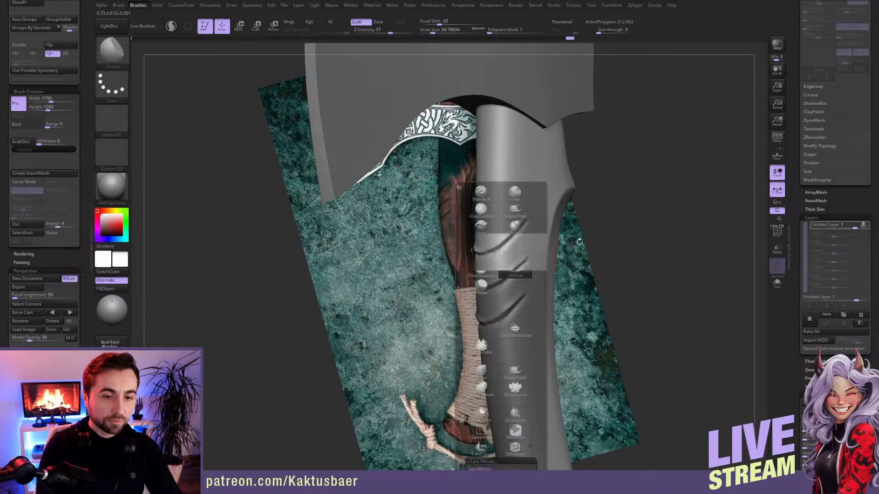
pyautogui.press('s')
pyautogui.moveTo(501, 237); pyautogui.dragTo(496, 238)
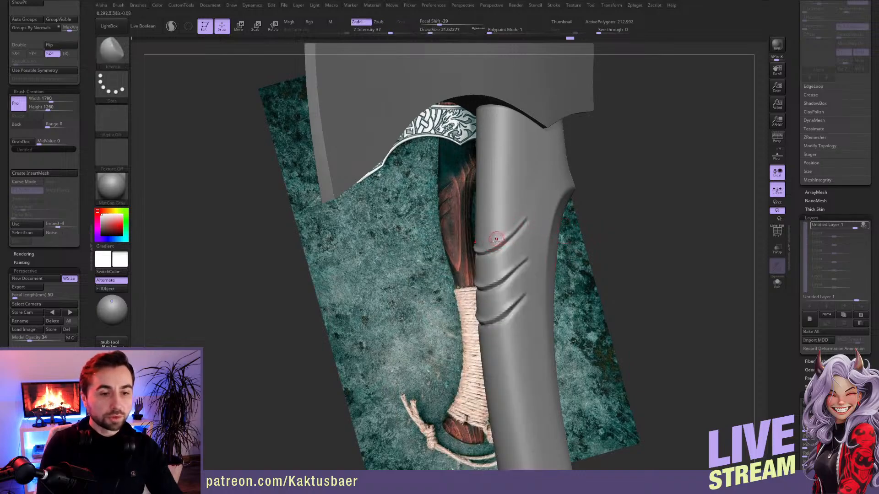
pyautogui.press('shift')
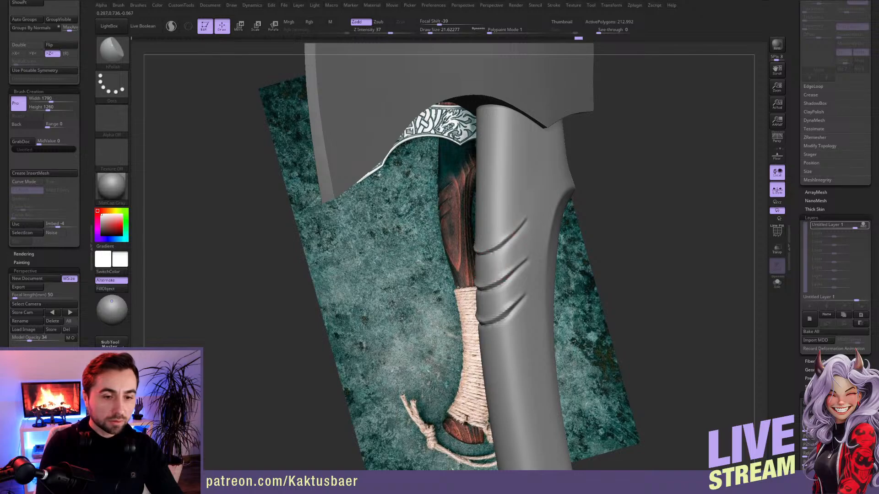
pyautogui.press('shift')
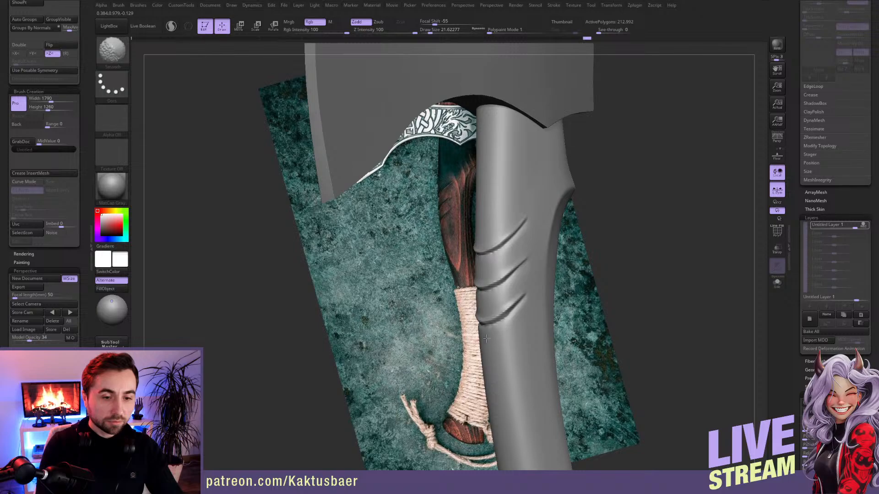
# - Stop recording the handle's layer, bake it into the mesh and subdivide the handle once
pyautogui.click(863, 226)
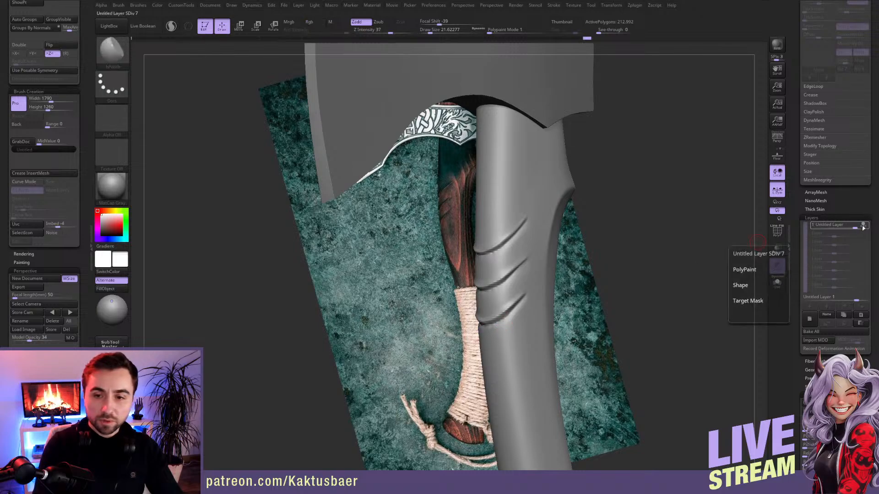
pyautogui.click(864, 227)
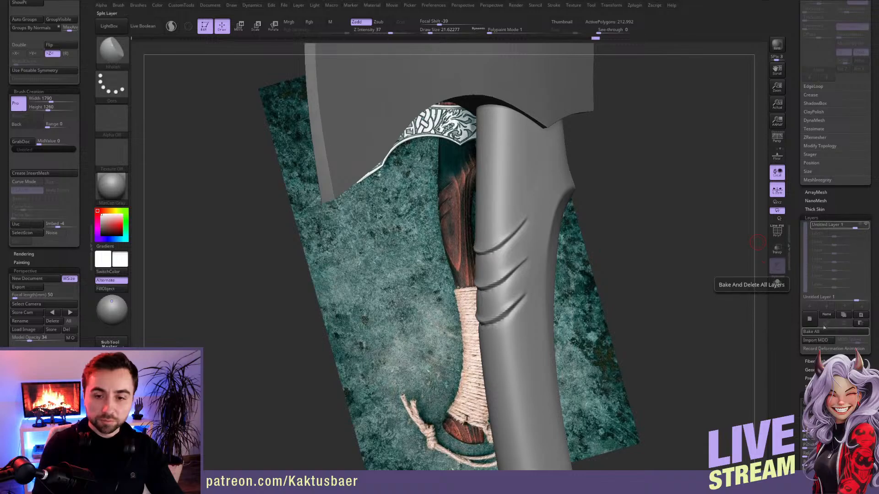
pyautogui.click(808, 333)
pyautogui.hotkey('ctrl', 'd')
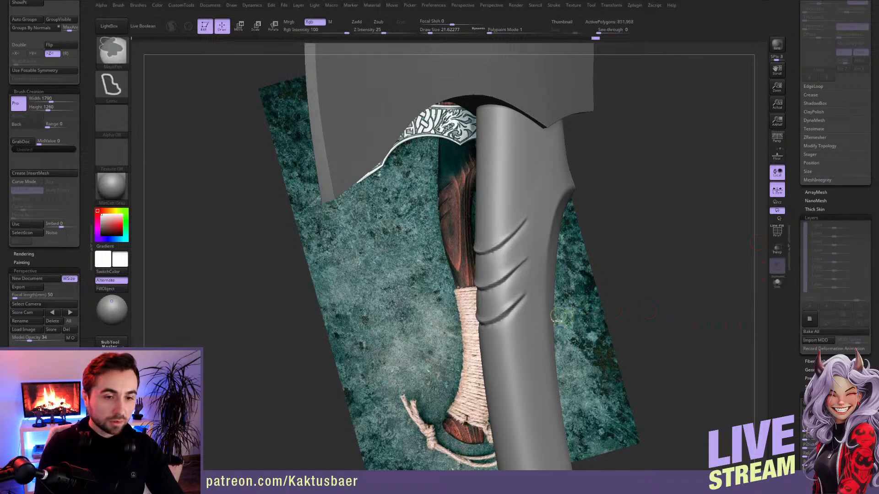
# - Smooth the raised surfaces between the grooves and set the hPolish draw size to about 27
pyautogui.moveTo(498, 260)
pyautogui.keyDown('alt'); pyautogui.mouseDown(button='right')
pyautogui.moveTo(500, 276)
pyautogui.moveTo(500, 268)
pyautogui.mouseUp(button='right'); pyautogui.keyUp('alt')
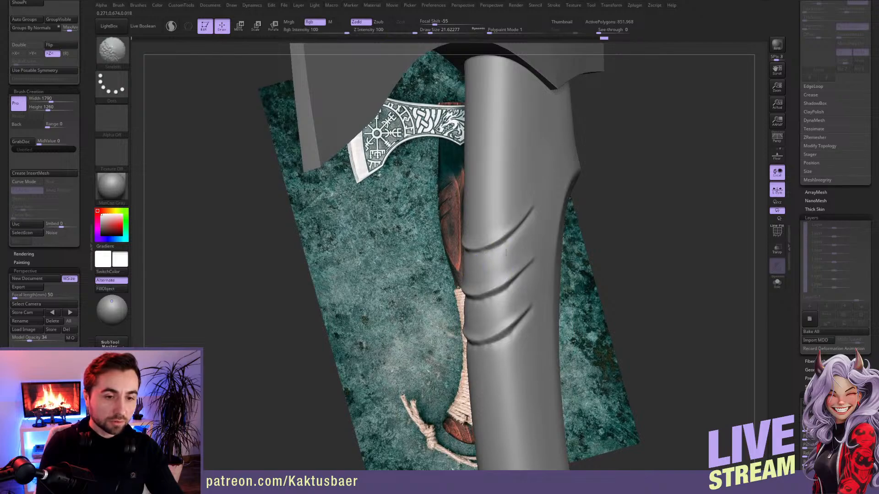
pyautogui.keyDown('shift'); pyautogui.moveTo(506, 253); pyautogui.dragTo(507, 253); pyautogui.keyUp('shift')
pyautogui.keyDown('shift'); pyautogui.moveTo(508, 304); pyautogui.dragTo(481, 310); pyautogui.keyUp('shift')
pyautogui.press('s')
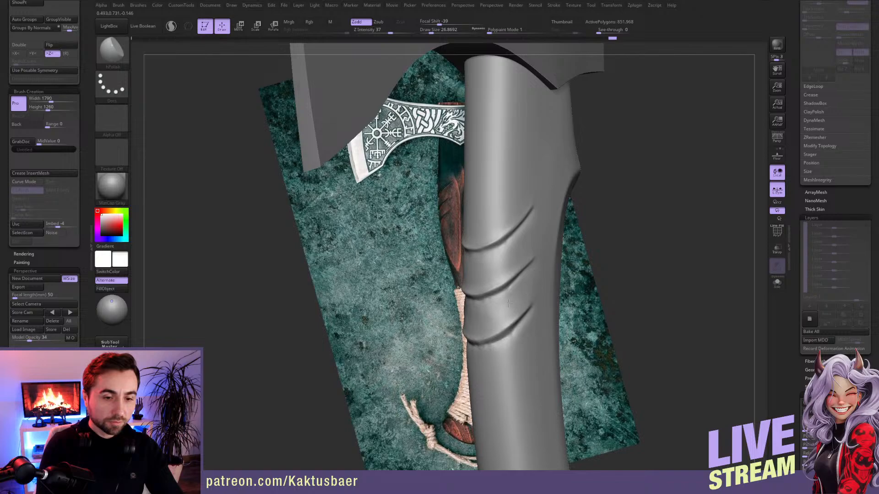
# - Flatten the raised surfaces between the grooves with the hPolish brush and smooth the upper end of the top groove
pyautogui.moveTo(494, 308); pyautogui.dragTo(486, 309)
pyautogui.moveTo(504, 263); pyautogui.dragTo(486, 266)
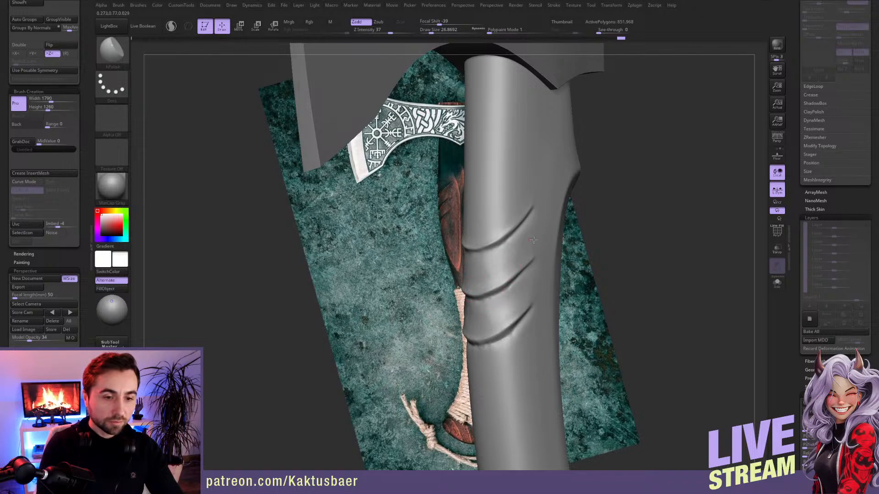
pyautogui.moveTo(497, 232); pyautogui.dragTo(480, 242)
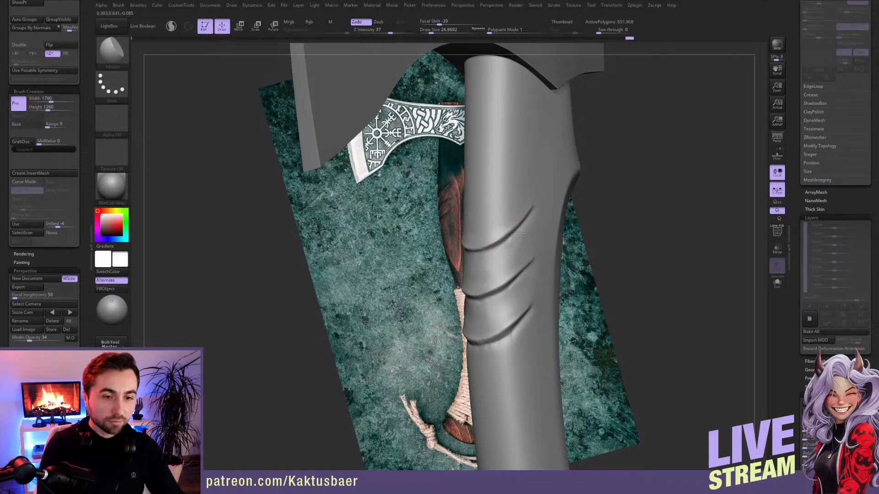
pyautogui.moveTo(520, 234); pyautogui.dragTo(499, 235, button='right')
pyautogui.keyDown('shift'); pyautogui.moveTo(537, 224); pyautogui.dragTo(530, 201); pyautogui.keyUp('shift')
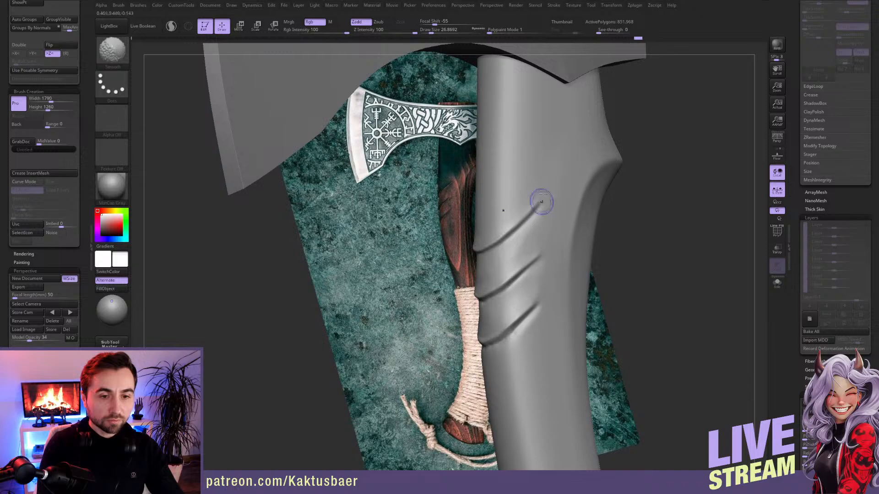
# - Smooth the raised surface between the middle and lowest grooves and soften the lowest groove's edge
pyautogui.moveTo(522, 257); pyautogui.dragTo(526, 225, button='right')
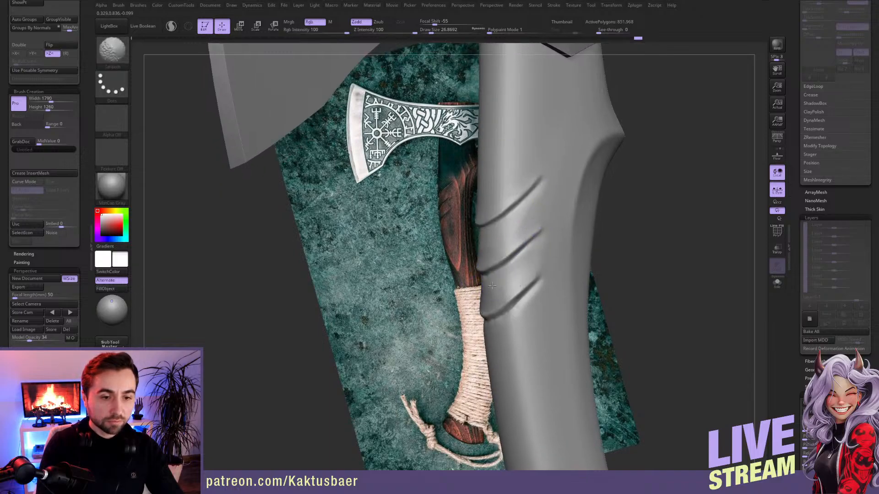
pyautogui.moveTo(508, 272); pyautogui.dragTo(497, 279, button='right')
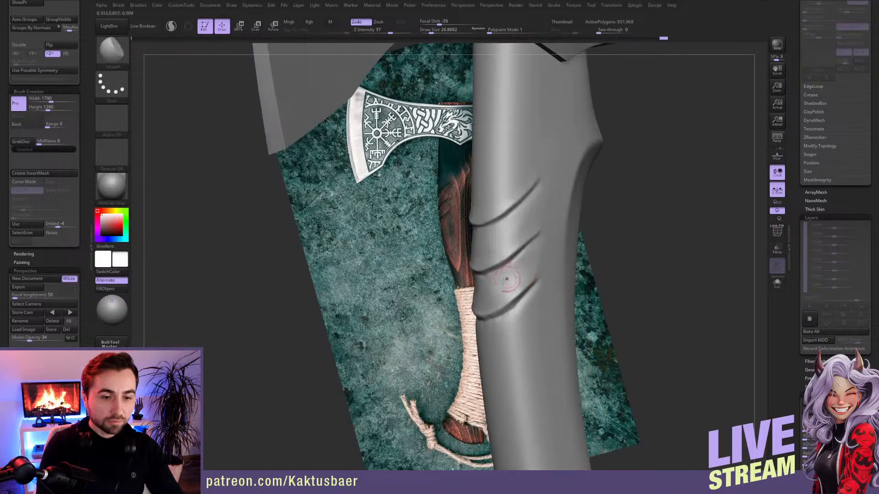
pyautogui.press('shift')
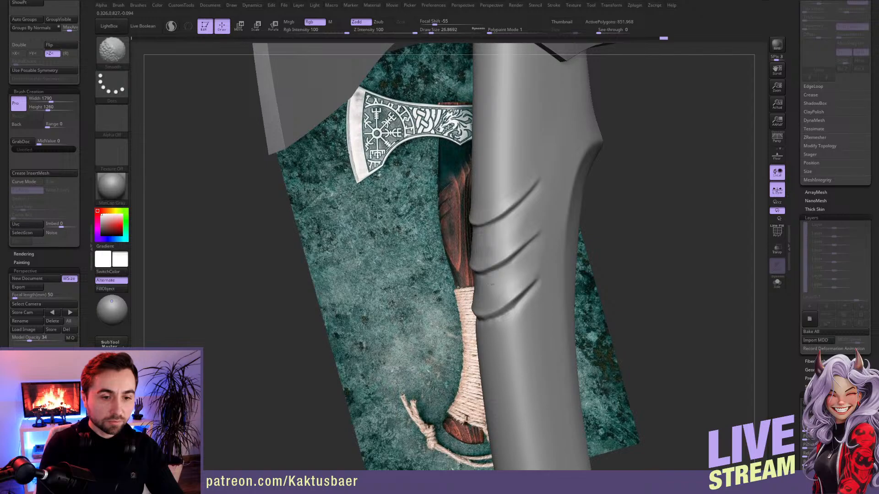
pyautogui.keyDown('shift'); pyautogui.moveTo(489, 285); pyautogui.dragTo(485, 286); pyautogui.keyUp('shift')
pyautogui.keyDown('alt'); pyautogui.moveTo(508, 309); pyautogui.dragTo(508, 283, button='right'); pyautogui.keyUp('alt')
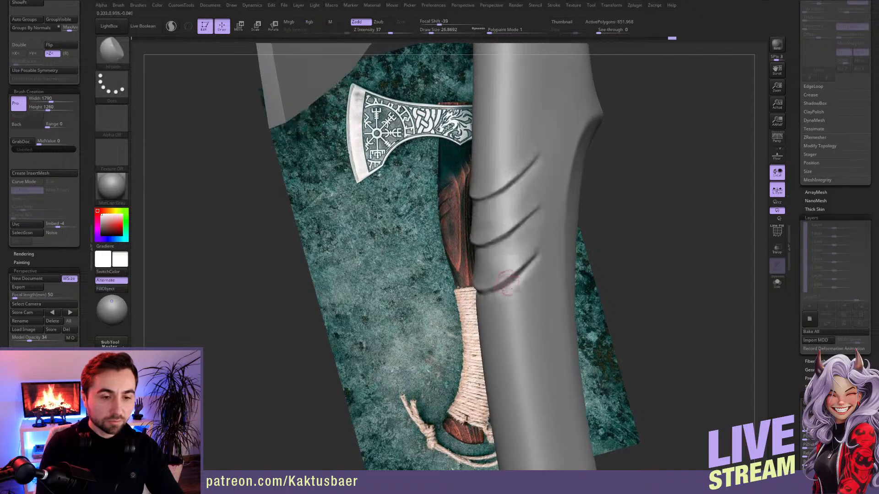
pyautogui.moveTo(508, 283)
pyautogui.keyDown('shift'); pyautogui.mouseDown()
pyautogui.moveTo(494, 306)
pyautogui.moveTo(519, 296)
pyautogui.moveTo(538, 272)
pyautogui.mouseUp(); pyautogui.keyUp('shift')
# - Increase the draw size to about 35 and blend the handle surface around the lowest groove
pyautogui.press('s')
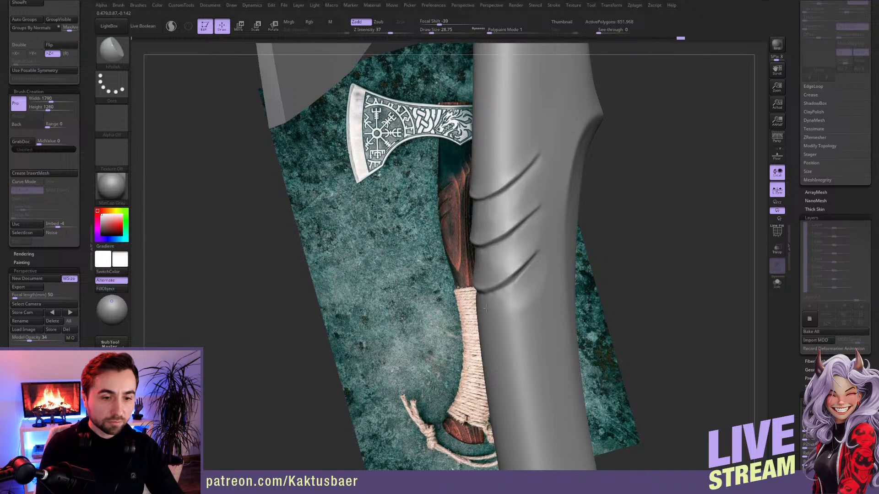
pyautogui.moveTo(529, 301); pyautogui.dragTo(517, 323)
pyautogui.moveTo(530, 290); pyautogui.dragTo(522, 297, button='right')
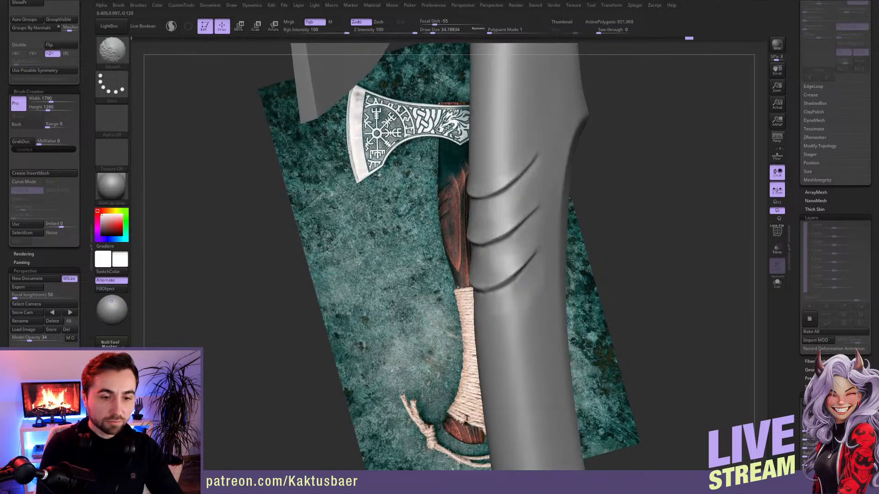
pyautogui.keyDown('shift'); pyautogui.moveTo(508, 298); pyautogui.dragTo(502, 301); pyautogui.keyUp('shift')
pyautogui.moveTo(491, 271); pyautogui.dragTo(489, 284)
# - Reduce the draw size to about 14 and subdivide the handle once more
pyautogui.press('[')
pyautogui.moveTo(500, 293)
pyautogui.mouseDown(button='right')
pyautogui.moveTo(505, 270)
pyautogui.moveTo(496, 292)
pyautogui.mouseUp(button='right')
pyautogui.press('s')
pyautogui.moveTo(495, 291); pyautogui.dragTo(491, 291)
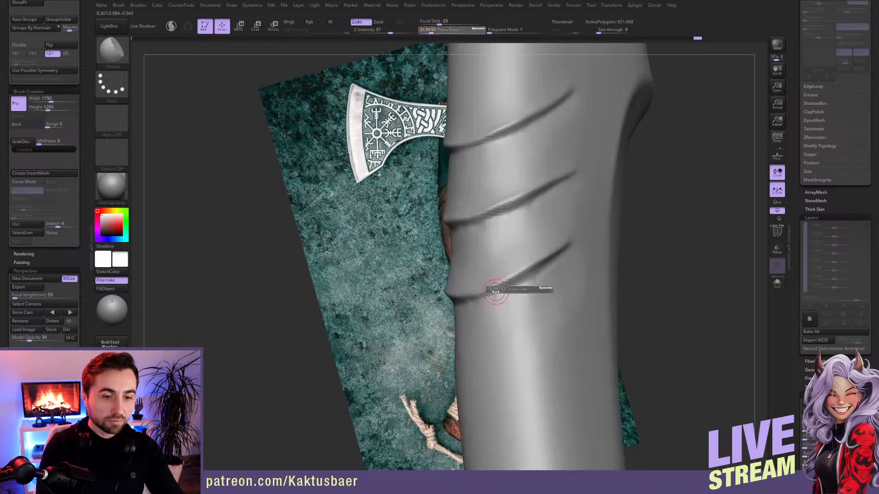
pyautogui.hotkey('ctrl', 'd')
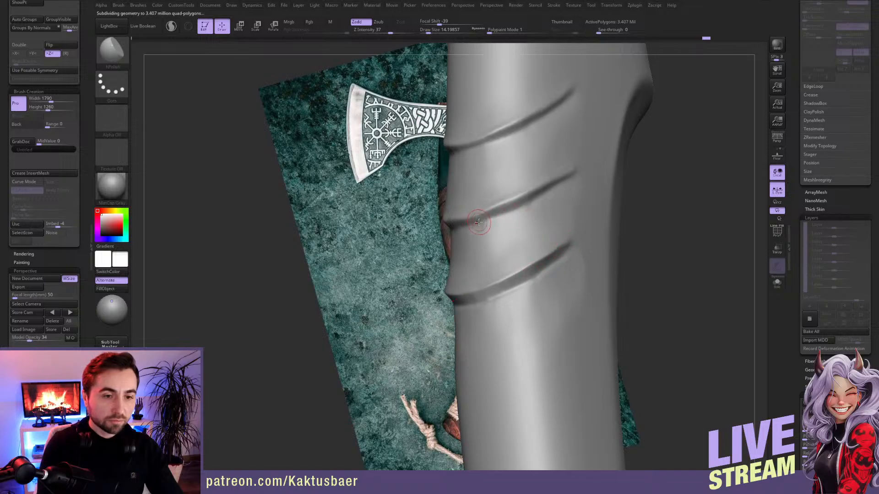
# - Sharpen the edges of all three grooves with the hPolish brush at draw sizes of about 13 to 17
pyautogui.press('[')
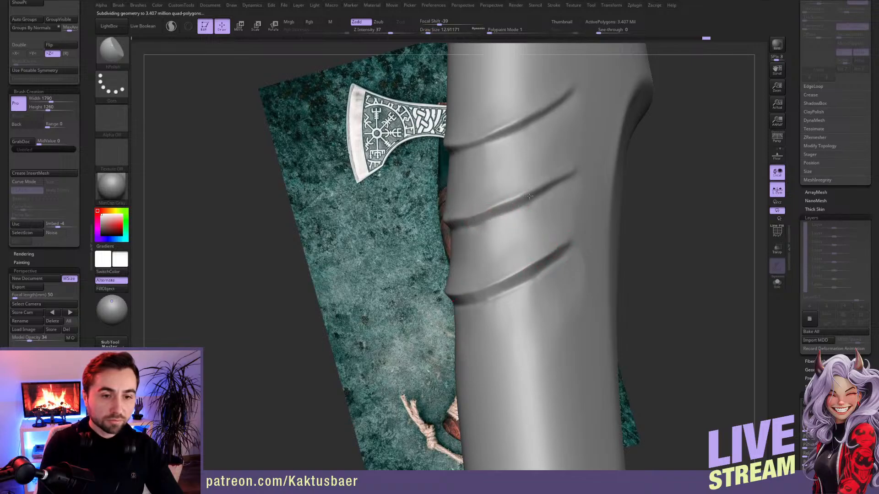
pyautogui.moveTo(517, 189)
pyautogui.keyDown('alt'); pyautogui.mouseDown(button='right')
pyautogui.moveTo(489, 204)
pyautogui.moveTo(471, 200)
pyautogui.mouseUp(button='right'); pyautogui.keyUp('alt')
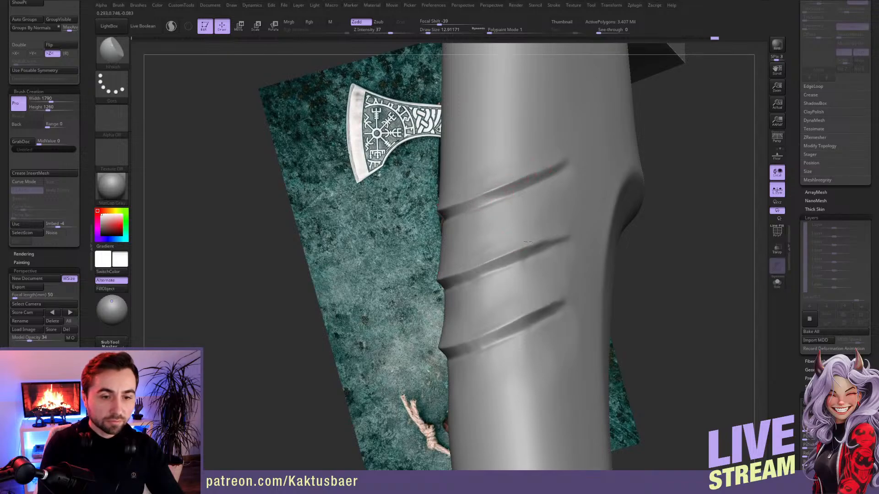
pyautogui.moveTo(508, 249)
pyautogui.mouseDown(button='right')
pyautogui.moveTo(584, 236)
pyautogui.moveTo(506, 285)
pyautogui.moveTo(515, 306)
pyautogui.moveTo(559, 286)
pyautogui.mouseUp(button='right')
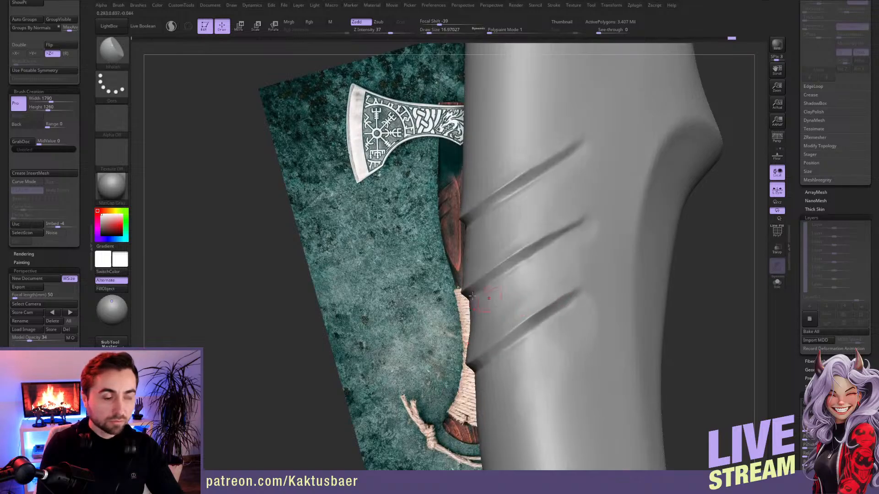
# - Load the Smooth Stronger brush from the brush library as the smoothing brush
pyautogui.moveTo(519, 308)
pyautogui.mouseDown(button='right')
pyautogui.moveTo(514, 255)
pyautogui.moveTo(394, 284)
pyautogui.mouseUp(button='right')
pyautogui.press(',')
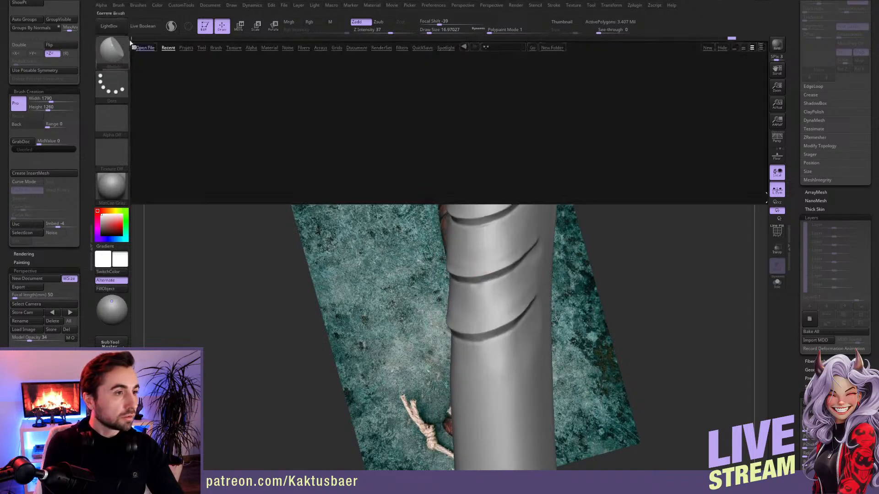
pyautogui.click(217, 48)
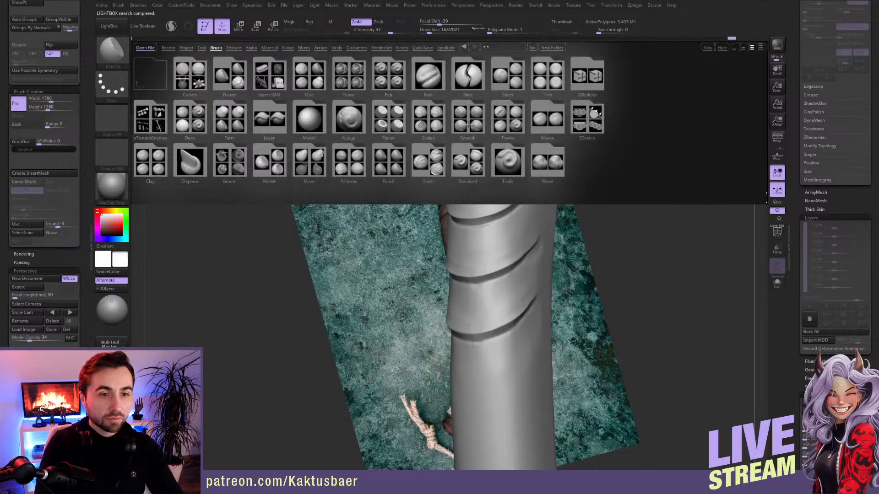
pyautogui.doubleClick(468, 121)
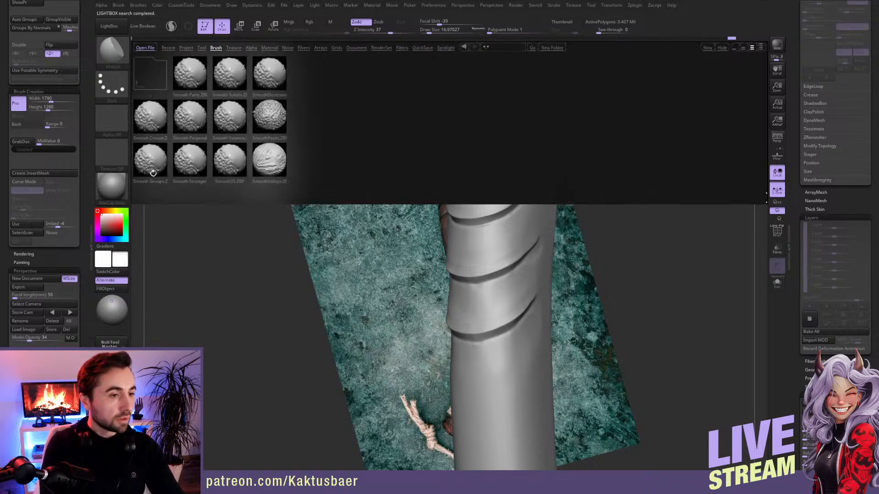
pyautogui.doubleClick(194, 164)
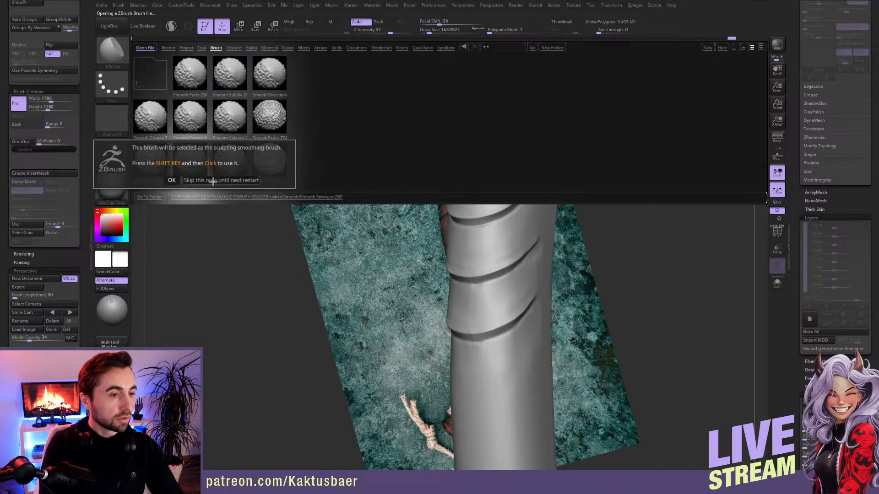
# - Smooth the surfaces between the grooves and around their ends with Smooth Stronger at a draw size of about 17
pyautogui.keyDown('ctrl'); pyautogui.moveTo(512, 251); pyautogui.dragTo(505, 266, button='right'); pyautogui.keyUp('ctrl')
pyautogui.keyDown('shift'); pyautogui.moveTo(467, 266); pyautogui.dragTo(468, 265); pyautogui.keyUp('shift')
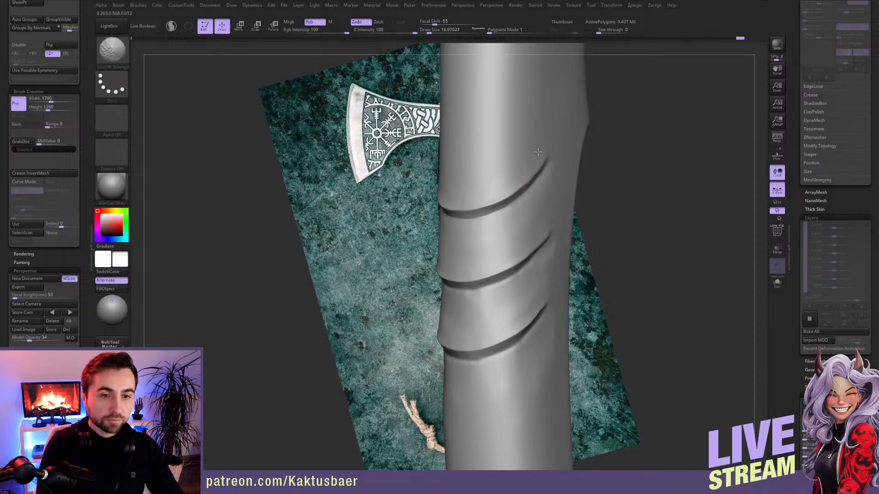
pyautogui.moveTo(538, 152); pyautogui.dragTo(561, 206, button='right')
pyautogui.keyDown('shift'); pyautogui.moveTo(563, 249); pyautogui.dragTo(572, 246); pyautogui.keyUp('shift')
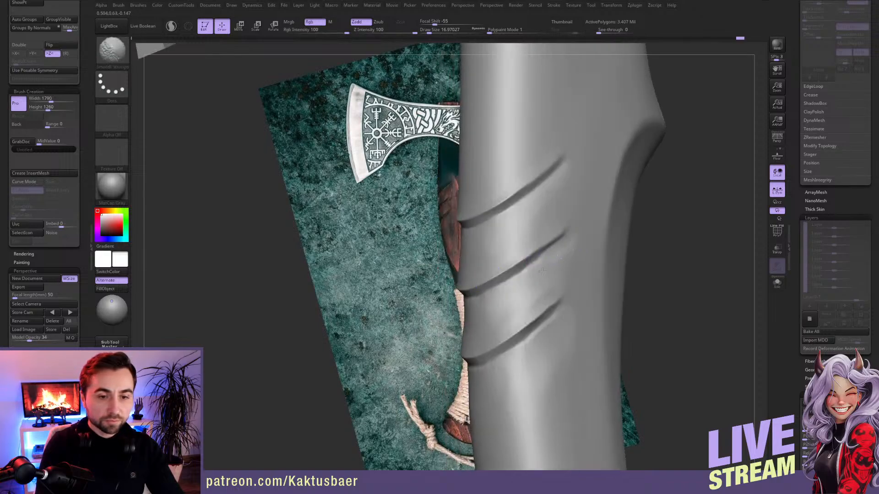
pyautogui.press('ctrl')
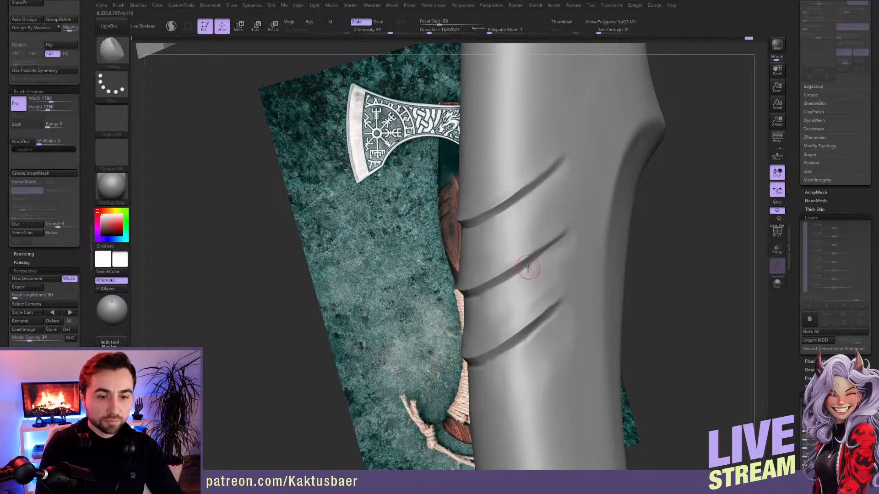
pyautogui.press('shift')
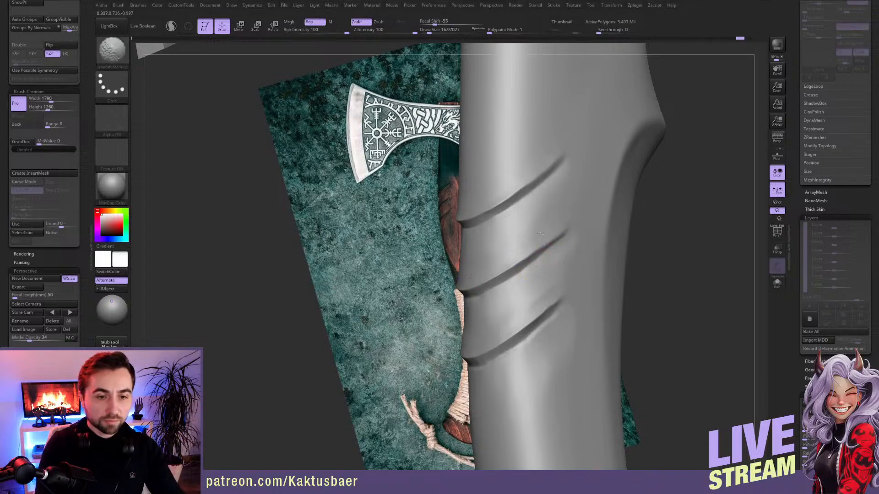
pyautogui.keyDown('shift'); pyautogui.moveTo(540, 234); pyautogui.dragTo(568, 225); pyautogui.keyUp('shift')
# - Reduce the draw size to about 11 and refine the grooves' tapered ends with hPolish and smoothing strokes
pyautogui.moveTo(568, 224)
pyautogui.mouseDown(button='right')
pyautogui.moveTo(556, 208)
pyautogui.moveTo(549, 248)
pyautogui.moveTo(563, 231)
pyautogui.mouseUp(button='right')
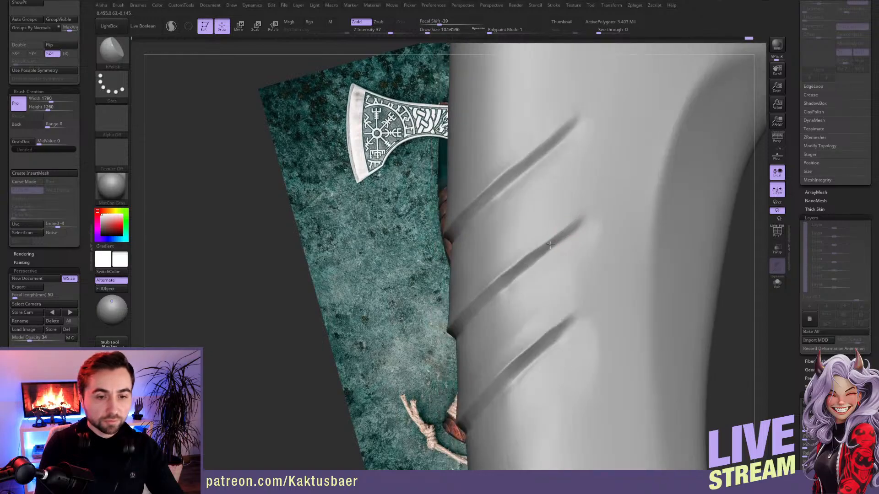
pyautogui.press('shift')
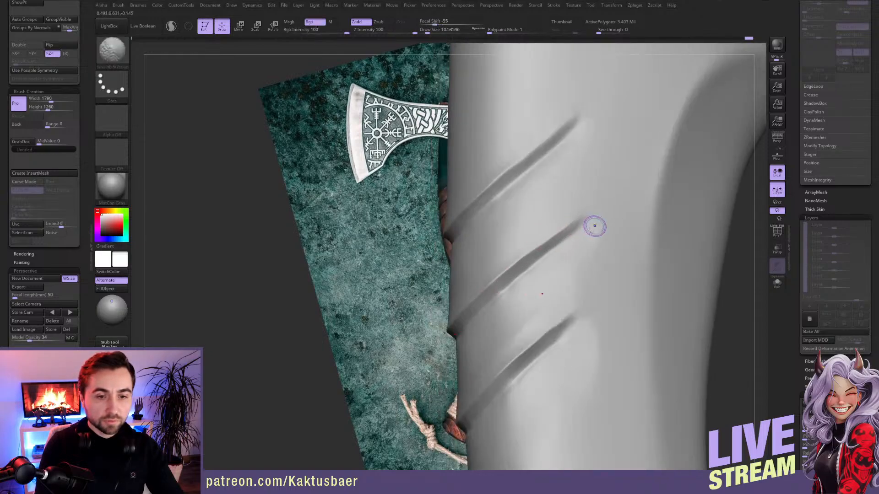
pyautogui.press('s')
pyautogui.moveTo(568, 258); pyautogui.dragTo(564, 172, button='right')
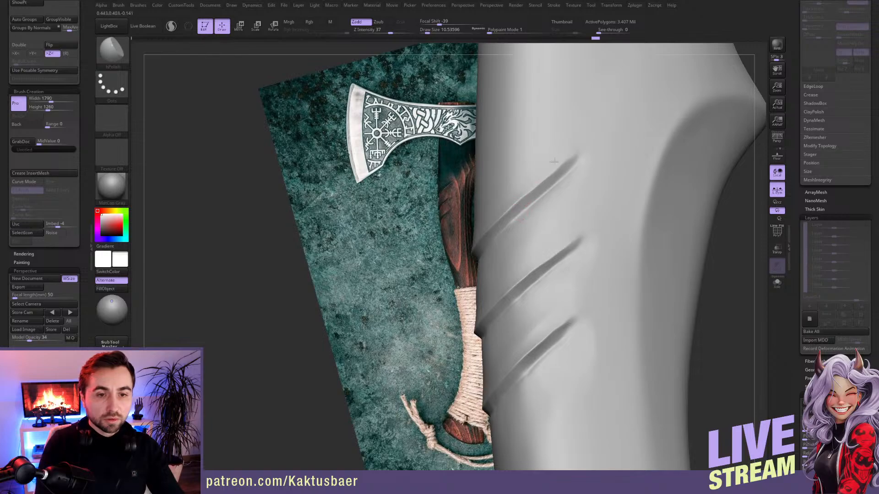
pyautogui.moveTo(553, 238)
pyautogui.keyDown('ctrl'); pyautogui.mouseDown(button='right')
pyautogui.moveTo(553, 220)
pyautogui.moveTo(582, 180)
pyautogui.mouseUp(button='right'); pyautogui.keyUp('ctrl')
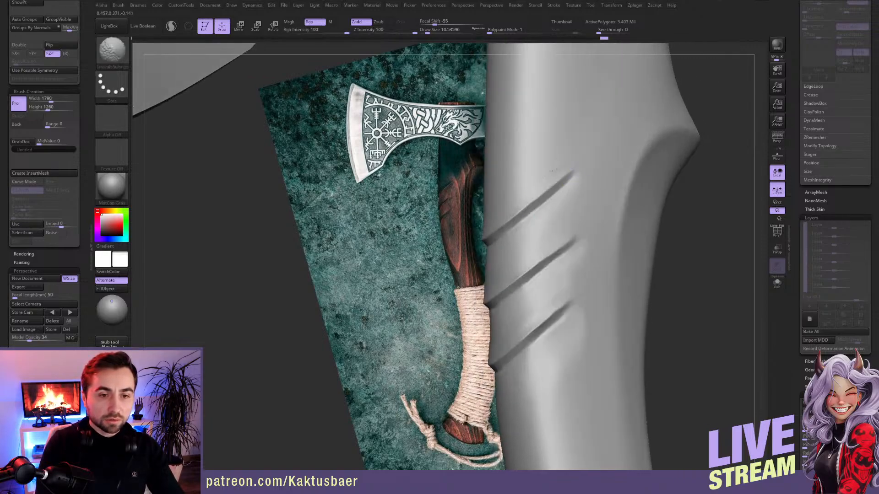
# - Set the draw size to about 14 and smooth the raised surfaces beside the middle and lowest grooves
pyautogui.moveTo(507, 220); pyautogui.dragTo(529, 183, button='right')
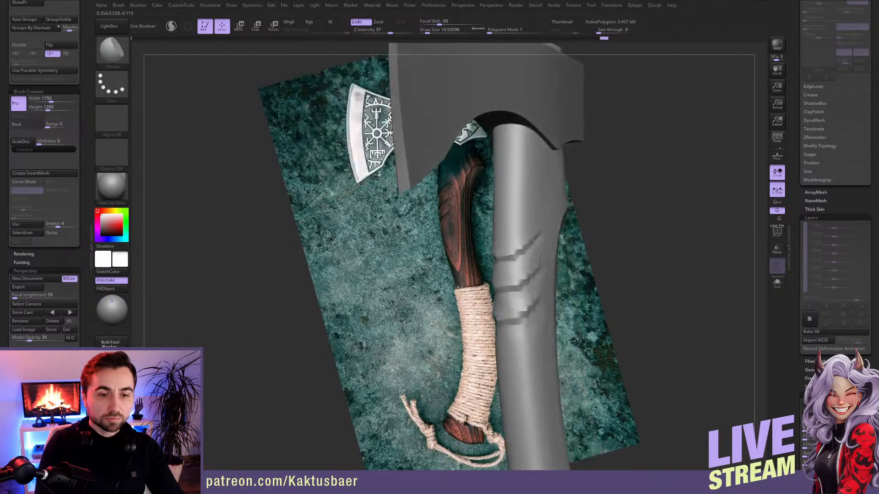
pyautogui.moveTo(512, 279)
pyautogui.mouseDown(button='right')
pyautogui.moveTo(522, 270)
pyautogui.moveTo(506, 282)
pyautogui.moveTo(511, 294)
pyautogui.mouseUp(button='right')
pyautogui.press('shift')
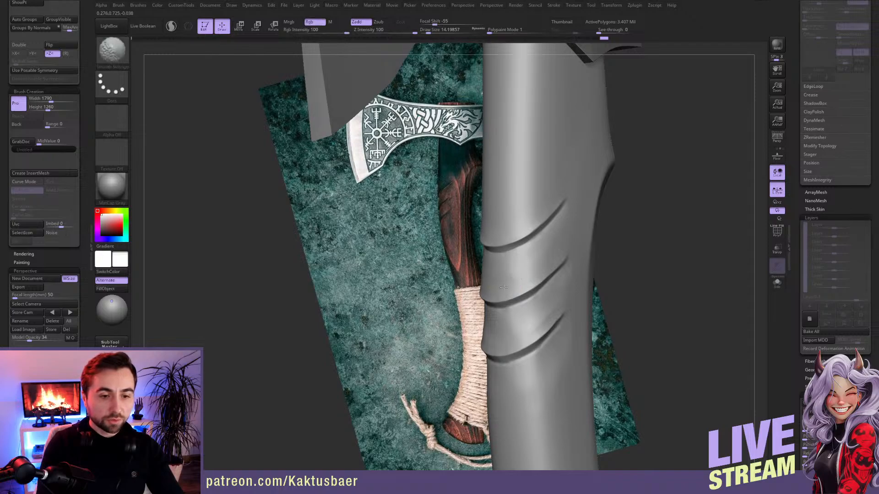
pyautogui.moveTo(503, 287); pyautogui.dragTo(576, 238, button='right')
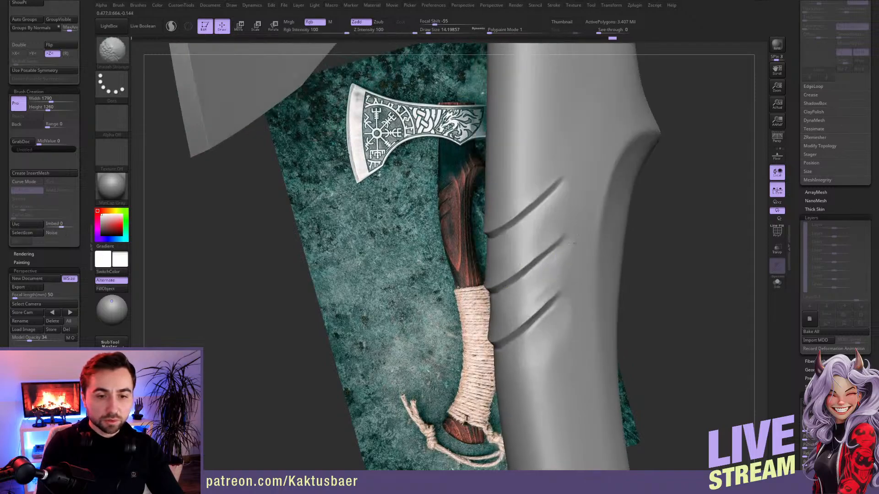
pyautogui.moveTo(541, 304)
pyautogui.mouseDown(button='right')
pyautogui.moveTo(518, 298)
pyautogui.moveTo(496, 259)
pyautogui.moveTo(496, 271)
pyautogui.mouseUp(button='right')
# - Set the draw size to about 12 and polish and smooth the edges of the three grooves
pyautogui.press('s')
pyautogui.moveTo(496, 270)
pyautogui.mouseDown()
pyautogui.moveTo(489, 268)
pyautogui.moveTo(551, 241)
pyautogui.mouseUp()
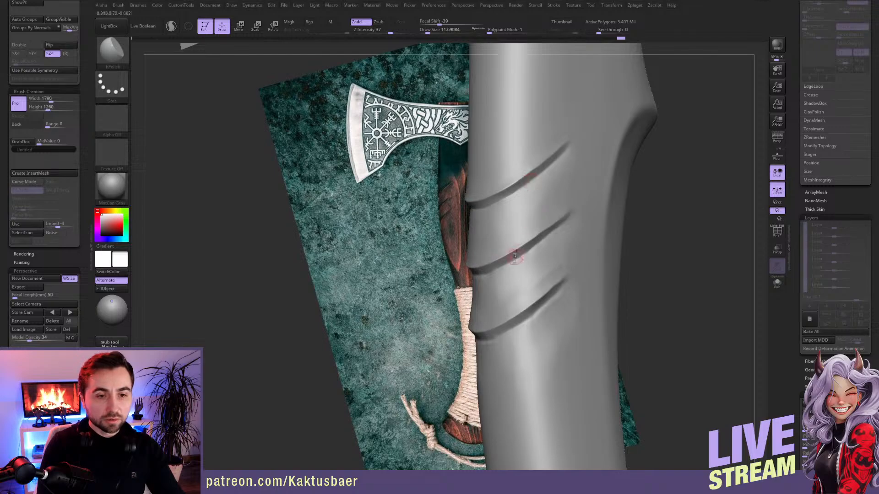
pyautogui.keyDown('alt'); pyautogui.moveTo(530, 340); pyautogui.dragTo(533, 294, button='right'); pyautogui.keyUp('alt')
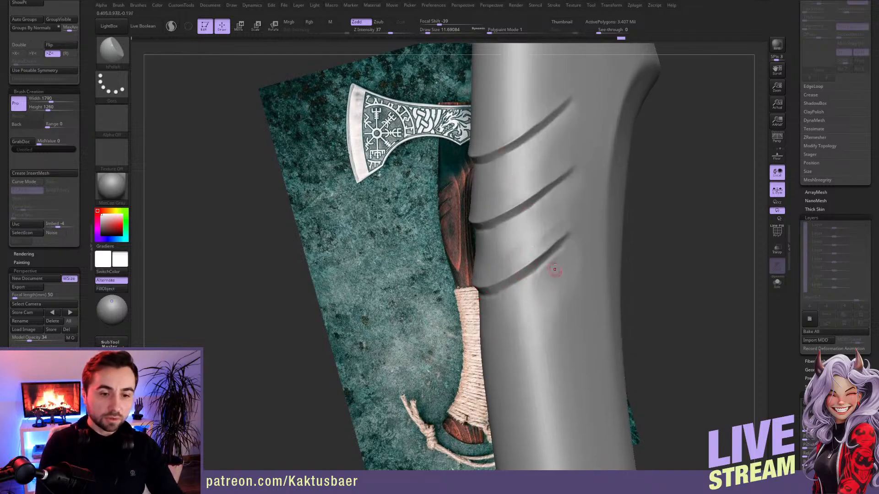
pyautogui.moveTo(555, 270); pyautogui.dragTo(561, 233, button='right')
pyautogui.press('shift')
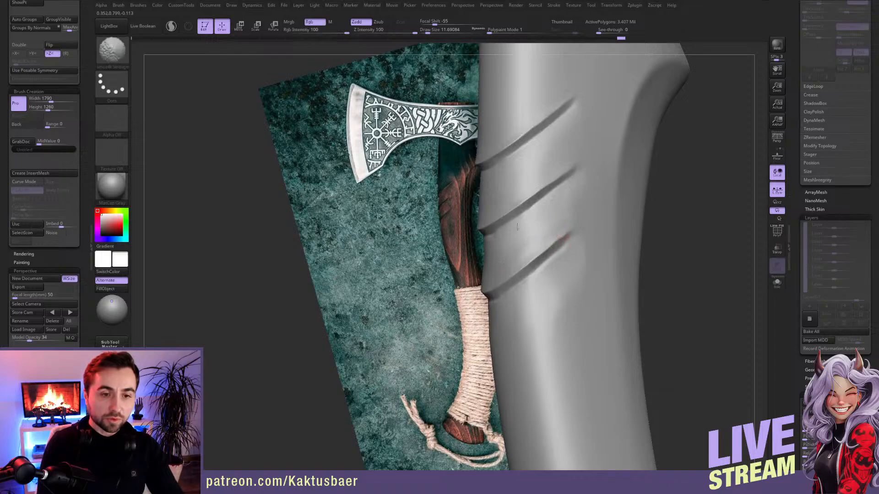
pyautogui.moveTo(492, 250); pyautogui.dragTo(527, 220, button='right')
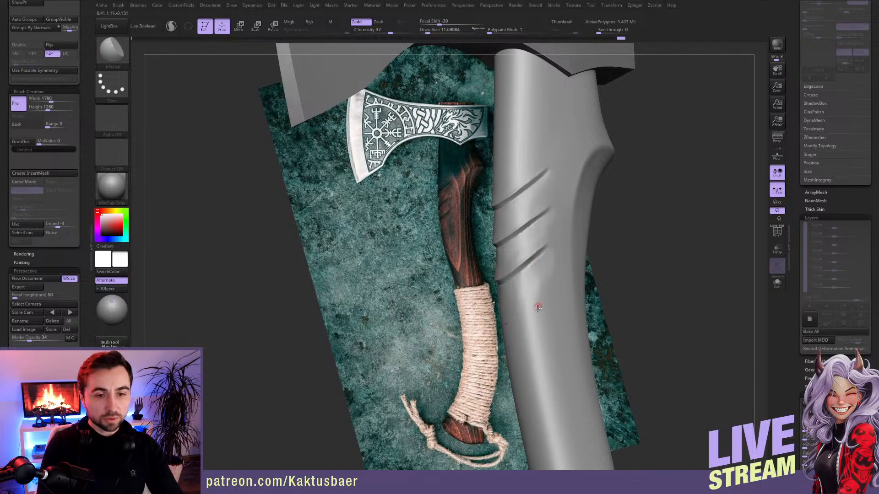
# - Set the draw size to about 33 and smooth the handle surface just below the lowest groove
pyautogui.keyDown('alt'); pyautogui.moveTo(538, 308); pyautogui.dragTo(522, 248, button='right'); pyautogui.keyUp('alt')
pyautogui.keyDown('ctrl'); pyautogui.moveTo(531, 186); pyautogui.dragTo(537, 198, button='right'); pyautogui.keyUp('ctrl')
pyautogui.press('s')
pyautogui.moveTo(536, 198)
pyautogui.mouseDown()
pyautogui.moveTo(541, 173)
pyautogui.moveTo(524, 151)
pyautogui.mouseUp()
pyautogui.press('shift')
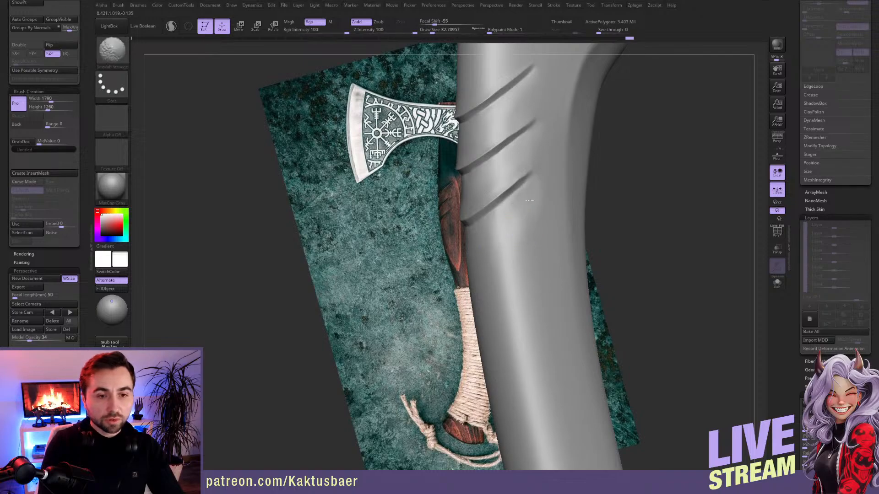
# - Reduce the draw size to about 18 and refine the lowest groove's edge with smoothing and hPolish strokes
pyautogui.press('s')
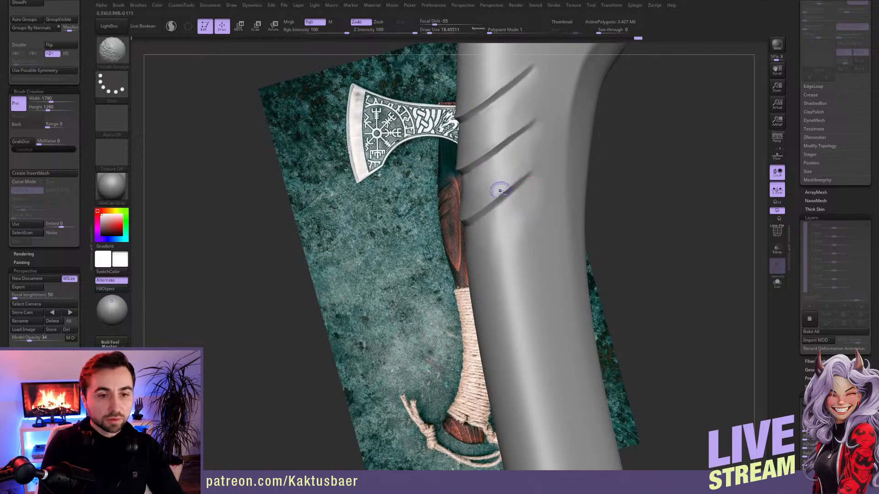
pyautogui.press('ctrl')
pyautogui.press('s')
pyautogui.moveTo(520, 182)
pyautogui.keyDown('ctrl'); pyautogui.mouseDown(button='right')
pyautogui.moveTo(523, 190)
pyautogui.moveTo(518, 183)
pyautogui.moveTo(533, 170)
pyautogui.mouseUp(button='right'); pyautogui.keyUp('ctrl')
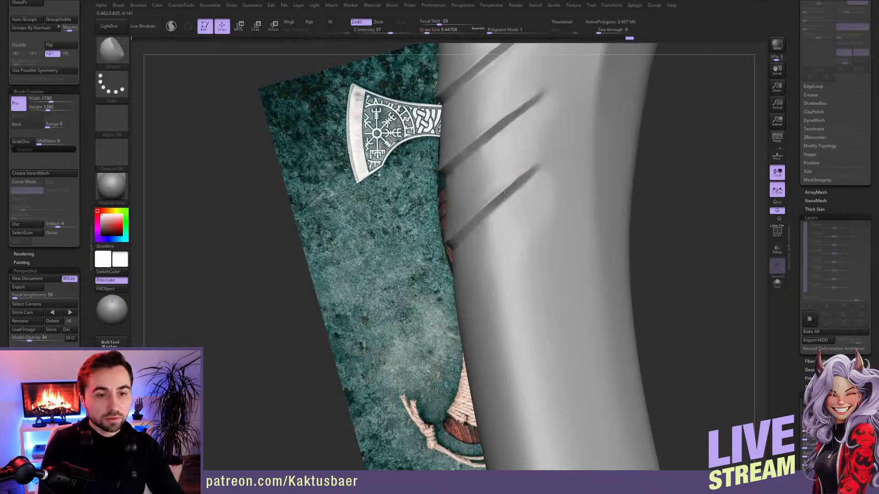
pyautogui.moveTo(505, 195); pyautogui.dragTo(498, 210)
# - Set the draw size to about 20 and smooth the raised surface between the uppermost and middle grooves
pyautogui.keyDown('ctrl'); pyautogui.moveTo(503, 222); pyautogui.dragTo(523, 206, button='right'); pyautogui.keyUp('ctrl')
pyautogui.press('s')
pyautogui.moveTo(524, 206); pyautogui.dragTo(535, 193)
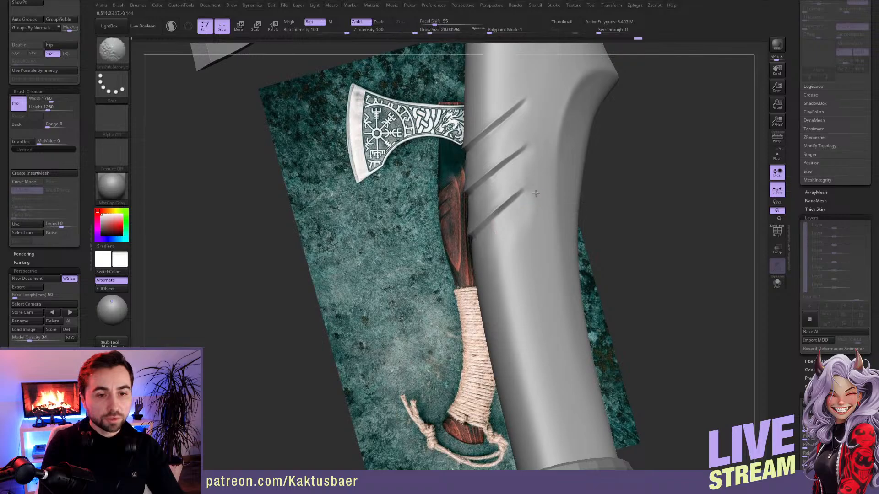
pyautogui.moveTo(516, 232); pyautogui.dragTo(529, 199, button='right')
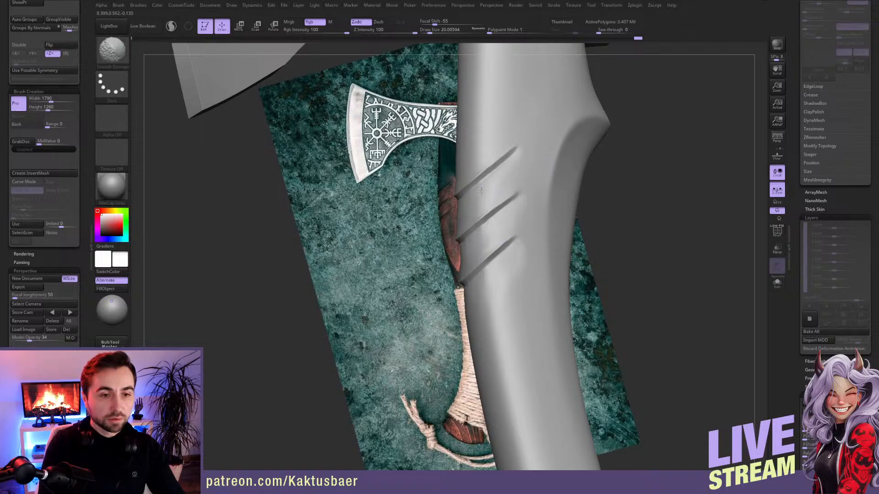
pyautogui.keyDown('shift'); pyautogui.moveTo(482, 202); pyautogui.dragTo(486, 200); pyautogui.keyUp('shift')
# - Enlarge the draw size to about 41 and smooth the handle below the grooves, checking it from both sides
pyautogui.moveTo(498, 270)
pyautogui.keyDown('ctrl'); pyautogui.mouseDown(button='right')
pyautogui.moveTo(522, 229)
pyautogui.moveTo(500, 264)
pyautogui.moveTo(510, 271)
pyautogui.moveTo(509, 302)
pyautogui.mouseUp(button='right'); pyautogui.keyUp('ctrl')
pyautogui.press('s')
pyautogui.moveTo(475, 300); pyautogui.dragTo(479, 300)
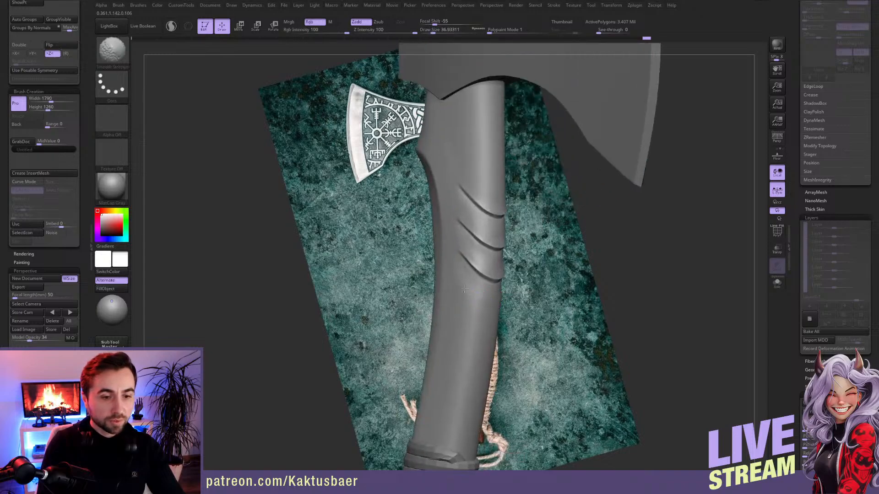
pyautogui.moveTo(520, 309)
pyautogui.mouseDown(button='right')
pyautogui.moveTo(498, 305)
pyautogui.moveTo(513, 301)
pyautogui.mouseUp(button='right')
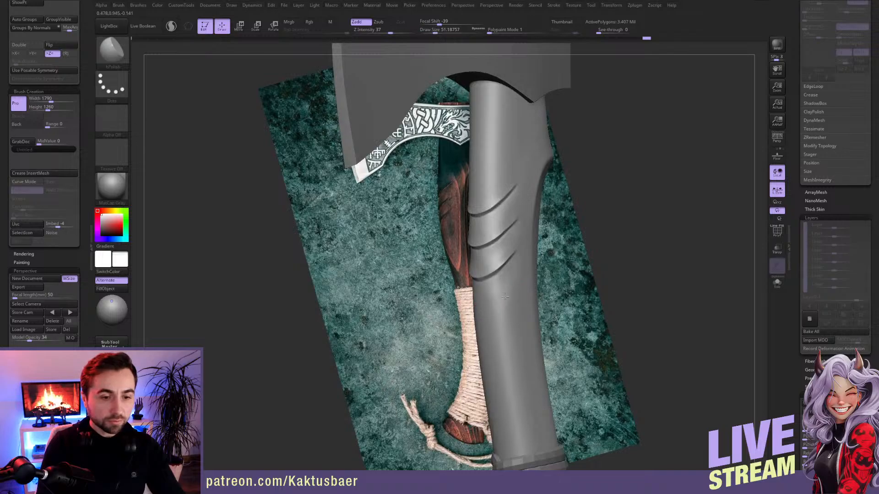
pyautogui.press('shift')
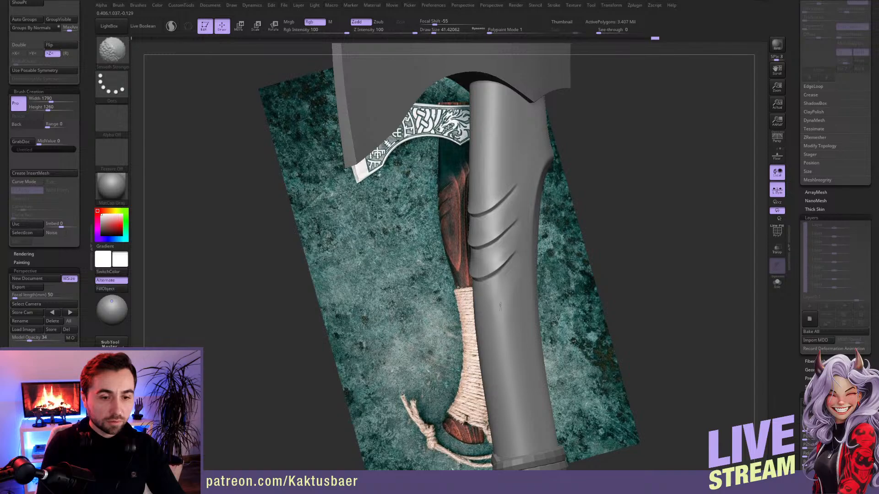
pyautogui.moveTo(497, 337)
pyautogui.keyDown('alt'); pyautogui.mouseDown(button='right')
pyautogui.moveTo(500, 270)
pyautogui.moveTo(464, 264)
pyautogui.moveTo(486, 233)
pyautogui.mouseUp(button='right'); pyautogui.keyUp('alt')
pyautogui.moveTo(495, 262)
pyautogui.mouseDown(button='right')
pyautogui.moveTo(508, 316)
pyautogui.moveTo(504, 297)
pyautogui.moveTo(482, 285)
pyautogui.mouseUp(button='right')
pyautogui.press('shift')
pyautogui.moveTo(451, 251); pyautogui.dragTo(423, 257, button='right')
pyautogui.moveTo(424, 257); pyautogui.dragTo(438, 252, button='right')
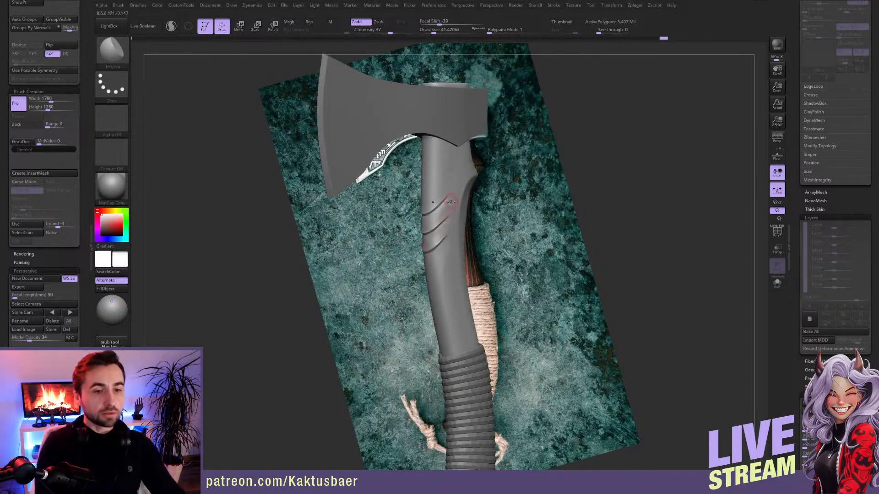
# - Reduce the draw size to about 20 and touch up the surfaces around the three grooves
pyautogui.moveTo(441, 217)
pyautogui.keyDown('ctrl'); pyautogui.mouseDown(button='right')
pyautogui.moveTo(441, 235)
pyautogui.moveTo(442, 210)
pyautogui.mouseUp(button='right'); pyautogui.keyUp('ctrl')
pyautogui.press('[')
pyautogui.press('[')
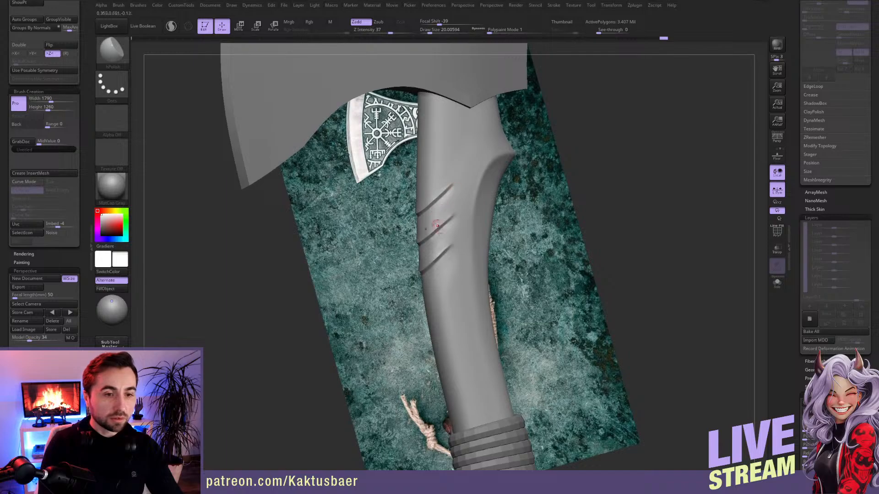
pyautogui.moveTo(447, 181)
pyautogui.keyDown('ctrl'); pyautogui.mouseDown(button='right')
pyautogui.moveTo(441, 210)
pyautogui.moveTo(441, 192)
pyautogui.mouseUp(button='right'); pyautogui.keyUp('ctrl')
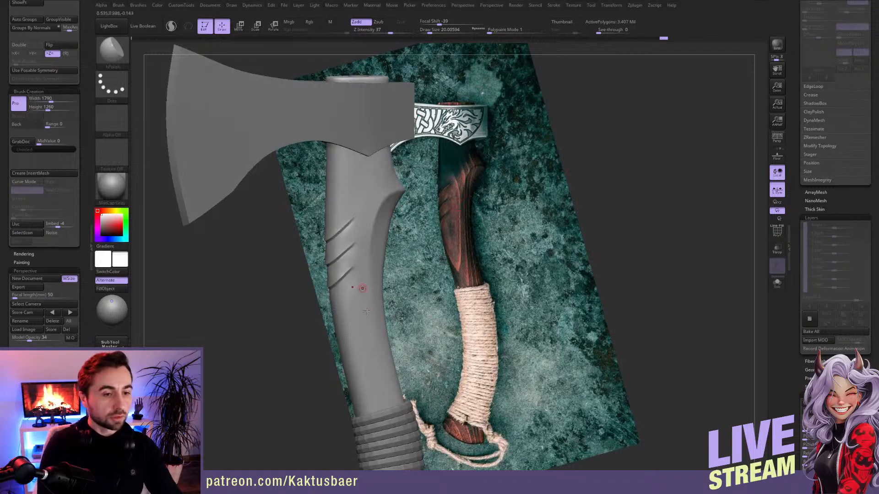
pyautogui.moveTo(359, 298); pyautogui.dragTo(370, 198, button='right')
pyautogui.press('shift')
pyautogui.press('shift')
# - Apply a slight Polish By Features deformation to the handle and save the project
pyautogui.moveTo(794, 293); pyautogui.dragTo(808, 208)
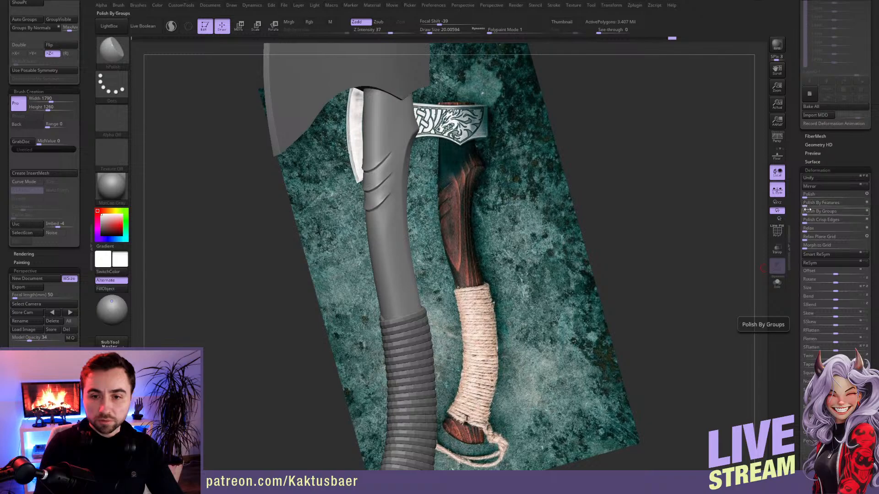
pyautogui.keyDown('alt'); pyautogui.moveTo(387, 214); pyautogui.dragTo(424, 250, button='right'); pyautogui.keyUp('alt')
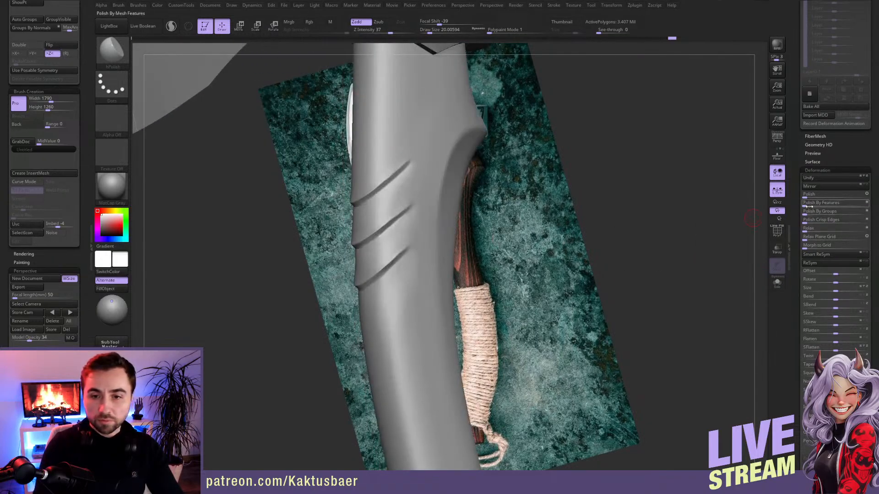
pyautogui.moveTo(807, 206); pyautogui.dragTo(810, 206)
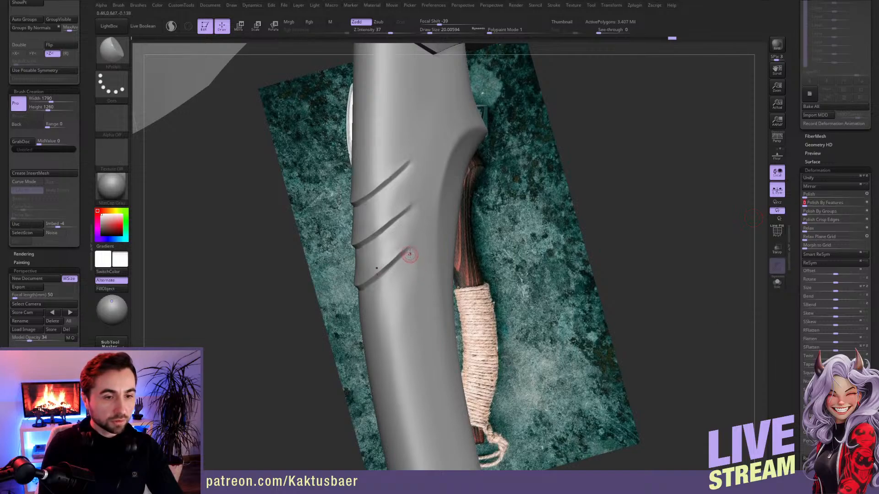
pyautogui.moveTo(412, 255); pyautogui.dragTo(418, 274, button='right')
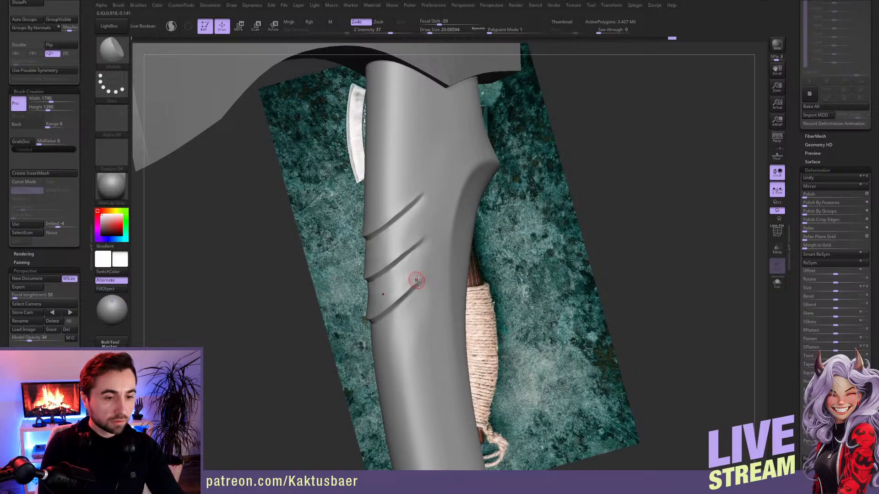
pyautogui.hotkey('ctrl', 's')
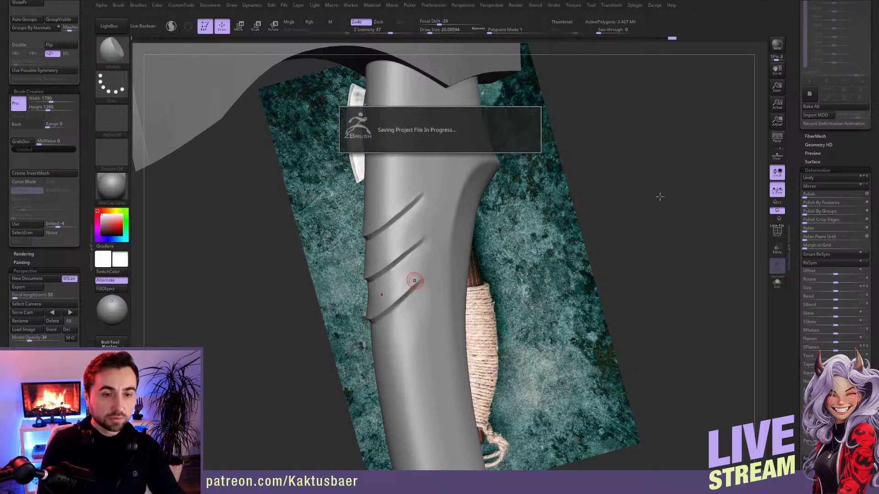
# - Open the ClayPolish settings and smooth the surfaces on both sides of the lowest groove
pyautogui.moveTo(798, 184); pyautogui.dragTo(822, 233)
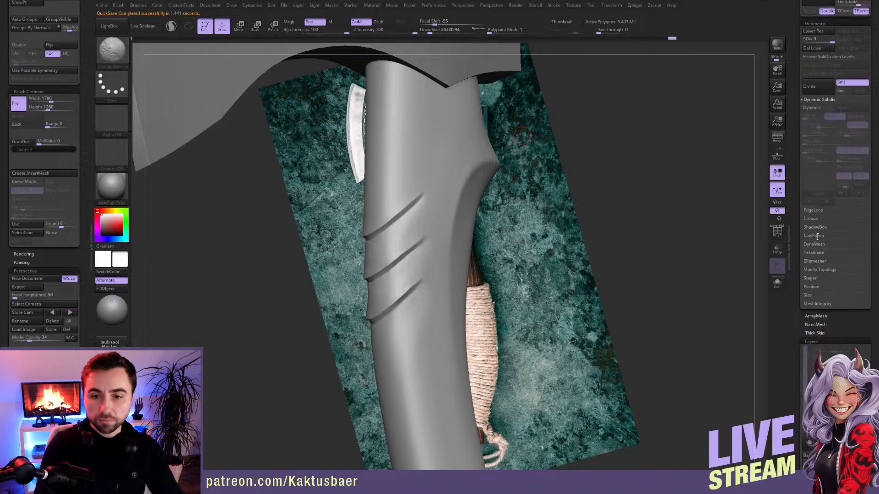
pyautogui.click(813, 235)
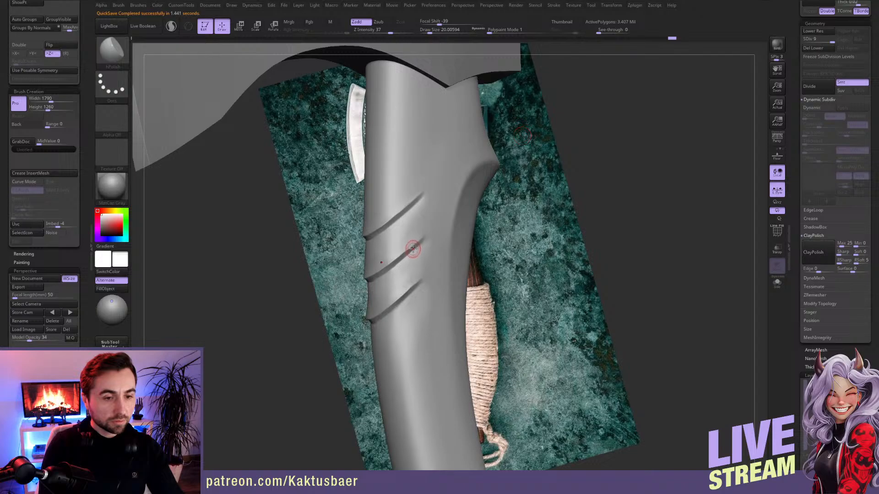
pyautogui.moveTo(392, 319); pyautogui.dragTo(401, 322, button='right')
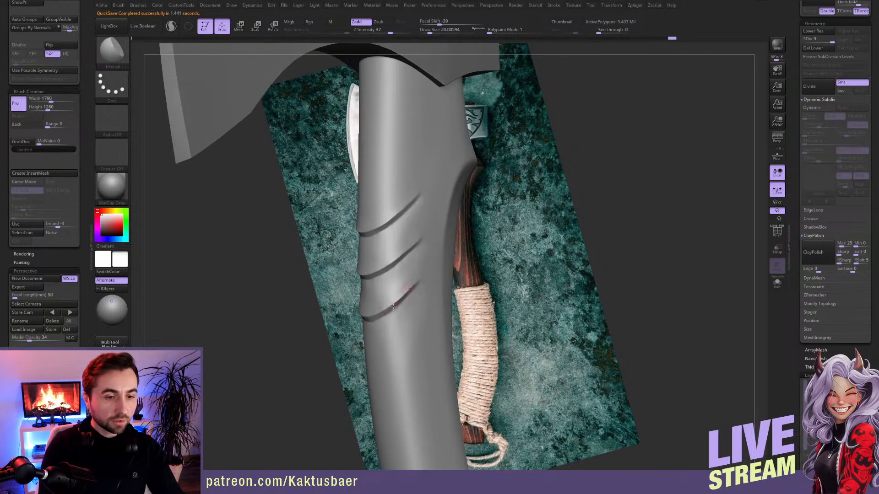
pyautogui.moveTo(378, 288)
pyautogui.keyDown('shift'); pyautogui.mouseDown()
pyautogui.moveTo(385, 283)
pyautogui.moveTo(389, 298)
pyautogui.mouseUp(); pyautogui.keyUp('shift')
pyautogui.keyDown('shift'); pyautogui.moveTo(389, 333); pyautogui.dragTo(383, 328); pyautogui.keyUp('shift')
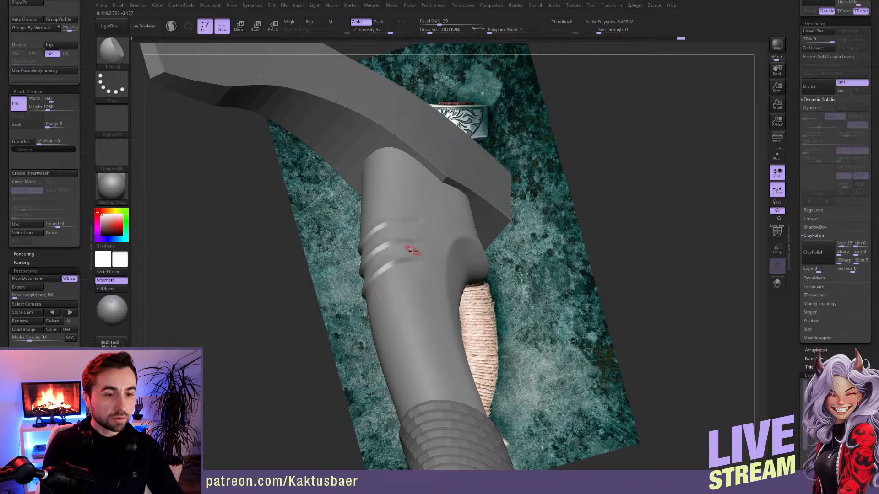
pyautogui.moveTo(412, 252); pyautogui.dragTo(414, 258, button='right')
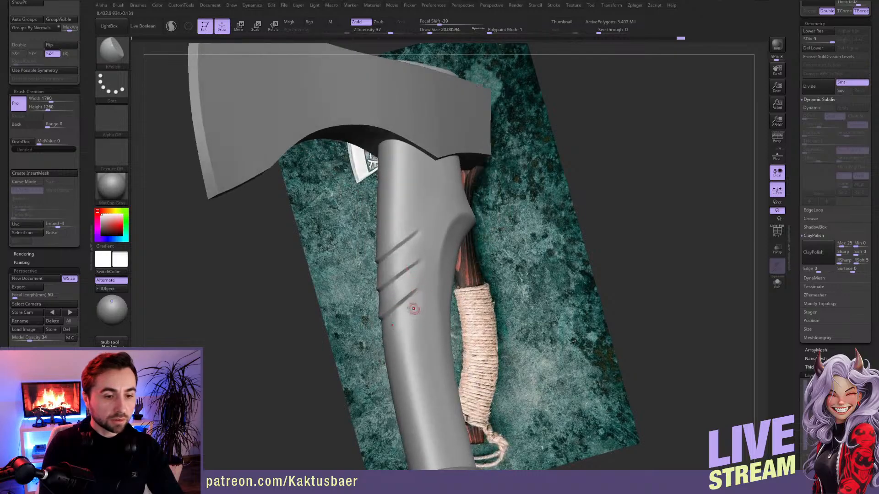
pyautogui.press('shift')
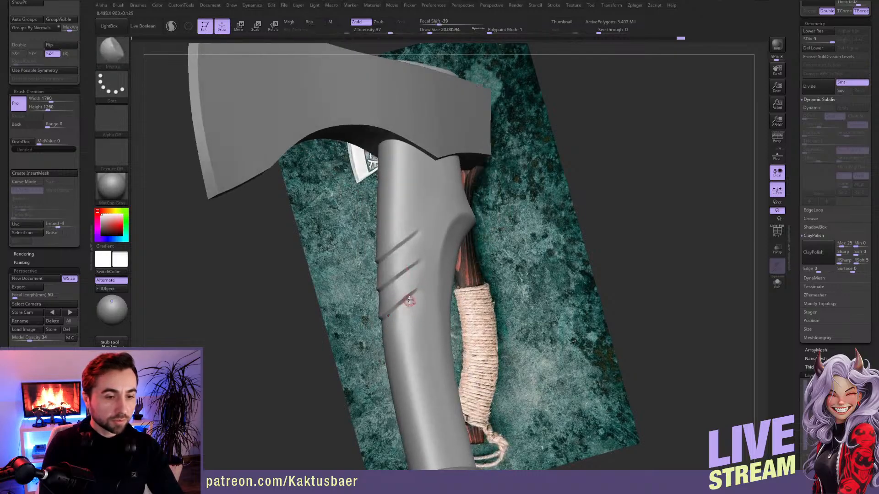
# - Smooth the lowest groove along its length and around its outer end at a draw size of about 20
pyautogui.moveTo(409, 298)
pyautogui.keyDown('ctrl'); pyautogui.mouseDown(button='right')
pyautogui.moveTo(407, 290)
pyautogui.moveTo(404, 315)
pyautogui.mouseUp(button='right'); pyautogui.keyUp('ctrl')
pyautogui.press('shift')
pyautogui.keyDown('shift'); pyautogui.moveTo(372, 334); pyautogui.dragTo(388, 327); pyautogui.keyUp('shift')
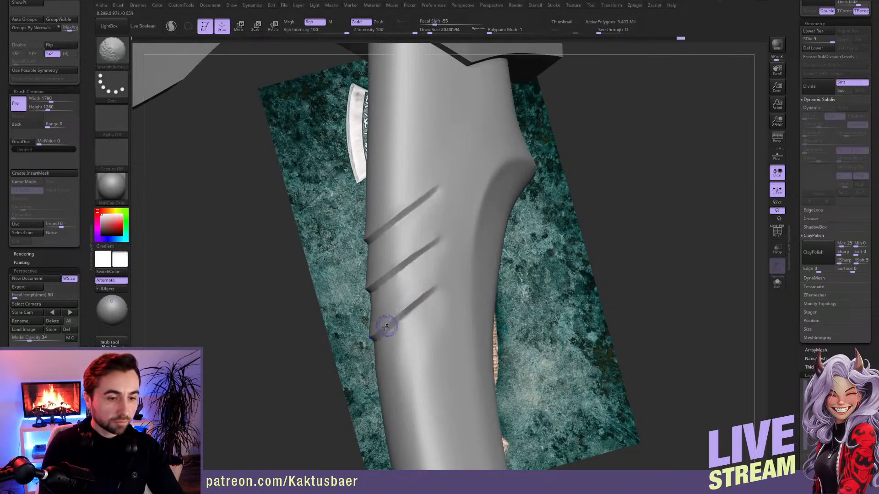
pyautogui.keyDown('ctrl'); pyautogui.moveTo(297, 327); pyautogui.dragTo(323, 342); pyautogui.keyUp('ctrl')
pyautogui.moveTo(409, 315); pyautogui.dragTo(411, 310)
pyautogui.keyDown('alt'); pyautogui.moveTo(411, 311); pyautogui.dragTo(416, 310, button='right'); pyautogui.keyUp('alt')
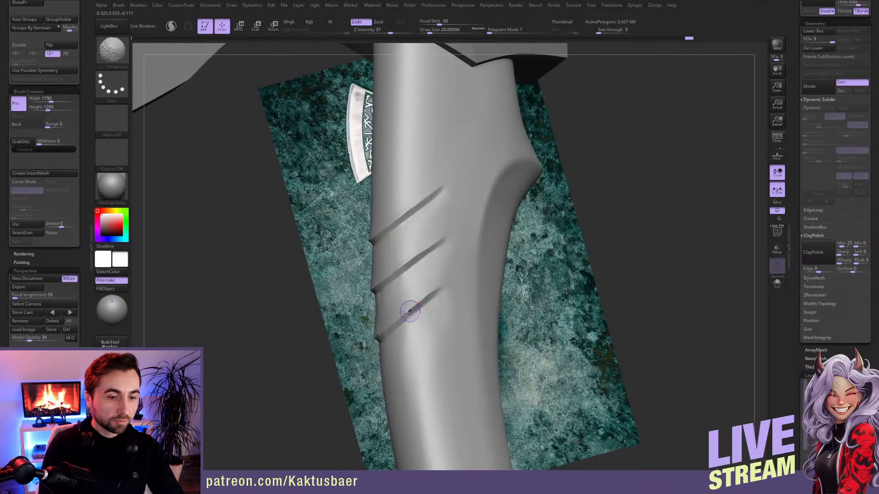
pyautogui.moveTo(379, 333)
pyautogui.keyDown('shift'); pyautogui.mouseDown()
pyautogui.moveTo(430, 289)
pyautogui.moveTo(401, 330)
pyautogui.mouseUp(); pyautogui.keyUp('shift')
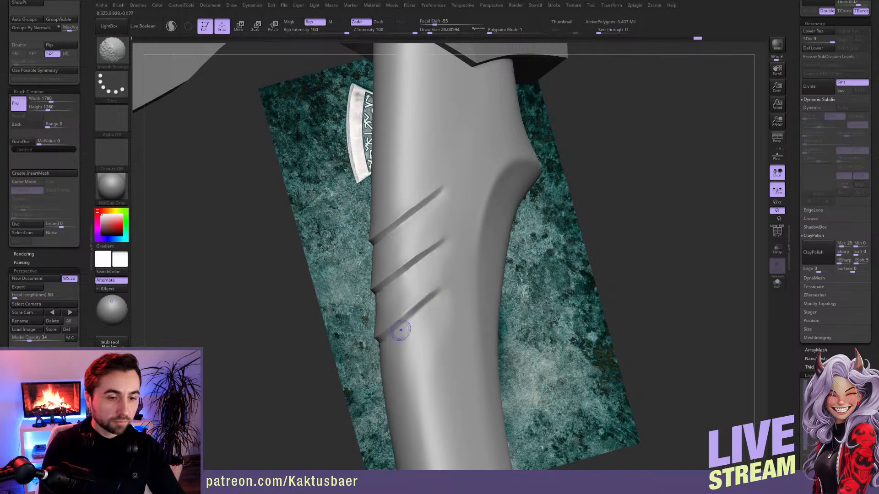
# - Smooth along the middle and uppermost grooves to soften their edges
pyautogui.keyDown('alt'); pyautogui.moveTo(383, 349); pyautogui.dragTo(381, 361, button='right'); pyautogui.keyUp('alt')
pyautogui.keyDown('shift'); pyautogui.moveTo(398, 286); pyautogui.dragTo(421, 263); pyautogui.keyUp('shift')
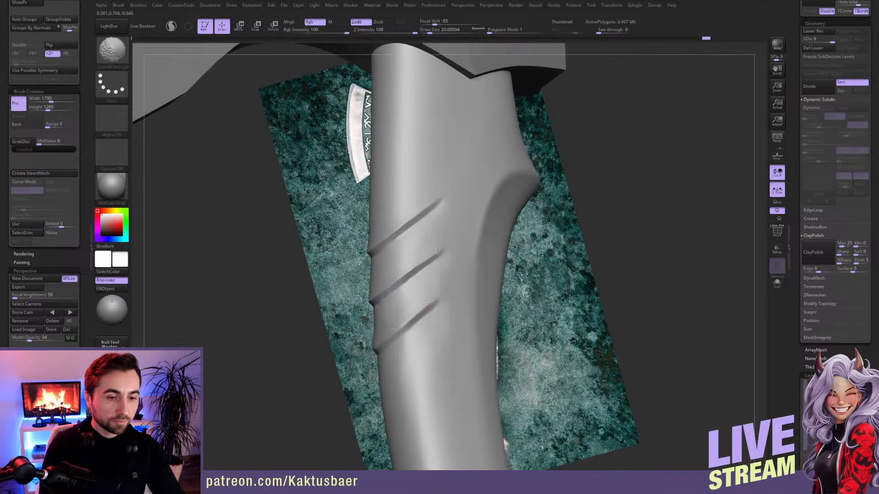
pyautogui.keyDown('shift'); pyautogui.moveTo(441, 196); pyautogui.dragTo(410, 230); pyautogui.keyUp('shift')
pyautogui.moveTo(397, 305)
pyautogui.keyDown('ctrl'); pyautogui.mouseDown(button='right')
pyautogui.moveTo(412, 249)
pyautogui.moveTo(438, 317)
pyautogui.mouseUp(button='right'); pyautogui.keyUp('ctrl')
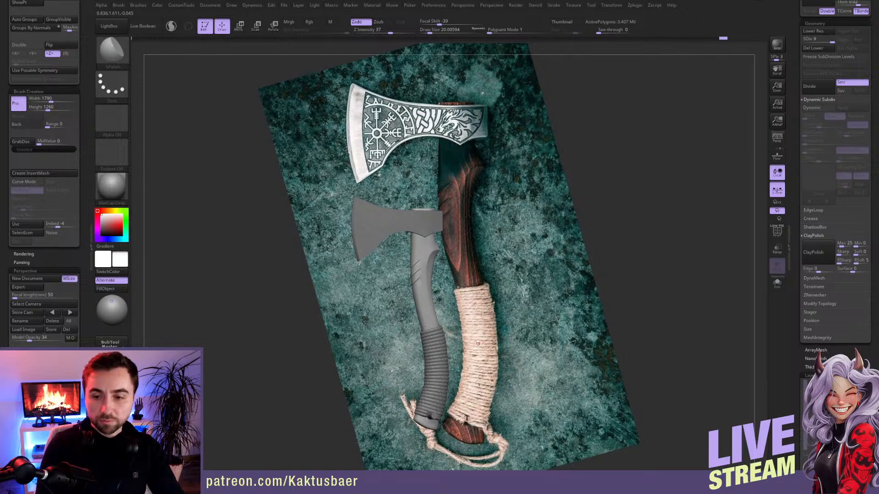
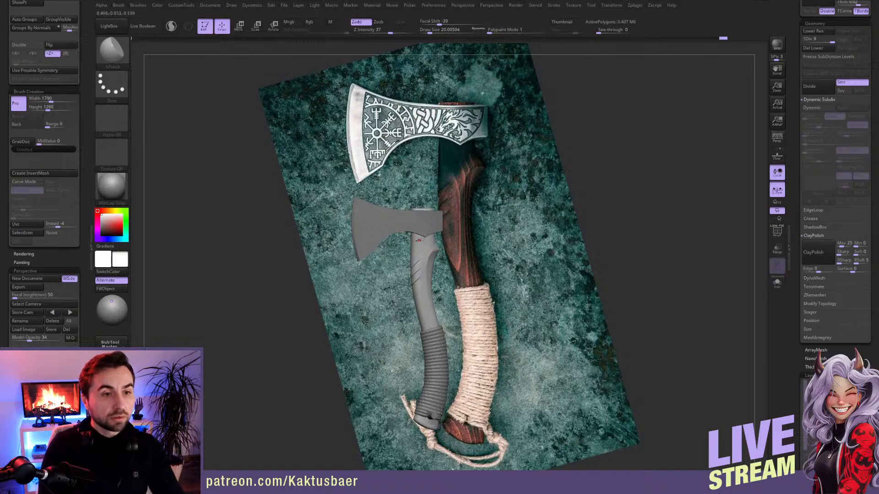
# - Examine the whole axe from several angles and compare its shape with the reference photo
pyautogui.keyDown('ctrl'); pyautogui.moveTo(419, 240); pyautogui.dragTo(424, 270, button='right'); pyautogui.keyUp('ctrl')
pyautogui.keyDown('alt'); pyautogui.moveTo(424, 270); pyautogui.dragTo(436, 243, button='right'); pyautogui.keyUp('alt')
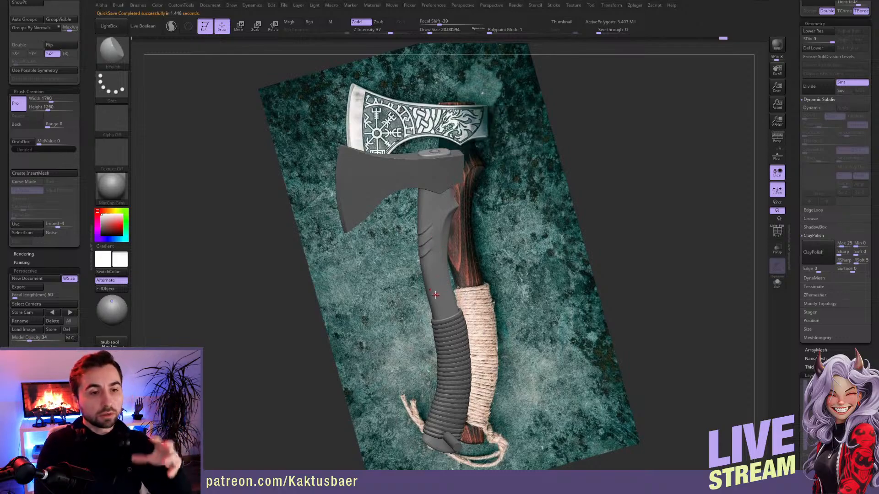
pyautogui.moveTo(453, 293); pyautogui.dragTo(408, 238, button='right')
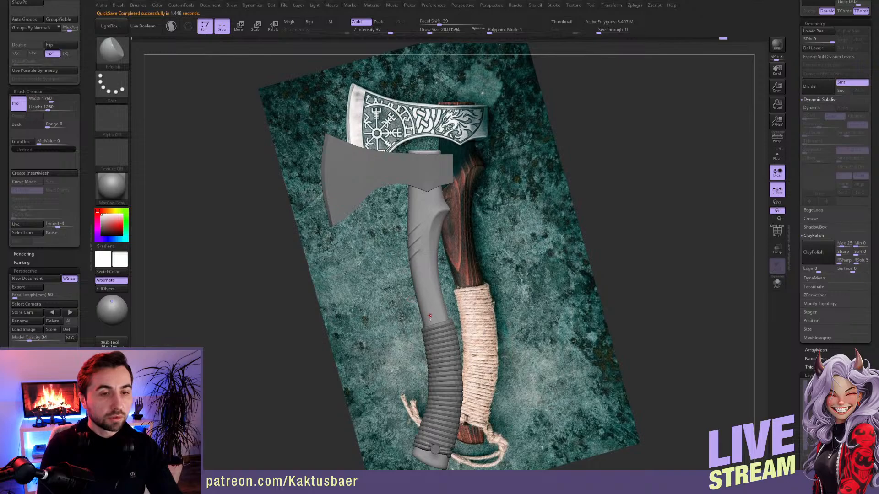
pyautogui.moveTo(419, 290); pyautogui.dragTo(393, 158, button='right')
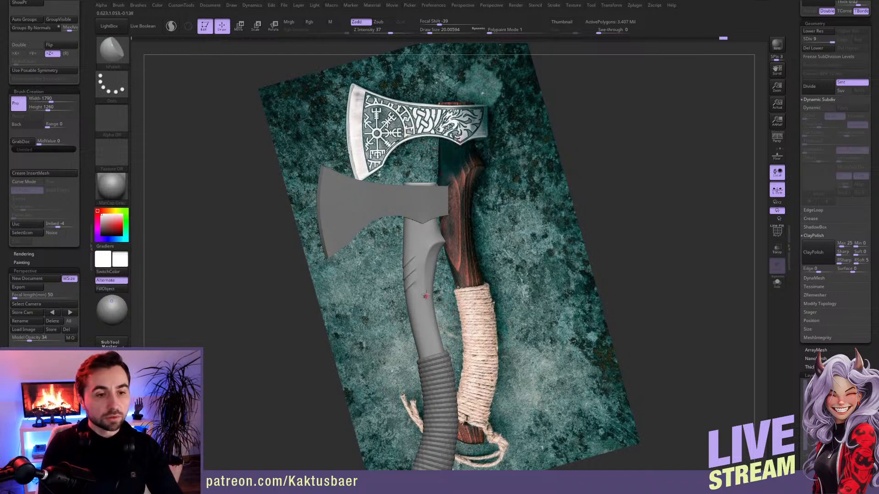
pyautogui.moveTo(425, 293)
pyautogui.keyDown('alt'); pyautogui.mouseDown(button='right')
pyautogui.moveTo(417, 247)
pyautogui.moveTo(415, 271)
pyautogui.mouseUp(button='right'); pyautogui.keyUp('alt')
pyautogui.keyDown('ctrl'); pyautogui.moveTo(415, 308); pyautogui.dragTo(421, 244, button='right'); pyautogui.keyUp('ctrl')
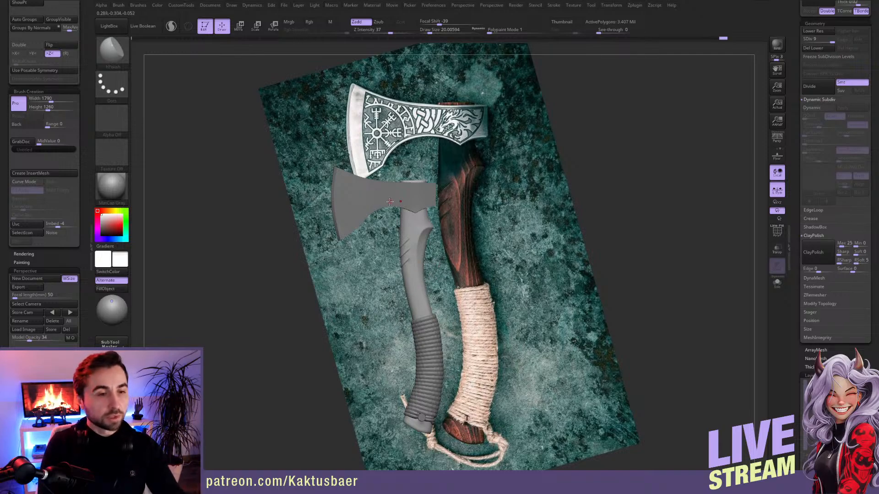
# - Make the axe head the active subtool, isolate it and show its polygon wireframe from an edge-on view
pyautogui.keyDown('alt'); pyautogui.moveTo(360, 187); pyautogui.dragTo(391, 283, button='right'); pyautogui.keyUp('alt')
pyautogui.keyDown('alt'); pyautogui.click(432, 211); pyautogui.keyUp('alt')
pyautogui.moveTo(396, 241); pyautogui.dragTo(398, 257, button='right')
pyautogui.click(777, 231)
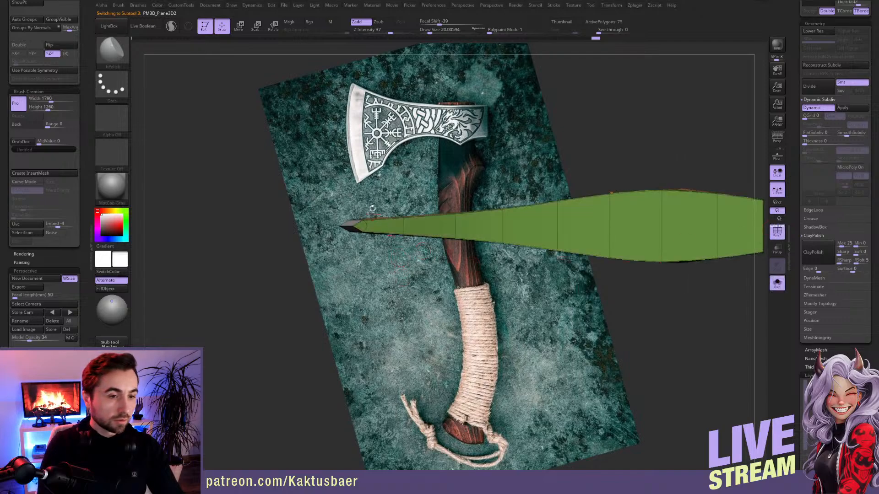
pyautogui.moveTo(286, 188)
pyautogui.keyDown('ctrl'); pyautogui.mouseDown()
pyautogui.moveTo(338, 173)
pyautogui.moveTo(387, 216)
pyautogui.moveTo(288, 253)
pyautogui.mouseUp(); pyautogui.keyUp('ctrl')
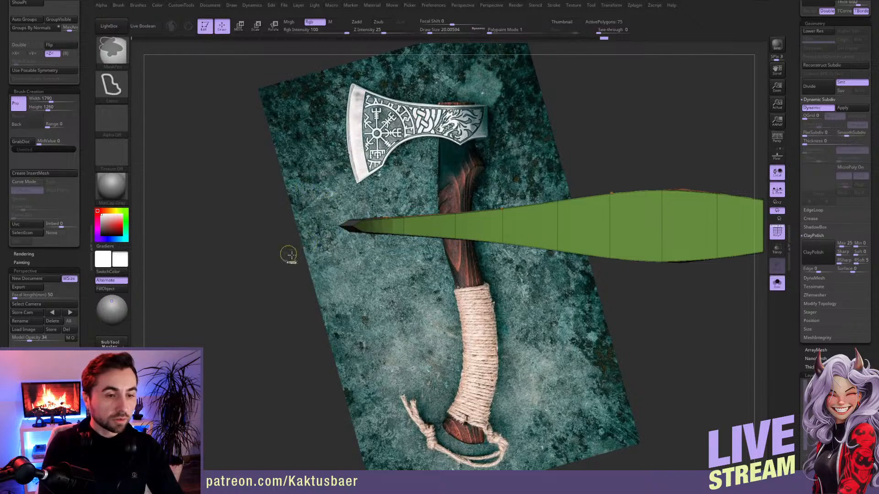
pyautogui.moveTo(372, 224)
pyautogui.mouseDown(button='right')
pyautogui.moveTo(375, 259)
pyautogui.moveTo(401, 209)
pyautogui.moveTo(390, 234)
pyautogui.moveTo(398, 228)
pyautogui.mouseUp(button='right')
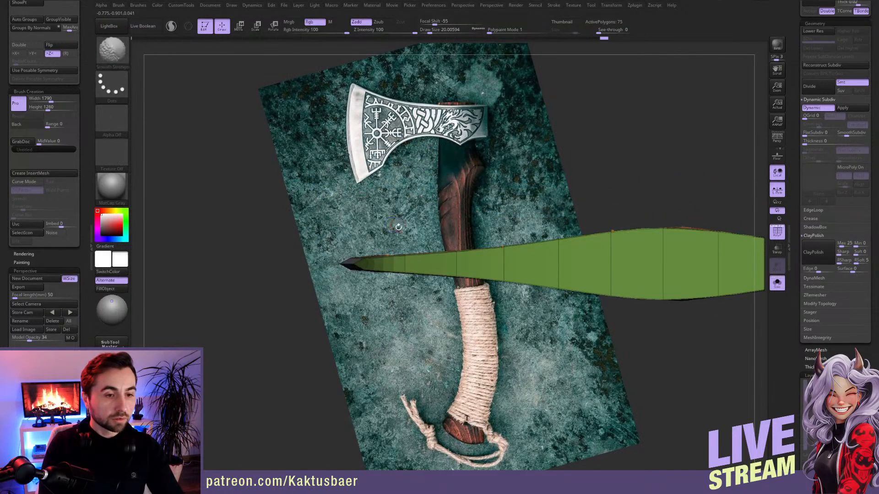
# - Mask the axe head except its thin cutting edge, adjust the edge's position in the edge-on view, and clear the mask
pyautogui.moveTo(399, 225)
pyautogui.keyDown('ctrl'); pyautogui.keyDown('alt'); pyautogui.mouseDown()
pyautogui.moveTo(381, 266)
pyautogui.moveTo(482, 276)
pyautogui.mouseUp(); pyautogui.keyUp('alt'); pyautogui.keyUp('ctrl')
pyautogui.keyDown('alt'); pyautogui.moveTo(418, 257); pyautogui.dragTo(430, 256, button='right'); pyautogui.keyUp('alt')
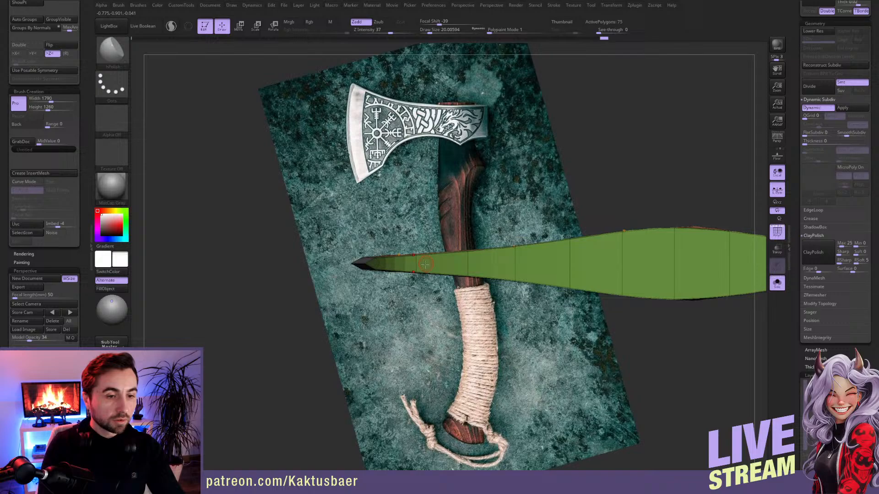
pyautogui.keyDown('ctrl'); pyautogui.click(291, 282); pyautogui.keyUp('ctrl')
pyautogui.press('w')
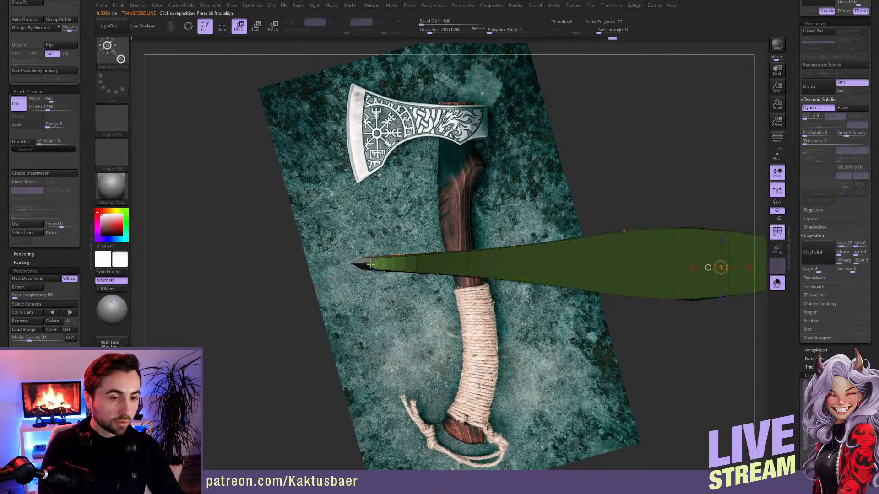
pyautogui.moveTo(364, 265); pyautogui.dragTo(365, 205)
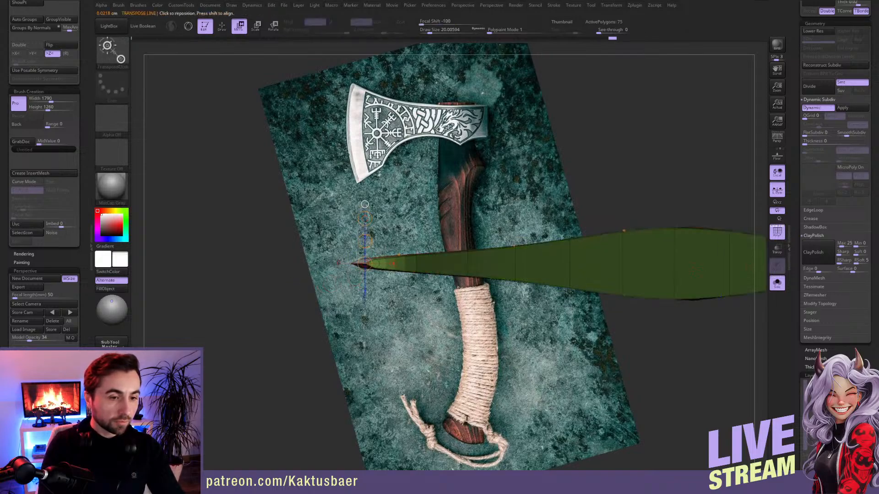
pyautogui.press('q')
pyautogui.keyDown('ctrl'); pyautogui.moveTo(295, 290); pyautogui.dragTo(300, 302); pyautogui.keyUp('ctrl')
# - Turn off the polygon wireframe, show the whole axe again and examine its shape beside the reference photo
pyautogui.keyDown('ctrl'); pyautogui.moveTo(407, 353); pyautogui.dragTo(416, 285, button='right'); pyautogui.keyUp('ctrl')
pyautogui.keyDown('alt'); pyautogui.moveTo(429, 316); pyautogui.dragTo(427, 212, button='right'); pyautogui.keyUp('alt')
pyautogui.click(776, 232)
pyautogui.keyDown('alt'); pyautogui.moveTo(537, 314); pyautogui.dragTo(511, 256, button='right'); pyautogui.keyUp('alt')
pyautogui.hotkey('alt', 's')
pyautogui.keyDown('ctrl'); pyautogui.moveTo(509, 293); pyautogui.dragTo(488, 187, button='right'); pyautogui.keyUp('ctrl')
pyautogui.keyDown('alt'); pyautogui.moveTo(488, 226); pyautogui.dragTo(484, 241, button='right'); pyautogui.keyUp('alt')
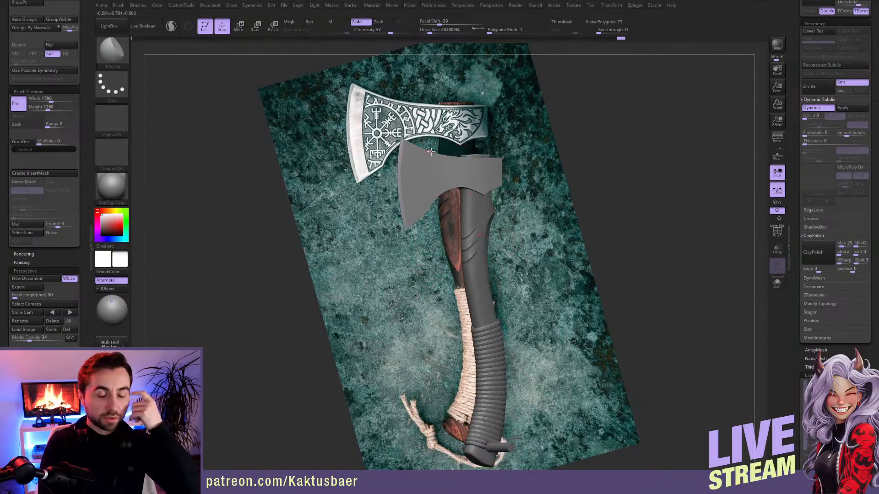
pyautogui.moveTo(467, 204); pyautogui.dragTo(449, 208, button='right')
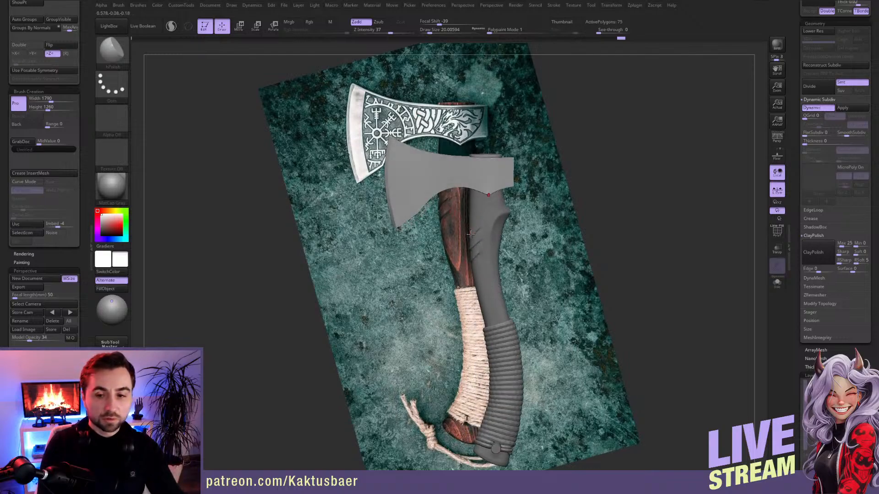
pyautogui.moveTo(482, 240); pyautogui.dragTo(459, 236, button='right')
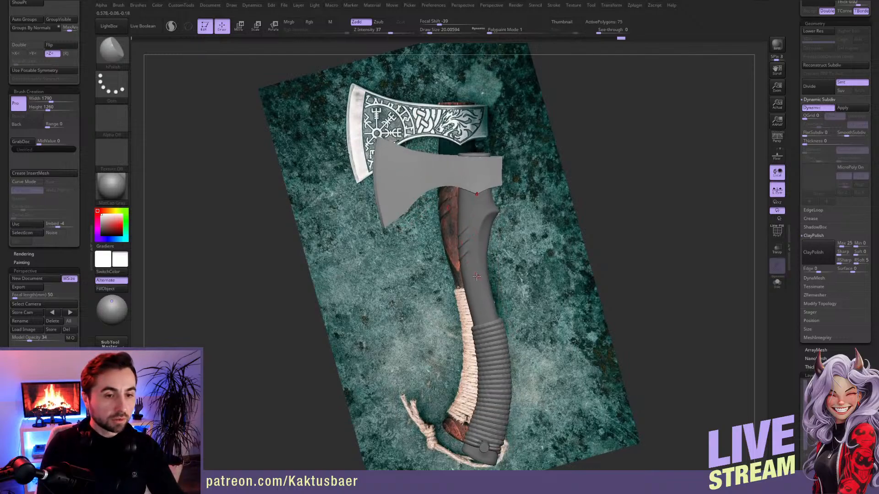
pyautogui.keyDown('alt'); pyautogui.moveTo(491, 316); pyautogui.dragTo(477, 276, button='right'); pyautogui.keyUp('alt')
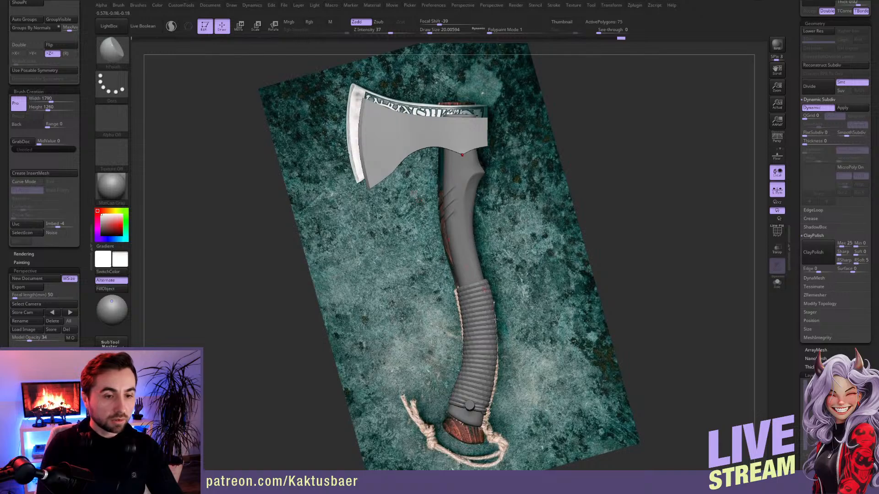
pyautogui.keyDown('alt'); pyautogui.moveTo(495, 319); pyautogui.dragTo(420, 325, button='right'); pyautogui.keyUp('alt')
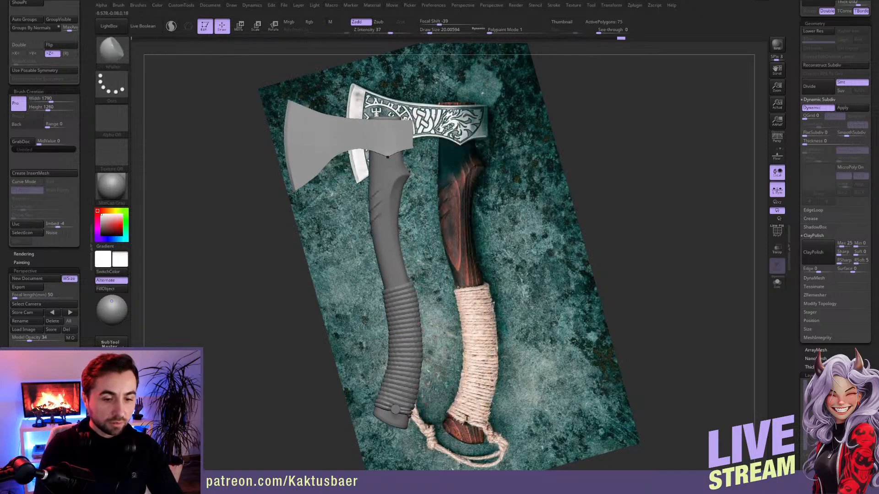
pyautogui.keyDown('alt'); pyautogui.moveTo(462, 407); pyautogui.dragTo(445, 398, button='right'); pyautogui.keyUp('alt')
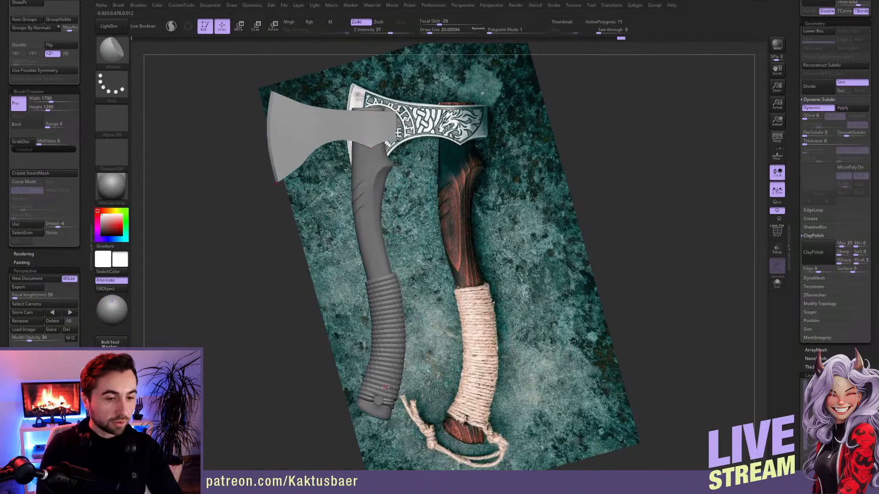
# - Insert a ZSphere as a new subtool and make it the active one
pyautogui.moveTo(793, 176); pyautogui.dragTo(778, 273)
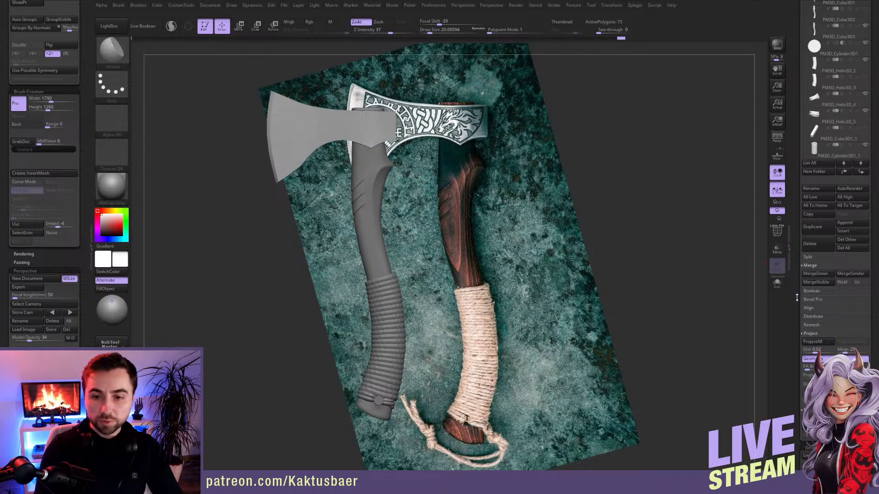
pyautogui.scroll(-2, 797, 298)
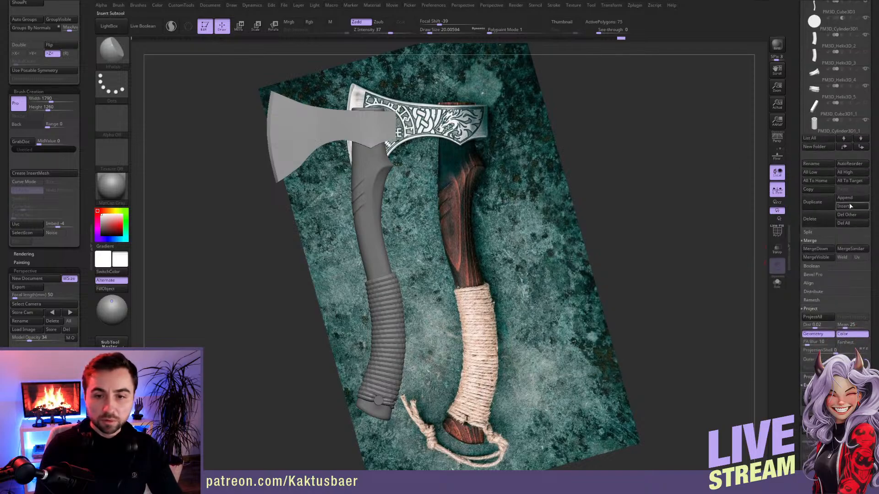
pyautogui.click(849, 206)
pyautogui.click(742, 256)
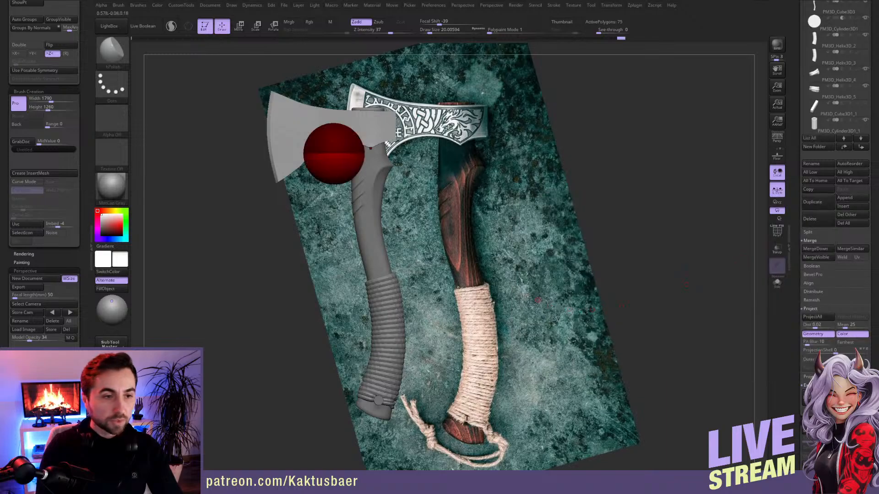
pyautogui.keyDown('alt'); pyautogui.moveTo(525, 293); pyautogui.dragTo(600, 295); pyautogui.keyUp('alt')
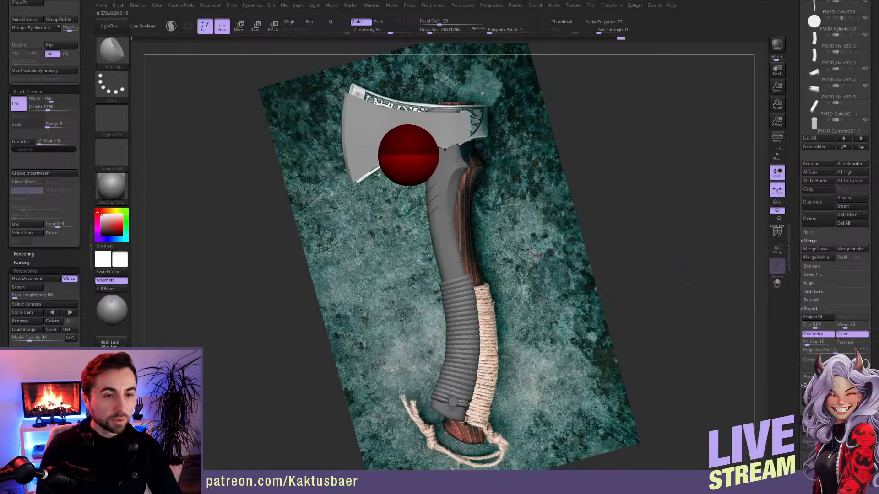
pyautogui.keyDown('alt'); pyautogui.click(409, 150); pyautogui.keyUp('alt')
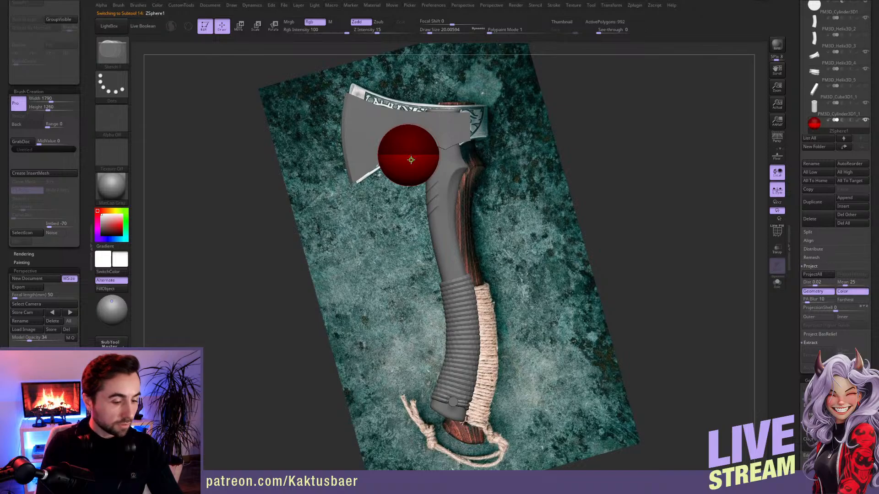
# - Place the ZSphere chain at the lower end of the handle and scale its spheres down to a thin cord
pyautogui.press('w')
pyautogui.moveTo(410, 150); pyautogui.dragTo(488, 416)
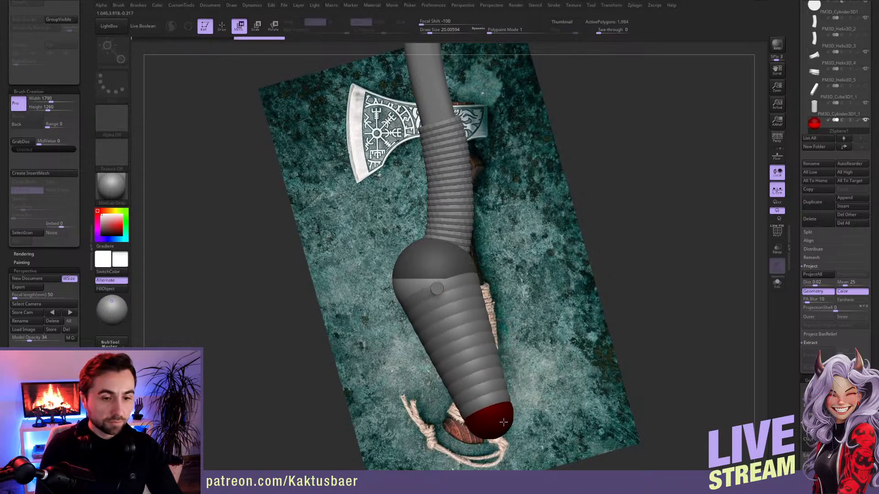
pyautogui.press('e')
pyautogui.moveTo(444, 263); pyautogui.dragTo(454, 297)
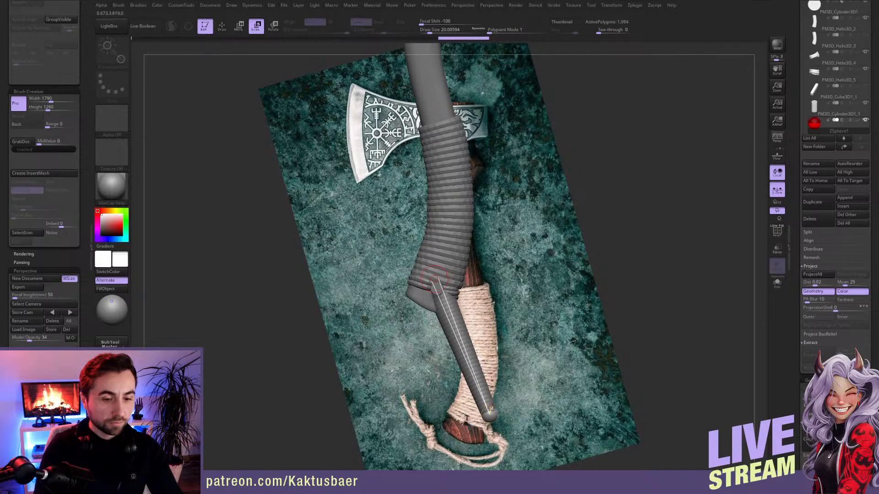
# - Attach the cord's upper sphere beside the handle pin and slim the chain, comparing it with the rope in the stored reference view
pyautogui.moveTo(497, 401); pyautogui.dragTo(460, 292)
pyautogui.press('w')
pyautogui.press('e')
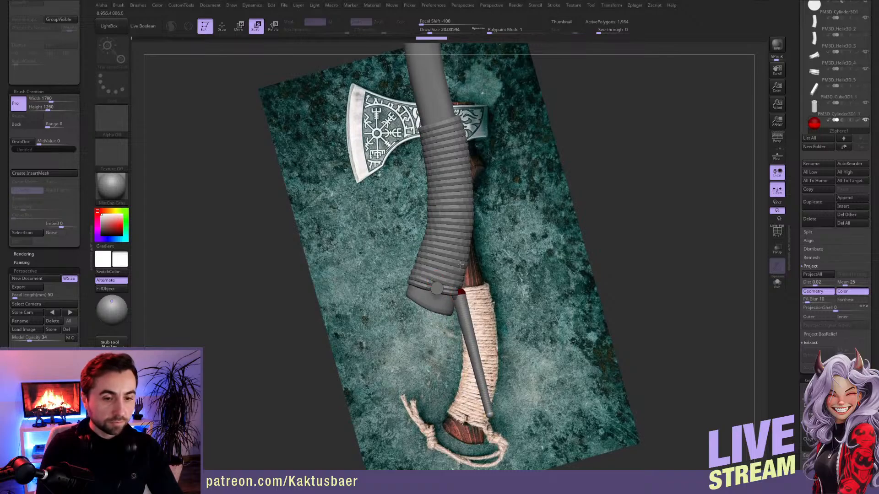
pyautogui.moveTo(459, 255); pyautogui.dragTo(458, 253)
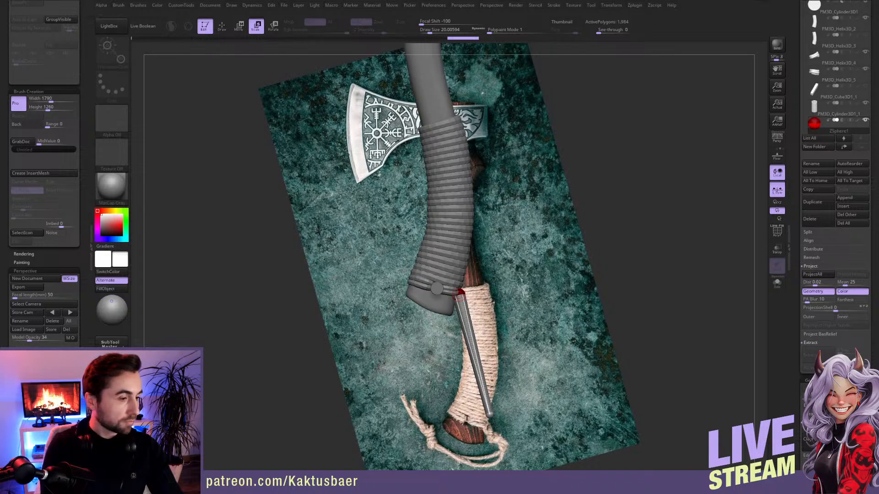
pyautogui.click(70, 313)
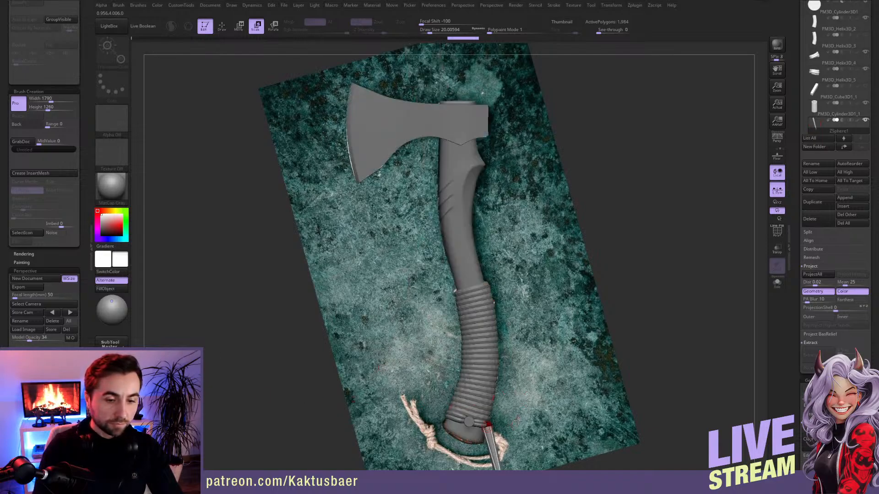
pyautogui.keyDown('alt'); pyautogui.moveTo(518, 421); pyautogui.dragTo(502, 295); pyautogui.keyUp('alt')
pyautogui.moveTo(496, 398); pyautogui.dragTo(494, 395)
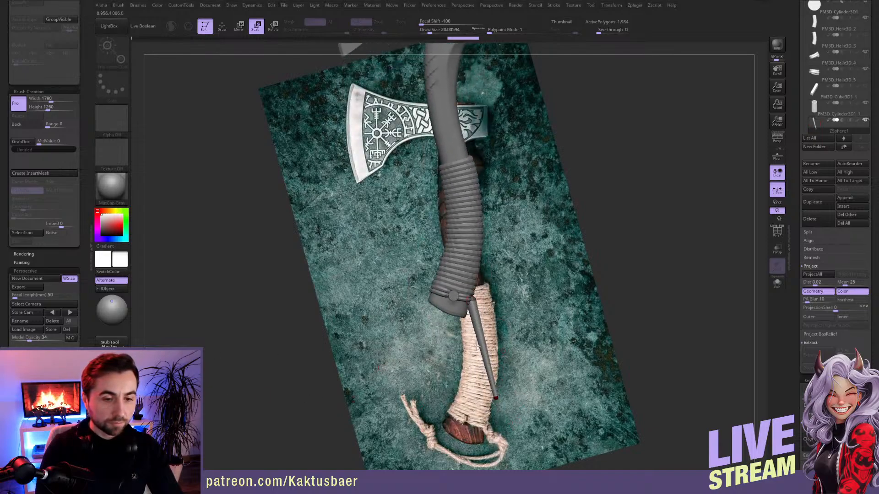
pyautogui.moveTo(477, 346); pyautogui.dragTo(477, 344)
pyautogui.hotkey('ctrl', 'z')
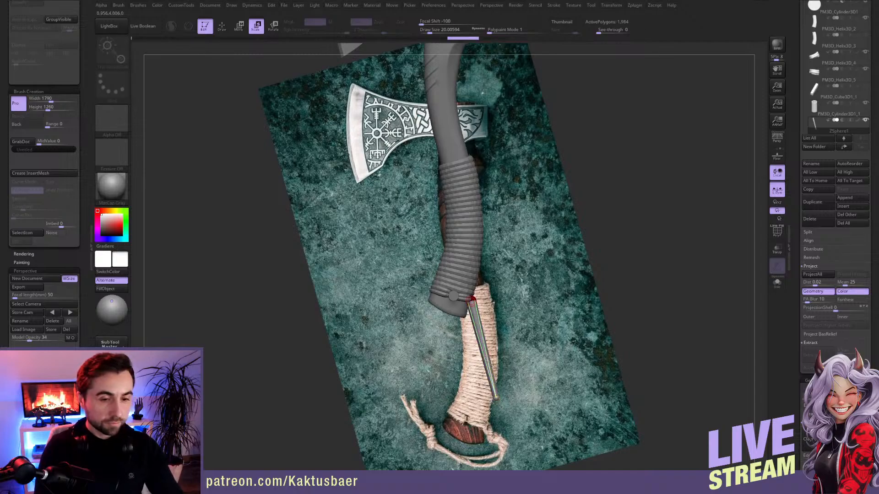
# - Swing the cord's free end in beneath the handle and insert extra joints along the chain
pyautogui.press('w')
pyautogui.moveTo(496, 397)
pyautogui.mouseDown()
pyautogui.moveTo(479, 339)
pyautogui.moveTo(456, 376)
pyautogui.mouseUp()
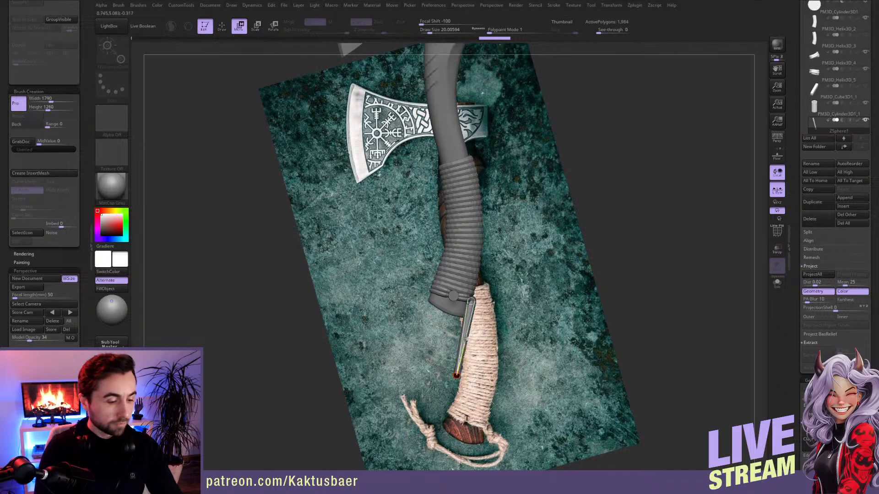
pyautogui.press('q')
pyautogui.click(466, 336)
pyautogui.click(468, 321)
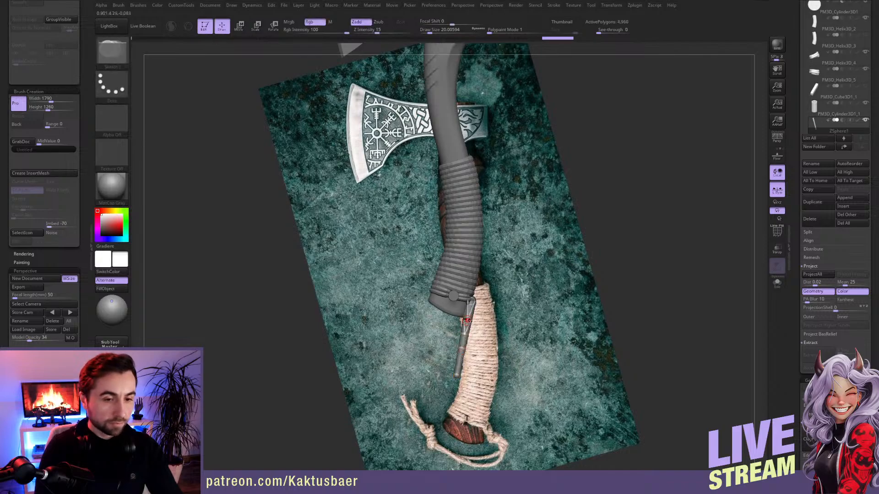
# - Bend the cord around the handle's butt by moving its joints and free end onto the rope in the reference photo
pyautogui.press('w')
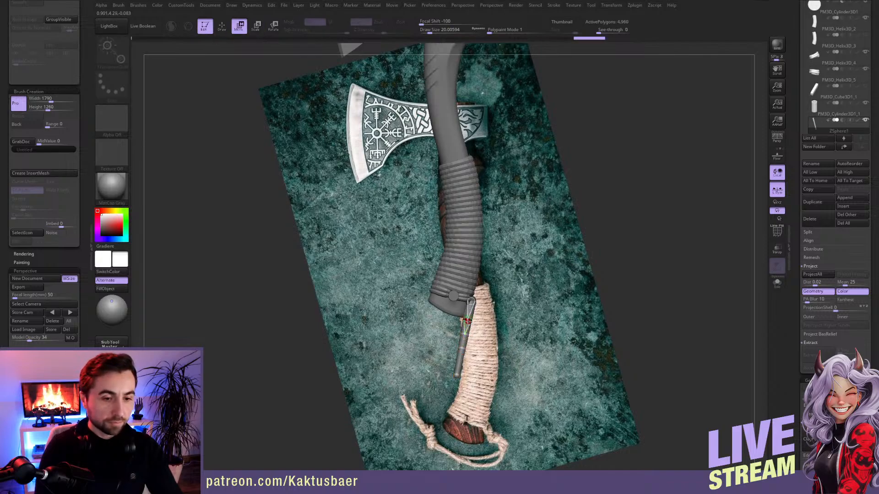
pyautogui.moveTo(468, 323)
pyautogui.mouseDown()
pyautogui.moveTo(476, 326)
pyautogui.moveTo(469, 341)
pyautogui.moveTo(450, 353)
pyautogui.moveTo(453, 342)
pyautogui.moveTo(439, 343)
pyautogui.mouseUp()
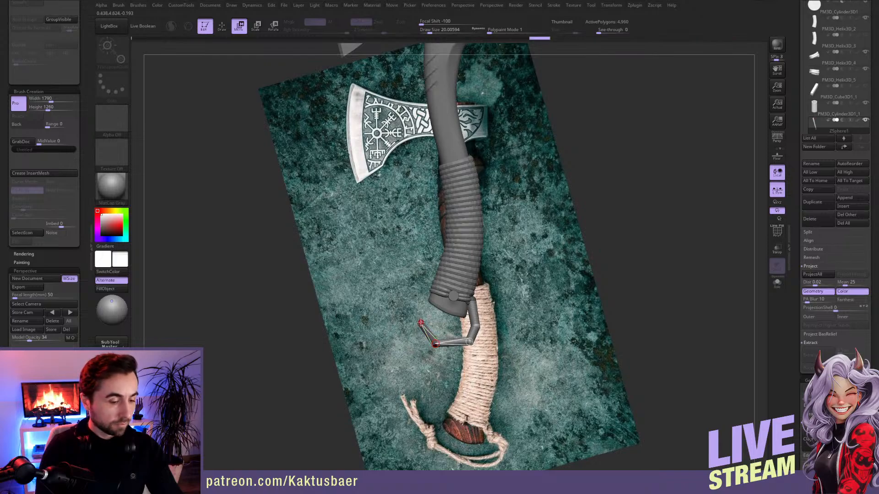
pyautogui.moveTo(420, 322); pyautogui.dragTo(395, 300)
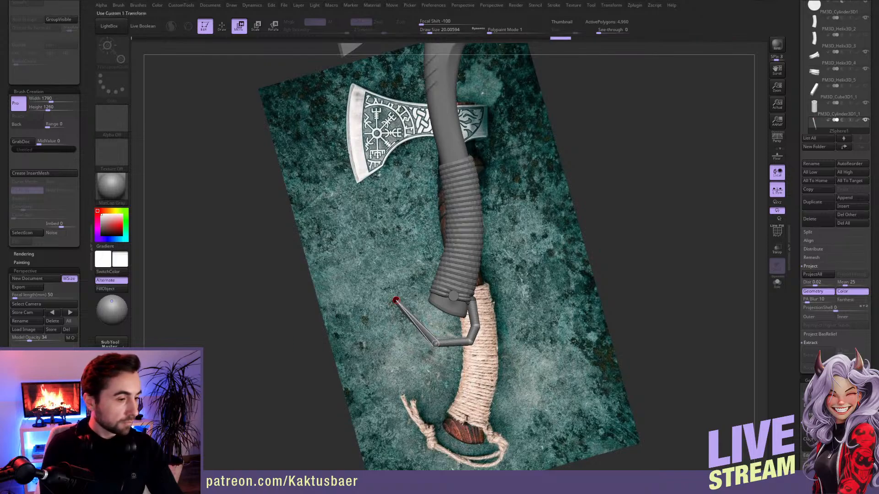
pyautogui.click(70, 312)
pyautogui.moveTo(413, 426); pyautogui.dragTo(403, 396)
pyautogui.moveTo(450, 468); pyautogui.dragTo(451, 458)
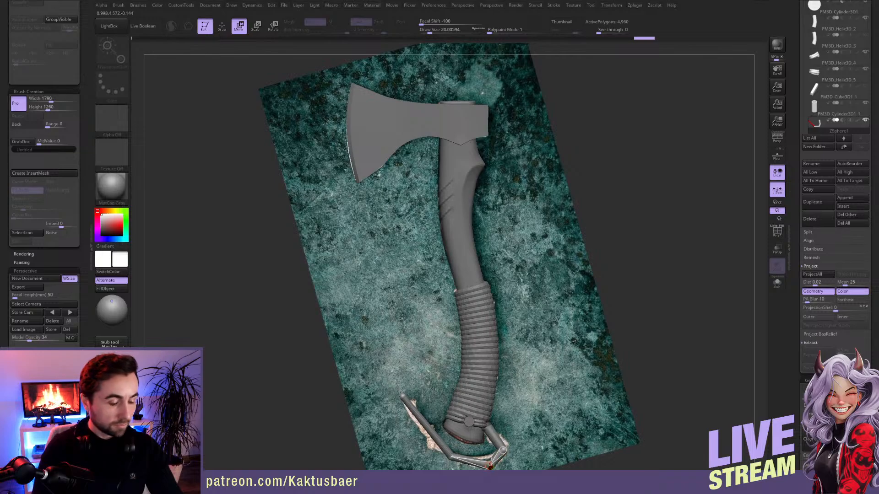
# - Scale the spheres at the cord's attachment point and bends to even out its thickness
pyautogui.press('e')
pyautogui.click(488, 425)
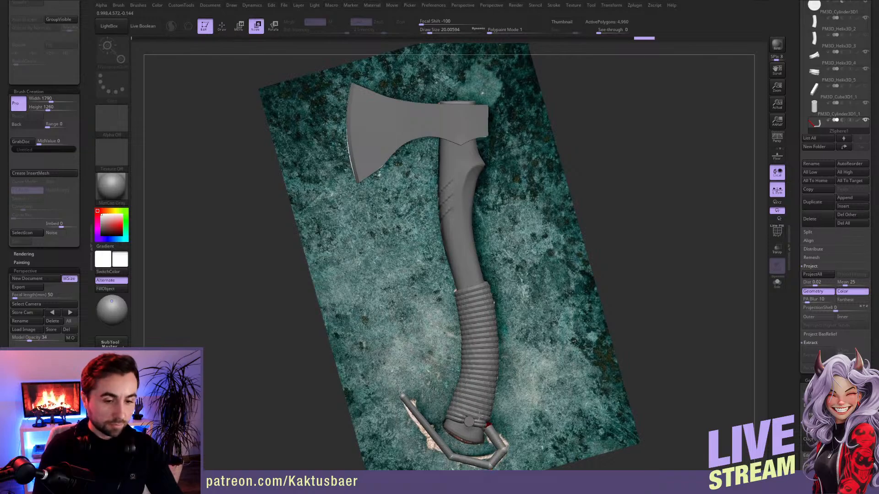
pyautogui.moveTo(488, 426); pyautogui.dragTo(502, 450)
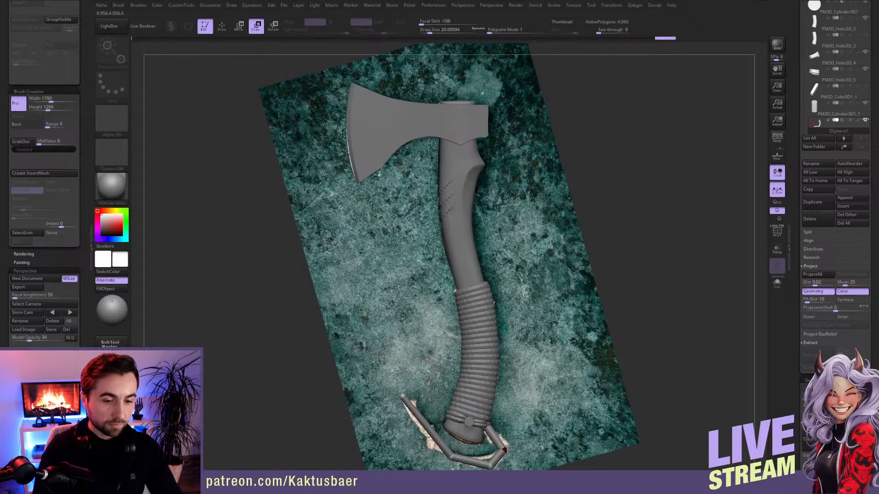
pyautogui.moveTo(501, 421); pyautogui.dragTo(490, 467)
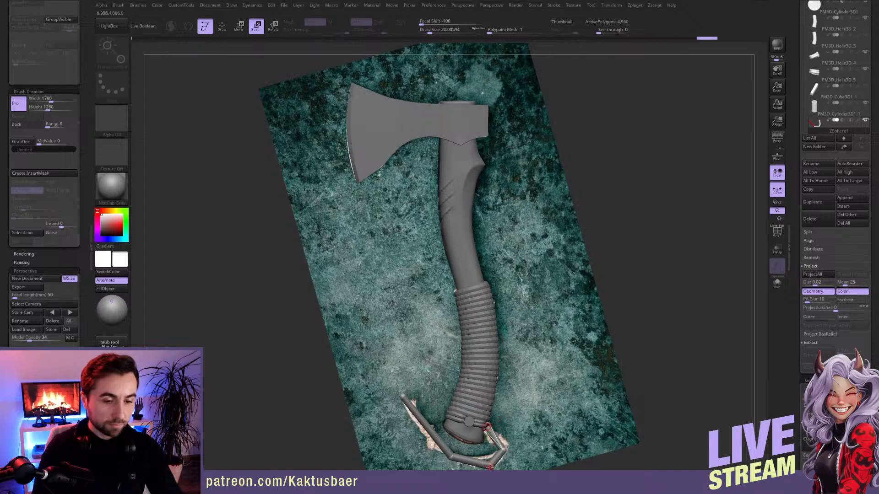
pyautogui.moveTo(482, 424); pyautogui.dragTo(481, 421)
pyautogui.moveTo(451, 457); pyautogui.dragTo(451, 440)
# - Insert another joint in the cord's free section and shift the joints to follow the reference rope's bend
pyautogui.press('q')
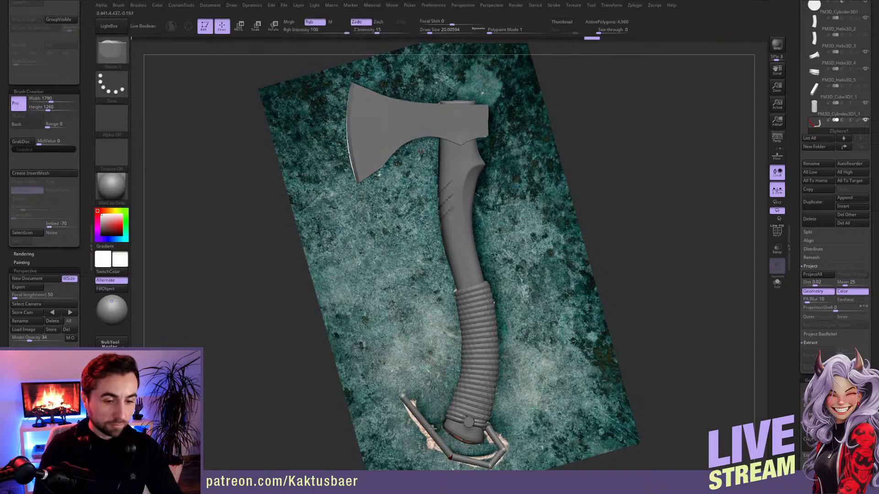
pyautogui.click(431, 428)
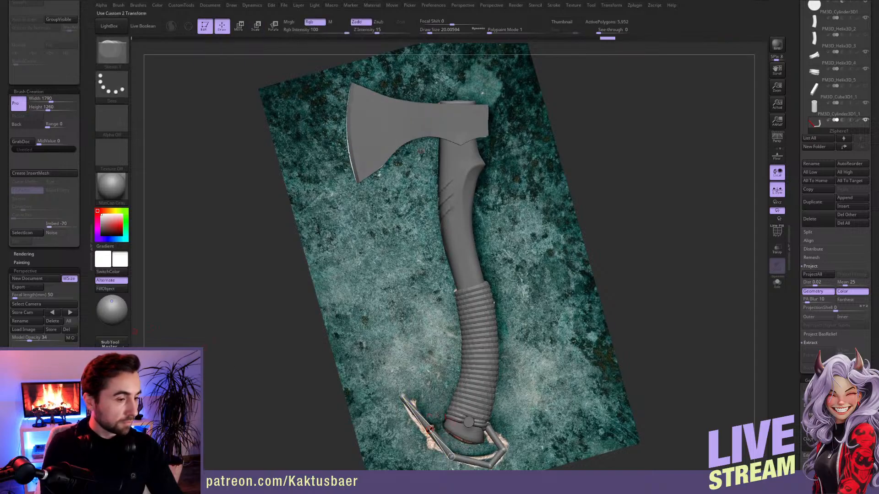
pyautogui.press('w')
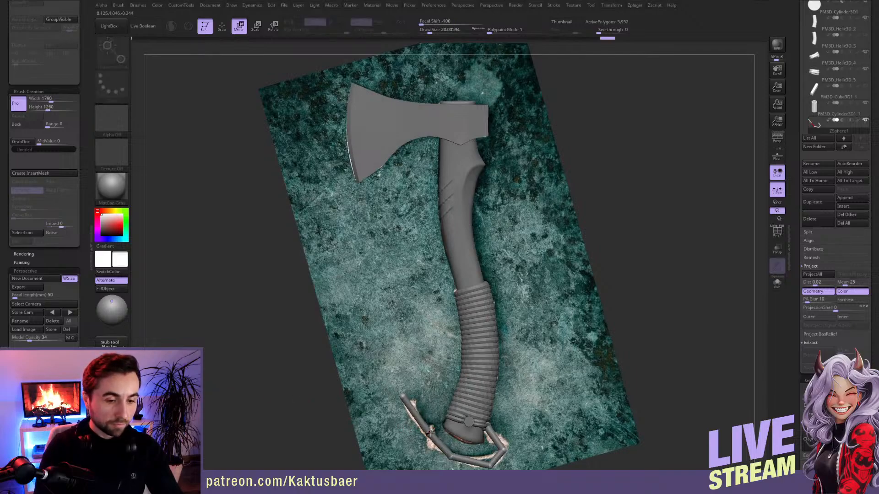
pyautogui.moveTo(432, 438)
pyautogui.mouseDown()
pyautogui.moveTo(502, 367)
pyautogui.moveTo(465, 344)
pyautogui.moveTo(432, 340)
pyautogui.moveTo(441, 339)
pyautogui.moveTo(439, 364)
pyautogui.mouseUp()
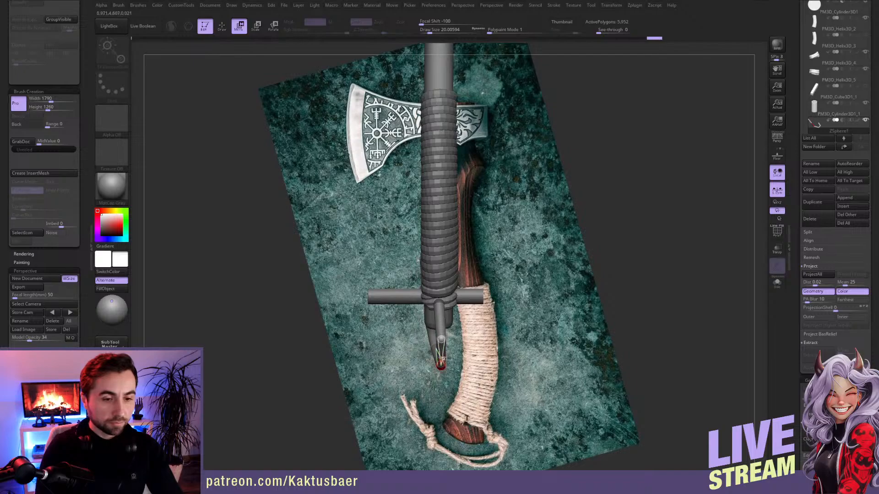
# - Undo the last two cord edits and shift its joints sideways to line up with the handle's thickness, seen edge-on
pyautogui.hotkey('ctrl', 'z')
pyautogui.hotkey('ctrl', 'z')
pyautogui.moveTo(431, 326); pyautogui.dragTo(444, 328)
pyautogui.moveTo(440, 351)
pyautogui.mouseDown()
pyautogui.moveTo(448, 351)
pyautogui.moveTo(460, 405)
pyautogui.moveTo(460, 306)
pyautogui.mouseUp()
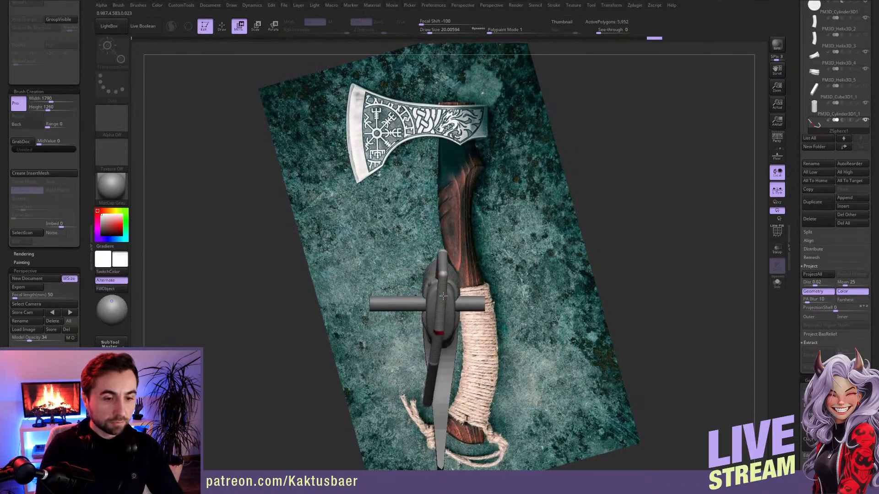
pyautogui.moveTo(438, 334); pyautogui.dragTo(441, 334)
pyautogui.moveTo(435, 365); pyautogui.dragTo(444, 378)
pyautogui.moveTo(443, 266); pyautogui.dragTo(472, 354)
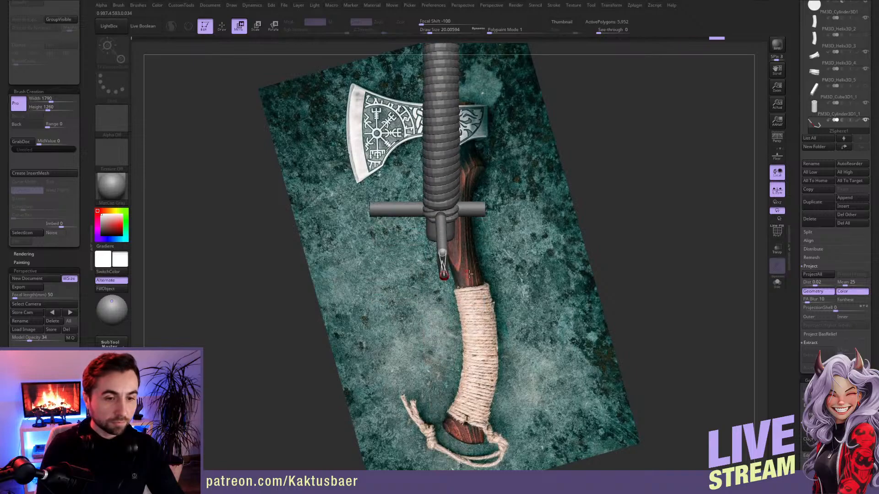
pyautogui.moveTo(443, 266)
pyautogui.mouseDown()
pyautogui.moveTo(442, 284)
pyautogui.moveTo(442, 270)
pyautogui.mouseUp()
pyautogui.moveTo(465, 330)
pyautogui.keyDown('alt'); pyautogui.mouseDown()
pyautogui.moveTo(464, 288)
pyautogui.moveTo(416, 273)
pyautogui.moveTo(424, 328)
pyautogui.moveTo(448, 339)
pyautogui.moveTo(454, 356)
pyautogui.mouseUp(); pyautogui.keyUp('alt')
# - Insert another joint in the cord's segment near its free end
pyautogui.press('q')
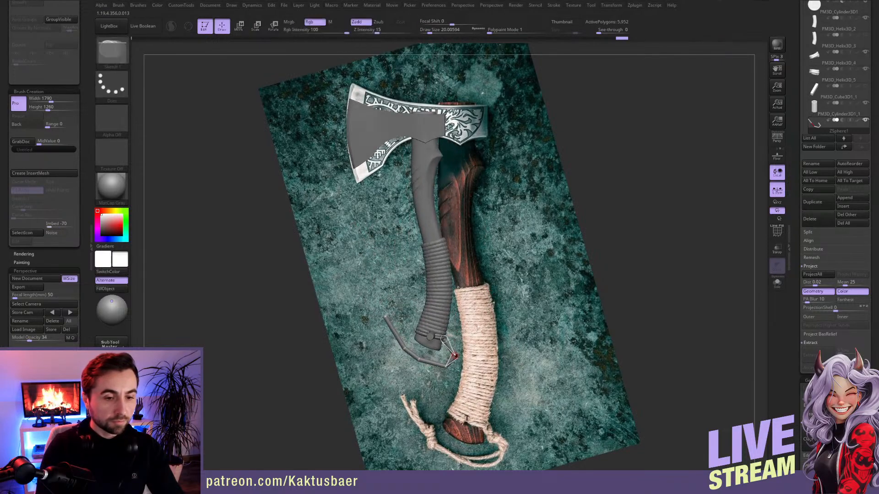
pyautogui.moveTo(796, 295); pyautogui.dragTo(794, 196)
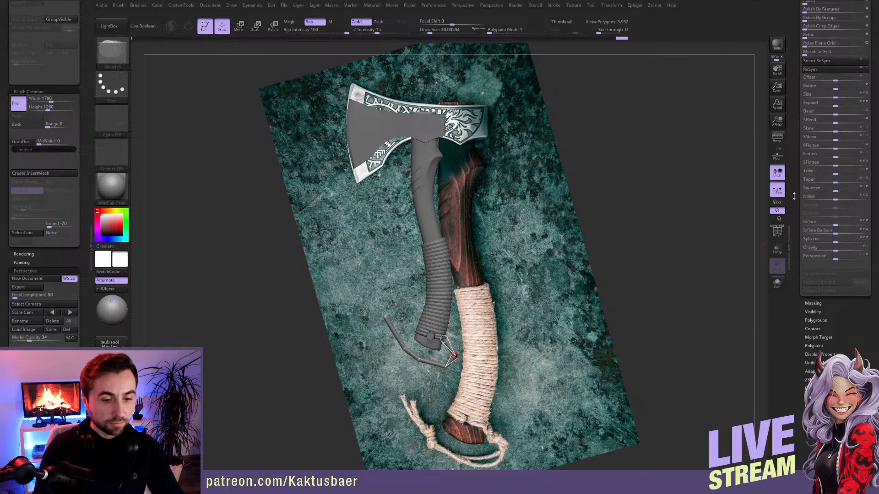
pyautogui.moveTo(794, 196); pyautogui.dragTo(796, 152)
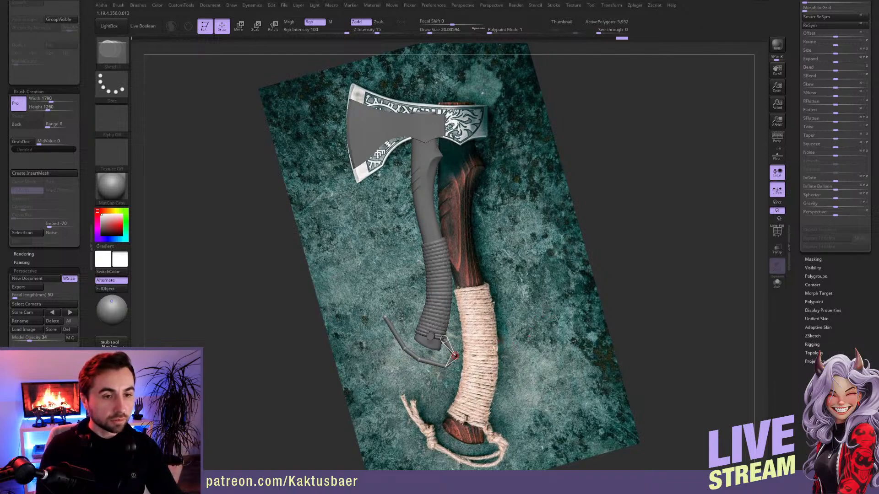
pyautogui.moveTo(490, 346); pyautogui.dragTo(480, 342)
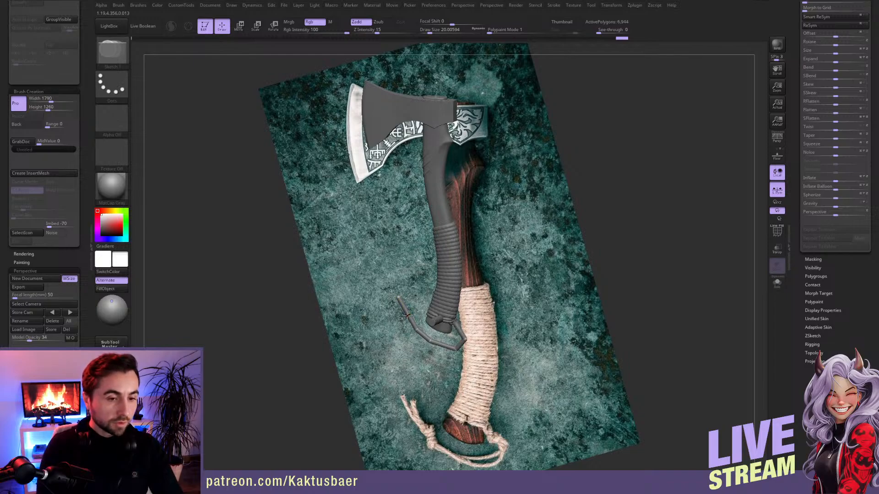
pyautogui.press('w')
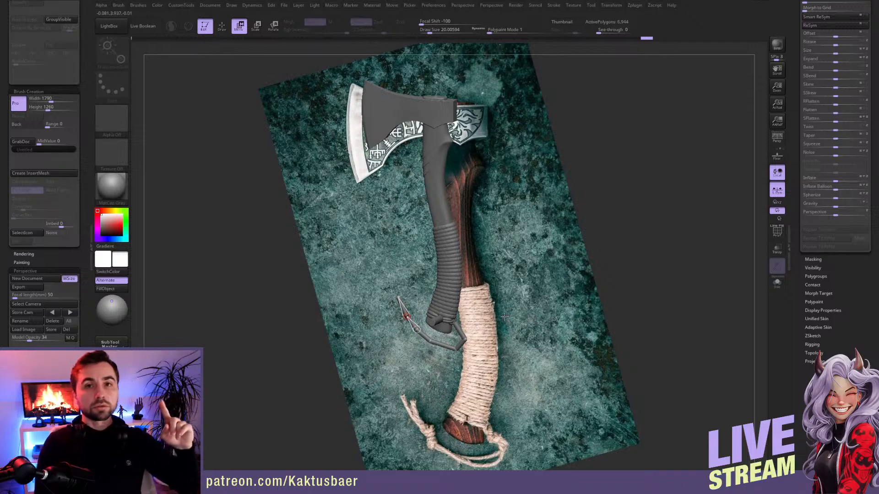
pyautogui.press('q')
pyautogui.moveTo(480, 338)
pyautogui.keyDown('alt'); pyautogui.mouseDown()
pyautogui.moveTo(479, 318)
pyautogui.moveTo(467, 314)
pyautogui.mouseUp(); pyautogui.keyUp('alt')
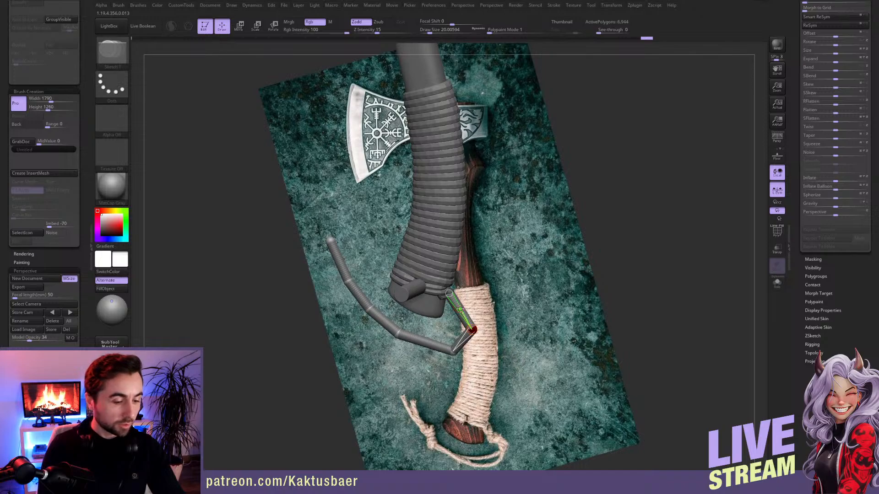
# - Round out the cord with a joint between the attachment point and the first bend, and another in the run beneath the butt
pyautogui.click(460, 309)
pyautogui.moveTo(483, 307)
pyautogui.mouseDown()
pyautogui.moveTo(493, 302)
pyautogui.moveTo(461, 308)
pyautogui.moveTo(471, 330)
pyautogui.mouseUp()
pyautogui.press('e')
pyautogui.press('w')
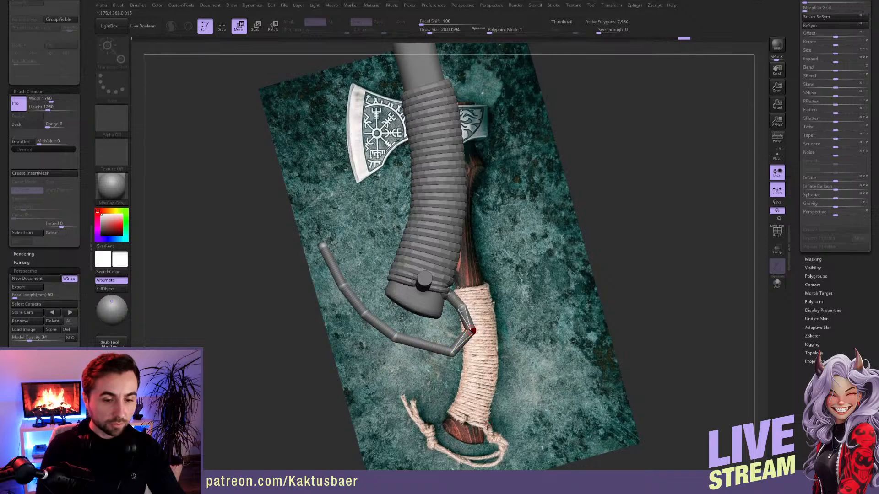
pyautogui.keyDown('alt'); pyautogui.moveTo(505, 376); pyautogui.dragTo(473, 332); pyautogui.keyUp('alt')
pyautogui.press('q')
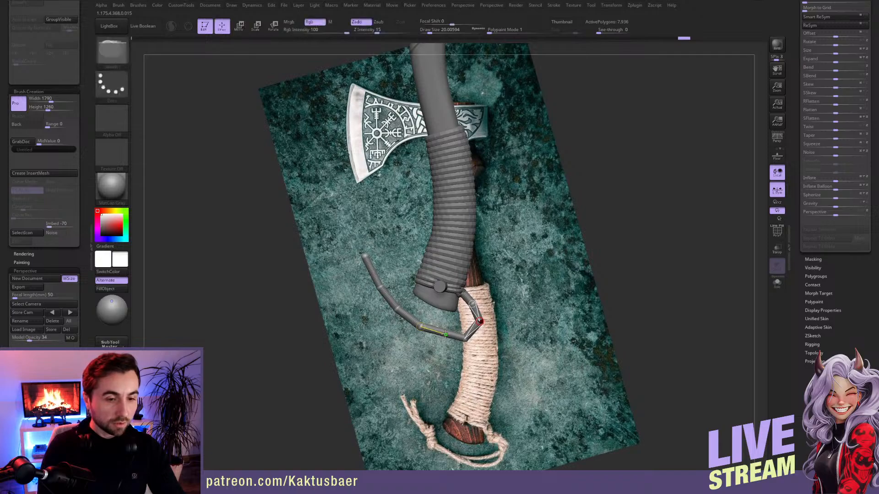
pyautogui.press('w')
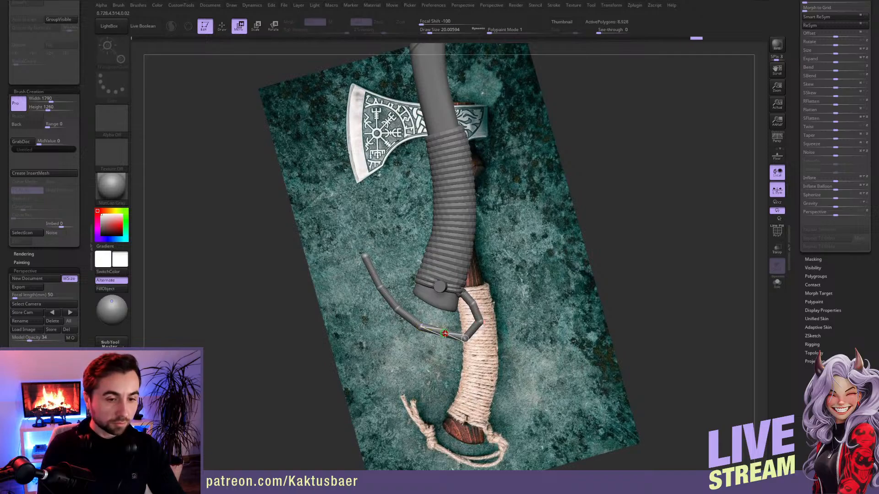
pyautogui.press('q')
pyautogui.keyDown('alt'); pyautogui.moveTo(507, 341); pyautogui.dragTo(508, 324); pyautogui.keyUp('alt')
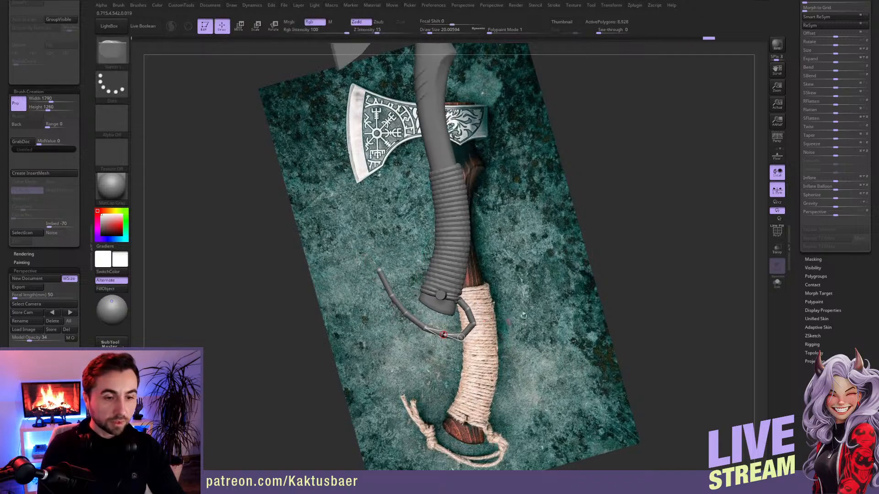
pyautogui.moveTo(801, 333); pyautogui.dragTo(799, 285)
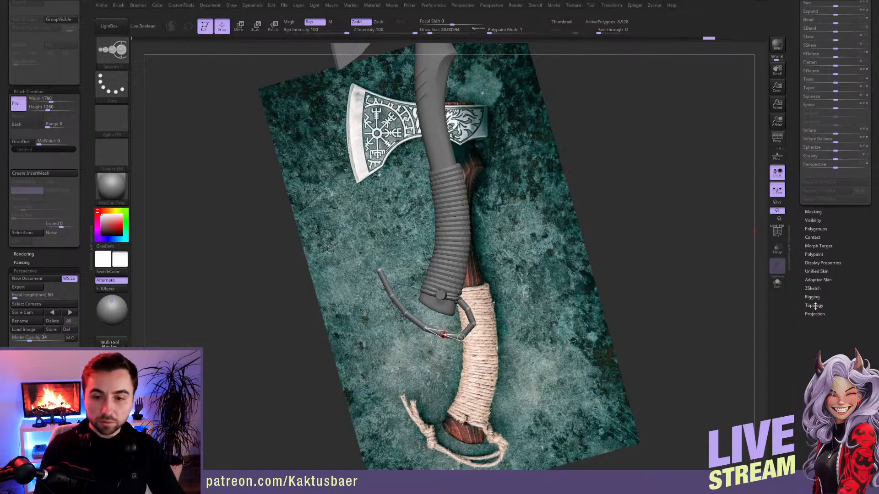
pyautogui.click(814, 306)
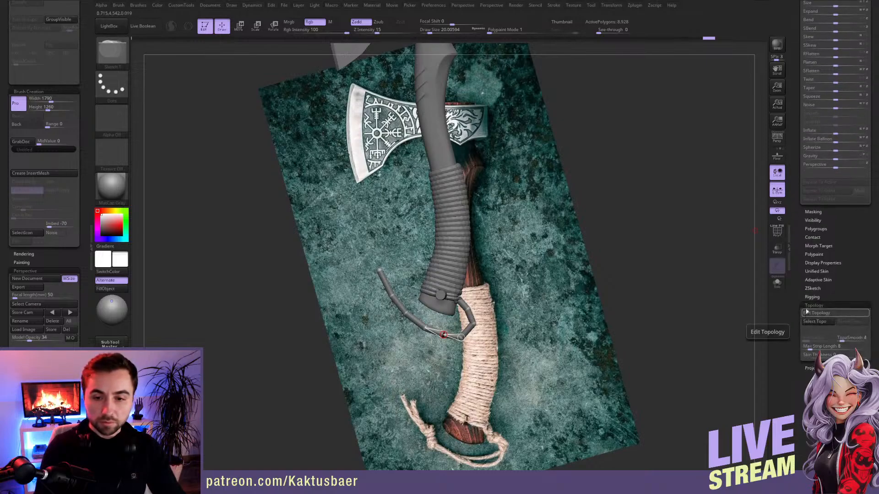
pyautogui.click(813, 306)
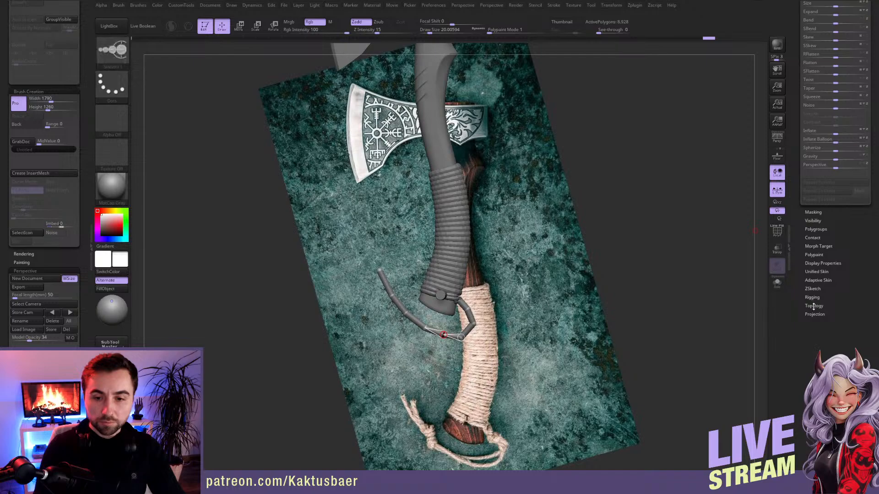
pyautogui.click(814, 305)
pyautogui.click(814, 315)
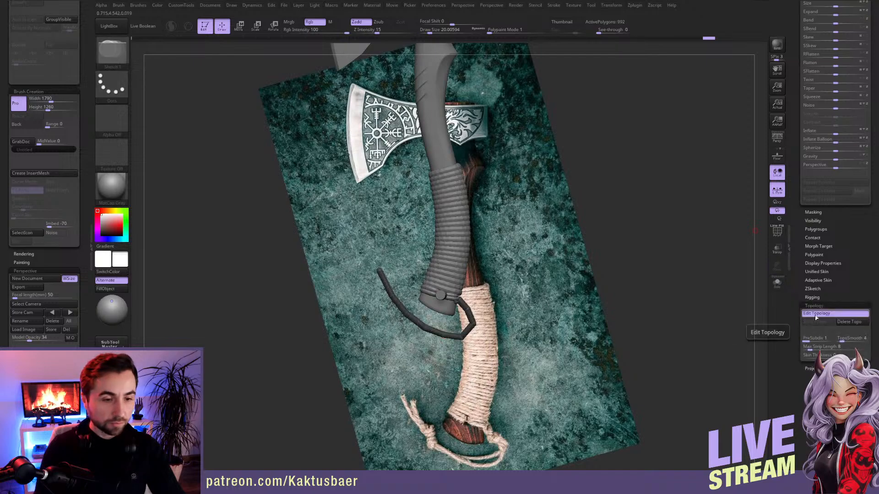
pyautogui.click(814, 315)
pyautogui.click(814, 306)
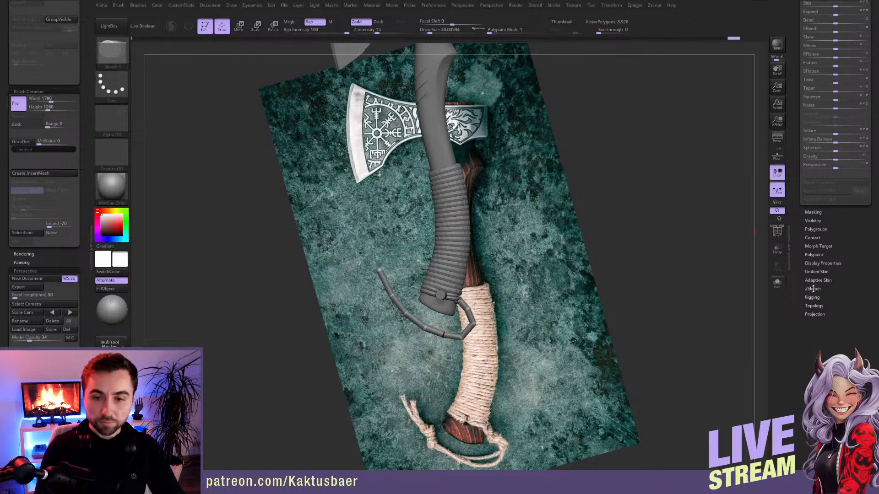
pyautogui.click(812, 289)
pyautogui.click(813, 289)
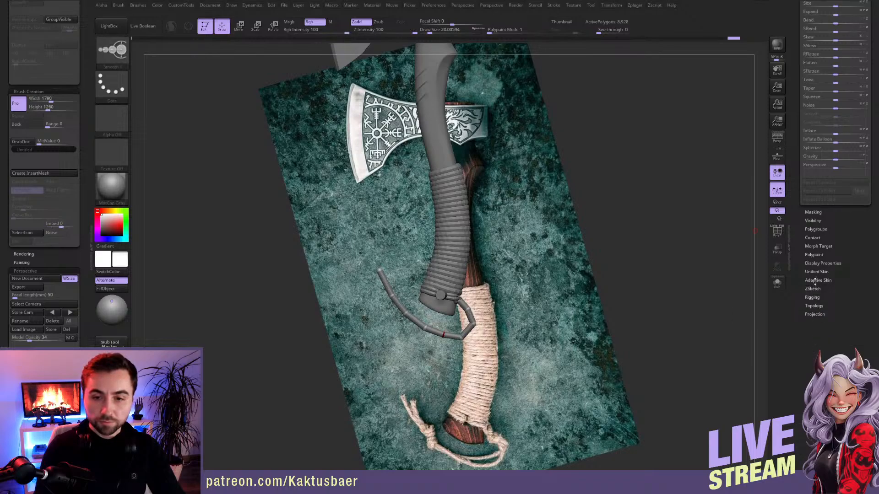
# - Preview the cord's adaptive skin and try a DynaMesh resolution of 48
pyautogui.click(815, 281)
pyautogui.click(815, 288)
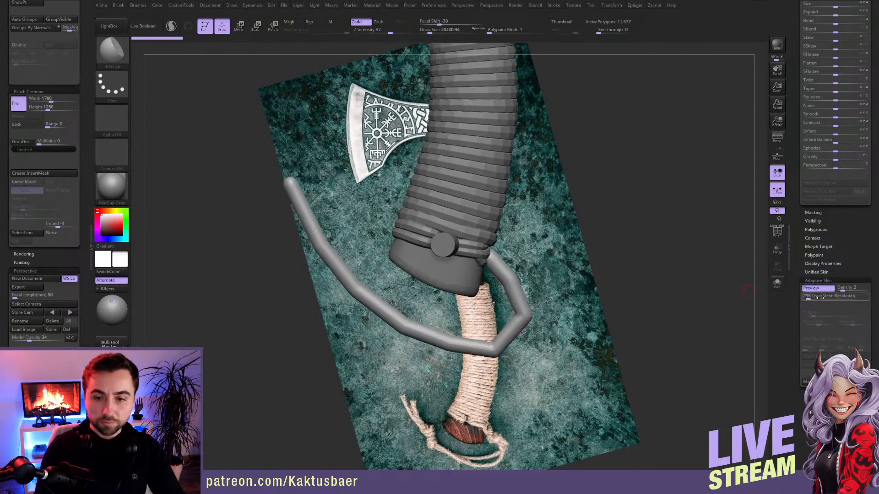
pyautogui.moveTo(808, 298); pyautogui.dragTo(805, 298)
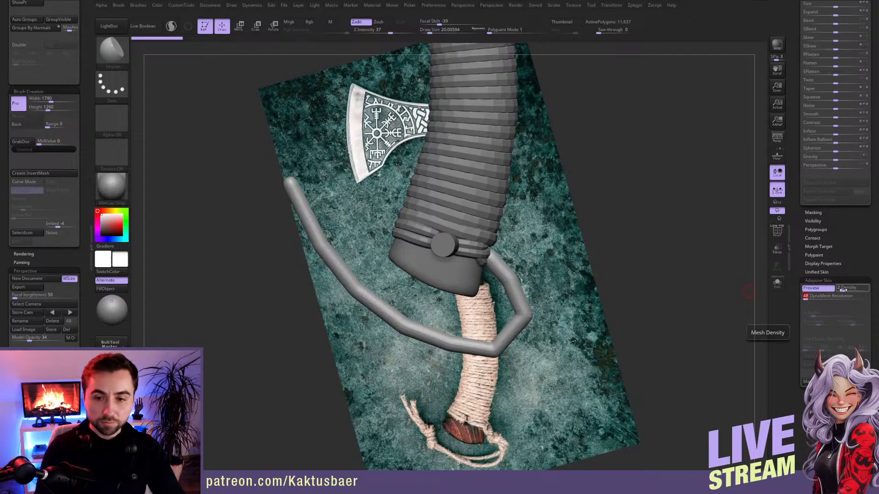
pyautogui.click(818, 288)
pyautogui.click(818, 281)
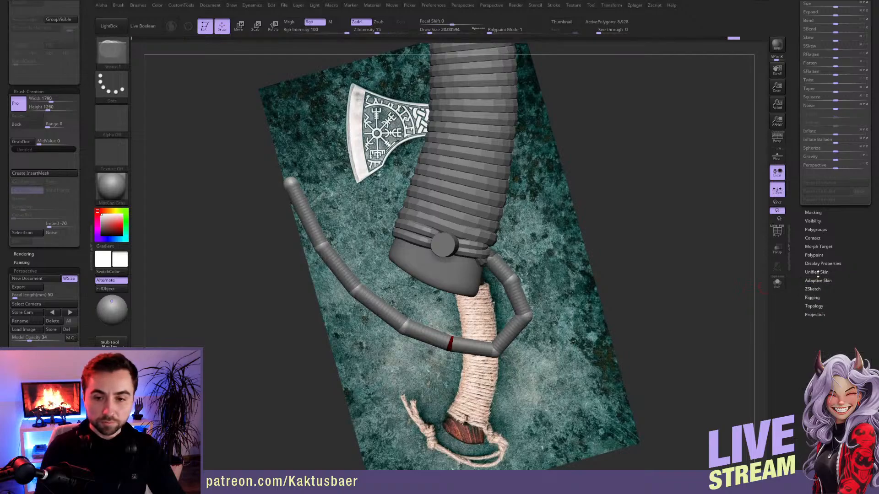
# - Preview the cord's adaptive skin at density 1 and set its DynaMesh resolution to 256
pyautogui.click(817, 273)
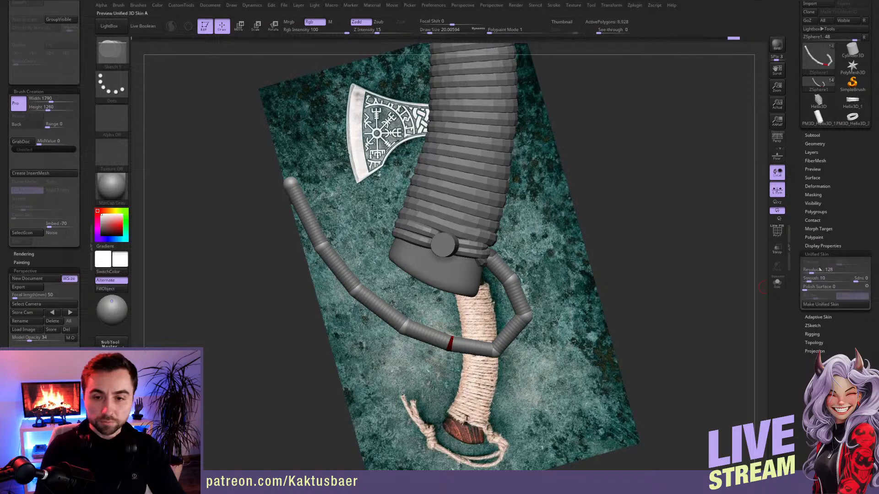
pyautogui.scroll(2, 803, 298)
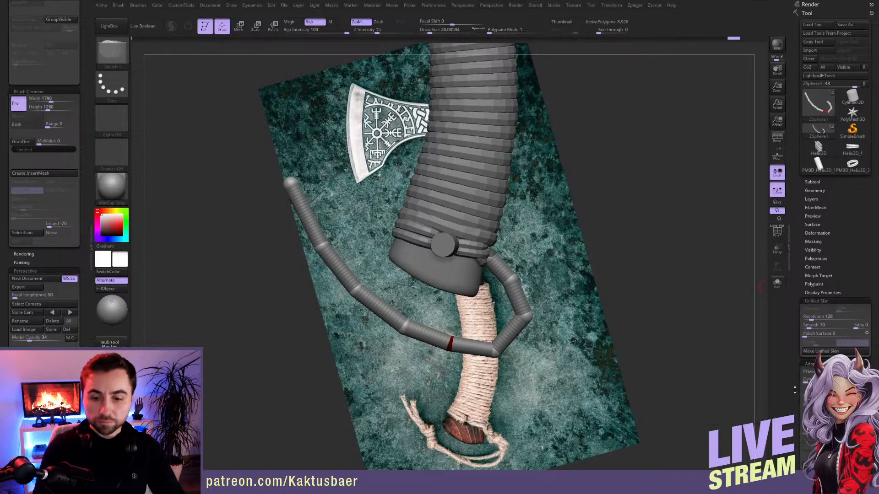
pyautogui.click(808, 364)
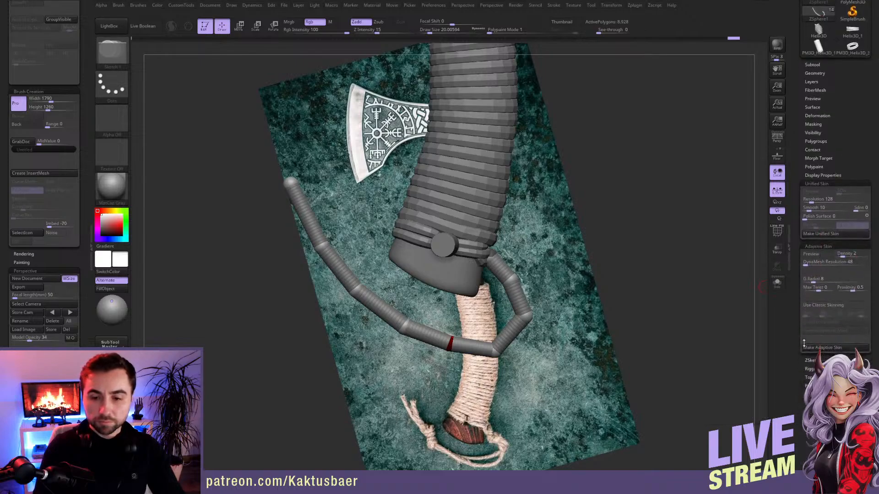
pyautogui.click(813, 254)
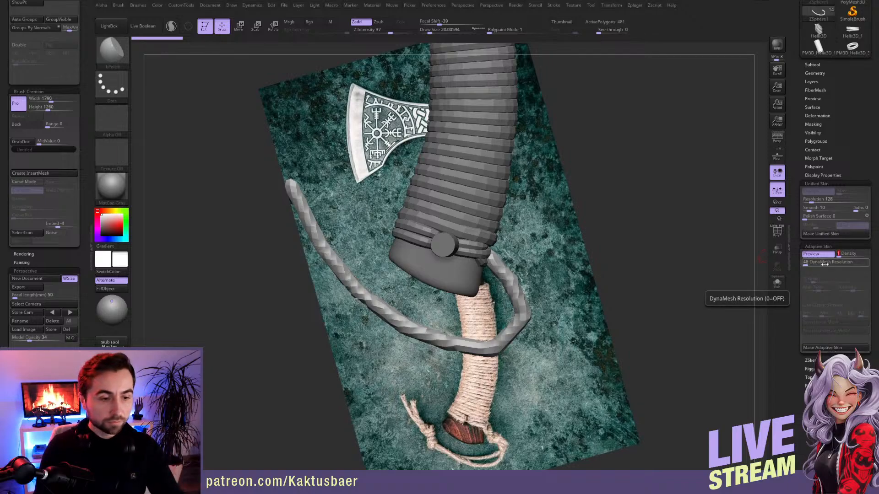
pyautogui.moveTo(806, 265); pyautogui.dragTo(808, 265)
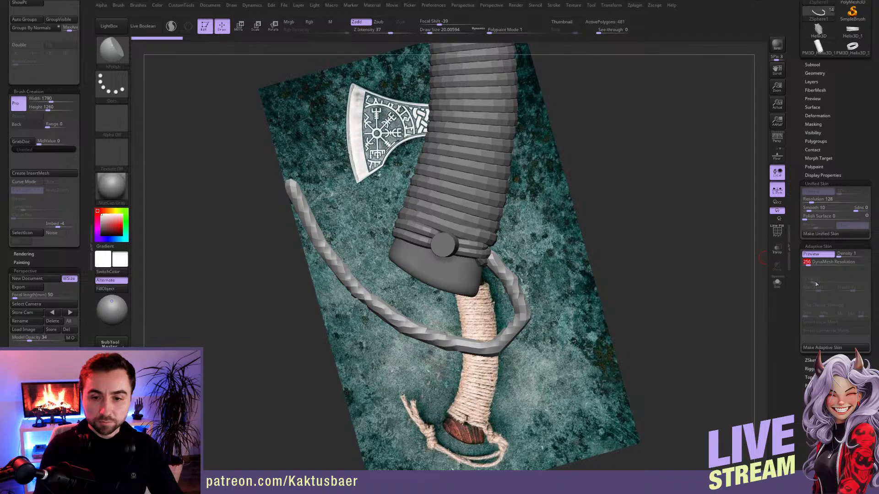
pyautogui.click(814, 255)
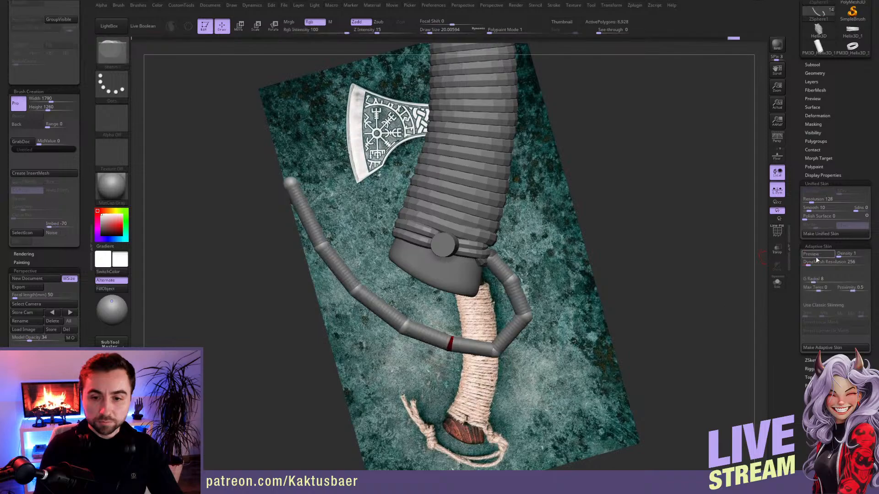
# - Try classic skinning for the cord's preview with Ires values of 27 and 11
pyautogui.click(820, 305)
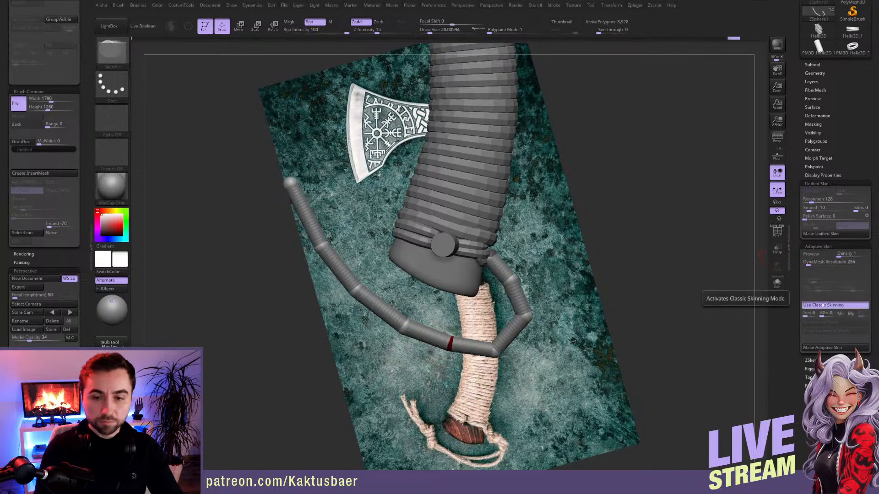
pyautogui.click(815, 255)
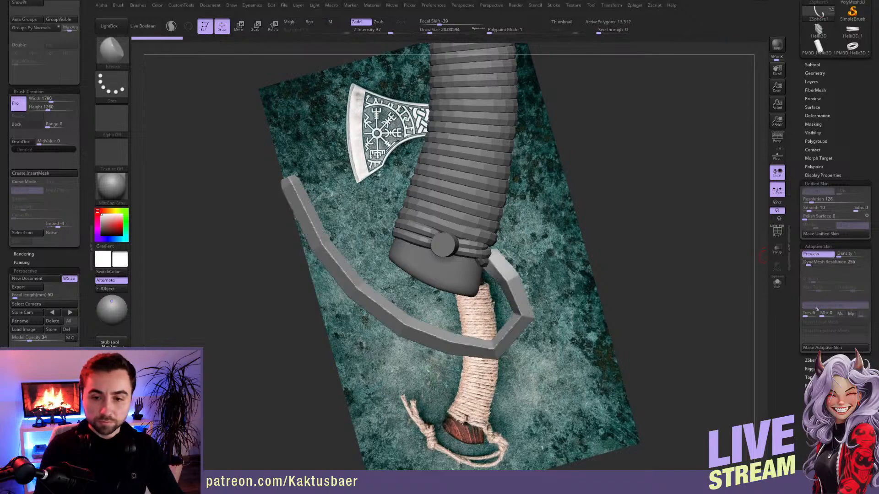
pyautogui.moveTo(807, 316); pyautogui.dragTo(807, 316)
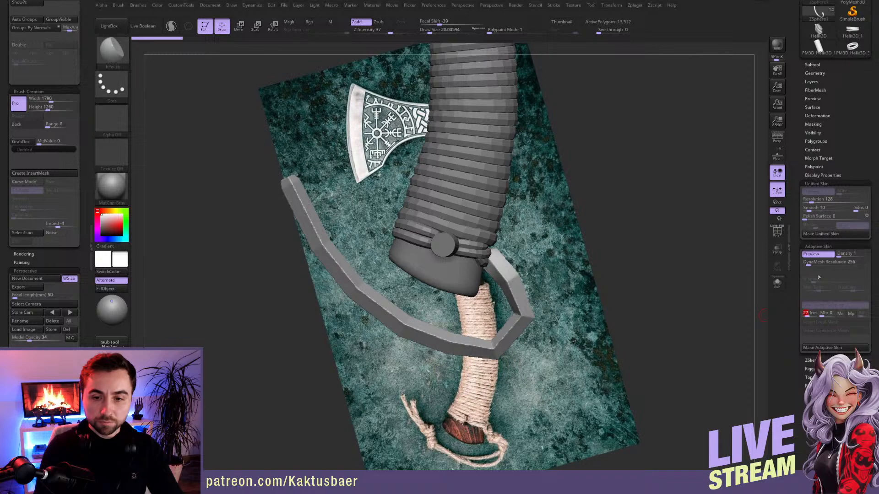
pyautogui.click(817, 255)
pyautogui.click(817, 255)
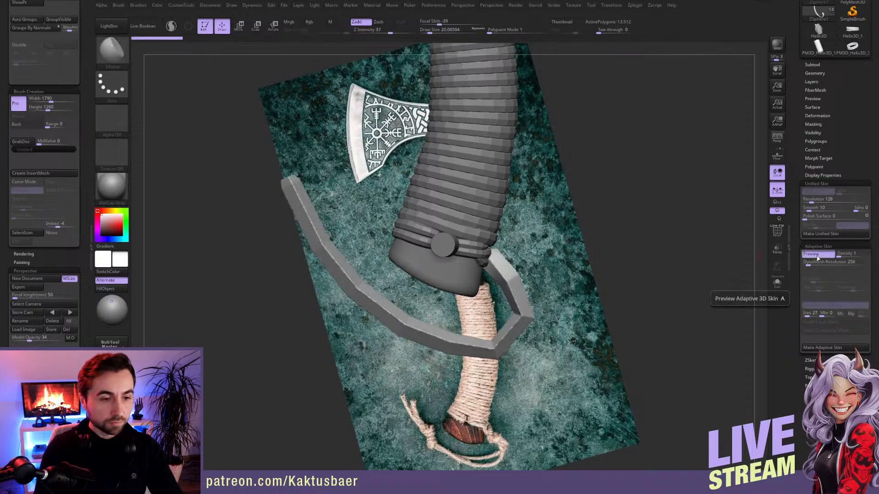
pyautogui.click(805, 315)
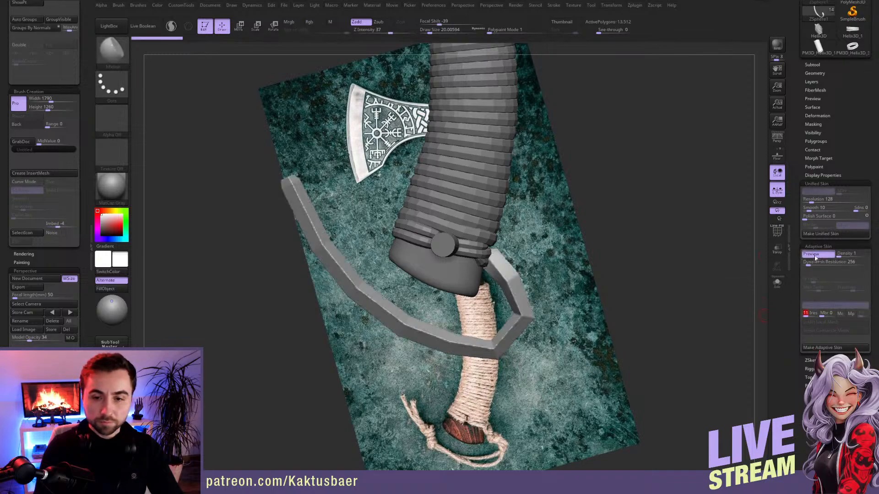
pyautogui.click(816, 255)
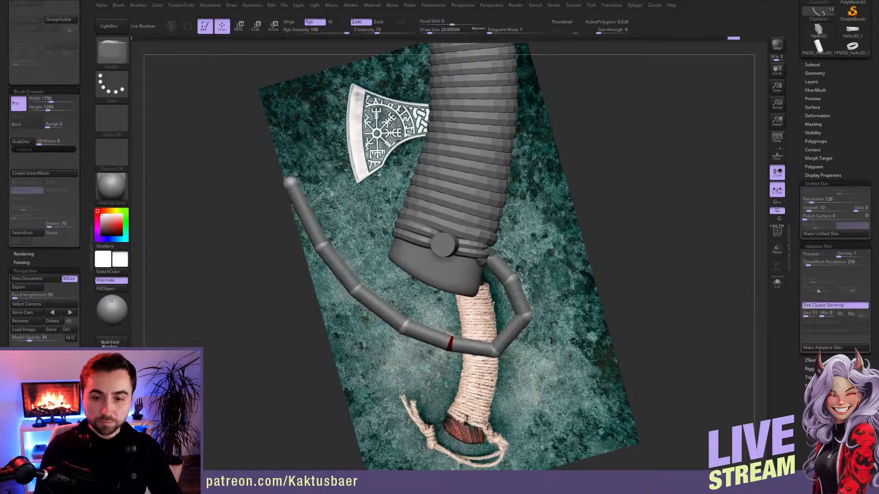
pyautogui.click(820, 305)
# - Preview the cord without classic skinning and make an adaptive skin mesh from it
pyautogui.click(818, 254)
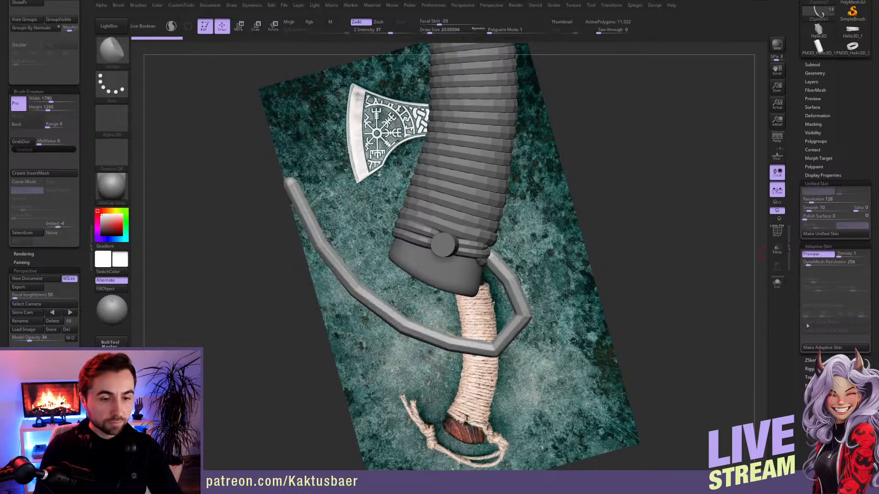
pyautogui.click(813, 349)
pyautogui.moveTo(797, 290); pyautogui.dragTo(795, 348)
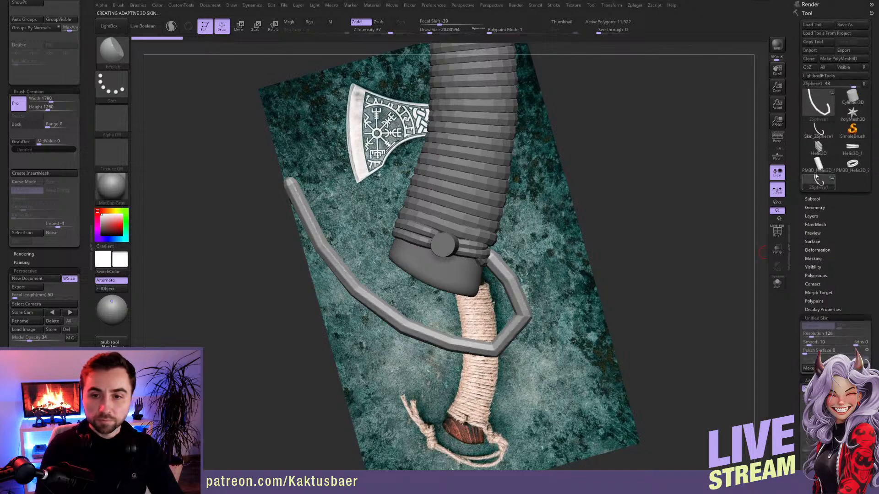
# - Append the cord's adaptive skin mesh as a subtool and isolate it
pyautogui.moveTo(820, 132)
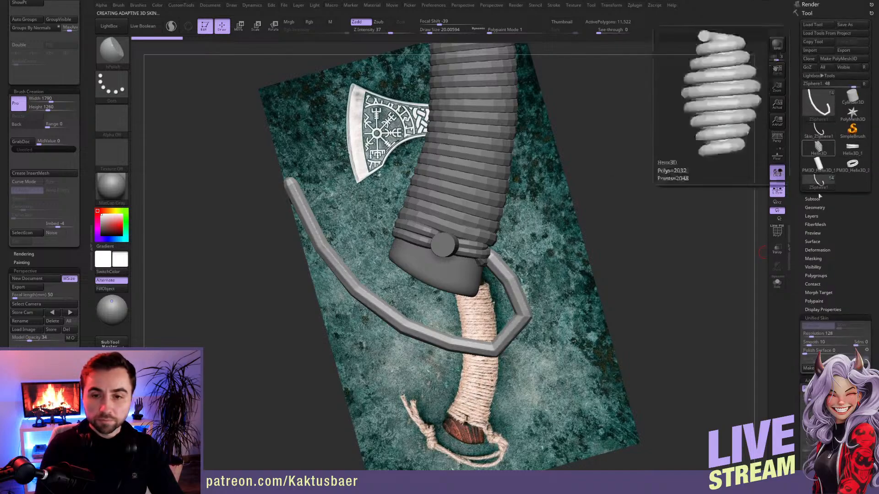
pyautogui.click(812, 198)
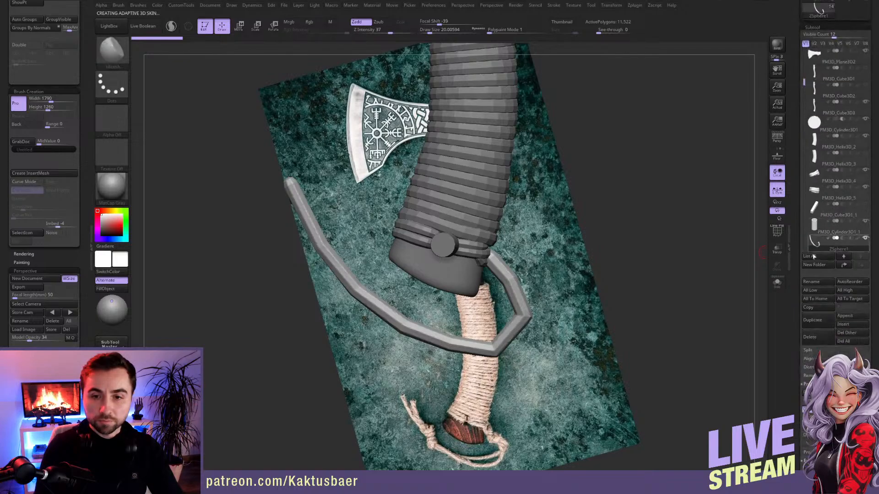
pyautogui.click(845, 317)
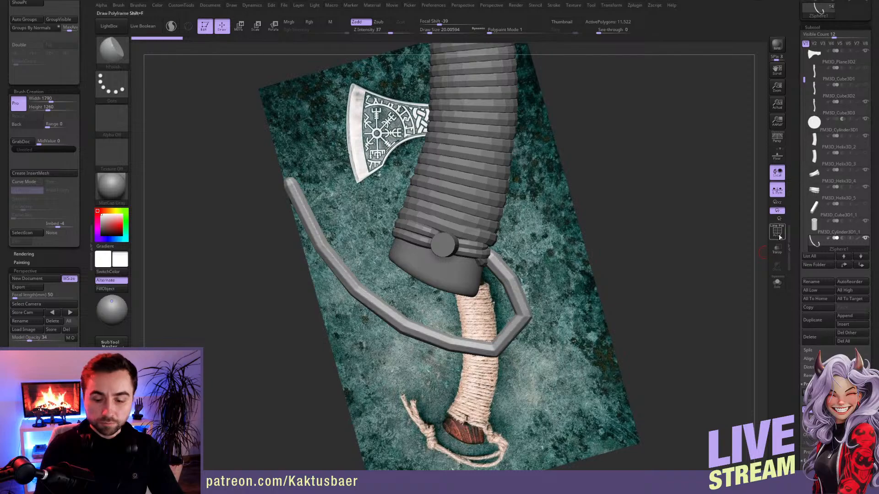
pyautogui.press('Down')
pyautogui.click(777, 283)
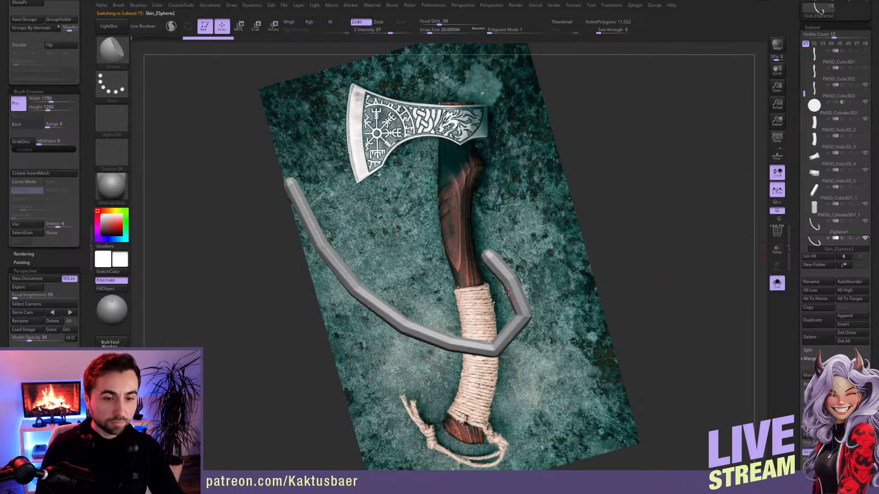
# - Smooth the kinks along the whole cord mesh and inflate its lower bend
pyautogui.moveTo(509, 289)
pyautogui.keyDown('shift'); pyautogui.mouseDown()
pyautogui.moveTo(494, 265)
pyautogui.moveTo(521, 313)
pyautogui.moveTo(513, 332)
pyautogui.moveTo(435, 348)
pyautogui.moveTo(327, 259)
pyautogui.moveTo(288, 183)
pyautogui.mouseUp(); pyautogui.keyUp('shift')
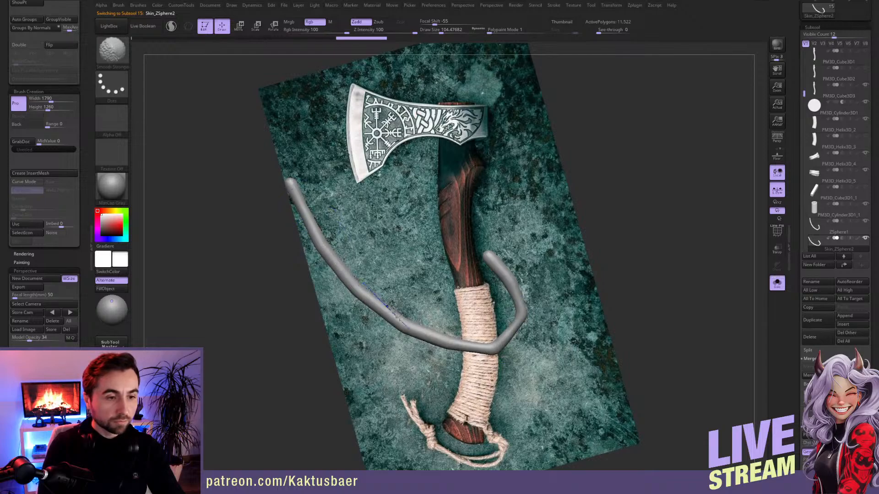
pyautogui.moveTo(397, 318)
pyautogui.keyDown('shift'); pyautogui.mouseDown()
pyautogui.moveTo(390, 308)
pyautogui.moveTo(464, 350)
pyautogui.moveTo(414, 328)
pyautogui.moveTo(482, 352)
pyautogui.mouseUp(); pyautogui.keyUp('shift')
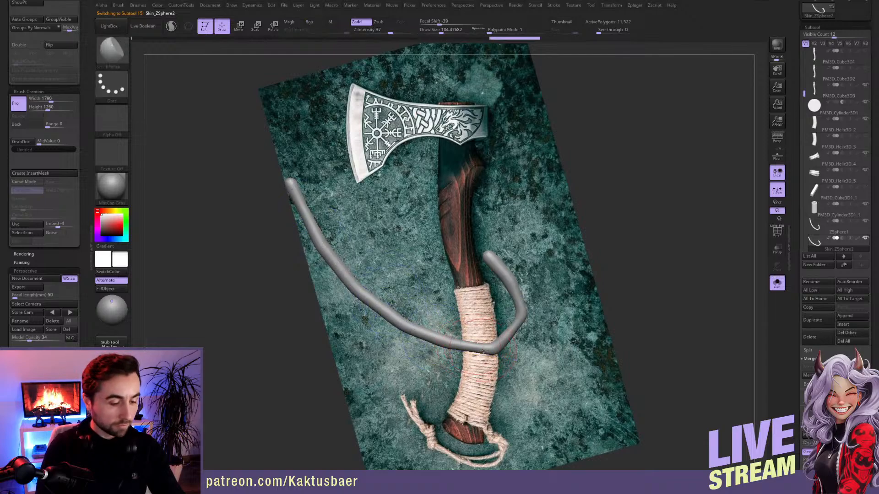
pyautogui.press('b')
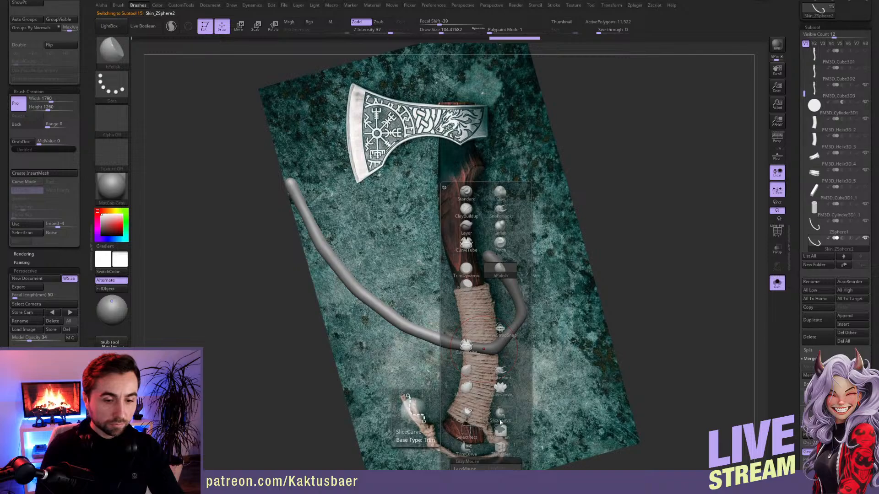
pyautogui.click(502, 243)
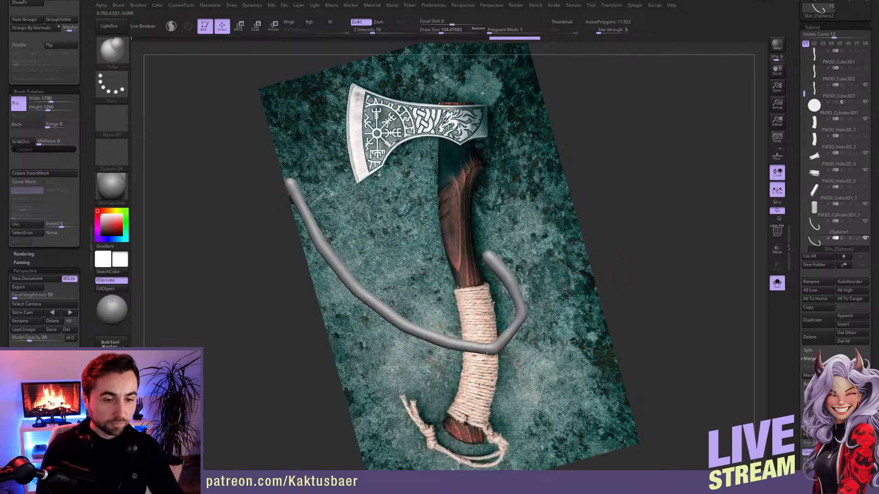
pyautogui.moveTo(513, 334)
pyautogui.mouseDown()
pyautogui.moveTo(518, 321)
pyautogui.moveTo(501, 346)
pyautogui.mouseUp()
pyautogui.moveTo(500, 346)
pyautogui.keyDown('shift'); pyautogui.mouseDown()
pyautogui.moveTo(486, 332)
pyautogui.moveTo(481, 349)
pyautogui.mouseUp(); pyautogui.keyUp('shift')
# - Round the outer side of the cord's bend with the Move brush
pyautogui.press('s')
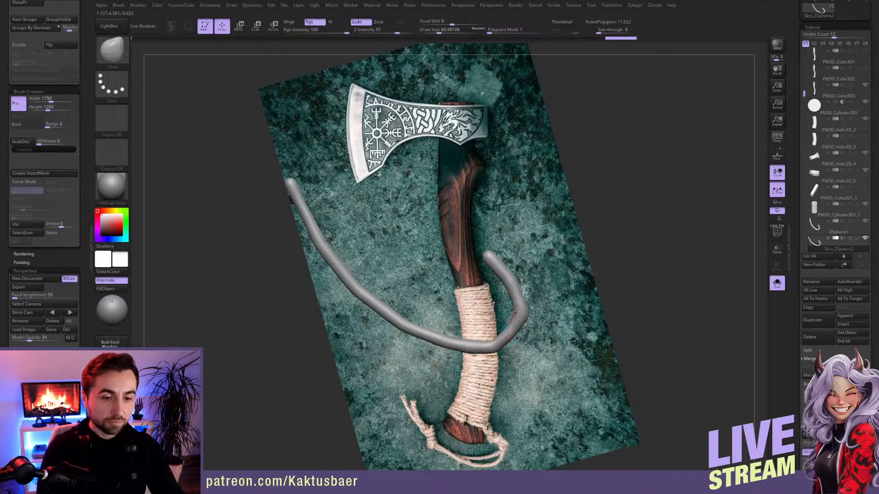
pyautogui.press('s')
pyautogui.keyDown('shift'); pyautogui.moveTo(516, 312); pyautogui.dragTo(523, 312); pyautogui.keyUp('shift')
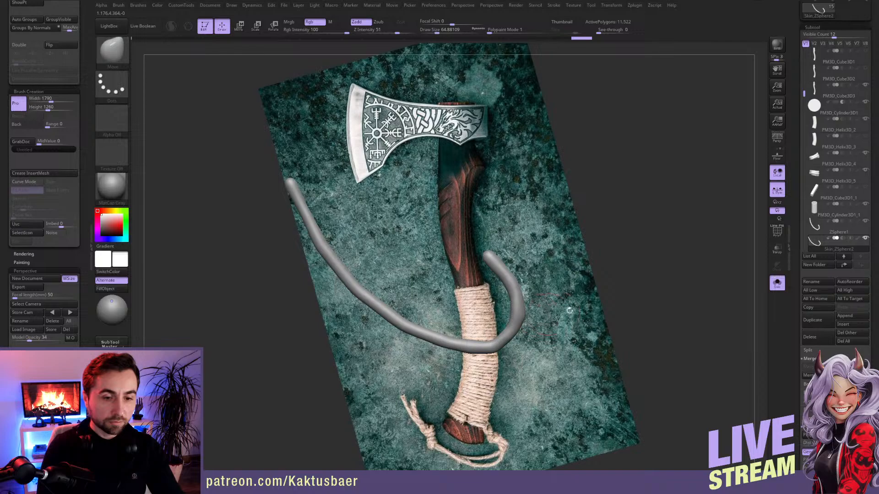
# - Show the cord's polygroups and ZRemesh it with KeepGroups on and a target polygon count of 1
pyautogui.click(782, 234)
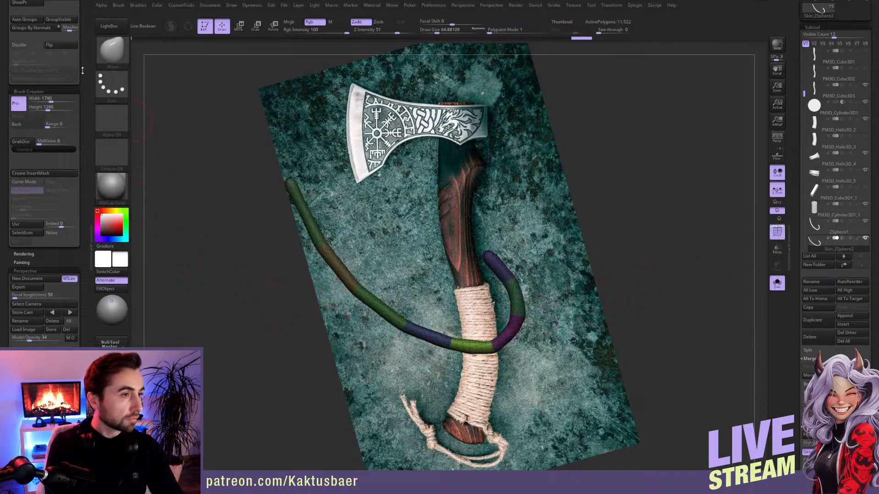
pyautogui.moveTo(82, 70); pyautogui.dragTo(91, 178)
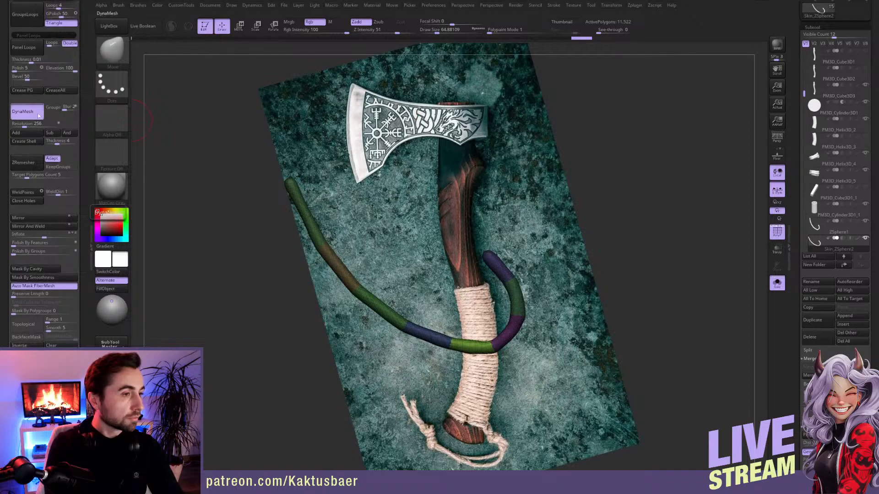
pyautogui.click(39, 116)
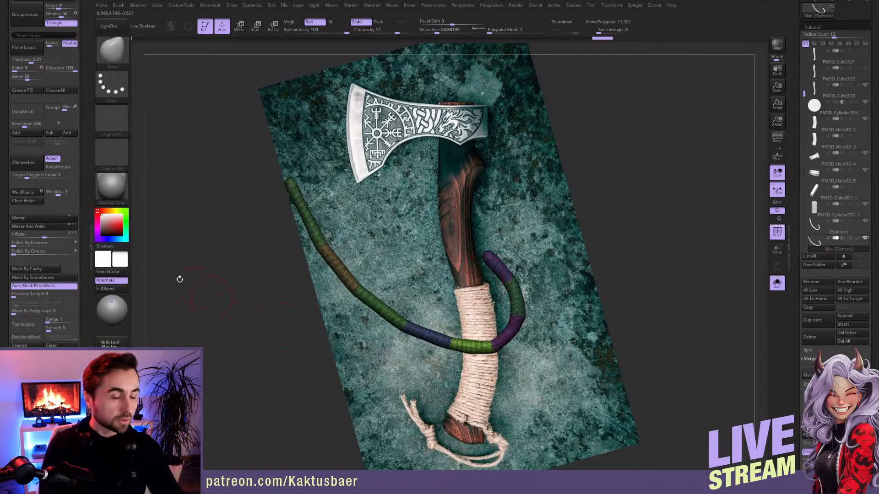
pyautogui.click(58, 167)
pyautogui.click(39, 175)
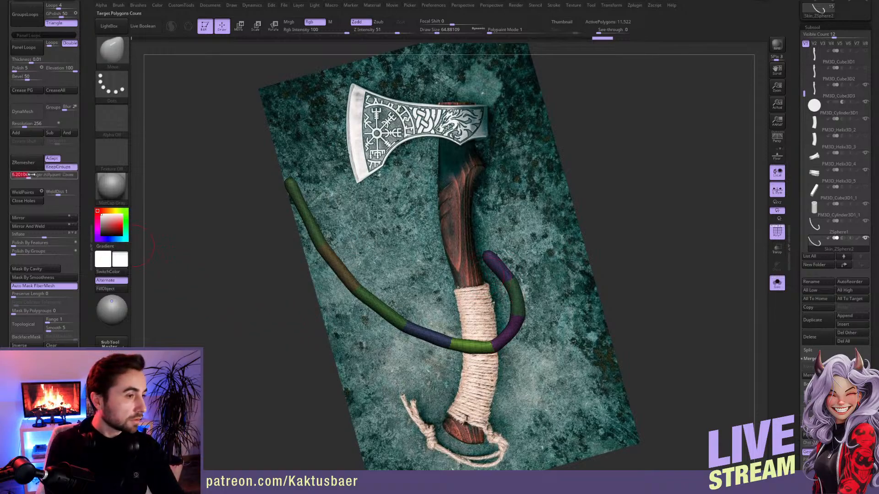
pyautogui.write('1')
pyautogui.press('Return')
pyautogui.click(22, 162)
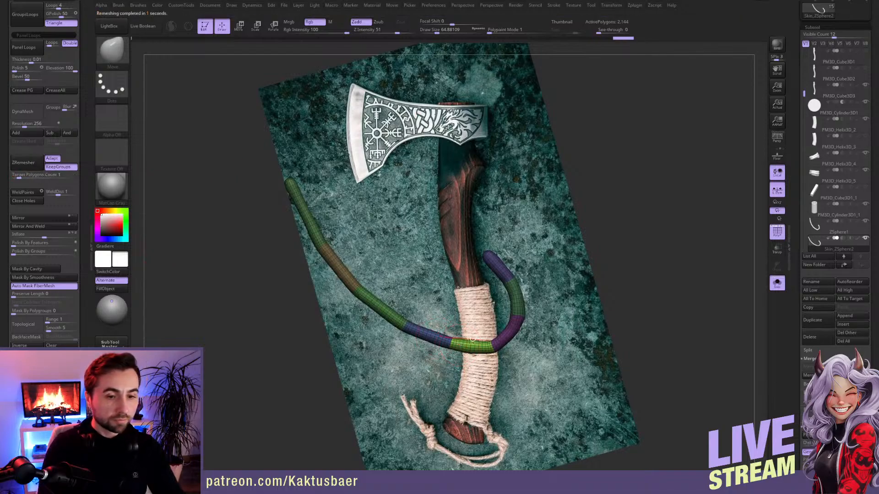
# - Bring back the other axe parts, hide the original ZSphere cord, and even out the remeshed cord's bend by smoothing and inflating
pyautogui.hotkey('alt', 's')
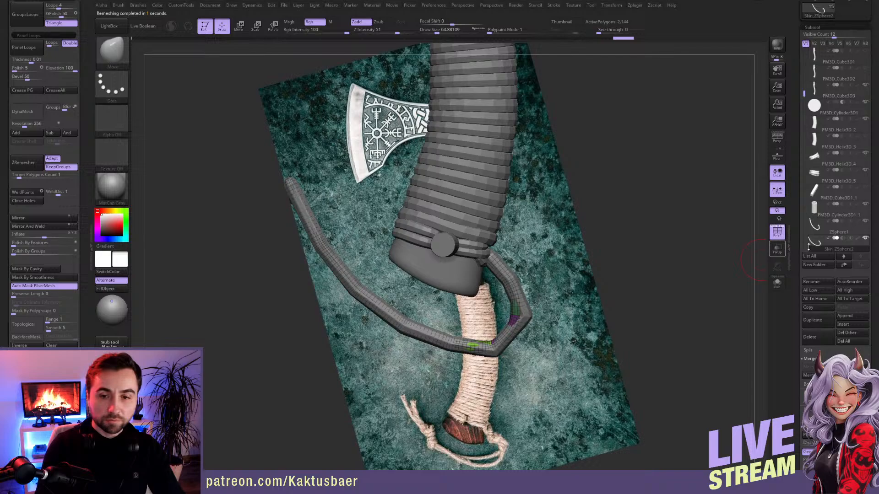
pyautogui.click(865, 221)
pyautogui.moveTo(503, 264)
pyautogui.keyDown('shift'); pyautogui.mouseDown()
pyautogui.moveTo(516, 302)
pyautogui.moveTo(480, 342)
pyautogui.mouseUp(); pyautogui.keyUp('shift')
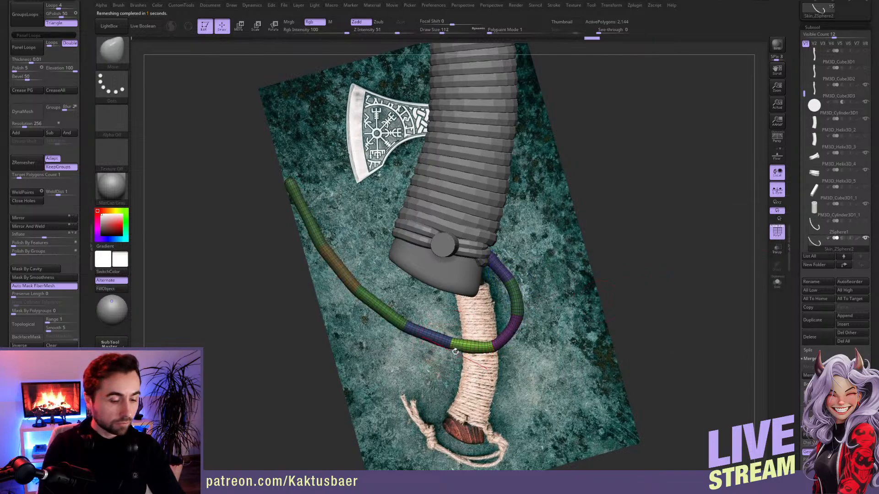
pyautogui.press('b')
pyautogui.press('b')
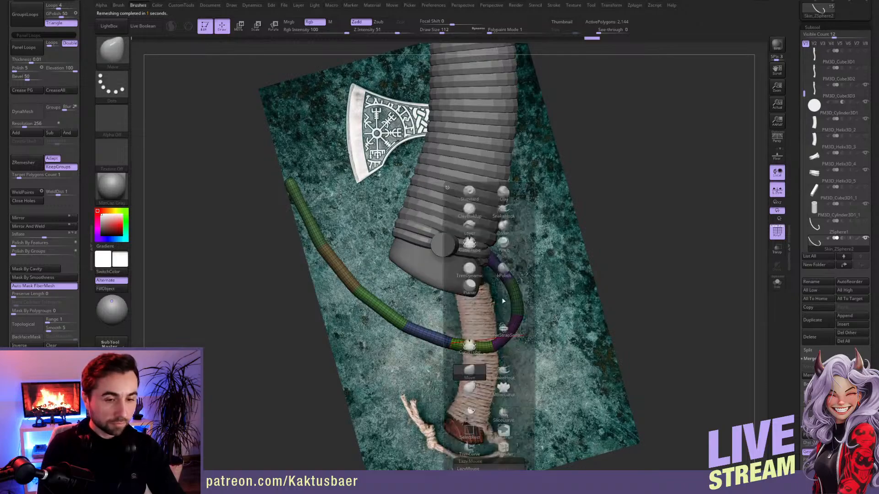
pyautogui.click(507, 230)
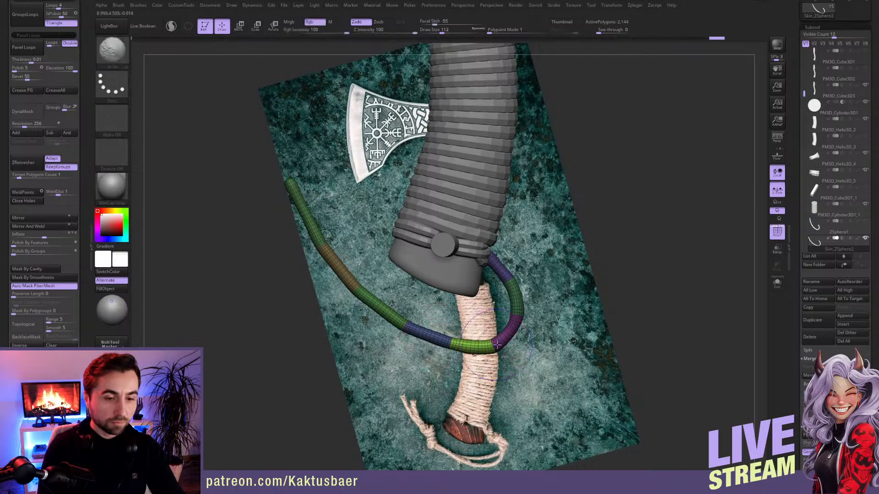
pyautogui.keyDown('shift'); pyautogui.moveTo(472, 349); pyautogui.dragTo(498, 345); pyautogui.keyUp('shift')
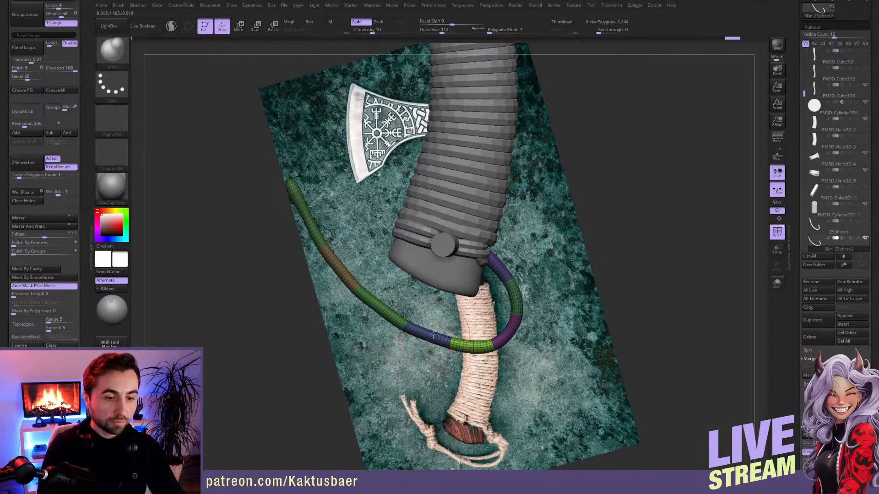
# - Return to the stored camera view aligned with the reference photo and hide the polyframe, with the Move brush active
pyautogui.press('b')
pyautogui.press('m')
pyautogui.press('v')
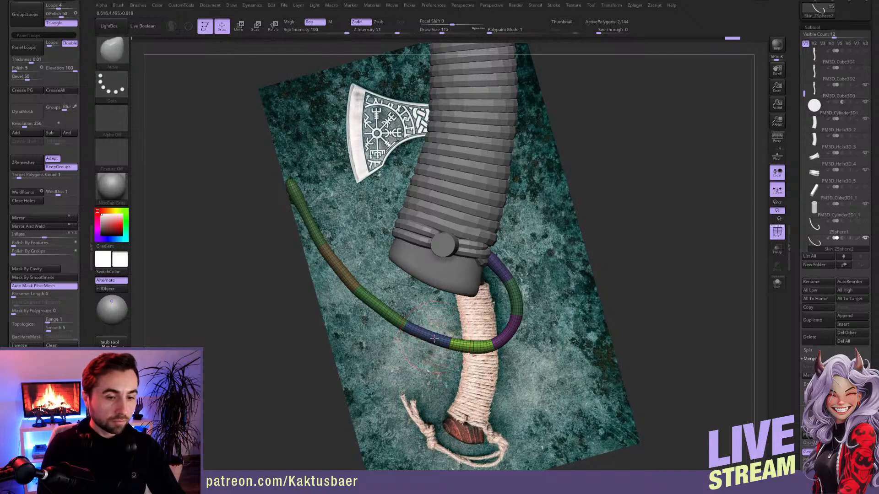
pyautogui.scroll(-10, 78, 274)
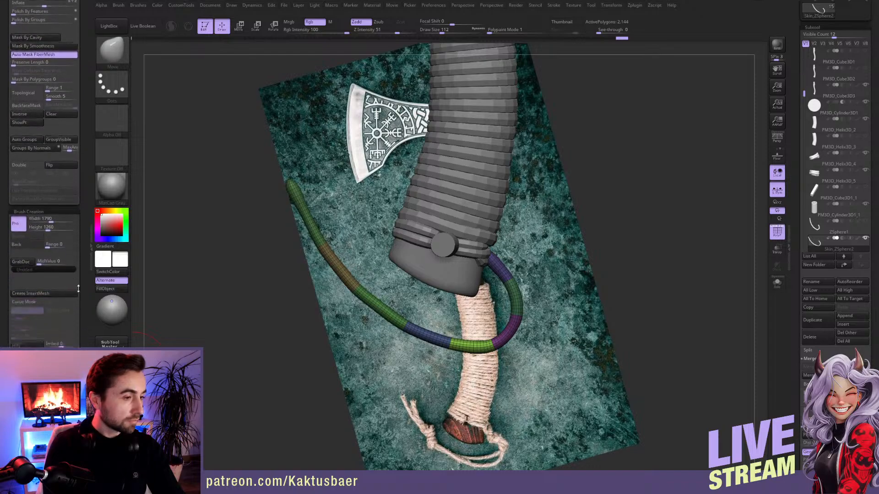
pyautogui.moveTo(78, 274); pyautogui.dragTo(78, 249)
pyautogui.click(70, 307)
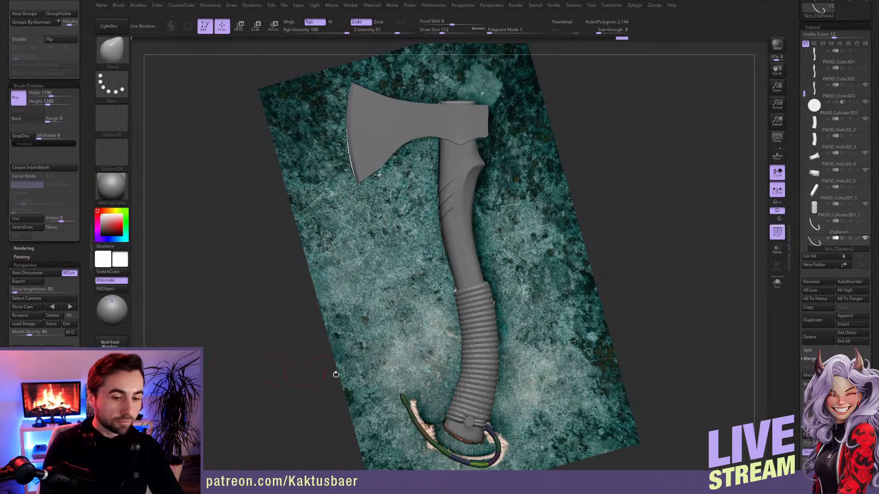
pyautogui.press(']')
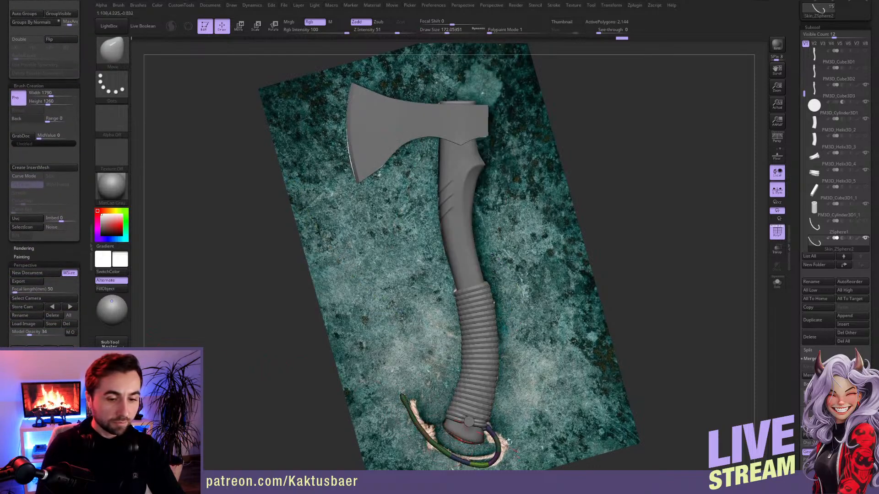
pyautogui.click(777, 232)
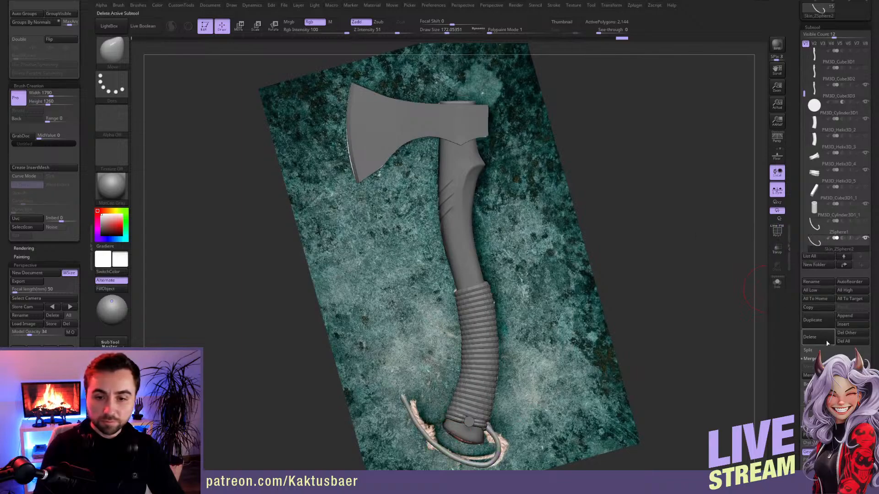
# - Duplicate the cord and reshape the copy with the Move brush into a second strand following the reference photo
pyautogui.click(847, 316)
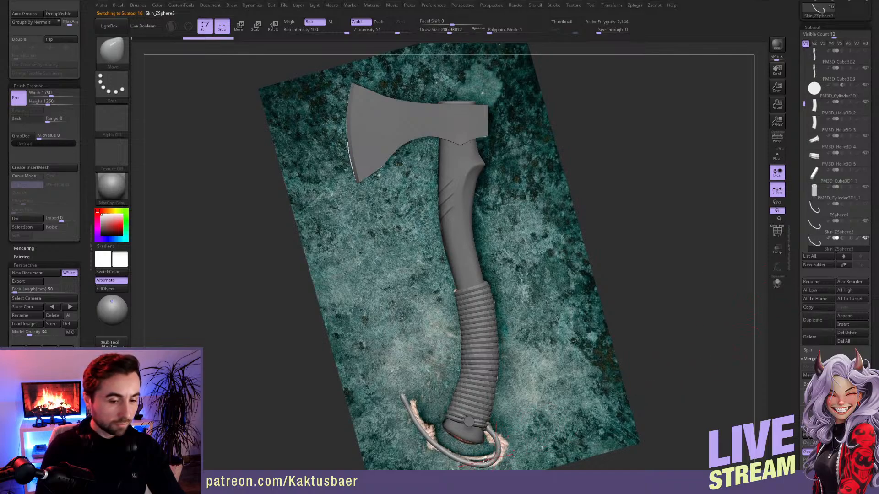
pyautogui.press('s')
pyautogui.moveTo(484, 461); pyautogui.dragTo(485, 456)
pyautogui.press('s')
pyautogui.press('s')
pyautogui.moveTo(492, 453); pyautogui.dragTo(497, 443)
pyautogui.press('s')
pyautogui.moveTo(411, 407)
pyautogui.mouseDown()
pyautogui.moveTo(424, 412)
pyautogui.moveTo(433, 438)
pyautogui.mouseUp()
# - Move the second strand sideways away from the first, working from a view along the handle's edge
pyautogui.press('s')
pyautogui.press('s')
pyautogui.press('s')
pyautogui.moveTo(438, 436); pyautogui.dragTo(453, 343, button='right')
pyautogui.moveTo(472, 345); pyautogui.dragTo(450, 344, button='right')
pyautogui.press('s')
pyautogui.moveTo(450, 344); pyautogui.dragTo(440, 339)
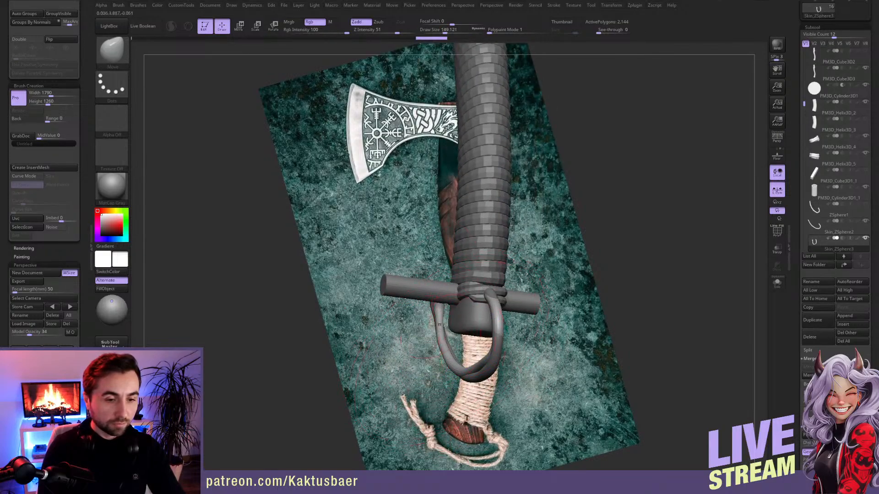
pyautogui.moveTo(440, 339)
pyautogui.mouseDown(button='right')
pyautogui.moveTo(432, 312)
pyautogui.moveTo(435, 324)
pyautogui.mouseUp(button='right')
# - Cut the rounded tips off the free ends of both cord strands with straight curve cuts
pyautogui.press('b')
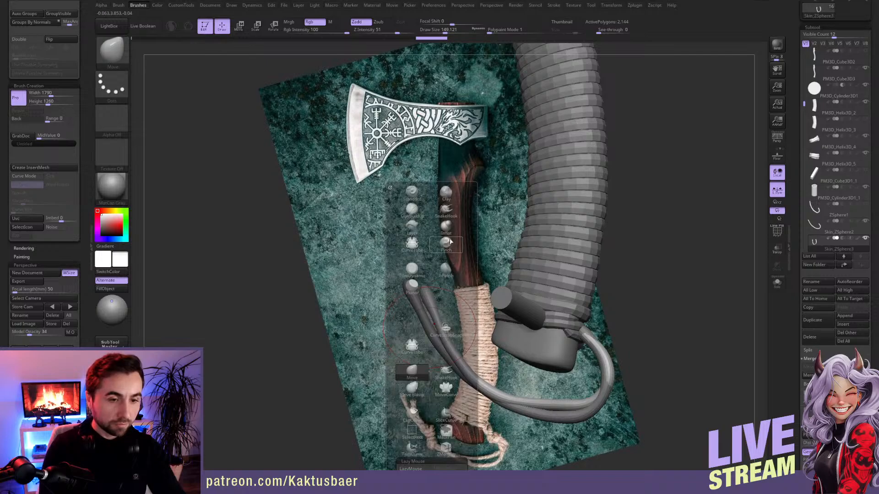
pyautogui.click(447, 229)
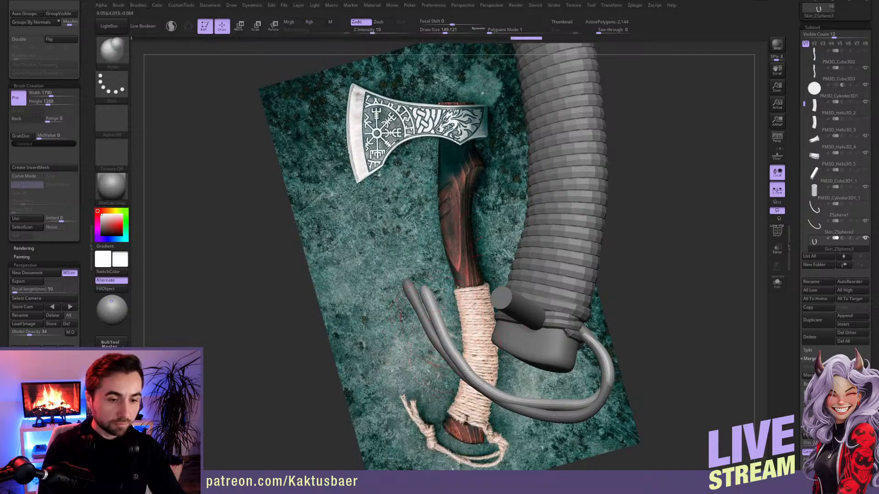
pyautogui.keyDown('alt'); pyautogui.click(420, 319); pyautogui.keyUp('alt')
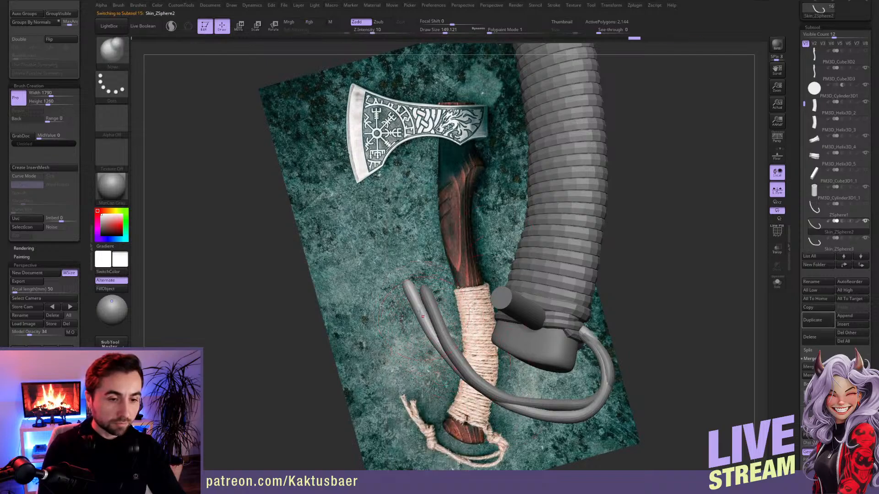
pyautogui.keyDown('ctrl'); pyautogui.moveTo(430, 320); pyautogui.dragTo(420, 347, button='right'); pyautogui.keyUp('ctrl')
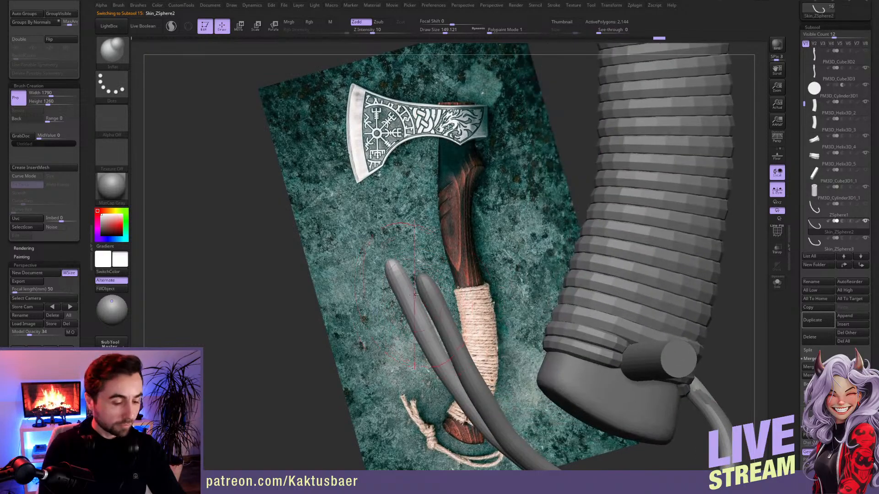
pyautogui.press('b')
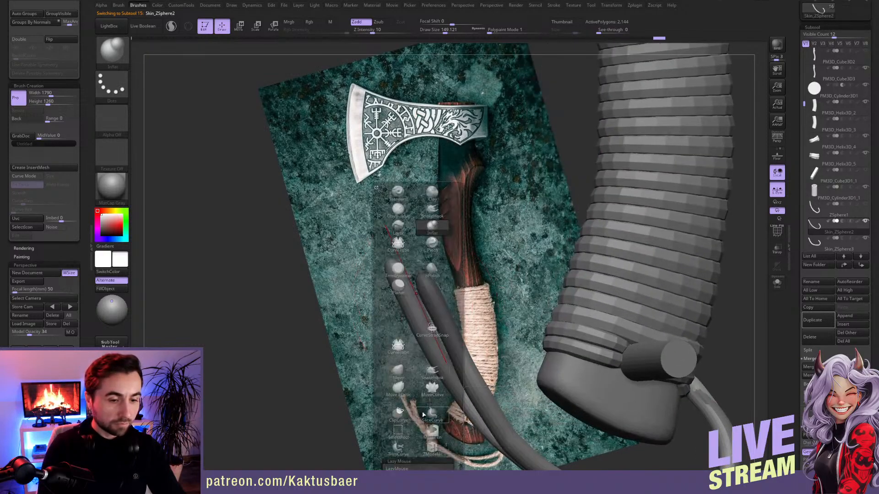
pyautogui.keyDown('ctrl'); pyautogui.keyDown('shift'); pyautogui.moveTo(361, 291); pyautogui.dragTo(451, 251); pyautogui.keyUp('shift'); pyautogui.keyUp('ctrl')
pyautogui.keyDown('alt'); pyautogui.click(431, 291); pyautogui.keyUp('alt')
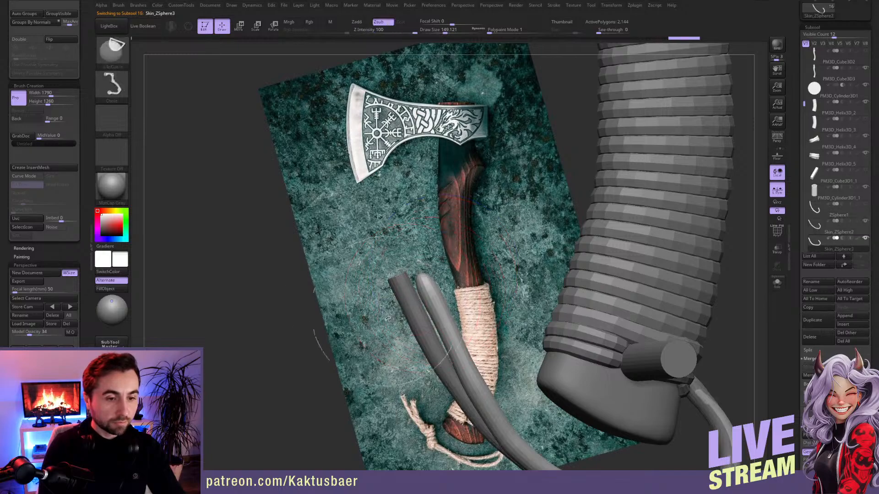
pyautogui.moveTo(380, 315)
pyautogui.keyDown('ctrl'); pyautogui.keyDown('shift'); pyautogui.mouseDown()
pyautogui.moveTo(458, 275)
pyautogui.moveTo(468, 294)
pyautogui.moveTo(467, 277)
pyautogui.mouseUp(); pyautogui.keyUp('shift'); pyautogui.keyUp('ctrl')
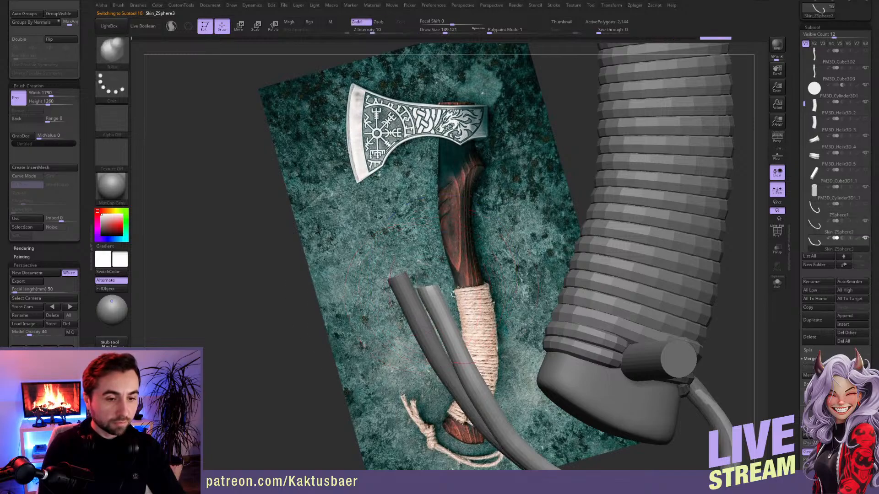
# - Pull the cut free ends of both cord strands into ragged, frayed tips with the Move brush
pyautogui.press('s')
pyautogui.keyDown('ctrl'); pyautogui.moveTo(432, 291); pyautogui.dragTo(437, 299, button='right'); pyautogui.keyUp('ctrl')
pyautogui.press('s')
pyautogui.moveTo(435, 299); pyautogui.dragTo(430, 298)
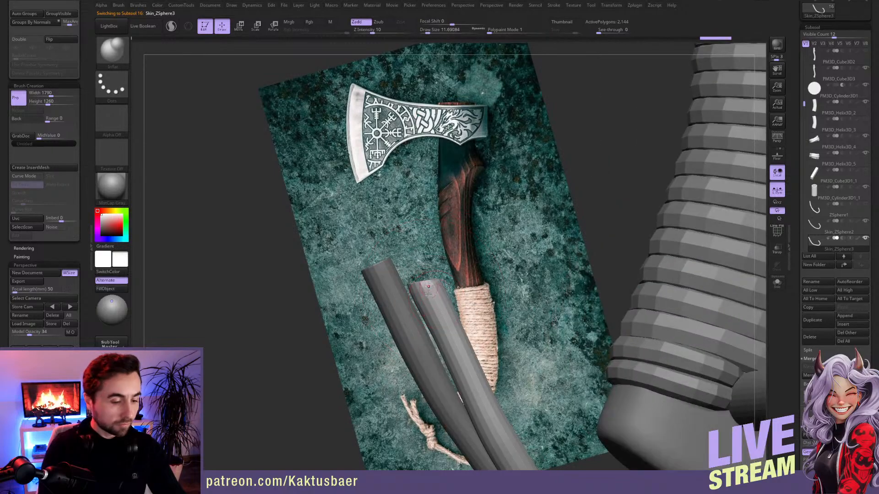
pyautogui.press('b')
pyautogui.press('m')
pyautogui.press('v')
pyautogui.moveTo(426, 295)
pyautogui.mouseDown(button='right')
pyautogui.moveTo(430, 274)
pyautogui.moveTo(442, 281)
pyautogui.moveTo(423, 284)
pyautogui.moveTo(469, 279)
pyautogui.moveTo(498, 259)
pyautogui.moveTo(540, 268)
pyautogui.moveTo(529, 260)
pyautogui.moveTo(577, 252)
pyautogui.moveTo(575, 270)
pyautogui.mouseUp(button='right')
pyautogui.keyDown('alt'); pyautogui.click(527, 271); pyautogui.keyUp('alt')
pyautogui.moveTo(582, 220)
pyautogui.mouseDown(button='right')
pyautogui.moveTo(585, 263)
pyautogui.moveTo(568, 258)
pyautogui.moveTo(612, 268)
pyautogui.moveTo(600, 251)
pyautogui.mouseUp(button='right')
pyautogui.keyDown('alt'); pyautogui.click(613, 268); pyautogui.keyUp('alt')
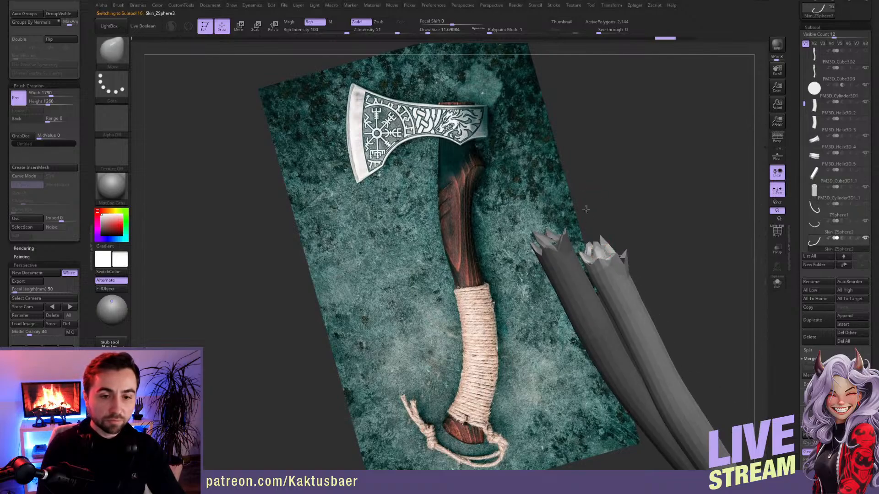
# - Refine the frayed tips of both cord strands and smooth the area just below them
pyautogui.moveTo(586, 209); pyautogui.dragTo(595, 204)
pyautogui.keyDown('ctrl'); pyautogui.moveTo(594, 205); pyautogui.dragTo(578, 192, button='right'); pyautogui.keyUp('ctrl')
pyautogui.moveTo(559, 257)
pyautogui.keyDown('shift'); pyautogui.mouseDown()
pyautogui.moveTo(562, 293)
pyautogui.moveTo(574, 284)
pyautogui.mouseUp(); pyautogui.keyUp('shift')
pyautogui.press('s')
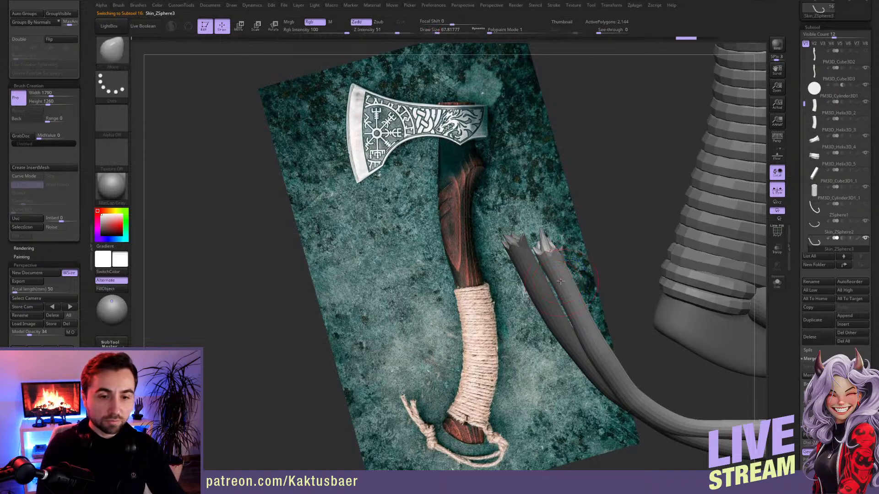
pyautogui.moveTo(553, 250); pyautogui.dragTo(559, 248, button='right')
pyautogui.moveTo(545, 238); pyautogui.dragTo(544, 254)
pyautogui.press('s')
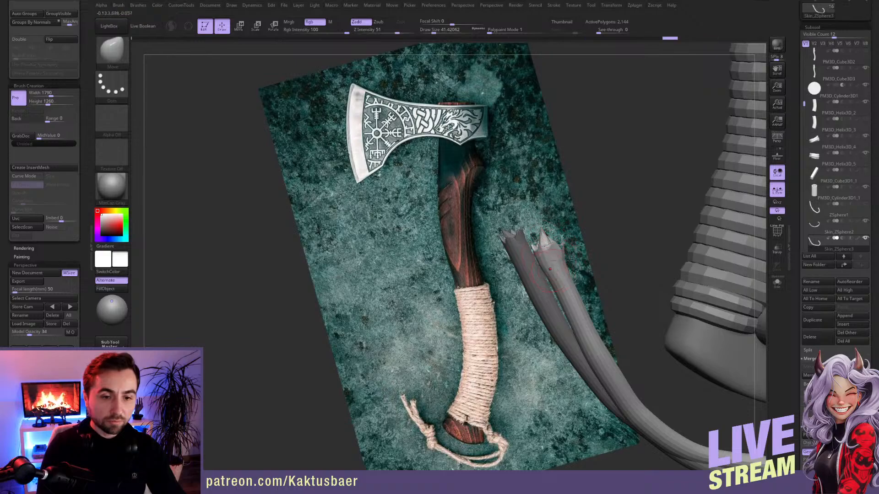
pyautogui.keyDown('alt'); pyautogui.click(522, 238); pyautogui.keyUp('alt')
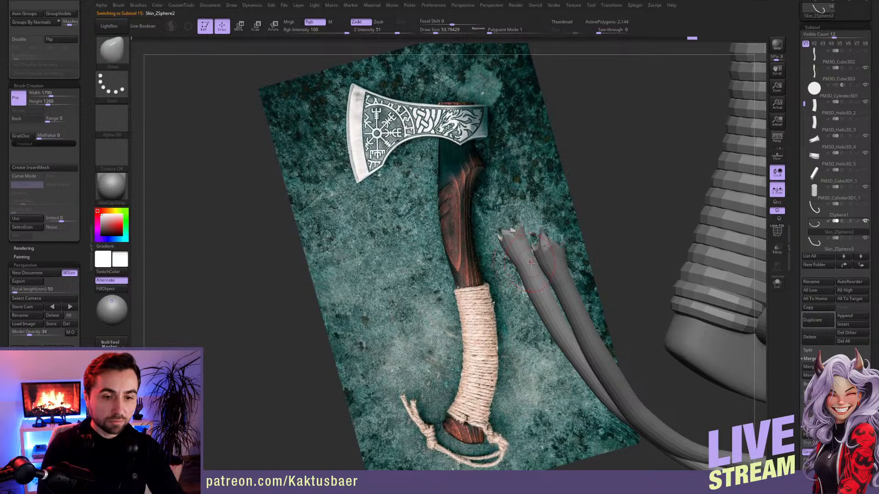
pyautogui.moveTo(531, 264); pyautogui.dragTo(525, 266, button='right')
pyautogui.keyDown('shift'); pyautogui.moveTo(533, 275); pyautogui.dragTo(542, 292); pyautogui.keyUp('shift')
pyautogui.keyDown('alt'); pyautogui.click(566, 288); pyautogui.keyUp('alt')
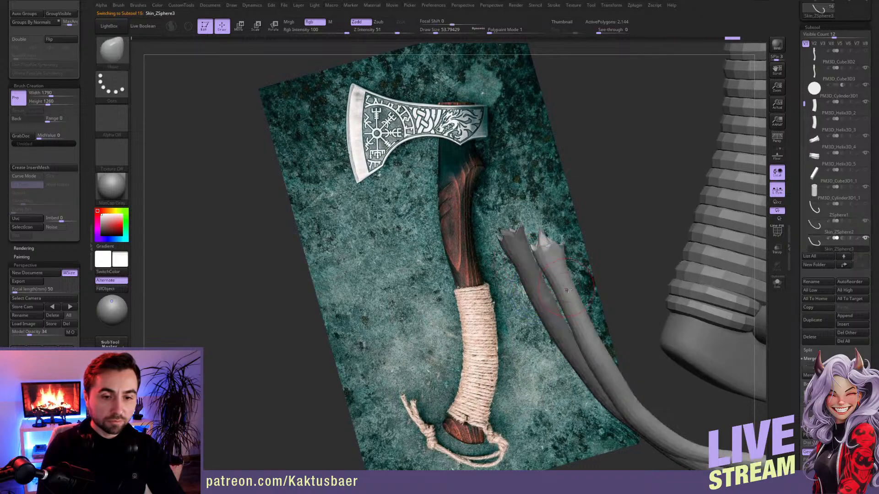
# - Replace Smooth Stronger with the regular Smooth brush as the smoothing brush
pyautogui.press('shift')
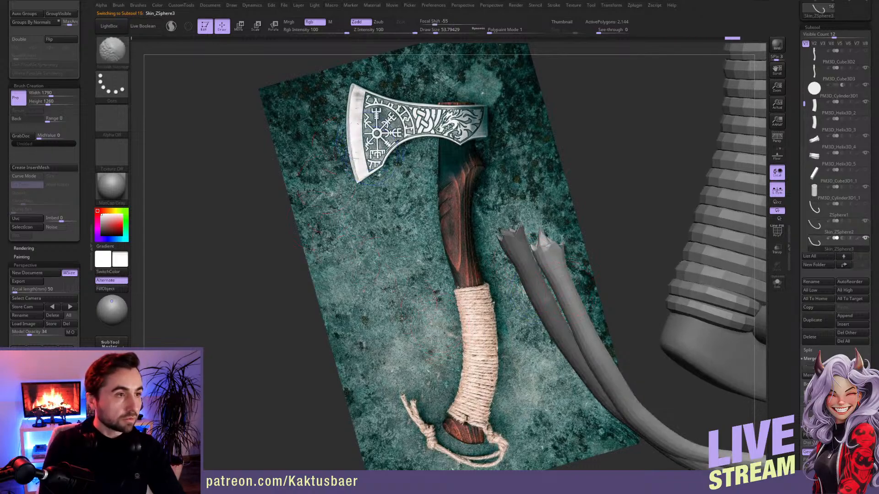
pyautogui.click(123, 56)
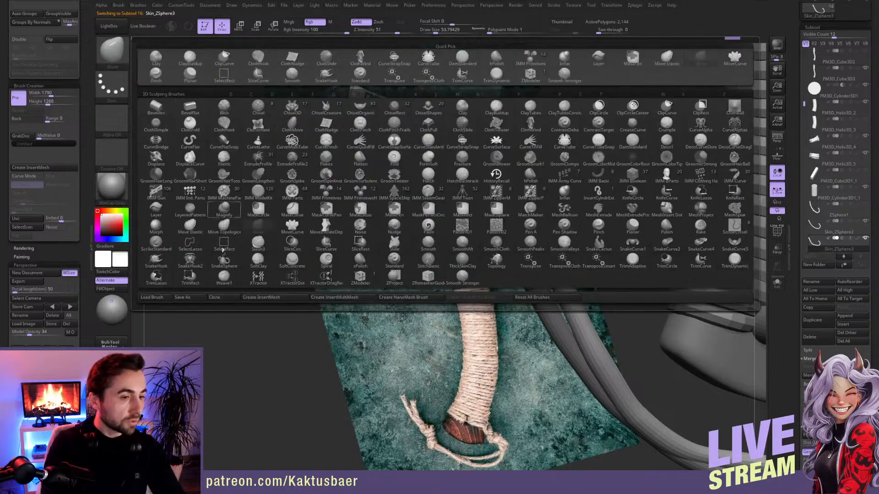
pyautogui.press('s')
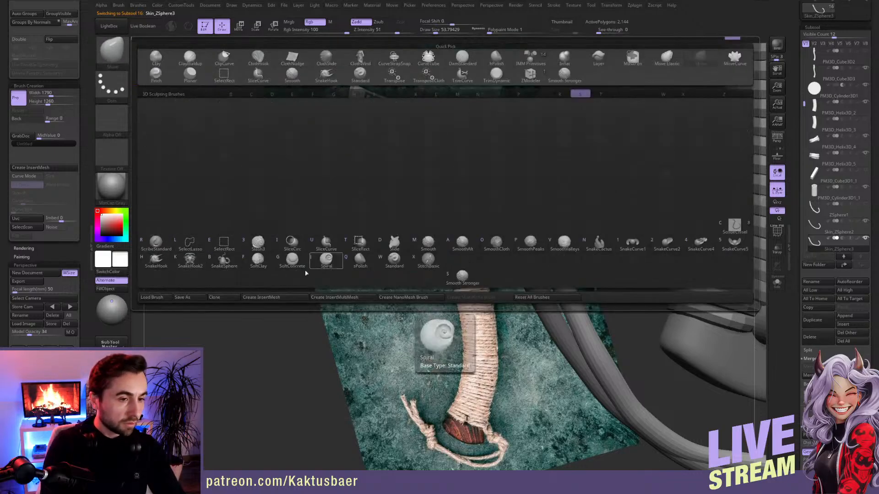
pyautogui.click(463, 275)
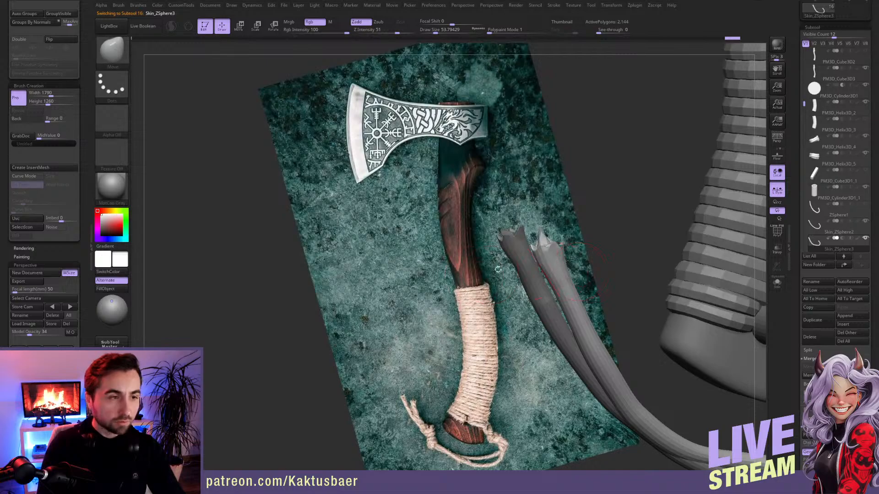
pyautogui.click(112, 50)
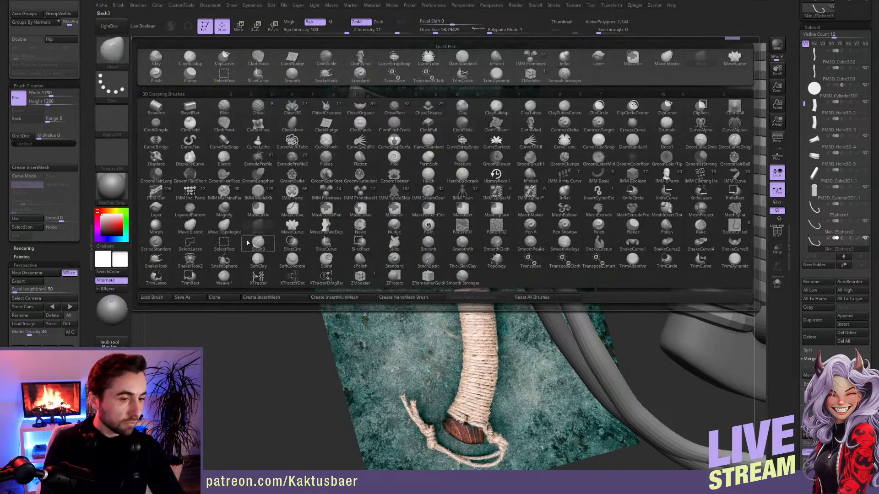
pyautogui.press('s')
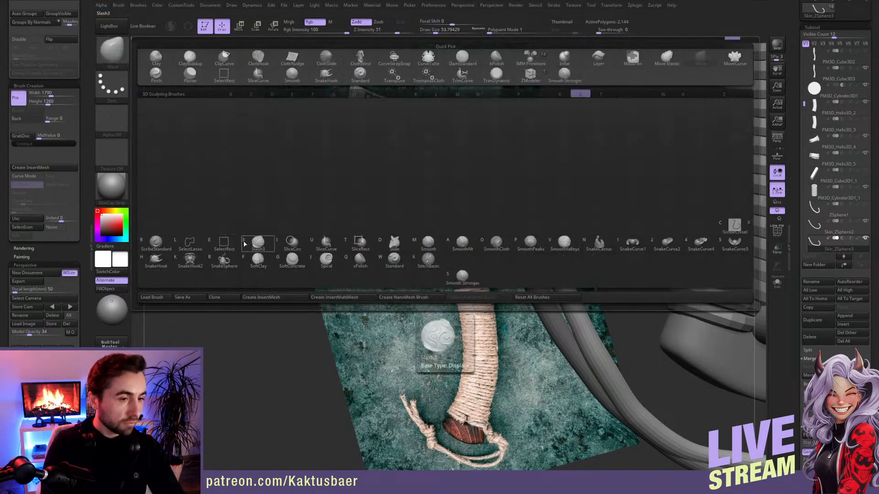
pyautogui.click(429, 244)
# - Smooth both cord strands along their length with the Smooth brush
pyautogui.press('s')
pyautogui.moveTo(556, 283); pyautogui.dragTo(630, 410)
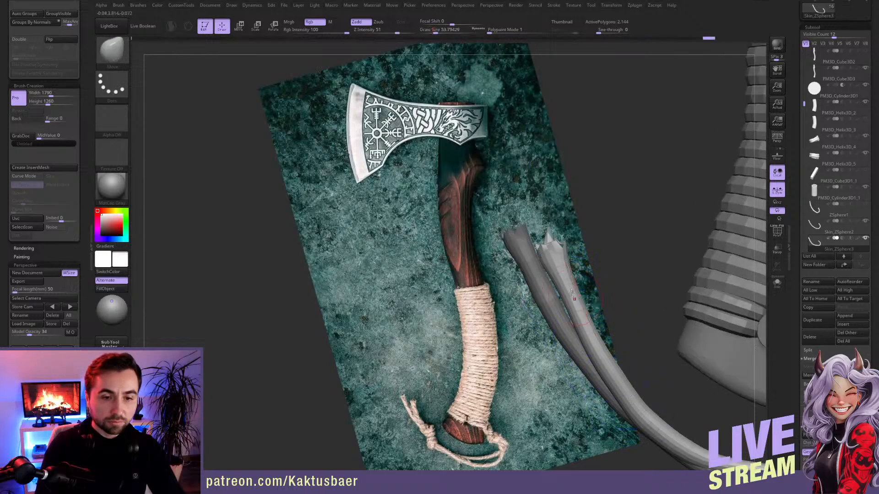
pyautogui.keyDown('alt'); pyautogui.click(533, 269); pyautogui.keyUp('alt')
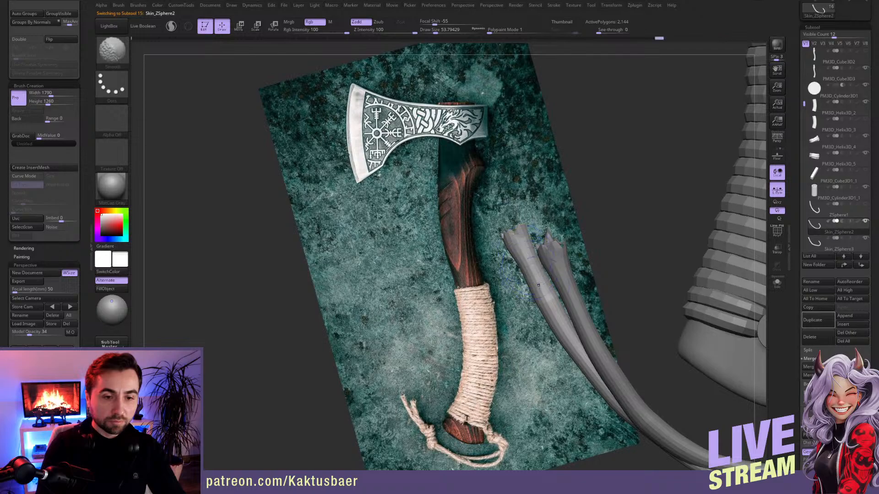
pyautogui.moveTo(569, 342); pyautogui.dragTo(529, 261)
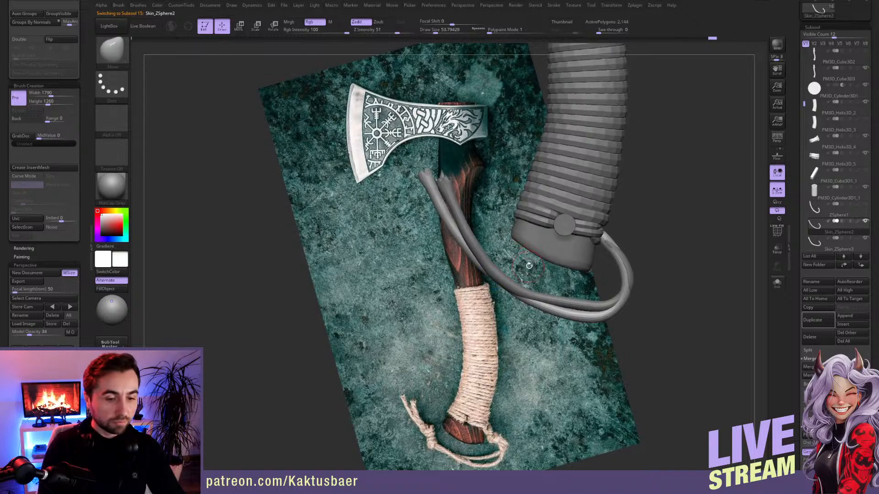
# - Open the polymesh helix ring as its own tool and examine its settings for editable helix parameters
pyautogui.moveTo(806, 191); pyautogui.dragTo(795, 246)
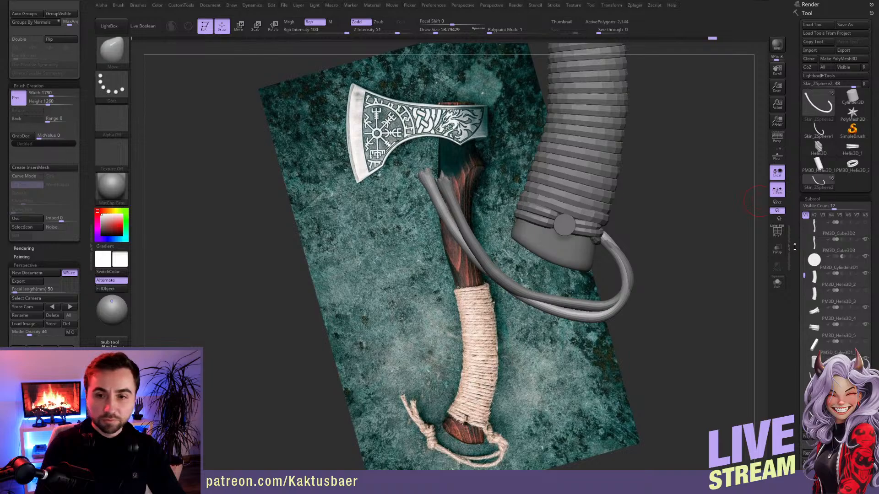
pyautogui.click(852, 165)
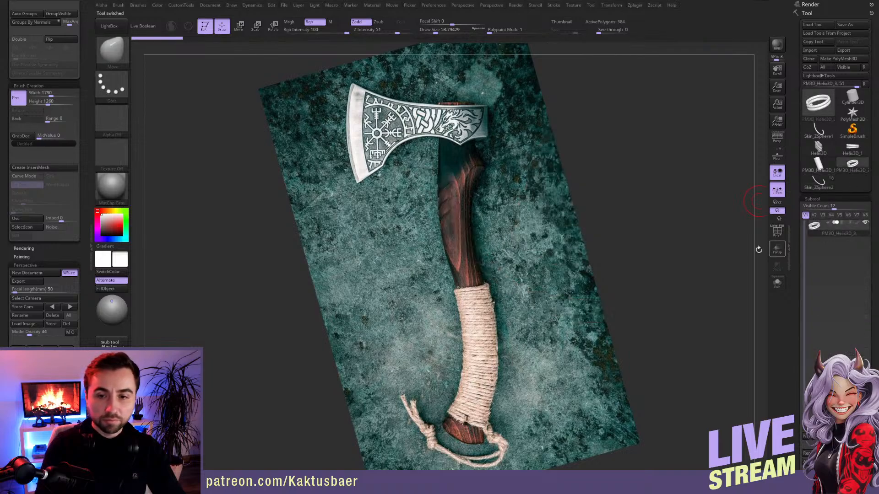
pyautogui.press('f')
pyautogui.keyDown('ctrl'); pyautogui.moveTo(595, 293); pyautogui.dragTo(583, 260, button='right'); pyautogui.keyUp('ctrl')
pyautogui.keyDown('alt'); pyautogui.moveTo(583, 261); pyautogui.dragTo(569, 236, button='right'); pyautogui.keyUp('alt')
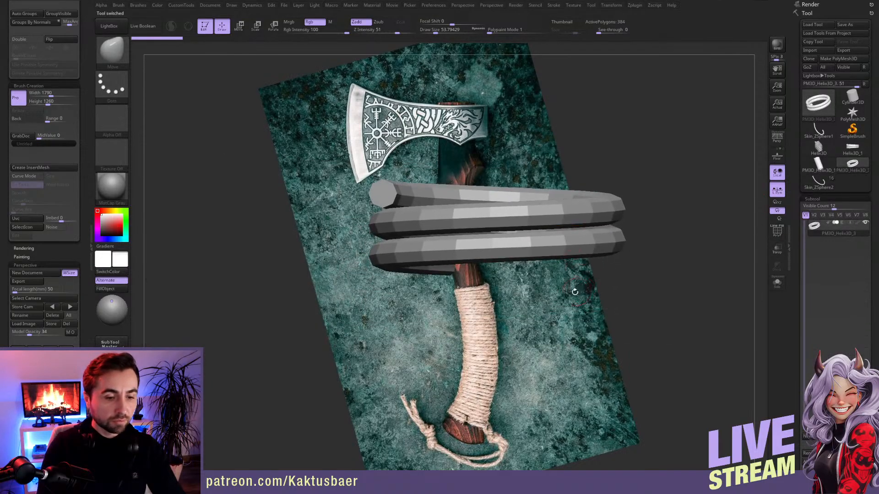
pyautogui.scroll(-10, 793, 305)
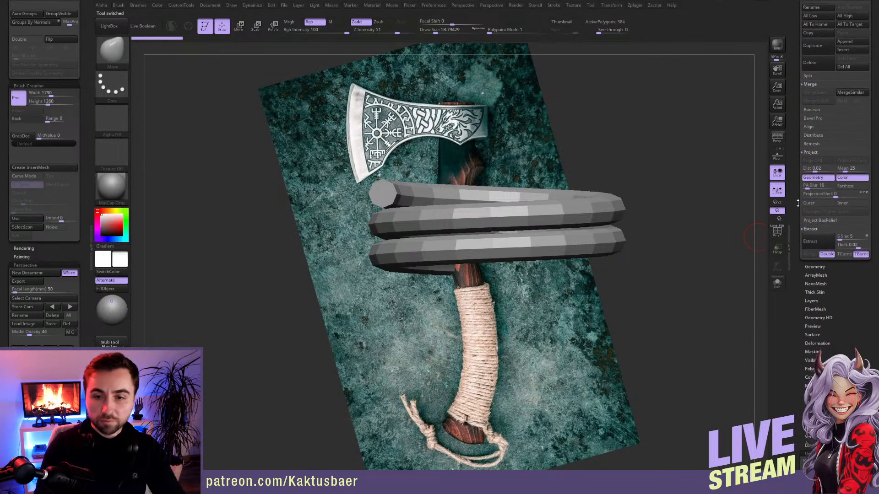
pyautogui.scroll(-5, 805, 284)
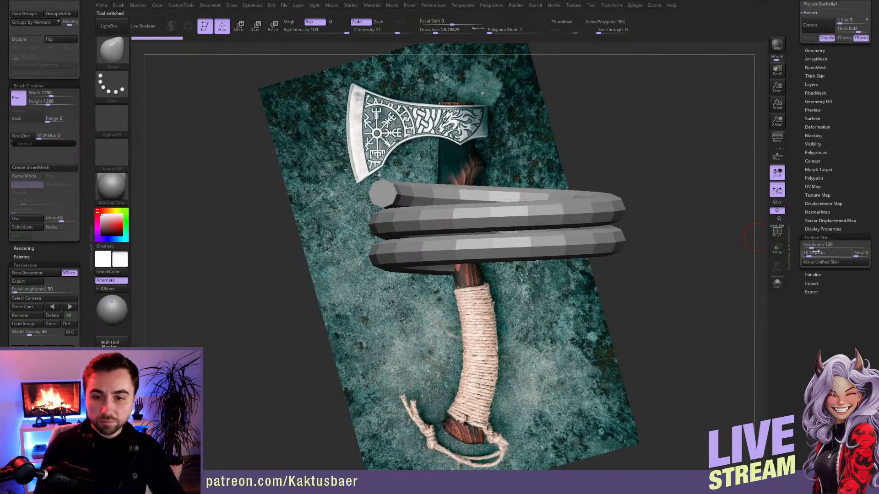
pyautogui.click(813, 275)
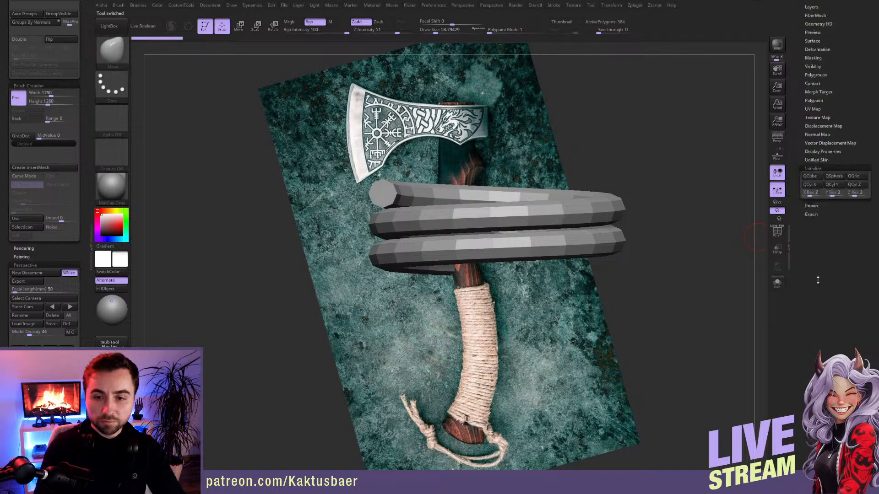
pyautogui.click(818, 152)
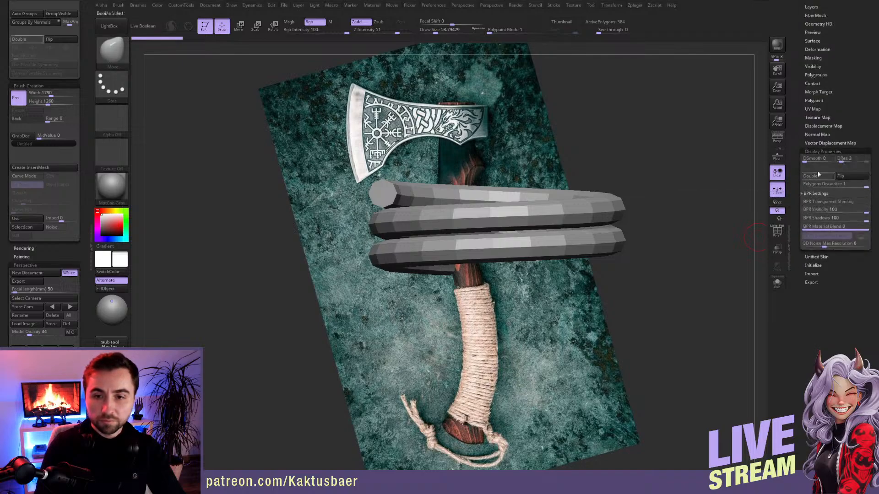
pyautogui.click(821, 257)
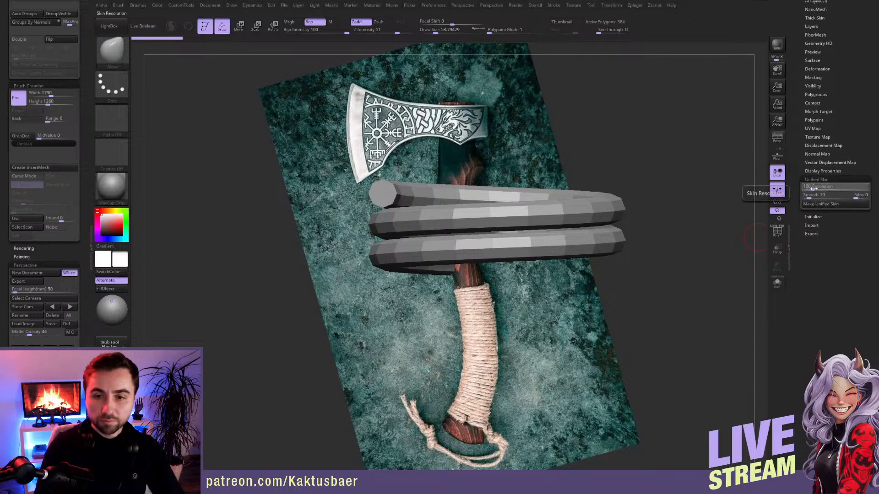
pyautogui.click(815, 187)
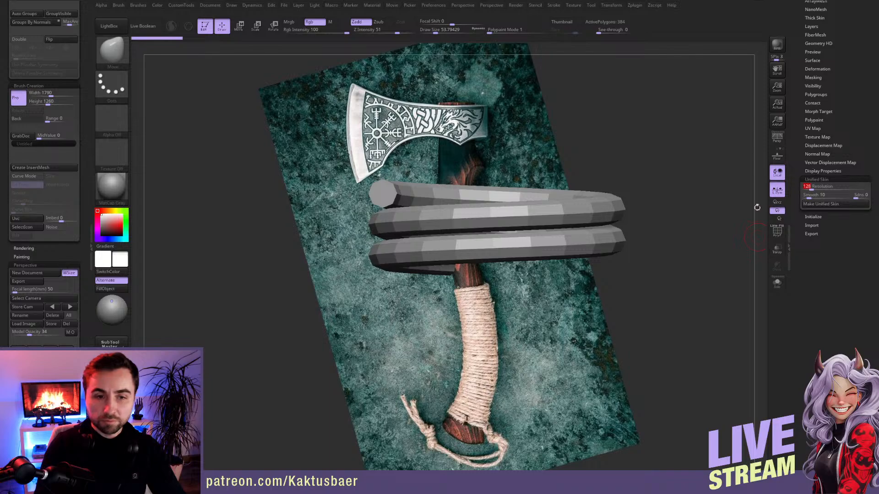
pyautogui.moveTo(796, 142); pyautogui.dragTo(797, 357)
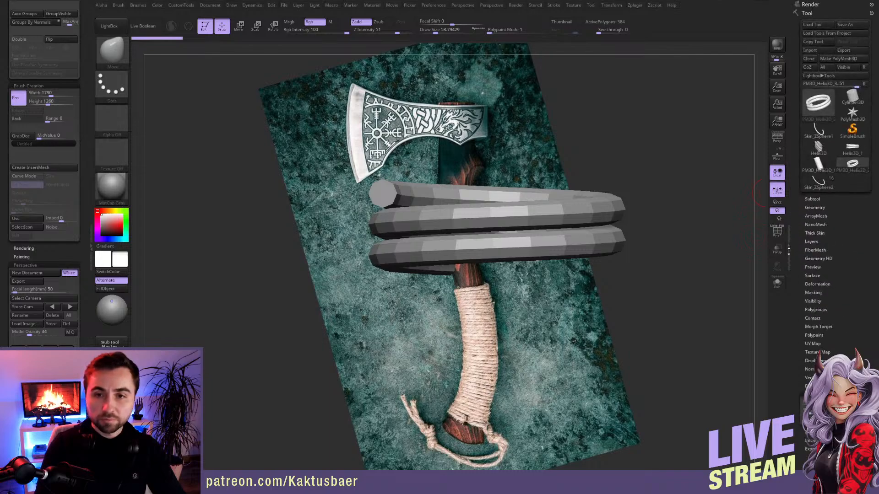
# - Compare the settings of the Helix3D_1 and Helix3D primitives and find their Initialize parameters
pyautogui.click(825, 145)
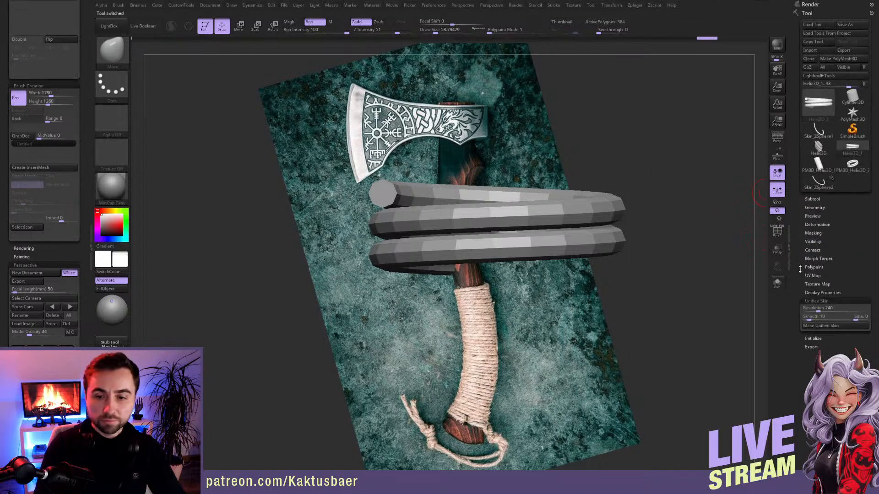
pyautogui.scroll(-1, 800, 269)
pyautogui.click(818, 264)
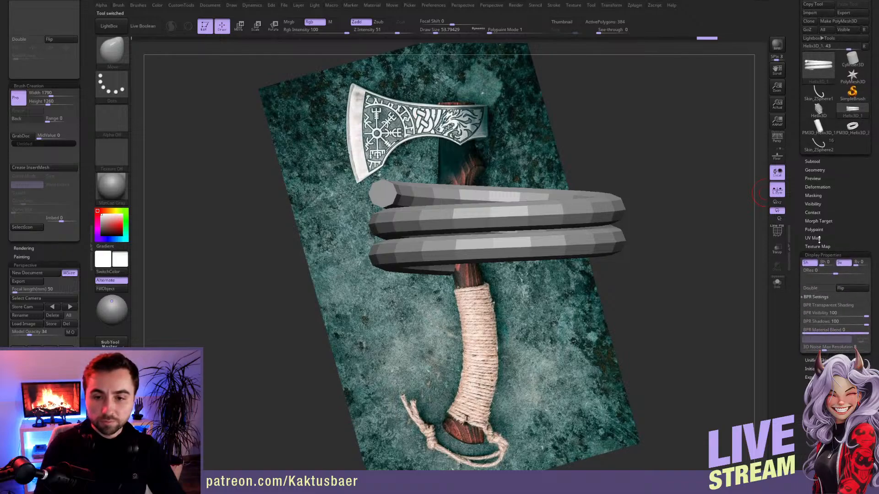
pyautogui.click(853, 130)
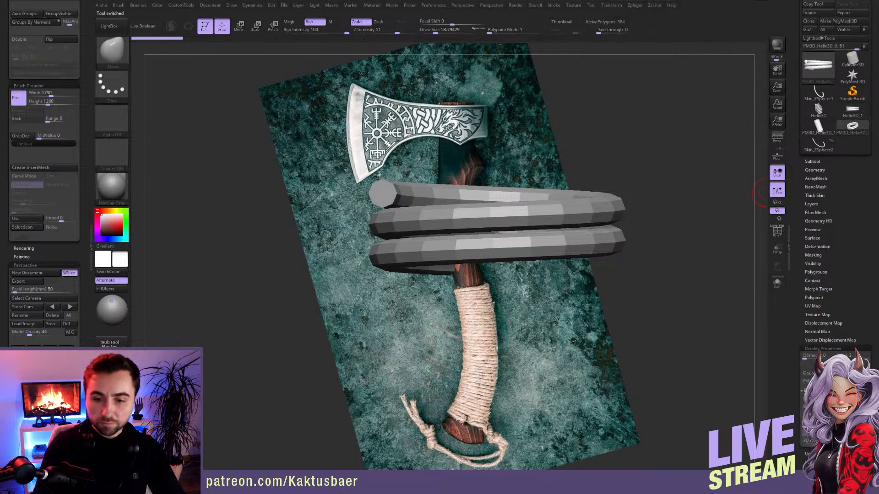
pyautogui.click(818, 110)
pyautogui.moveTo(795, 234); pyautogui.dragTo(795, 211)
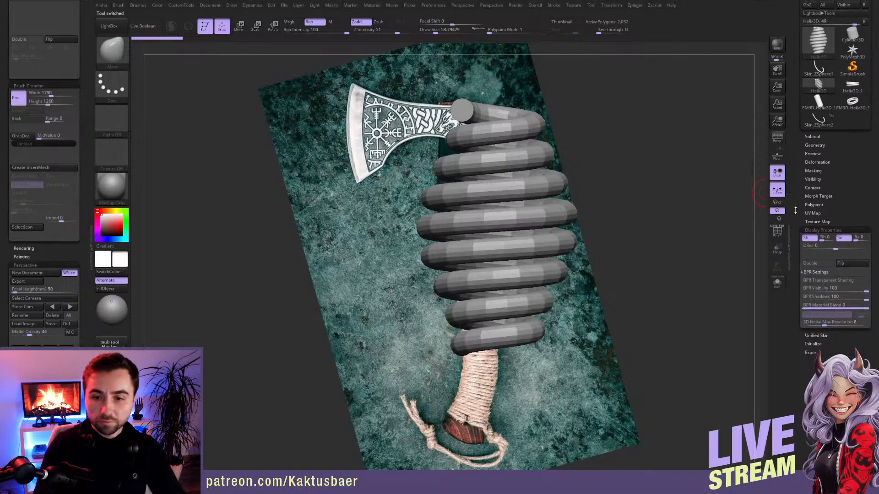
pyautogui.click(820, 336)
pyautogui.click(816, 275)
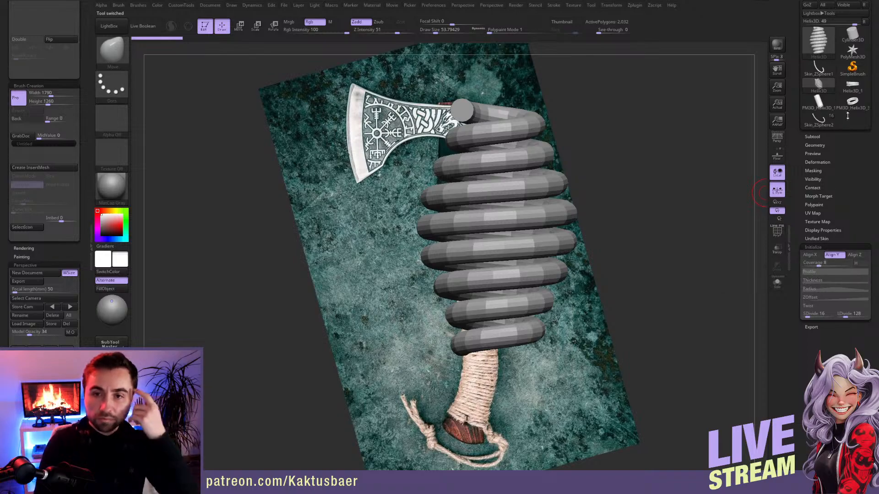
# - Set the Helix3D_1 primitive's Coverage to about 4.37 and its LDivide to 88
pyautogui.click(852, 102)
pyautogui.click(852, 85)
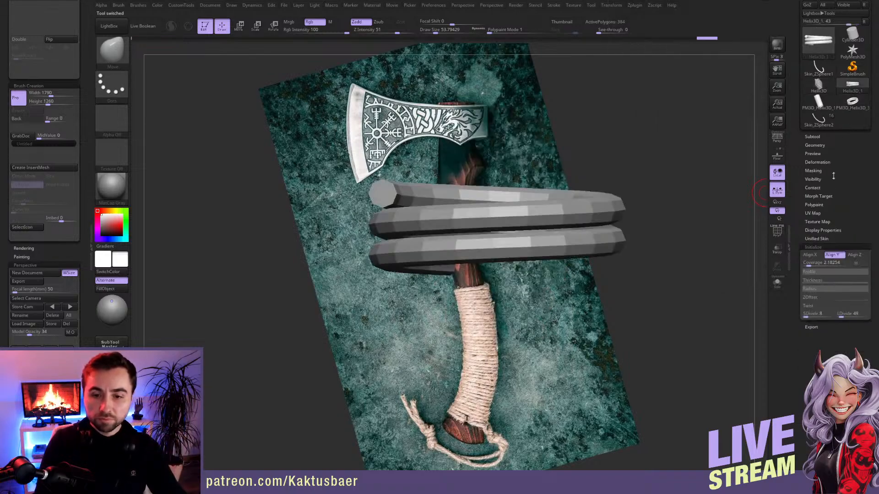
pyautogui.moveTo(811, 266); pyautogui.dragTo(813, 266)
pyautogui.moveTo(841, 316); pyautogui.dragTo(843, 317)
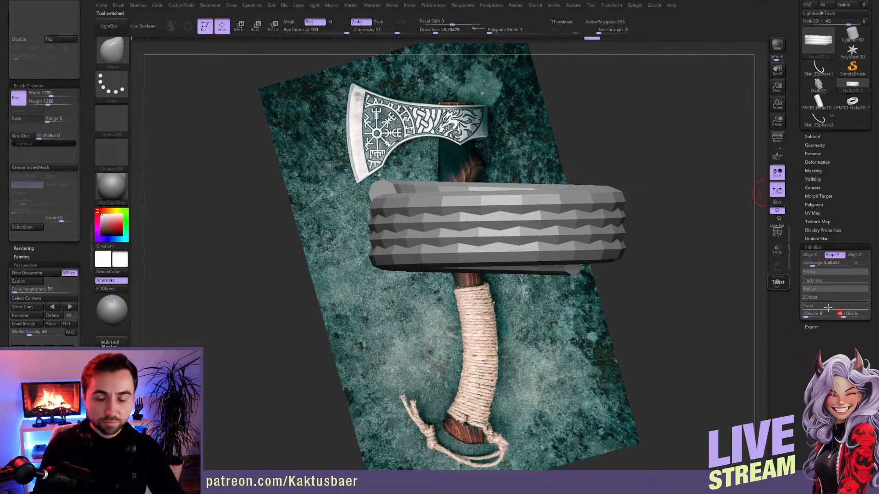
# - Adjust the ZOffset curve to spread the helix coils apart, and convert the helix to a PolyMesh3D
pyautogui.click(811, 297)
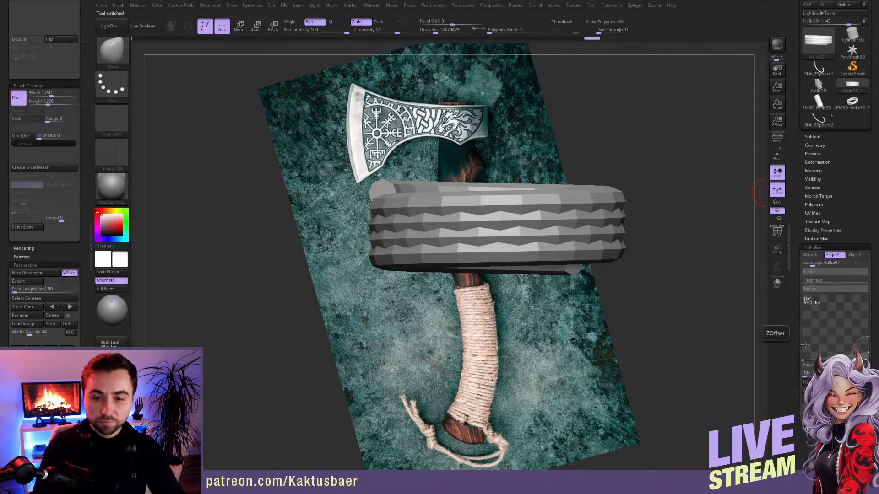
pyautogui.moveTo(866, 353); pyautogui.dragTo(867, 346)
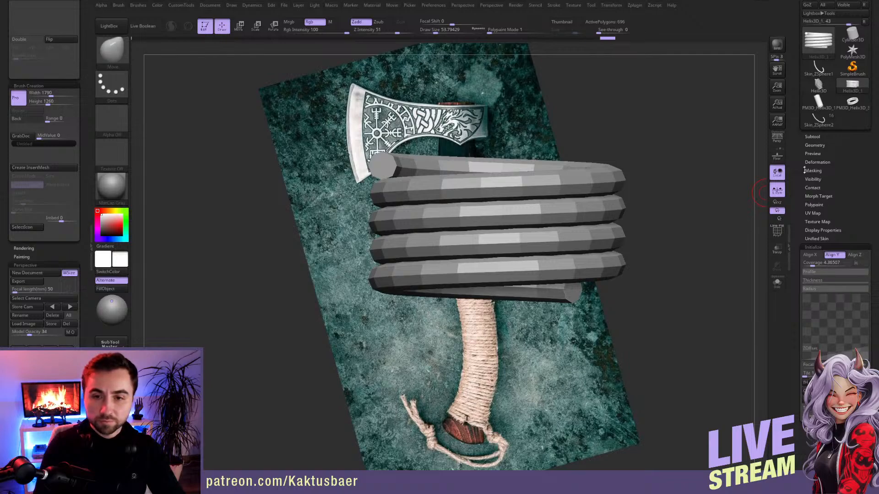
pyautogui.moveTo(799, 177); pyautogui.dragTo(800, 239)
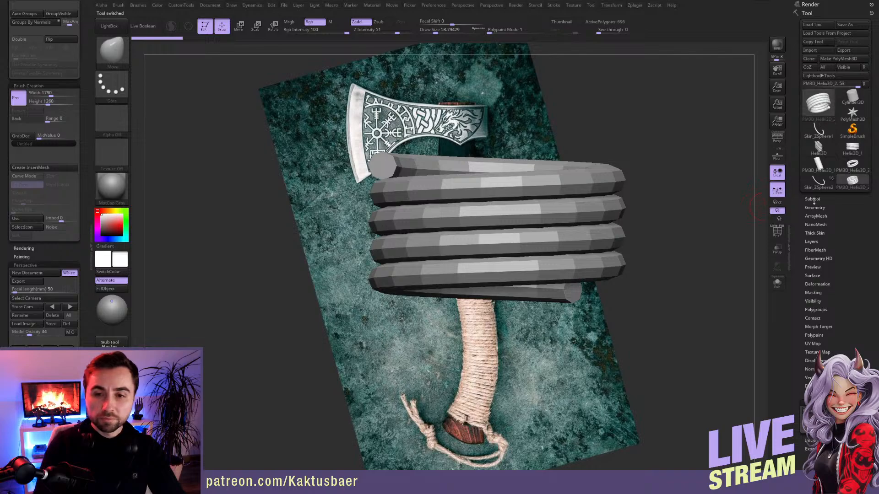
# - Return to the axe tool, append the PM3D_Helix3D_2 coil mesh as a new subtool and make it active
pyautogui.click(806, 186)
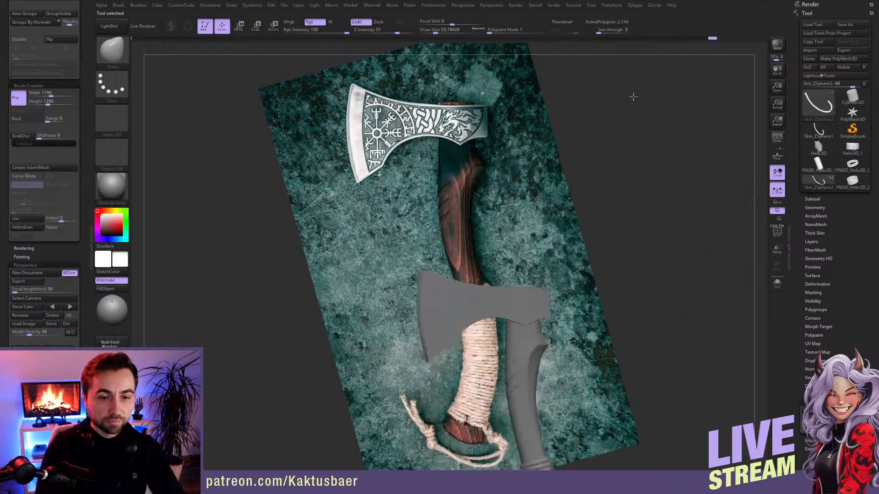
pyautogui.moveTo(592, 142); pyautogui.dragTo(674, 270)
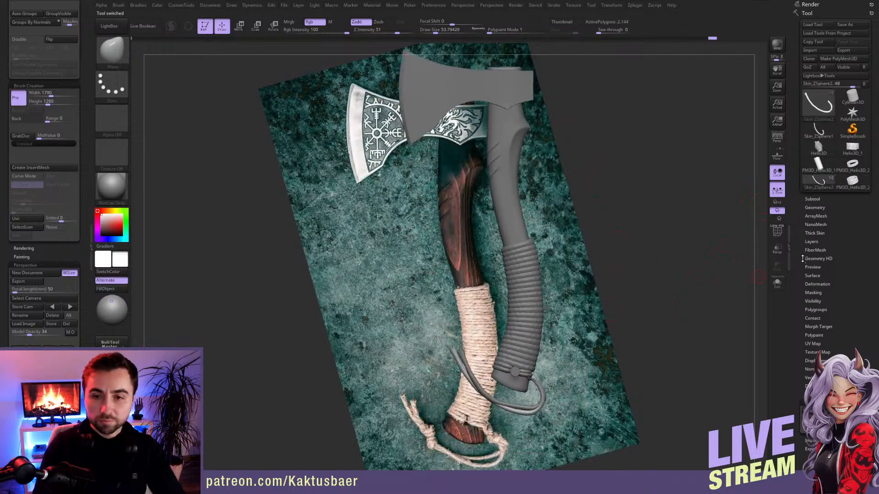
pyautogui.click(818, 198)
pyautogui.moveTo(792, 360); pyautogui.dragTo(793, 307)
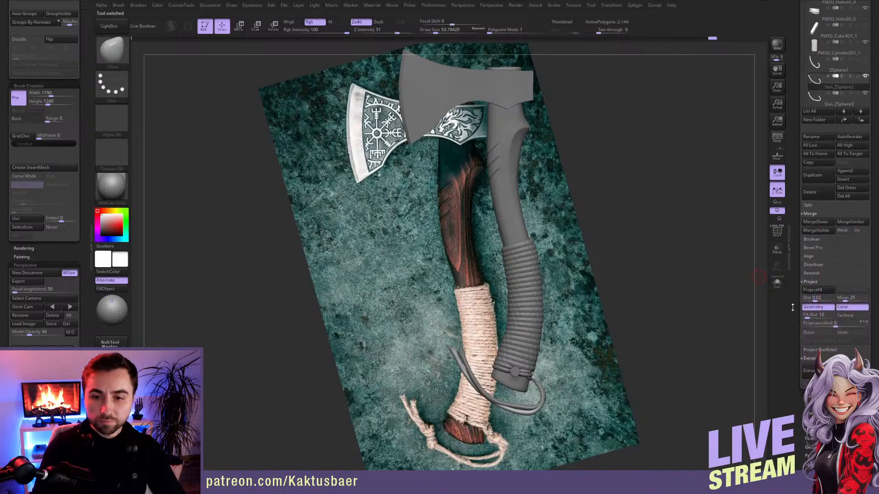
pyautogui.click(853, 172)
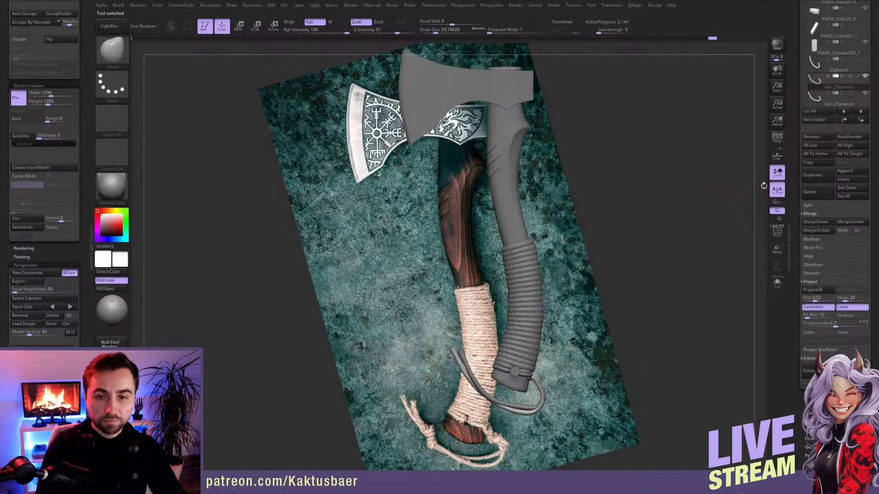
pyautogui.click(849, 172)
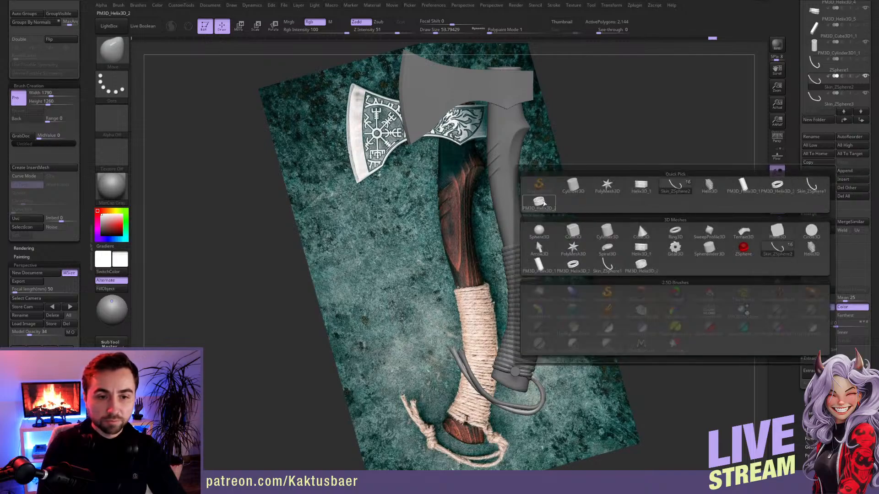
pyautogui.click(540, 203)
pyautogui.keyDown('alt'); pyautogui.click(517, 141); pyautogui.keyUp('alt')
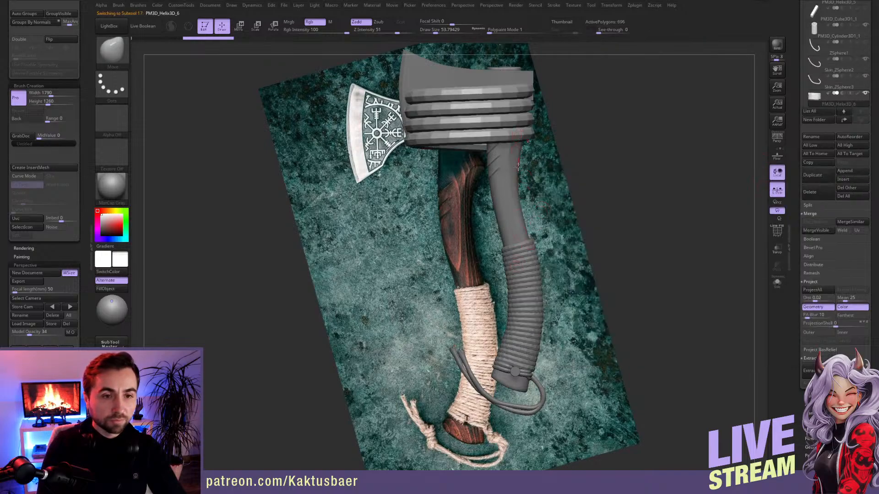
# - Scale the coil down by repeated reductions until it is narrower than the axe handle
pyautogui.press('e')
pyautogui.moveTo(511, 111)
pyautogui.mouseDown()
pyautogui.moveTo(508, 171)
pyautogui.moveTo(508, 135)
pyautogui.mouseUp()
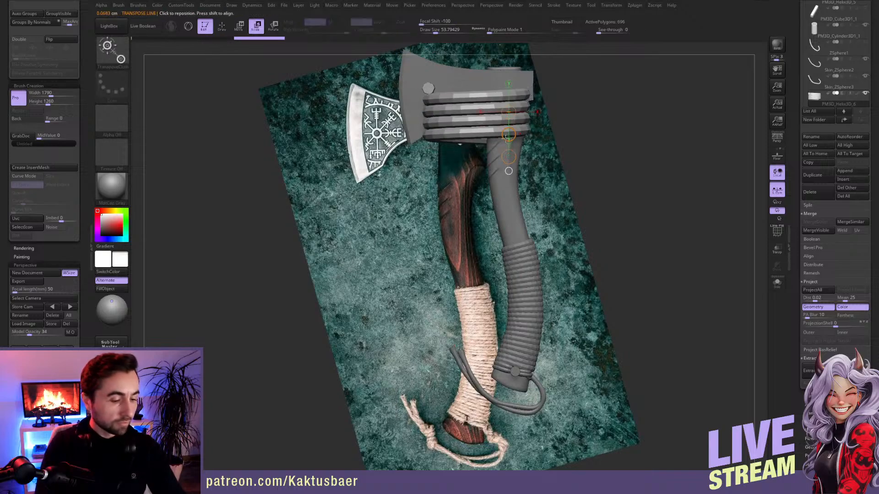
pyautogui.press('1')
pyautogui.press('1')
pyautogui.press('1')
pyautogui.press('1')
pyautogui.press('1')
pyautogui.press('1')
pyautogui.press('1')
pyautogui.press('1')
pyautogui.press('1')
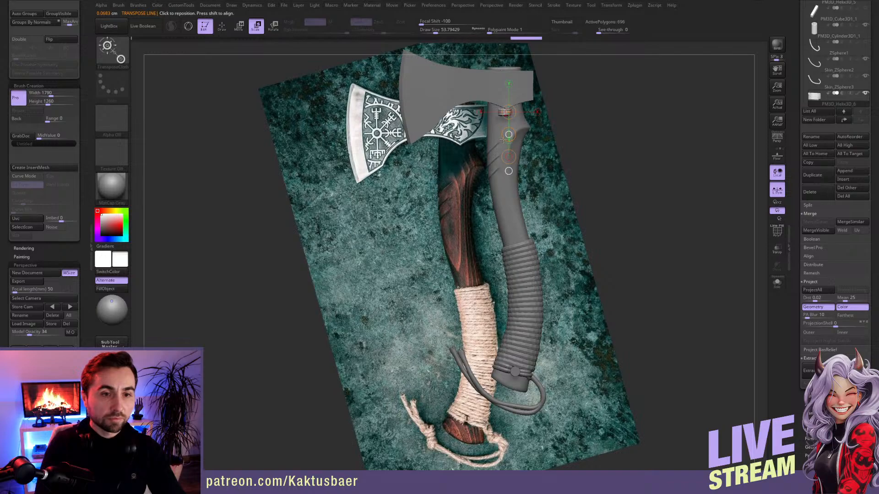
# - Move the coil onto the two cord strands below their frayed ends and rotate it about 22 degrees to align with them
pyautogui.press('w')
pyautogui.moveTo(508, 133); pyautogui.dragTo(486, 378)
pyautogui.keyDown('ctrl'); pyautogui.moveTo(472, 386); pyautogui.dragTo(488, 236, button='right'); pyautogui.keyUp('ctrl')
pyautogui.press('e')
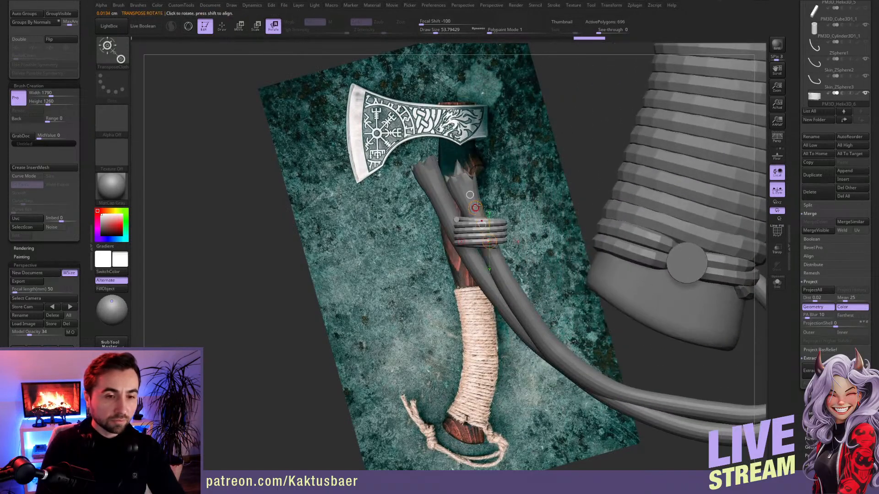
pyautogui.moveTo(476, 208); pyautogui.dragTo(458, 215)
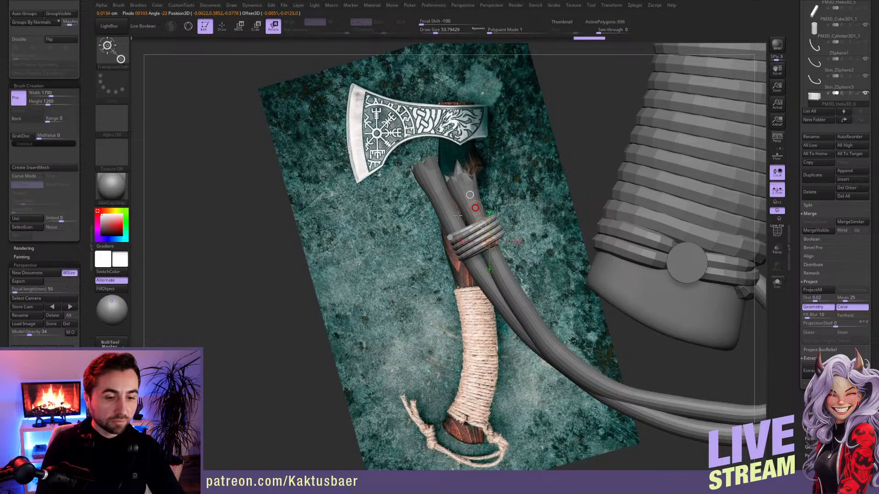
pyautogui.press('q')
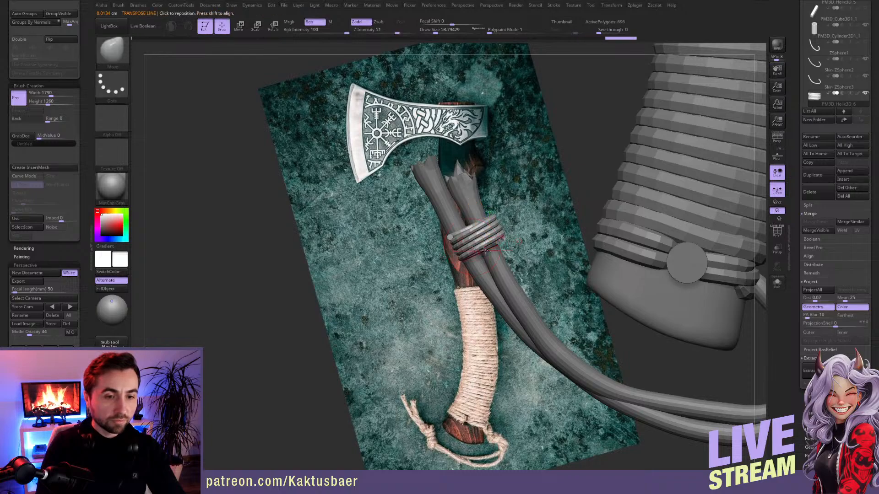
# - Isolate the placed coil to inspect its windings, and reopen the Helix3D_1 primitive with its Initialize settings
pyautogui.moveTo(796, 129); pyautogui.dragTo(794, 149)
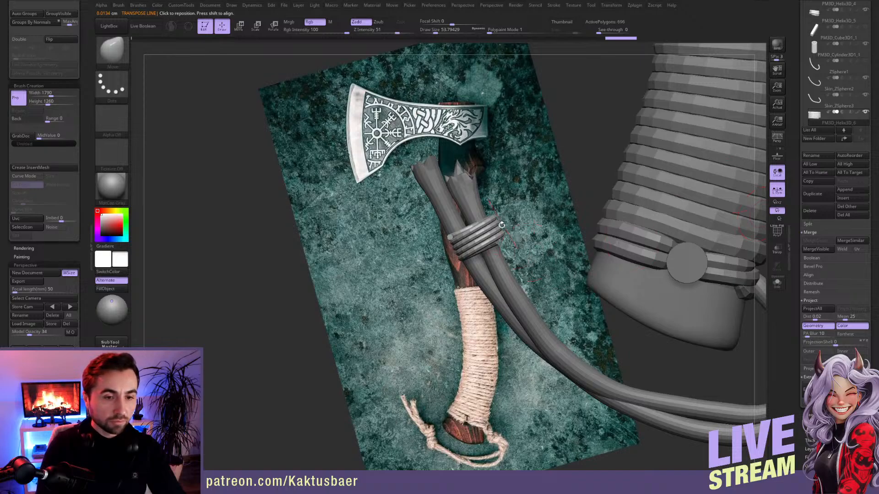
pyautogui.keyDown('ctrl'); pyautogui.moveTo(486, 252); pyautogui.dragTo(502, 207, button='right'); pyautogui.keyUp('ctrl')
pyautogui.hotkey('shift', 's')
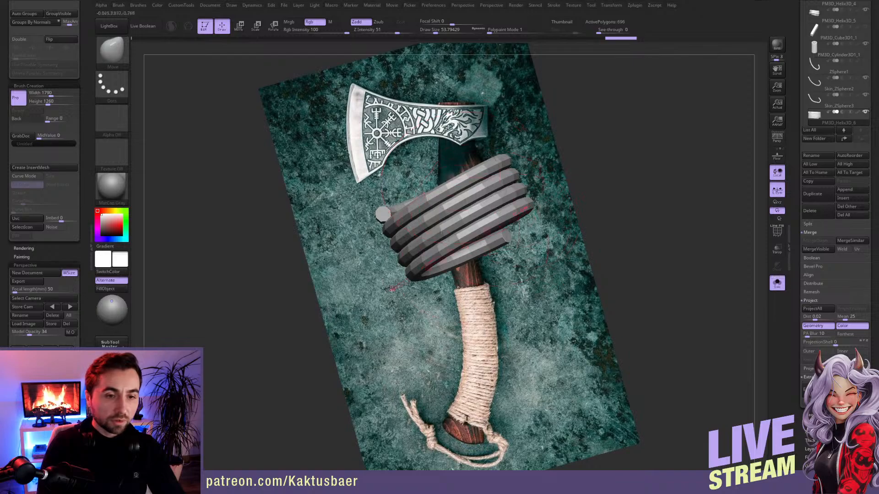
pyautogui.moveTo(798, 279); pyautogui.dragTo(794, 359)
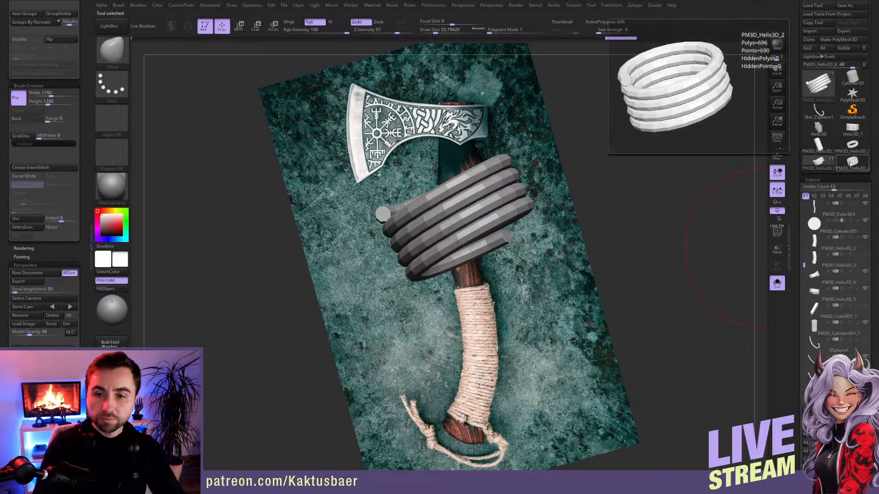
pyautogui.click(852, 162)
pyautogui.click(854, 130)
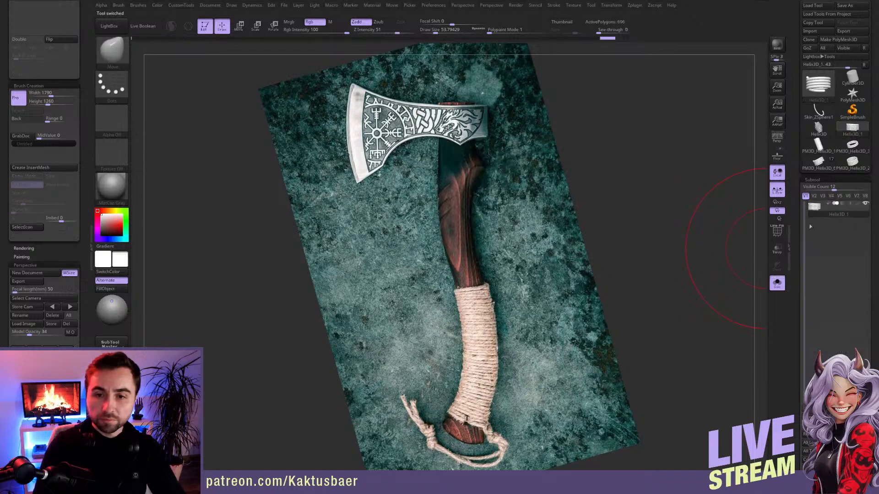
pyautogui.moveTo(797, 217); pyautogui.dragTo(799, 144)
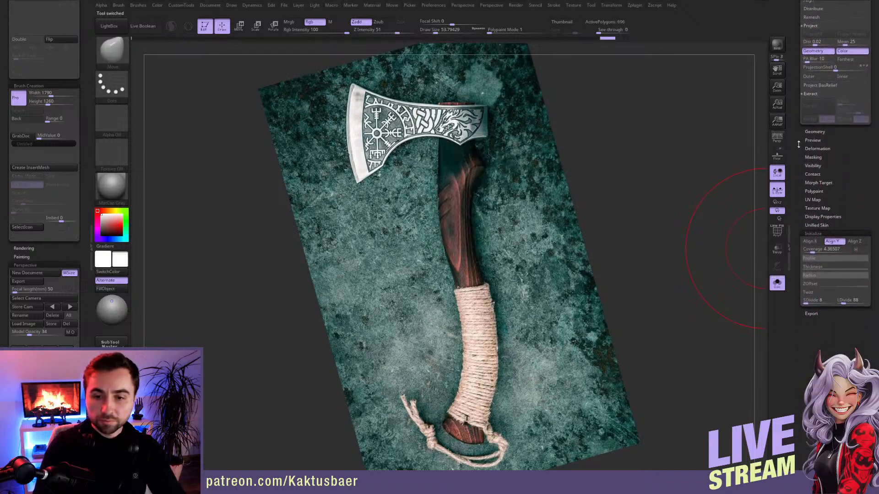
pyautogui.press('f')
pyautogui.keyDown('ctrl'); pyautogui.moveTo(632, 266); pyautogui.dragTo(591, 255, button='right'); pyautogui.keyUp('ctrl')
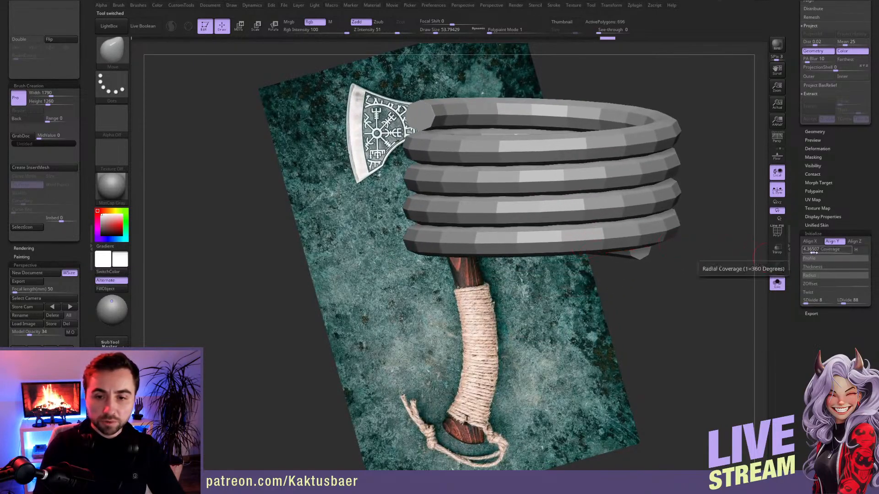
# - Set the Helix3D_1 primitive's Coverage to about 2.78 and lower the end of its ZOffset curve to close the gaps between windings
pyautogui.moveTo(813, 252); pyautogui.dragTo(809, 252)
pyautogui.click(823, 268)
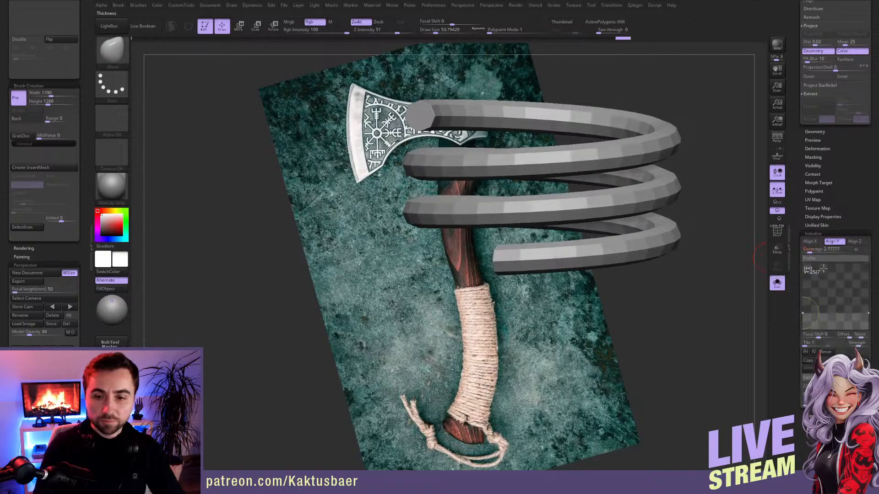
pyautogui.click(817, 377)
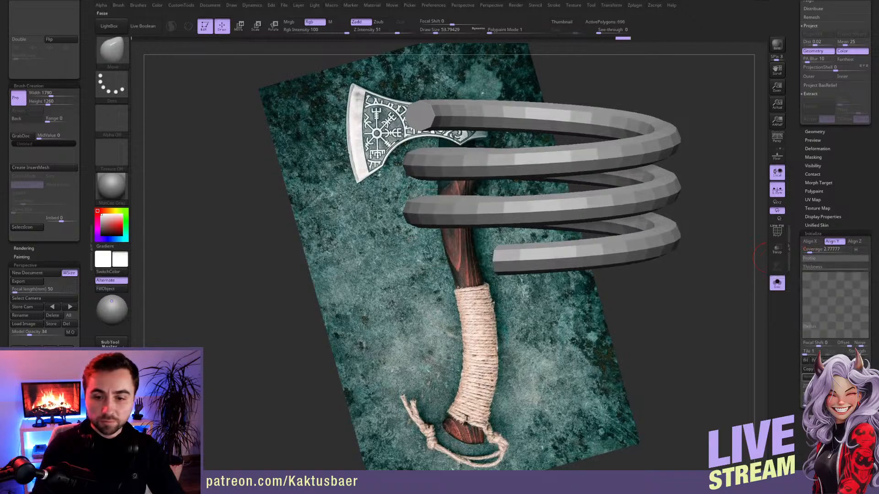
pyautogui.click(806, 386)
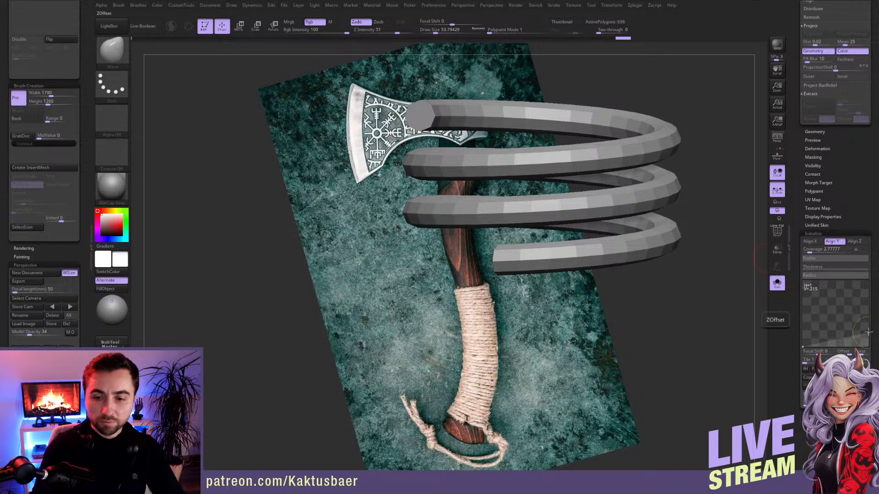
pyautogui.moveTo(869, 332); pyautogui.dragTo(868, 339)
# - Convert the shortened helix to a PolyMesh3D and return to the axe tool with the whole model in view
pyautogui.moveTo(800, 155); pyautogui.dragTo(793, 311)
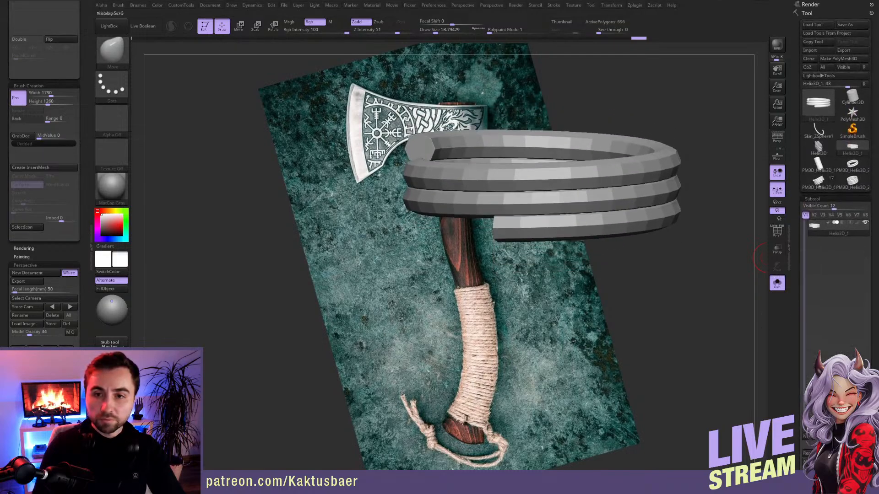
pyautogui.click(836, 60)
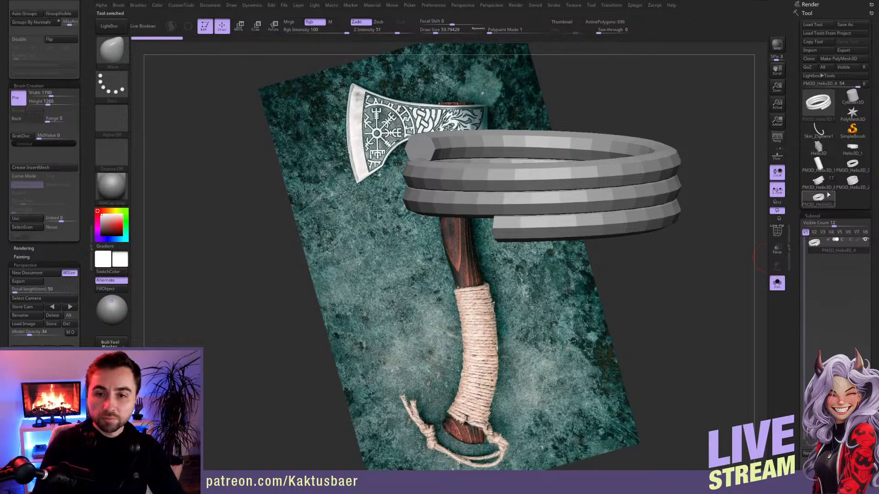
pyautogui.click(812, 133)
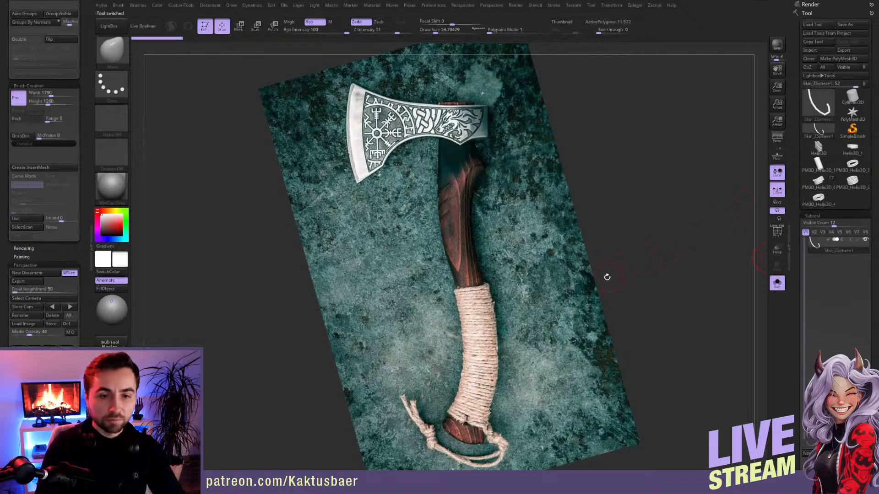
pyautogui.click(827, 182)
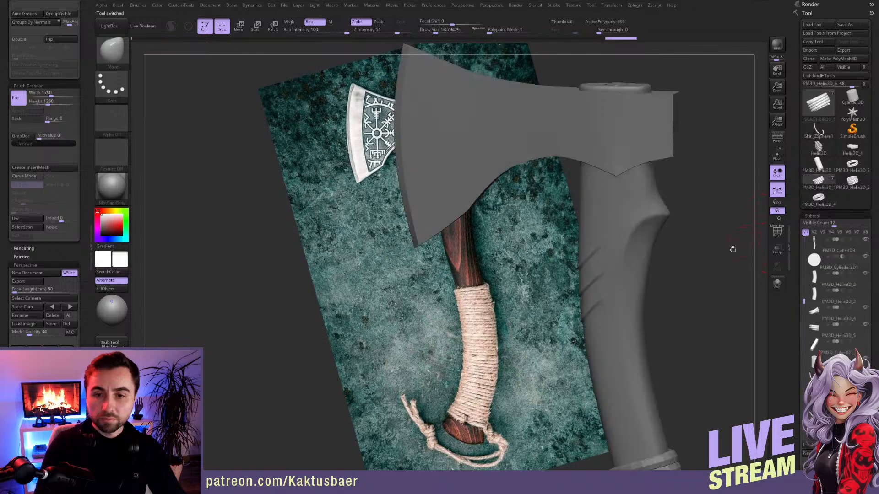
pyautogui.keyDown('alt'); pyautogui.moveTo(665, 305); pyautogui.dragTo(640, 202); pyautogui.keyUp('alt')
pyautogui.keyDown('alt'); pyautogui.moveTo(628, 320); pyautogui.dragTo(565, 304); pyautogui.keyUp('alt')
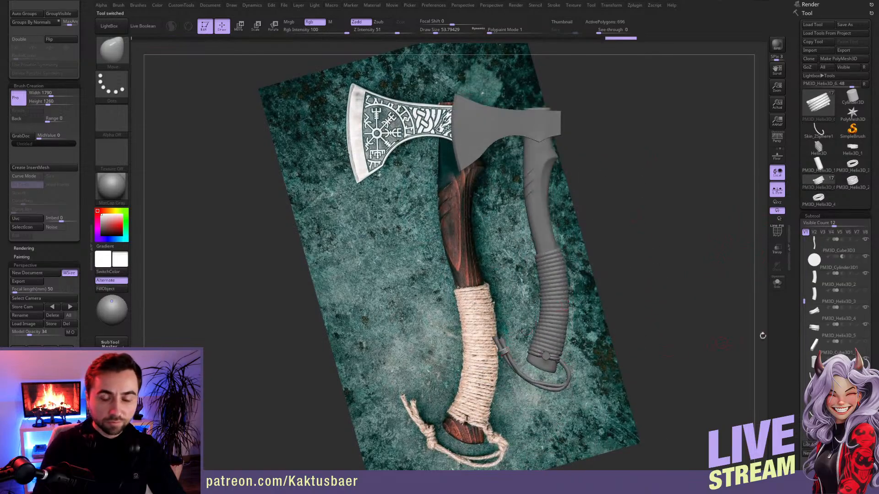
# - Append the PM3D_Helix3D_3 mesh to the axe's subtools and make the new coil the active subtool
pyautogui.scroll(-10, 832, 296)
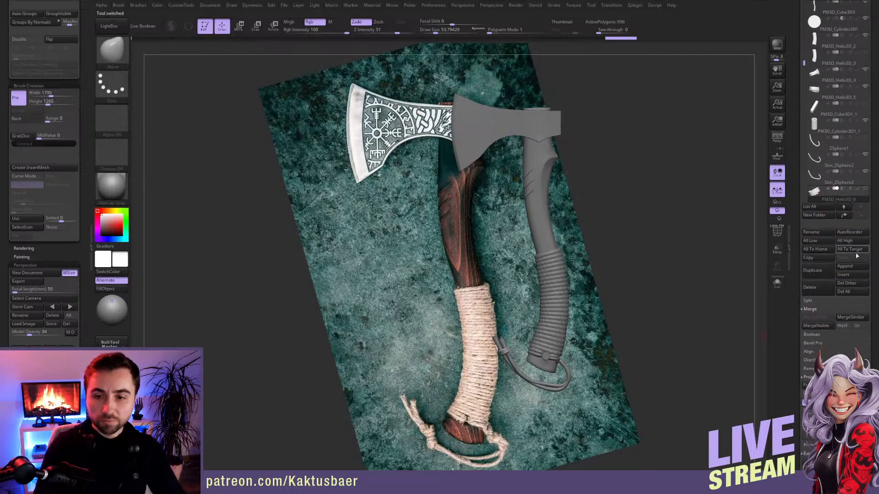
pyautogui.click(846, 266)
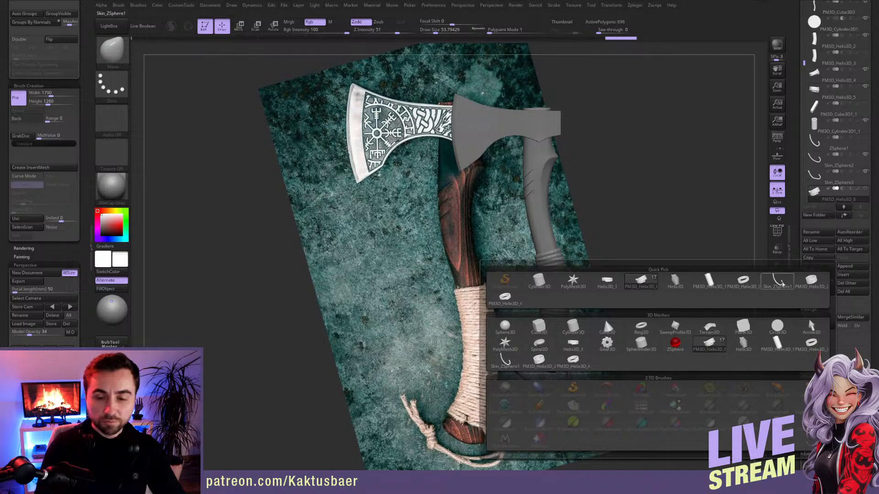
pyautogui.moveTo(768, 281)
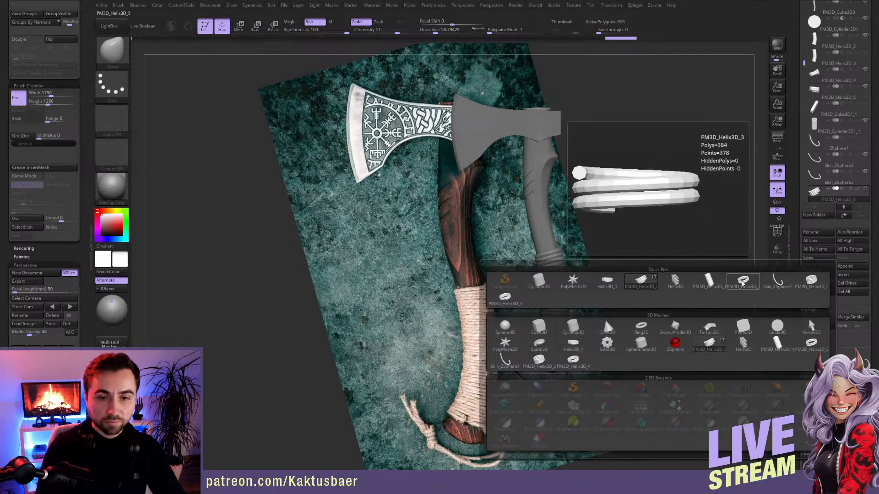
pyautogui.click(742, 282)
pyautogui.keyDown('alt'); pyautogui.click(540, 164); pyautogui.keyUp('alt')
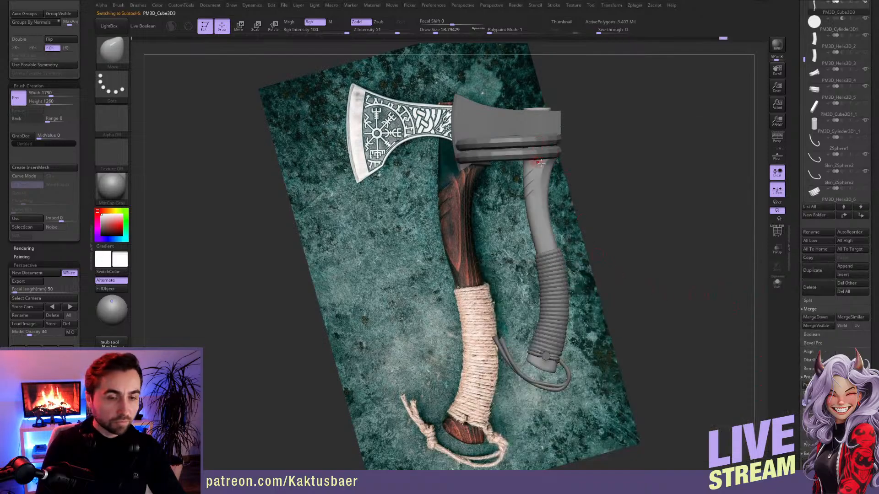
pyautogui.keyDown('alt'); pyautogui.click(539, 154); pyautogui.keyUp('alt')
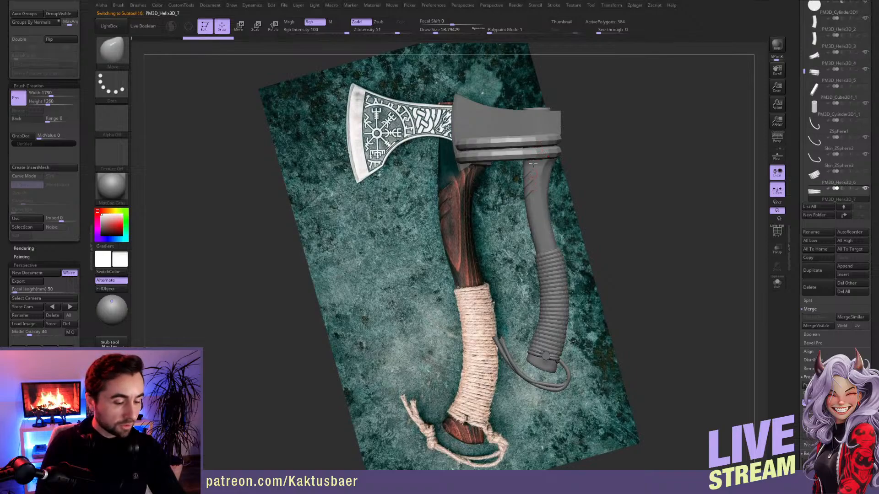
# - Scale the coil down and move it beside the frayed ends of the hanging cord, undoing the excess transforms
pyautogui.press('w')
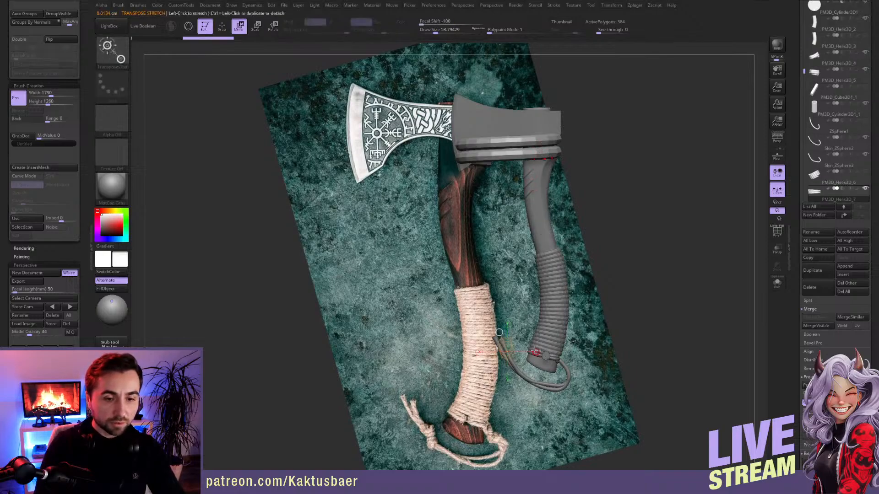
pyautogui.moveTo(547, 156); pyautogui.dragTo(465, 400)
pyautogui.press('e')
pyautogui.press('1')
pyautogui.press('1')
pyautogui.press('1')
pyautogui.press('1')
pyautogui.press('1')
pyautogui.press('w')
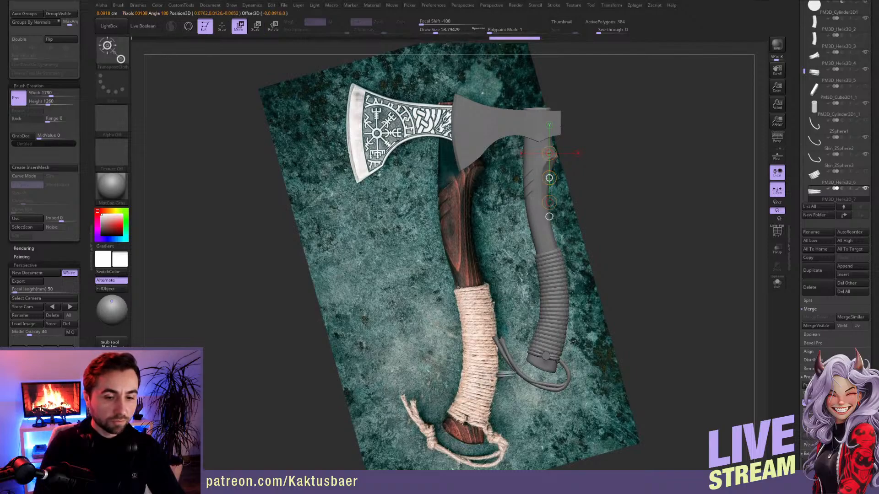
pyautogui.hotkey('ctrl', 'z')
pyautogui.hotkey('ctrl', 'z')
pyautogui.hotkey('ctrl', 'z')
pyautogui.hotkey('ctrl', 'z')
pyautogui.hotkey('ctrl', 'z')
pyautogui.hotkey('ctrl', 'z')
pyautogui.hotkey('ctrl', 'z')
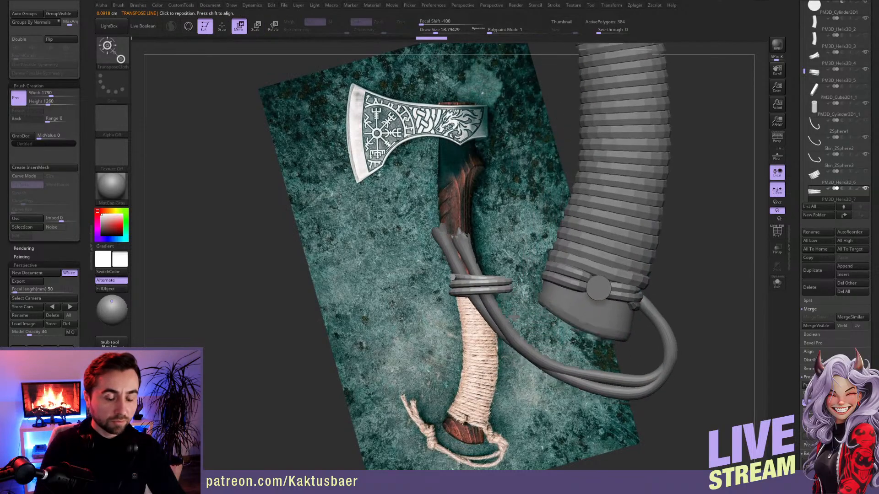
# - Shrink the coil further and rotate it to lie diagonally across the two cord strands
pyautogui.keyDown('ctrl'); pyautogui.moveTo(505, 278); pyautogui.dragTo(495, 259, button='right'); pyautogui.keyUp('ctrl')
pyautogui.press('r')
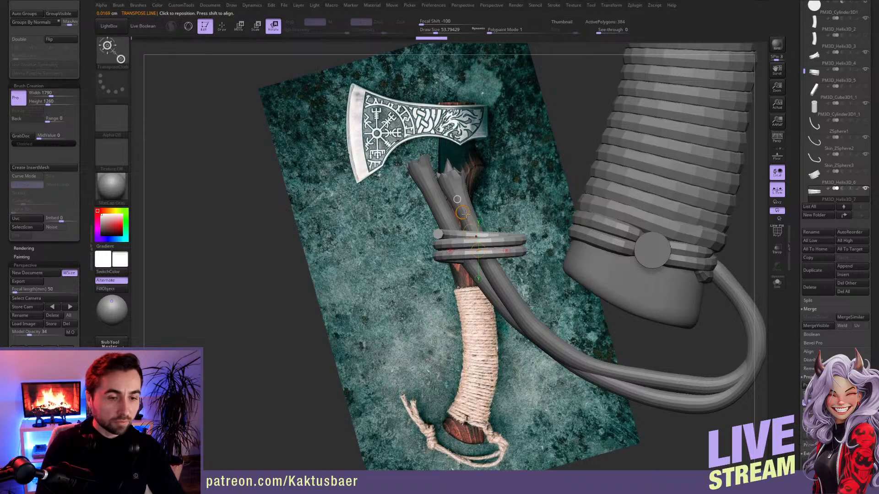
pyautogui.press('e')
pyautogui.moveTo(462, 212); pyautogui.dragTo(448, 226)
pyautogui.press('r')
pyautogui.press('q')
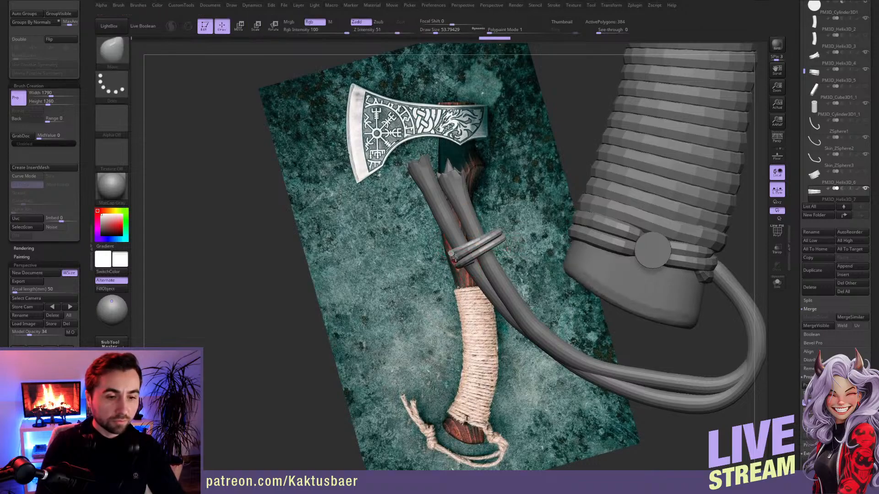
# - Move the coil sideways in depth so that it sits around both cord strands below their frayed ends
pyautogui.moveTo(454, 275); pyautogui.dragTo(487, 251, button='right')
pyautogui.press('w')
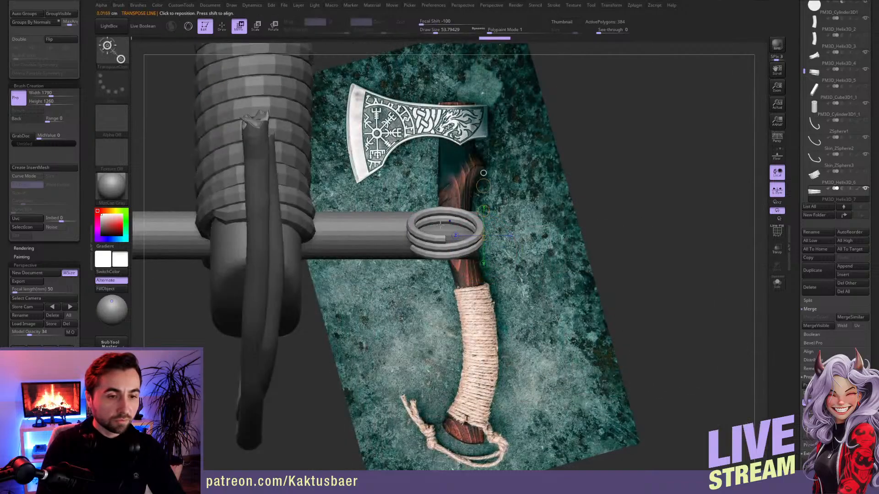
pyautogui.moveTo(442, 224)
pyautogui.mouseDown()
pyautogui.moveTo(259, 244)
pyautogui.moveTo(252, 282)
pyautogui.mouseUp()
pyautogui.press('q')
pyautogui.moveTo(275, 247)
pyautogui.mouseDown(button='right')
pyautogui.moveTo(242, 253)
pyautogui.moveTo(352, 264)
pyautogui.mouseUp(button='right')
pyautogui.press('w')
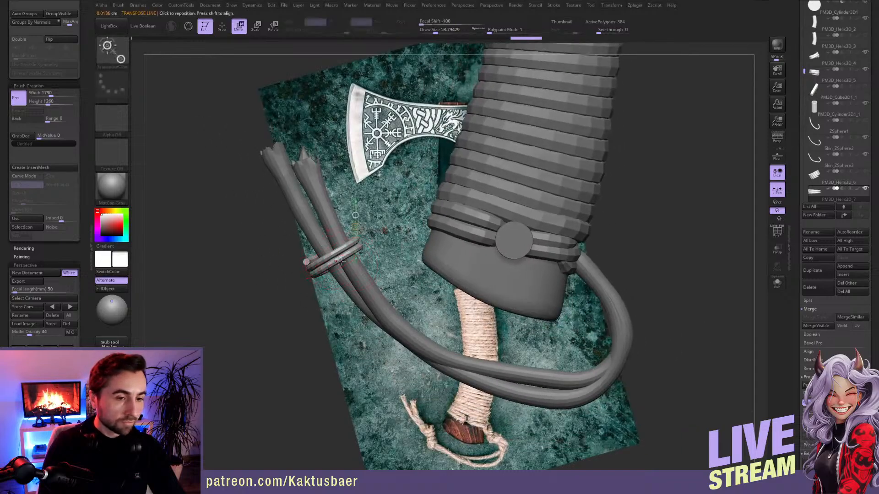
pyautogui.moveTo(341, 254); pyautogui.dragTo(364, 287)
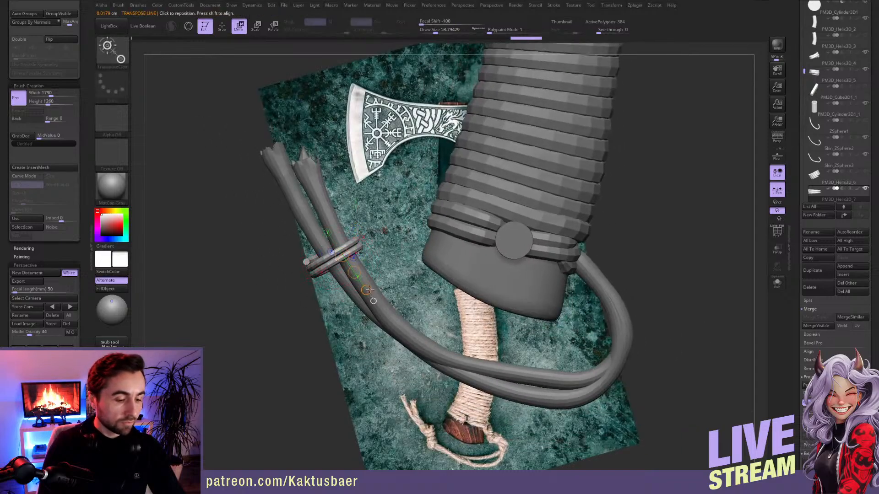
pyautogui.press('q')
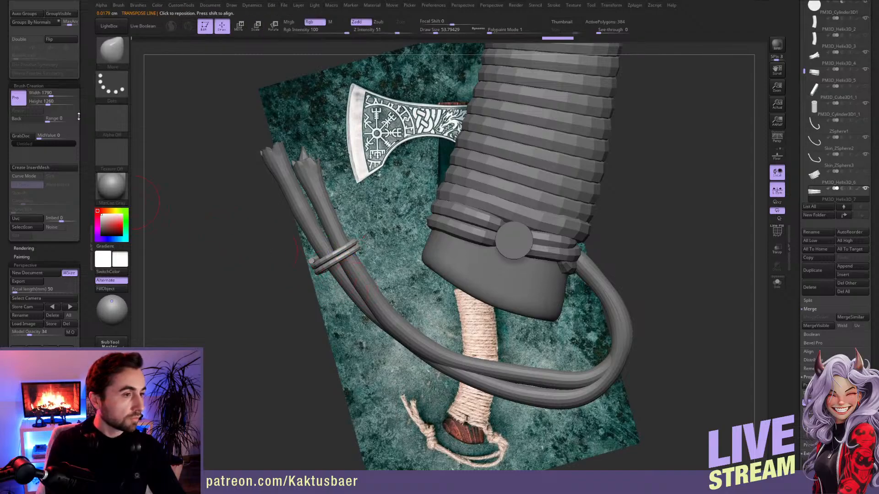
# - Inflate the coil to thicken its strand and enable Topological masking for brush edits
pyautogui.scroll(10, 52, 142)
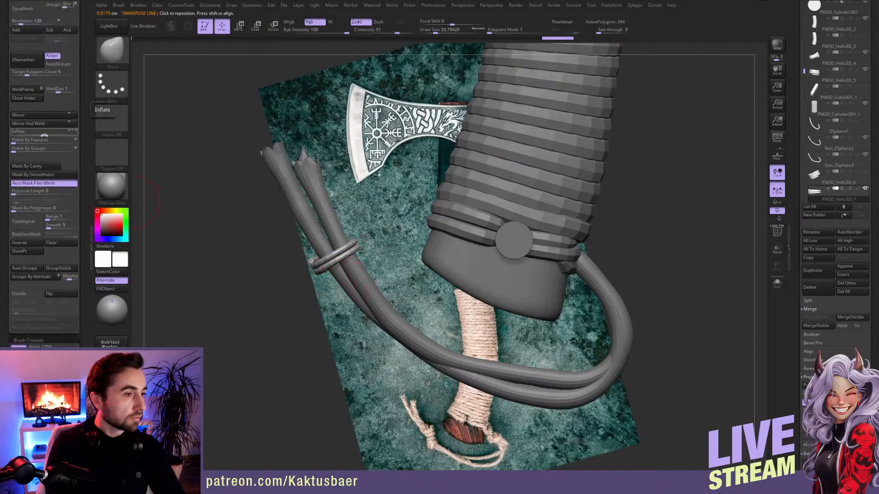
pyautogui.moveTo(44, 135); pyautogui.dragTo(71, 146)
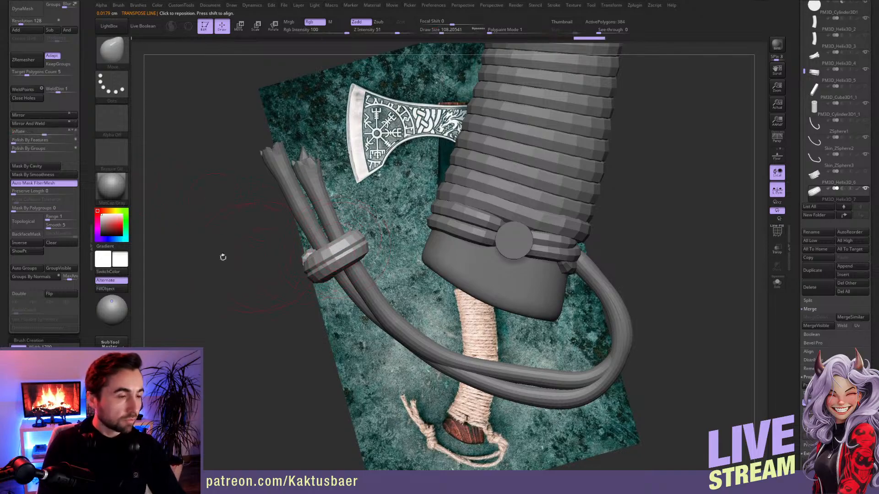
pyautogui.click(29, 220)
# - Reshape the coil with a large Move brush, pulling one winding diagonally across the other on the cord's outer side
pyautogui.moveTo(318, 255)
pyautogui.mouseDown()
pyautogui.moveTo(312, 258)
pyautogui.moveTo(340, 269)
pyautogui.mouseUp()
pyautogui.moveTo(340, 266); pyautogui.dragTo(380, 262, button='right')
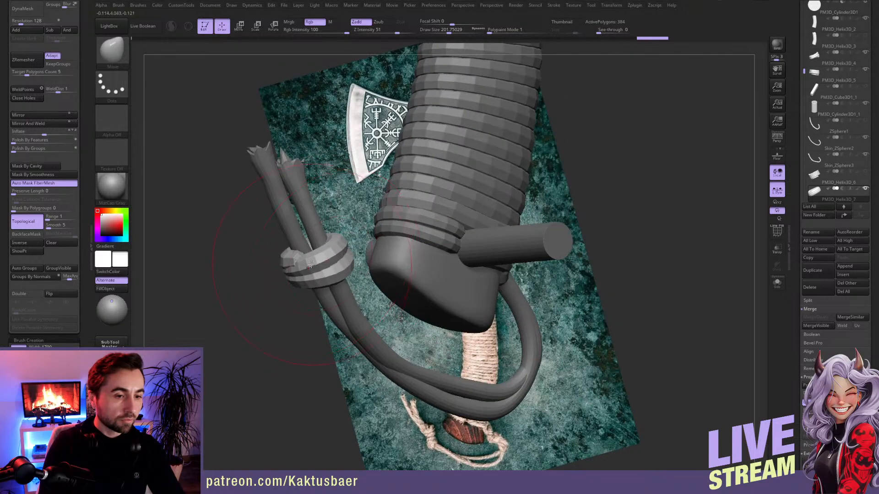
pyautogui.moveTo(309, 266); pyautogui.dragTo(314, 259)
pyautogui.moveTo(314, 259)
pyautogui.mouseDown(button='right')
pyautogui.moveTo(379, 255)
pyautogui.moveTo(318, 232)
pyautogui.mouseUp(button='right')
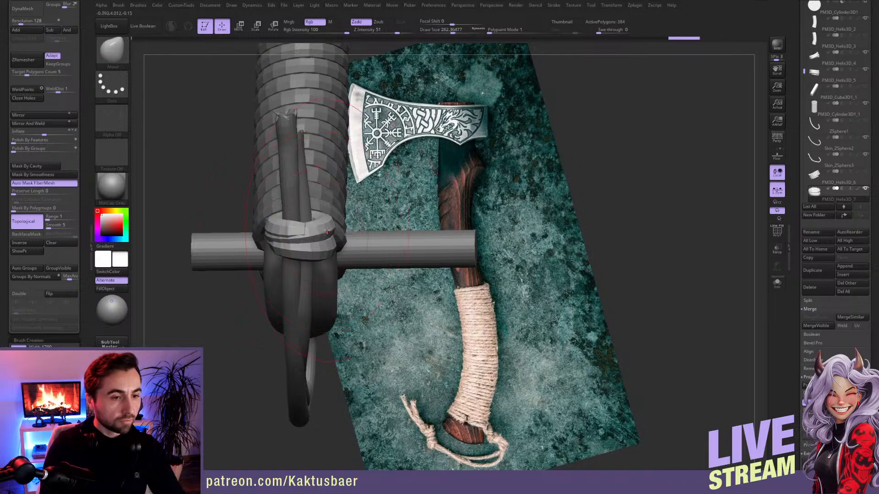
pyautogui.moveTo(330, 233); pyautogui.dragTo(300, 236)
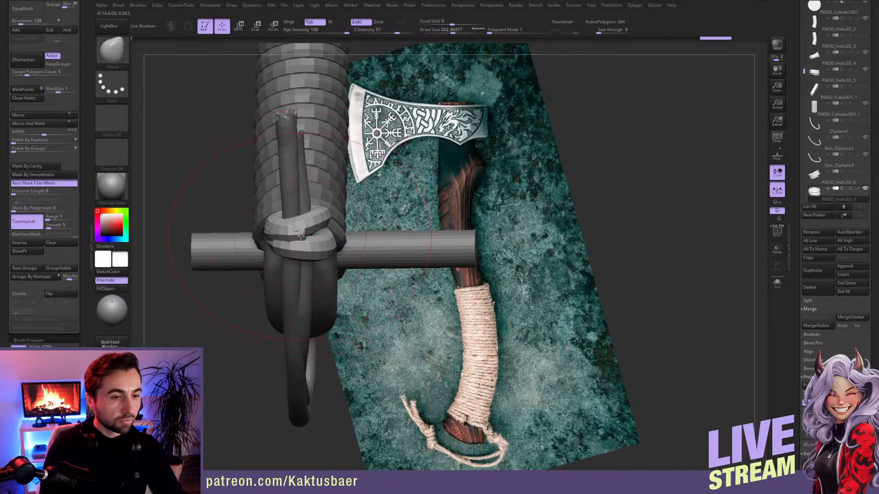
# - Pull the upper winding from the back side to fit it around the two cord strands
pyautogui.moveTo(287, 228); pyautogui.dragTo(280, 224, button='right')
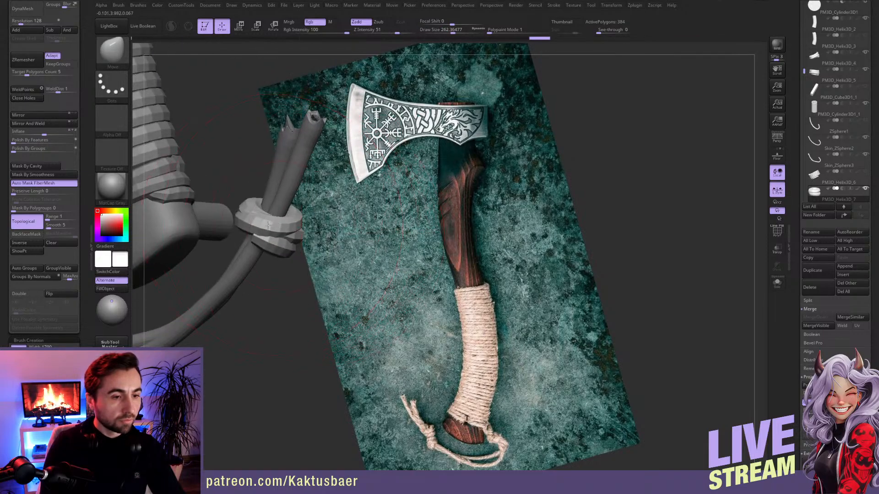
pyautogui.moveTo(265, 220); pyautogui.dragTo(277, 208)
pyautogui.moveTo(280, 220)
pyautogui.mouseDown(button='right')
pyautogui.moveTo(311, 235)
pyautogui.moveTo(275, 270)
pyautogui.moveTo(317, 236)
pyautogui.moveTo(311, 255)
pyautogui.moveTo(255, 238)
pyautogui.mouseUp(button='right')
pyautogui.press('s')
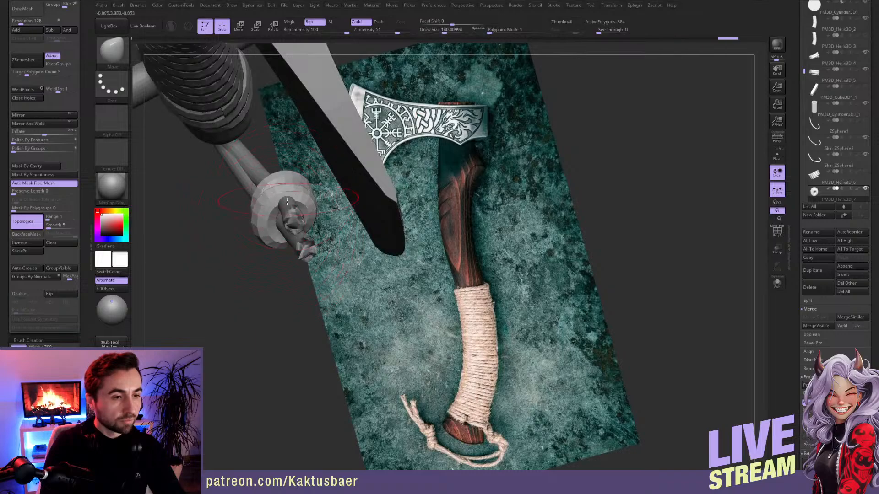
pyautogui.moveTo(287, 201); pyautogui.dragTo(330, 210, button='right')
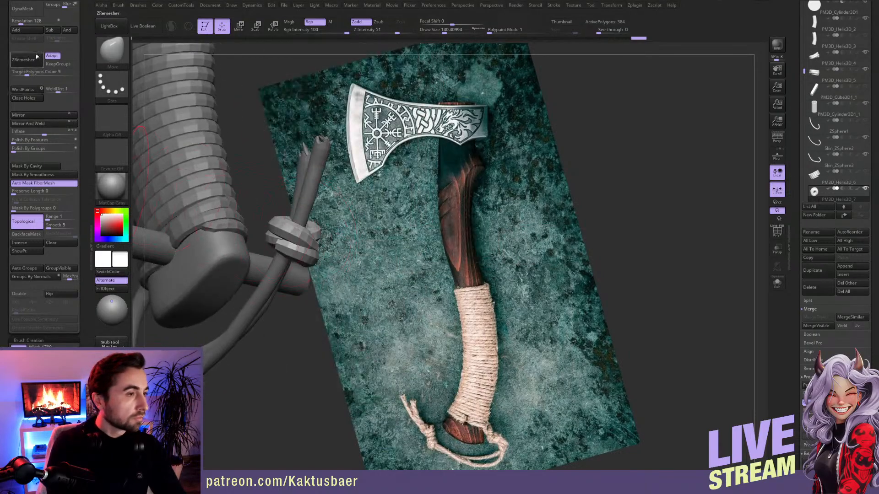
# - Adjust the thickness of the coil's strand slightly with Inflate
pyautogui.scroll(5, 83, 80)
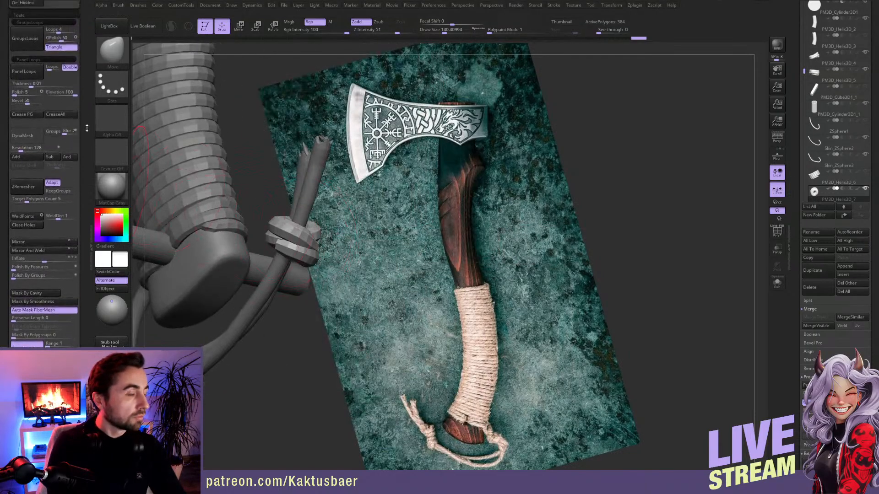
pyautogui.scroll(-1, 85, 110)
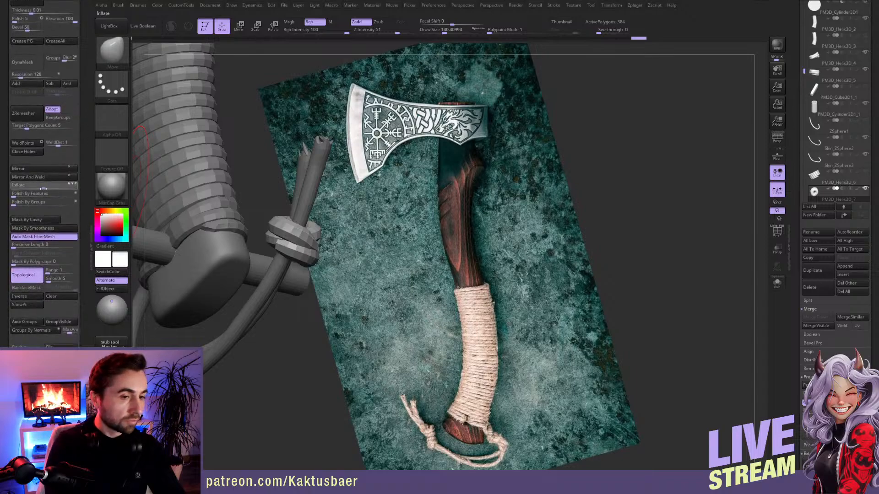
pyautogui.moveTo(41, 189); pyautogui.dragTo(40, 189)
# - Shift the coil's windings with the Move brush from several sides to form a loose knot around the cords
pyautogui.moveTo(257, 257)
pyautogui.mouseDown(button='right')
pyautogui.moveTo(281, 255)
pyautogui.moveTo(293, 280)
pyautogui.moveTo(315, 268)
pyautogui.moveTo(305, 268)
pyautogui.mouseUp(button='right')
pyautogui.moveTo(320, 273); pyautogui.dragTo(304, 269)
pyautogui.moveTo(304, 269)
pyautogui.mouseDown(button='right')
pyautogui.moveTo(267, 257)
pyautogui.moveTo(347, 252)
pyautogui.mouseUp(button='right')
pyautogui.moveTo(355, 248); pyautogui.dragTo(358, 244)
pyautogui.moveTo(378, 249); pyautogui.dragTo(341, 243, button='right')
pyautogui.moveTo(304, 243); pyautogui.dragTo(298, 238)
pyautogui.moveTo(297, 238); pyautogui.dragTo(267, 239, button='right')
pyautogui.moveTo(351, 217); pyautogui.dragTo(347, 214)
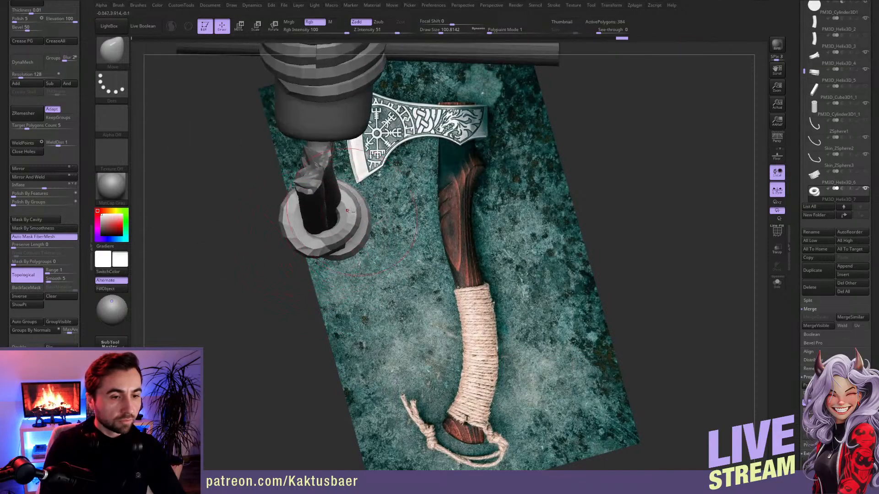
# - Enlarge the Move brush and pull the front of the coil to shape the knot's overlapping loops
pyautogui.moveTo(348, 213)
pyautogui.mouseDown(button='right')
pyautogui.moveTo(316, 206)
pyautogui.moveTo(321, 197)
pyautogui.mouseUp(button='right')
pyautogui.press(']')
pyautogui.press(']')
pyautogui.moveTo(357, 199); pyautogui.dragTo(363, 192)
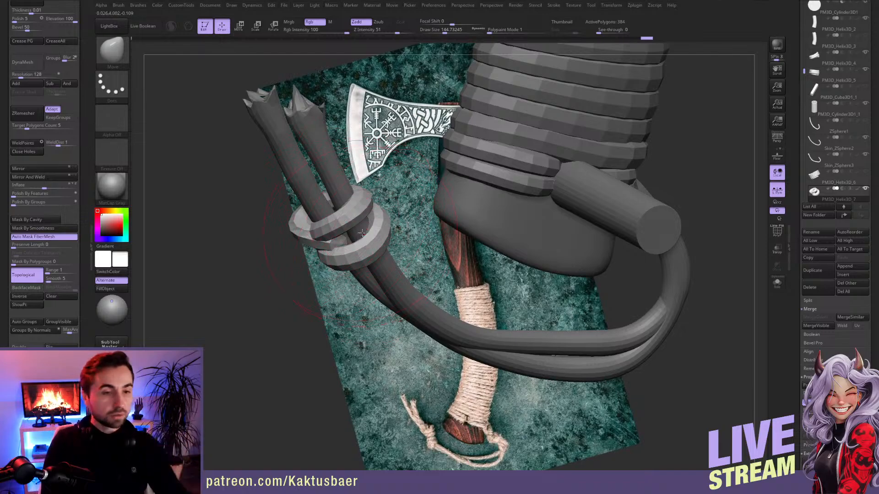
pyautogui.moveTo(363, 236); pyautogui.dragTo(328, 238, button='right')
pyautogui.press('[')
pyautogui.press('[')
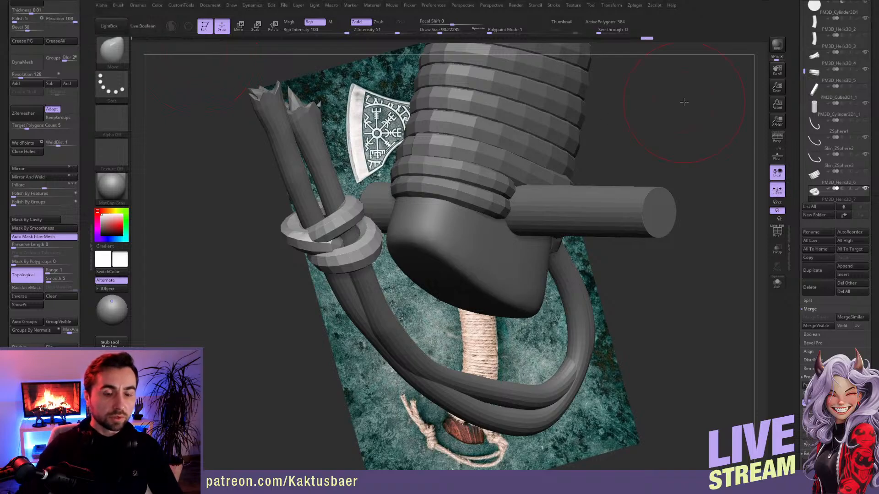
# - Pull the knot's lower front winding inward to close the gap and tighten it against the cords
pyautogui.moveTo(368, 282)
pyautogui.mouseDown(button='right')
pyautogui.moveTo(394, 279)
pyautogui.moveTo(397, 201)
pyautogui.moveTo(394, 249)
pyautogui.moveTo(384, 244)
pyautogui.mouseUp(button='right')
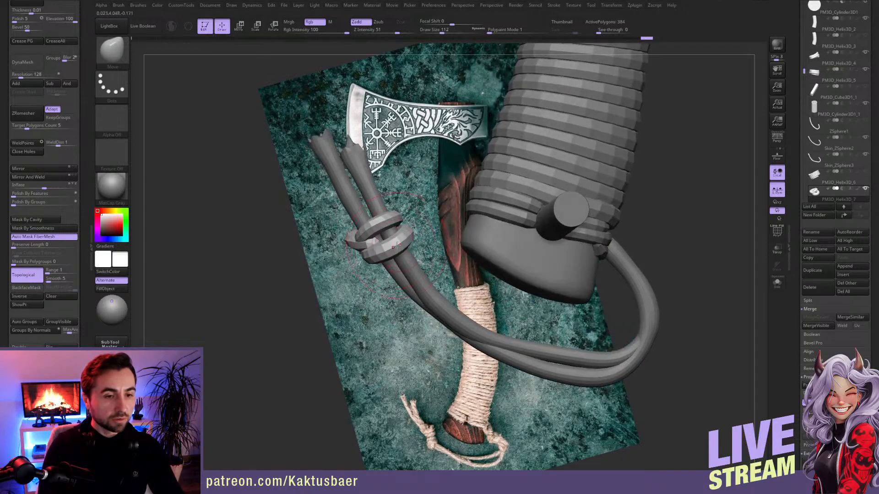
pyautogui.moveTo(404, 247); pyautogui.dragTo(382, 241)
pyautogui.press('s')
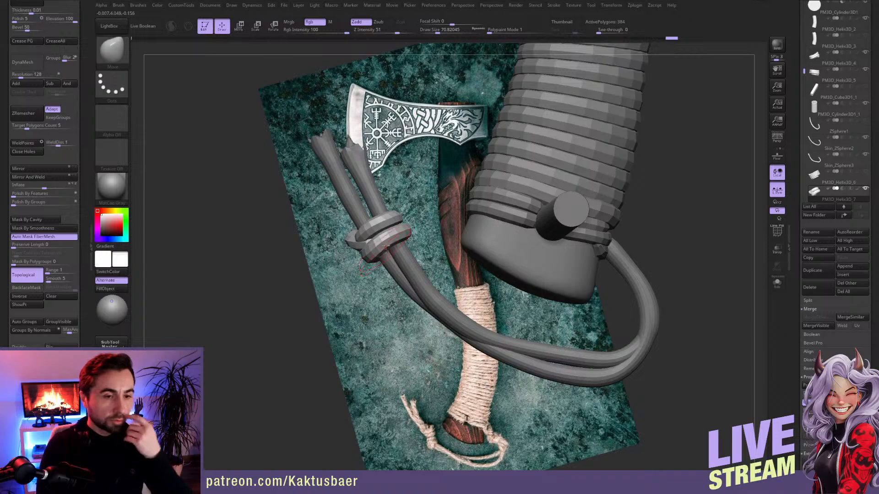
# - Resize the Move brush and nudge the crossing windings into place on the knot's outer side
pyautogui.moveTo(383, 252); pyautogui.dragTo(356, 223, button='right')
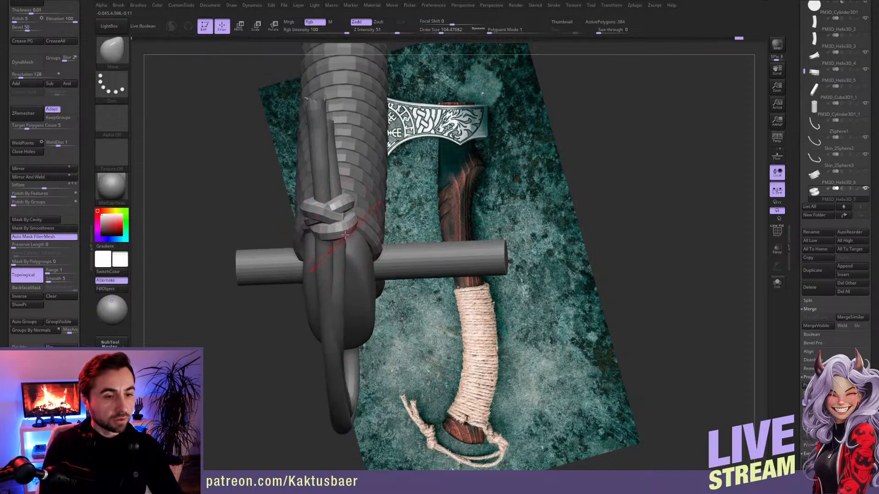
pyautogui.press(']')
pyautogui.press(']')
pyautogui.moveTo(350, 224); pyautogui.dragTo(348, 222)
pyautogui.moveTo(350, 224); pyautogui.dragTo(339, 217, button='right')
pyautogui.press('[')
pyautogui.press('[')
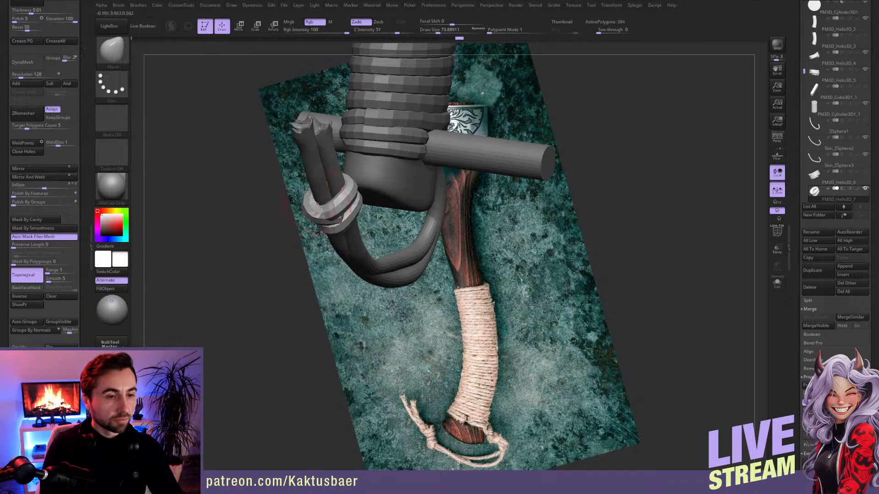
# - Pull the knot's windings from below to wrap them closer around the cords, and check the shape all around
pyautogui.moveTo(351, 205); pyautogui.dragTo(342, 212, button='right')
pyautogui.moveTo(340, 218); pyautogui.dragTo(358, 216)
pyautogui.press(']')
pyautogui.keyDown('alt'); pyautogui.moveTo(362, 227); pyautogui.dragTo(384, 227, button='right'); pyautogui.keyUp('alt')
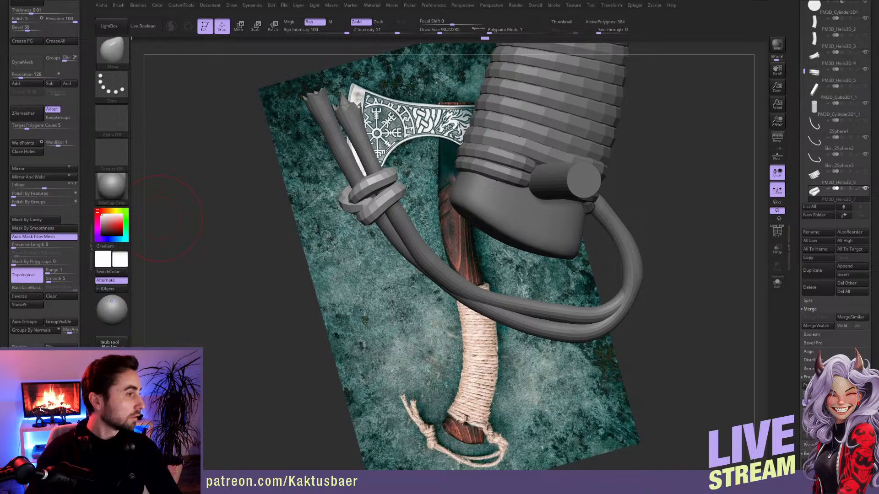
pyautogui.moveTo(496, 252); pyautogui.dragTo(394, 199, button='right')
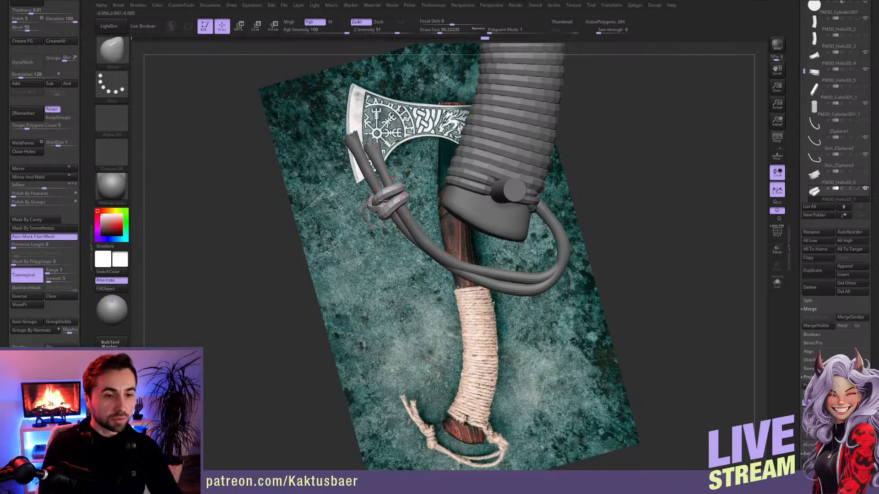
pyautogui.keyDown('ctrl'); pyautogui.moveTo(392, 200); pyautogui.dragTo(393, 207, button='right'); pyautogui.keyUp('ctrl')
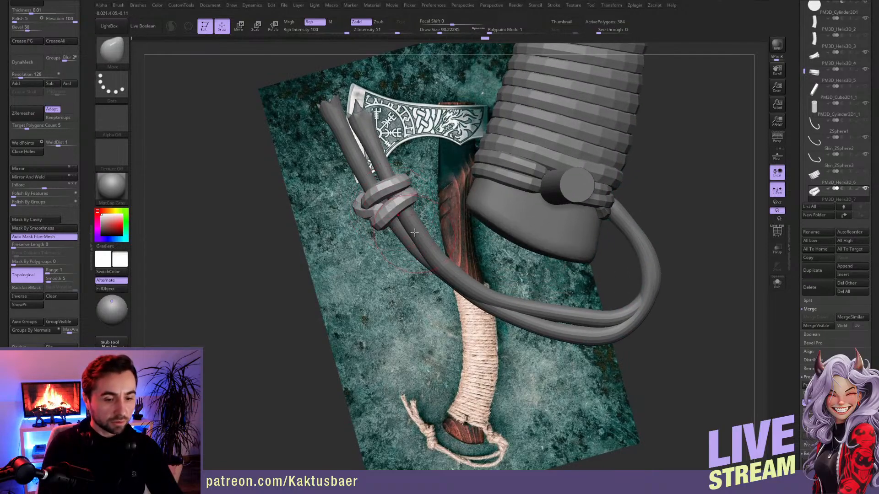
pyautogui.moveTo(380, 205); pyautogui.dragTo(337, 198, button='right')
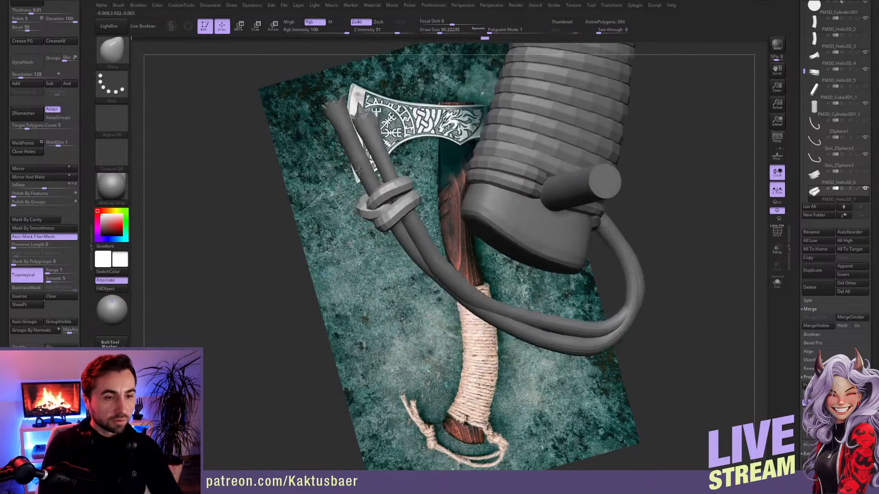
# - Select the cord strand with the loose ends and enlarge the Move brush to adjust its end above the knot
pyautogui.keyDown('alt'); pyautogui.click(373, 151); pyautogui.keyUp('alt')
pyautogui.moveTo(380, 158)
pyautogui.mouseDown(button='right')
pyautogui.moveTo(369, 163)
pyautogui.moveTo(390, 146)
pyautogui.mouseUp(button='right')
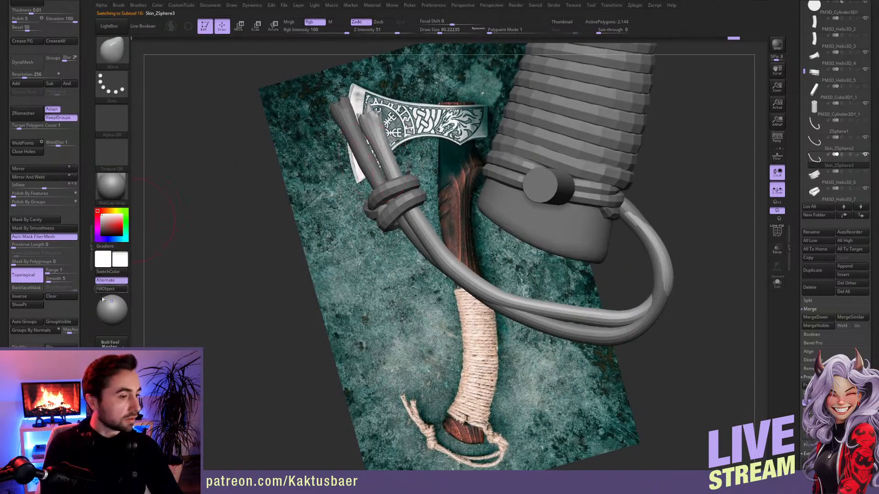
pyautogui.press(']')
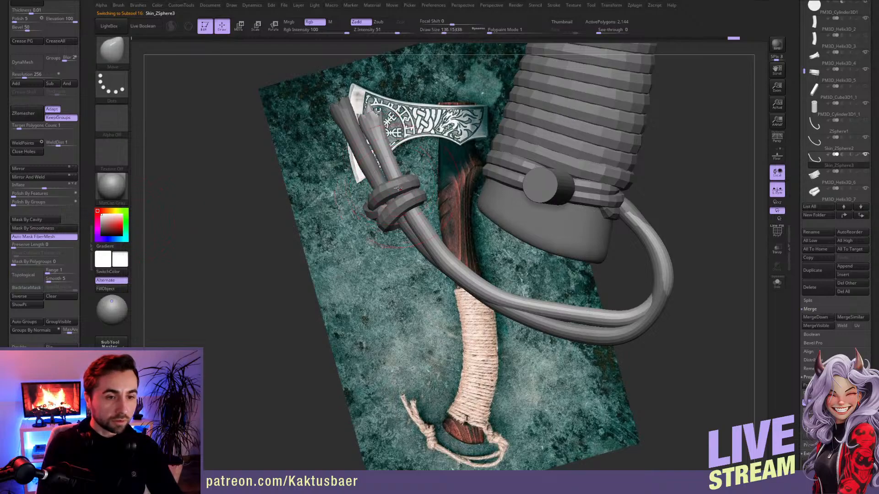
pyautogui.press(']')
pyautogui.press(']')
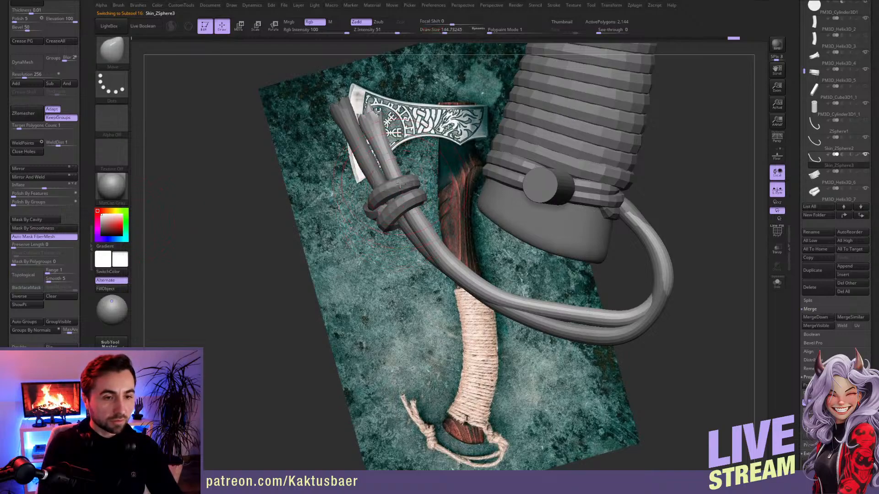
pyautogui.hotkey('ctrl', 'z')
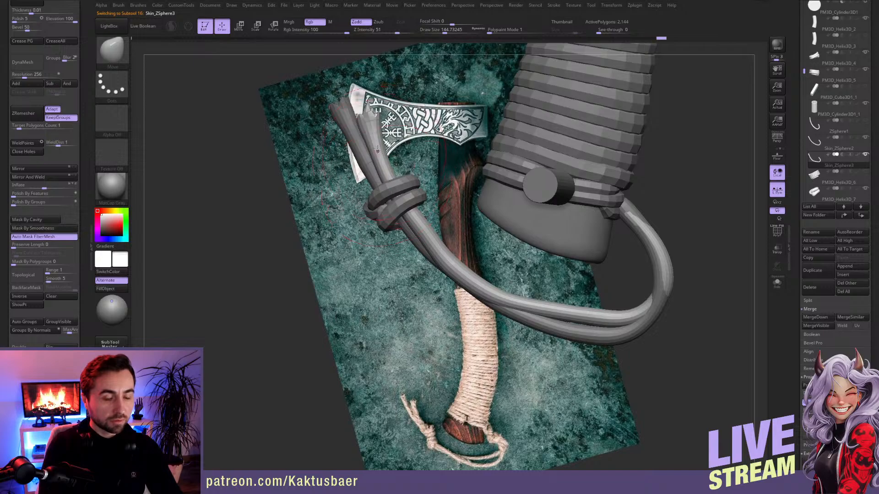
# - Rotate the cord's loose end slightly with the transpose line, and return to the Move brush
pyautogui.moveTo(377, 149); pyautogui.dragTo(410, 151, button='right')
pyautogui.press('r')
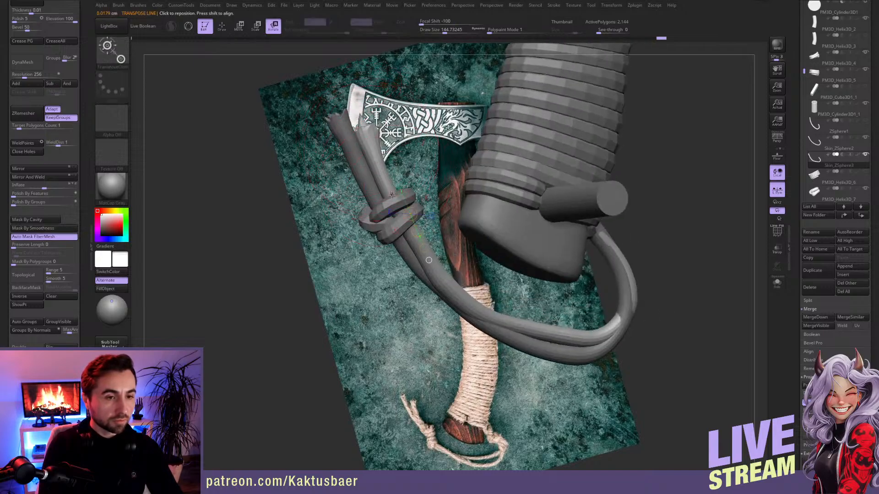
pyautogui.moveTo(371, 158); pyautogui.dragTo(381, 158)
pyautogui.press('q')
pyautogui.moveTo(383, 161)
pyautogui.keyDown('ctrl'); pyautogui.mouseDown(button='right')
pyautogui.moveTo(397, 185)
pyautogui.moveTo(386, 189)
pyautogui.mouseUp(button='right'); pyautogui.keyUp('ctrl')
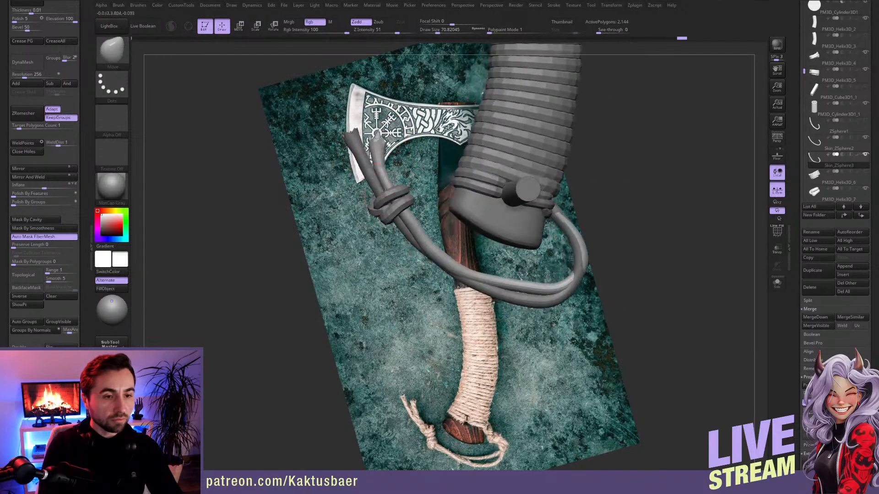
# - Select the knot mesh, turn on topological auto-masking, and refine its windings with the Move brush
pyautogui.keyDown('alt'); pyautogui.click(397, 201); pyautogui.keyUp('alt')
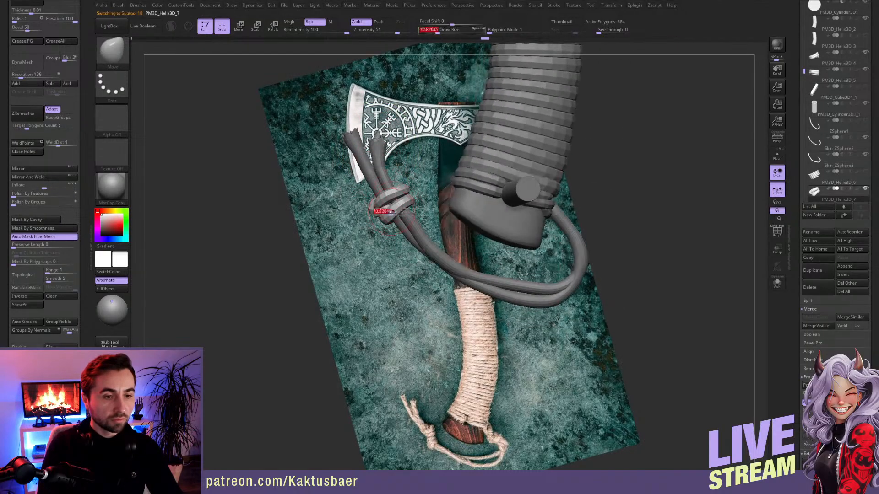
pyautogui.moveTo(397, 202); pyautogui.dragTo(395, 216, button='right')
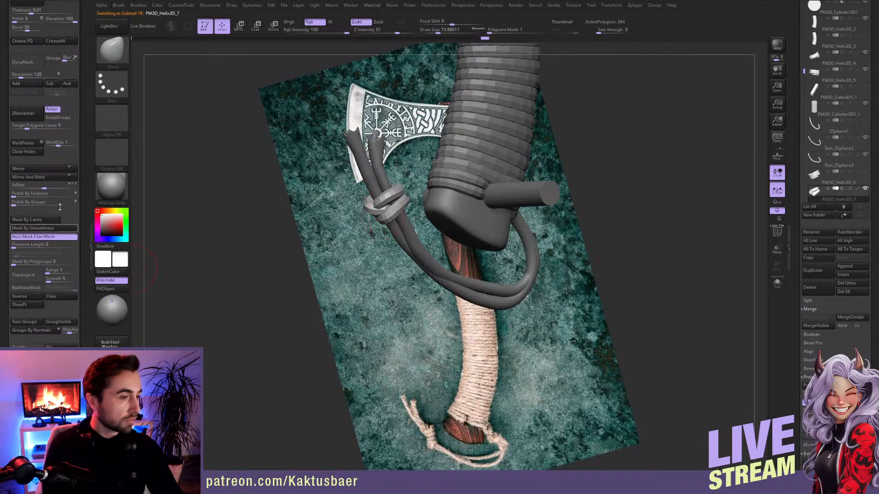
pyautogui.click(23, 275)
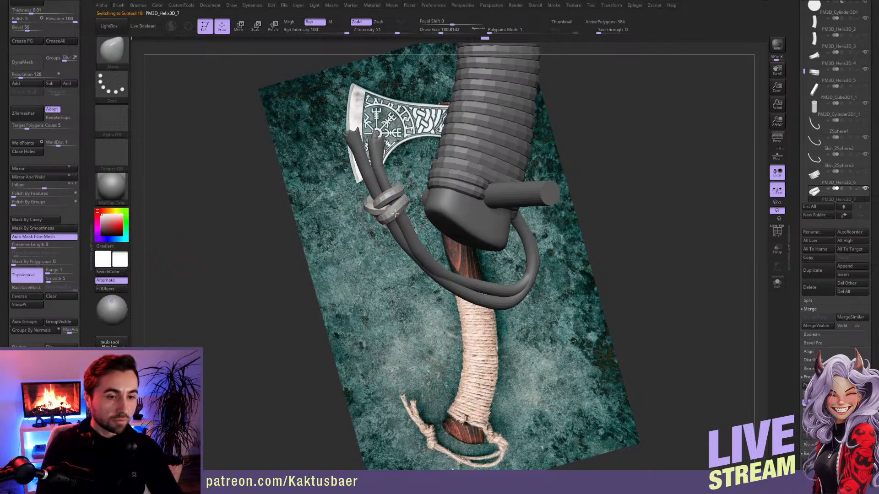
pyautogui.moveTo(401, 208)
pyautogui.mouseDown(button='right')
pyautogui.moveTo(367, 214)
pyautogui.moveTo(374, 206)
pyautogui.moveTo(369, 221)
pyautogui.moveTo(425, 236)
pyautogui.moveTo(421, 210)
pyautogui.moveTo(408, 214)
pyautogui.moveTo(435, 219)
pyautogui.moveTo(360, 219)
pyautogui.moveTo(376, 233)
pyautogui.mouseUp(button='right')
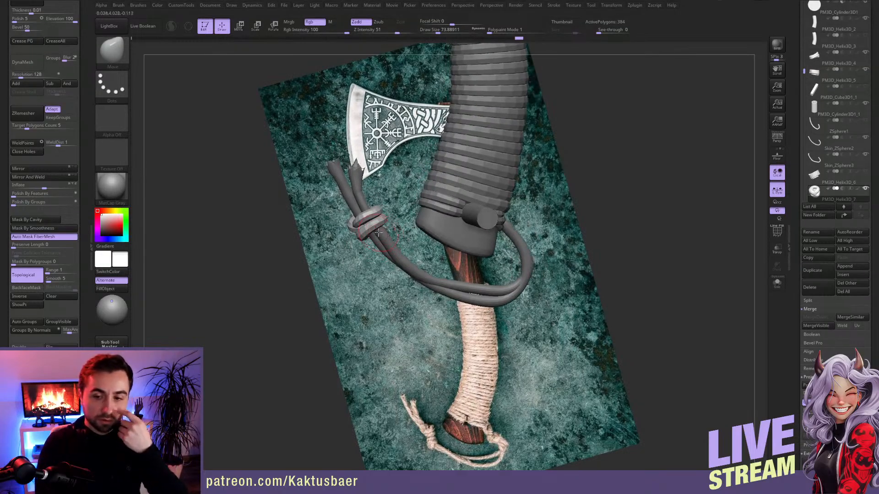
pyautogui.moveTo(378, 233); pyautogui.dragTo(369, 222, button='right')
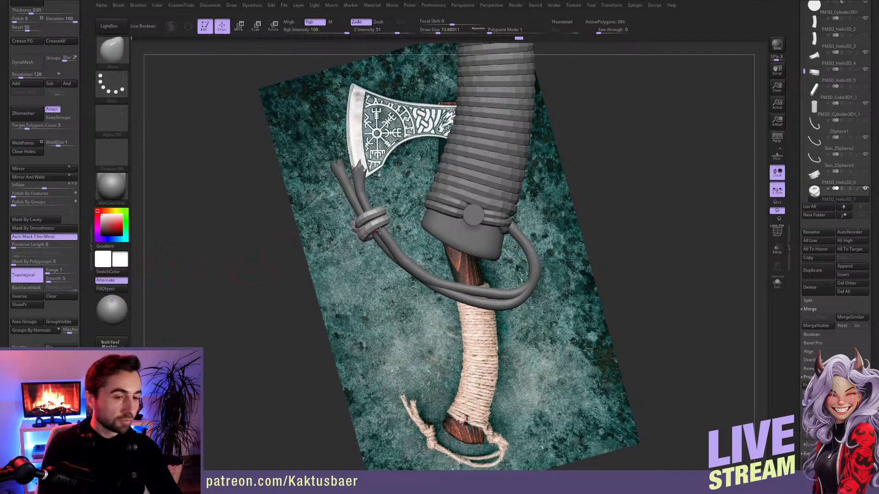
# - Shift the whole knot with the transpose line so it sits centred around the cord strands
pyautogui.press('w')
pyautogui.moveTo(376, 227); pyautogui.dragTo(400, 210)
pyautogui.moveTo(403, 242); pyautogui.dragTo(494, 243)
pyautogui.moveTo(359, 217); pyautogui.dragTo(358, 221)
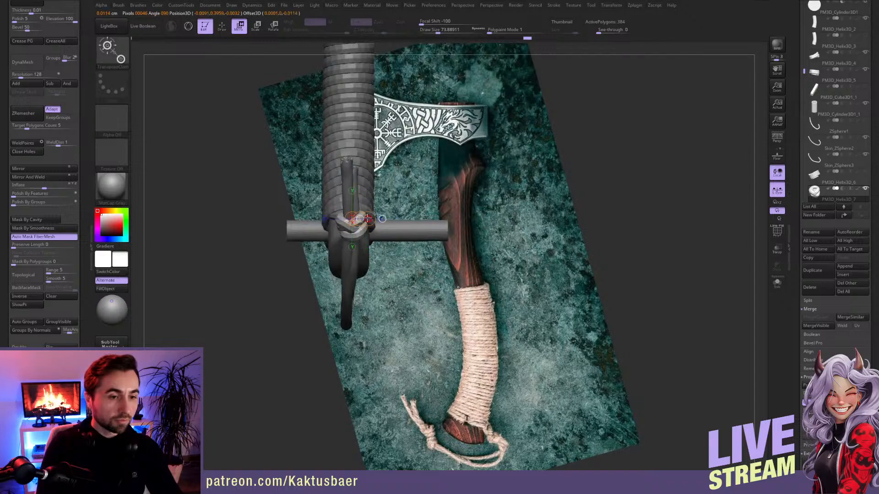
pyautogui.press('q')
pyautogui.moveTo(407, 254)
pyautogui.mouseDown()
pyautogui.moveTo(334, 236)
pyautogui.moveTo(392, 248)
pyautogui.mouseUp()
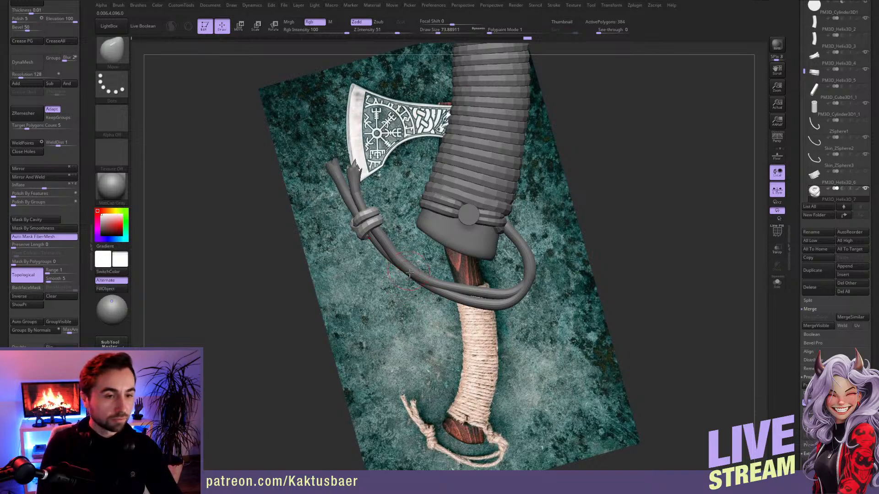
# - Duplicate the knot subtool and move the copy down the cords, directly below the original windings
pyautogui.moveTo(797, 226); pyautogui.dragTo(797, 209)
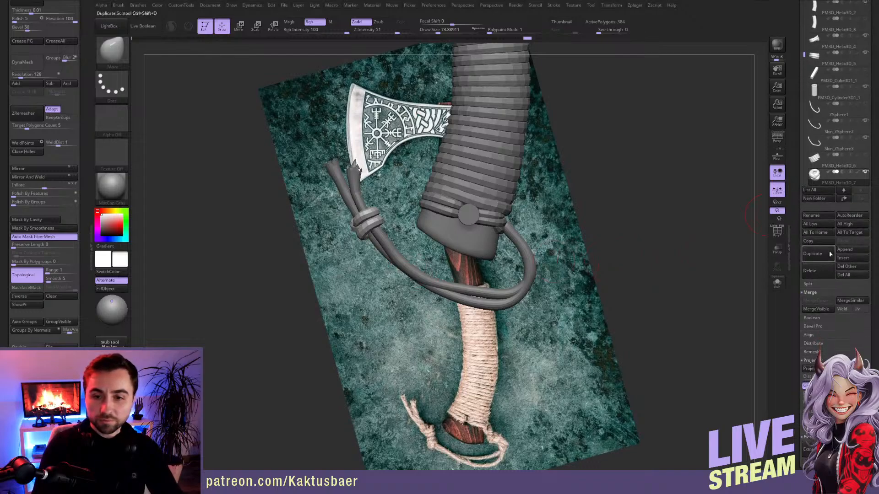
pyautogui.click(830, 254)
pyautogui.press('w')
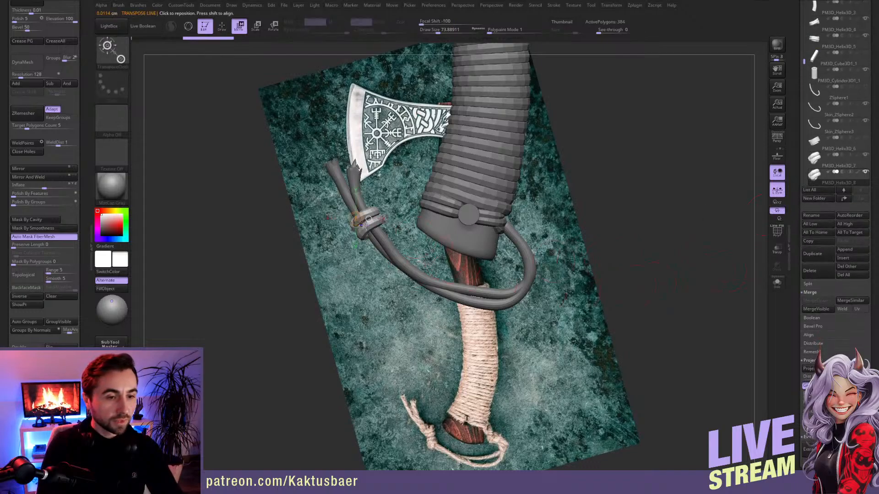
pyautogui.moveTo(368, 224); pyautogui.dragTo(383, 245)
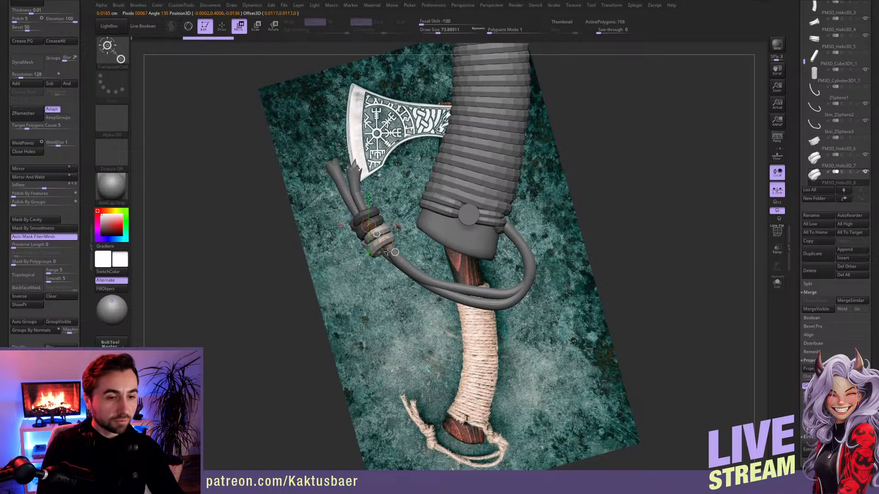
pyautogui.hotkey('ctrl', 'z')
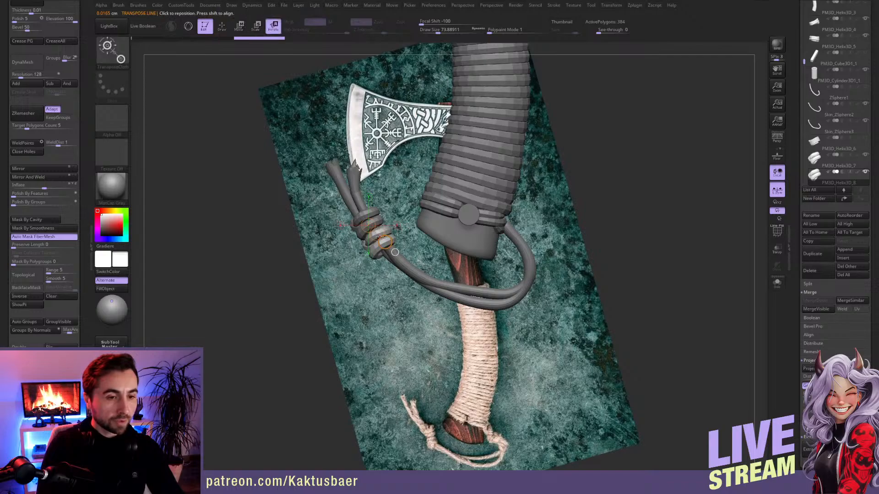
# - Rotate the copied knot so its windings differ from the original, and align it around the cords from several sides
pyautogui.press('r')
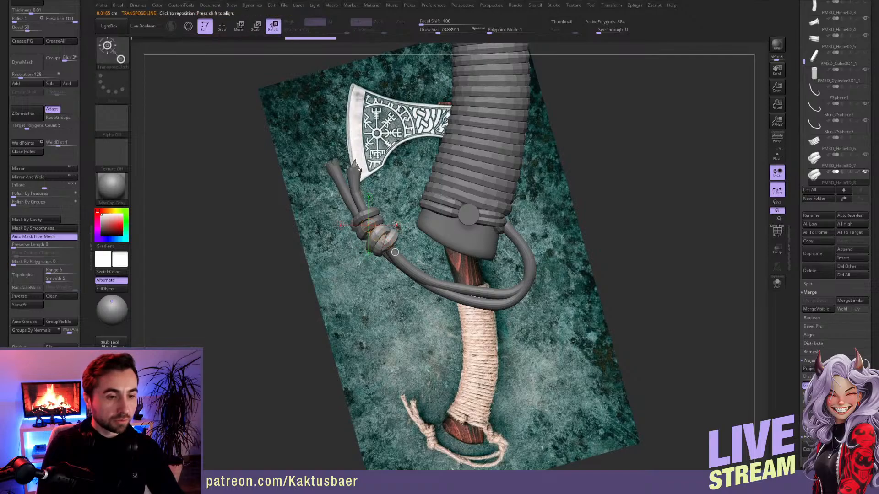
pyautogui.moveTo(388, 244); pyautogui.dragTo(380, 249)
pyautogui.press('w')
pyautogui.moveTo(380, 249); pyautogui.dragTo(467, 246, button='right')
pyautogui.keyDown('shift'); pyautogui.moveTo(384, 241); pyautogui.dragTo(364, 240); pyautogui.keyUp('shift')
pyautogui.moveTo(365, 240); pyautogui.dragTo(287, 242, button='right')
pyautogui.moveTo(359, 241); pyautogui.dragTo(356, 199)
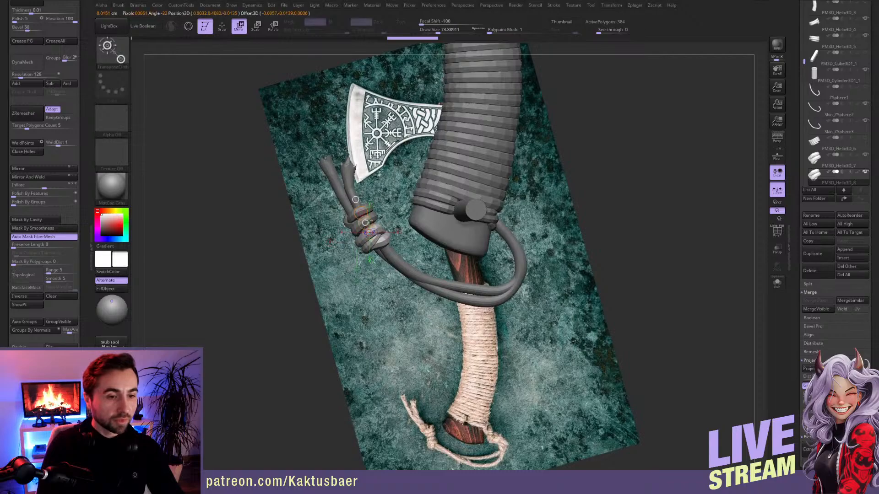
pyautogui.press('q')
# - Turn off topological auto-masking and pull the lower knot's windings with the Move brush to fit them around the cords
pyautogui.moveTo(316, 249)
pyautogui.mouseDown(button='right')
pyautogui.moveTo(366, 249)
pyautogui.moveTo(380, 233)
pyautogui.moveTo(381, 277)
pyautogui.moveTo(369, 248)
pyautogui.mouseUp(button='right')
pyautogui.moveTo(372, 240); pyautogui.dragTo(369, 244)
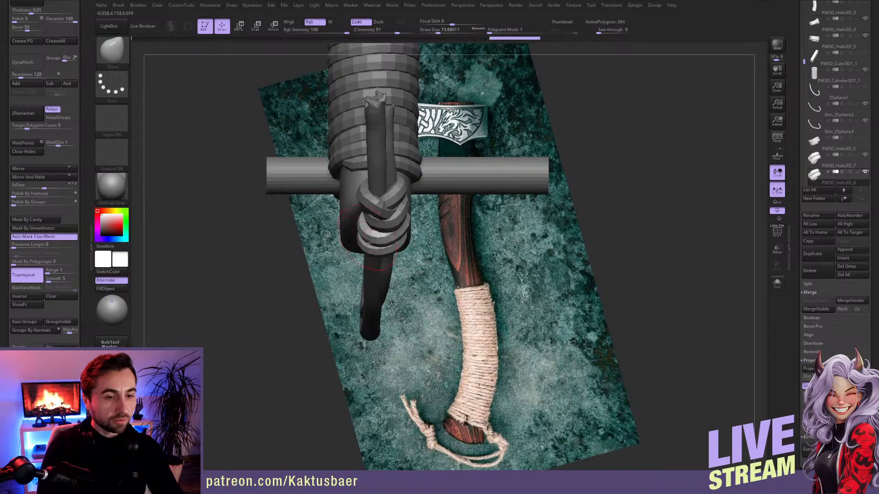
pyautogui.click(38, 275)
pyautogui.keyDown('ctrl'); pyautogui.moveTo(421, 212); pyautogui.dragTo(402, 244); pyautogui.keyUp('ctrl')
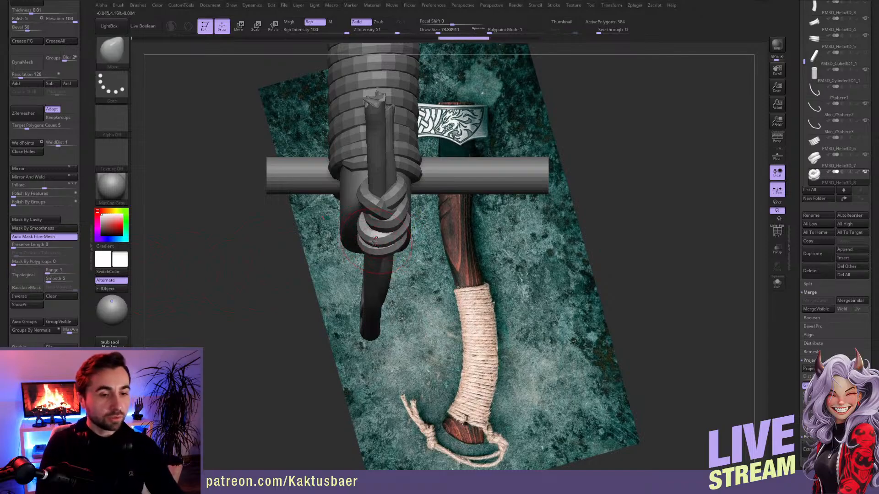
pyautogui.moveTo(403, 244)
pyautogui.mouseDown(button='right')
pyautogui.moveTo(401, 237)
pyautogui.moveTo(397, 251)
pyautogui.moveTo(415, 251)
pyautogui.mouseUp(button='right')
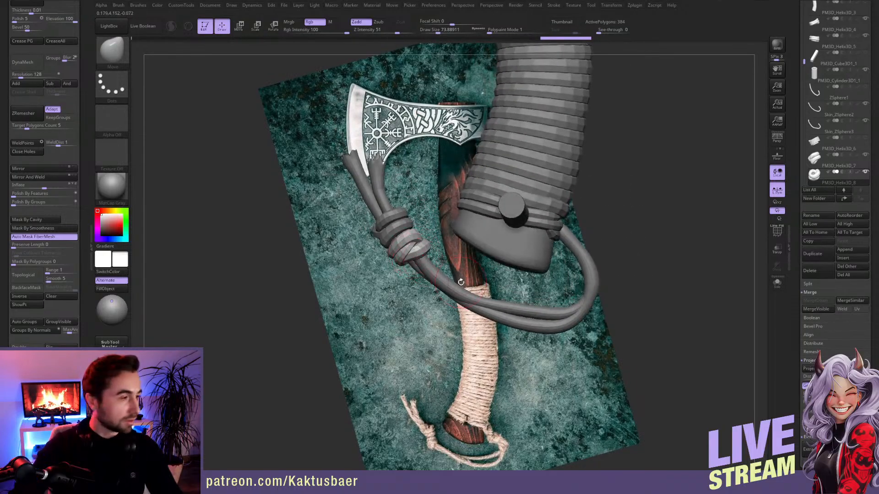
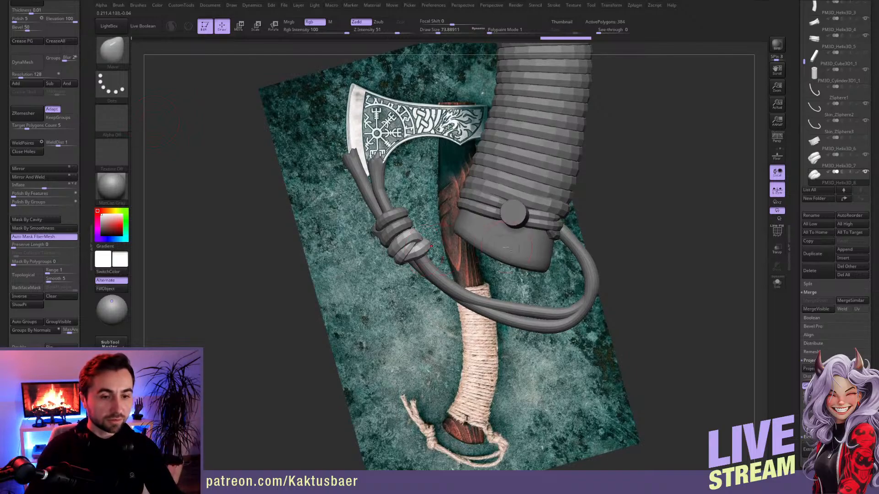
pyautogui.keyDown('ctrl'); pyautogui.moveTo(440, 266); pyautogui.dragTo(435, 246, button='right'); pyautogui.keyUp('ctrl')
pyautogui.moveTo(435, 246); pyautogui.dragTo(470, 245, button='right')
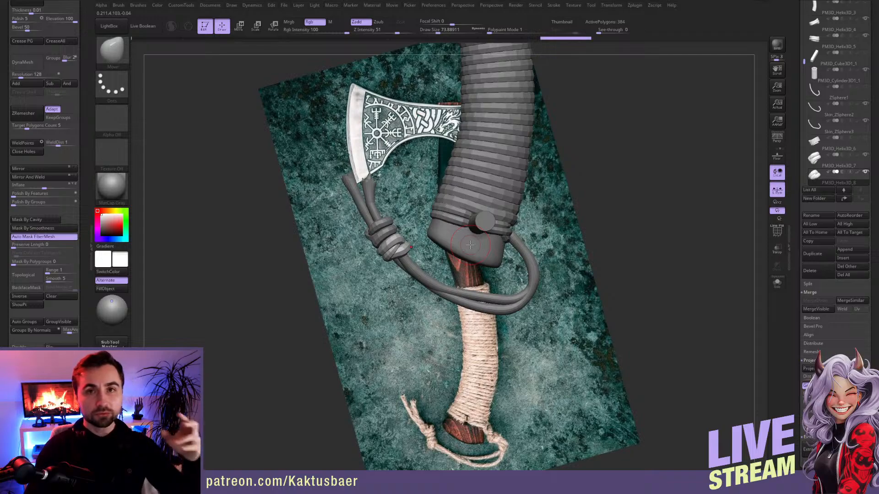
pyautogui.moveTo(489, 254); pyautogui.dragTo(472, 268, button='right')
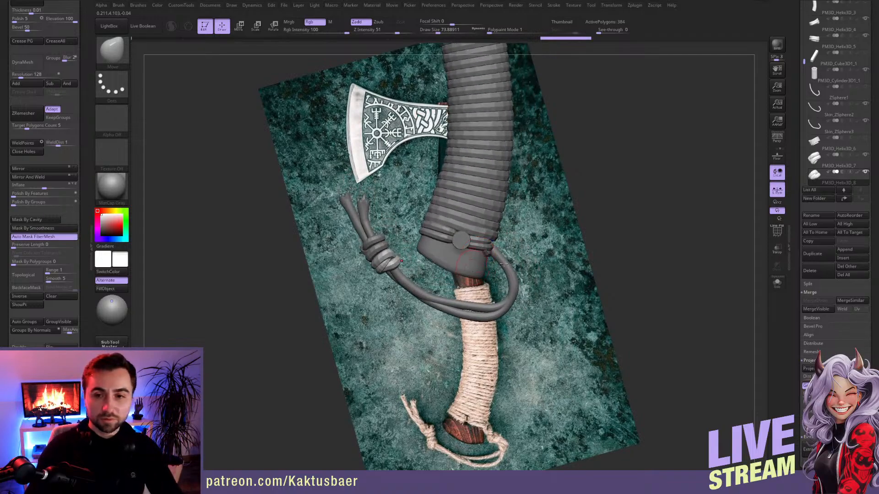
# - Duplicate the lower knot, move the copy to where the cord leaves the handle cap, and rotate it there
pyautogui.keyDown('alt'); pyautogui.click(471, 263); pyautogui.keyUp('alt')
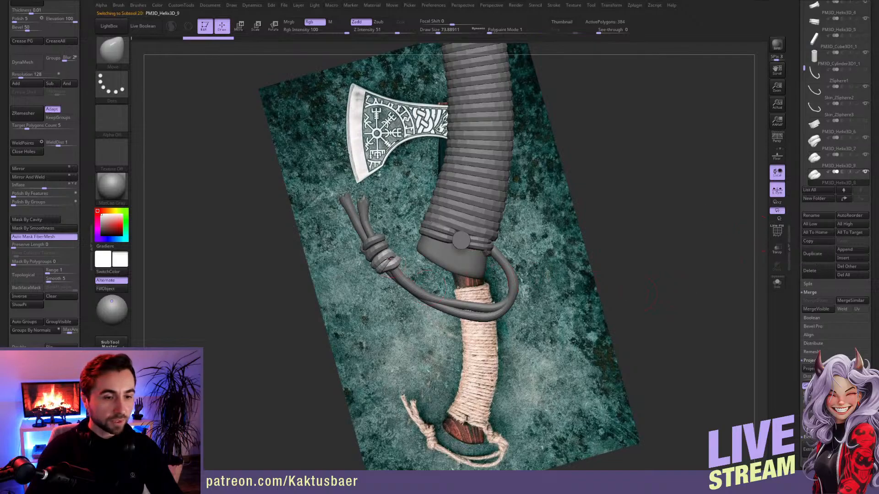
pyautogui.press('w')
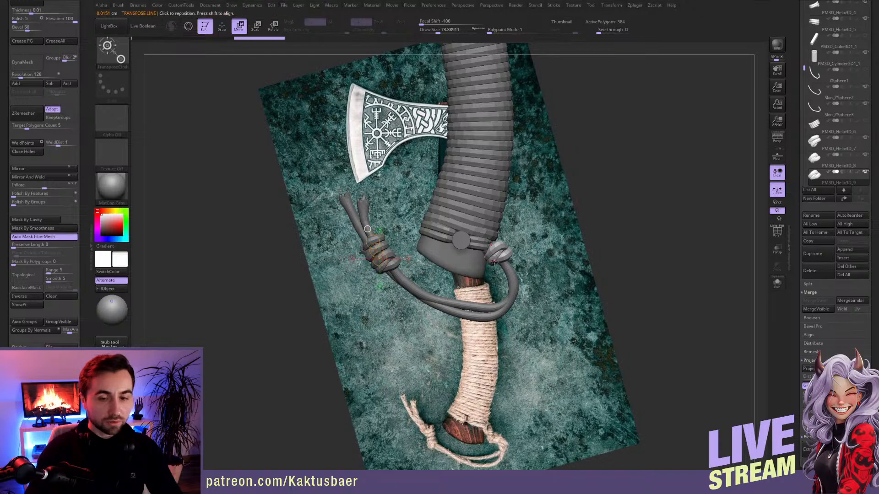
pyautogui.press('r')
pyautogui.click(496, 235)
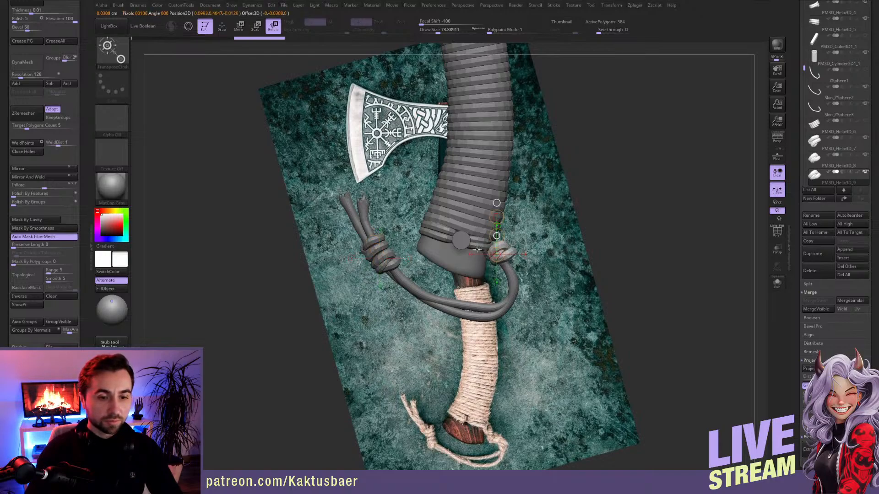
pyautogui.moveTo(432, 352); pyautogui.dragTo(395, 400)
pyautogui.moveTo(497, 217); pyautogui.dragTo(497, 312)
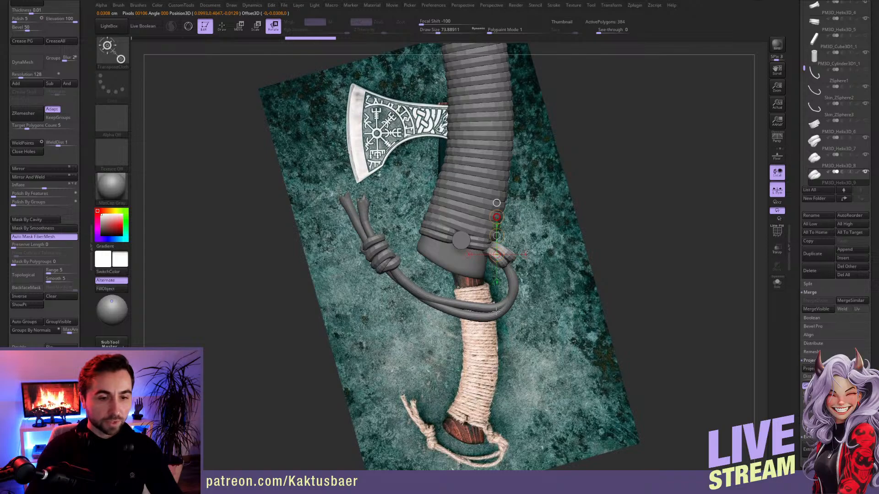
pyautogui.press('q')
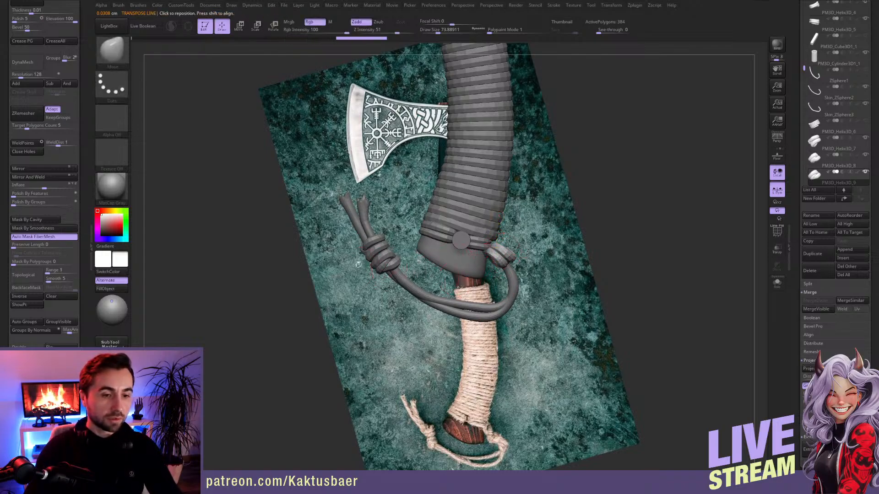
pyautogui.hotkey('ctrl', 'z')
# - Adjust the copied knot's rotation and position so its windings wrap the cord where it leaves the handle cap
pyautogui.moveTo(430, 252); pyautogui.dragTo(433, 257, button='right')
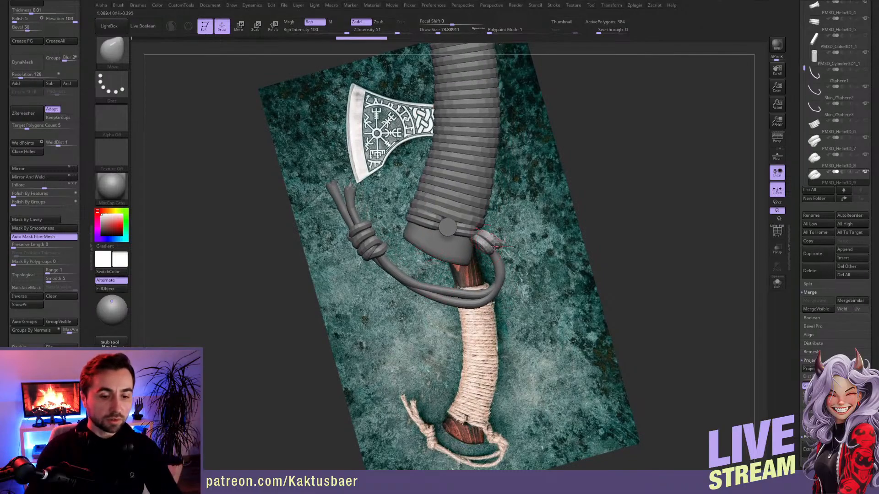
pyautogui.press('r')
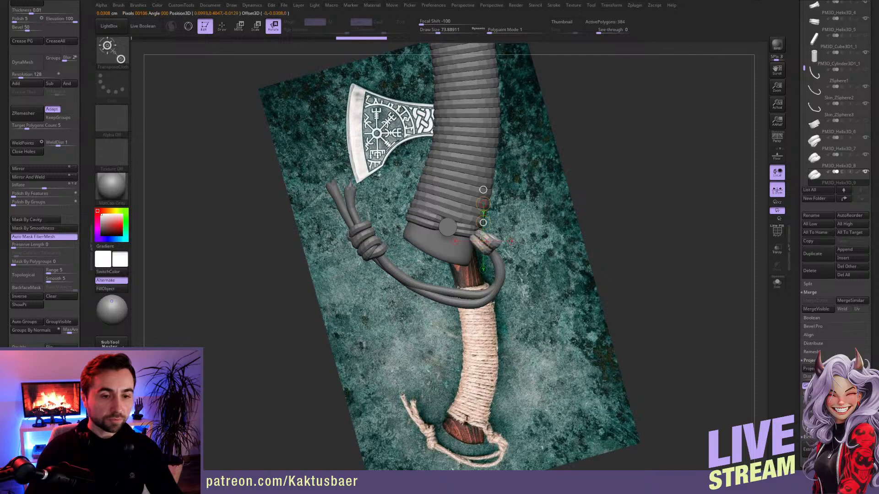
pyautogui.hotkey('ctrl', 'shift', 'z')
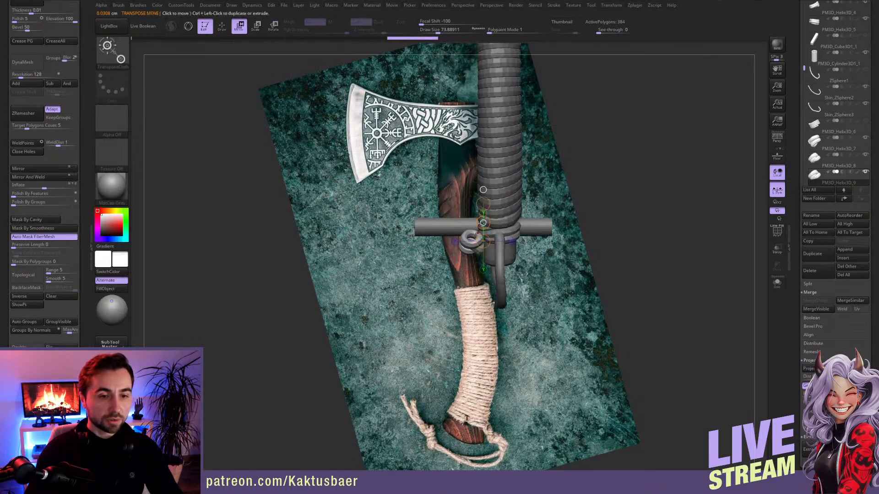
pyautogui.hotkey('ctrl', 'shift', 'z')
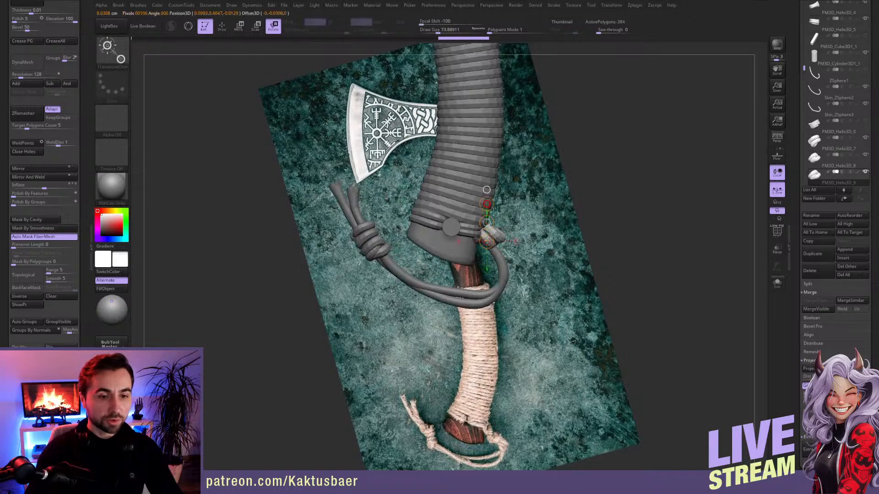
pyautogui.hotkey('ctrl', 'shift', 'z')
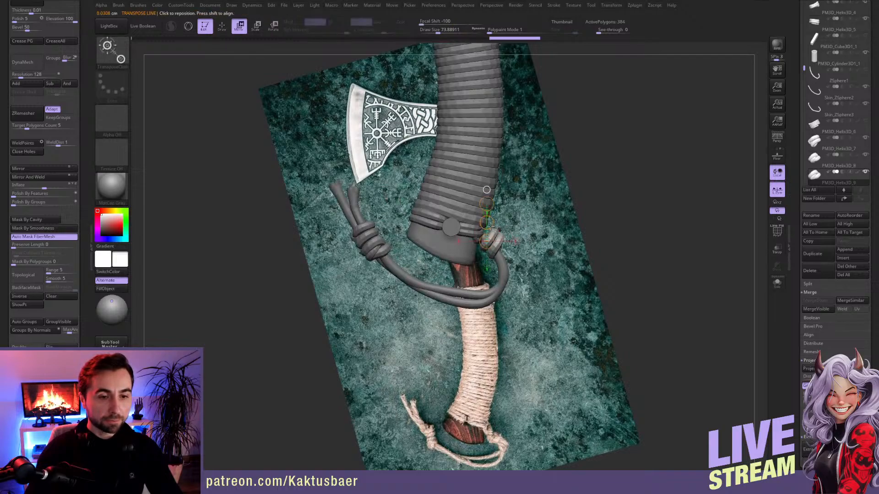
pyautogui.hotkey('ctrl', 'shift', 'z')
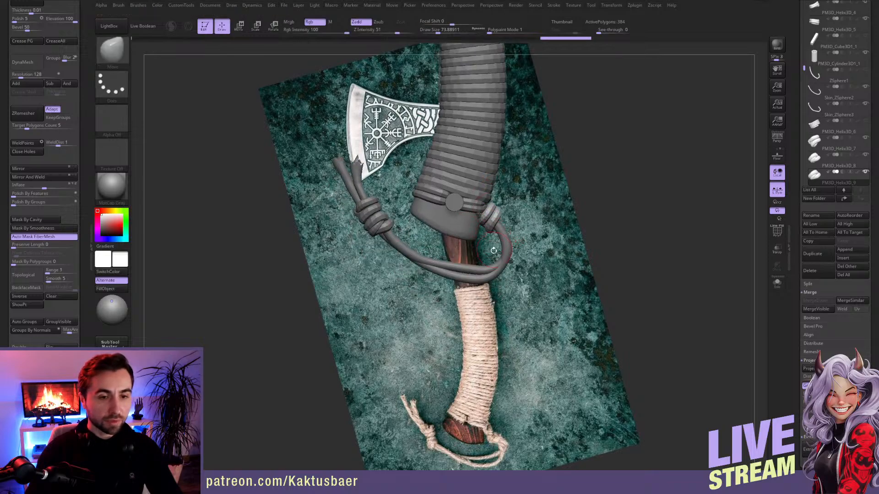
# - Duplicate the knot at the handle cap, move the copy slightly down the cord, and rotate it along the bend
pyautogui.hotkey('ctrl', 'shift', 'd')
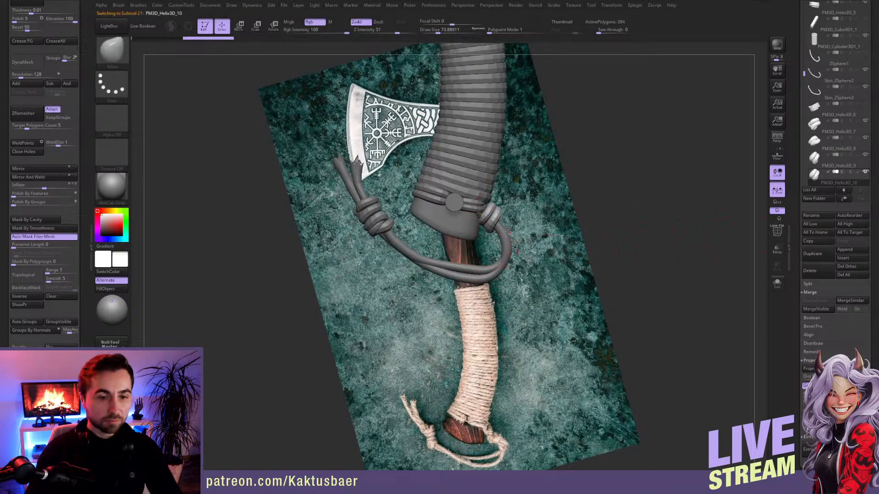
pyautogui.press('w')
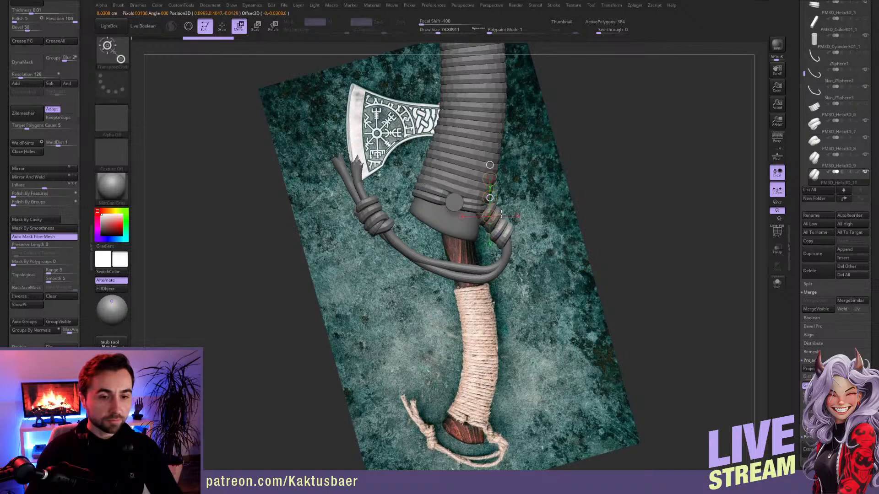
pyautogui.moveTo(501, 214)
pyautogui.mouseDown()
pyautogui.moveTo(485, 211)
pyautogui.moveTo(449, 150)
pyautogui.moveTo(412, 145)
pyautogui.mouseUp()
pyautogui.press('r')
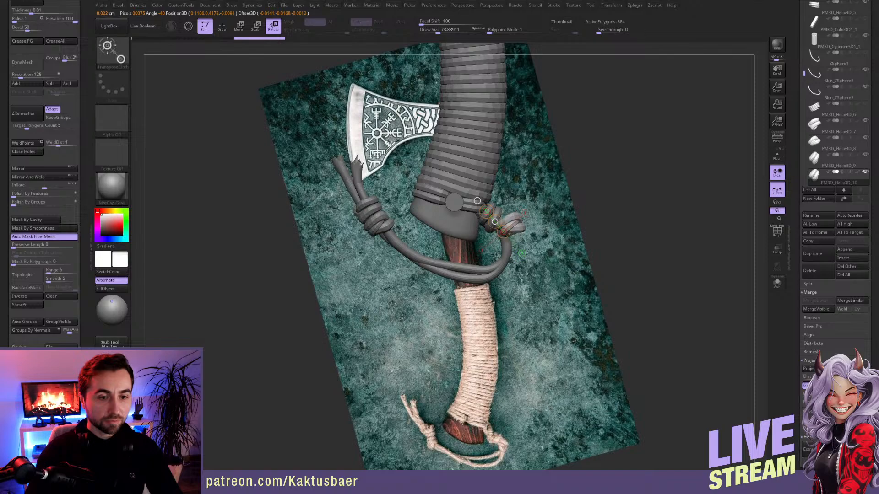
pyautogui.press('w')
pyautogui.moveTo(486, 228); pyautogui.dragTo(524, 210, button='right')
pyautogui.moveTo(495, 230)
pyautogui.keyDown('shift'); pyautogui.mouseDown()
pyautogui.moveTo(494, 210)
pyautogui.moveTo(509, 218)
pyautogui.mouseUp(); pyautogui.keyUp('shift')
# - Rotate the new knot copy from the other side so its windings sit tightly against the first cap knot
pyautogui.press('q')
pyautogui.moveTo(513, 218)
pyautogui.mouseDown(button='right')
pyautogui.moveTo(492, 225)
pyautogui.moveTo(509, 236)
pyautogui.moveTo(531, 215)
pyautogui.mouseUp(button='right')
pyautogui.press('r')
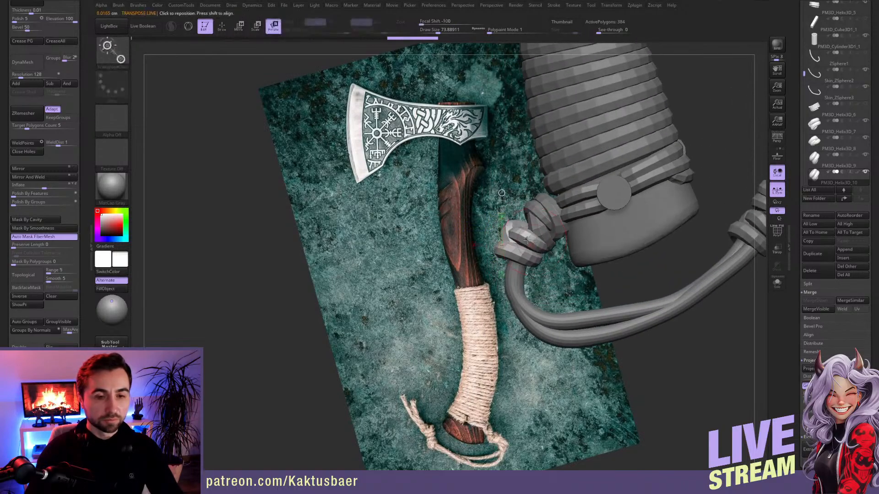
pyautogui.moveTo(542, 205); pyautogui.dragTo(544, 226)
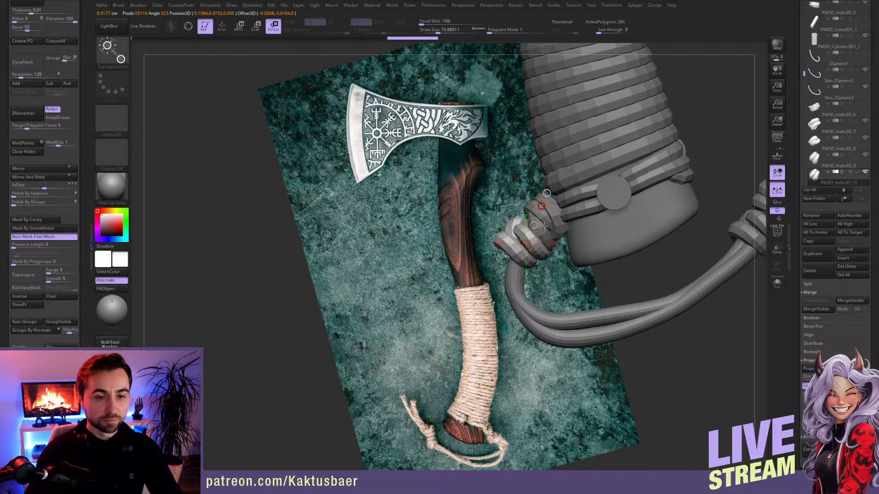
pyautogui.press('q')
pyautogui.press('w')
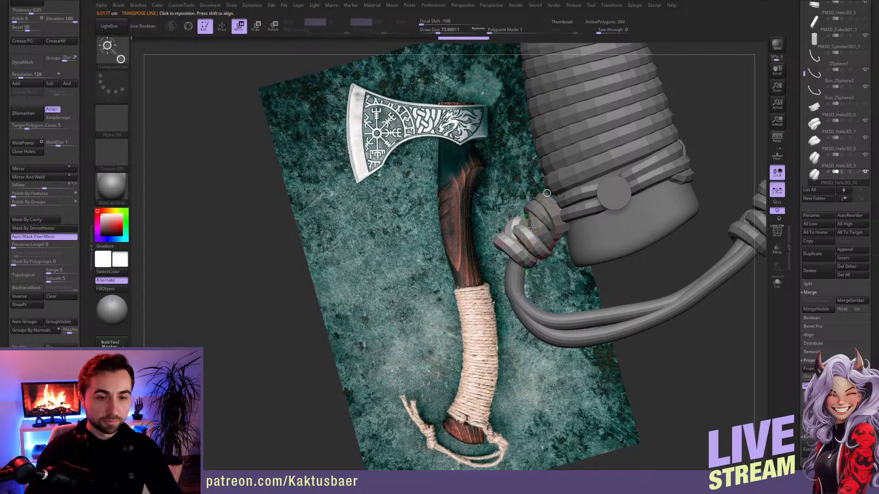
pyautogui.press('q')
pyautogui.moveTo(534, 225); pyautogui.dragTo(578, 230, button='right')
# - Turn on topological auto-masking for the upper cap knot, then mask its upper windings and rotate the unmasked end toward the cord
pyautogui.keyDown('alt'); pyautogui.click(523, 217); pyautogui.keyUp('alt')
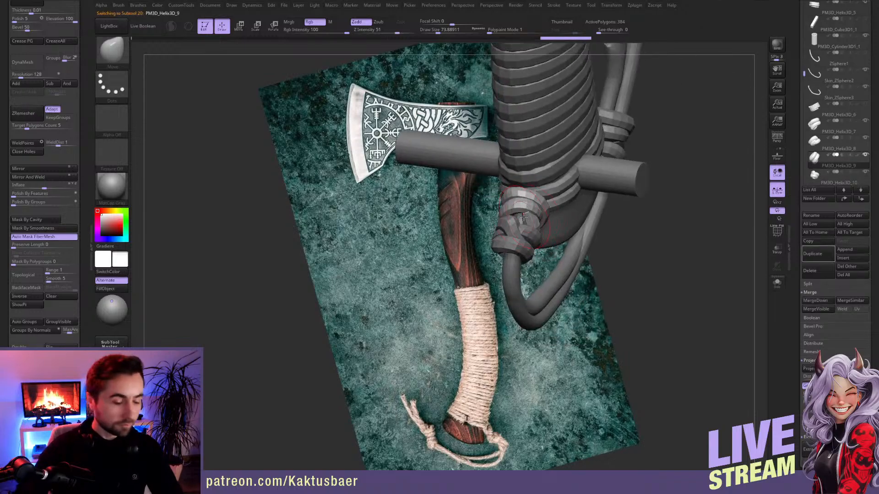
pyautogui.scroll(-2, 86, 176)
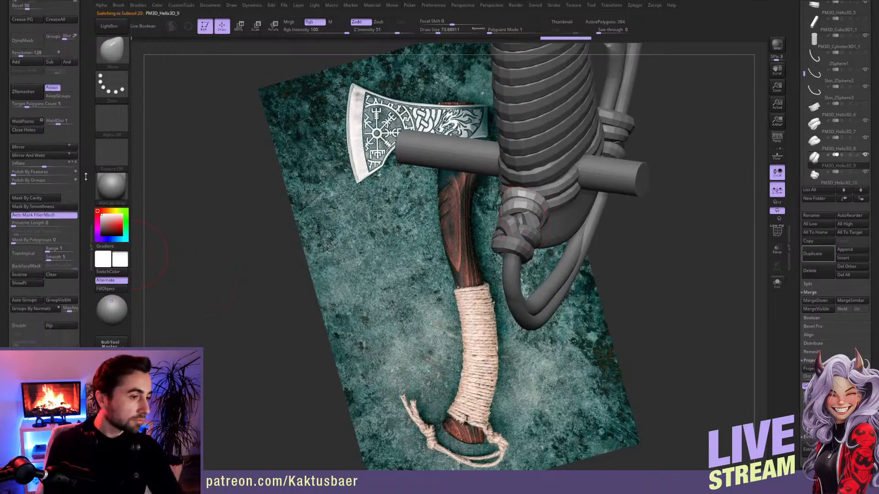
pyautogui.scroll(-5, 86, 176)
pyautogui.click(23, 181)
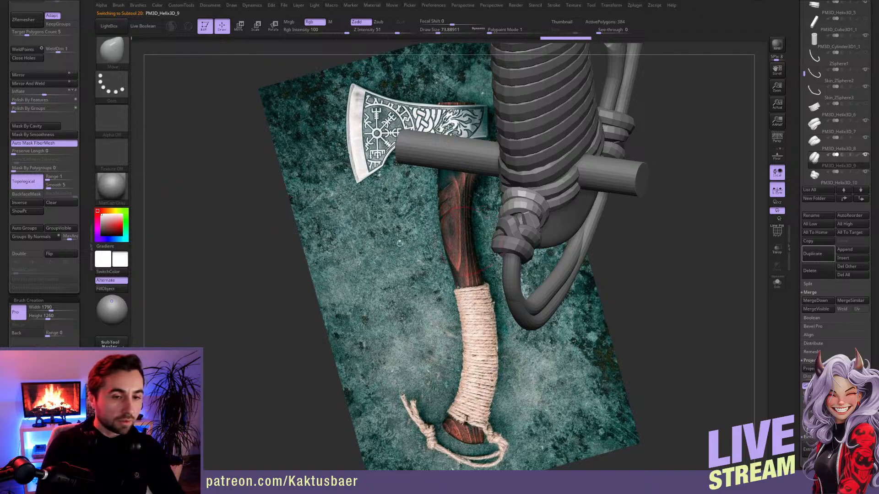
pyautogui.moveTo(532, 233)
pyautogui.mouseDown(button='right')
pyautogui.moveTo(555, 231)
pyautogui.moveTo(549, 248)
pyautogui.moveTo(492, 223)
pyautogui.moveTo(559, 228)
pyautogui.moveTo(519, 233)
pyautogui.moveTo(548, 251)
pyautogui.mouseUp(button='right')
pyautogui.press(']')
pyautogui.press('r')
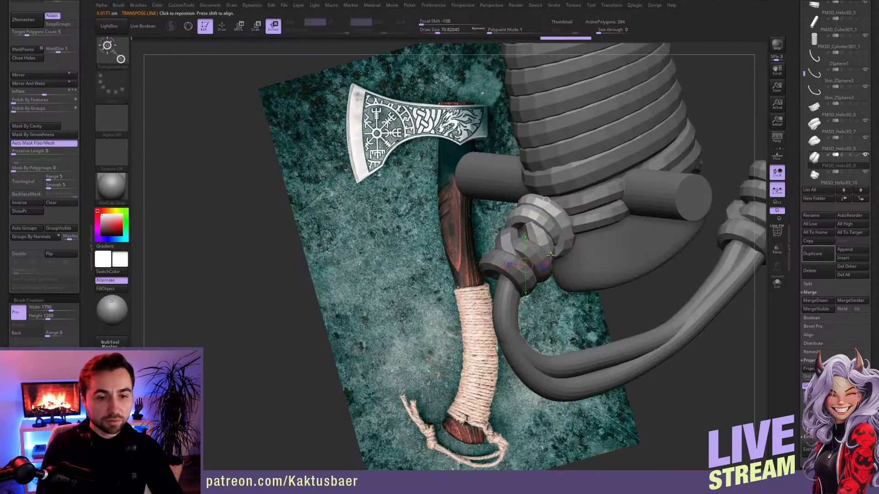
pyautogui.keyDown('ctrl'); pyautogui.moveTo(551, 255); pyautogui.dragTo(538, 231); pyautogui.keyUp('ctrl')
pyautogui.moveTo(531, 238); pyautogui.dragTo(555, 245, button='right')
pyautogui.moveTo(542, 239); pyautogui.dragTo(530, 243)
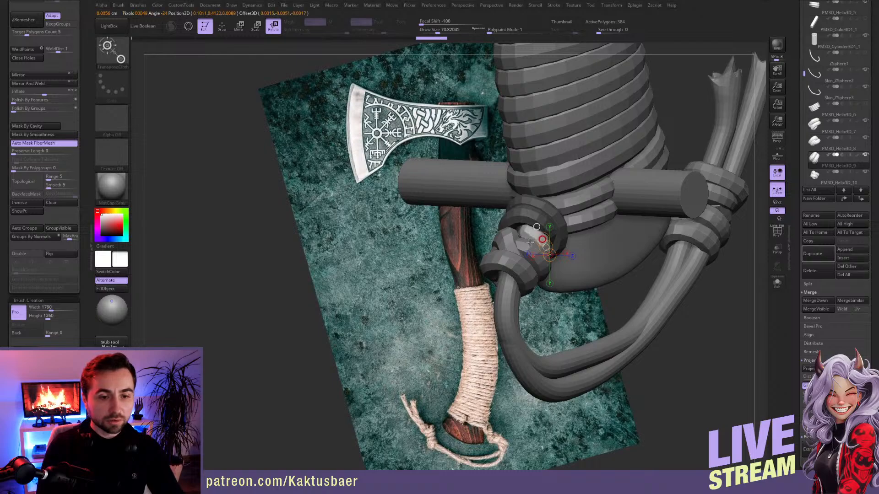
# - Pull the upper cap knot's unmasked winding into place with the Move brush and clear the mask
pyautogui.press('q')
pyautogui.press('s')
pyautogui.moveTo(522, 241)
pyautogui.mouseDown(button='right')
pyautogui.moveTo(550, 242)
pyautogui.moveTo(519, 240)
pyautogui.mouseUp(button='right')
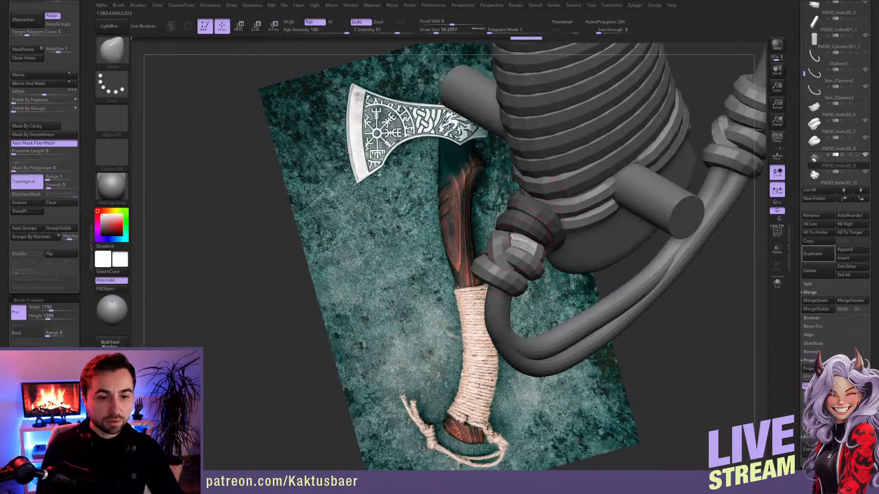
pyautogui.moveTo(508, 234)
pyautogui.mouseDown(button='right')
pyautogui.moveTo(520, 225)
pyautogui.moveTo(520, 237)
pyautogui.moveTo(546, 238)
pyautogui.moveTo(535, 232)
pyautogui.mouseUp(button='right')
pyautogui.keyDown('ctrl'); pyautogui.moveTo(602, 229); pyautogui.dragTo(609, 242); pyautogui.keyUp('ctrl')
pyautogui.moveTo(567, 243); pyautogui.dragTo(547, 236, button='right')
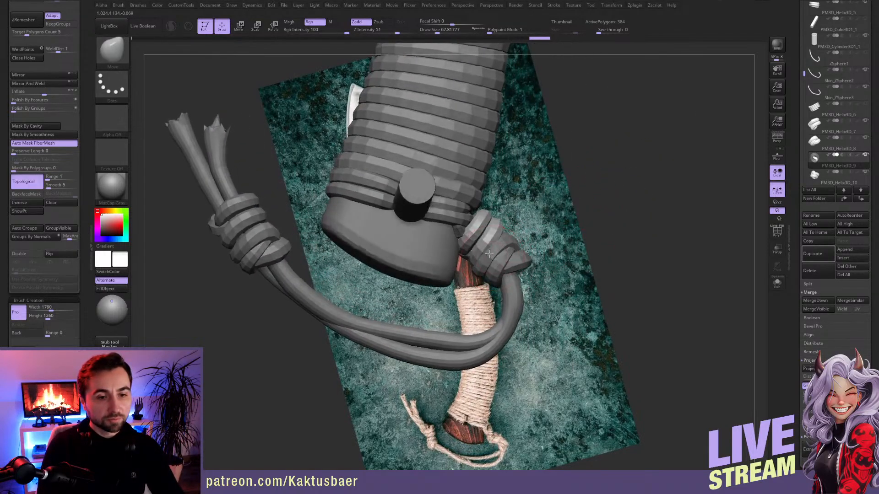
# - Turn off topological auto-masking for the lower cap knot and fit its windings around the cords with the Move brush from several sides
pyautogui.keyDown('alt'); pyautogui.click(493, 261); pyautogui.keyUp('alt')
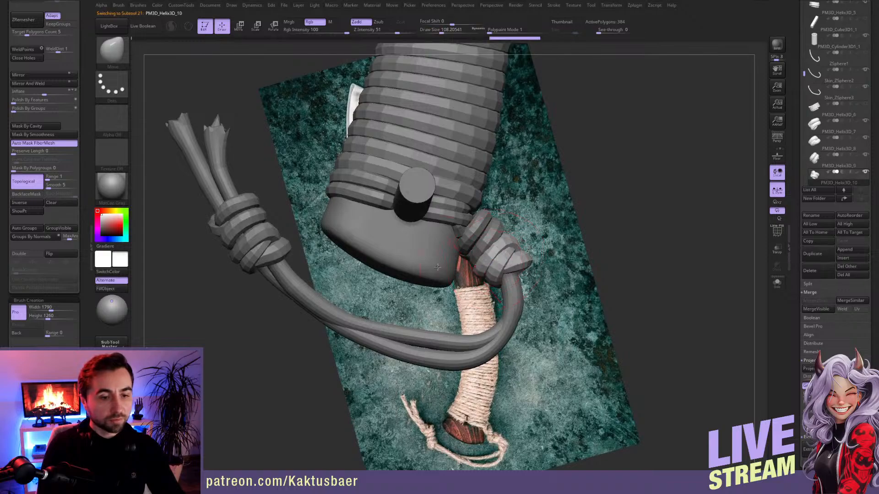
pyautogui.click(31, 182)
pyautogui.press('s')
pyautogui.moveTo(480, 263); pyautogui.dragTo(487, 259)
pyautogui.press('s')
pyautogui.moveTo(581, 256)
pyautogui.mouseDown(button='right')
pyautogui.moveTo(492, 262)
pyautogui.moveTo(540, 254)
pyautogui.mouseUp(button='right')
pyautogui.moveTo(540, 254)
pyautogui.mouseDown()
pyautogui.moveTo(544, 248)
pyautogui.moveTo(546, 257)
pyautogui.mouseUp()
pyautogui.press('s')
pyautogui.moveTo(545, 257)
pyautogui.mouseDown(button='right')
pyautogui.moveTo(492, 263)
pyautogui.moveTo(510, 260)
pyautogui.mouseUp(button='right')
pyautogui.press('s')
pyautogui.moveTo(510, 260); pyautogui.dragTo(519, 263)
pyautogui.moveTo(518, 263)
pyautogui.mouseDown(button='right')
pyautogui.moveTo(541, 257)
pyautogui.moveTo(538, 229)
pyautogui.mouseUp(button='right')
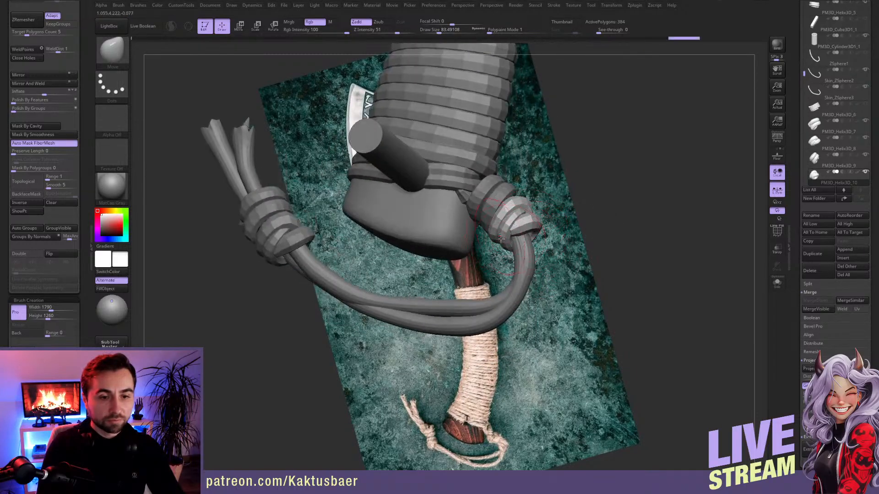
# - Reshape the two hanging cords with the Move brush so they run cleanly out of the cap knot
pyautogui.keyDown('alt'); pyautogui.click(527, 254); pyautogui.keyUp('alt')
pyautogui.moveTo(528, 254); pyautogui.dragTo(541, 245, button='right')
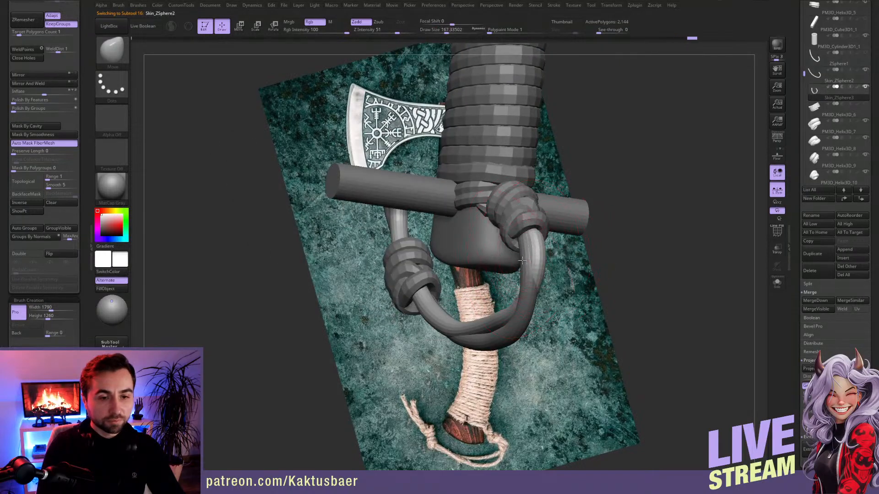
pyautogui.keyDown('alt'); pyautogui.click(522, 260); pyautogui.keyUp('alt')
pyautogui.moveTo(522, 261)
pyautogui.mouseDown(button='right')
pyautogui.moveTo(534, 259)
pyautogui.moveTo(526, 308)
pyautogui.mouseUp(button='right')
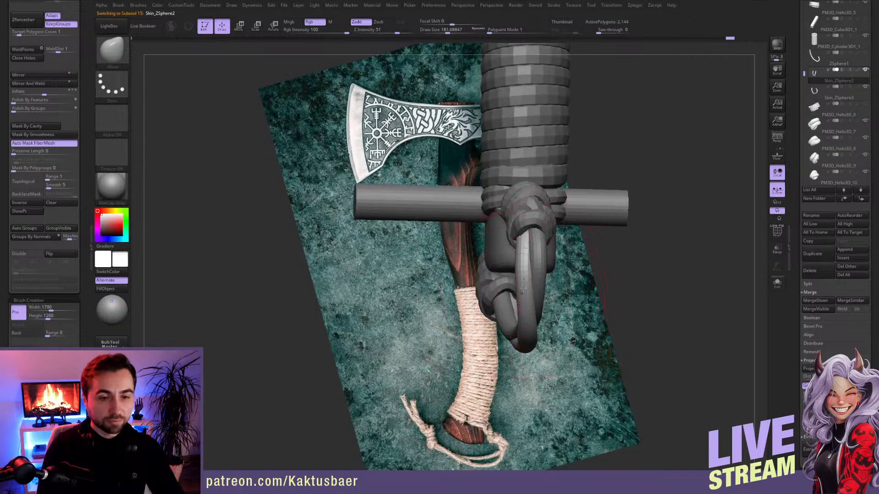
pyautogui.moveTo(530, 237)
pyautogui.mouseDown(button='right')
pyautogui.moveTo(519, 238)
pyautogui.moveTo(537, 262)
pyautogui.moveTo(422, 286)
pyautogui.moveTo(502, 298)
pyautogui.moveTo(413, 260)
pyautogui.moveTo(442, 252)
pyautogui.moveTo(441, 271)
pyautogui.moveTo(437, 258)
pyautogui.mouseUp(button='right')
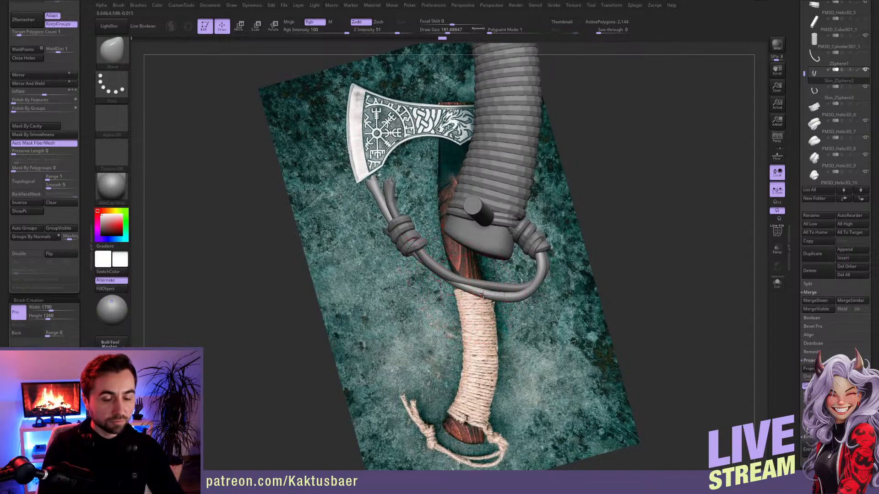
# - Refine the windings of the knot near the cord ends with the Move brush and save the project
pyautogui.keyDown('alt'); pyautogui.click(419, 252); pyautogui.keyUp('alt')
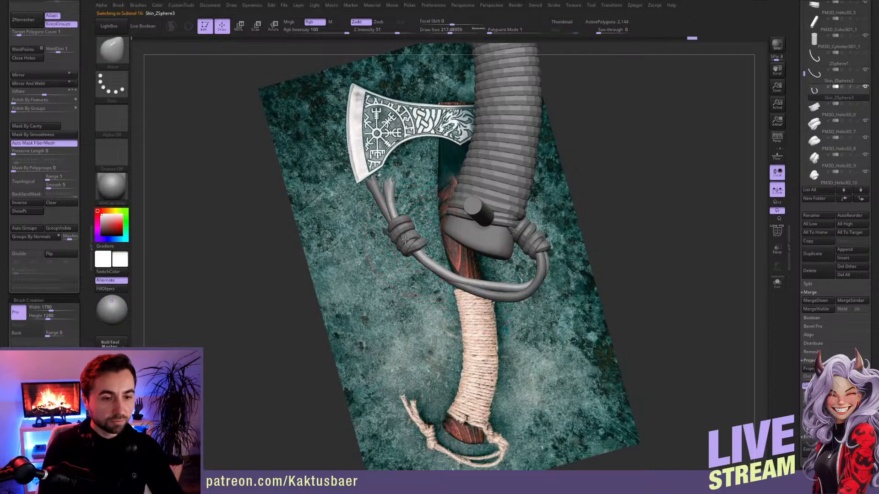
pyautogui.keyDown('alt'); pyautogui.click(415, 244); pyautogui.keyUp('alt')
pyautogui.keyDown('ctrl'); pyautogui.moveTo(416, 244); pyautogui.dragTo(428, 270, button='right'); pyautogui.keyUp('ctrl')
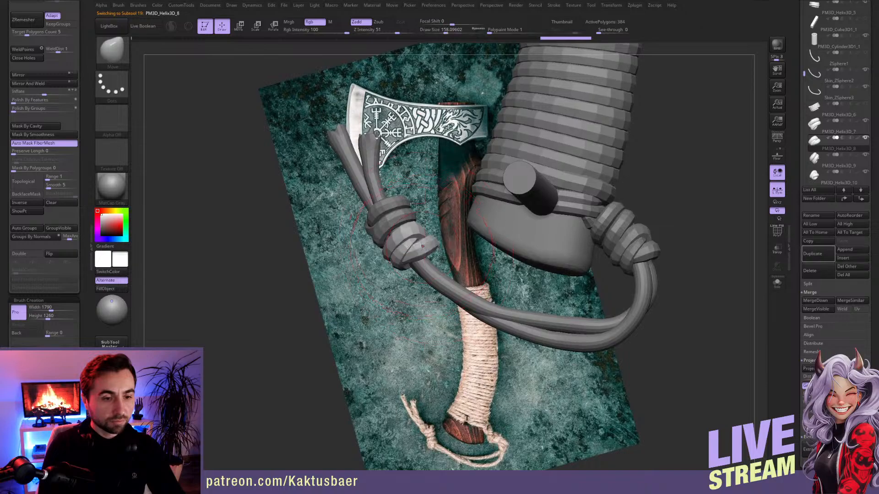
pyautogui.keyDown('alt'); pyautogui.click(401, 212); pyautogui.keyUp('alt')
pyautogui.moveTo(398, 211); pyautogui.dragTo(461, 224, button='right')
pyautogui.keyDown('alt'); pyautogui.click(412, 215); pyautogui.keyUp('alt')
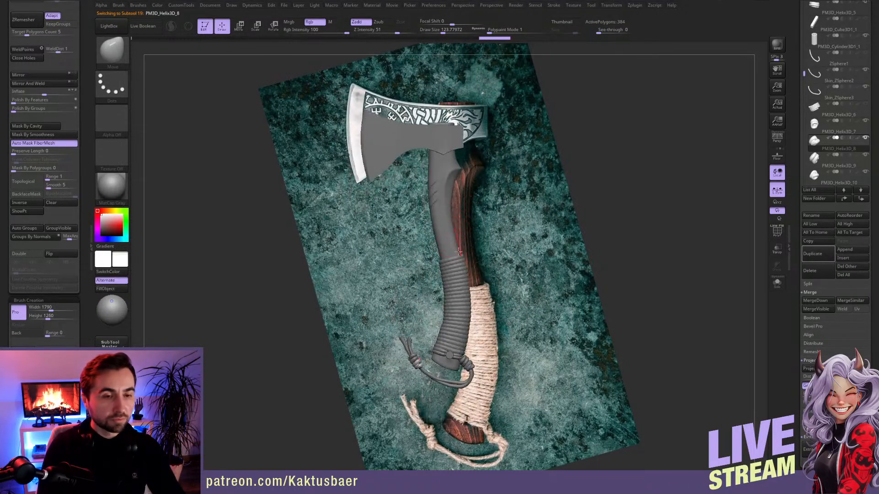
pyautogui.hotkey('ctrl', 's')
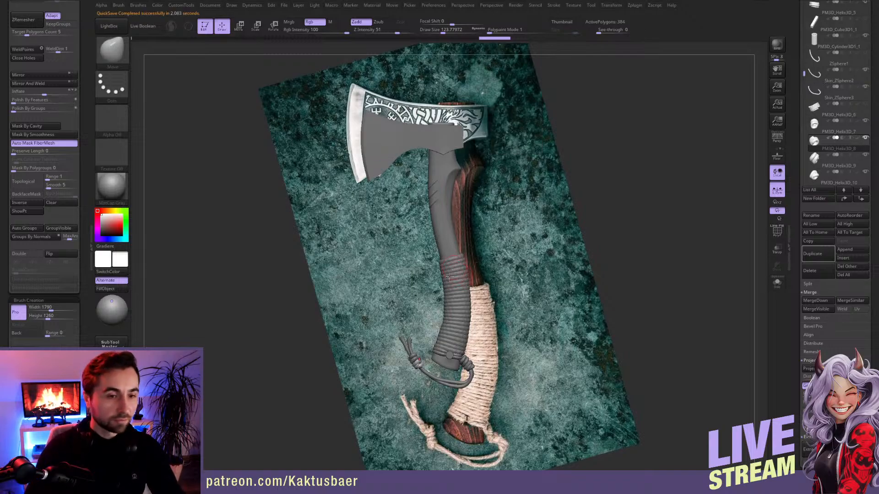
# - Select the handle wrapping and look at the original Helix3D primitive before returning to the axe tool
pyautogui.keyDown('alt'); pyautogui.moveTo(449, 277); pyautogui.dragTo(433, 270, button='right'); pyautogui.keyUp('alt')
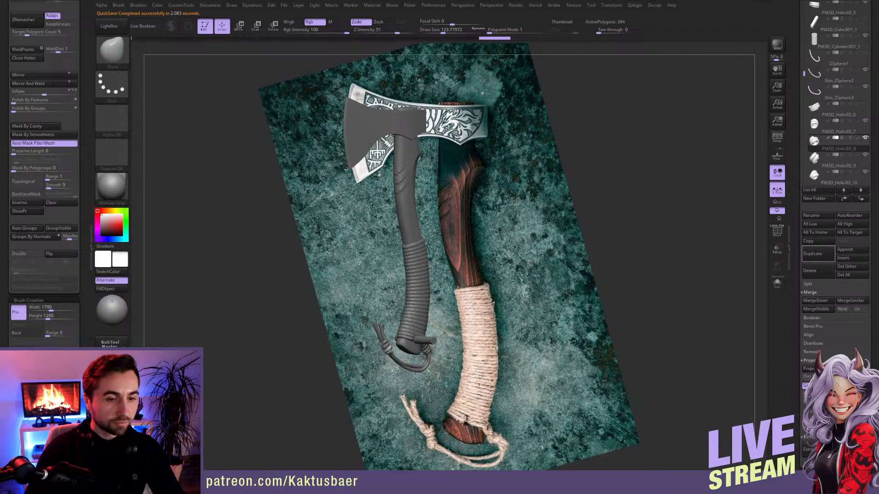
pyautogui.keyDown('alt'); pyautogui.click(419, 308); pyautogui.keyUp('alt')
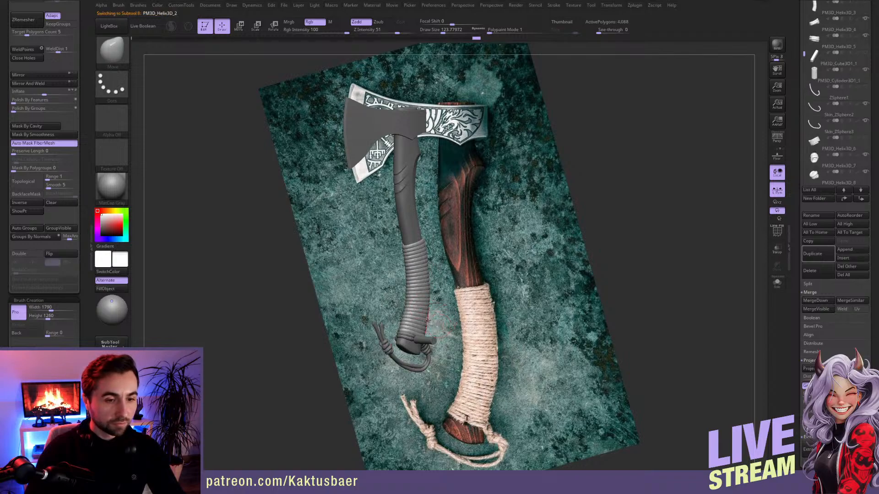
pyautogui.moveTo(426, 320); pyautogui.dragTo(401, 278, button='right')
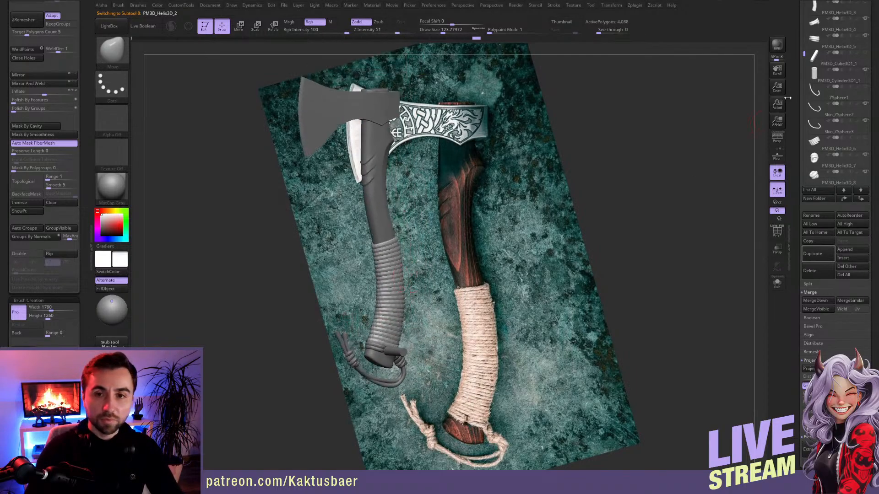
pyautogui.moveTo(797, 98); pyautogui.dragTo(798, 191)
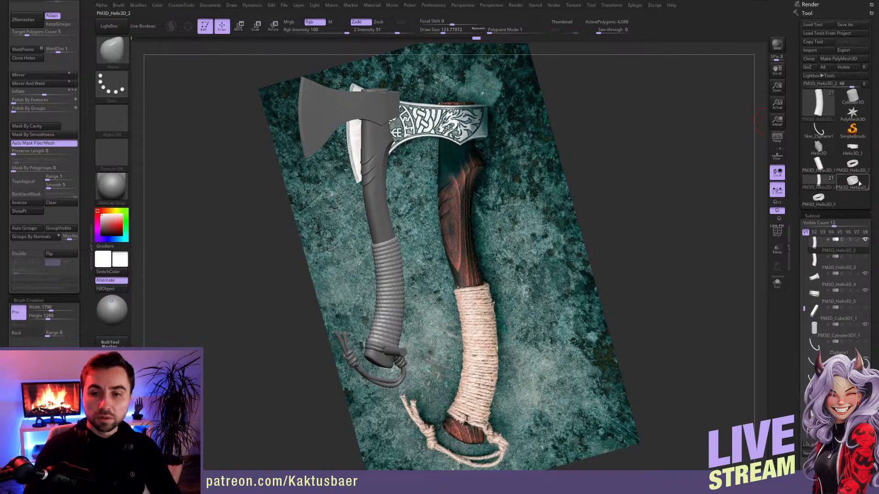
pyautogui.click(811, 151)
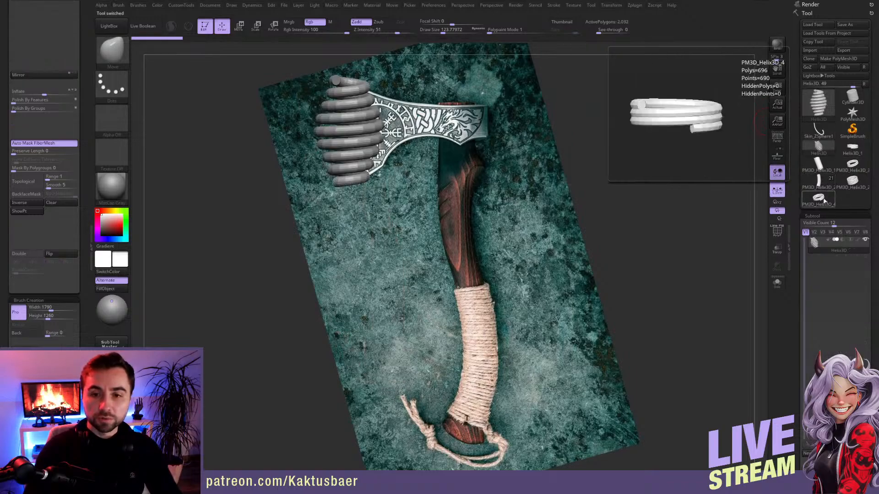
pyautogui.click(823, 192)
pyautogui.moveTo(796, 272); pyautogui.dragTo(793, 155)
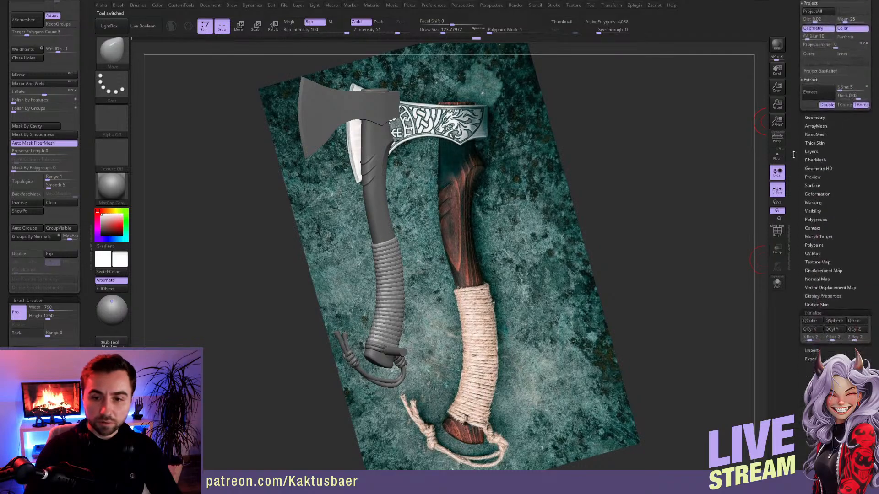
# - Inspect the UV Map settings of the handle wrapping
pyautogui.click(817, 253)
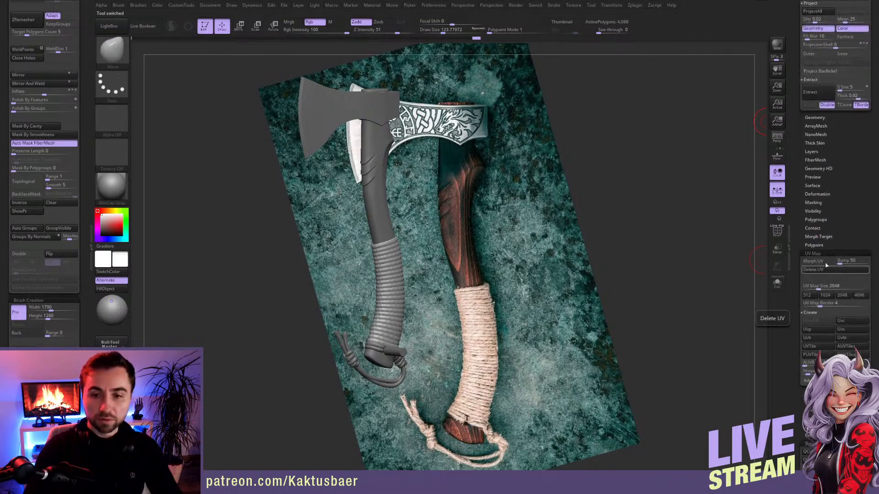
pyautogui.moveTo(430, 290); pyautogui.dragTo(638, 306)
pyautogui.moveTo(796, 311); pyautogui.dragTo(793, 282)
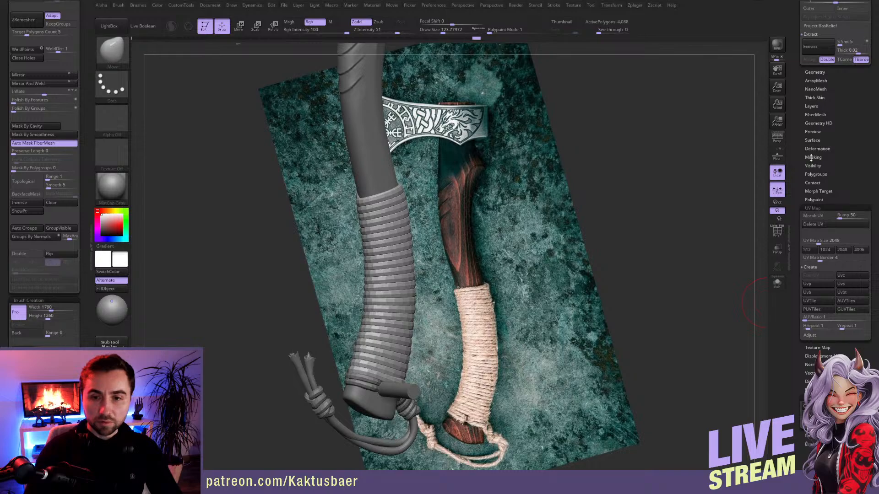
# - Preview surface noise on the handle wrapping in NoiseMaker without applying it
pyautogui.press('shift')
pyautogui.click(814, 140)
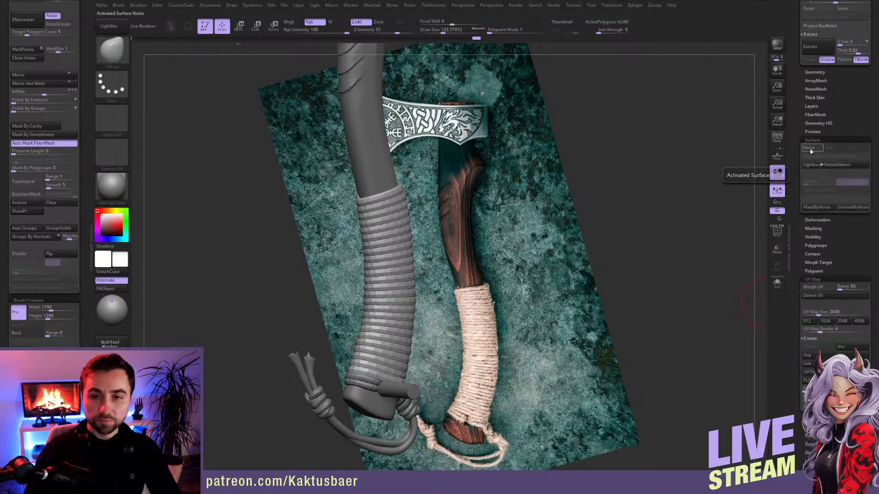
pyautogui.click(811, 151)
pyautogui.keyDown('alt'); pyautogui.moveTo(694, 358); pyautogui.dragTo(696, 289); pyautogui.keyUp('alt')
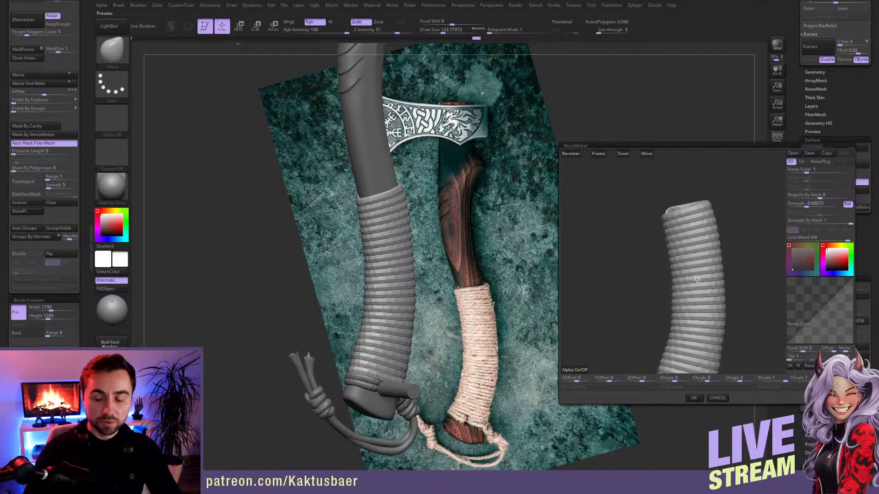
pyautogui.click(724, 399)
pyautogui.keyDown('alt'); pyautogui.moveTo(422, 283); pyautogui.dragTo(395, 265); pyautogui.keyUp('alt')
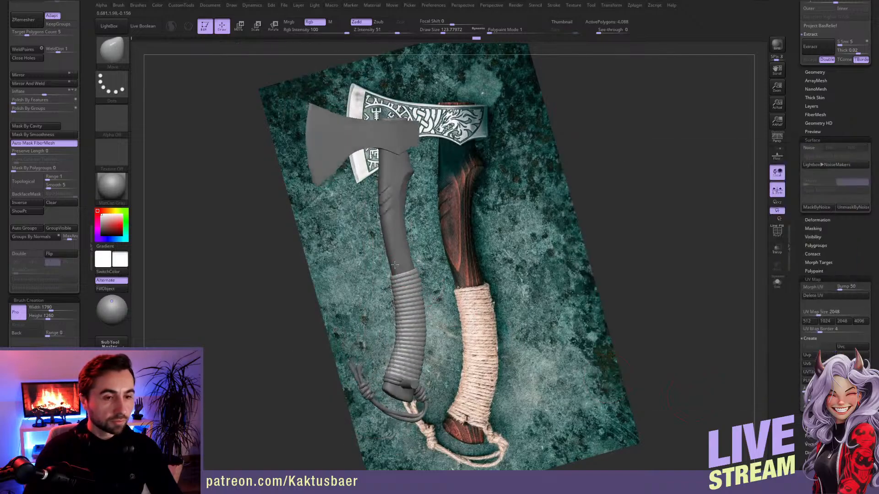
pyautogui.moveTo(394, 265); pyautogui.dragTo(393, 269, button='right')
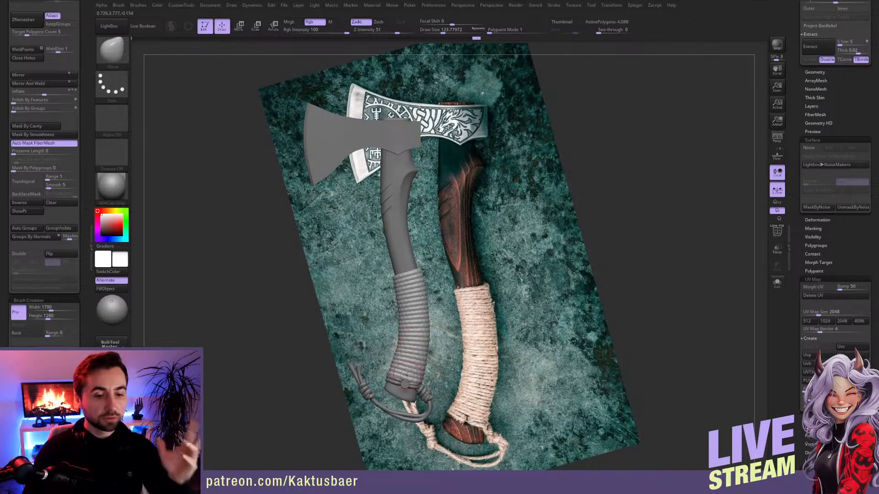
# - Fit the lower half of the handle wrapping to the handle's curve using the Move brush at varying brush sizes
pyautogui.keyDown('ctrl'); pyautogui.moveTo(399, 362); pyautogui.dragTo(401, 389, button='right'); pyautogui.keyUp('ctrl')
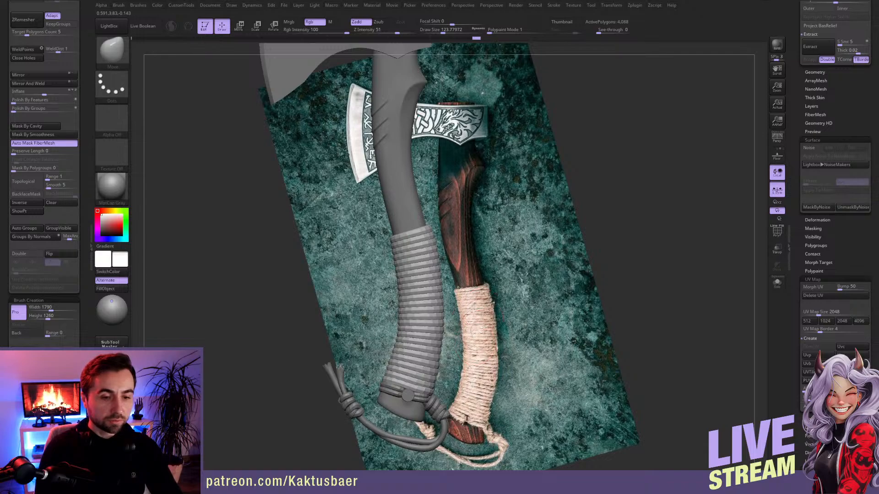
pyautogui.keyDown('alt'); pyautogui.moveTo(406, 299); pyautogui.dragTo(402, 273, button='right'); pyautogui.keyUp('alt')
pyautogui.press('s')
pyautogui.moveTo(389, 327); pyautogui.dragTo(397, 326)
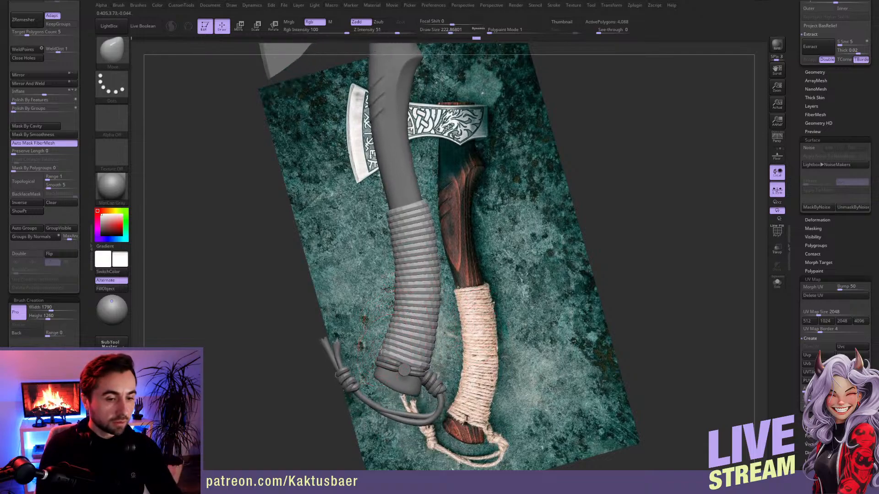
pyautogui.press('s')
pyautogui.moveTo(419, 368); pyautogui.dragTo(417, 369)
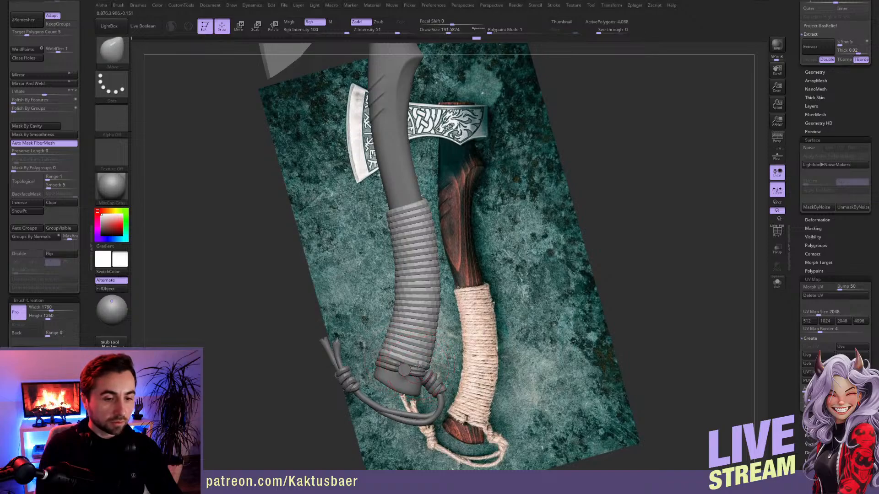
pyautogui.moveTo(425, 365); pyautogui.dragTo(428, 365, button='right')
pyautogui.press('s')
pyautogui.moveTo(428, 365); pyautogui.dragTo(431, 365)
pyautogui.moveTo(431, 364); pyautogui.dragTo(431, 361, button='right')
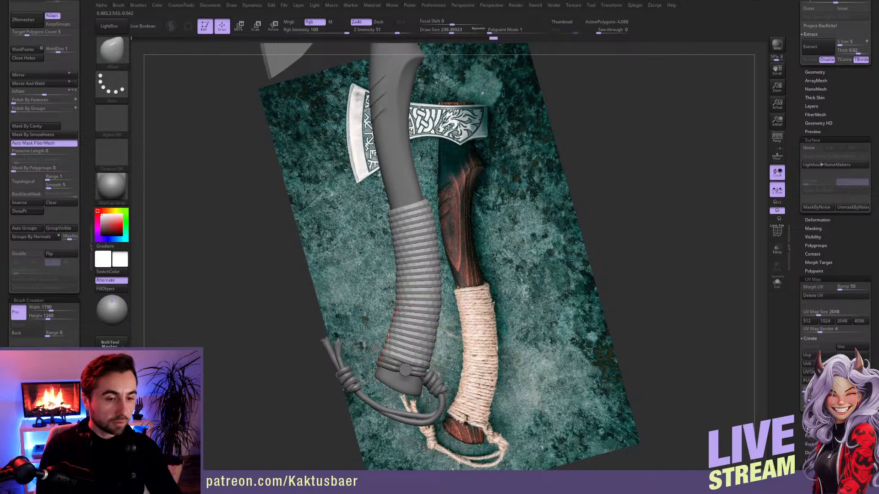
# - Refine both side edges of the wrapping just above the handle's butt with the Move brush
pyautogui.moveTo(388, 338)
pyautogui.mouseDown(button='right')
pyautogui.moveTo(401, 346)
pyautogui.moveTo(383, 354)
pyautogui.moveTo(392, 339)
pyautogui.mouseUp(button='right')
pyautogui.press('ctrl')
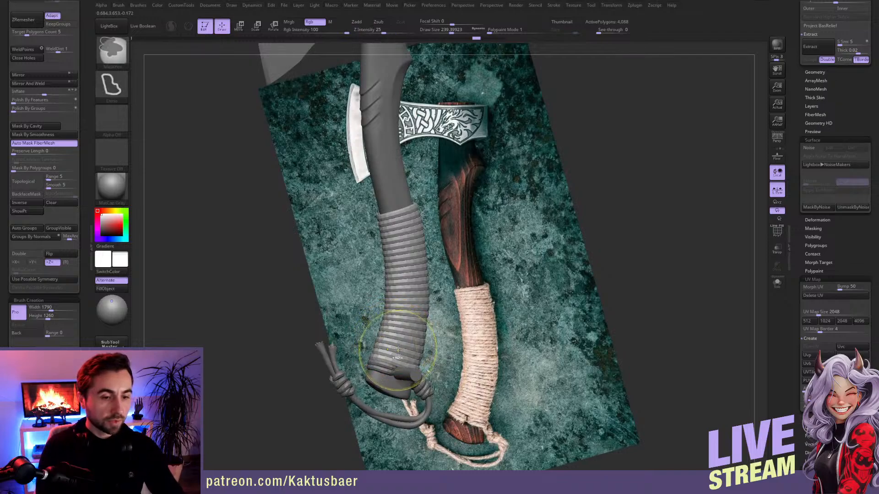
pyautogui.moveTo(410, 347); pyautogui.dragTo(393, 355, button='right')
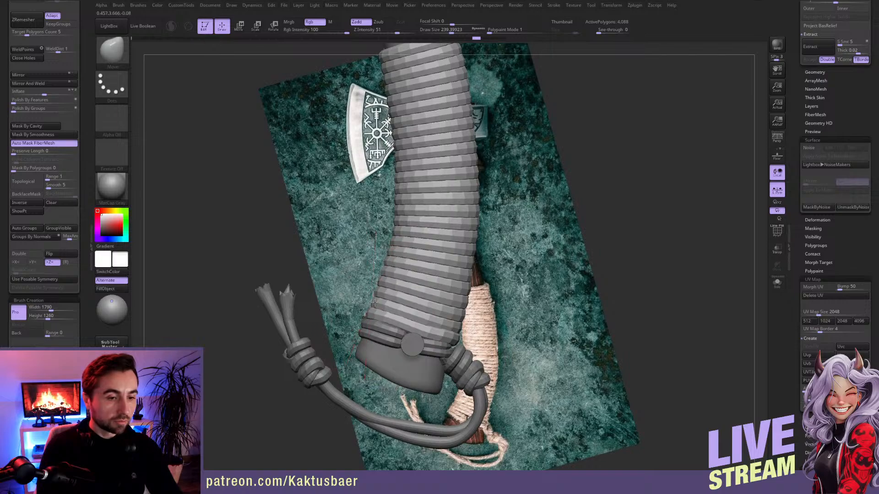
pyautogui.press('[')
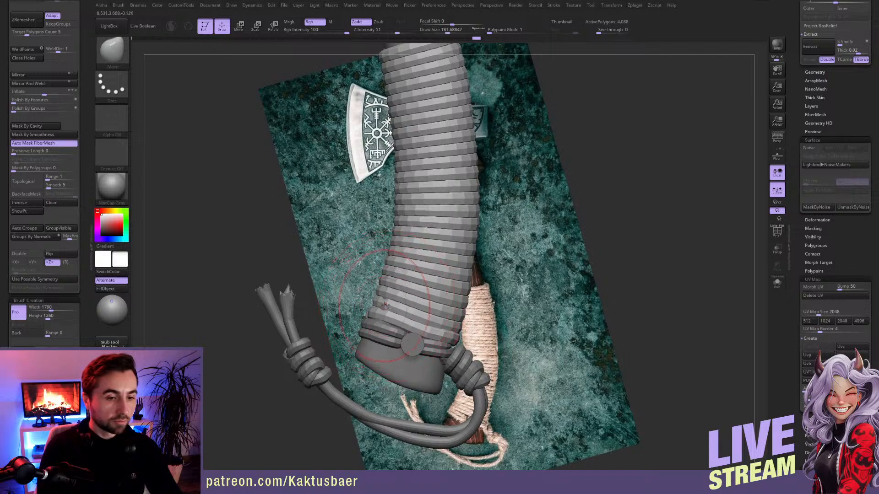
pyautogui.press(']')
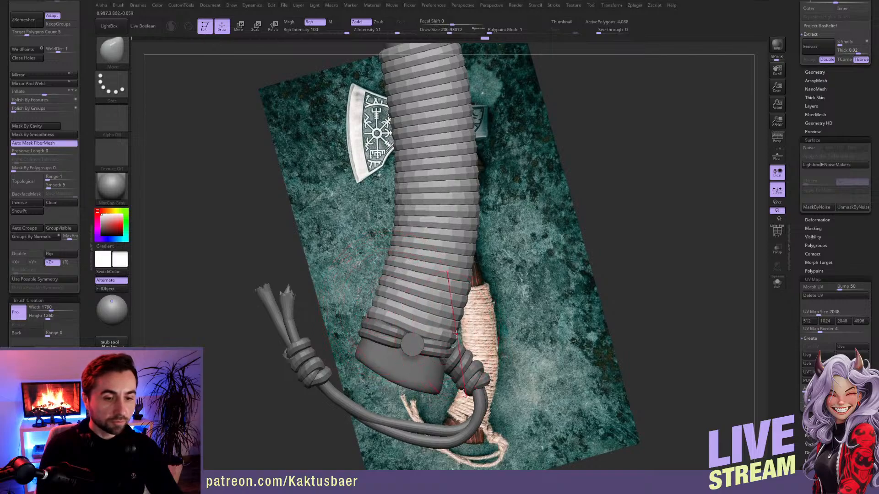
pyautogui.moveTo(462, 296); pyautogui.dragTo(459, 295)
pyautogui.keyDown('alt'); pyautogui.moveTo(431, 258); pyautogui.dragTo(438, 274, button='right'); pyautogui.keyUp('alt')
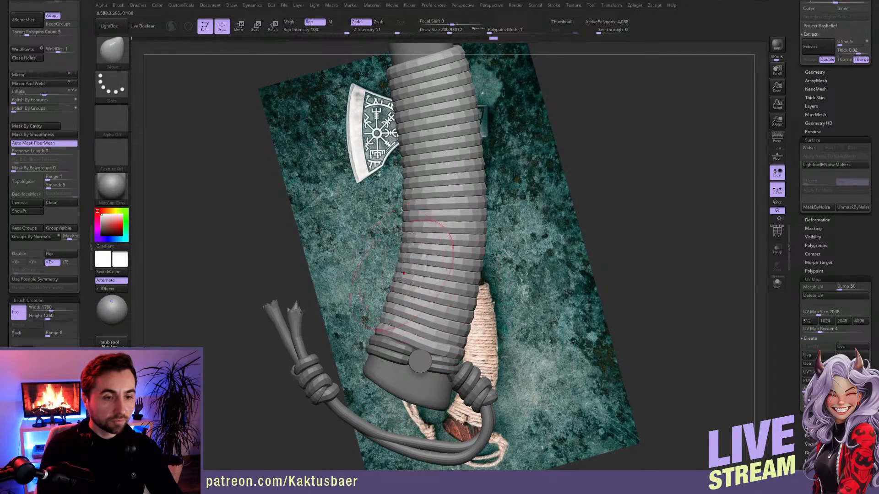
pyautogui.moveTo(453, 326); pyautogui.dragTo(458, 327)
pyautogui.moveTo(425, 311)
pyautogui.mouseDown(button='right')
pyautogui.moveTo(432, 313)
pyautogui.moveTo(421, 321)
pyautogui.mouseUp(button='right')
# - Select the short cord winding around the handle's lower end and adjust its fit with the Move brush
pyautogui.moveTo(320, 332); pyautogui.dragTo(398, 337, button='right')
pyautogui.press('[')
pyautogui.keyDown('alt'); pyautogui.click(370, 343); pyautogui.keyUp('alt')
pyautogui.moveTo(360, 350); pyautogui.dragTo(357, 339)
pyautogui.press('s')
pyautogui.moveTo(357, 339)
pyautogui.mouseDown(button='right')
pyautogui.moveTo(331, 346)
pyautogui.moveTo(370, 334)
pyautogui.mouseUp(button='right')
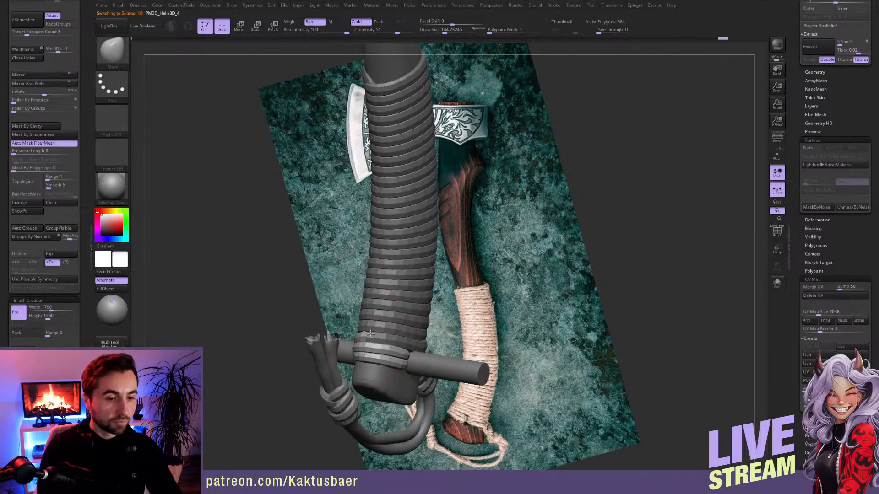
pyautogui.press('s')
pyautogui.moveTo(371, 335); pyautogui.dragTo(368, 336)
pyautogui.moveTo(383, 337); pyautogui.dragTo(386, 298, button='right')
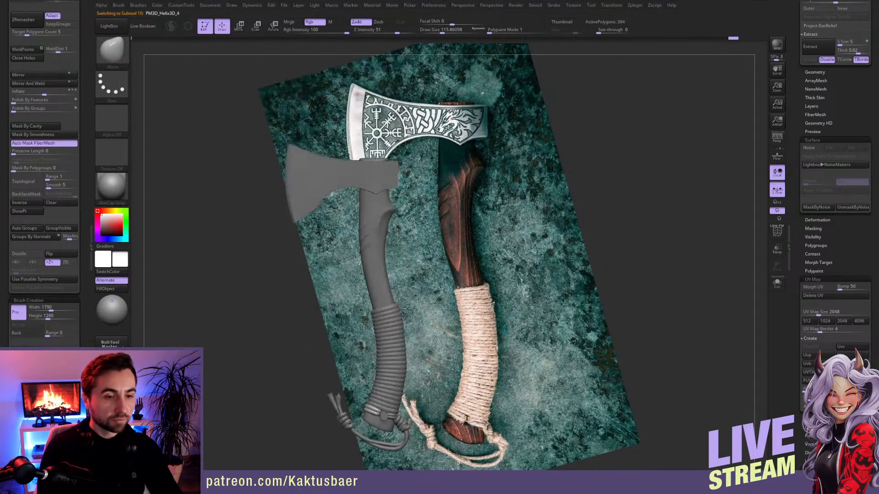
# - Select the wooden handle and review its subdivision levels down to the lowest, returning to the highest level
pyautogui.keyDown('alt'); pyautogui.click(382, 296); pyautogui.keyUp('alt')
pyautogui.moveTo(382, 296); pyautogui.dragTo(387, 287, button='right')
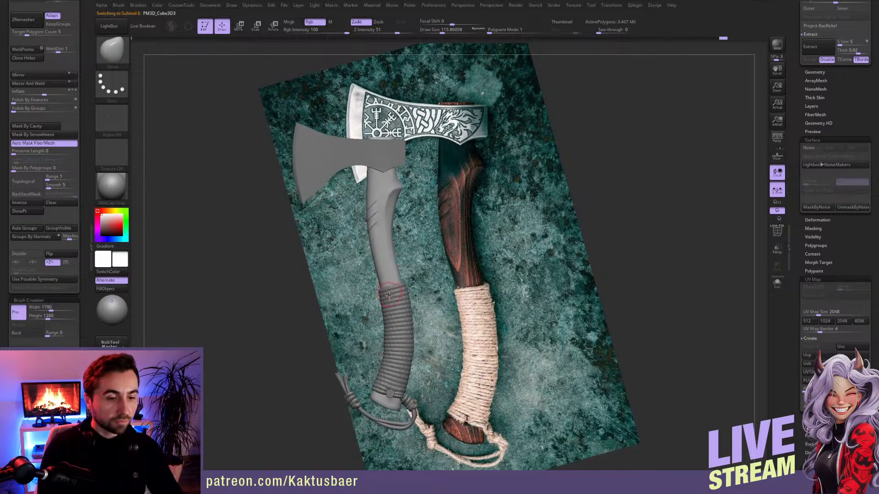
pyautogui.hotkey('shift', 'd')
pyautogui.hotkey('shift', 'd')
pyautogui.hotkey('shift', 'd')
pyautogui.hotkey('shift', 'd')
pyautogui.hotkey('shift', 'd')
pyautogui.hotkey('shift', 'd')
pyautogui.hotkey('shift', 'd')
pyautogui.hotkey('shift', 'd')
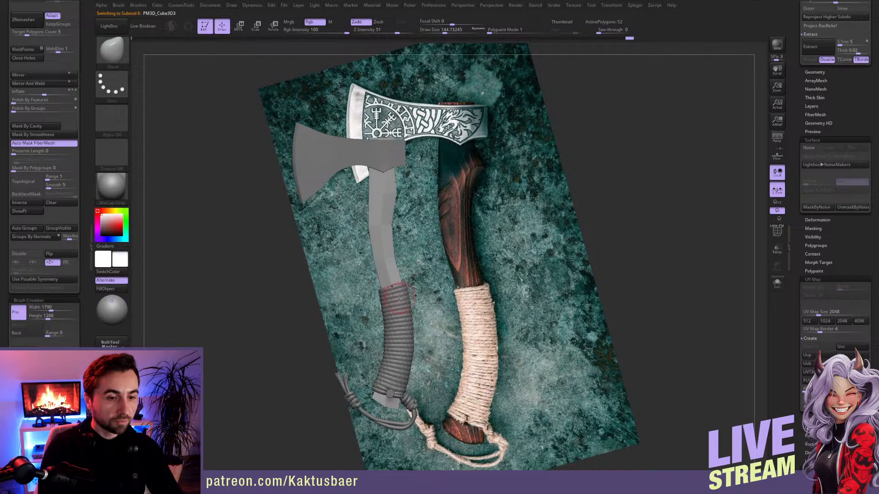
pyautogui.press('d')
pyautogui.press('d')
pyautogui.press('d')
pyautogui.press('d')
pyautogui.press('d')
pyautogui.press('d')
pyautogui.press('d')
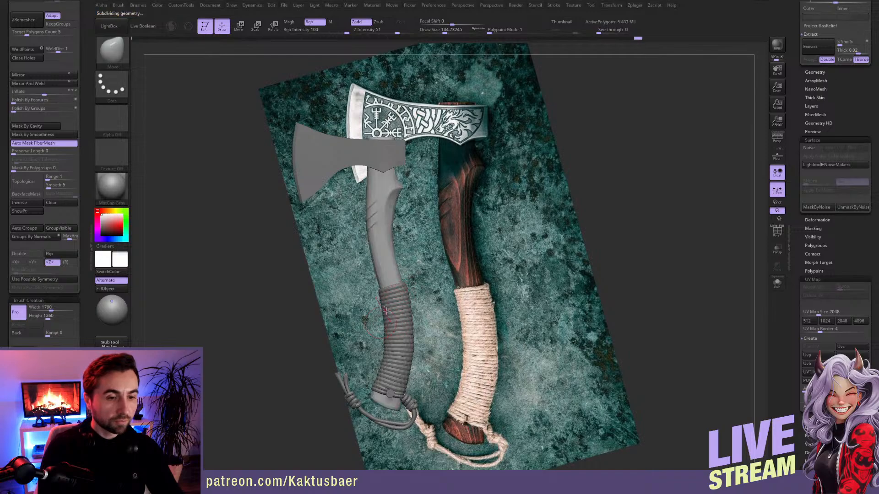
# - Select the handle wrapping and shape its uppermost windings closely around the handle with the Move brush
pyautogui.moveTo(390, 319)
pyautogui.mouseDown(button='right')
pyautogui.moveTo(419, 319)
pyautogui.moveTo(407, 318)
pyautogui.mouseUp(button='right')
pyautogui.moveTo(379, 285)
pyautogui.keyDown('ctrl'); pyautogui.mouseDown(button='right')
pyautogui.moveTo(378, 321)
pyautogui.moveTo(364, 307)
pyautogui.mouseUp(button='right'); pyautogui.keyUp('ctrl')
pyautogui.keyDown('alt'); pyautogui.click(378, 320); pyautogui.keyUp('alt')
pyautogui.press('s')
pyautogui.moveTo(365, 307); pyautogui.dragTo(361, 307)
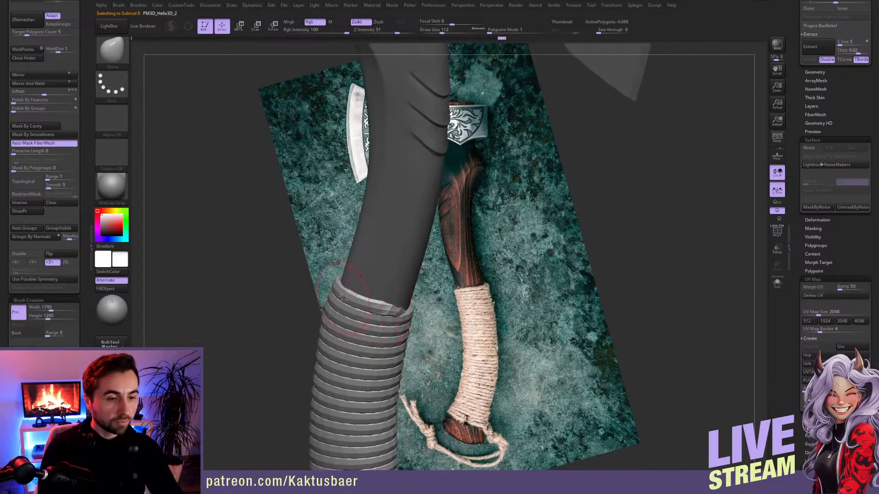
pyautogui.moveTo(354, 304); pyautogui.dragTo(345, 304, button='right')
pyautogui.moveTo(396, 327); pyautogui.dragTo(389, 326)
pyautogui.moveTo(387, 326); pyautogui.dragTo(354, 329, button='right')
# - Turn on perspective and bring the whole axe into view
pyautogui.moveTo(353, 329)
pyautogui.keyDown('ctrl'); pyautogui.mouseDown(button='right')
pyautogui.moveTo(352, 311)
pyautogui.moveTo(395, 313)
pyautogui.moveTo(400, 275)
pyautogui.moveTo(405, 290)
pyautogui.moveTo(413, 261)
pyautogui.moveTo(408, 245)
pyautogui.moveTo(415, 277)
pyautogui.mouseUp(button='right'); pyautogui.keyUp('ctrl')
pyautogui.click(777, 139)
pyautogui.keyDown('alt'); pyautogui.moveTo(410, 320); pyautogui.dragTo(410, 289, button='right'); pyautogui.keyUp('alt')
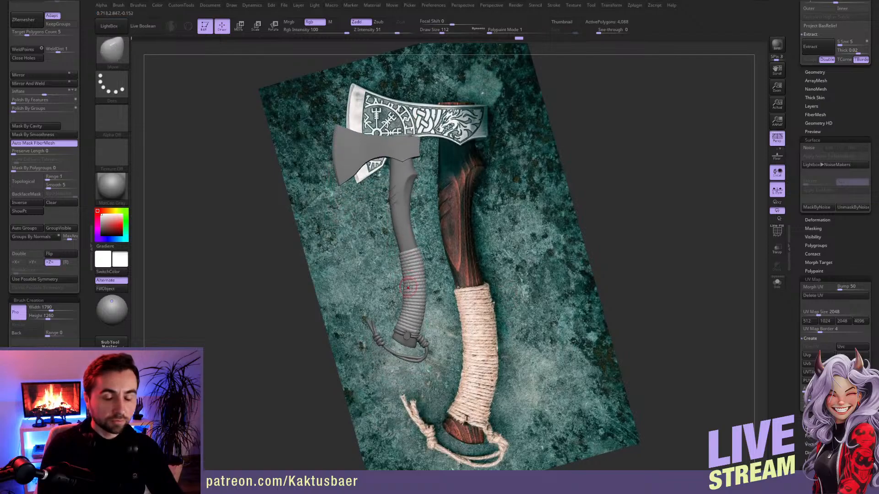
# - Group the wooden handle and its subtractive cylinder in a new subtool folder, keeping the default folder name
pyautogui.moveTo(797, 115); pyautogui.dragTo(793, 220)
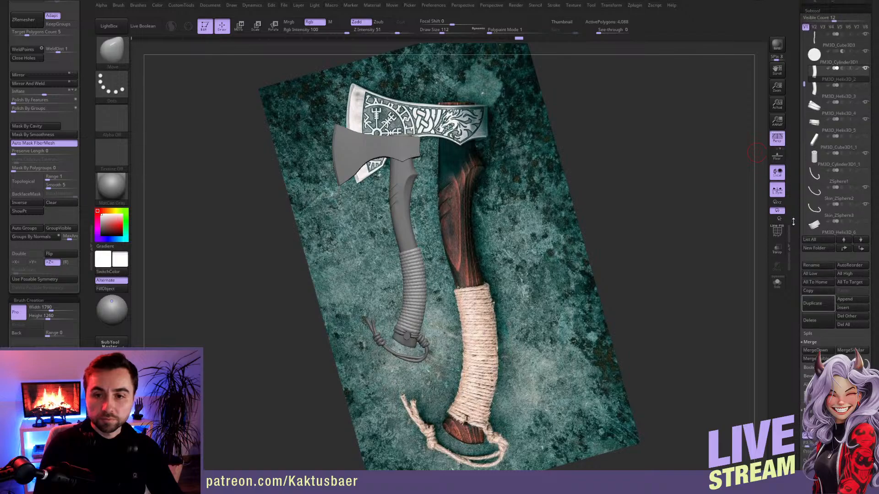
pyautogui.moveTo(796, 97); pyautogui.dragTo(795, 118)
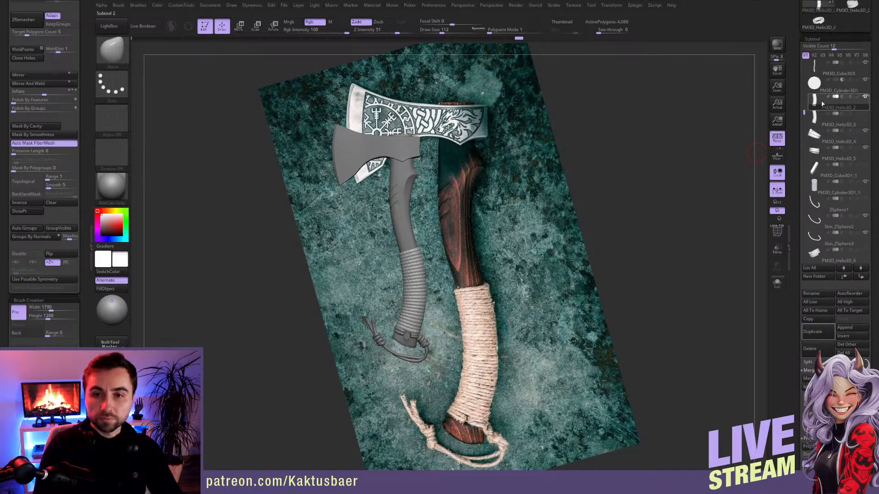
pyautogui.keyDown('alt'); pyautogui.click(413, 229); pyautogui.keyUp('alt')
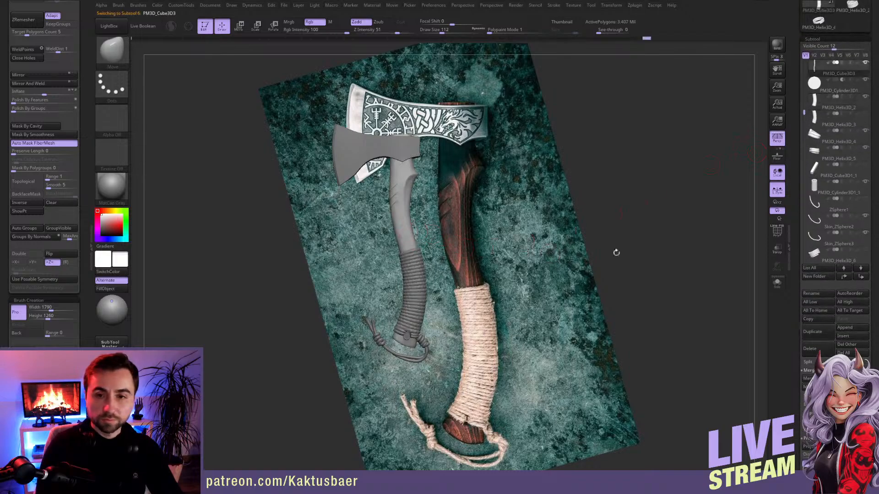
pyautogui.moveTo(798, 171); pyautogui.dragTo(802, 248)
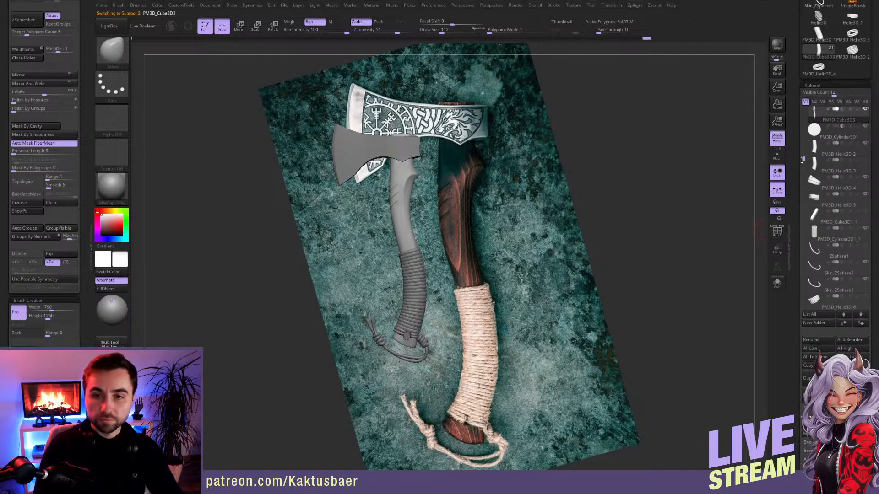
pyautogui.click(814, 322)
pyautogui.press('Return')
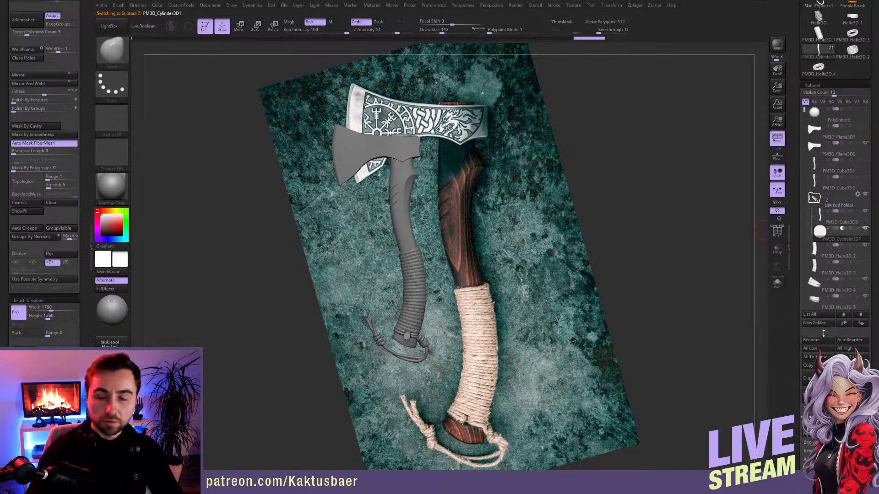
# - Enable Live Boolean to preview the cylinder's cut through the handle's lower end
pyautogui.click(143, 26)
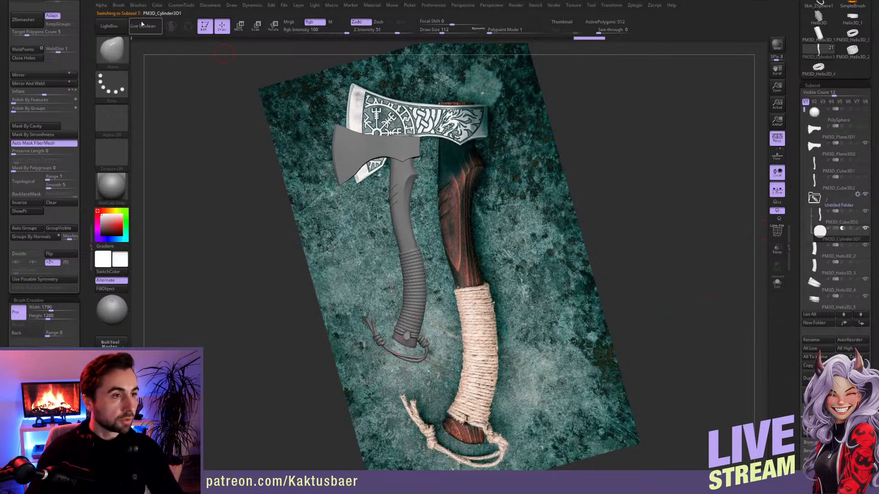
pyautogui.keyDown('alt'); pyautogui.moveTo(411, 321); pyautogui.dragTo(410, 275, button='right'); pyautogui.keyUp('alt')
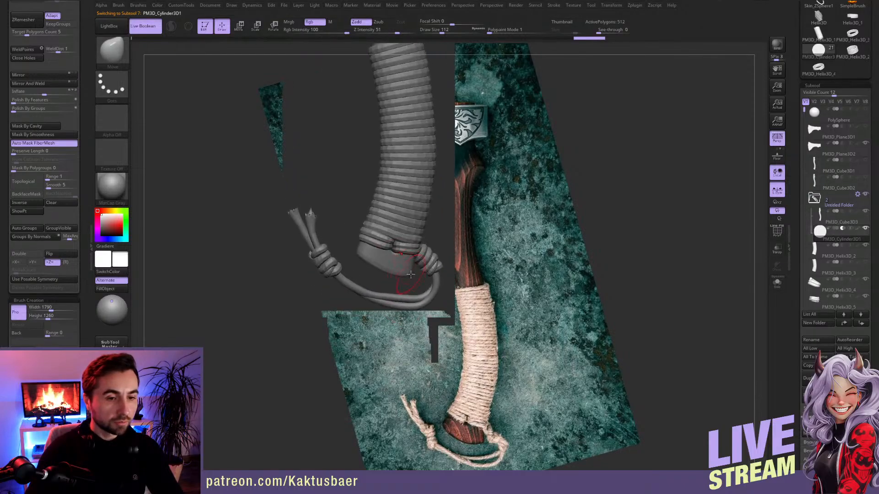
# - Run Boolean With DSDiv on the folder holding the handle and cylinder, and select the resulting handle mesh
pyautogui.moveTo(865, 200)
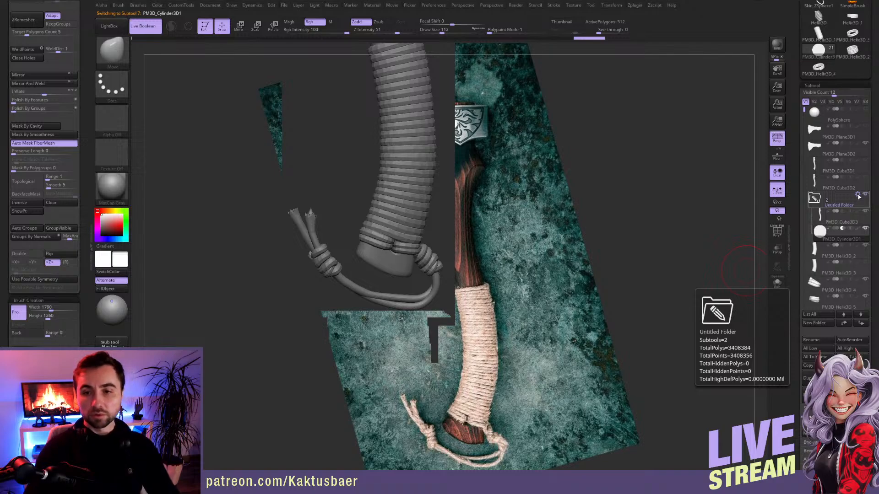
pyautogui.click(858, 195)
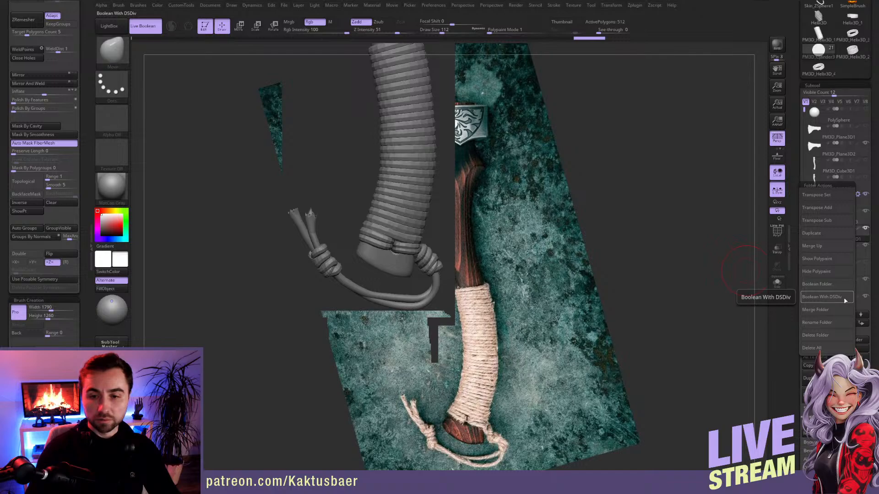
pyautogui.click(842, 299)
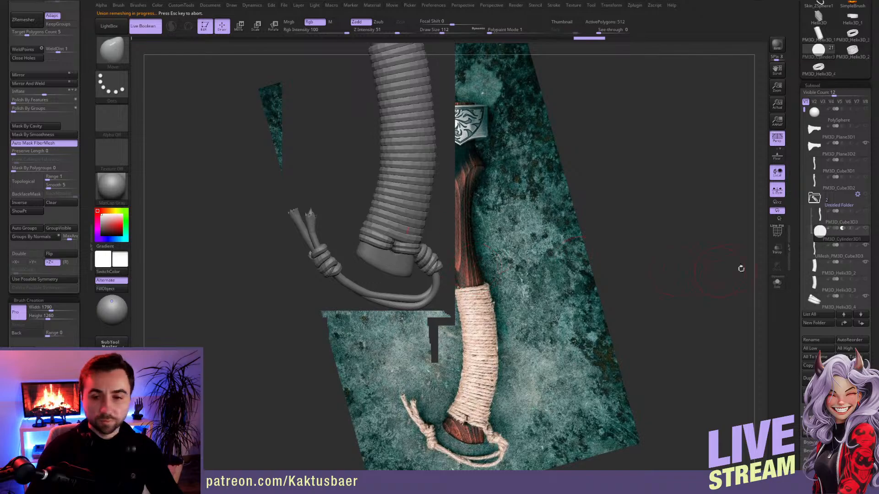
pyautogui.click(837, 257)
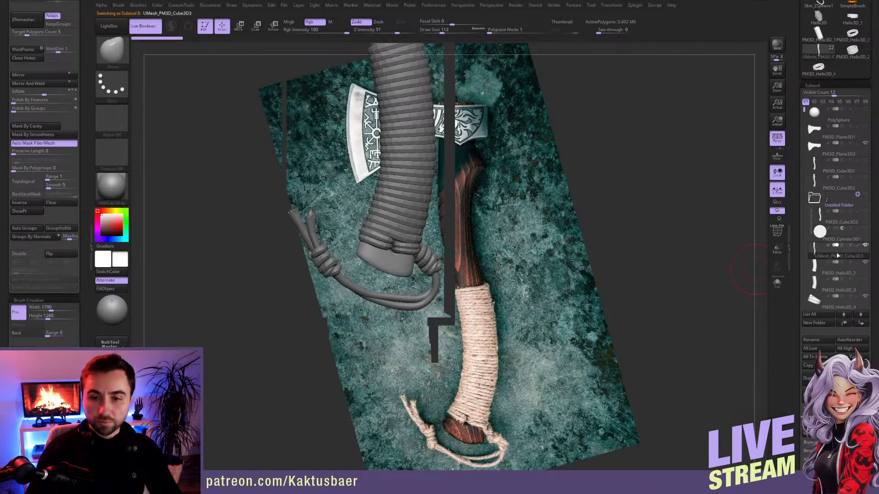
# - Turn off Live Boolean and check the cut handle together with the rest of the axe
pyautogui.hotkey('alt', 's')
pyautogui.keyDown('alt'); pyautogui.moveTo(202, 69); pyautogui.dragTo(175, 54); pyautogui.keyUp('alt')
pyautogui.click(147, 26)
pyautogui.keyDown('alt'); pyautogui.moveTo(238, 155); pyautogui.dragTo(233, 123); pyautogui.keyUp('alt')
pyautogui.hotkey('alt', 's')
pyautogui.moveTo(406, 263)
pyautogui.mouseDown()
pyautogui.moveTo(417, 265)
pyautogui.moveTo(397, 264)
pyautogui.mouseUp()
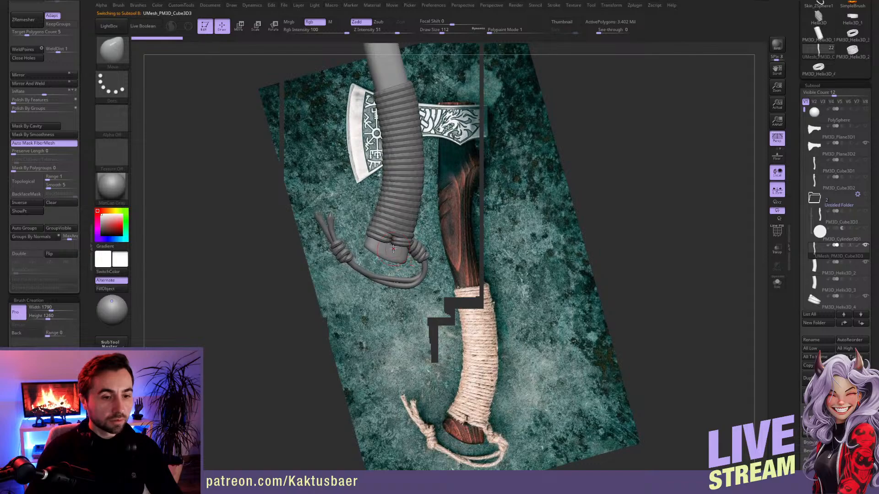
pyautogui.keyDown('ctrl'); pyautogui.moveTo(393, 249); pyautogui.dragTo(385, 294, button='right'); pyautogui.keyUp('ctrl')
pyautogui.moveTo(446, 292)
pyautogui.keyDown('alt'); pyautogui.mouseDown(button='right')
pyautogui.moveTo(458, 275)
pyautogui.moveTo(540, 298)
pyautogui.moveTo(614, 293)
pyautogui.moveTo(623, 233)
pyautogui.moveTo(631, 321)
pyautogui.moveTo(474, 302)
pyautogui.moveTo(469, 277)
pyautogui.mouseUp(button='right'); pyautogui.keyUp('alt')
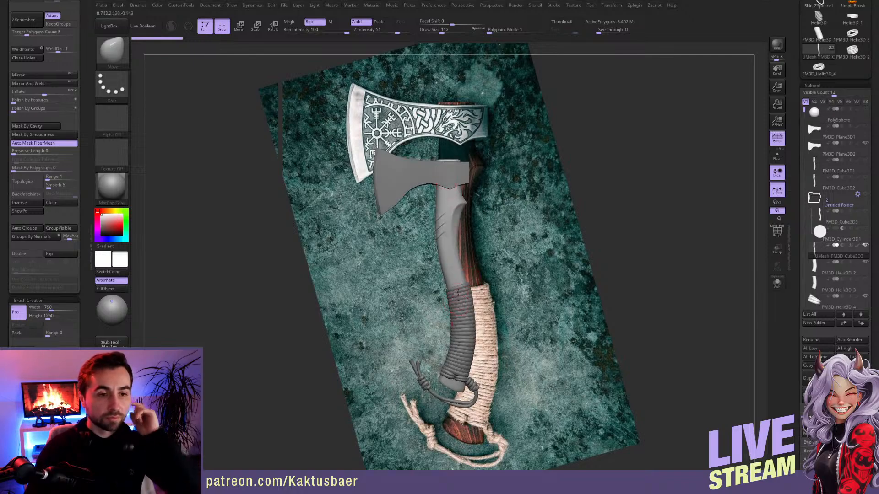
# - Select the cord wrapping around the handle and subdivide it three times
pyautogui.keyDown('alt'); pyautogui.click(458, 295); pyautogui.keyUp('alt')
pyautogui.keyDown('ctrl'); pyautogui.moveTo(457, 295); pyautogui.dragTo(451, 323, button='right'); pyautogui.keyUp('ctrl')
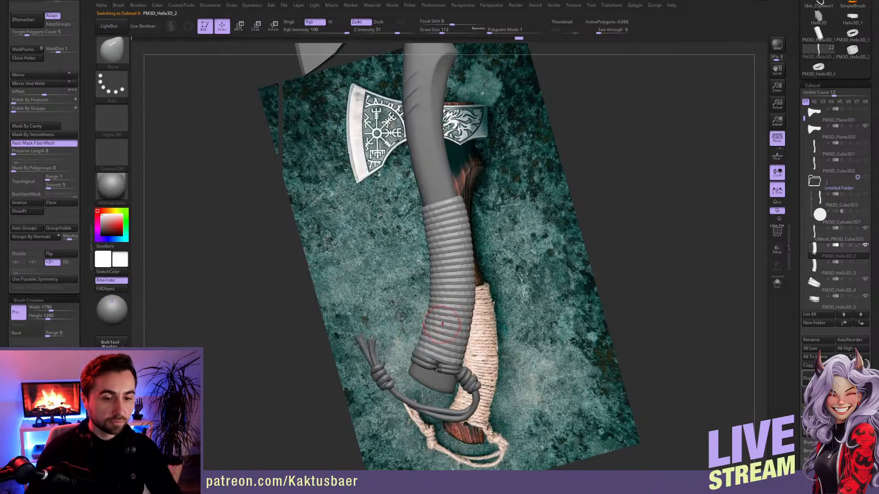
pyautogui.hotkey('ctrl', 'd')
pyautogui.hotkey('ctrl', 'd')
pyautogui.hotkey('ctrl', 'd')
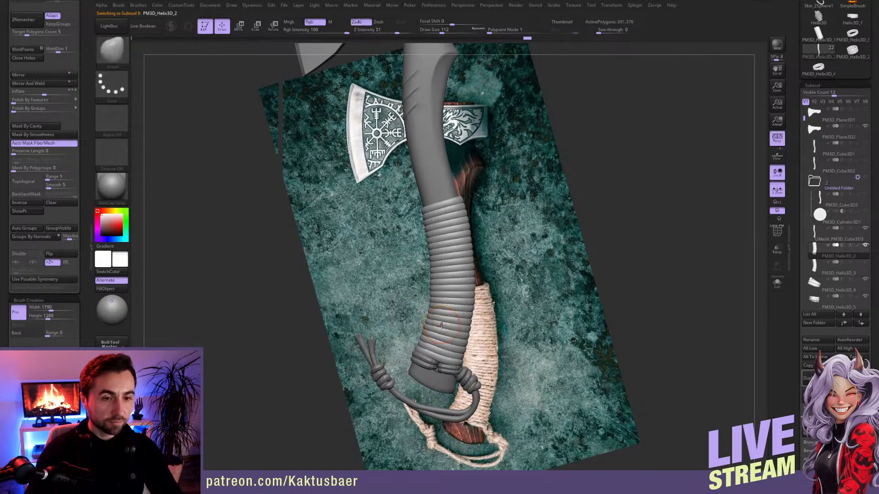
# - Undo the handle wrapping's three subdivisions and apply the same three subdivisions again
pyautogui.moveTo(452, 303)
pyautogui.mouseDown(button='right')
pyautogui.moveTo(450, 295)
pyautogui.moveTo(418, 390)
pyautogui.mouseUp(button='right')
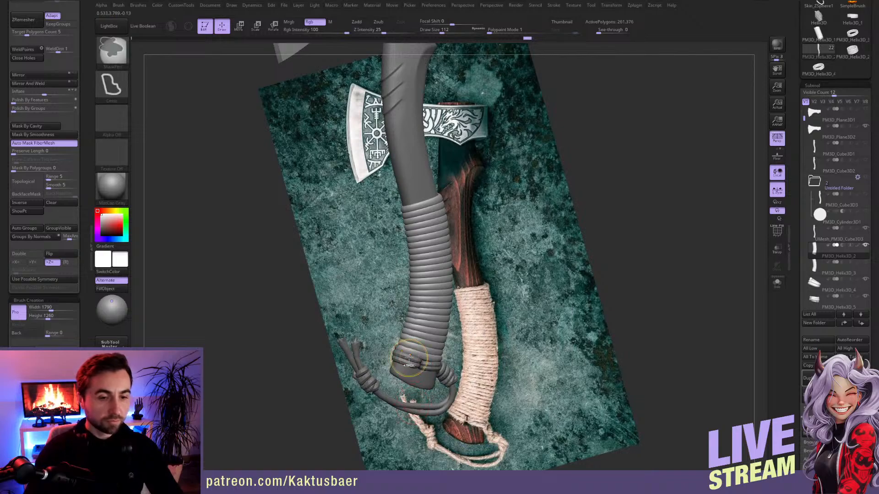
pyautogui.hotkey('ctrl', 'z')
pyautogui.hotkey('ctrl', 'z')
pyautogui.hotkey('ctrl', 'z')
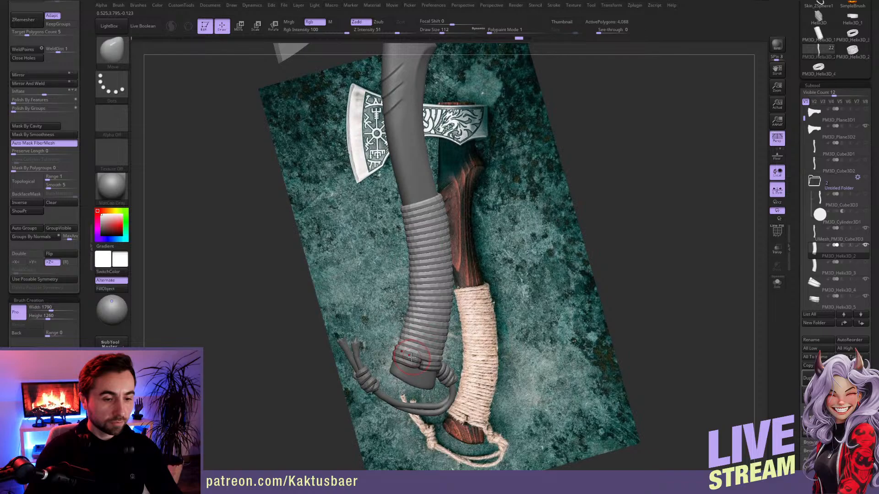
pyautogui.hotkey('ctrl', 'd')
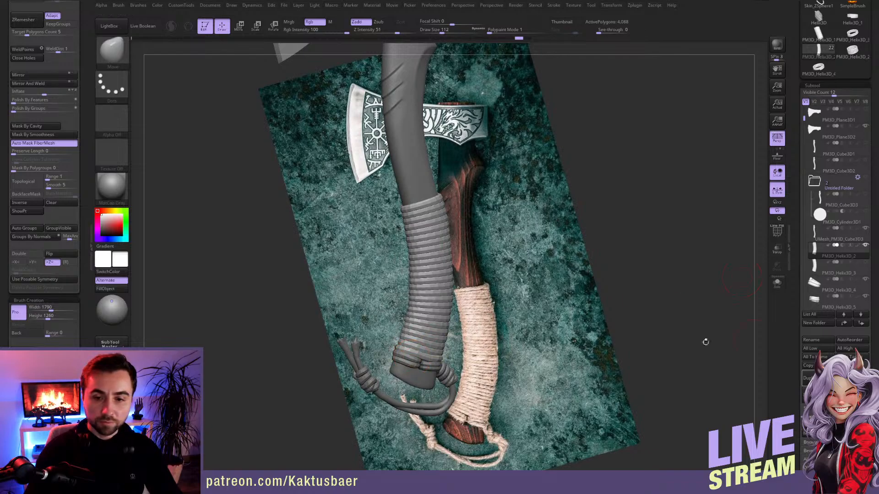
pyautogui.hotkey('ctrl', 'd')
pyautogui.hotkey('ctrl', 'd')
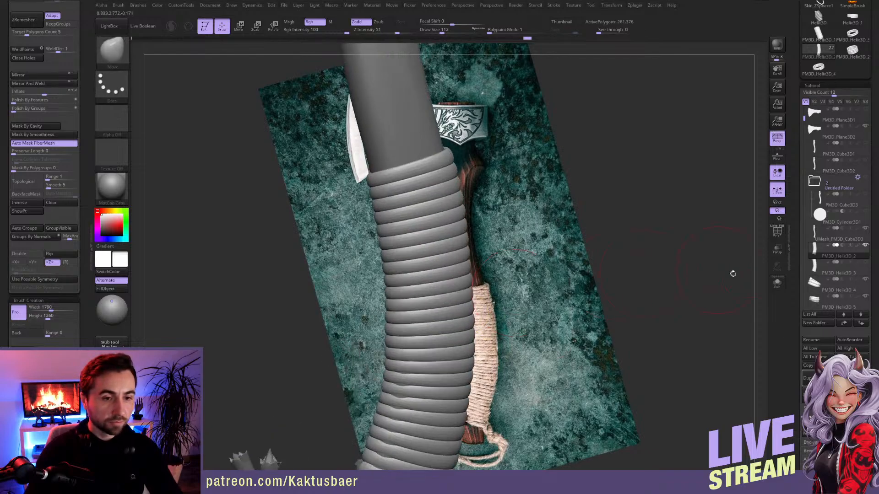
# - Open the surface noise settings for the handle wrapping and make the noise follow its UVs
pyautogui.click(789, 322)
pyautogui.moveTo(714, 284); pyautogui.dragTo(769, 284)
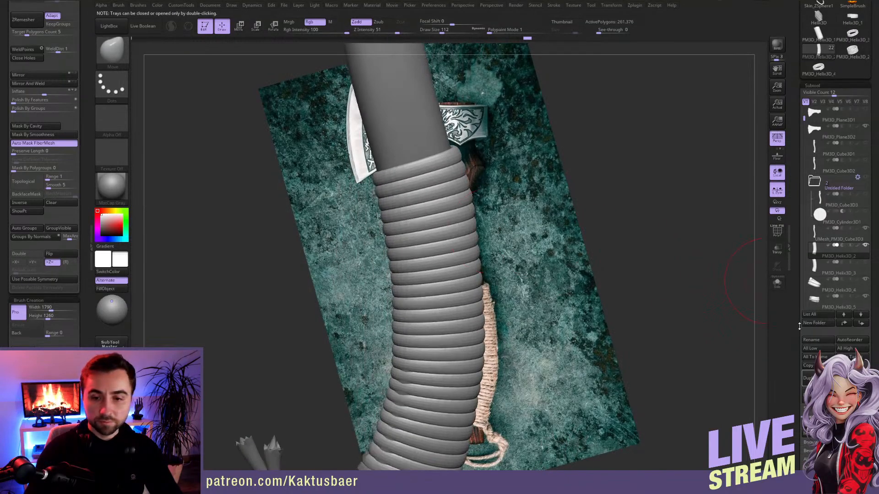
pyautogui.moveTo(800, 326); pyautogui.dragTo(798, 223)
pyautogui.click(814, 209)
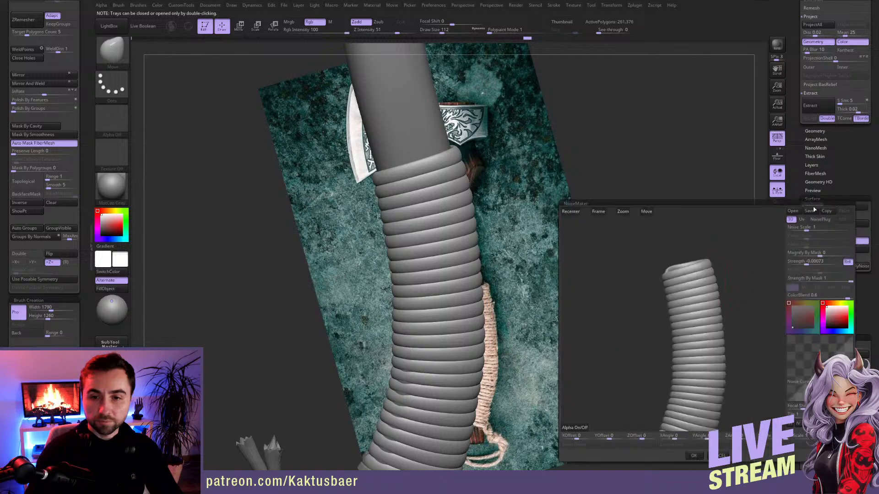
pyautogui.keyDown('alt'); pyautogui.moveTo(695, 277); pyautogui.dragTo(700, 339); pyautogui.keyUp('alt')
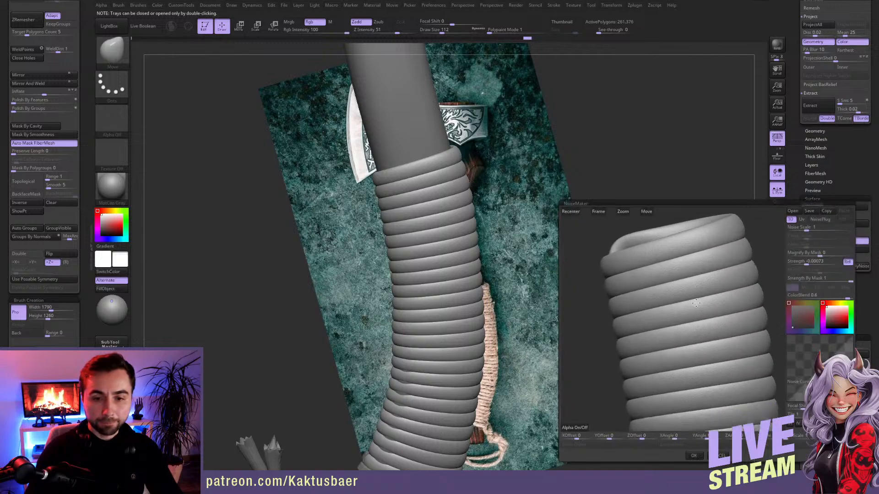
pyautogui.click(801, 220)
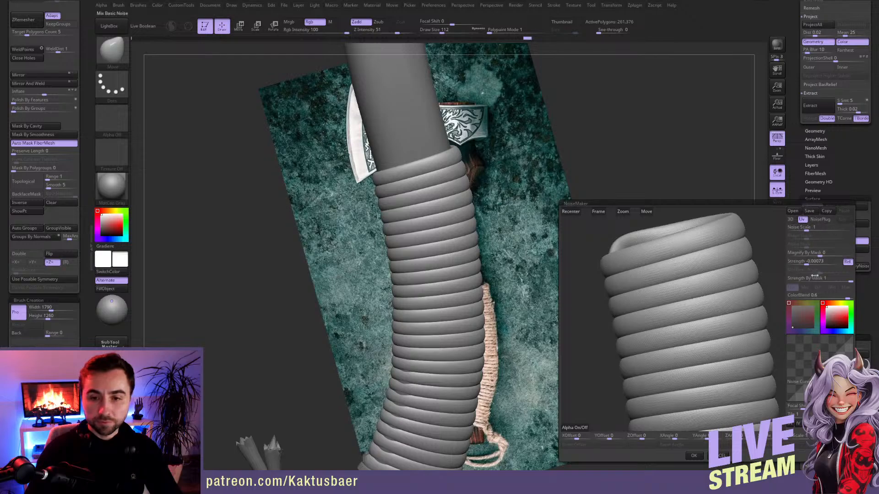
# - Set the ColorBlend of the wrapping's surface noise to 0
pyautogui.click(811, 262)
pyautogui.click(819, 279)
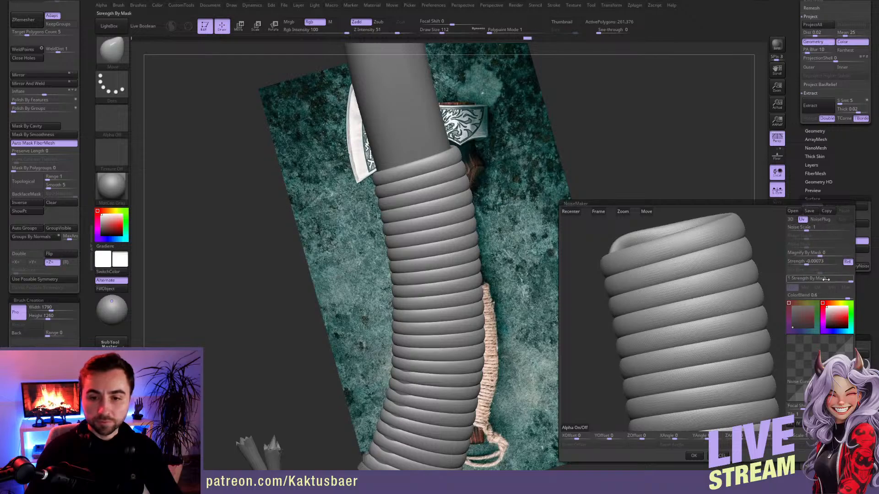
pyautogui.click(819, 295)
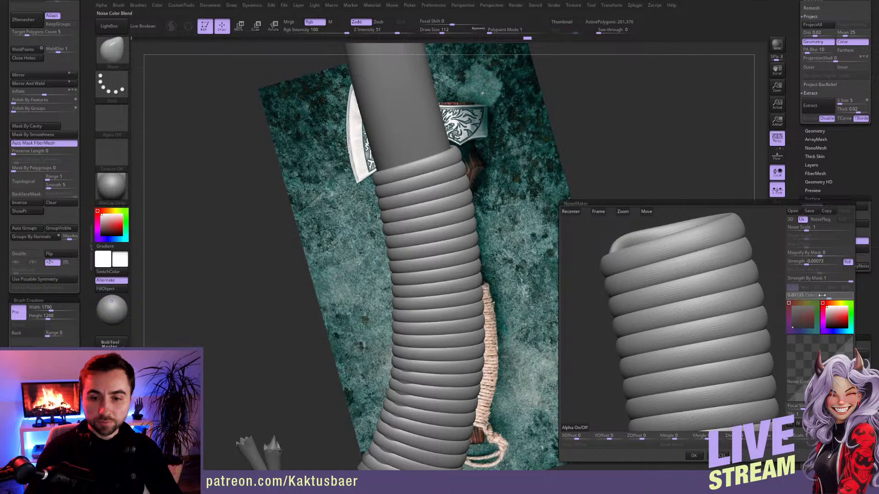
pyautogui.write('0')
pyautogui.press('Return')
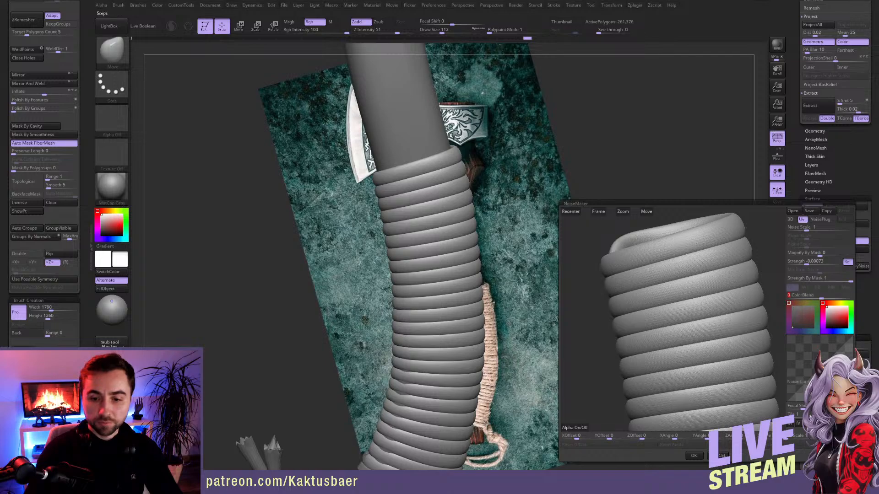
# - Activate NoisePlug for the wrapping's surface noise, try the Brick pattern, and choose Camouflage instead
pyautogui.click(820, 220)
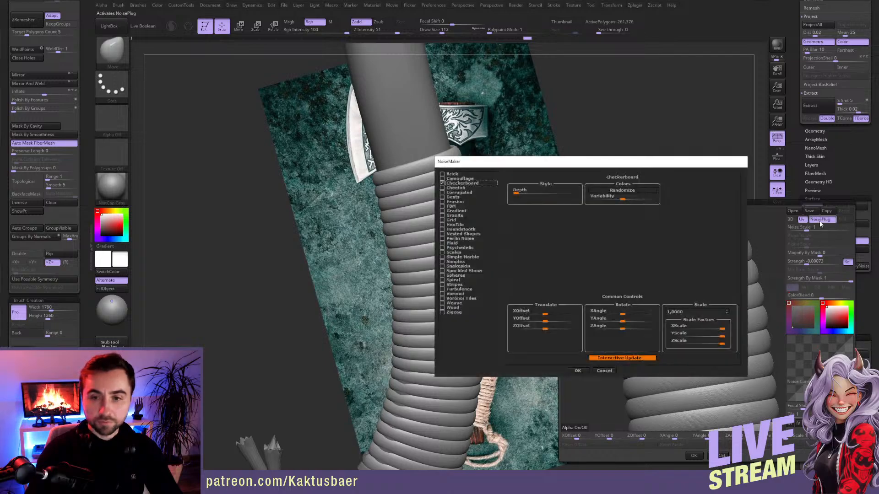
pyautogui.moveTo(682, 173); pyautogui.dragTo(430, 157)
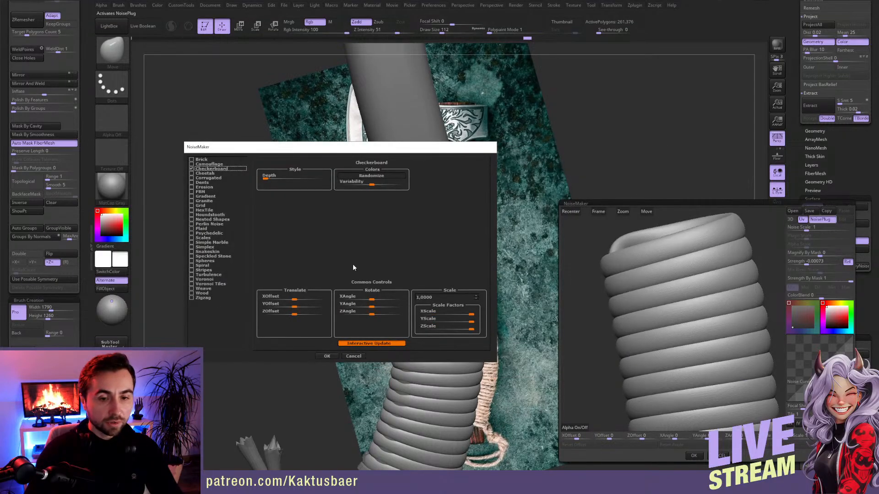
pyautogui.click(193, 160)
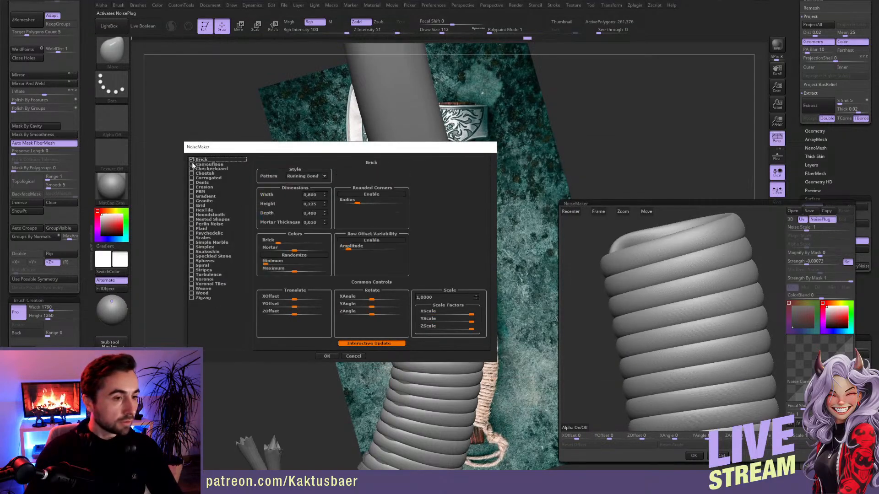
pyautogui.click(191, 164)
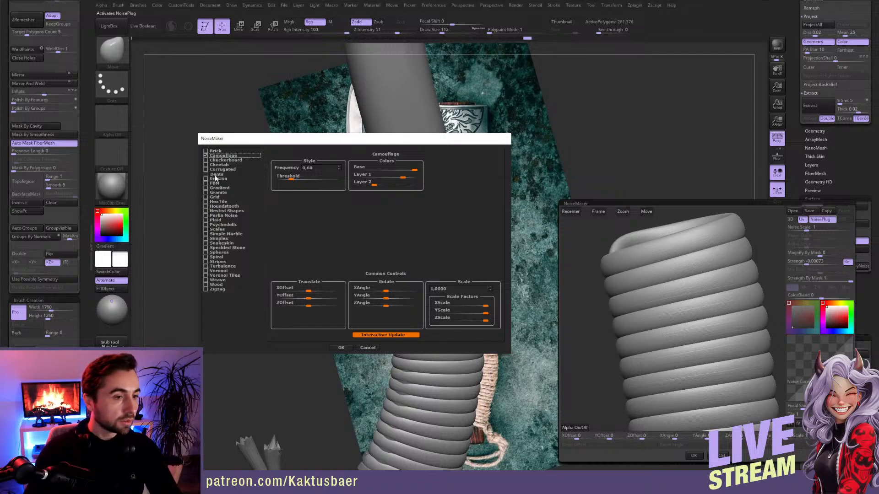
pyautogui.click(342, 347)
# - Tune the wrapping's noise with Mix Basic Noise 0, Plugin Scale about 11.19 and a stronger positive Strength, and accept it
pyautogui.moveTo(690, 304); pyautogui.dragTo(680, 284)
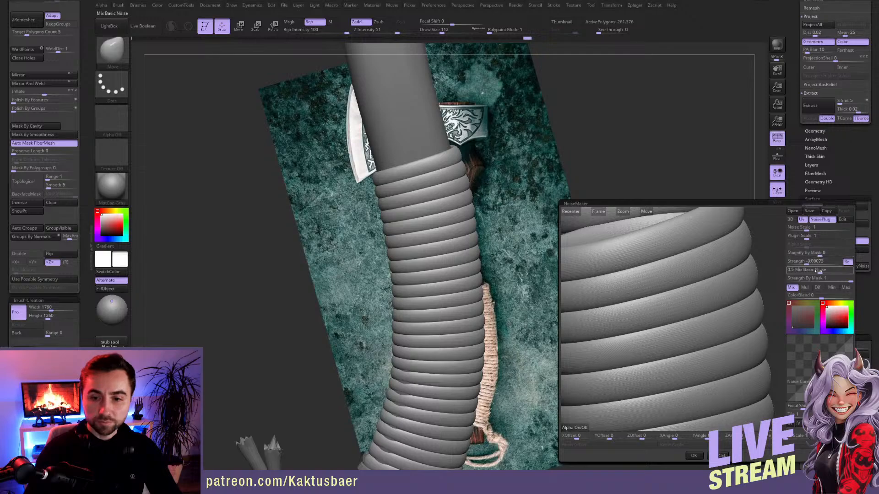
pyautogui.moveTo(818, 271); pyautogui.dragTo(784, 271)
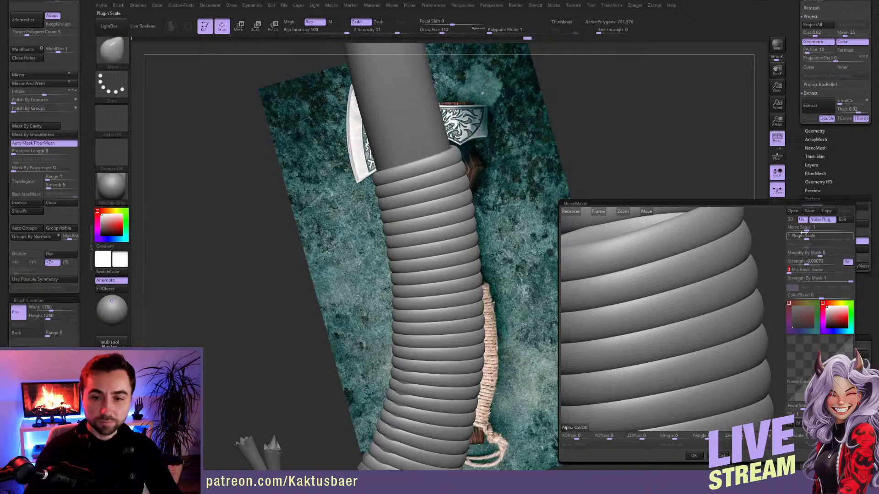
pyautogui.moveTo(810, 238); pyautogui.dragTo(816, 237)
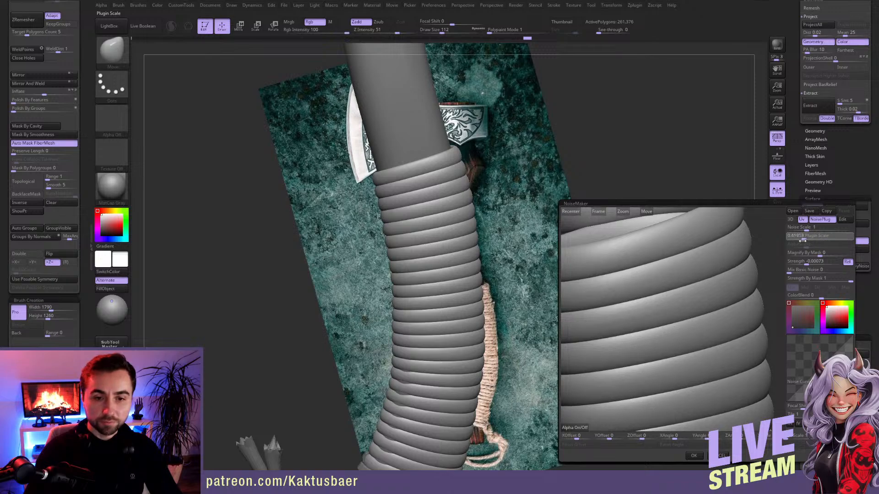
pyautogui.moveTo(800, 242); pyautogui.dragTo(837, 263)
pyautogui.moveTo(800, 237); pyautogui.dragTo(827, 263)
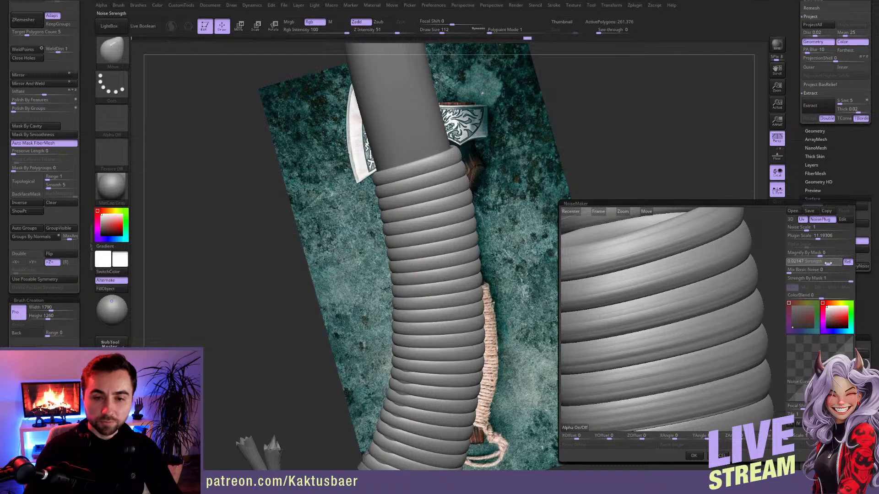
pyautogui.moveTo(830, 263); pyautogui.dragTo(832, 263)
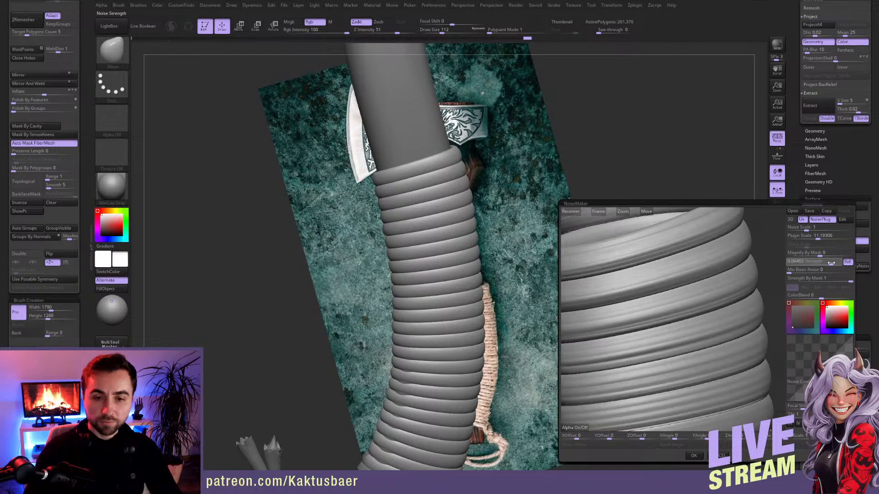
pyautogui.click(693, 457)
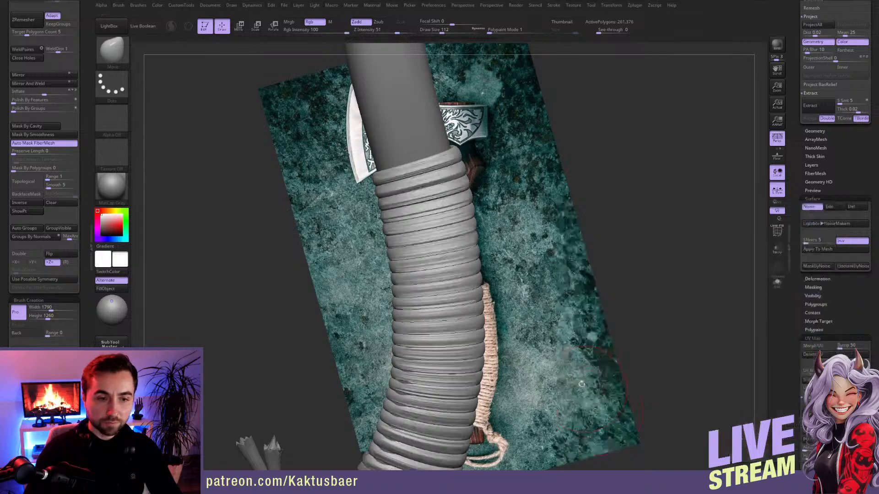
# - Drop the handle wrapping to its lowest subdivision level and quick-save the project
pyautogui.keyDown('ctrl'); pyautogui.moveTo(485, 333); pyautogui.dragTo(474, 316, button='right'); pyautogui.keyUp('ctrl')
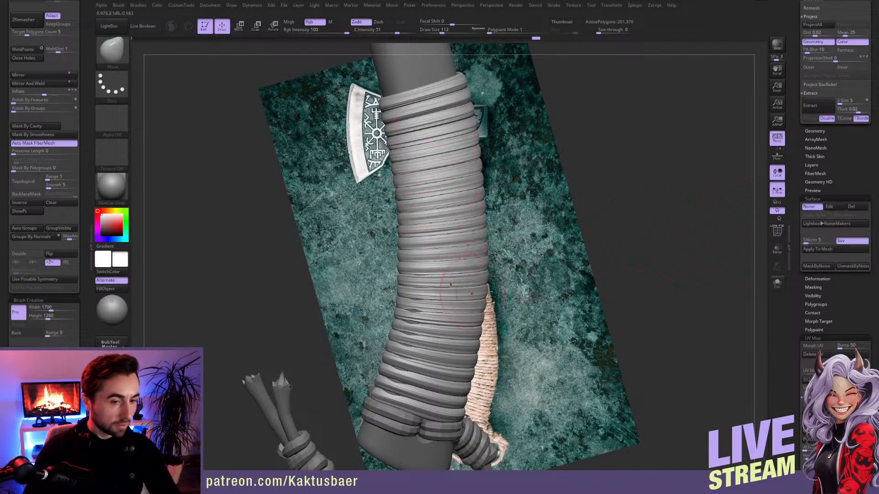
pyautogui.hotkey('shift', 'd')
pyautogui.hotkey('shift', 'd')
pyautogui.hotkey('shift', 'd')
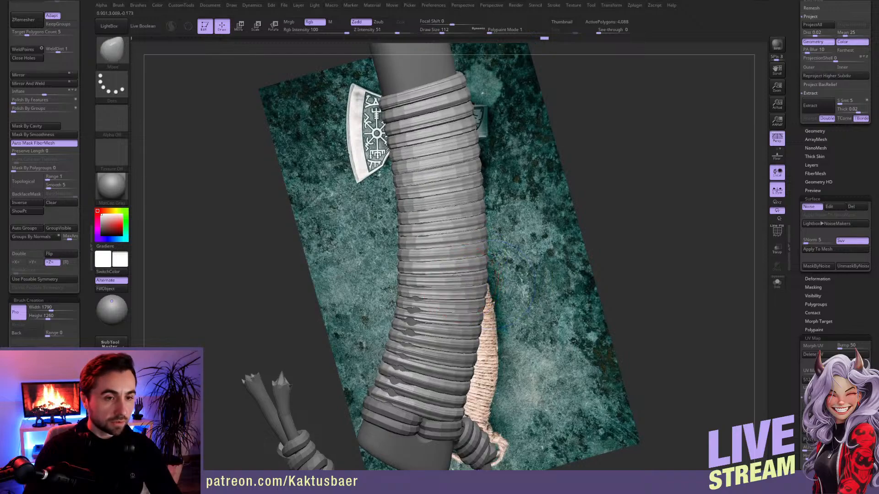
pyautogui.hotkey('ctrl', 's')
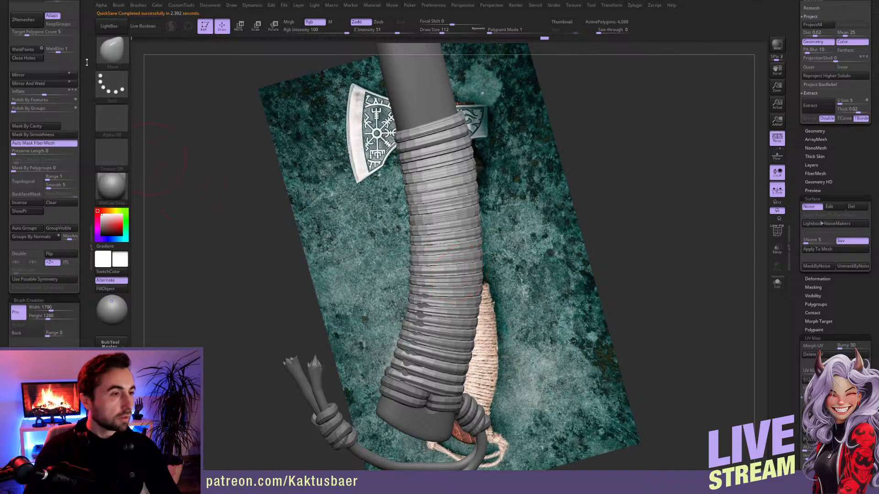
# - Open UV Master and switch to a working clone of the rope helix for UV editing
pyautogui.moveTo(87, 63); pyautogui.dragTo(86, 131)
pyautogui.click(50, 15)
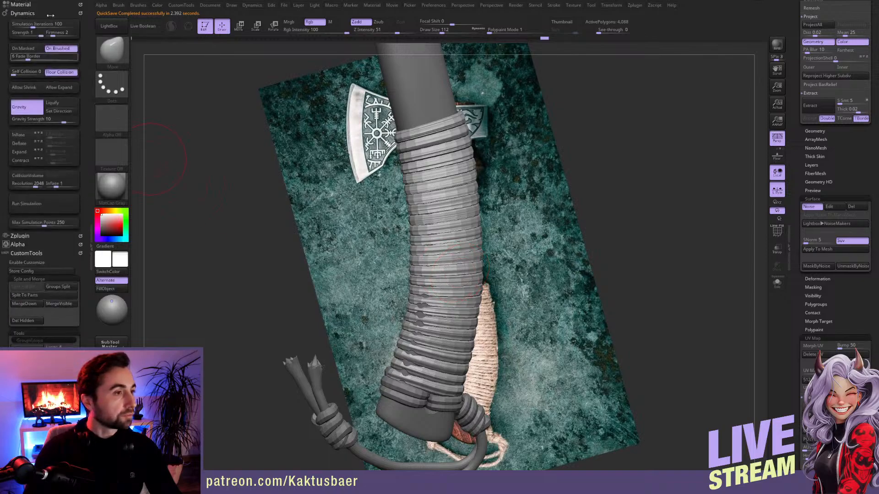
pyautogui.click(20, 4)
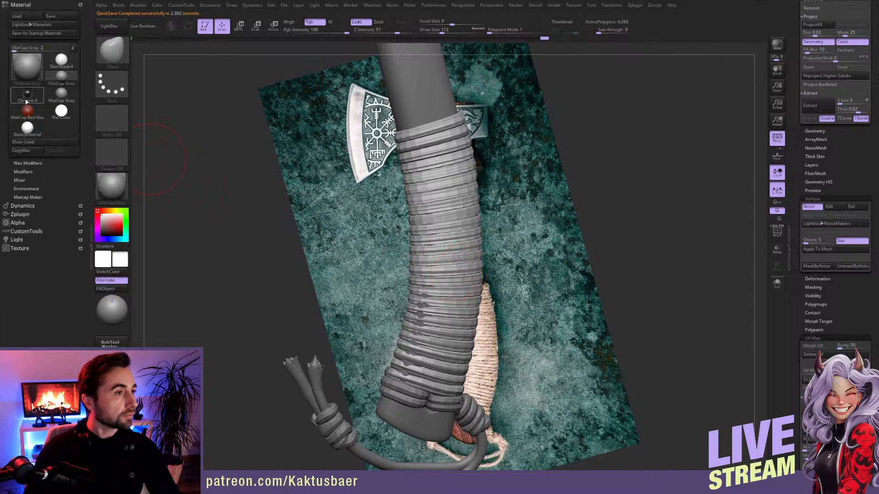
pyautogui.click(23, 214)
pyautogui.click(28, 143)
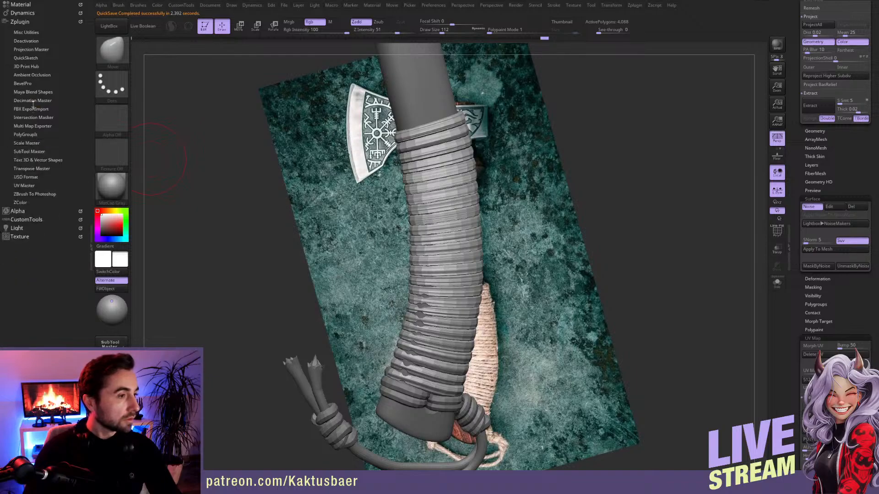
pyautogui.click(24, 185)
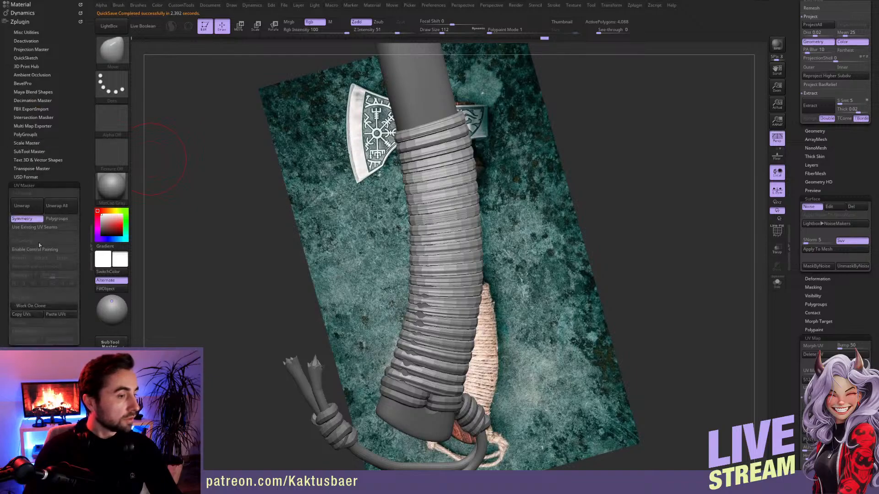
pyautogui.click(30, 306)
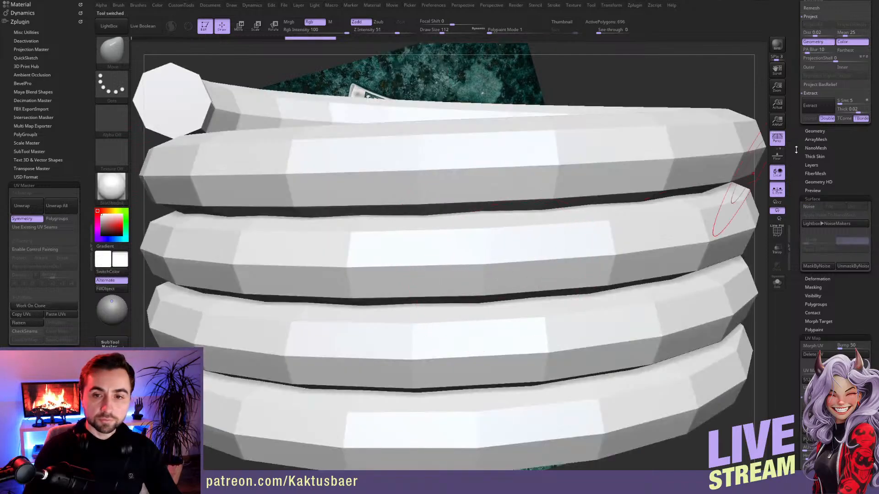
pyautogui.scroll(10, 795, 150)
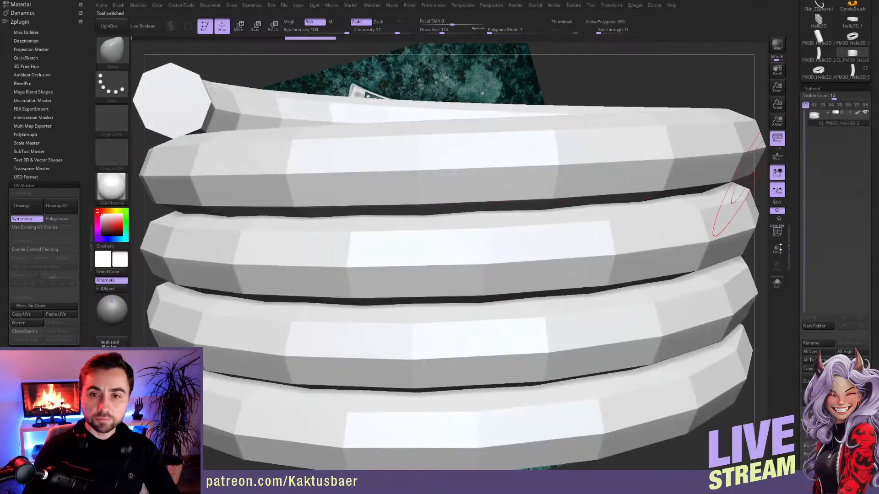
pyautogui.moveTo(595, 270); pyautogui.dragTo(578, 169, button='right')
pyautogui.keyDown('alt'); pyautogui.moveTo(561, 238); pyautogui.dragTo(530, 206, button='right'); pyautogui.keyUp('alt')
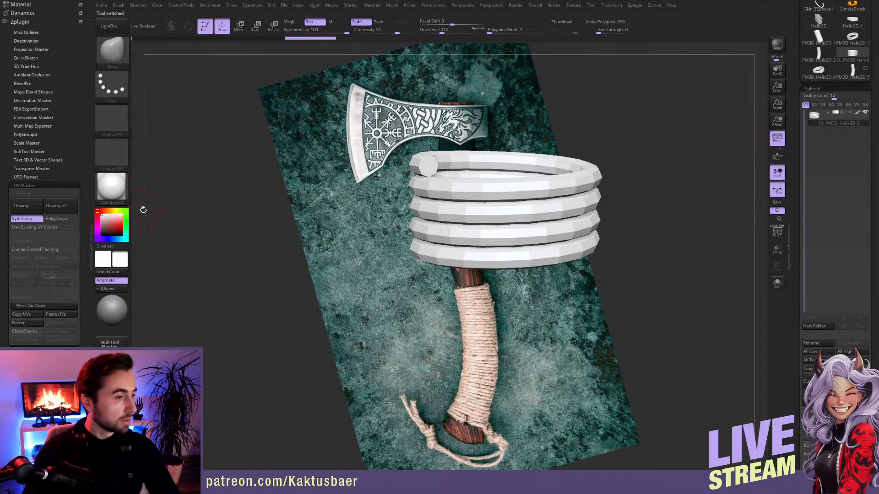
# - Flatten the cloned helix's UVs, rotate the layout diagonally by about 45 degrees, and unflatten it
pyautogui.click(33, 324)
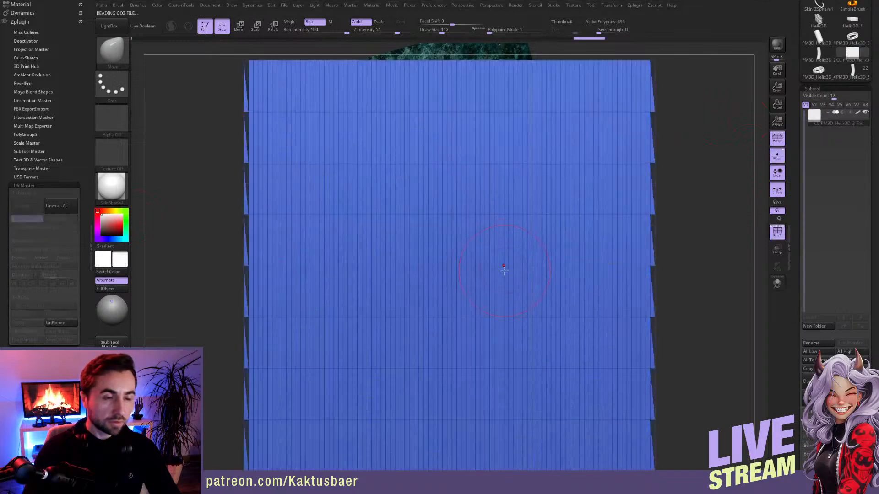
pyautogui.keyDown('ctrl'); pyautogui.moveTo(503, 266); pyautogui.dragTo(540, 231, button='right'); pyautogui.keyUp('ctrl')
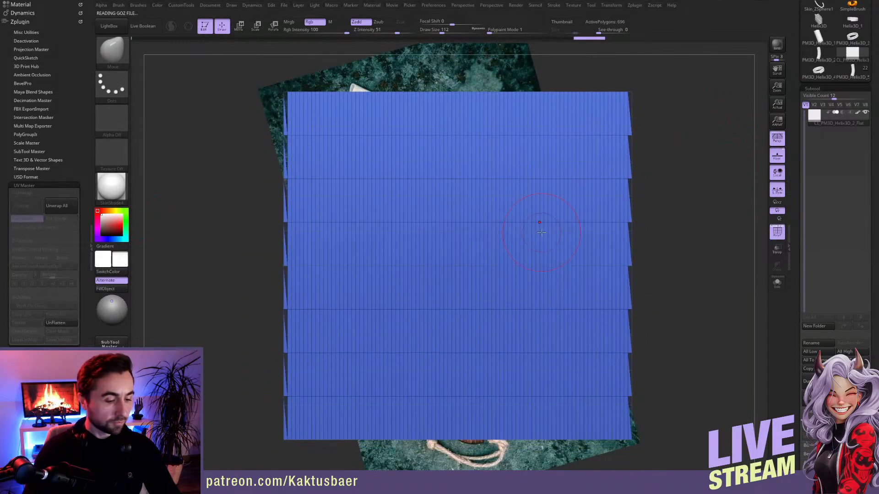
pyautogui.press('e')
pyautogui.press('r')
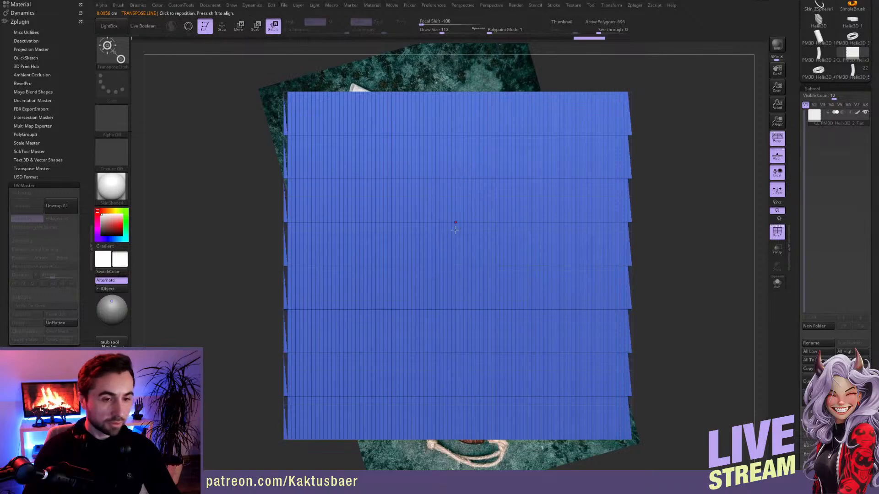
pyautogui.moveTo(452, 230)
pyautogui.mouseDown()
pyautogui.moveTo(535, 144)
pyautogui.moveTo(545, 160)
pyautogui.moveTo(545, 229)
pyautogui.mouseUp()
pyautogui.press('q')
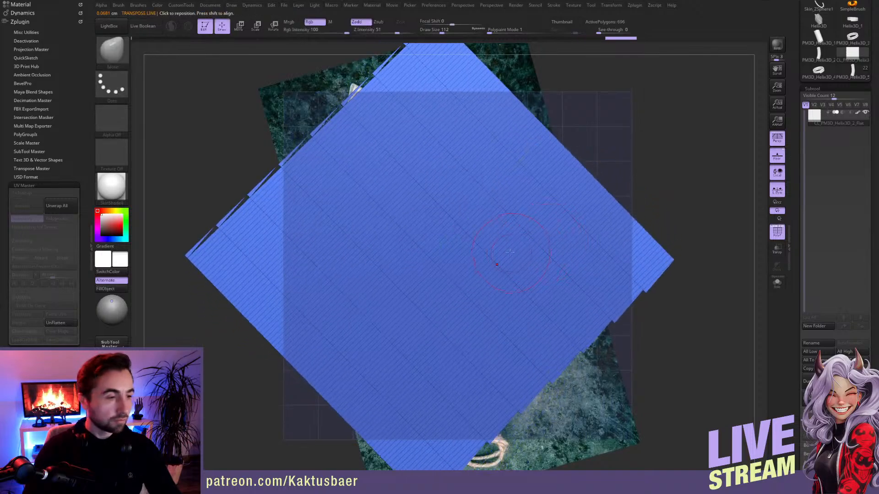
pyautogui.click(60, 323)
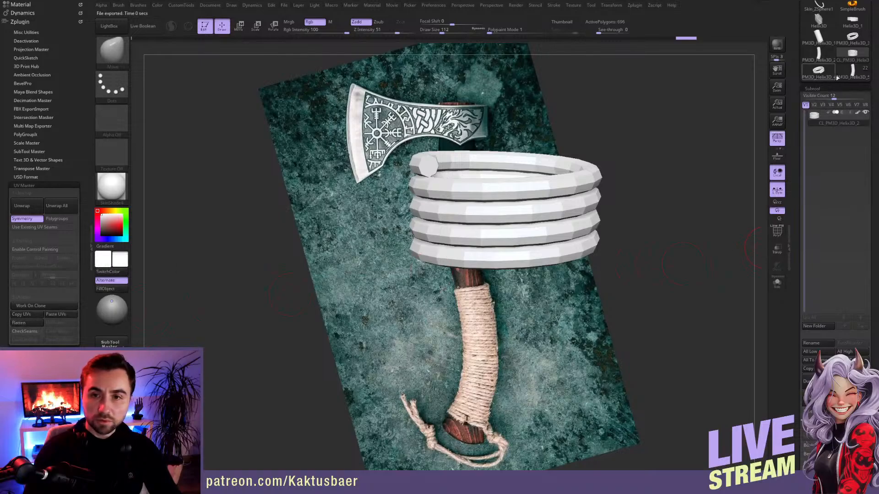
# - Return to the full axe tool and paste the cloned helix's UVs onto the handle wrapping
pyautogui.click(851, 70)
pyautogui.keyDown('alt'); pyautogui.moveTo(586, 298); pyautogui.dragTo(573, 153, button='right'); pyautogui.keyUp('alt')
pyautogui.keyDown('ctrl'); pyautogui.moveTo(550, 246); pyautogui.dragTo(553, 300, button='right'); pyautogui.keyUp('ctrl')
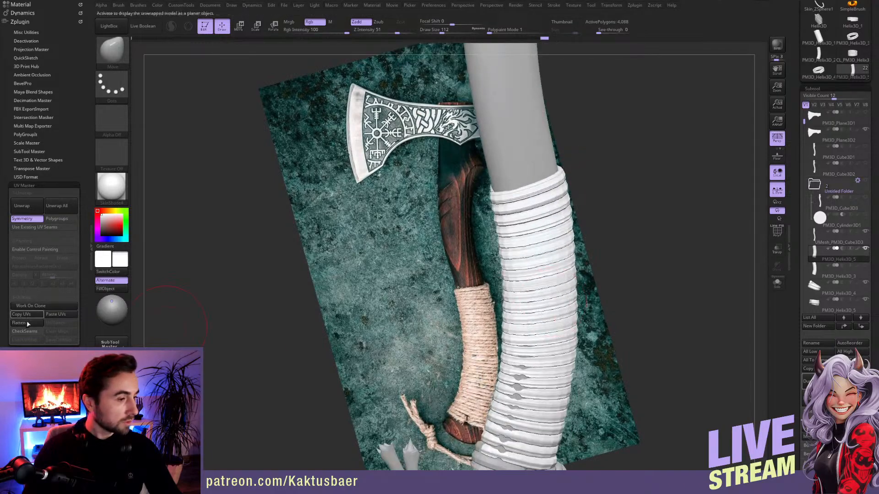
pyautogui.click(49, 317)
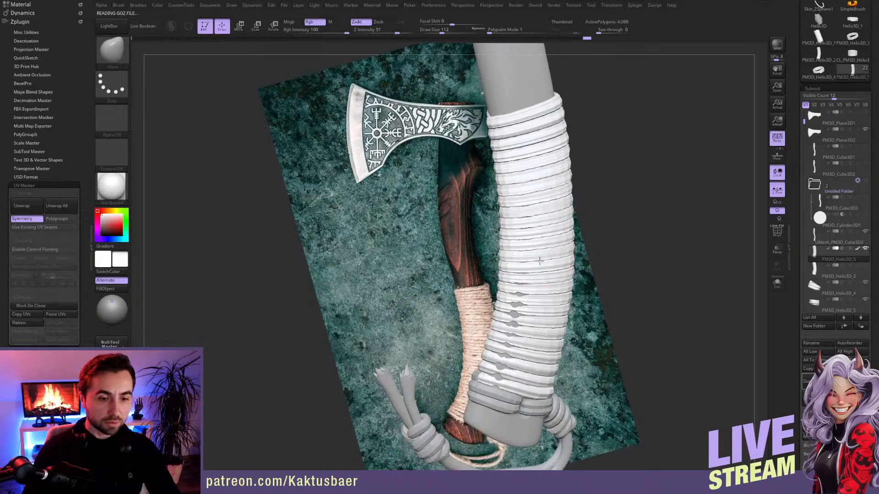
pyautogui.hotkey('shift', 's')
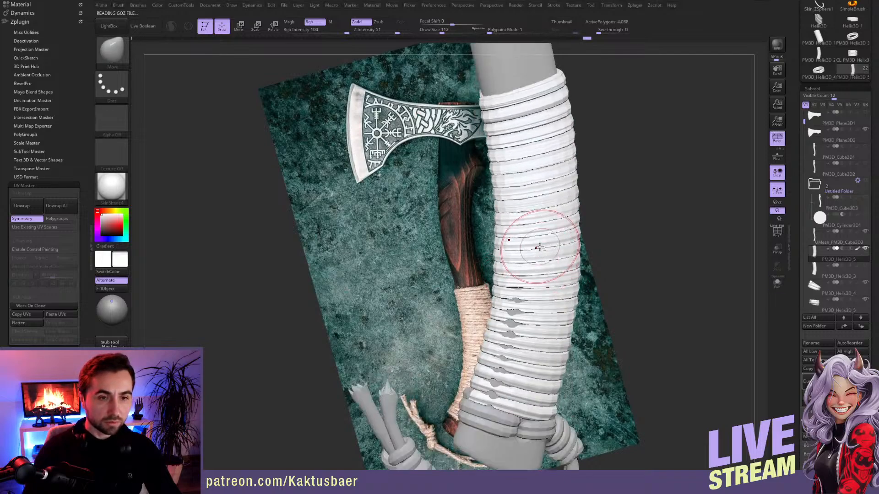
pyautogui.keyDown('shift'); pyautogui.click(857, 250); pyautogui.keyUp('shift')
pyautogui.moveTo(859, 253)
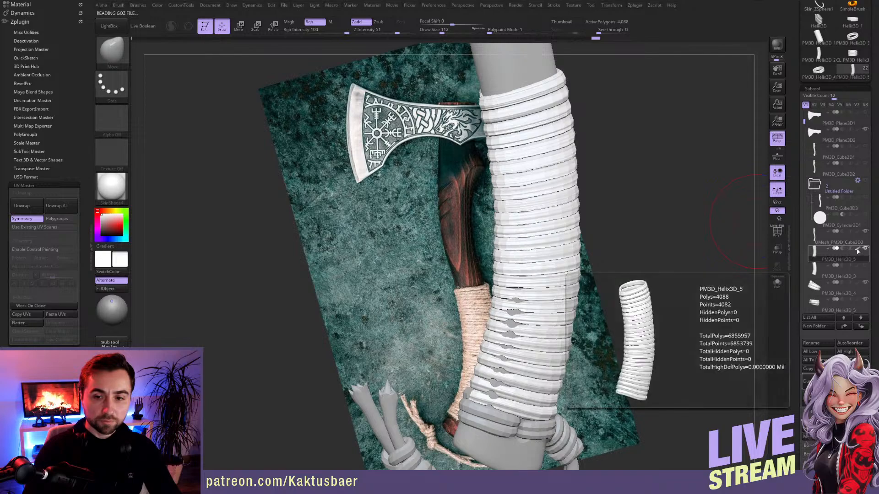
pyautogui.moveTo(552, 251); pyautogui.dragTo(561, 260, button='right')
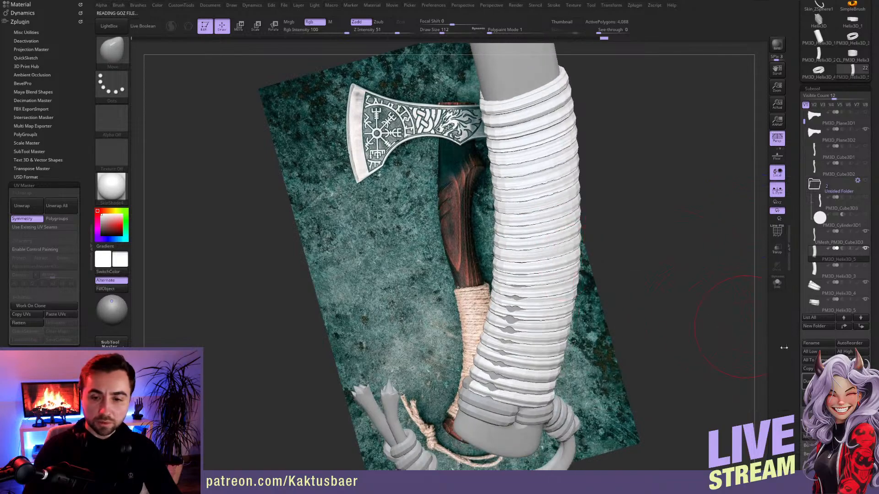
# - Inspect the handle wrapping's surface noise in the noise editor's preview and accept it with its current settings
pyautogui.scroll(-10, 798, 257)
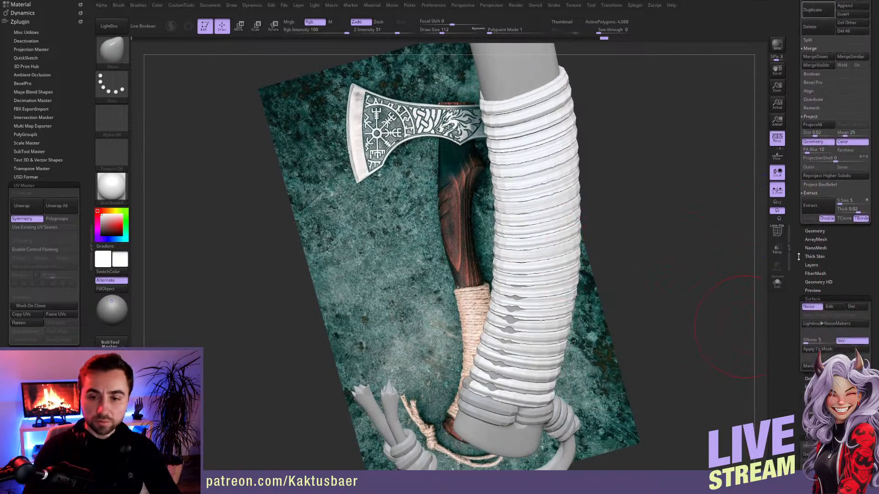
pyautogui.scroll(-2, 799, 256)
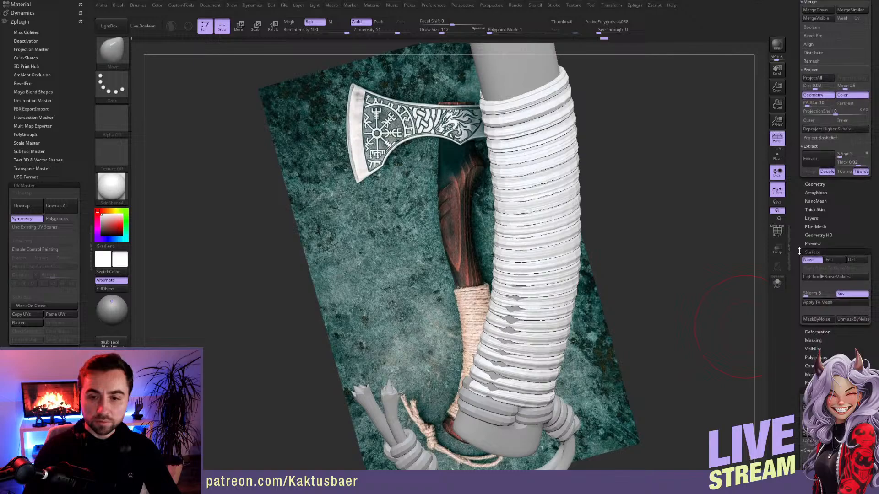
pyautogui.click(828, 260)
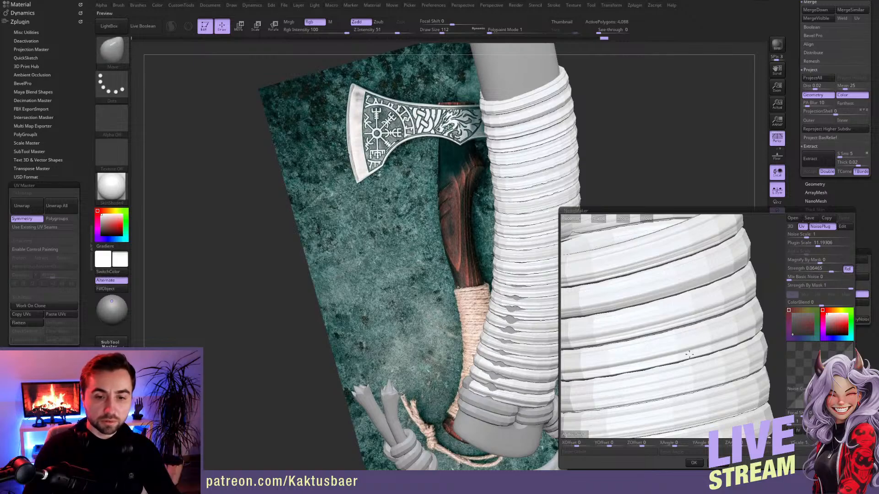
pyautogui.moveTo(689, 355)
pyautogui.keyDown('alt'); pyautogui.mouseDown()
pyautogui.moveTo(690, 284)
pyautogui.moveTo(704, 276)
pyautogui.moveTo(698, 340)
pyautogui.mouseUp(); pyautogui.keyUp('alt')
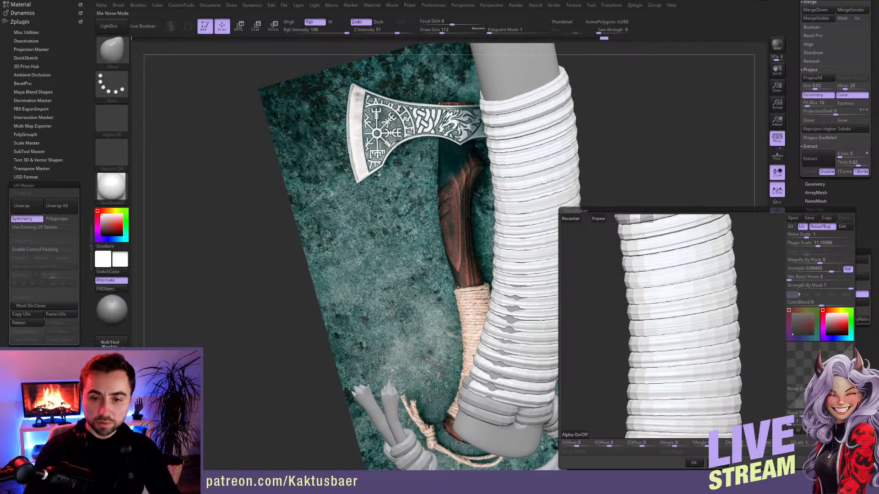
pyautogui.click(811, 270)
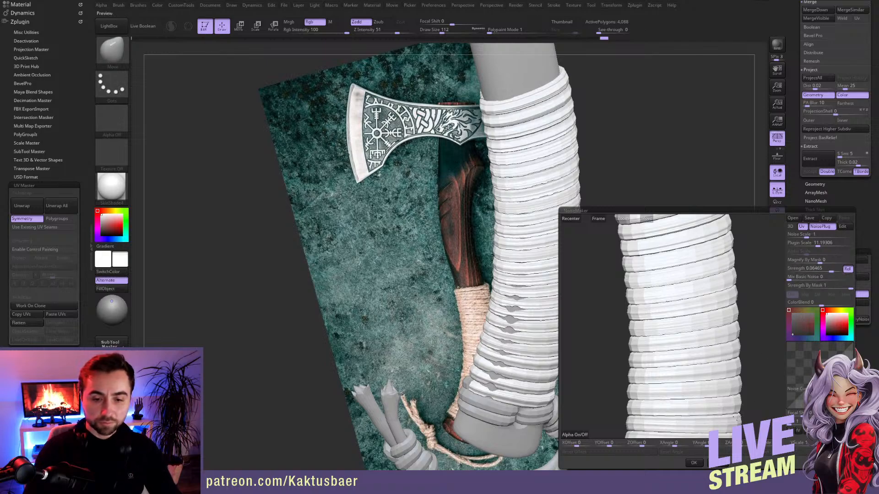
pyautogui.click(694, 463)
# - Create a UV Master working clone of the full handle wrapping and flatten its UVs
pyautogui.scroll(5, 808, 264)
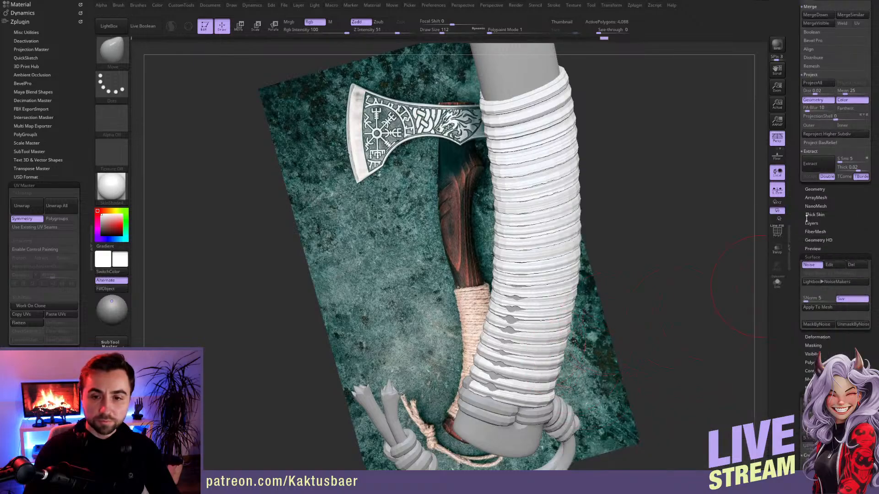
pyautogui.keyDown('ctrl'); pyautogui.moveTo(554, 312); pyautogui.dragTo(553, 299, button='right'); pyautogui.keyUp('ctrl')
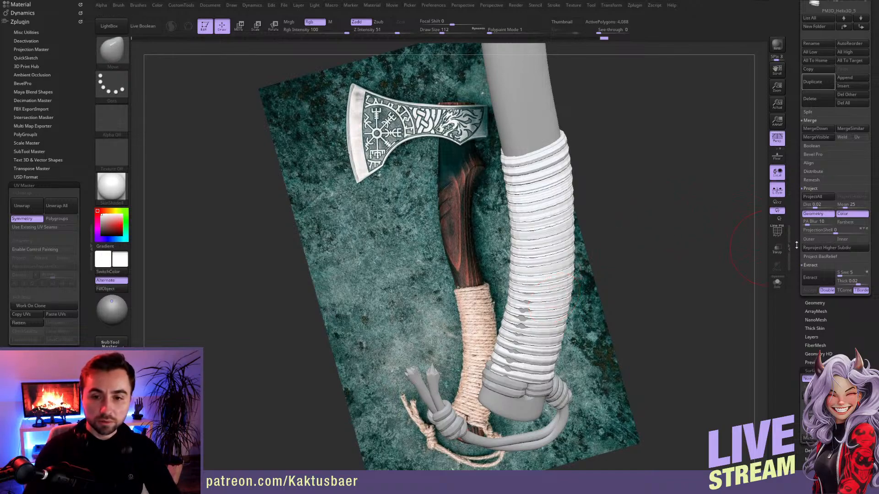
pyautogui.moveTo(796, 211); pyautogui.dragTo(148, 250)
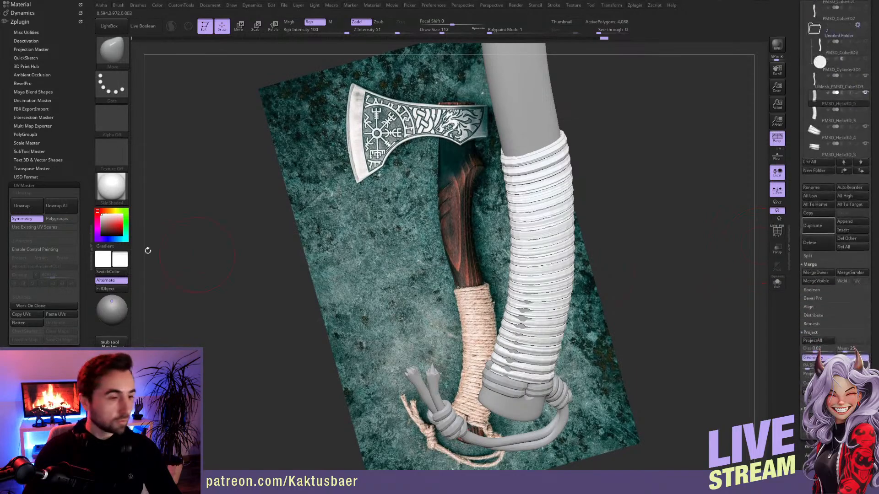
pyautogui.click(33, 310)
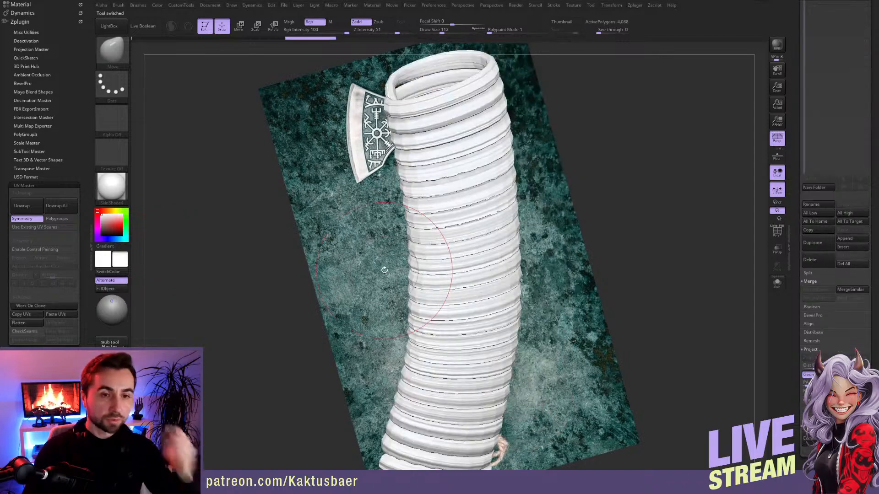
pyautogui.click(27, 321)
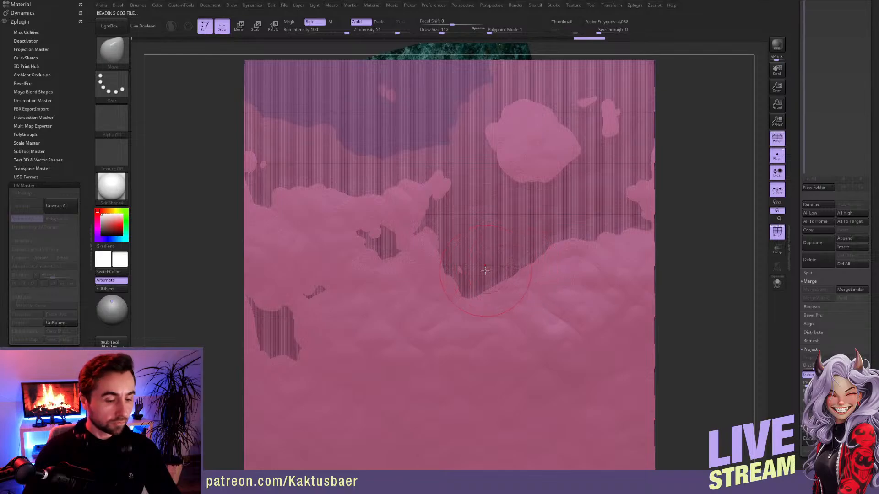
# - Rotate the wrapping clone's flattened UV layout diagonally by about 45 degrees and unflatten it
pyautogui.click(778, 231)
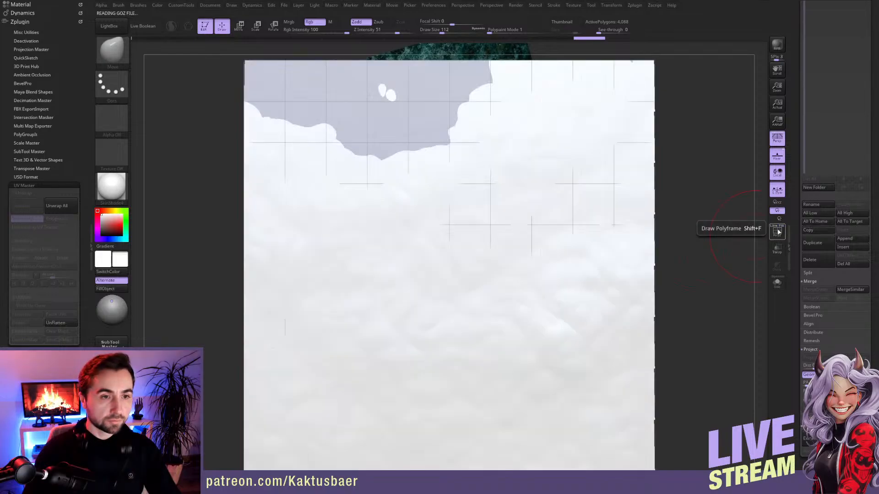
pyautogui.click(778, 232)
pyautogui.press('r')
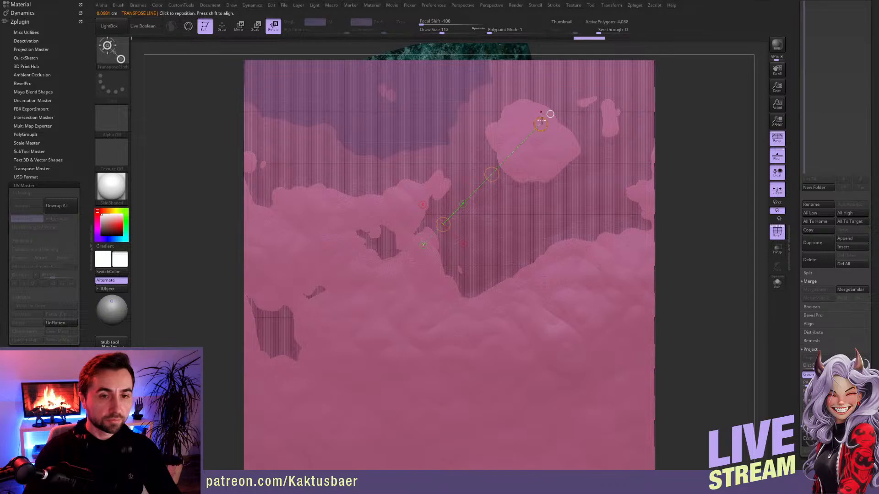
pyautogui.moveTo(541, 120); pyautogui.dragTo(585, 226)
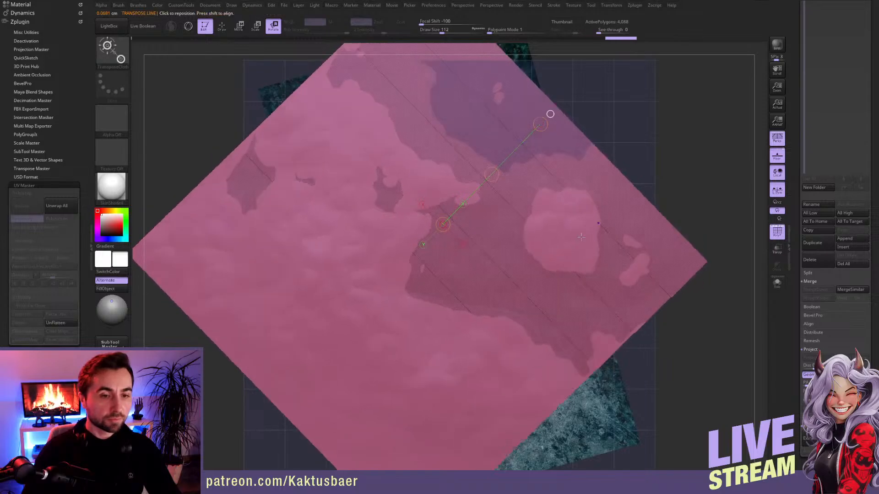
pyautogui.click(54, 323)
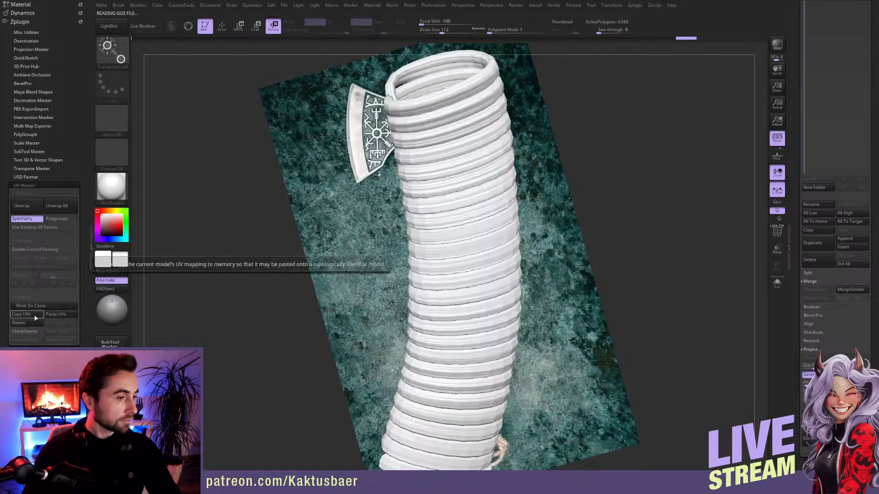
# - Transfer the wrapping clone's rotated UVs onto the original handle wrapping in the full axe tool
pyautogui.scroll(5, 816, 133)
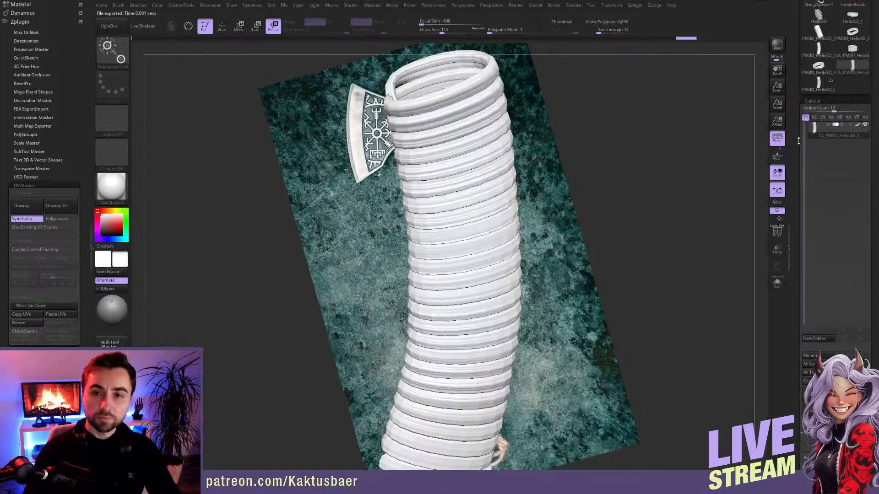
pyautogui.click(826, 126)
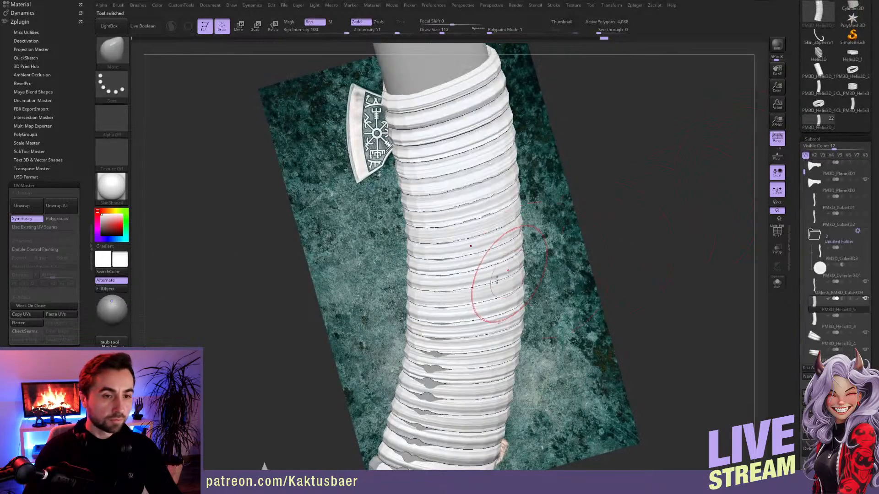
pyautogui.click(66, 315)
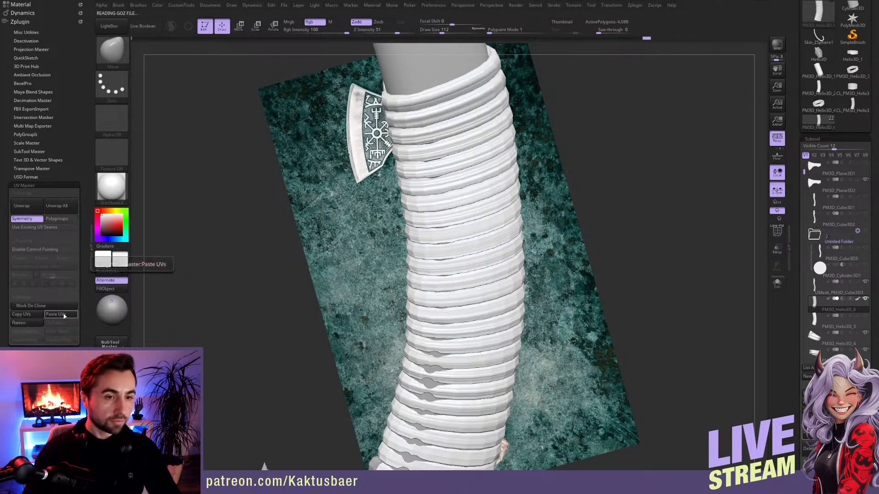
pyautogui.keyDown('ctrl'); pyautogui.moveTo(421, 296); pyautogui.dragTo(422, 280, button='right'); pyautogui.keyUp('ctrl')
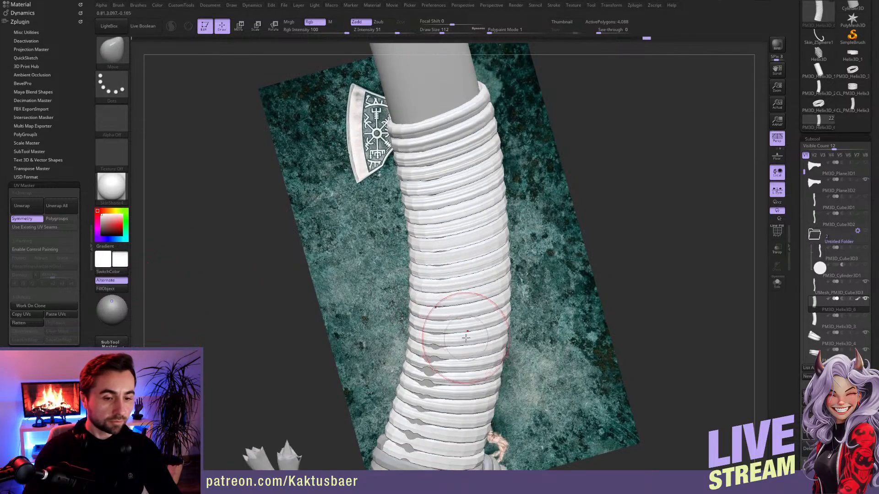
pyautogui.click(791, 350)
pyautogui.moveTo(794, 333); pyautogui.dragTo(816, 206)
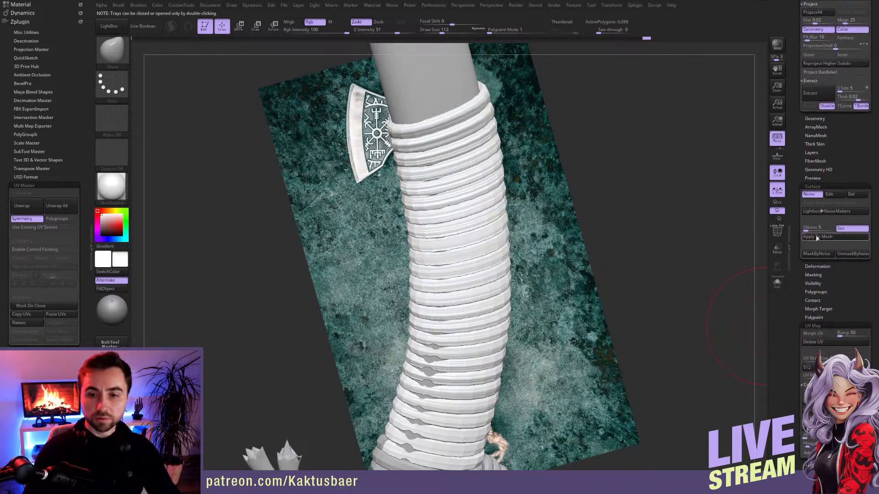
pyautogui.moveTo(799, 290); pyautogui.dragTo(797, 234)
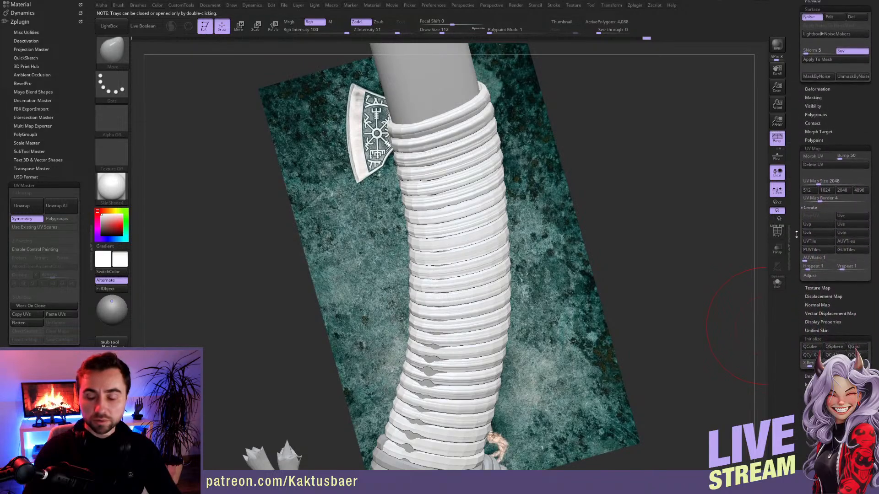
pyautogui.keyDown('ctrl'); pyautogui.moveTo(466, 256); pyautogui.dragTo(462, 231, button='right'); pyautogui.keyUp('ctrl')
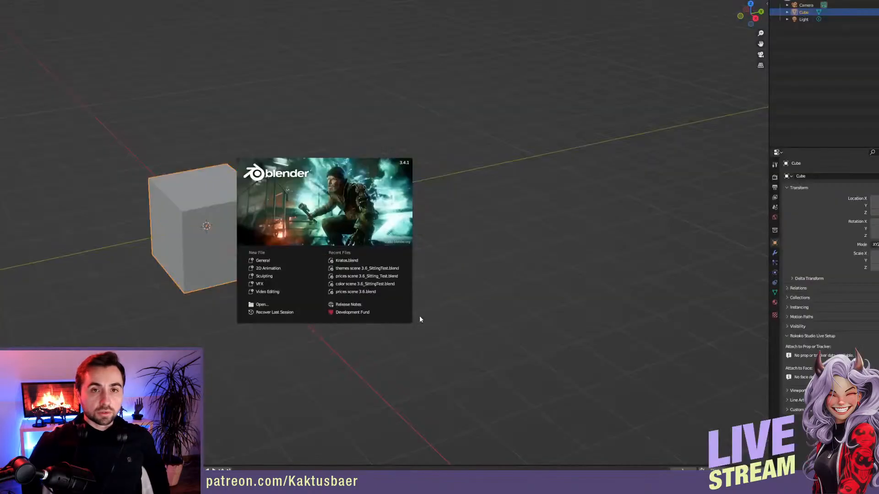
# - In a new Blender scene, delete the default camera, cube and light, and fit the window to the screen
pyautogui.click(449, 282)
pyautogui.moveTo(430, 131); pyautogui.dragTo(1, 342)
pyautogui.press('x')
pyautogui.click(86, 286)
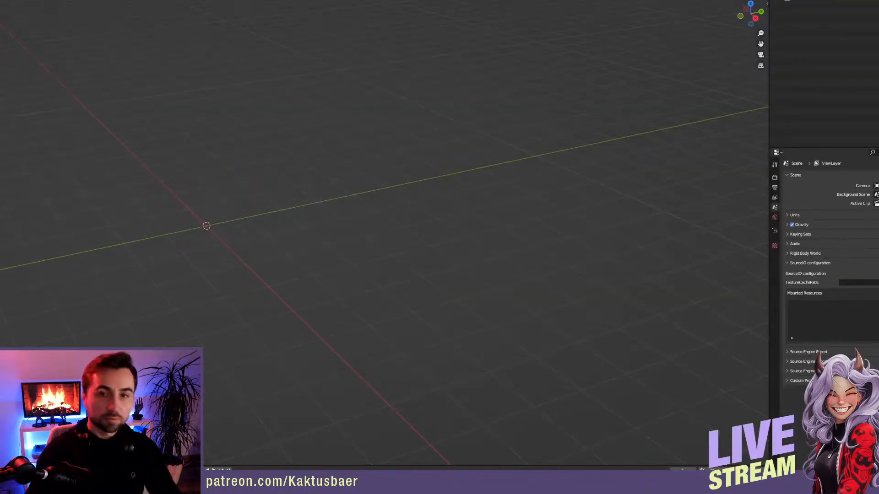
pyautogui.moveTo(778, 0); pyautogui.dragTo(329, 0)
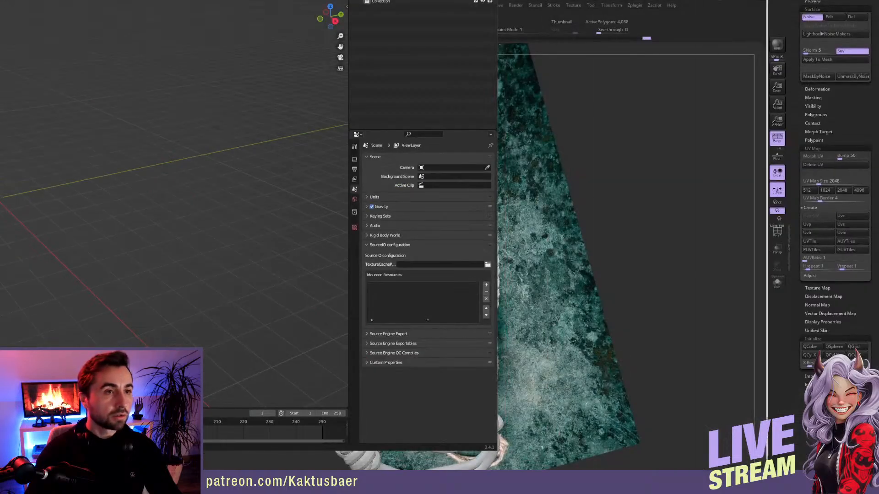
pyautogui.moveTo(670, 1); pyautogui.dragTo(665, 0)
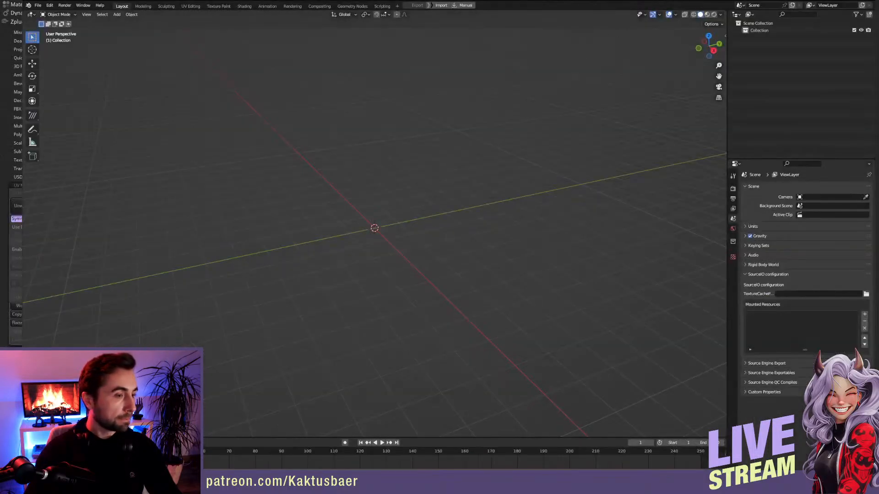
pyautogui.moveTo(418, 1); pyautogui.dragTo(418, 0)
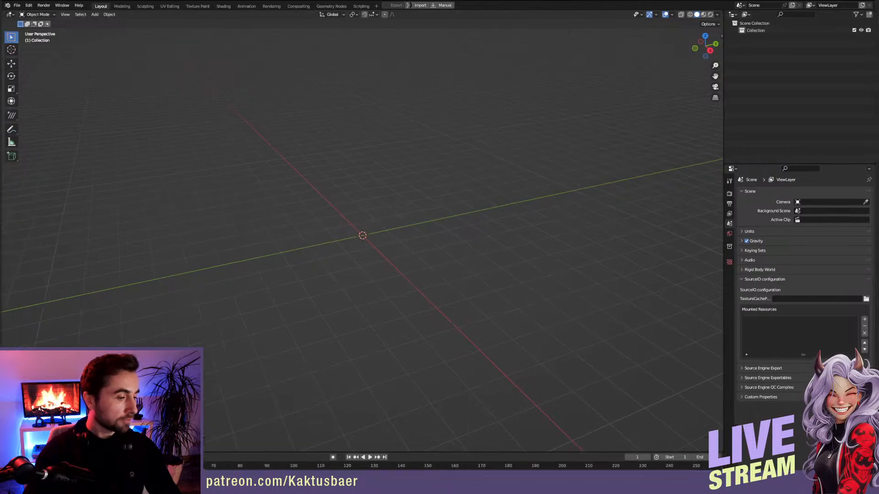
# - Switch back to ZBrush, send the handle wrapping to Blender through GoZ, and save the project
pyautogui.hotkey('alt', 'Tab')
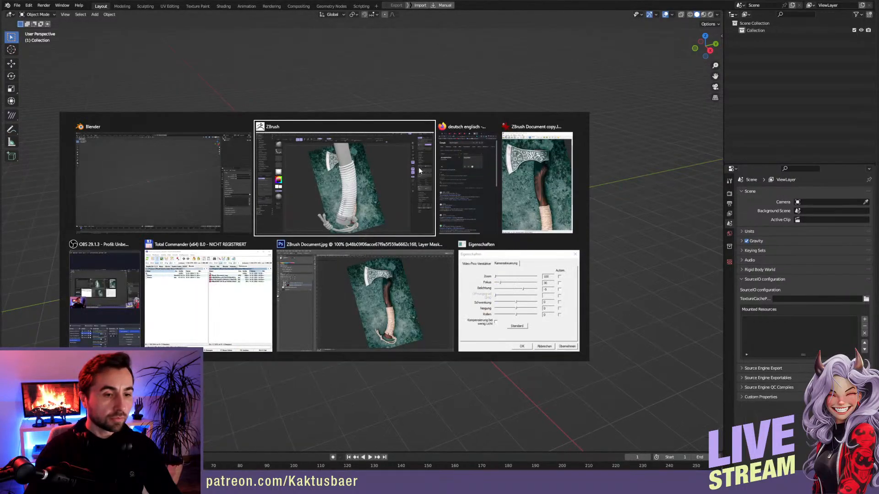
pyautogui.moveTo(790, 101); pyautogui.dragTo(792, 235)
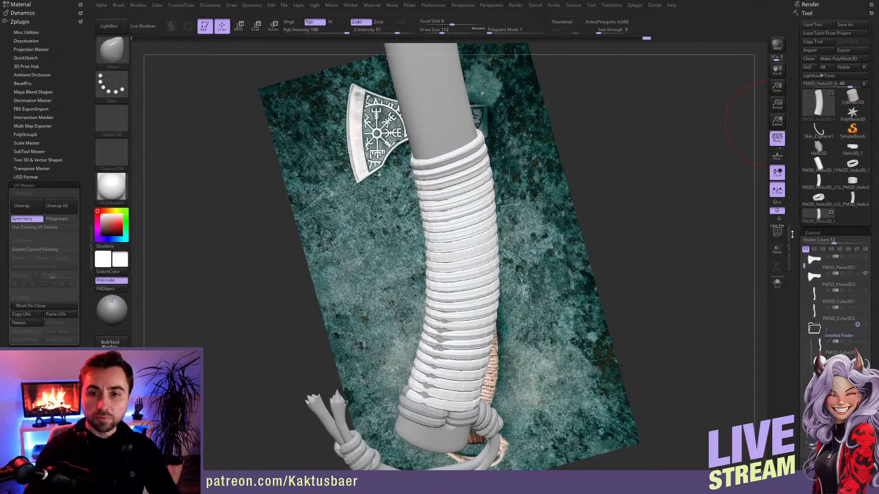
pyautogui.click(805, 66)
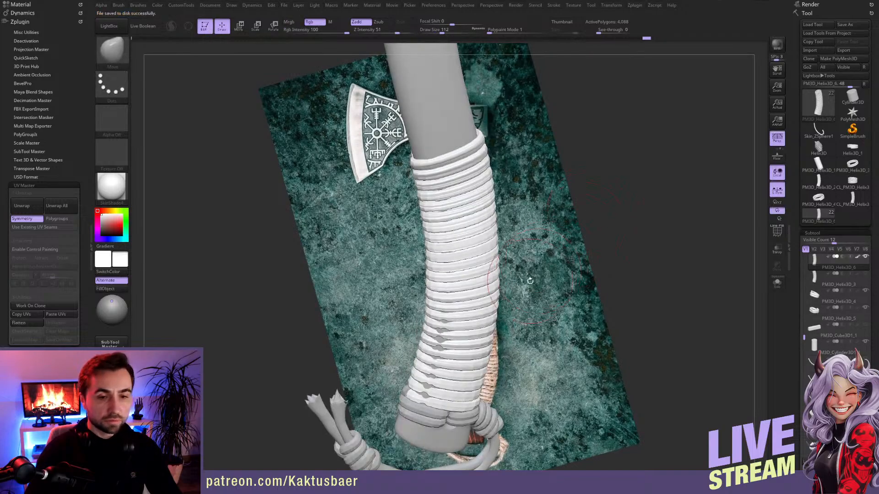
pyautogui.keyDown('ctrl'); pyautogui.moveTo(533, 278); pyautogui.dragTo(534, 278, button='right'); pyautogui.keyUp('ctrl')
pyautogui.hotkey('ctrl', 's')
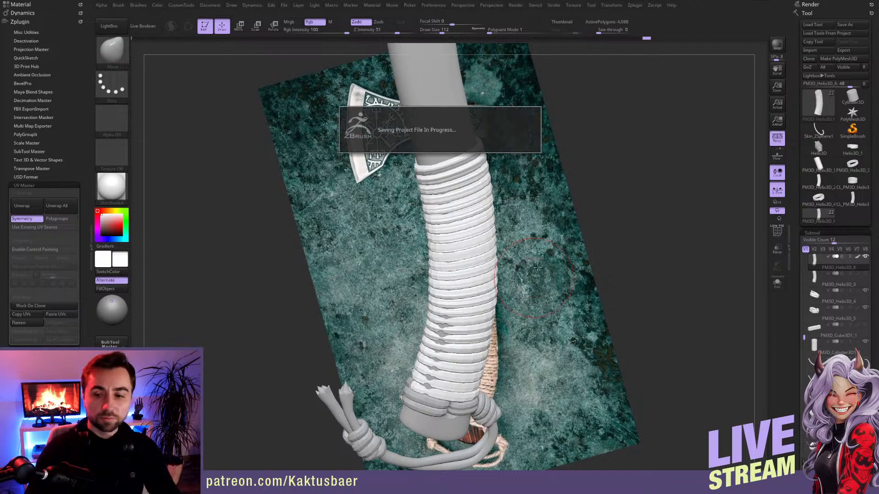
# - Switch to Blender and manually import the handle wrapping sent from ZBrush
pyautogui.hotkey('alt', 'Tab')
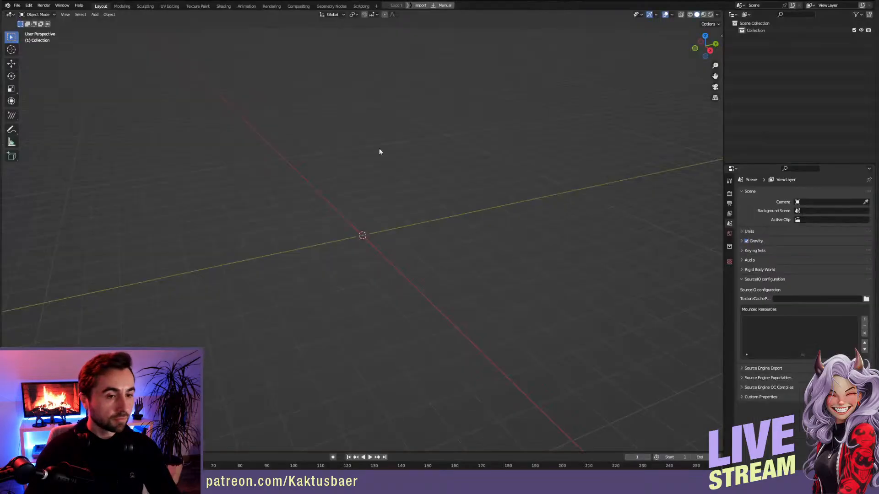
pyautogui.click(444, 6)
pyautogui.moveTo(394, 331); pyautogui.dragTo(405, 197, button='middle')
pyautogui.scroll(3, 407, 331)
pyautogui.scroll(2, 407, 330)
pyautogui.keyDown('shift'); pyautogui.moveTo(411, 292); pyautogui.dragTo(408, 222, button='middle'); pyautogui.keyUp('shift')
pyautogui.scroll(3, 407, 221)
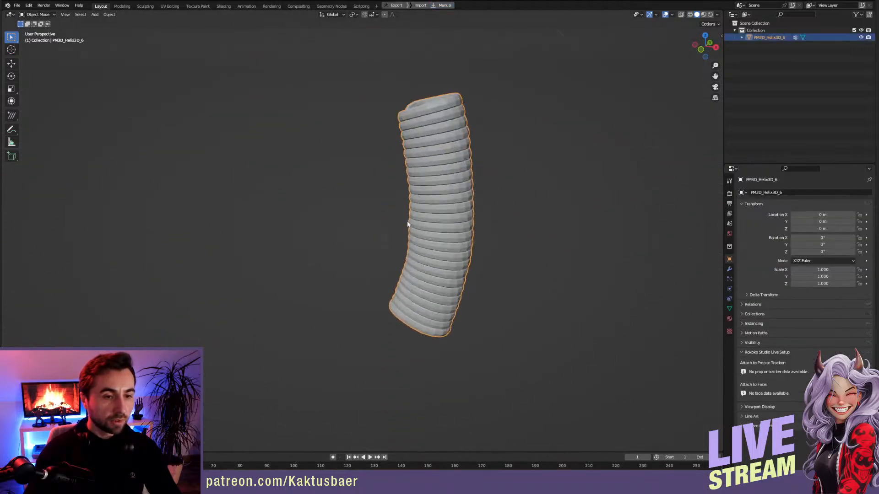
pyautogui.moveTo(449, 179); pyautogui.dragTo(418, 233, button='middle')
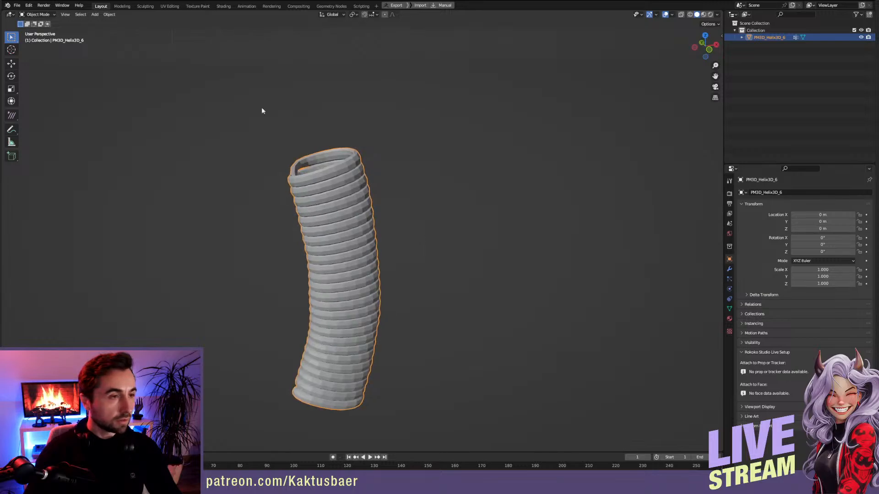
# - Open the UV Editing workspace and examine the wrapping's diagonal UV layout
pyautogui.click(170, 6)
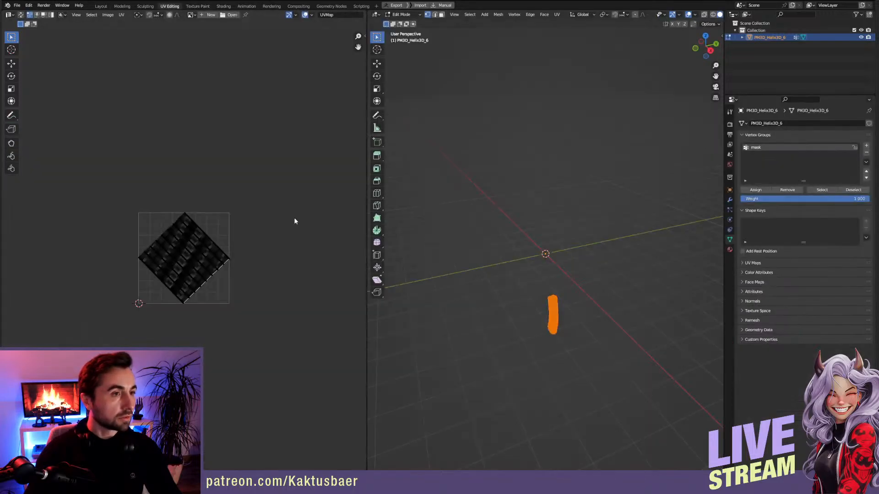
pyautogui.moveTo(570, 336); pyautogui.dragTo(484, 257, button='middle')
pyautogui.scroll(5, 193, 283)
pyautogui.scroll(1, 198, 290)
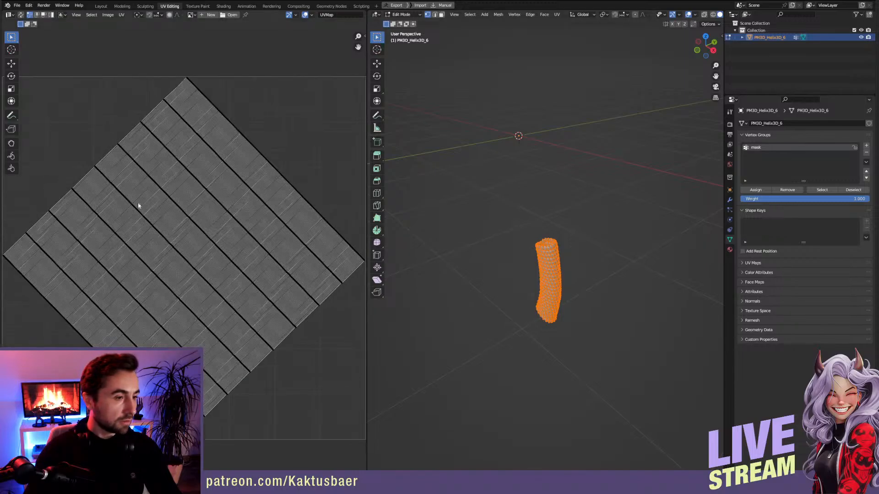
pyautogui.scroll(-1, 190, 306)
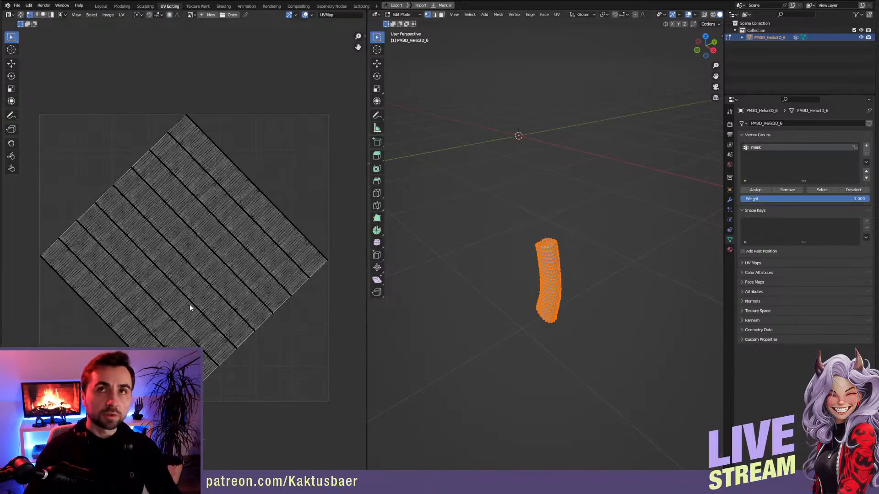
# - Select single faces at the upper end of the wrapping in face mode to check where they sit in the UV layout
pyautogui.scroll(4, 548, 302)
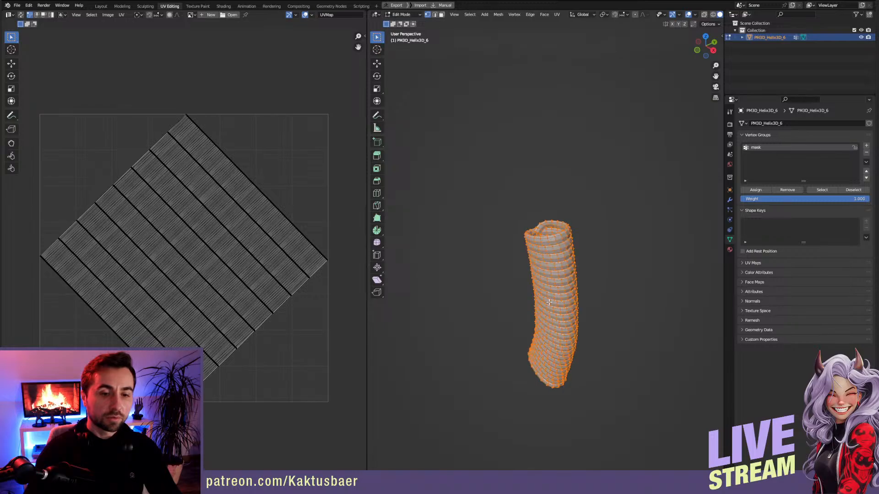
pyautogui.scroll(2, 549, 302)
pyautogui.moveTo(548, 302); pyautogui.dragTo(546, 210, button='middle')
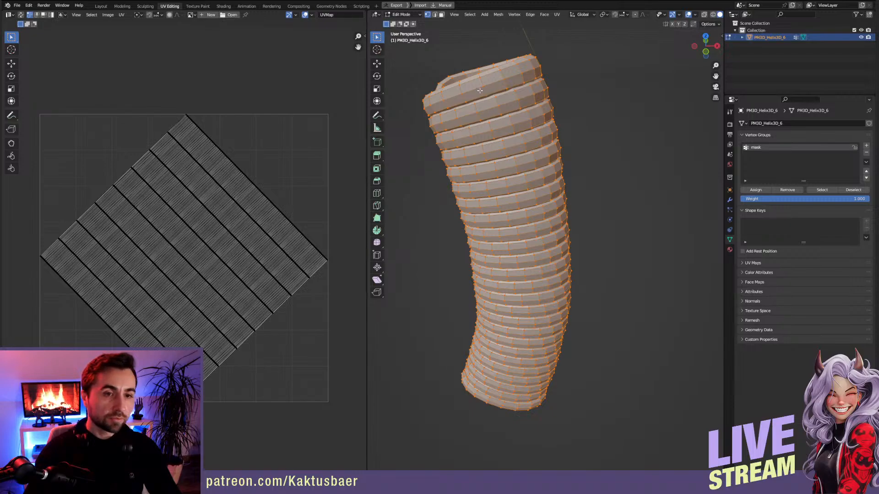
pyautogui.moveTo(474, 88); pyautogui.dragTo(502, 147, button='middle')
pyautogui.press('3')
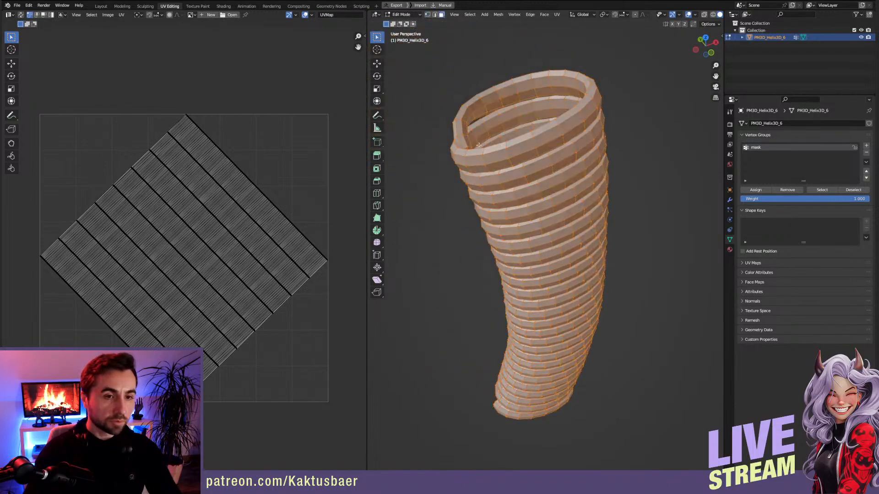
pyautogui.click(460, 128)
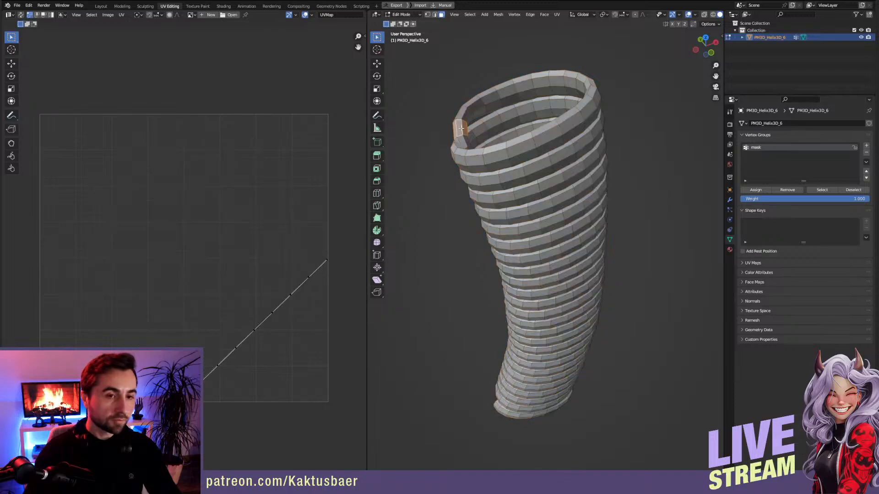
pyautogui.click(462, 140)
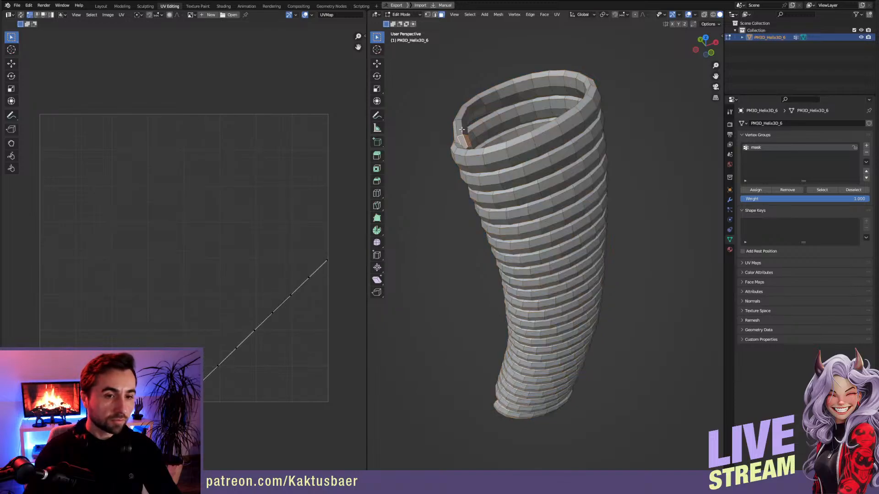
# - Return to ZBrush, turn off the handle wrapping's surface noise, and raise its mesh to a higher subdivision level
pyautogui.hotkey('alt', 'Tab')
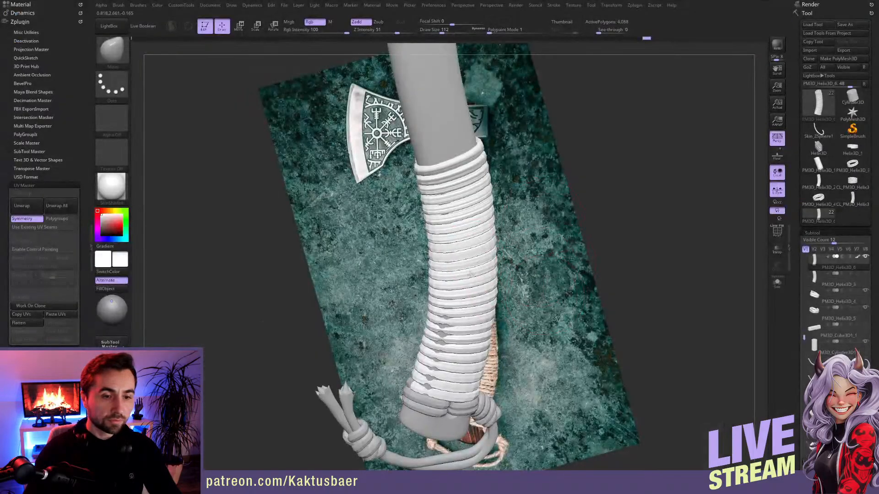
pyautogui.keyDown('ctrl'); pyautogui.moveTo(476, 245); pyautogui.dragTo(463, 278, button='right'); pyautogui.keyUp('ctrl')
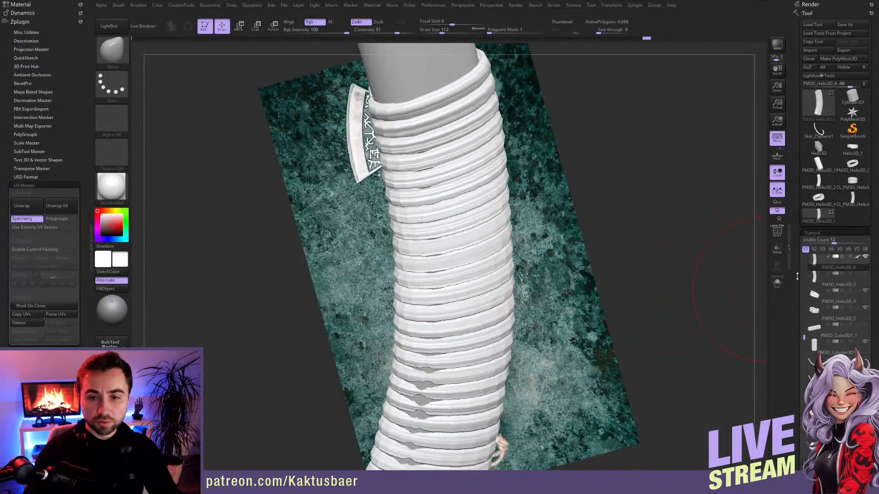
pyautogui.scroll(-10, 797, 276)
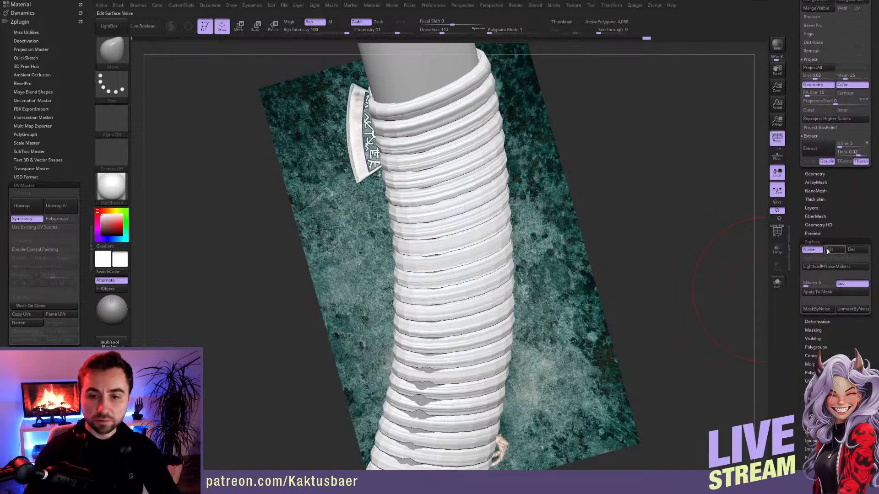
pyautogui.click(819, 249)
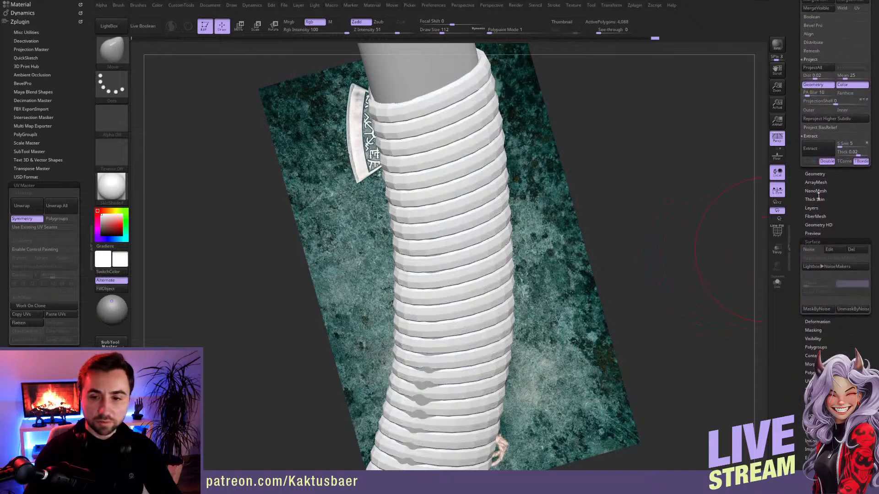
pyautogui.press('d')
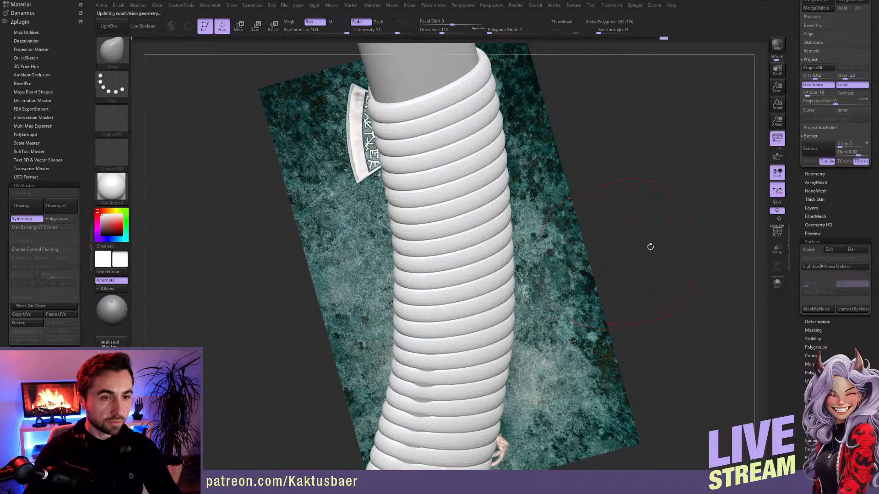
# - Change the display material to MatCap Gray to show the wrapping's surface more clearly
pyautogui.scroll(2, 801, 243)
pyautogui.scroll(5, 801, 243)
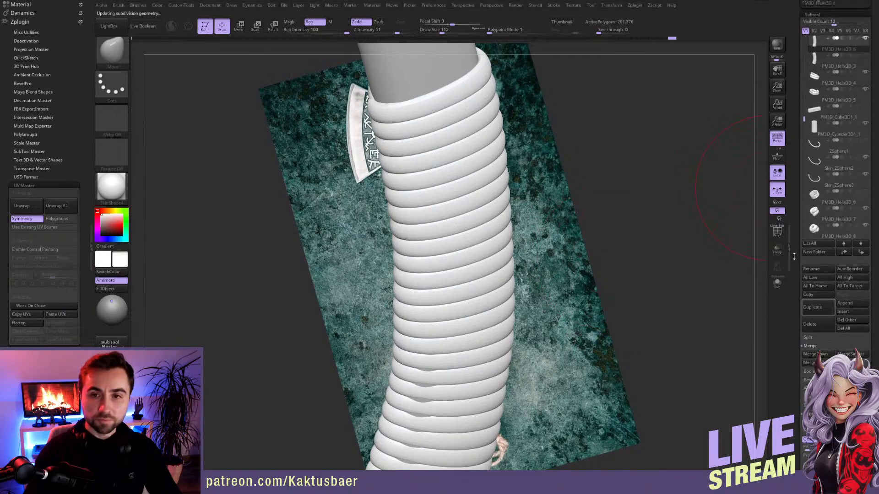
pyautogui.click(101, 220)
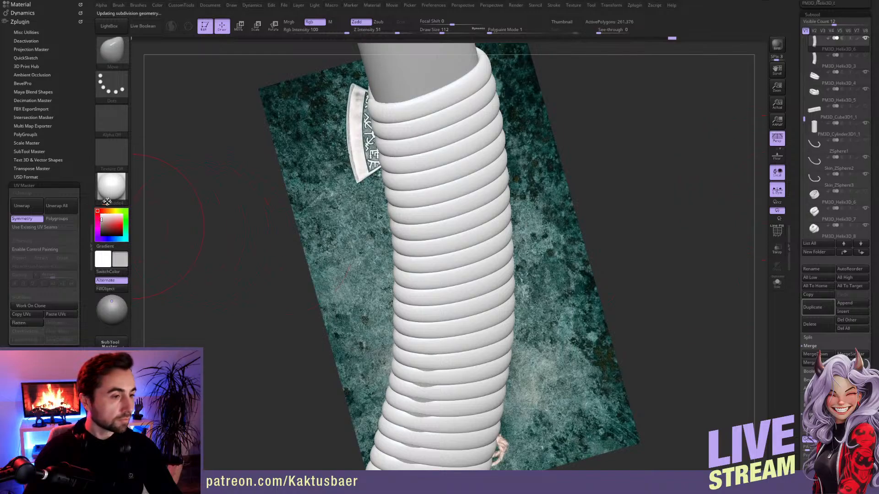
pyautogui.click(110, 191)
pyautogui.click(431, 191)
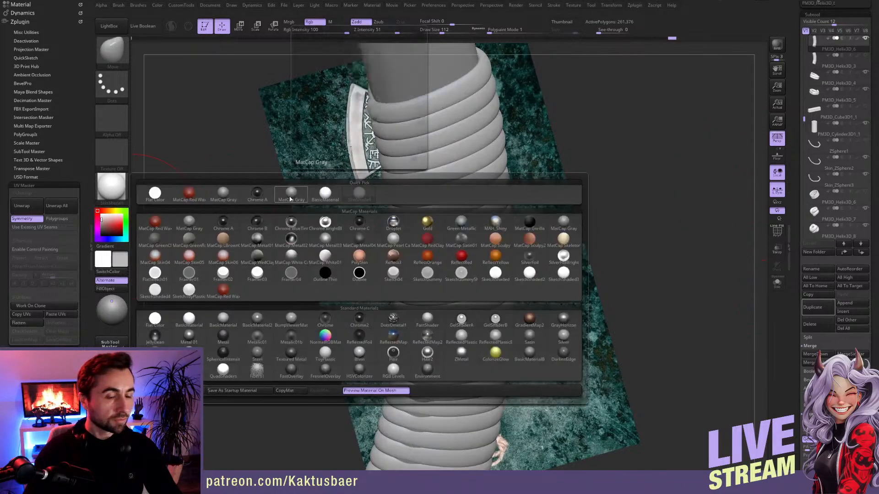
# - Turn the handle wrapping's surface noise back on and open its noise editor to inspect the coils in the preview
pyautogui.scroll(-10, 824, 275)
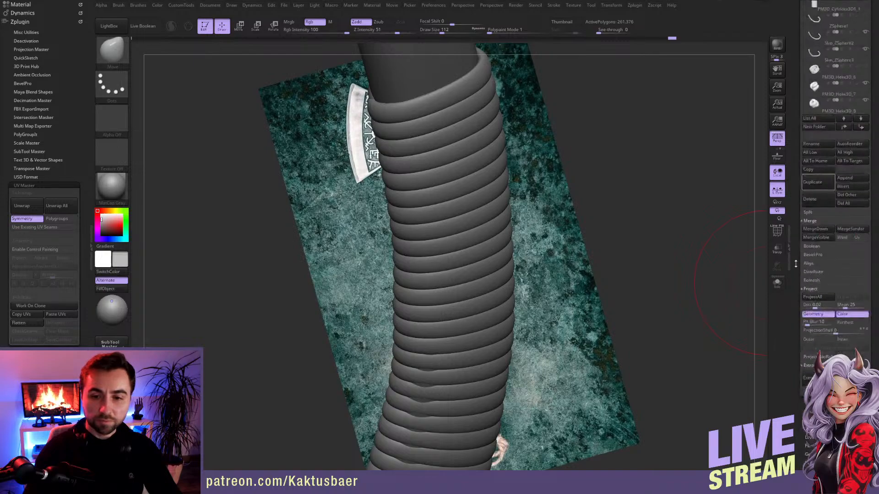
pyautogui.click(812, 219)
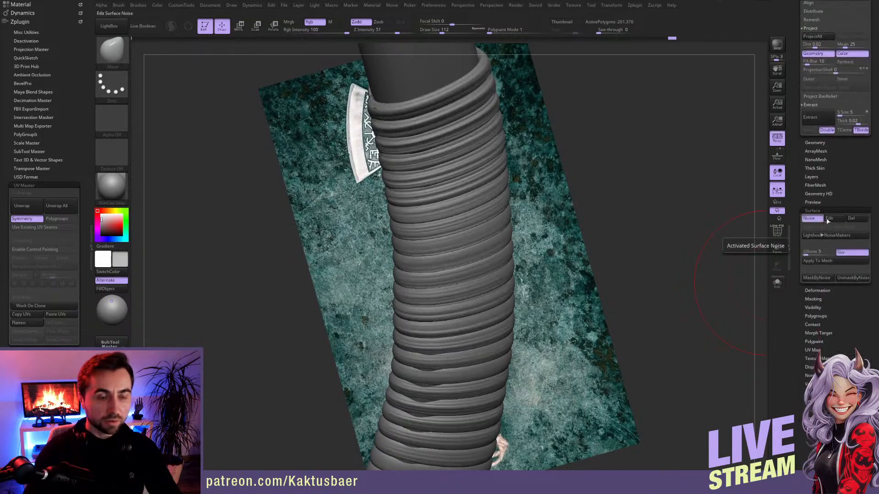
pyautogui.click(828, 218)
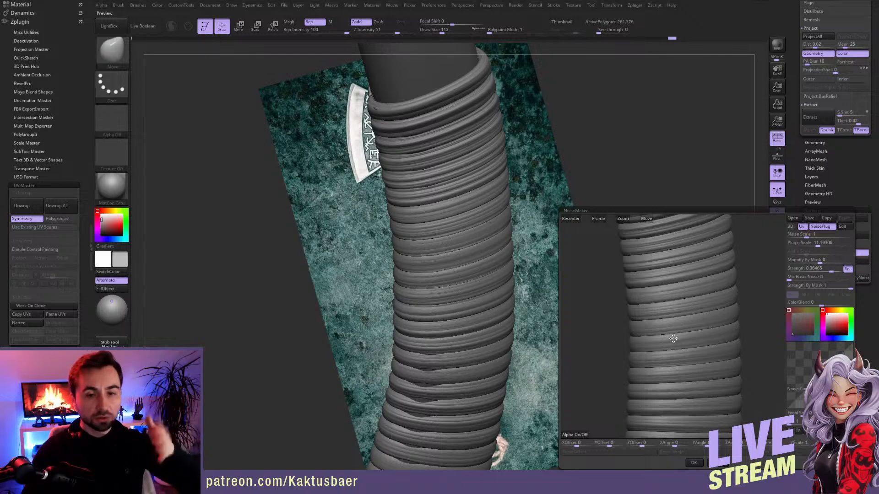
pyautogui.moveTo(687, 336); pyautogui.dragTo(683, 273)
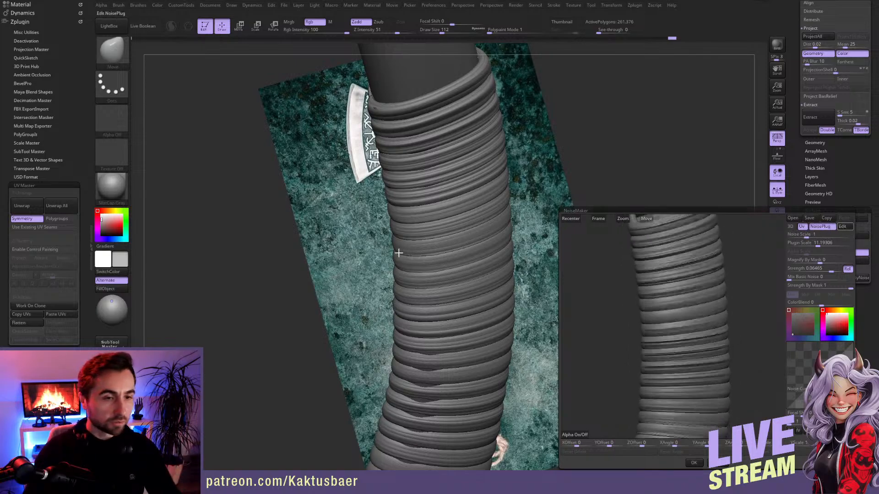
# - Try the Erosion, Dents, Corrugated and Cheetah noise patterns on the handle wrapping, keeping the preview in view
pyautogui.click(377, 128)
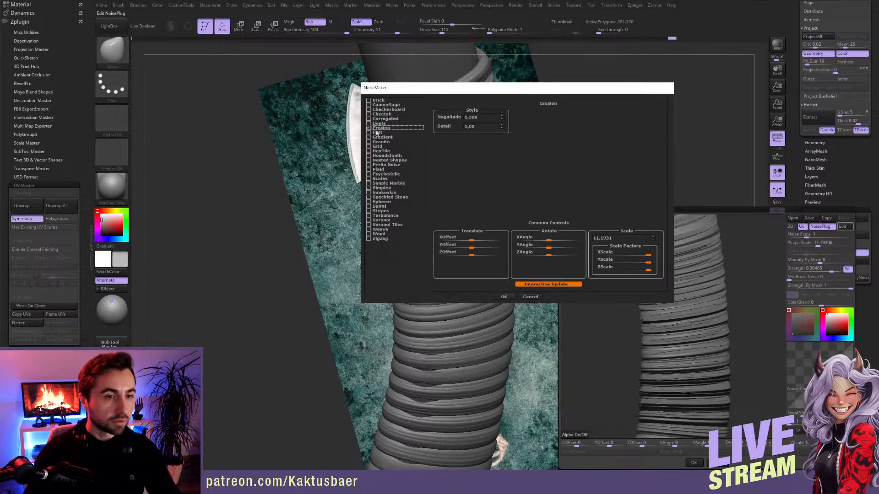
pyautogui.moveTo(519, 95); pyautogui.dragTo(376, 98)
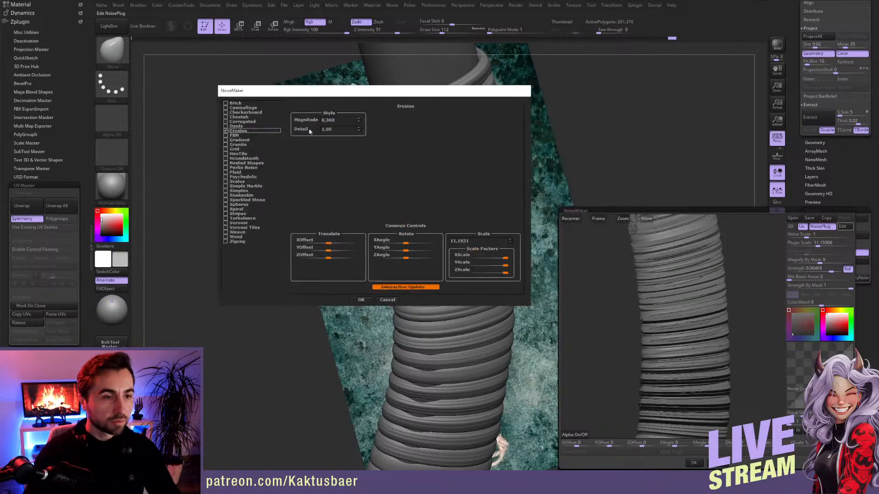
pyautogui.click(231, 126)
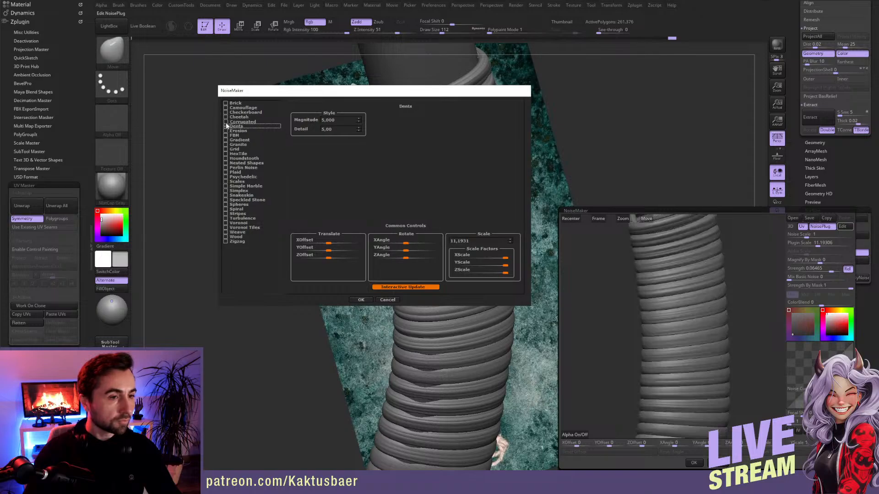
pyautogui.click(229, 122)
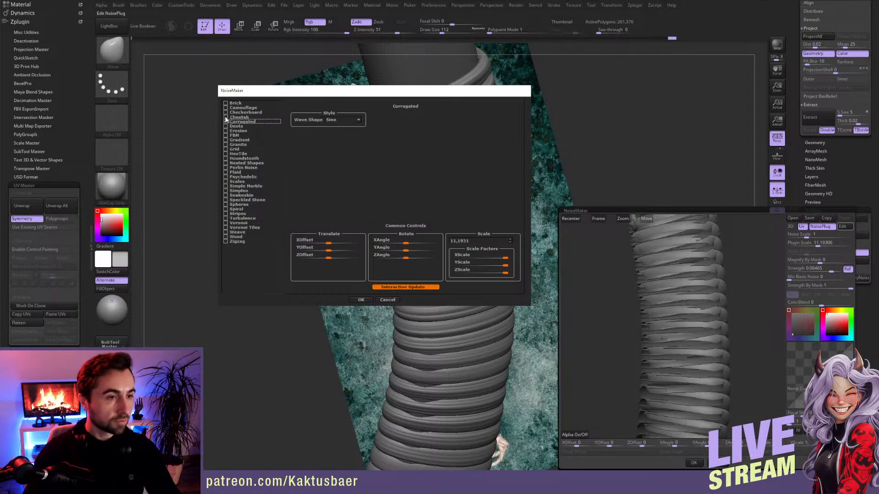
pyautogui.click(226, 117)
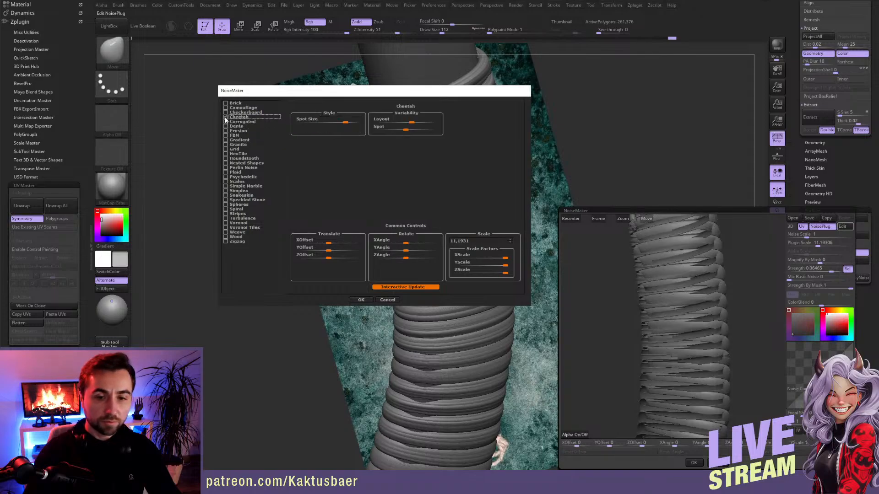
# - Try further noise patterns on the wrapping, including HexTile, Houndstooth, Perlin Noise, Plaid and Scales
pyautogui.click(227, 155)
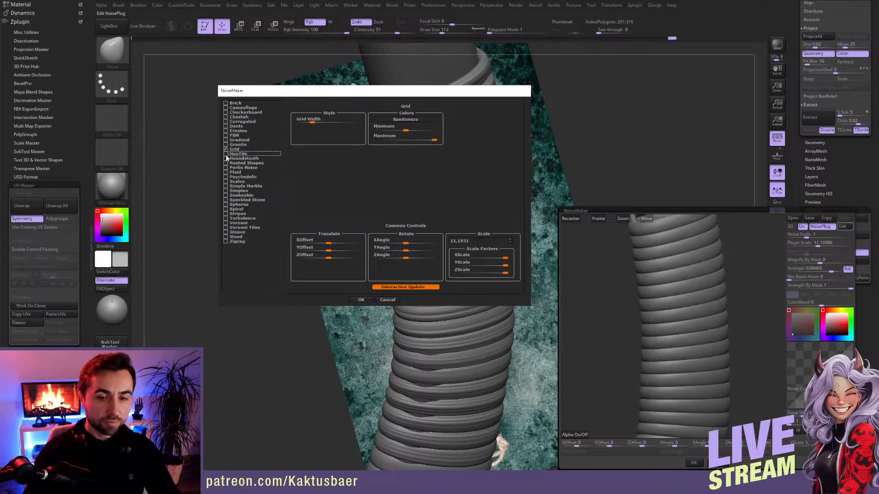
pyautogui.click(226, 163)
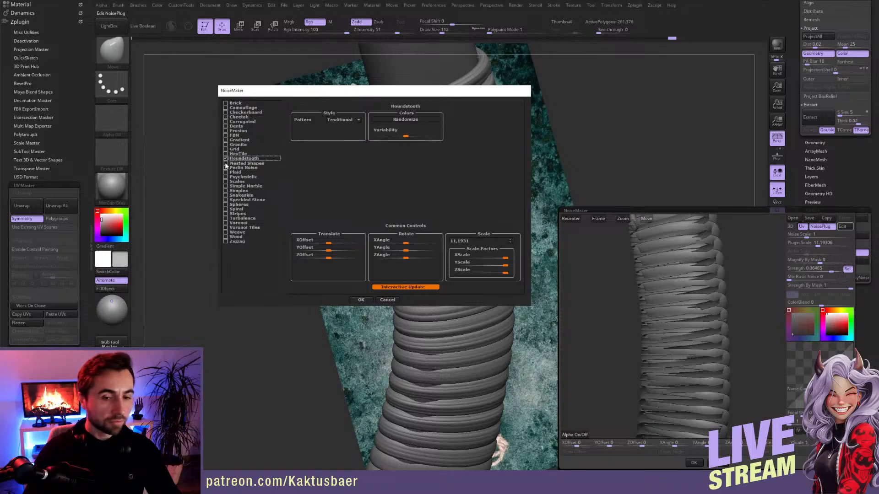
pyautogui.click(226, 168)
pyautogui.click(226, 173)
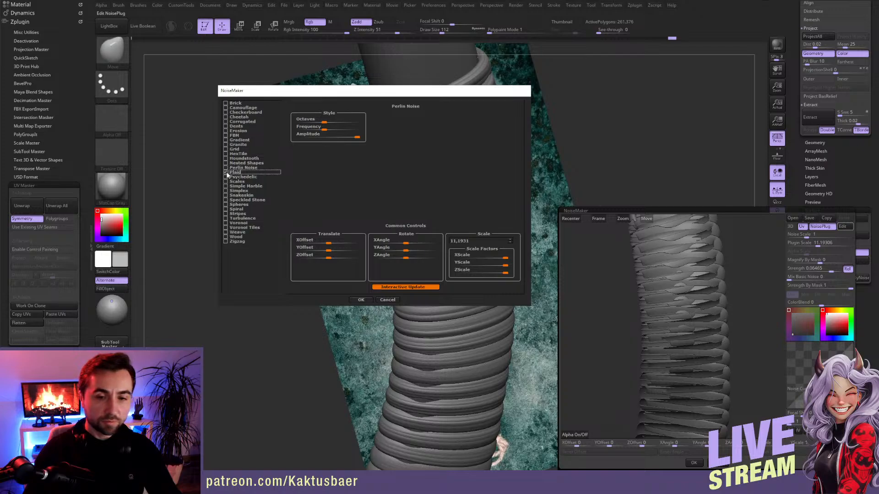
pyautogui.click(226, 182)
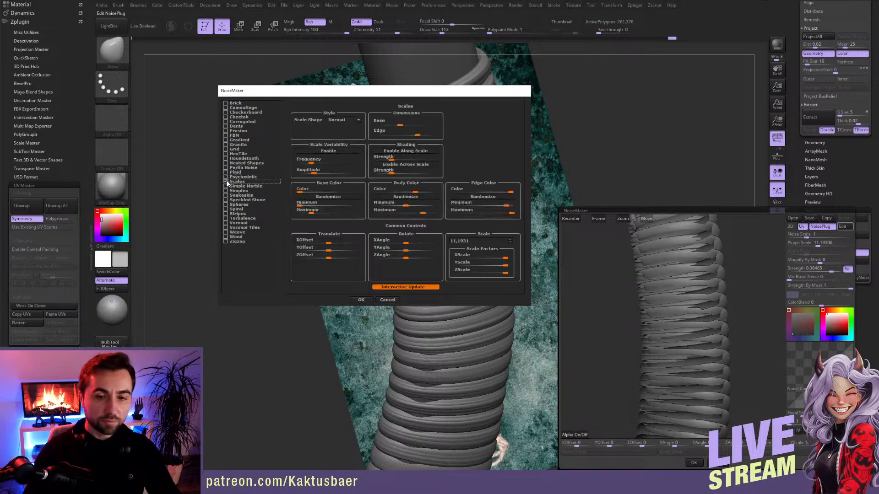
# - Apply the Simple Marble noise pattern to the wrapping and set the noise strength to about 0.01028
pyautogui.click(225, 186)
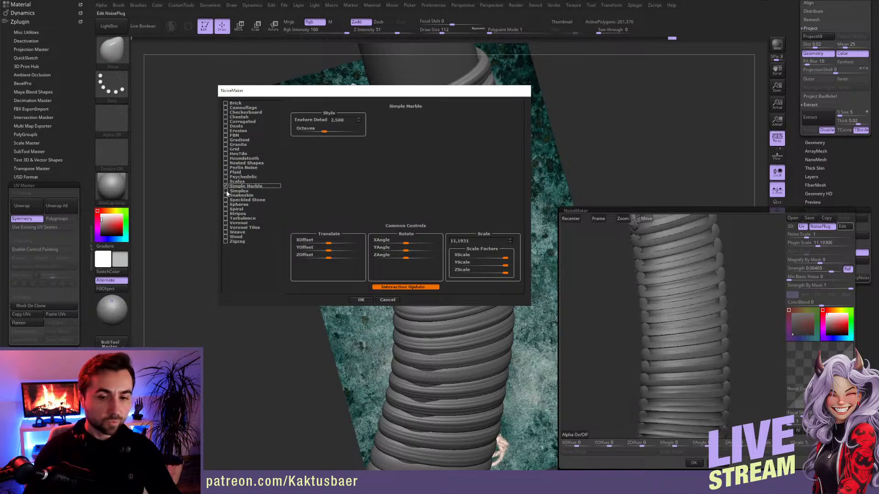
pyautogui.click(360, 300)
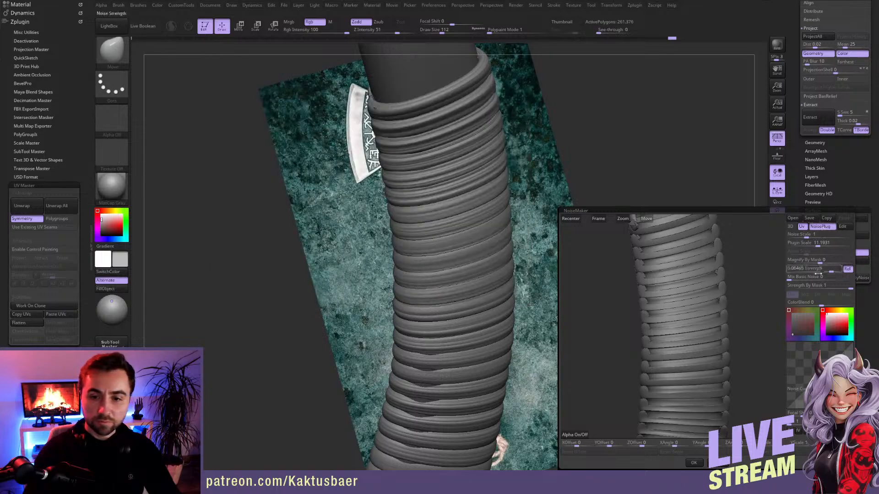
pyautogui.moveTo(818, 273); pyautogui.dragTo(826, 272)
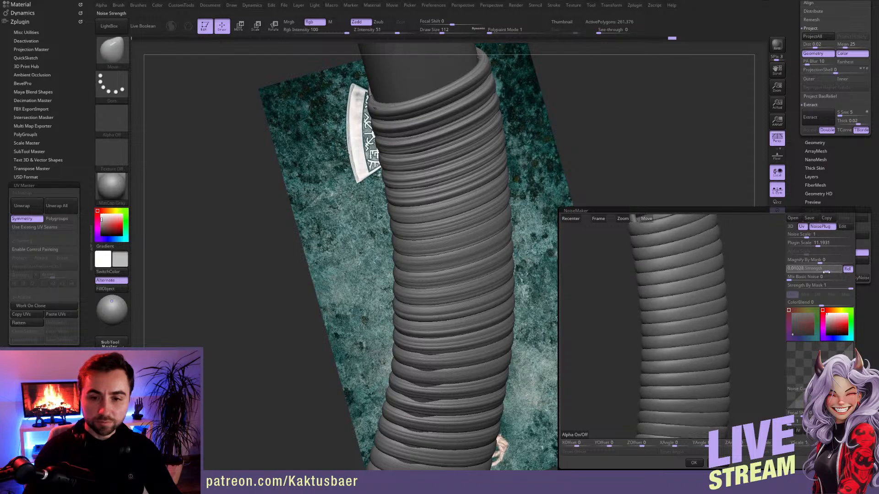
# - Reopen the noise pattern settings and try Snakeskin, Spheres, Spiral, Stripes and Turbulence on the wrapping
pyautogui.click(843, 226)
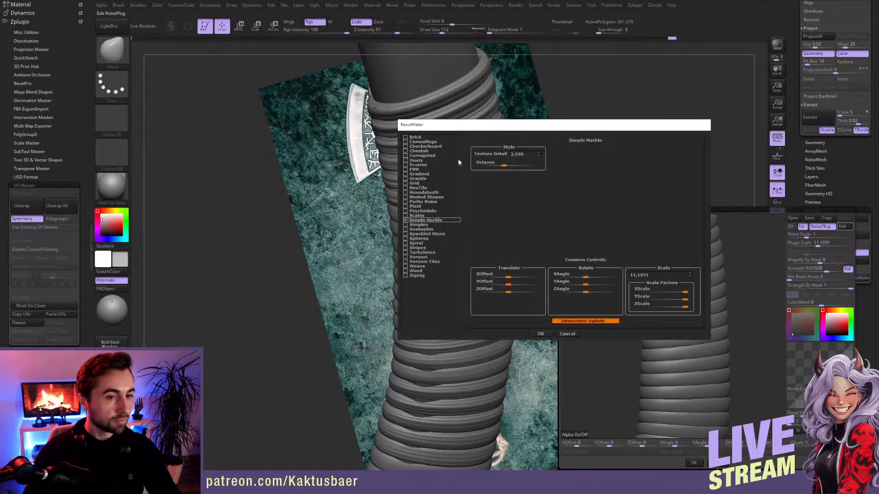
pyautogui.moveTo(491, 129); pyautogui.dragTo(232, 132)
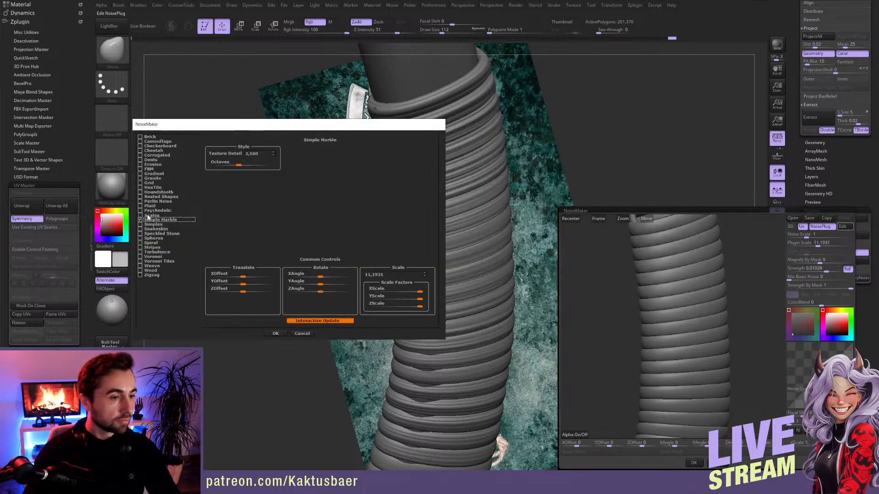
pyautogui.click(141, 229)
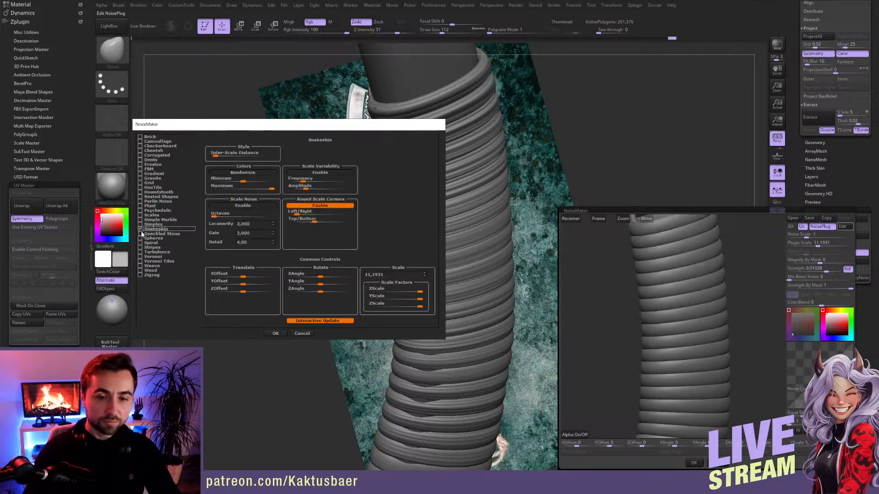
pyautogui.click(141, 239)
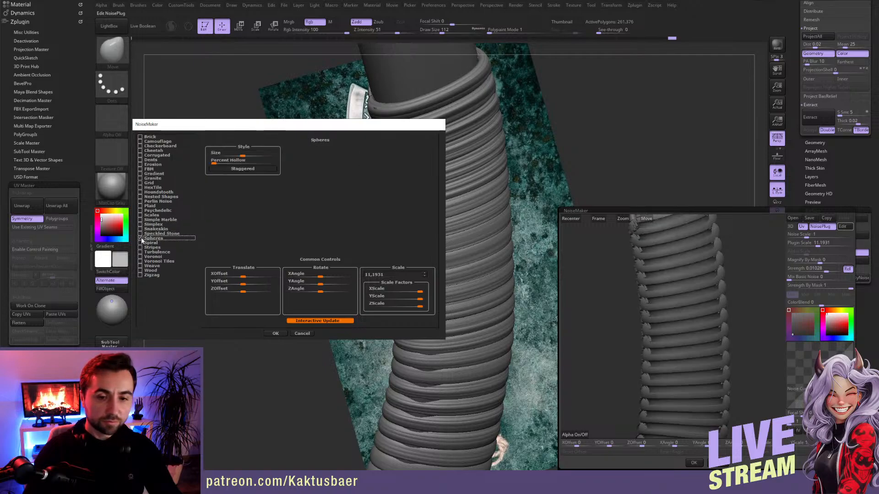
pyautogui.click(141, 243)
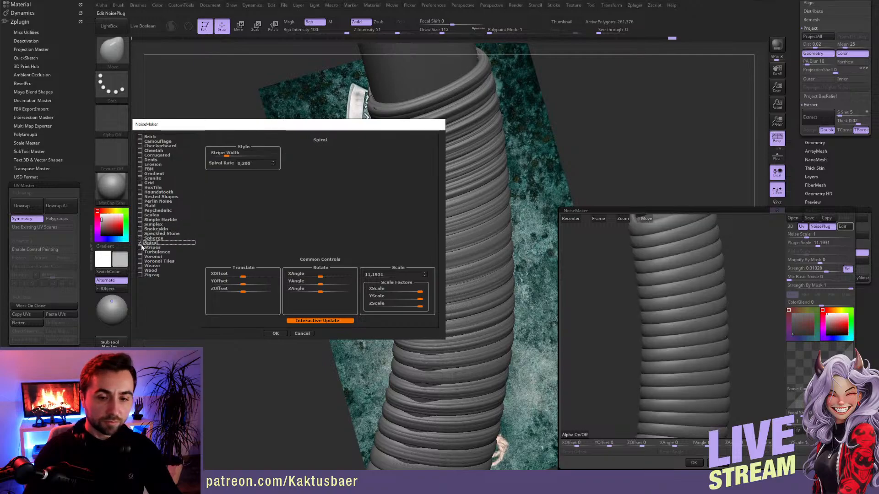
pyautogui.click(141, 248)
pyautogui.click(141, 252)
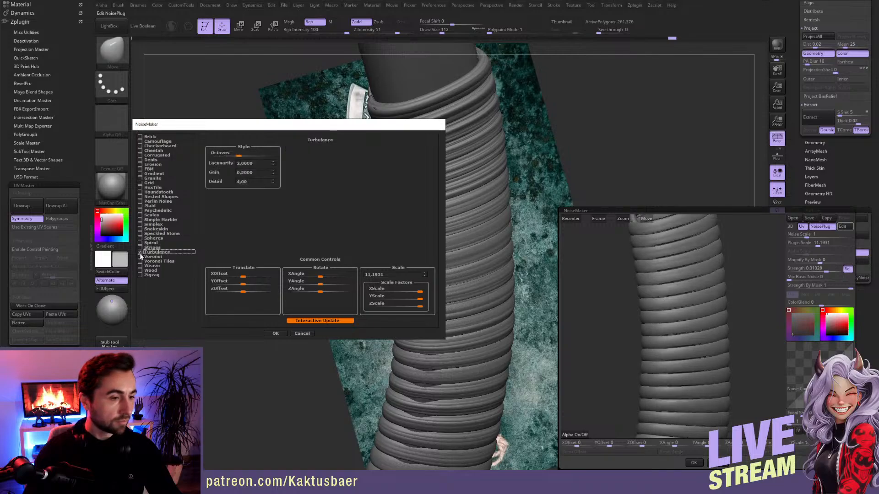
# - Try the Voronoi, Voronoi Tiles, Weave, Wood and Zigzag noise patterns on the wrapping
pyautogui.click(141, 257)
pyautogui.click(141, 252)
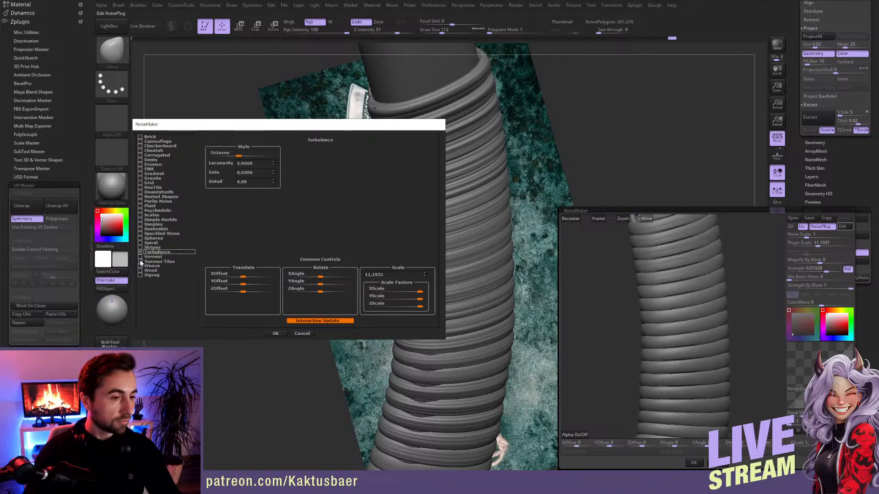
pyautogui.click(141, 262)
pyautogui.click(141, 266)
pyautogui.click(140, 270)
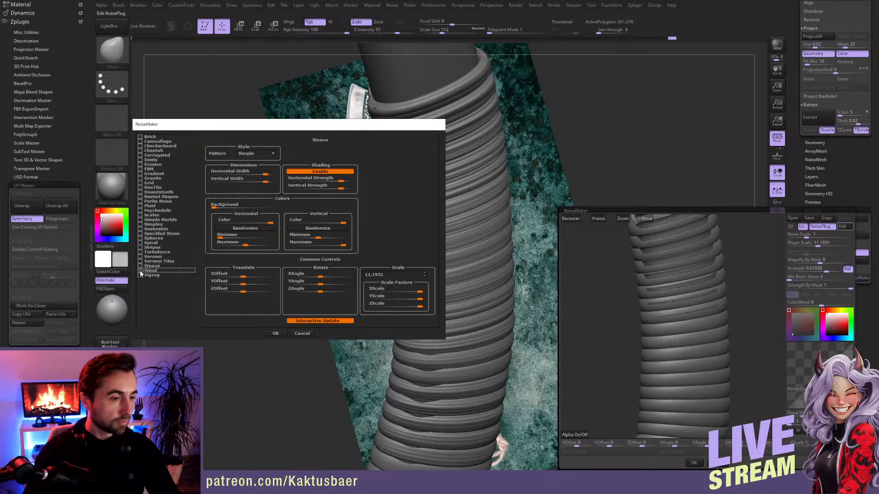
pyautogui.click(139, 275)
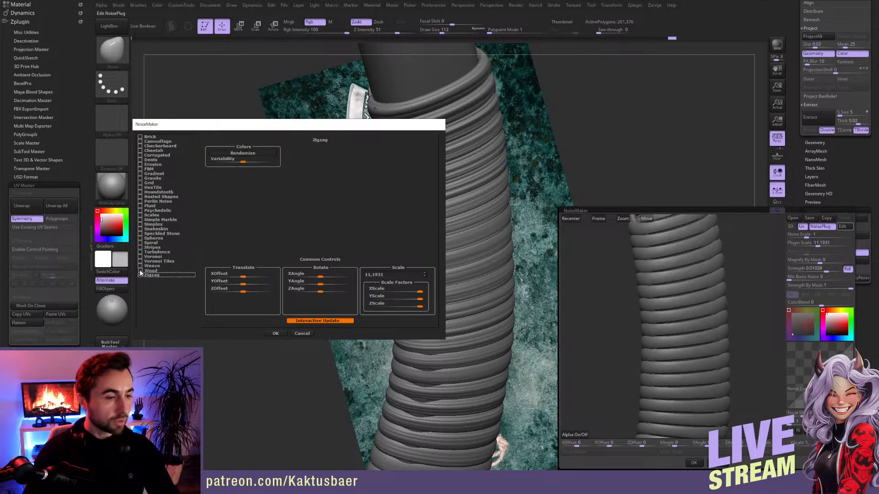
# - Compare the Grid, Dents and Erosion noise patterns on the wrapping again at the reduced strength
pyautogui.click(141, 183)
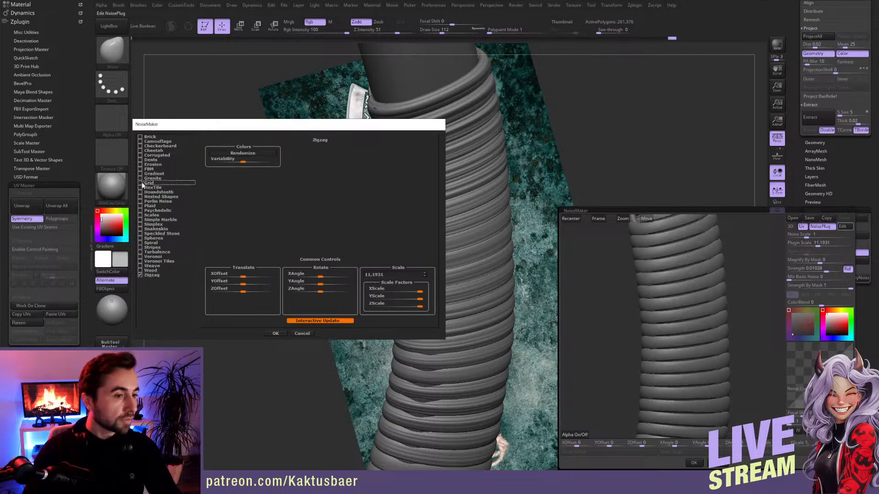
pyautogui.click(140, 160)
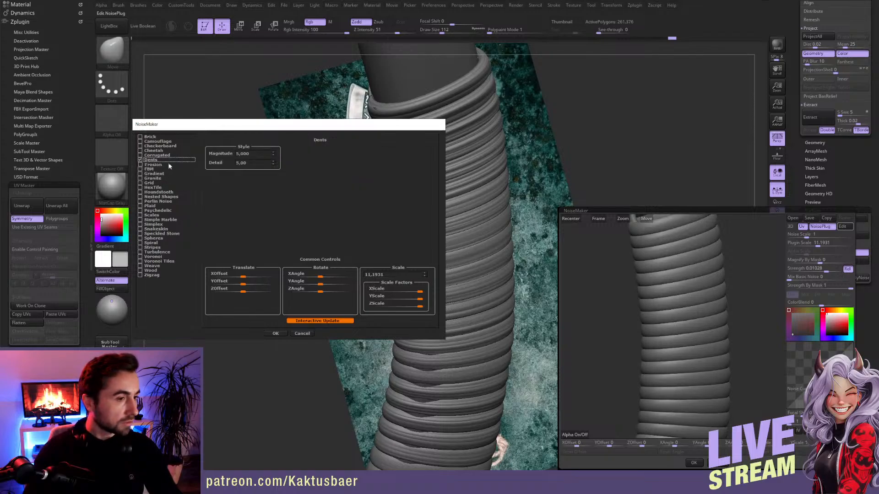
pyautogui.click(142, 165)
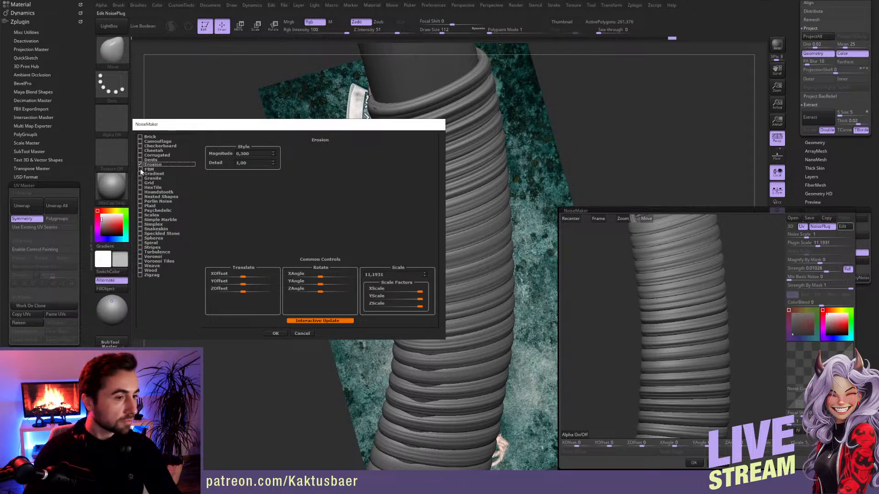
pyautogui.click(153, 160)
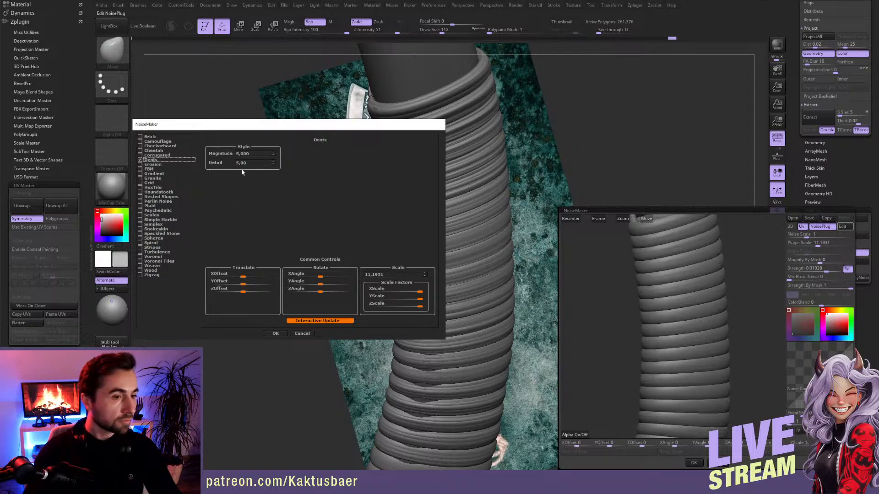
# - Set the wrapping's noise pattern to Granite after trying Gradient, and accept the surface noise settings
pyautogui.click(144, 175)
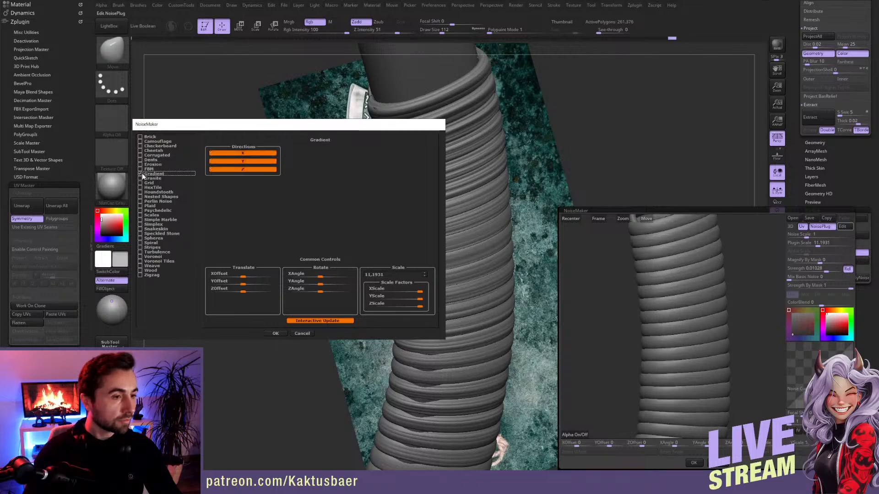
pyautogui.click(150, 179)
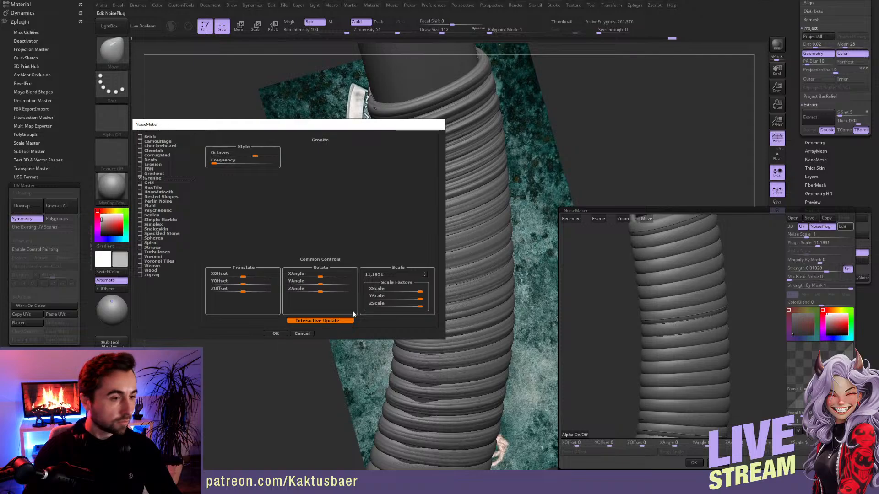
pyautogui.click(278, 333)
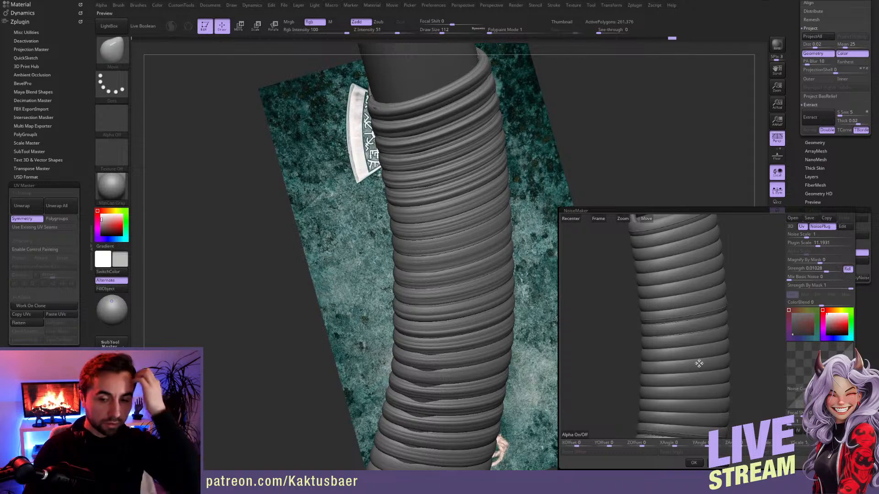
pyautogui.click(694, 464)
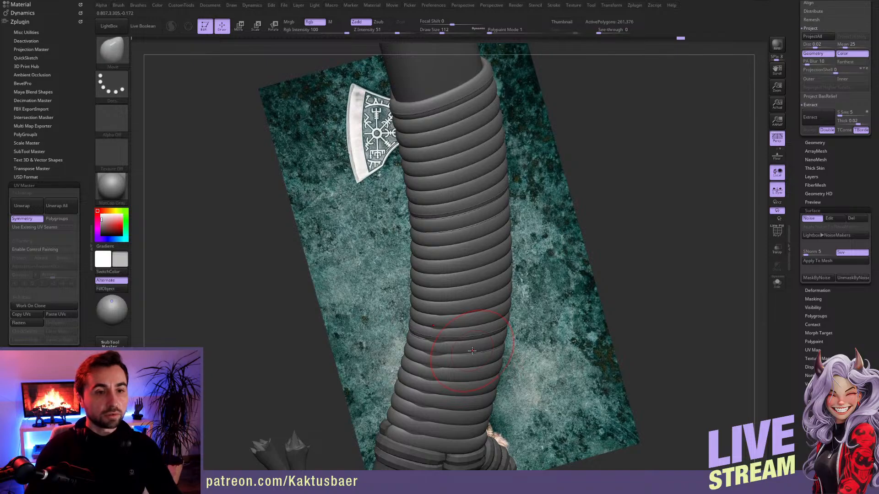
# - Switch past Blender to the axe reference document in Photoshop
pyautogui.hotkey('alt', 'Tab')
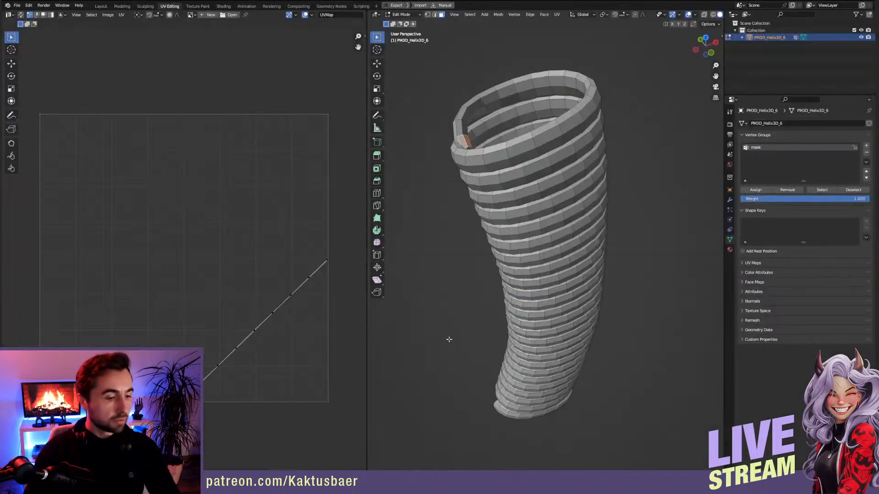
pyautogui.hotkey('alt', 'Tab')
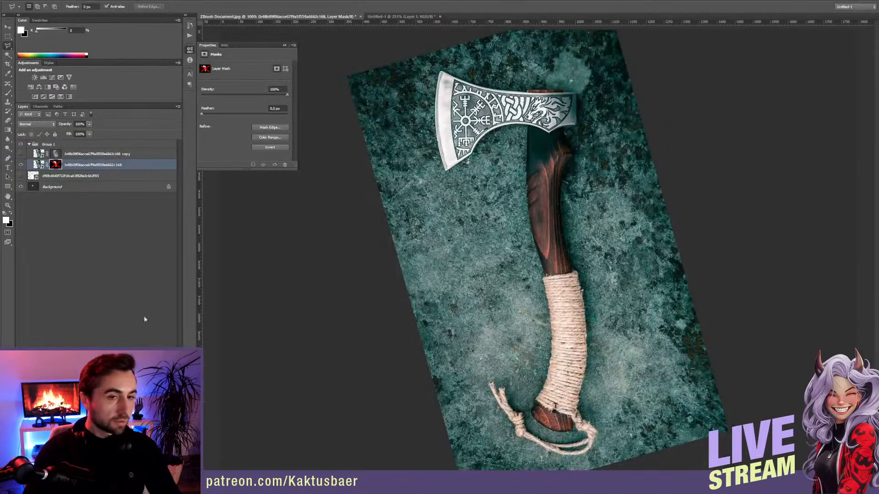
# - Create a new blank document 512 pixels wide and 512 pixels high
pyautogui.hotkey('ctrl', 'n')
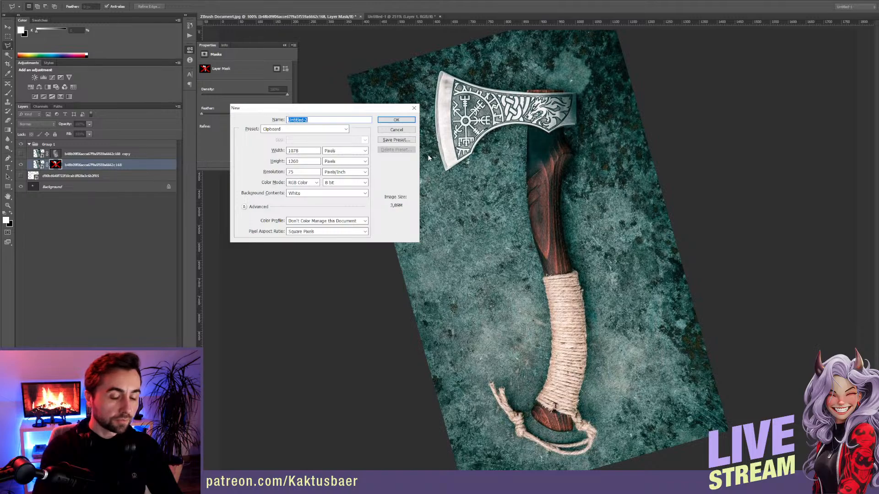
pyautogui.press('Tab')
pyautogui.write('512')
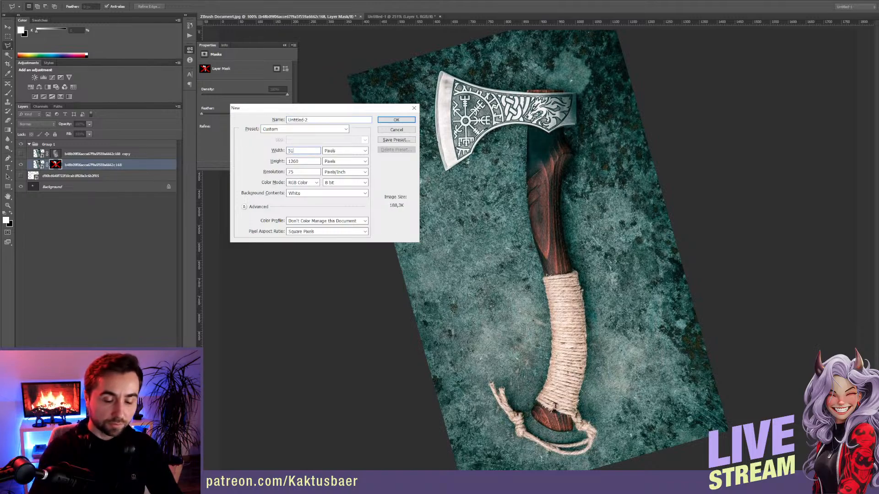
pyautogui.press('Tab')
pyautogui.press('Tab')
pyautogui.write('512')
pyautogui.press('Return')
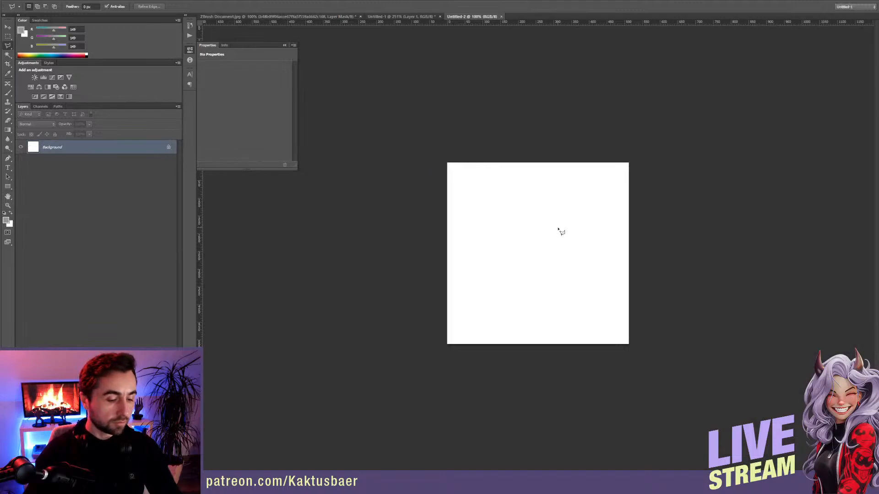
# - Add a layer and draw a vertical rectangle shape about 5 px wide and 597 px high, crossing the whole canvas near its left edge
pyautogui.press('b')
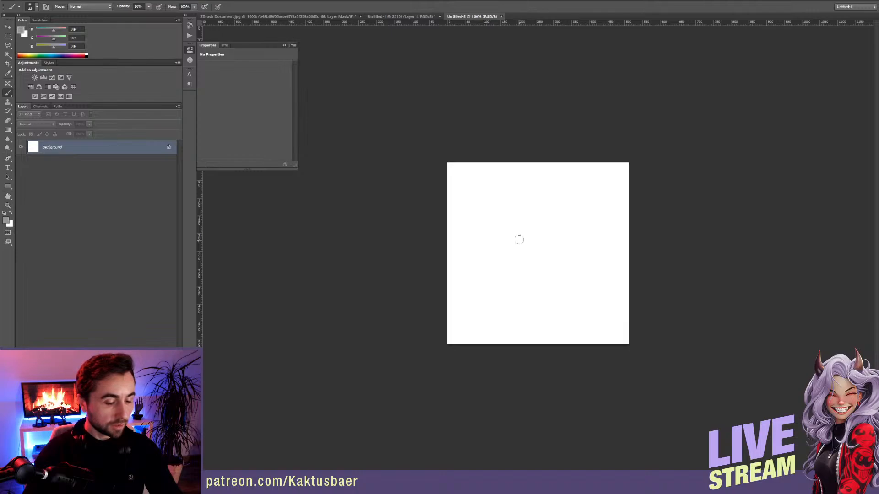
pyautogui.hotkey('ctrl', 'shift', 'alt', 'n')
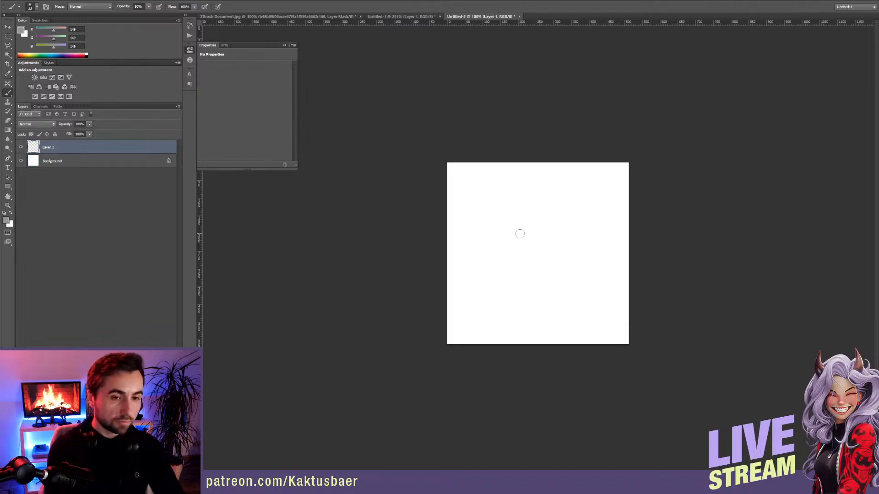
pyautogui.keyDown('alt'); pyautogui.moveTo(525, 213); pyautogui.dragTo(526, 211, button='right'); pyautogui.keyUp('alt')
pyautogui.rightClick(525, 210)
pyautogui.click(431, 163)
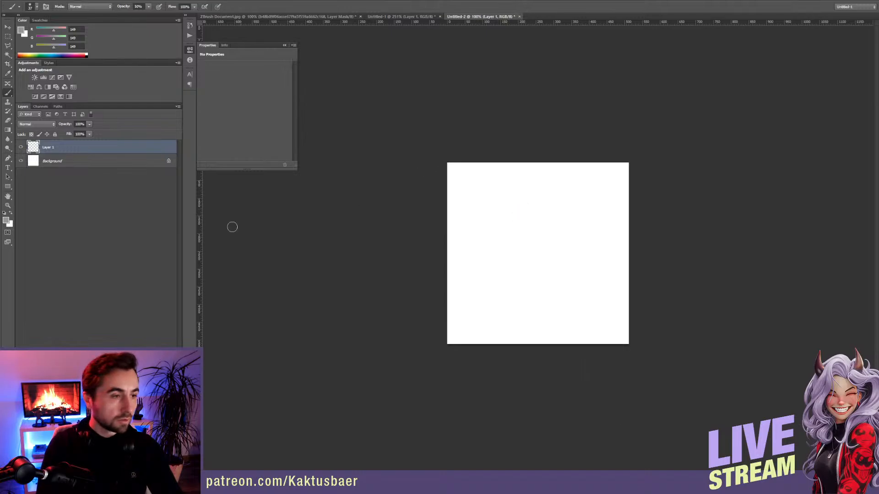
pyautogui.click(7, 187)
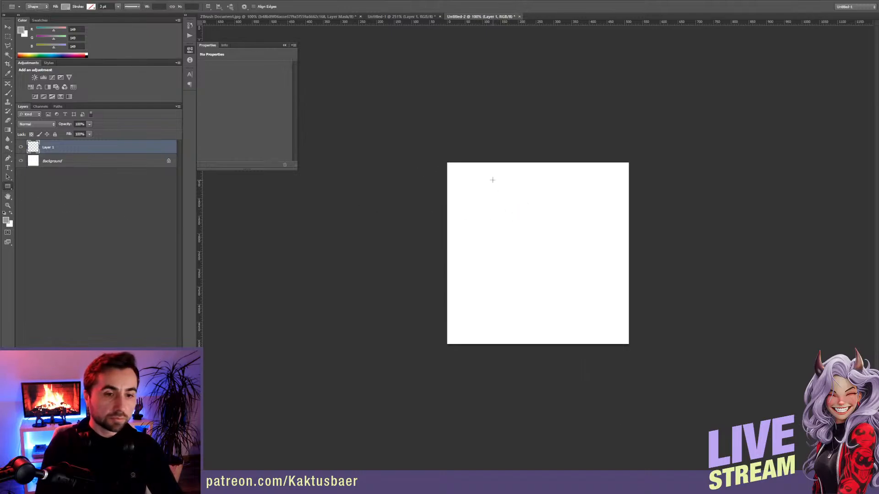
pyautogui.moveTo(477, 157); pyautogui.dragTo(479, 368)
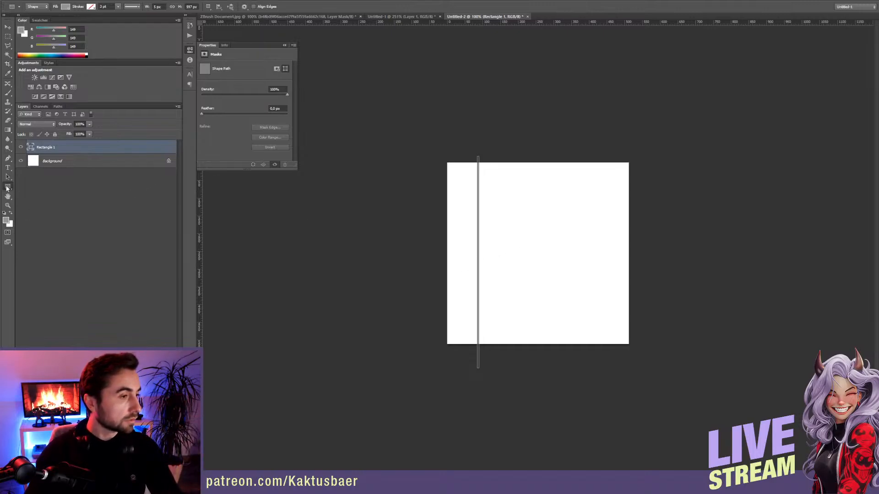
# - Set the foreground color and the thin rectangle's fill color to black
pyautogui.click(7, 221)
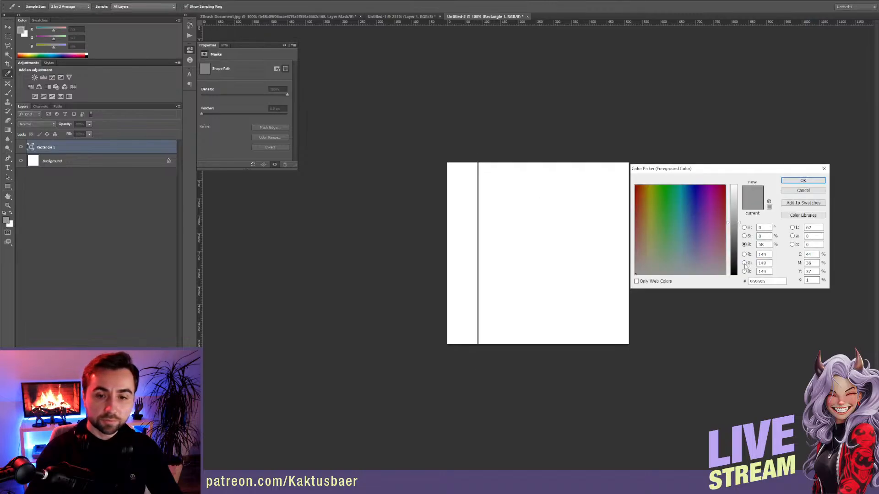
pyautogui.click(734, 274)
pyautogui.click(803, 180)
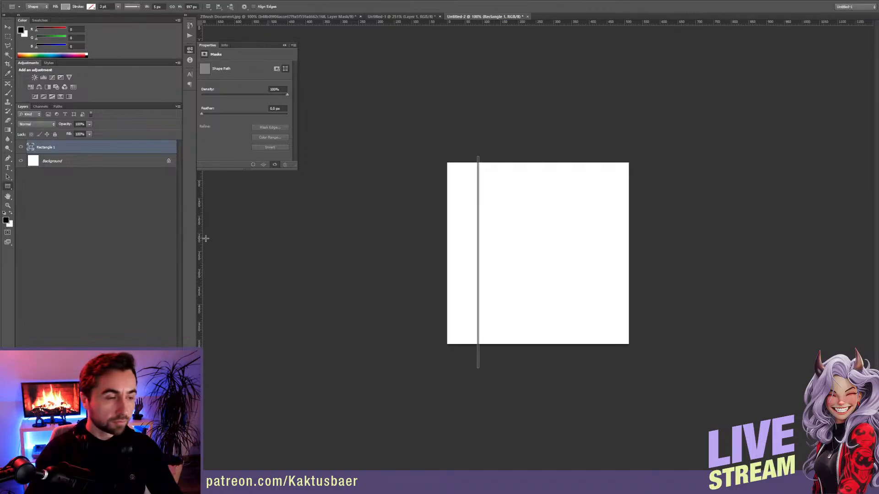
pyautogui.doubleClick(31, 147)
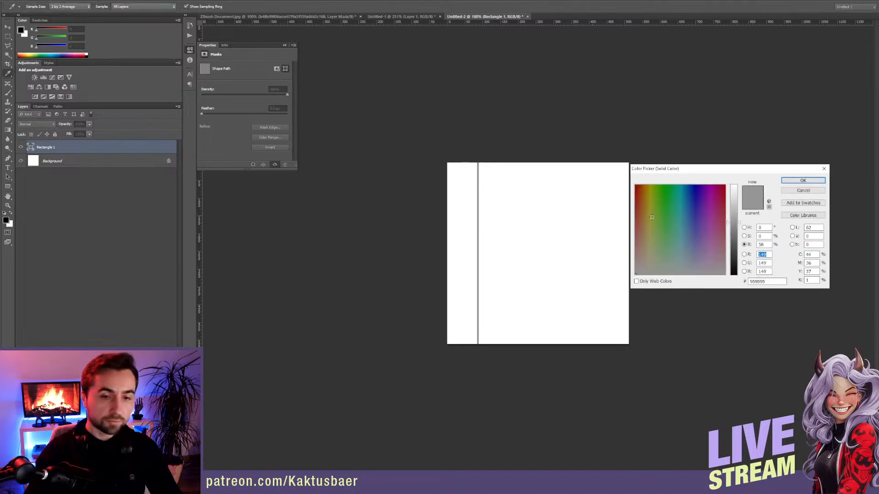
pyautogui.moveTo(730, 257); pyautogui.dragTo(733, 275)
pyautogui.click(803, 181)
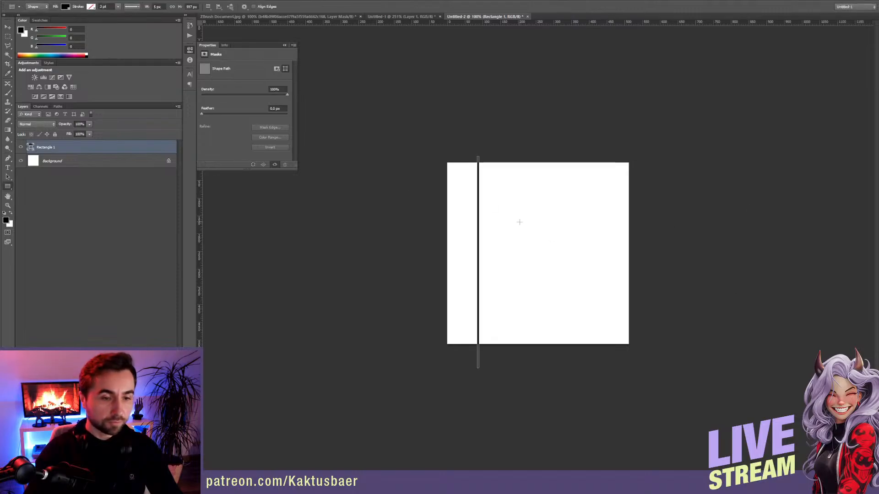
# - Duplicate the black line repeatedly across the canvas at slightly irregular spacing to build a vertical stripe pattern
pyautogui.press('v')
pyautogui.keyDown('alt'); pyautogui.moveTo(480, 243); pyautogui.dragTo(502, 246); pyautogui.keyUp('alt')
pyautogui.keyDown('alt'); pyautogui.moveTo(502, 247); pyautogui.dragTo(513, 246); pyautogui.keyUp('alt')
pyautogui.keyDown('alt'); pyautogui.moveTo(513, 246); pyautogui.dragTo(521, 245); pyautogui.keyUp('alt')
pyautogui.keyDown('alt'); pyautogui.moveTo(522, 245); pyautogui.dragTo(538, 246); pyautogui.keyUp('alt')
pyautogui.keyDown('alt'); pyautogui.moveTo(537, 246); pyautogui.dragTo(547, 246); pyautogui.keyUp('alt')
pyautogui.keyDown('alt'); pyautogui.moveTo(547, 247); pyautogui.dragTo(576, 246); pyautogui.keyUp('alt')
pyautogui.keyDown('alt'); pyautogui.moveTo(577, 246); pyautogui.dragTo(455, 259); pyautogui.keyUp('alt')
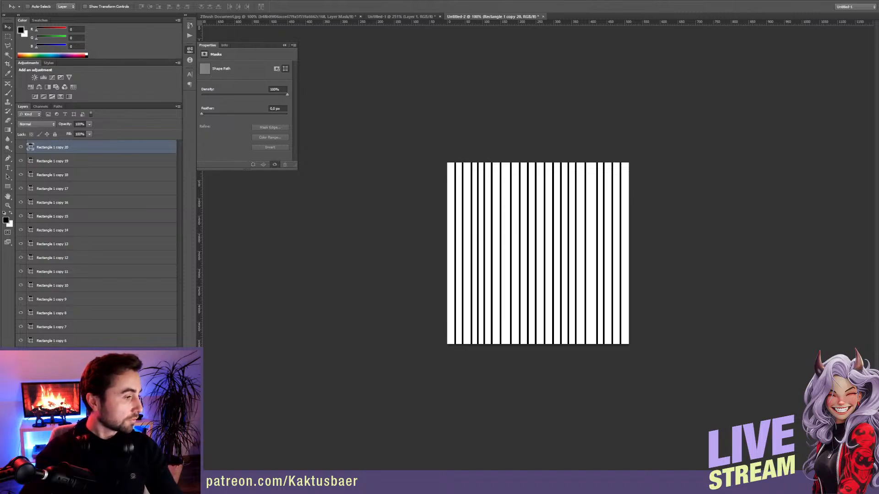
# - Save the flattened stripe pattern as Rope.JPG at maximum quality 12 and switch to ZBrush
pyautogui.click(390, 211)
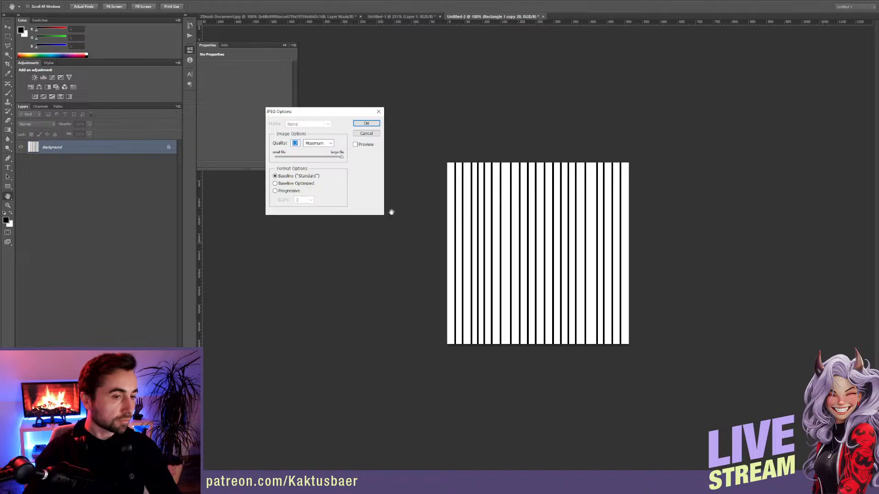
pyautogui.click(371, 124)
pyautogui.hotkey('alt', 'Tab')
pyautogui.hotkey('alt', 'Tab')
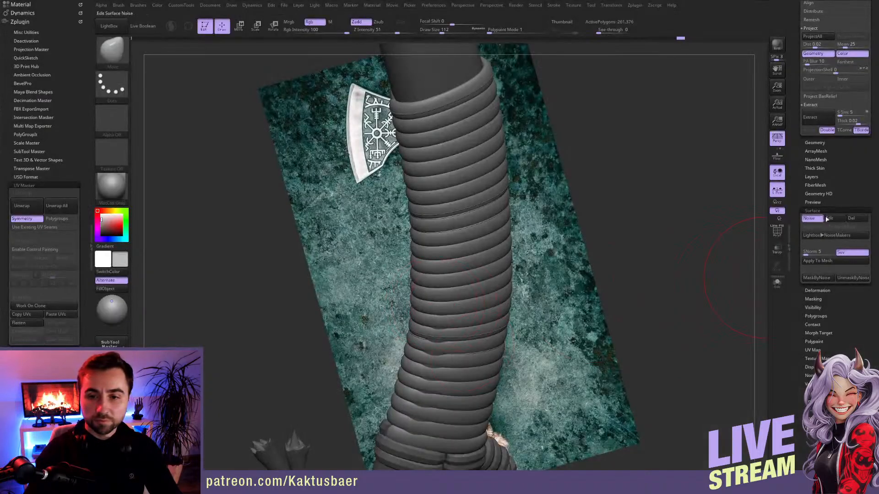
# - Edit the wrapping's surface noise with the stripe alpha, setting Plugin Scale to 0.37191 and Strength to about 0.089
pyautogui.click(835, 219)
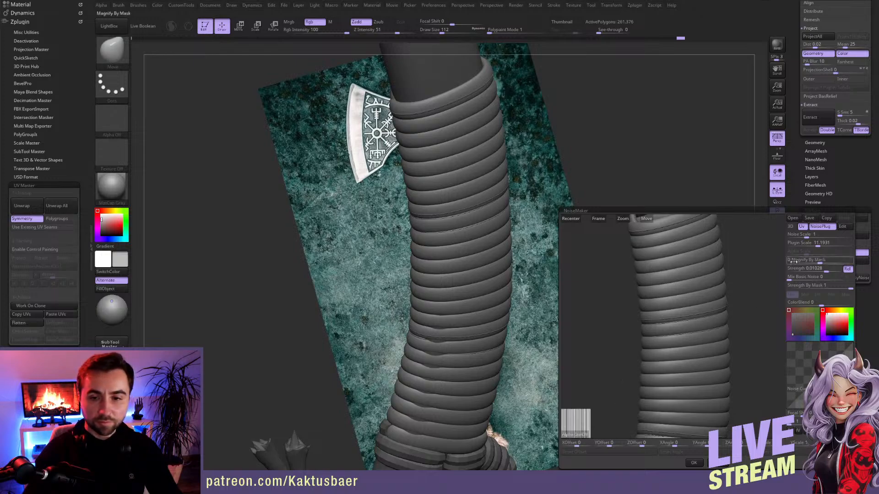
pyautogui.click(818, 243)
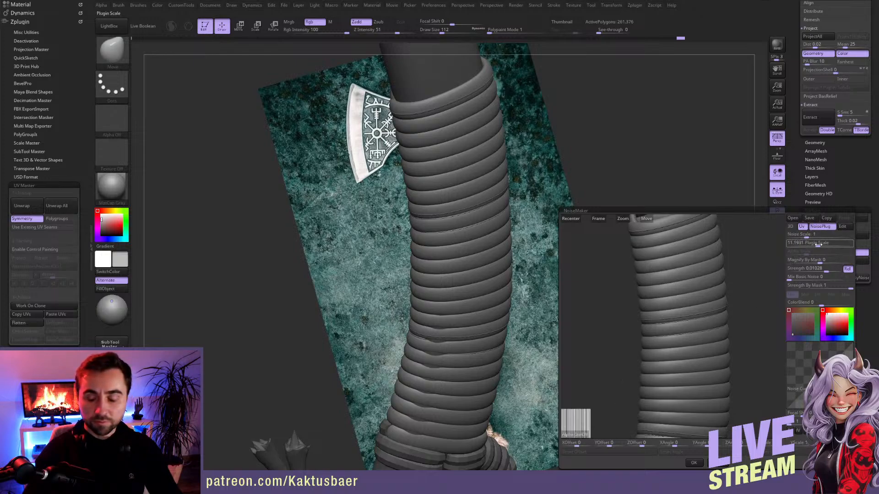
pyautogui.moveTo(818, 244); pyautogui.dragTo(803, 248)
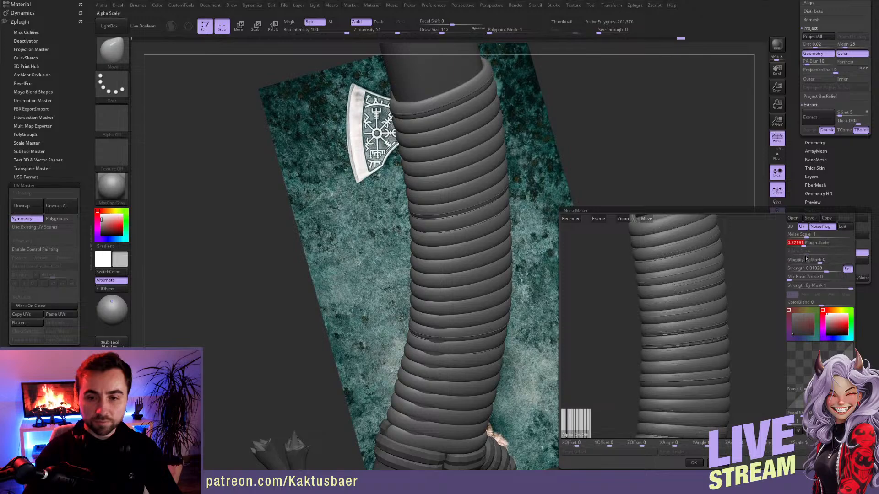
pyautogui.click(812, 267)
pyautogui.moveTo(819, 271); pyautogui.dragTo(831, 271)
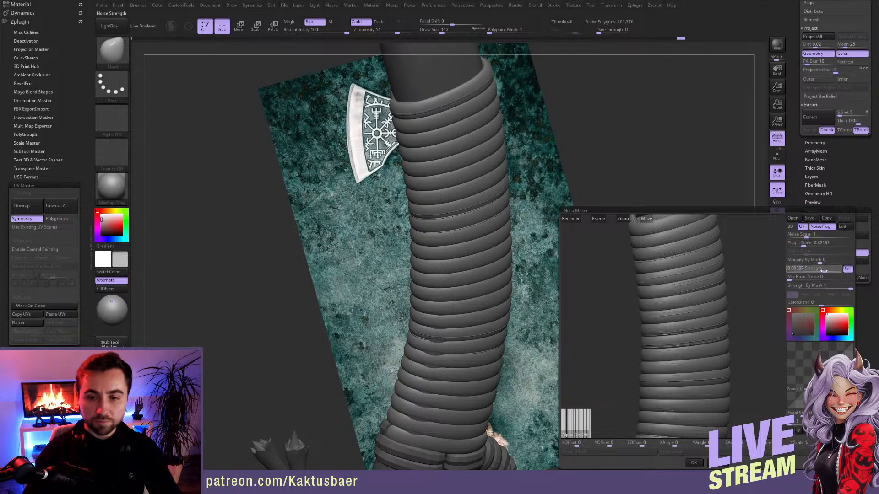
# - Turn off NoisePlug for the wrapping's surface noise and set Alpha Scale to 1.47398
pyautogui.click(819, 226)
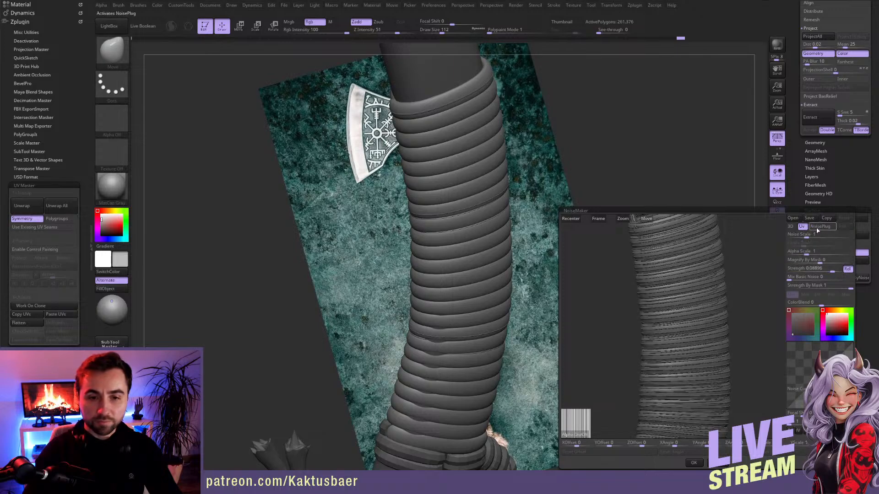
pyautogui.click(807, 234)
pyautogui.click(807, 251)
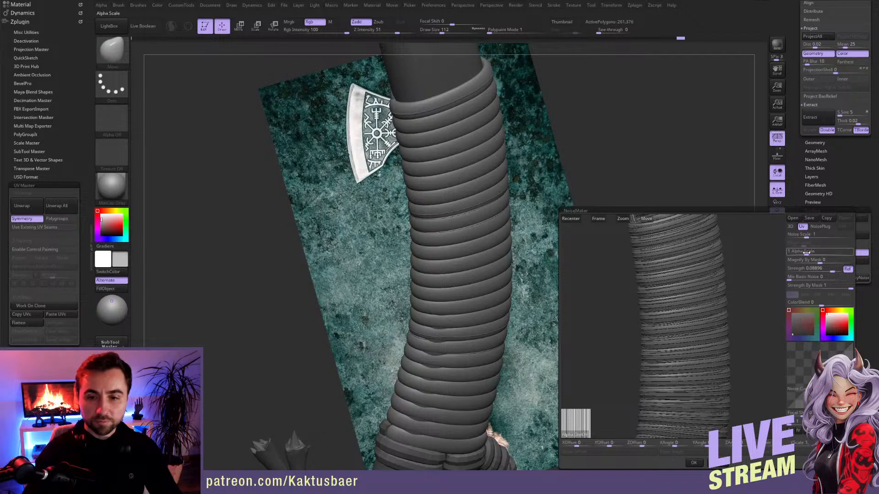
pyautogui.moveTo(807, 252)
pyautogui.mouseDown()
pyautogui.moveTo(816, 253)
pyautogui.moveTo(808, 253)
pyautogui.mouseUp()
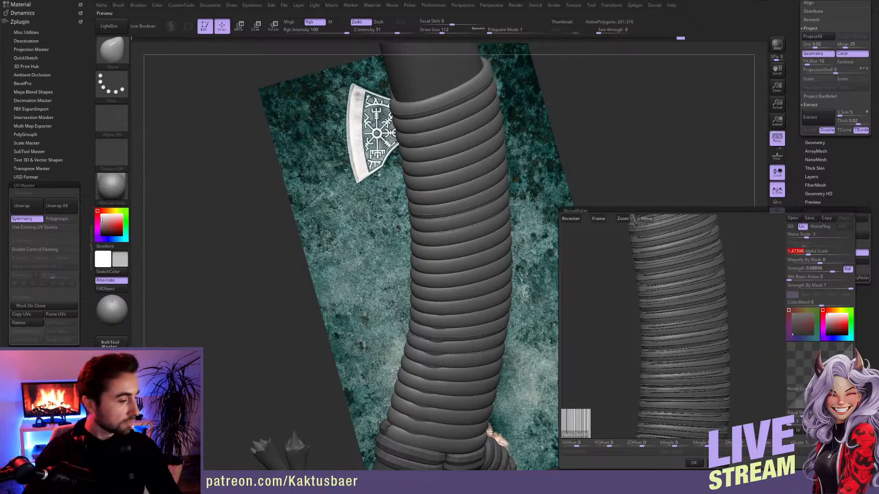
# - Switch to Blender, put the helix wrapping in Object Mode and show its material in the Shader Editor
pyautogui.hotkey('alt', 'Tab')
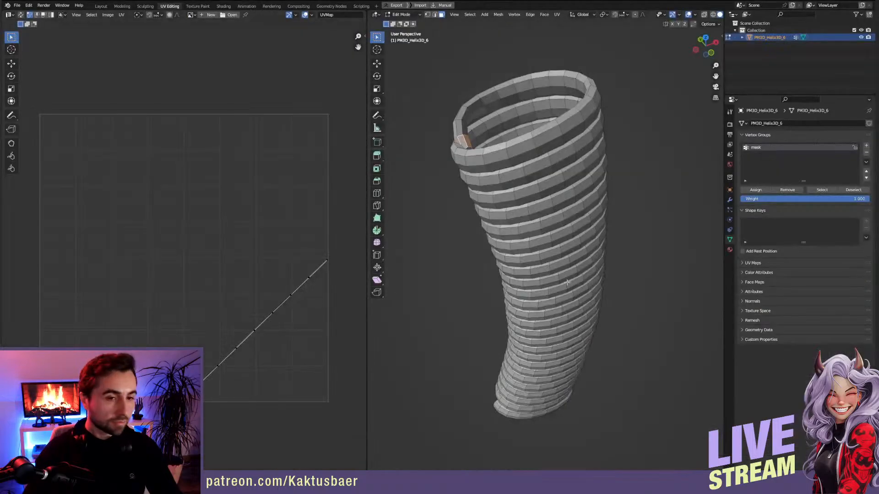
pyautogui.press('Tab')
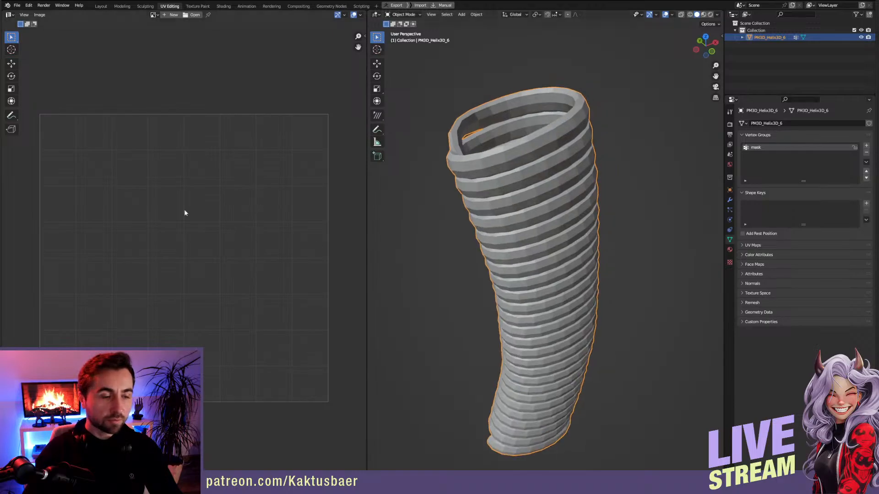
pyautogui.click(730, 250)
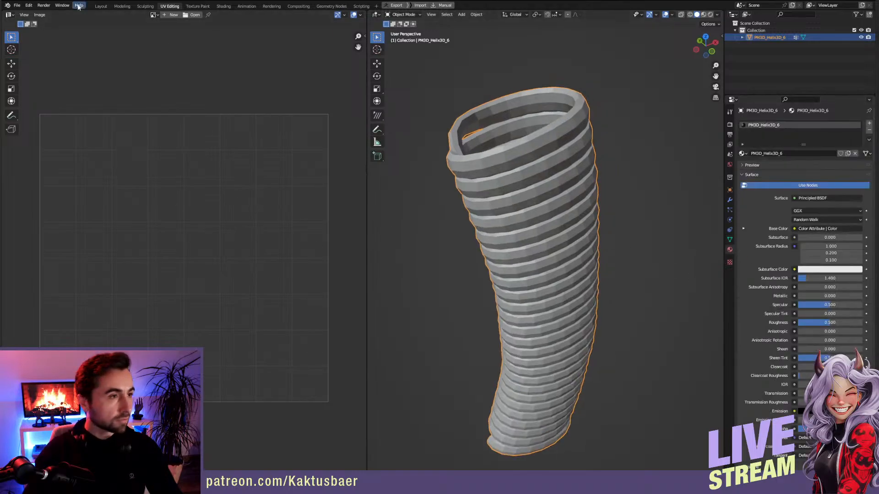
pyautogui.click(8, 16)
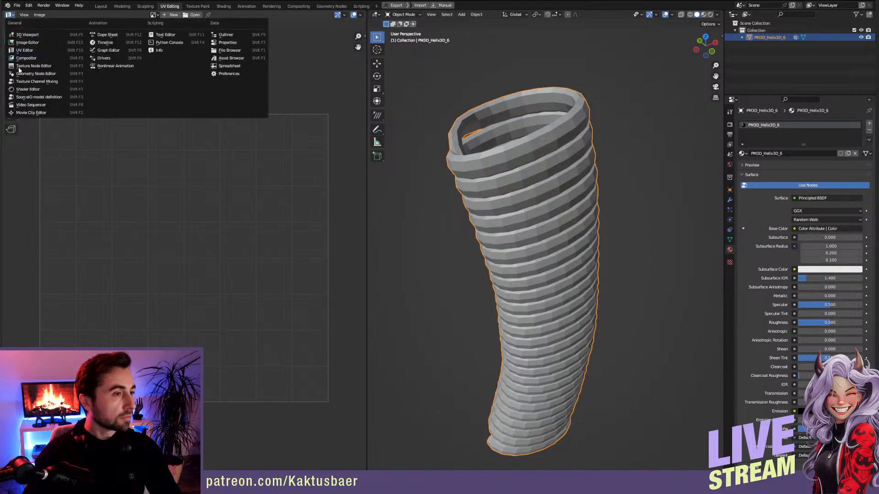
pyautogui.click(23, 90)
# - Replace the Color Attribute node with the Rope.JPG image texture feeding Base Color, and show the wrapping in material preview
pyautogui.moveTo(149, 313); pyautogui.dragTo(209, 289, button='middle')
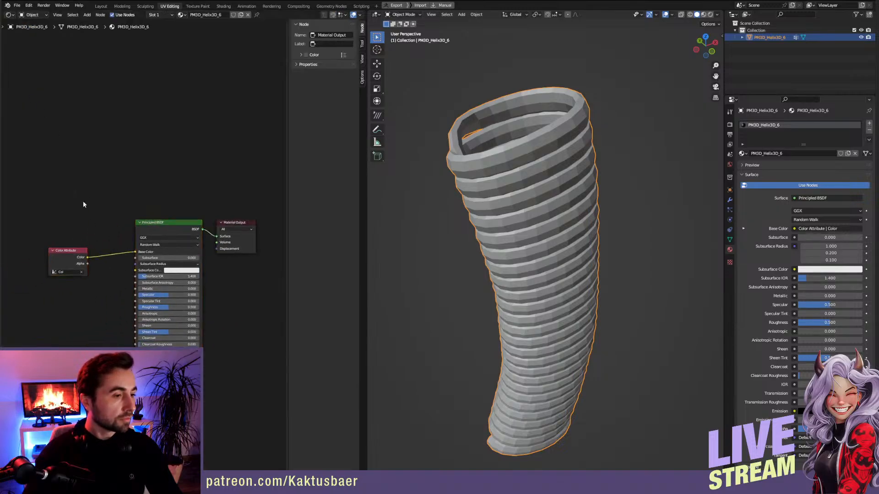
pyautogui.press('x')
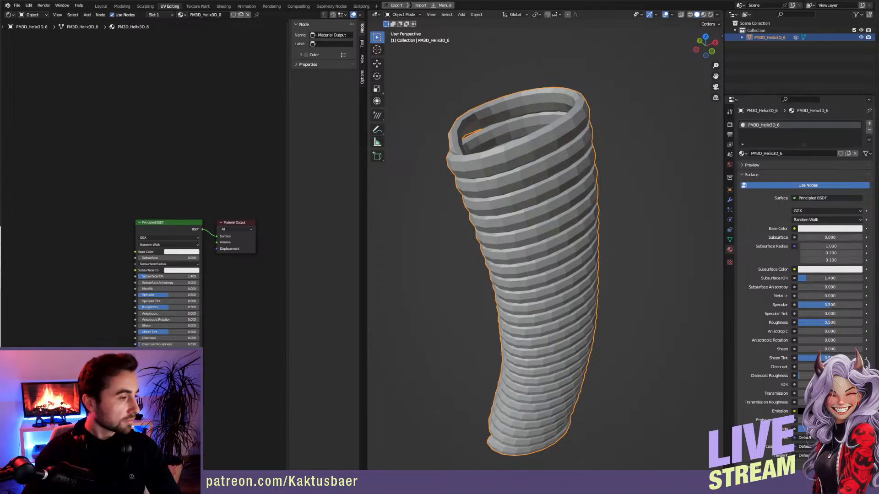
pyautogui.moveTo(84, 246); pyautogui.dragTo(135, 252)
pyautogui.click(98, 238)
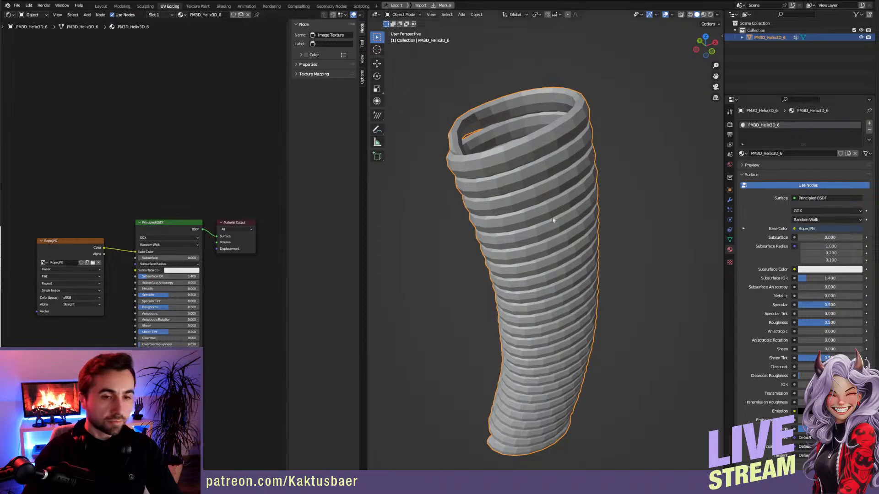
pyautogui.click(703, 14)
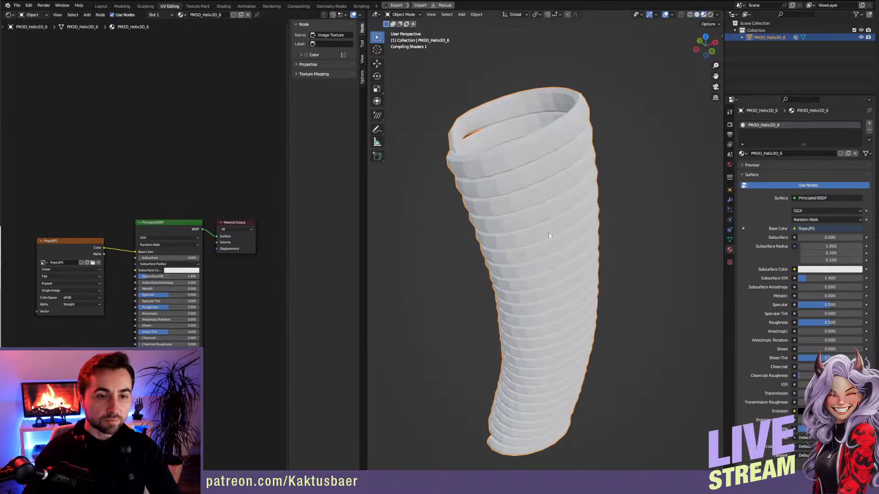
pyautogui.moveTo(520, 277); pyautogui.dragTo(540, 242, button='middle')
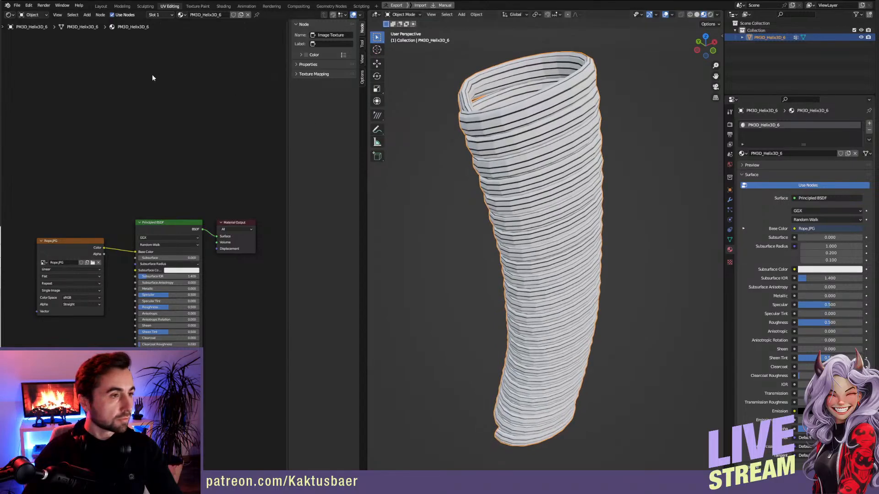
# - Split off a UV Editor above the Shader Editor and put the wrapping in Edit Mode to show its UVs
pyautogui.moveTo(3, 33); pyautogui.dragTo(7, 222)
pyautogui.click(9, 15)
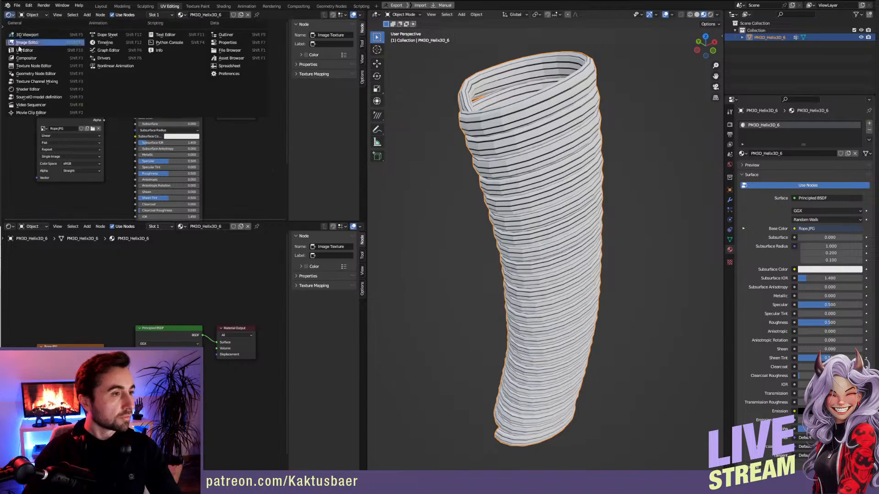
pyautogui.click(24, 50)
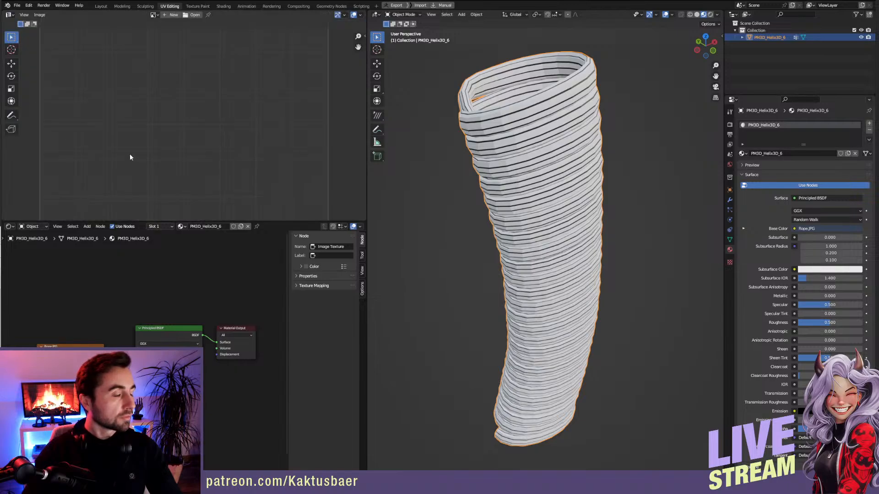
pyautogui.press('Tab')
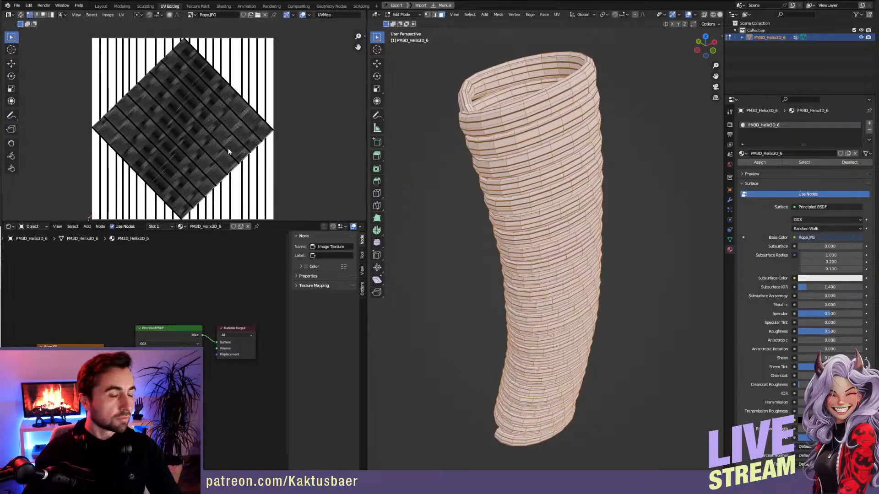
# - Try rotating all of the helix wrapping's UVs so the strips line up with the rope stripes
pyautogui.press('Home')
pyautogui.press('a')
pyautogui.press('r')
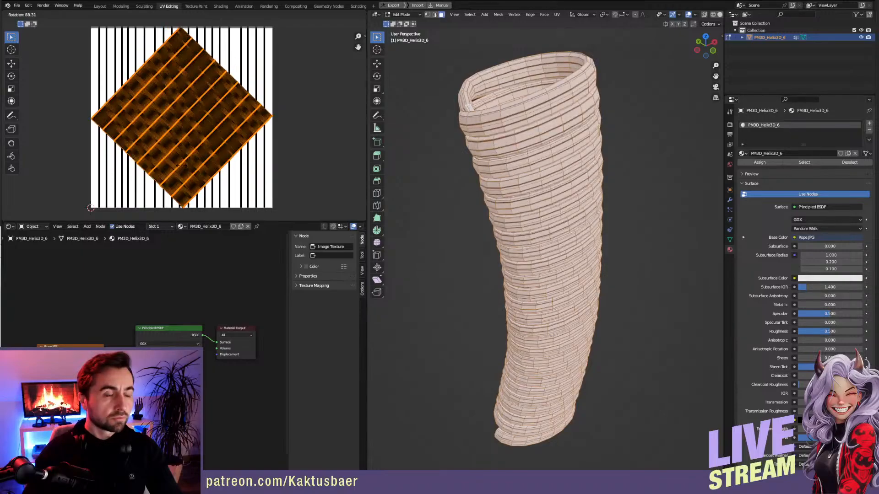
pyautogui.press('Escape')
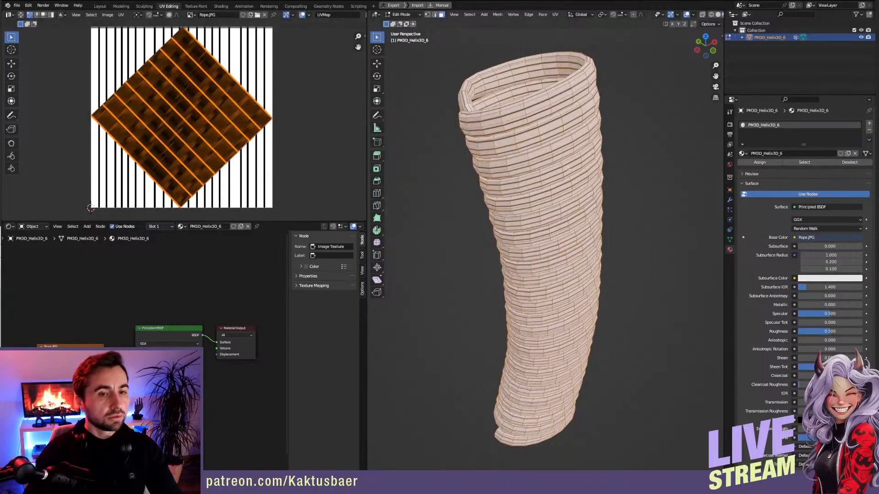
pyautogui.moveTo(568, 169); pyautogui.dragTo(546, 180, button='middle')
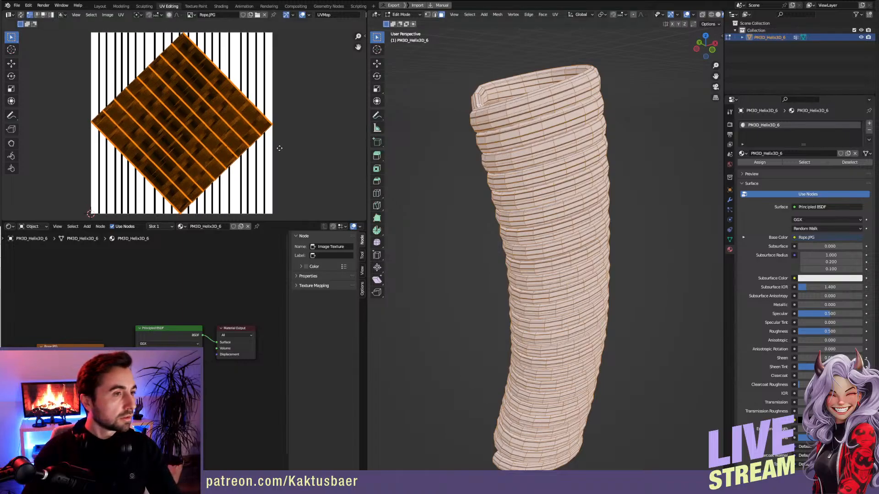
pyautogui.scroll(-1, 280, 148)
pyautogui.press('r')
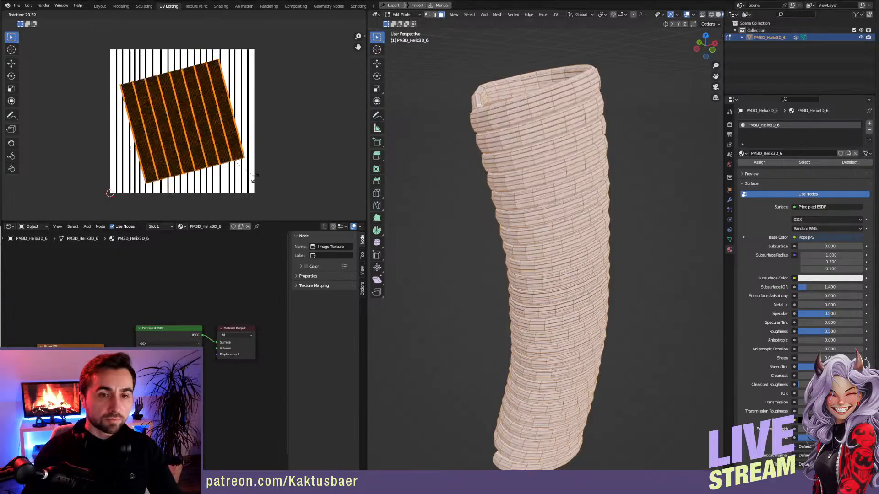
pyautogui.click(277, 127)
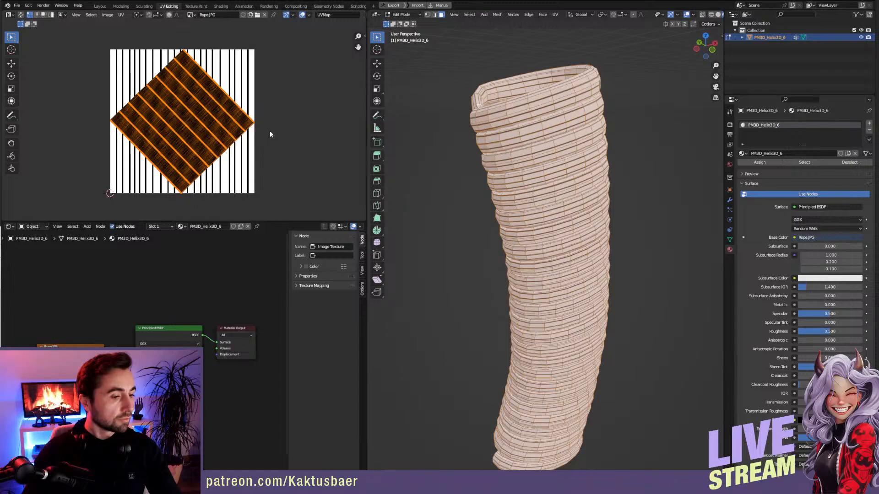
# - Switch back to ZBrush, close the NoiseMaker window and turn off the wrapping's surface noise
pyautogui.hotkey('alt', 'Tab')
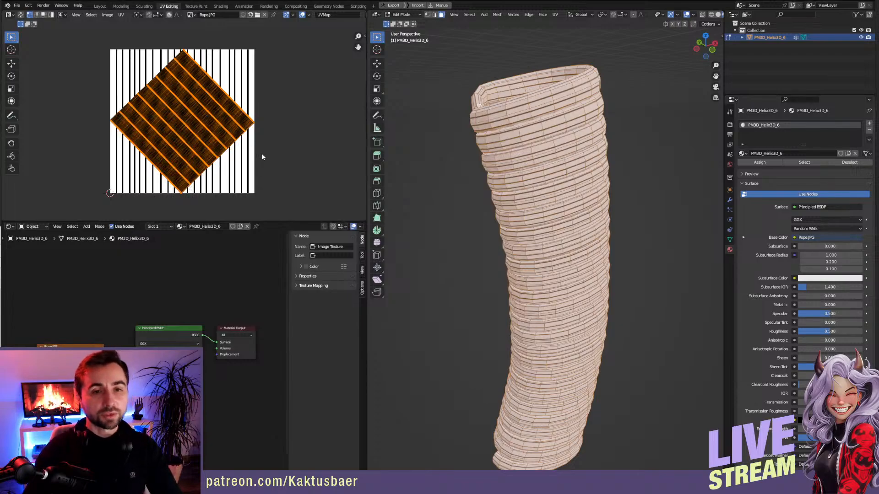
pyautogui.hotkey('alt', 'Tab')
pyautogui.hotkey('alt', 'Tab')
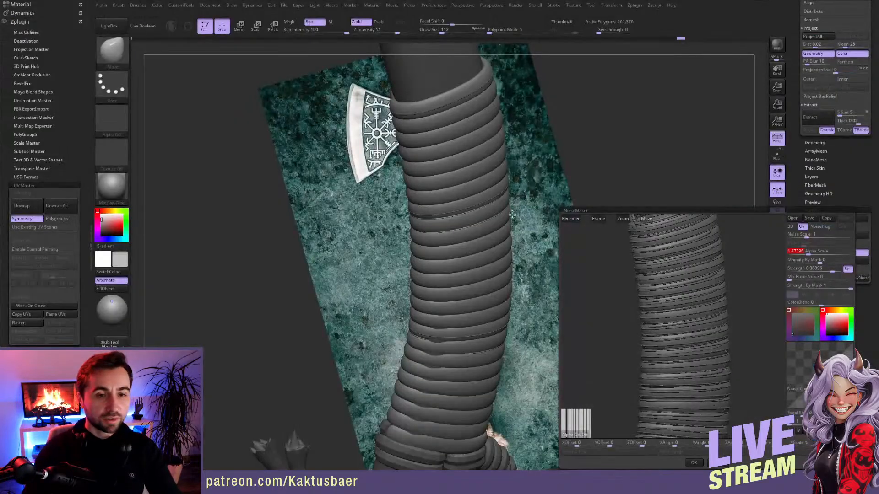
pyautogui.click(721, 463)
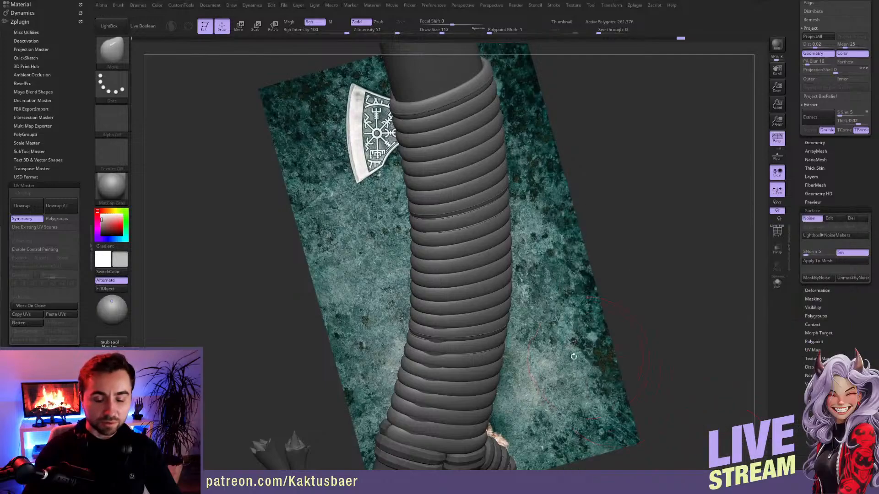
pyautogui.keyDown('ctrl'); pyautogui.moveTo(525, 311); pyautogui.dragTo(486, 318, button='right'); pyautogui.keyUp('ctrl')
pyautogui.click(815, 220)
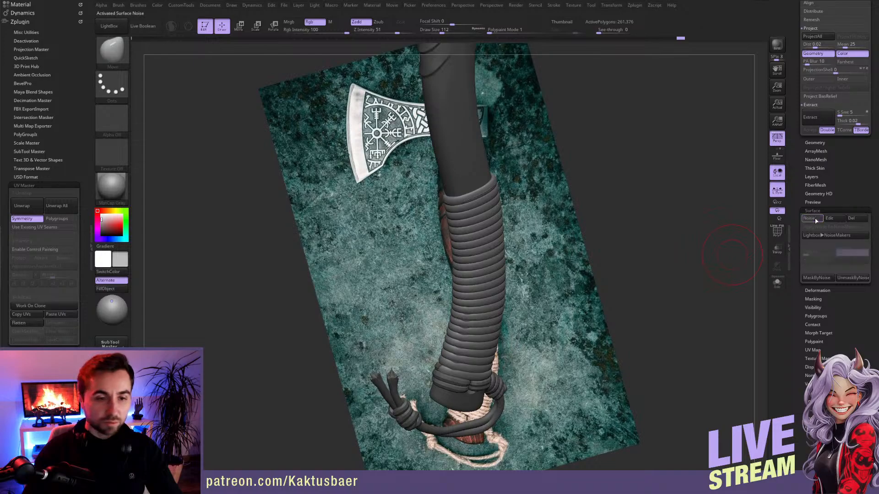
# - Set the Move brush's draw size to about 234 and adjust the wrapping's shape along the middle of the handle
pyautogui.moveTo(472, 332); pyautogui.dragTo(466, 353, button='right')
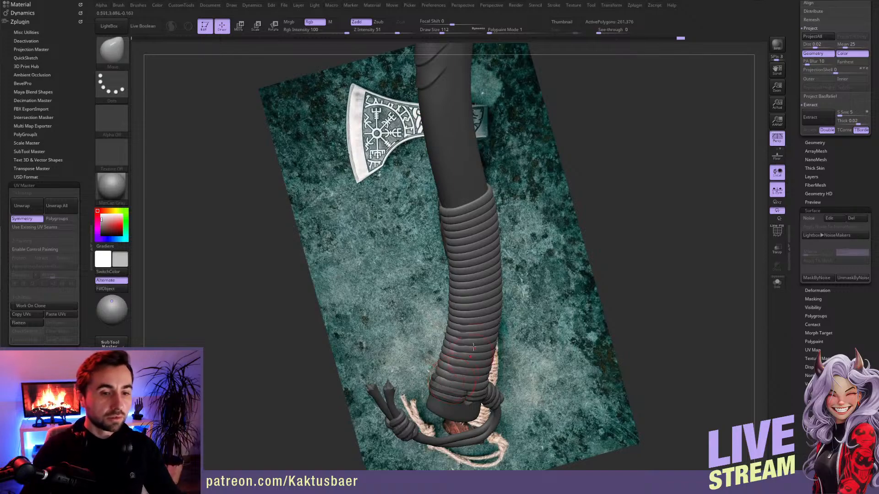
pyautogui.moveTo(460, 349); pyautogui.dragTo(446, 364, button='right')
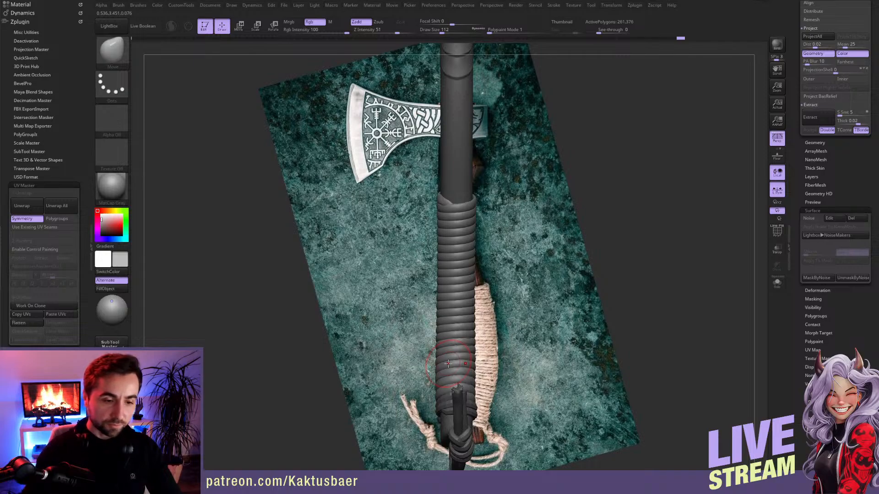
pyautogui.moveTo(465, 349); pyautogui.dragTo(442, 352, button='right')
pyautogui.press('s')
pyautogui.moveTo(464, 353); pyautogui.dragTo(474, 354)
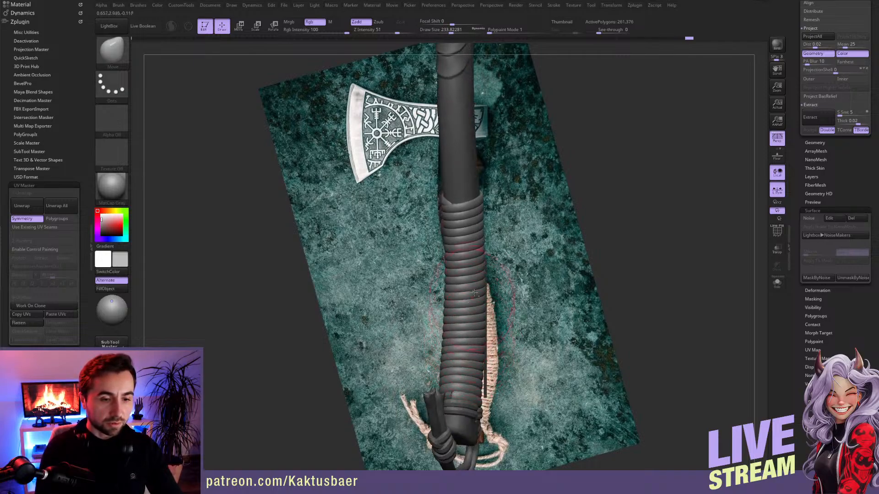
pyautogui.moveTo(479, 266); pyautogui.dragTo(522, 298)
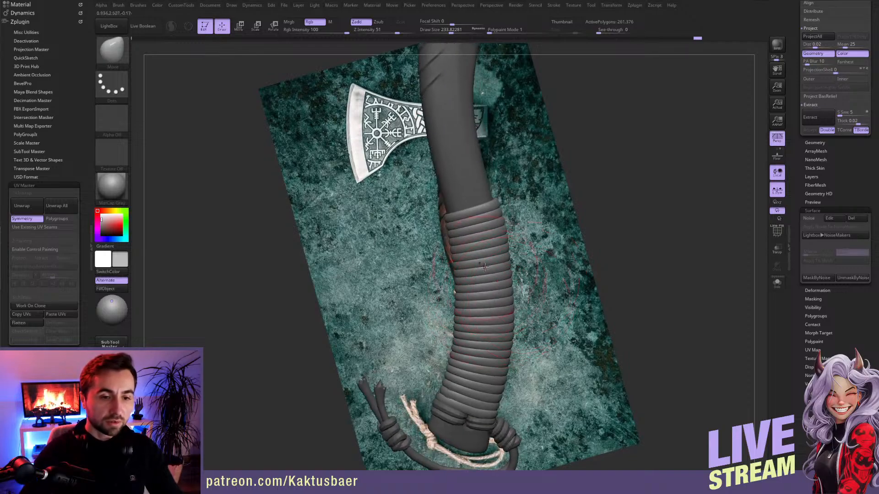
# - Enlarge the Move brush to a draw size of about 338 and nudge the lower wrapping to follow the handle
pyautogui.moveTo(473, 337); pyautogui.dragTo(474, 312, button='right')
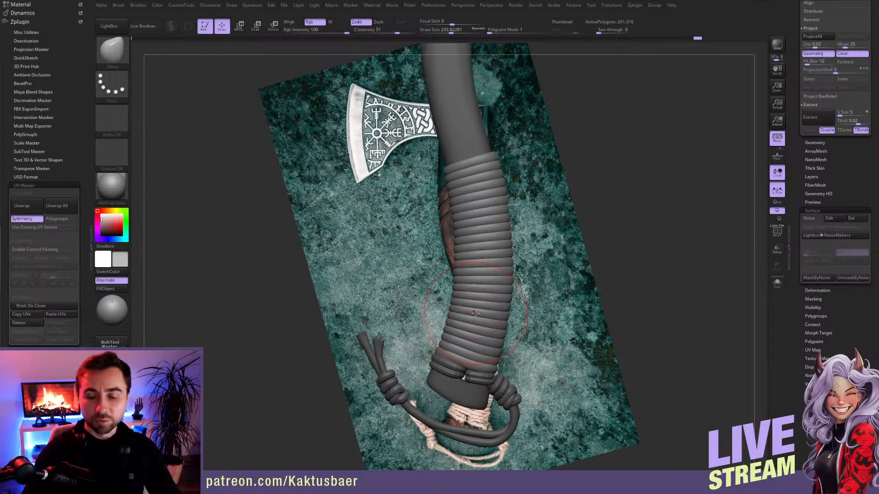
pyautogui.moveTo(471, 300); pyautogui.dragTo(451, 371, button='right')
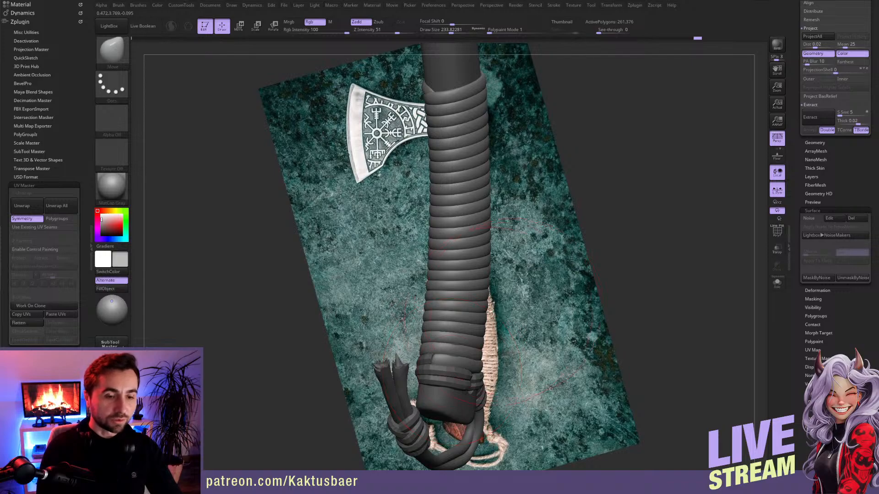
pyautogui.moveTo(460, 340); pyautogui.dragTo(415, 337, button='right')
pyautogui.press('s')
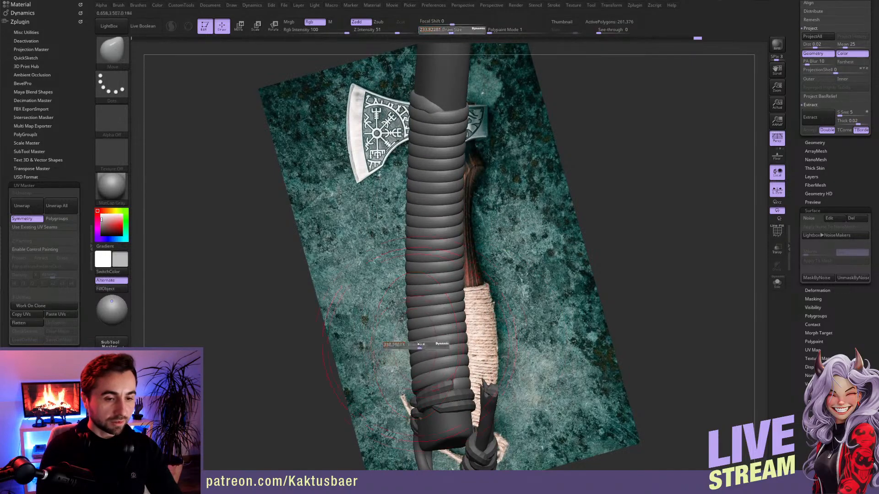
pyautogui.moveTo(415, 346); pyautogui.dragTo(420, 333)
pyautogui.moveTo(430, 331); pyautogui.dragTo(439, 319, button='right')
pyautogui.press('w')
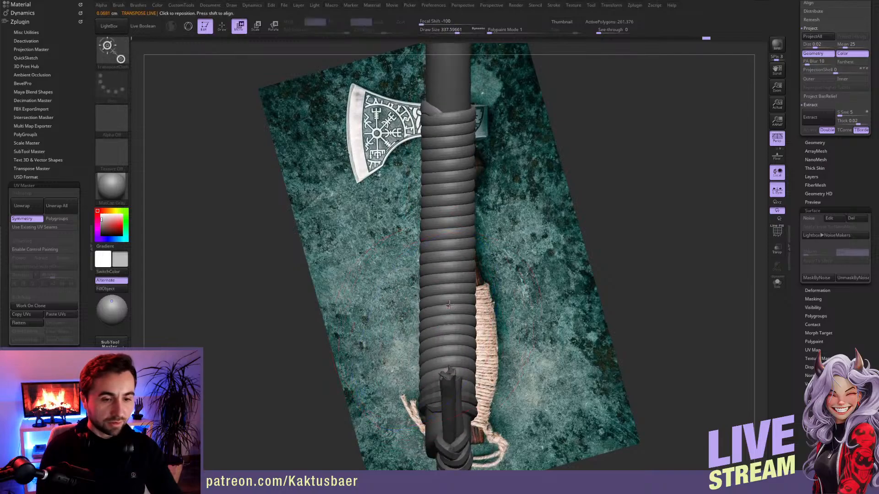
pyautogui.press('q')
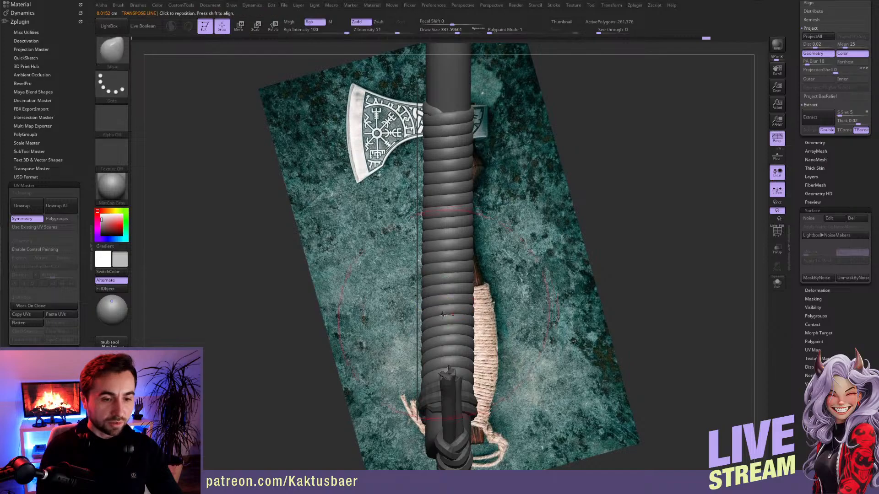
pyautogui.moveTo(442, 314)
pyautogui.mouseDown(button='right')
pyautogui.moveTo(451, 316)
pyautogui.moveTo(446, 308)
pyautogui.mouseUp(button='right')
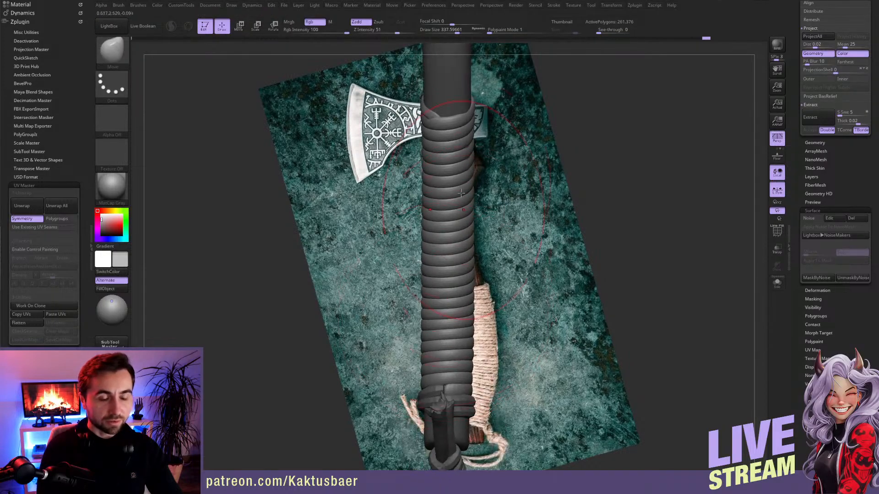
# - Set the draw size to about 257 and reshape the upper coils of the wrapping with the Move brush
pyautogui.moveTo(457, 127); pyautogui.dragTo(451, 126, button='right')
pyautogui.press('s')
pyautogui.click(463, 123)
pyautogui.moveTo(460, 125); pyautogui.dragTo(459, 122)
pyautogui.moveTo(459, 122)
pyautogui.mouseDown(button='right')
pyautogui.moveTo(449, 131)
pyautogui.moveTo(513, 135)
pyautogui.mouseUp(button='right')
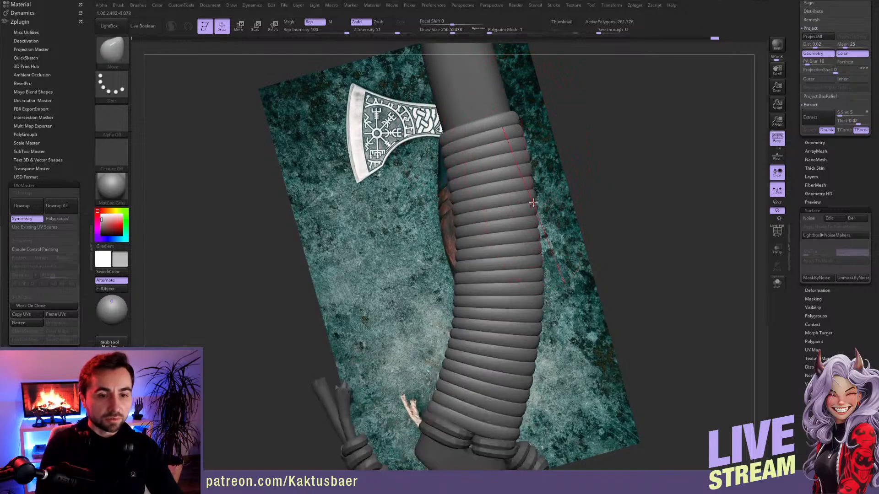
pyautogui.moveTo(533, 203); pyautogui.dragTo(525, 192, button='right')
pyautogui.moveTo(523, 193); pyautogui.dragTo(523, 197)
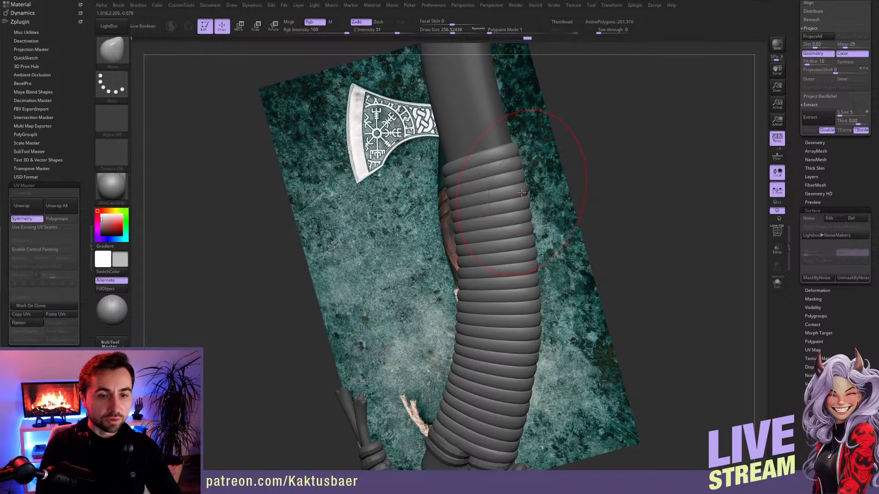
# - Set the draw size to about 268 and adjust the lower coils of the wrapping near the knot
pyautogui.press('[')
pyautogui.moveTo(525, 251)
pyautogui.mouseDown(button='right')
pyautogui.moveTo(511, 316)
pyautogui.moveTo(570, 343)
pyautogui.mouseUp(button='right')
pyautogui.press('s')
pyautogui.press('s')
pyautogui.moveTo(527, 336); pyautogui.dragTo(531, 334)
pyautogui.press('s')
pyautogui.moveTo(535, 337); pyautogui.dragTo(538, 337)
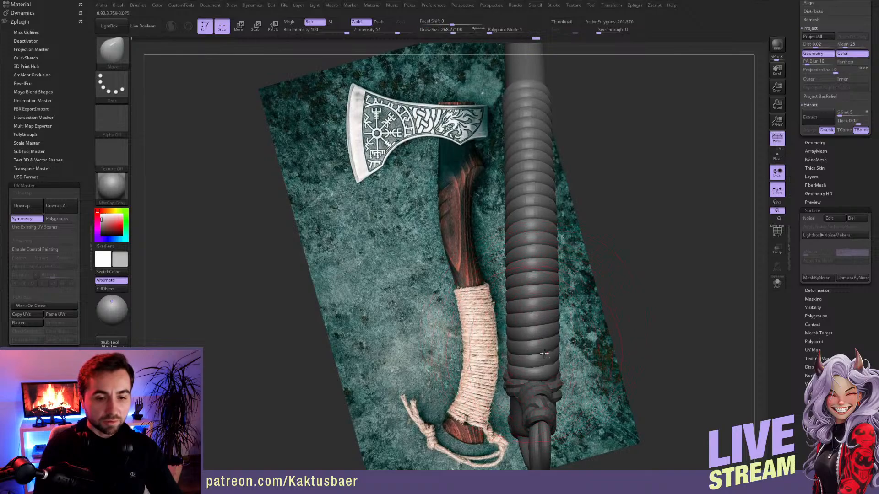
pyautogui.moveTo(557, 354); pyautogui.dragTo(531, 348, button='right')
pyautogui.moveTo(533, 391); pyautogui.dragTo(537, 386)
pyautogui.moveTo(540, 386); pyautogui.dragTo(495, 250, button='right')
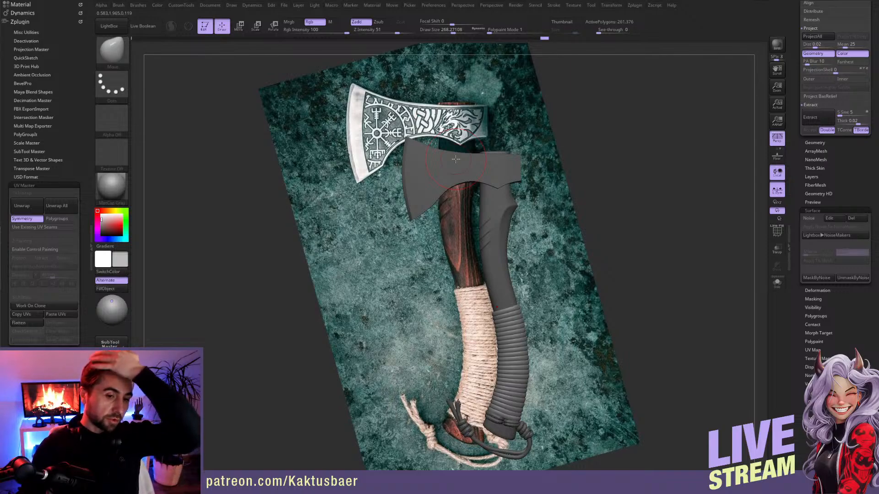
# - Select the wooden handle subtool and adjust its upper part using the Move brush at a draw size of about 351
pyautogui.keyDown('alt'); pyautogui.click(484, 201); pyautogui.keyUp('alt')
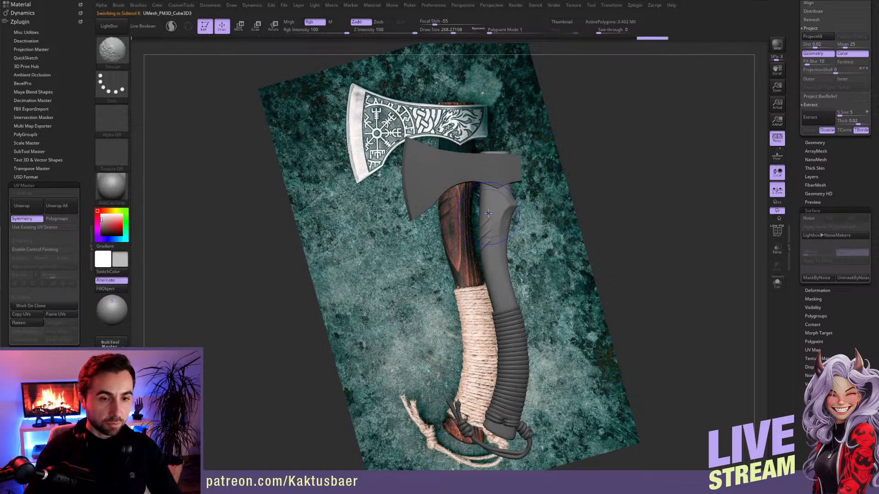
pyautogui.keyDown('alt'); pyautogui.moveTo(487, 204); pyautogui.dragTo(488, 210, button='right'); pyautogui.keyUp('alt')
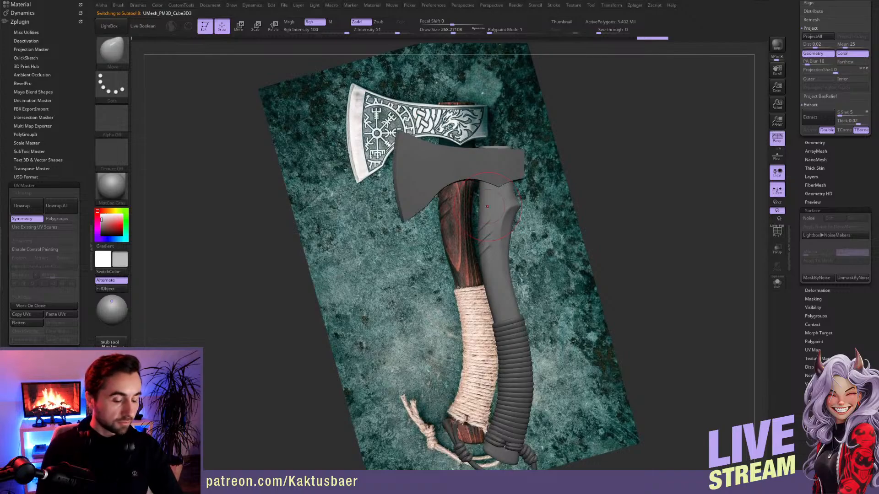
pyautogui.press(']')
pyautogui.press(']')
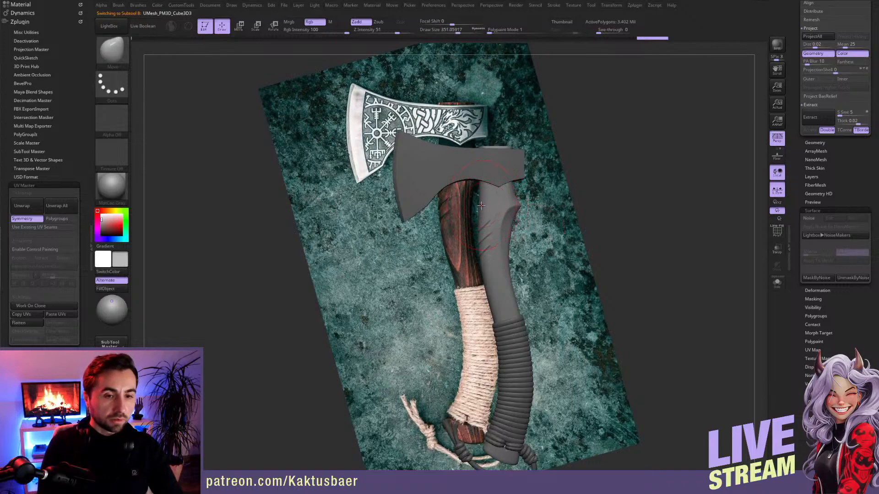
pyautogui.click(481, 208)
pyautogui.keyDown('alt'); pyautogui.moveTo(481, 224); pyautogui.dragTo(482, 236, button='right'); pyautogui.keyUp('alt')
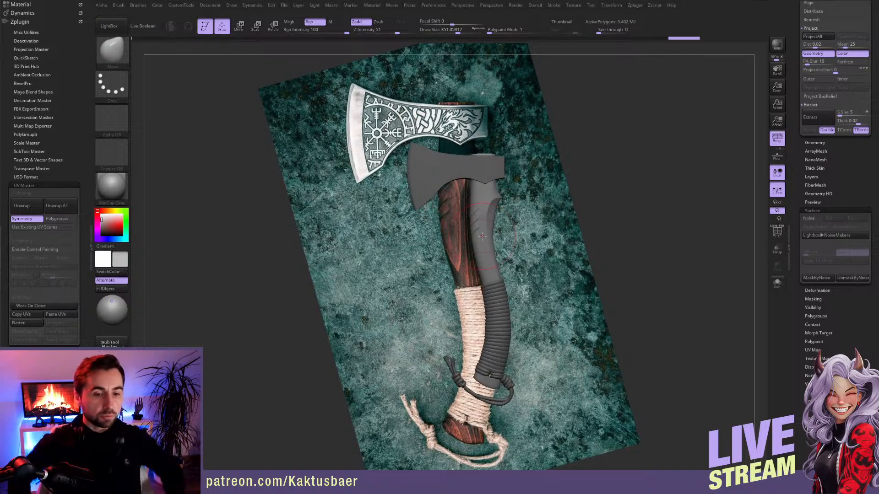
# - Reduce the Move brush's draw size to about 128 for working on the handle
pyautogui.moveTo(477, 228); pyautogui.dragTo(420, 246, button='right')
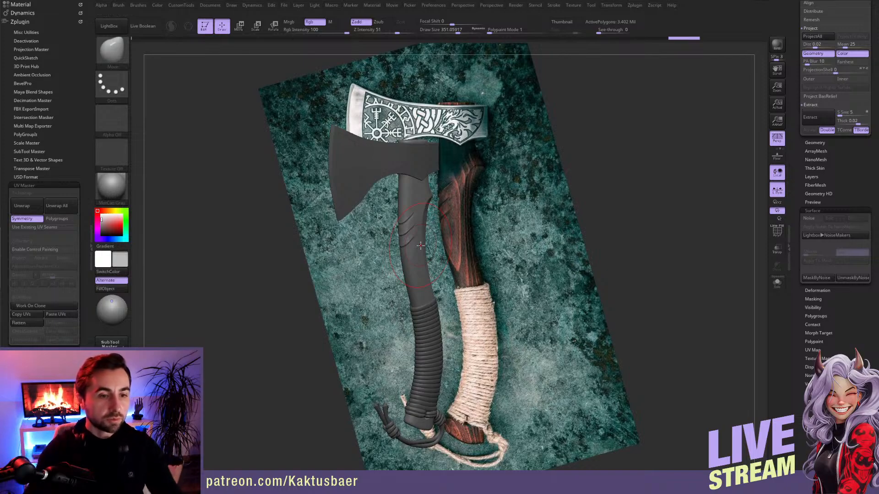
pyautogui.press('[')
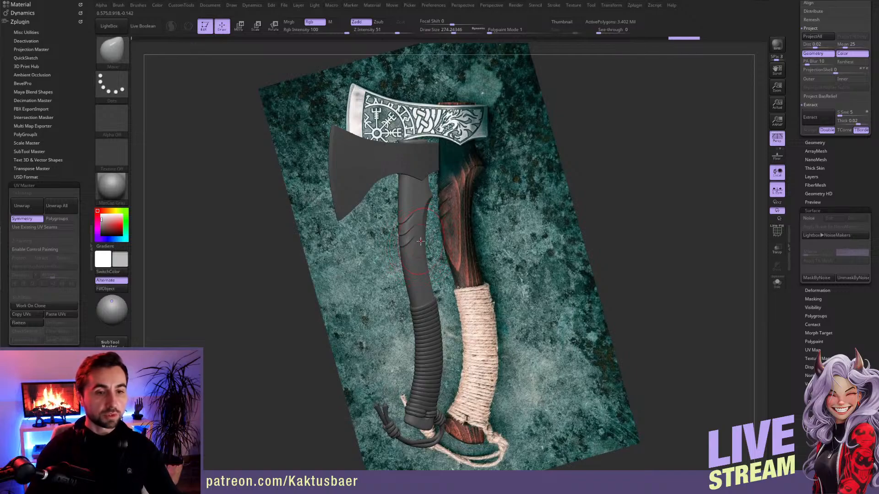
pyautogui.moveTo(437, 215); pyautogui.dragTo(410, 203)
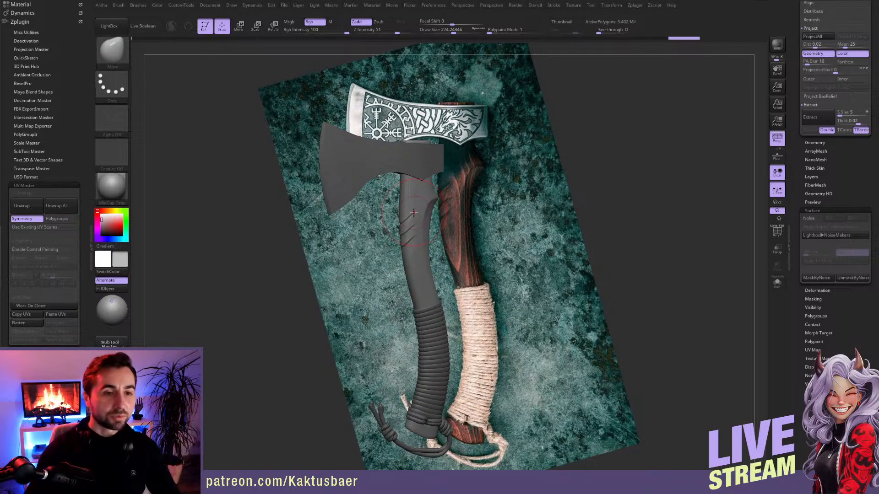
pyautogui.press('s')
pyautogui.moveTo(421, 187); pyautogui.dragTo(416, 187)
pyautogui.press('s')
# - Compare the whole axe model with the reference photo from several angles
pyautogui.moveTo(397, 200); pyautogui.dragTo(417, 206, button='right')
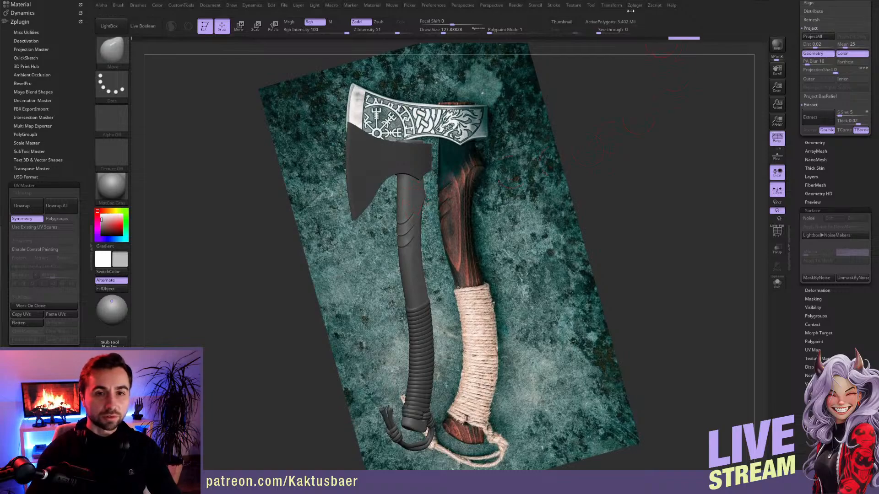
pyautogui.click(613, 6)
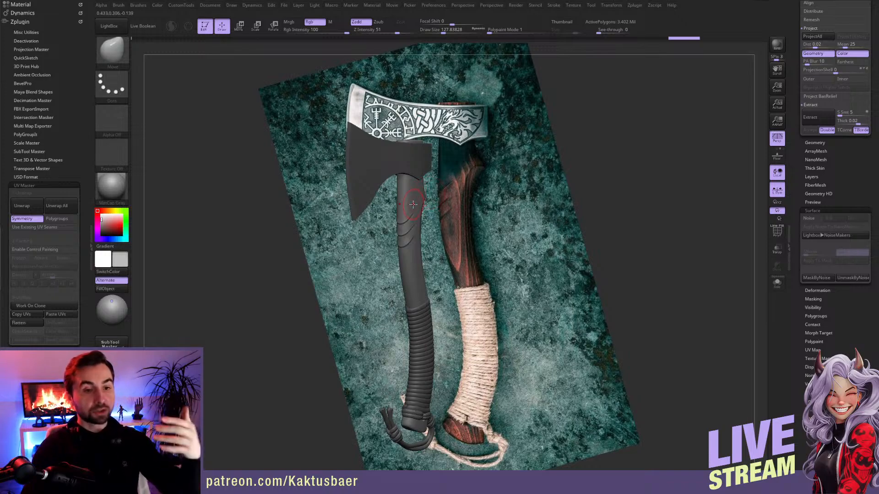
pyautogui.moveTo(413, 257)
pyautogui.mouseDown(button='right')
pyautogui.moveTo(433, 256)
pyautogui.moveTo(408, 249)
pyautogui.moveTo(422, 260)
pyautogui.mouseUp(button='right')
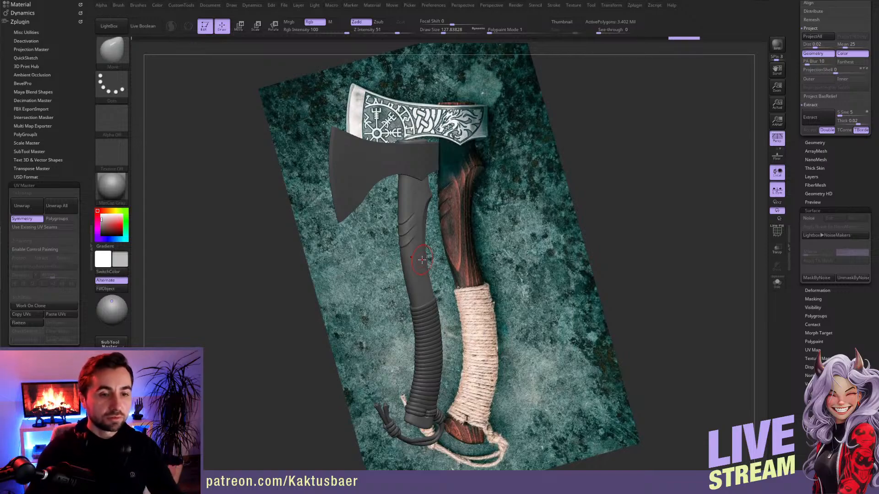
pyautogui.moveTo(420, 257); pyautogui.dragTo(446, 198, button='right')
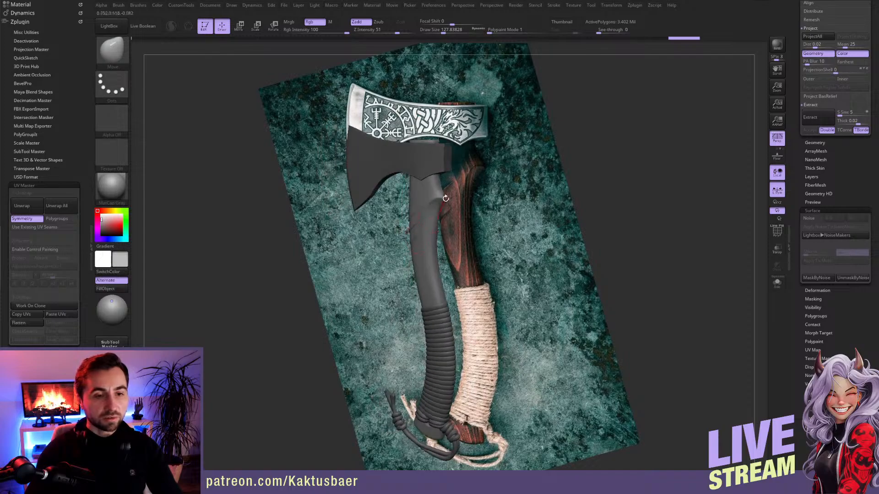
pyautogui.keyDown('shift'); pyautogui.moveTo(442, 243); pyautogui.dragTo(433, 199, button='right'); pyautogui.keyUp('shift')
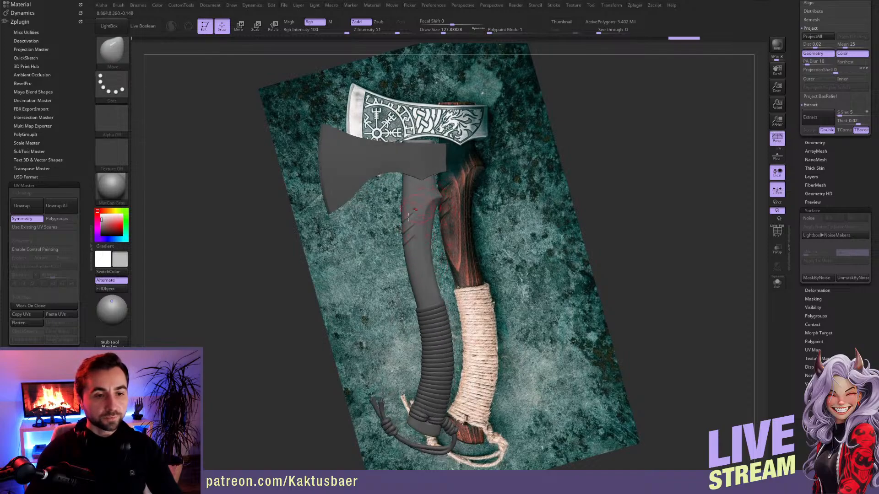
pyautogui.moveTo(417, 237); pyautogui.dragTo(417, 250, button='right')
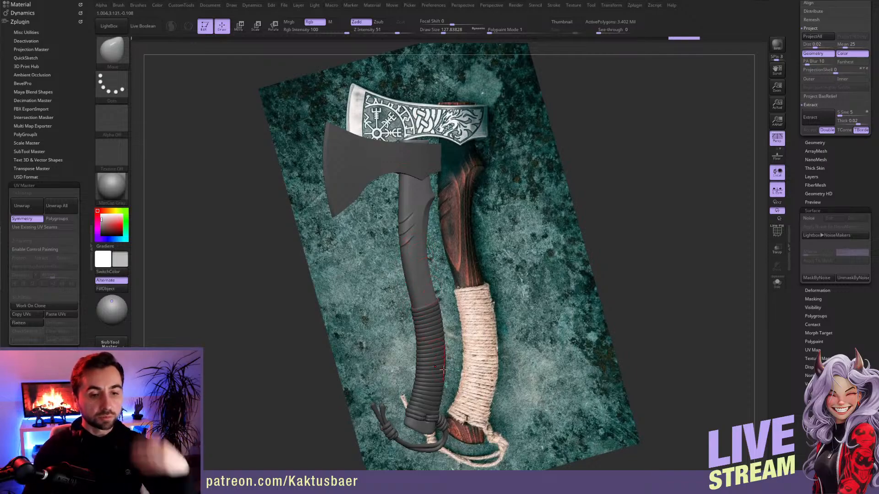
pyautogui.keyDown('alt'); pyautogui.moveTo(432, 377); pyautogui.dragTo(413, 363, button='right'); pyautogui.keyUp('alt')
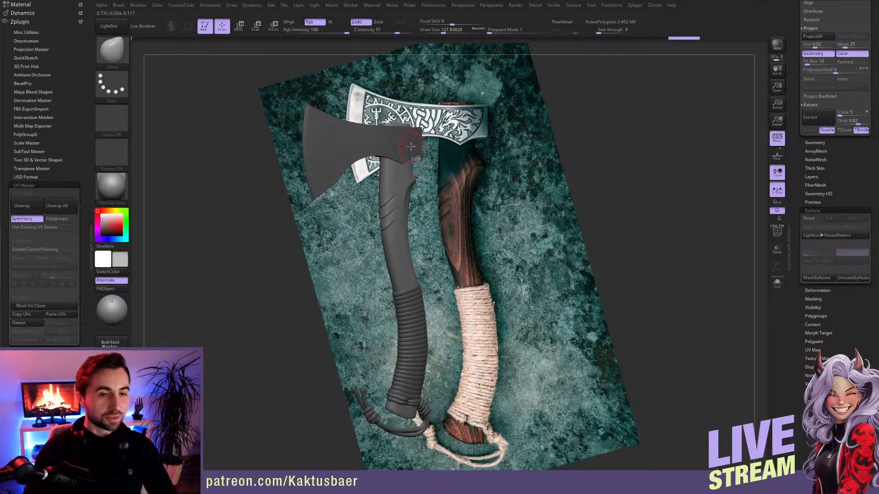
pyautogui.moveTo(411, 145)
pyautogui.mouseDown(button='right')
pyautogui.moveTo(345, 152)
pyautogui.moveTo(401, 151)
pyautogui.moveTo(407, 176)
pyautogui.mouseUp(button='right')
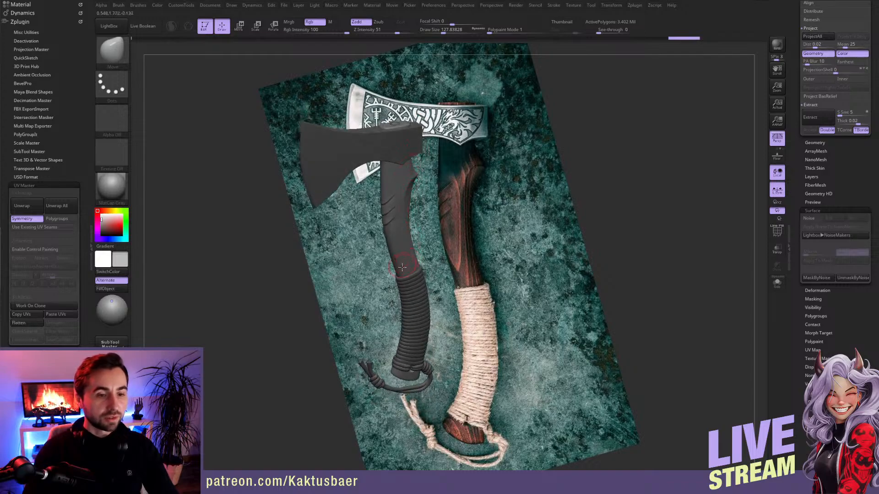